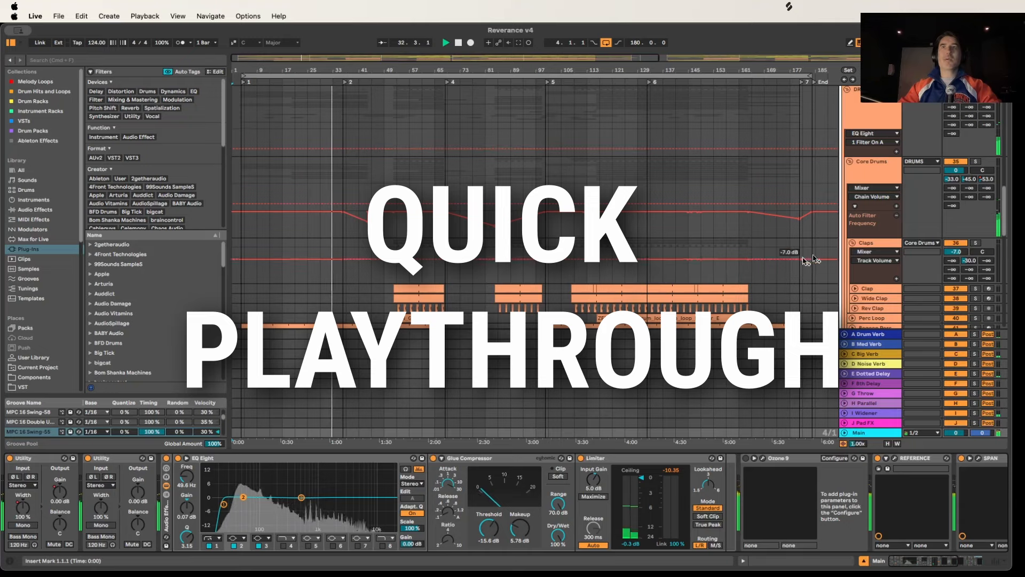
Step: Play through the arrangement, jumping playback to a point before marker 4, one just before marker 6 and one well past it
{"action": "scroll", "coordinate": [386, 214], "scroll_direction": "down", "scroll_amount": 2}
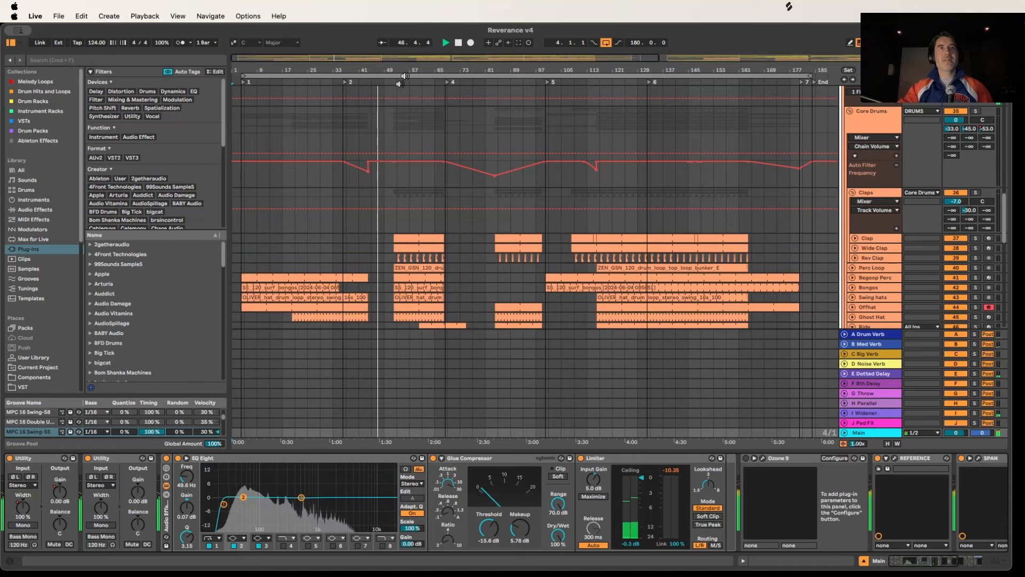
{"action": "left_click", "coordinate": [415, 80]}
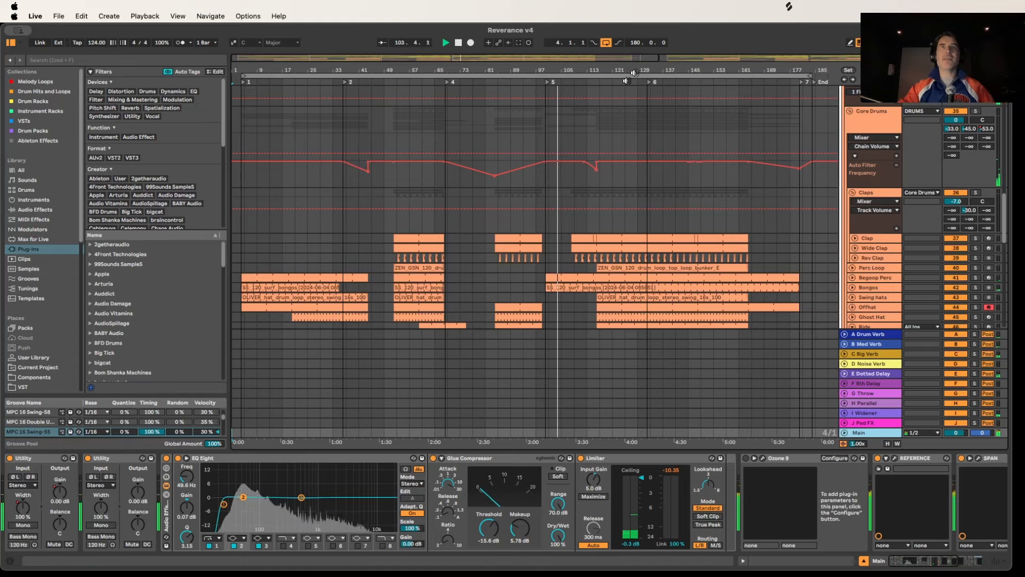
{"action": "left_click", "coordinate": [627, 81]}
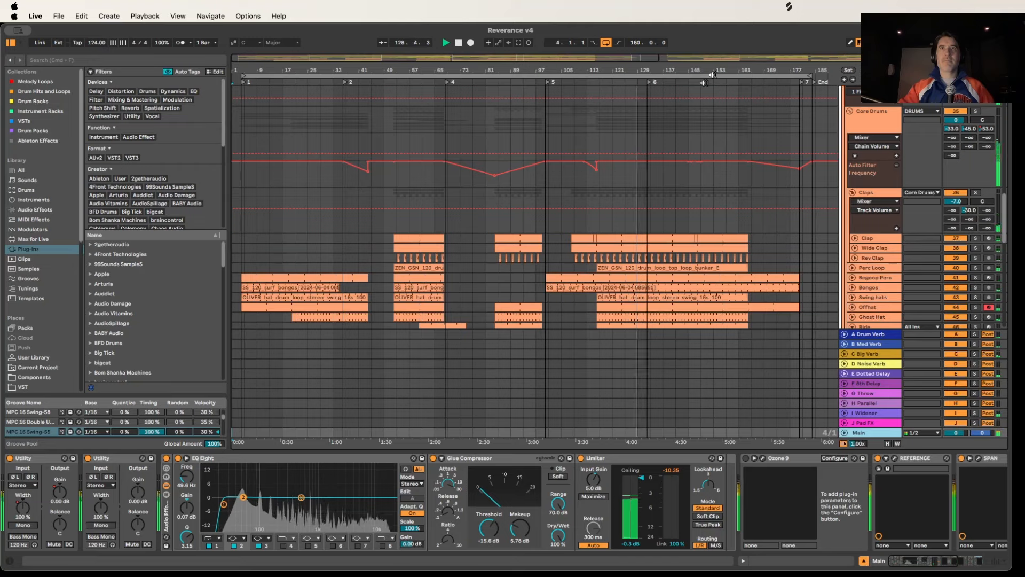
{"action": "left_click", "coordinate": [704, 83]}
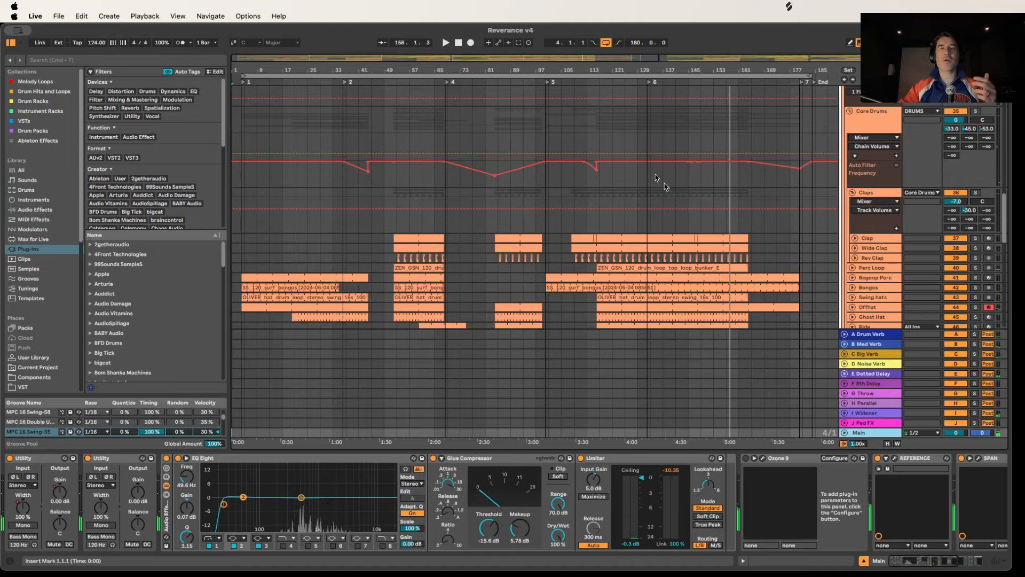
Step: Hide the browser and widen the arrangement view to show the full song around the Eh Group and MELODICS tracks
{"action": "scroll", "coordinate": [694, 161], "scroll_direction": "up", "scroll_amount": 4}
{"action": "scroll", "coordinate": [695, 161], "scroll_direction": "up", "scroll_amount": 8}
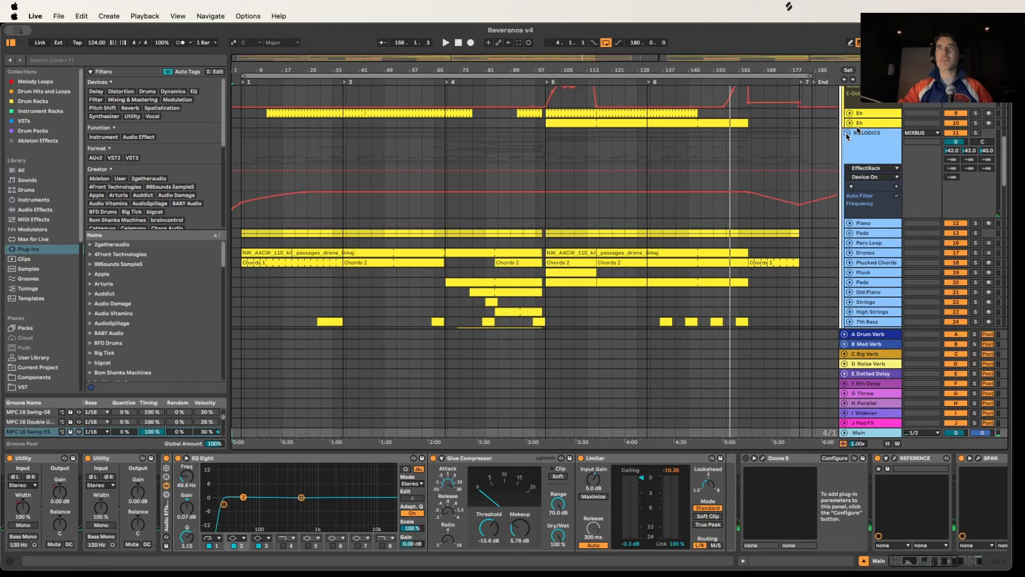
{"action": "scroll", "coordinate": [849, 139], "scroll_direction": "up", "scroll_amount": 4}
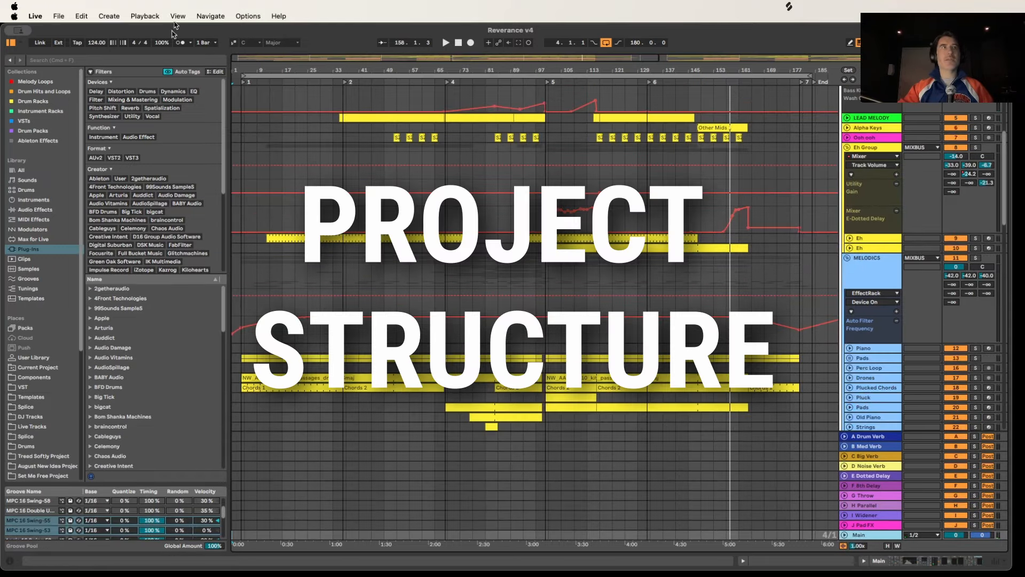
{"action": "left_click", "coordinate": [11, 41]}
{"action": "mouse_move", "coordinate": [187, 60]}
{"action": "left_mouse_down"}
{"action": "mouse_move", "coordinate": [193, 73]}
{"action": "mouse_move", "coordinate": [187, 55]}
{"action": "mouse_move", "coordinate": [184, 72]}
{"action": "mouse_move", "coordinate": [193, 70]}
{"action": "left_mouse_up"}
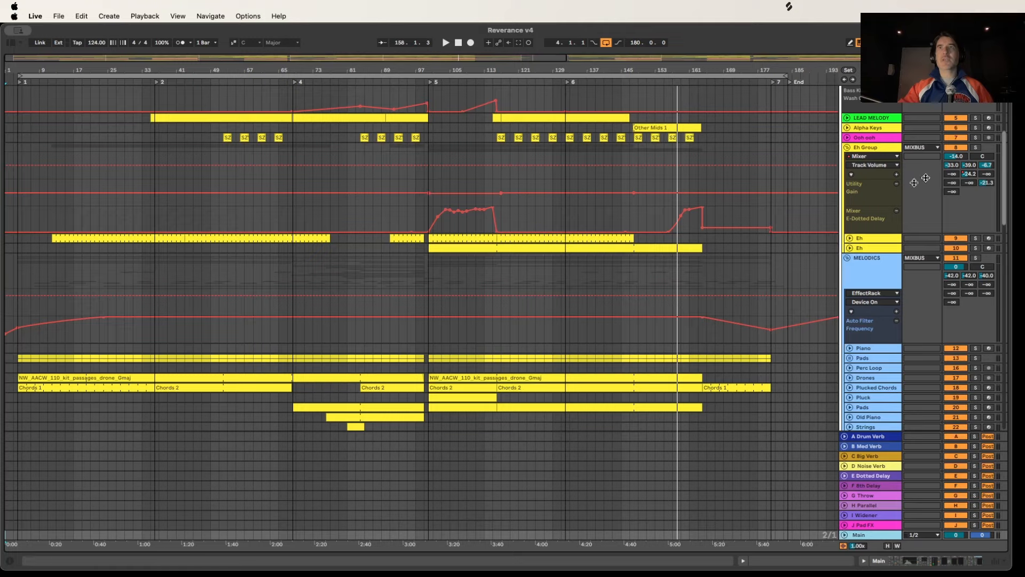
Step: Fold the Eh Group and select the LEAD MELODY, Alpha Keys, Ooh ooh and Eh Group tracks one after another
{"action": "left_click", "coordinate": [848, 149]}
{"action": "scroll", "coordinate": [863, 189], "scroll_direction": "up", "scroll_amount": 3}
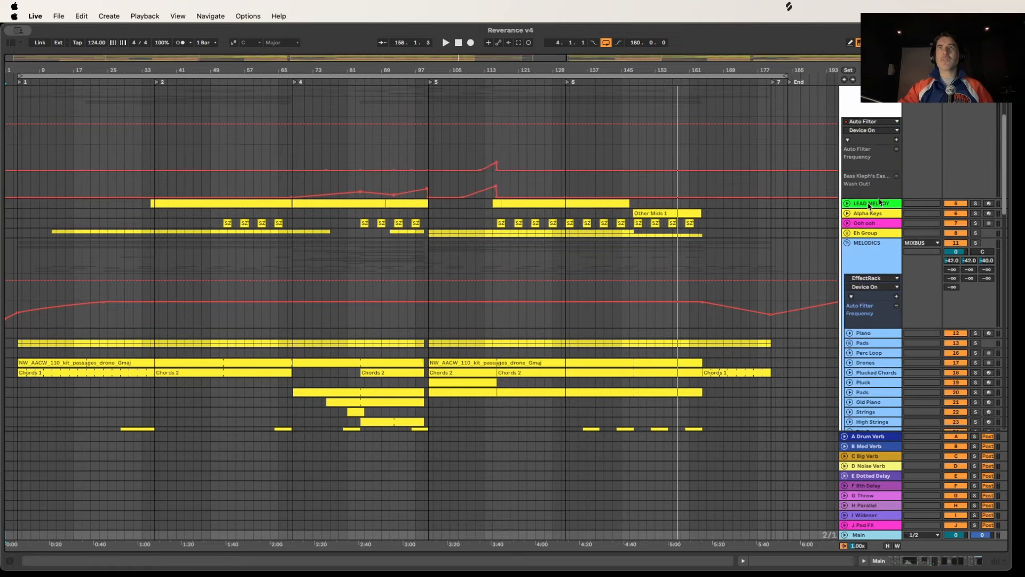
{"action": "left_click", "coordinate": [880, 202]}
{"action": "left_click", "coordinate": [884, 213]}
{"action": "left_click", "coordinate": [883, 223]}
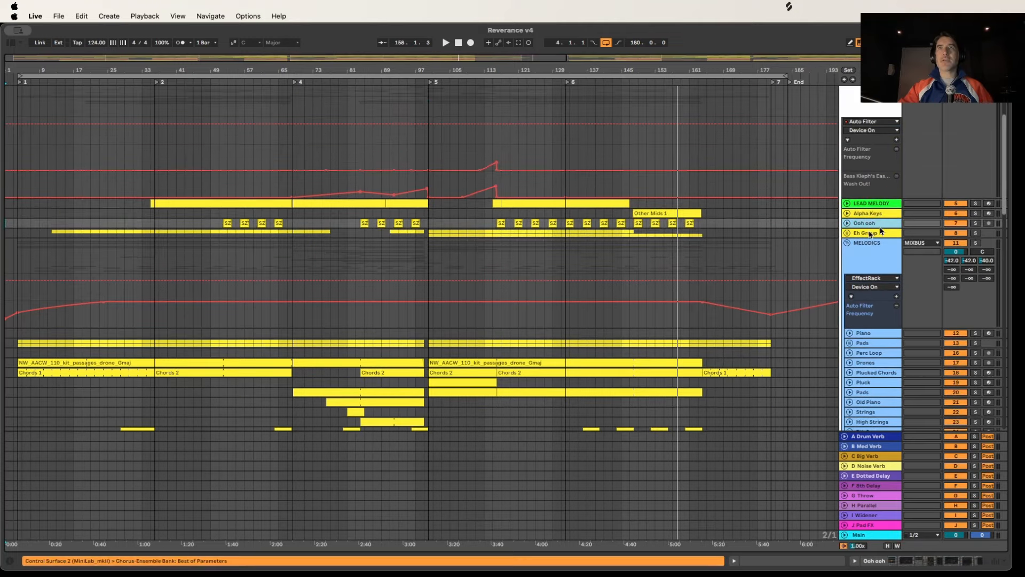
{"action": "left_click", "coordinate": [872, 233]}
Step: Select the MELODICS group, look over its member tracks and leave the group folded
{"action": "scroll", "coordinate": [871, 235], "scroll_direction": "down", "scroll_amount": 3}
{"action": "left_click", "coordinate": [869, 165]}
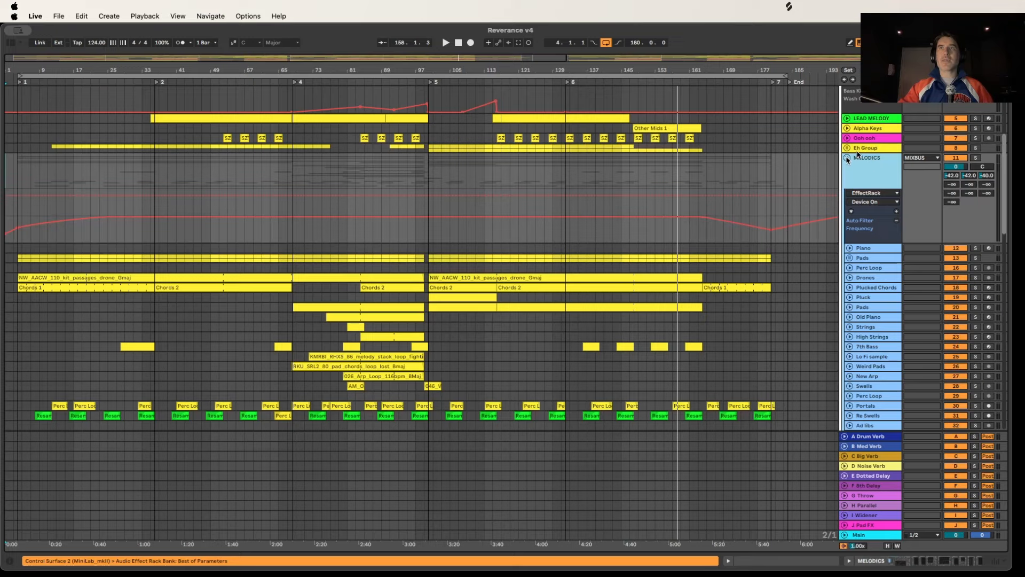
{"action": "left_click", "coordinate": [848, 158]}
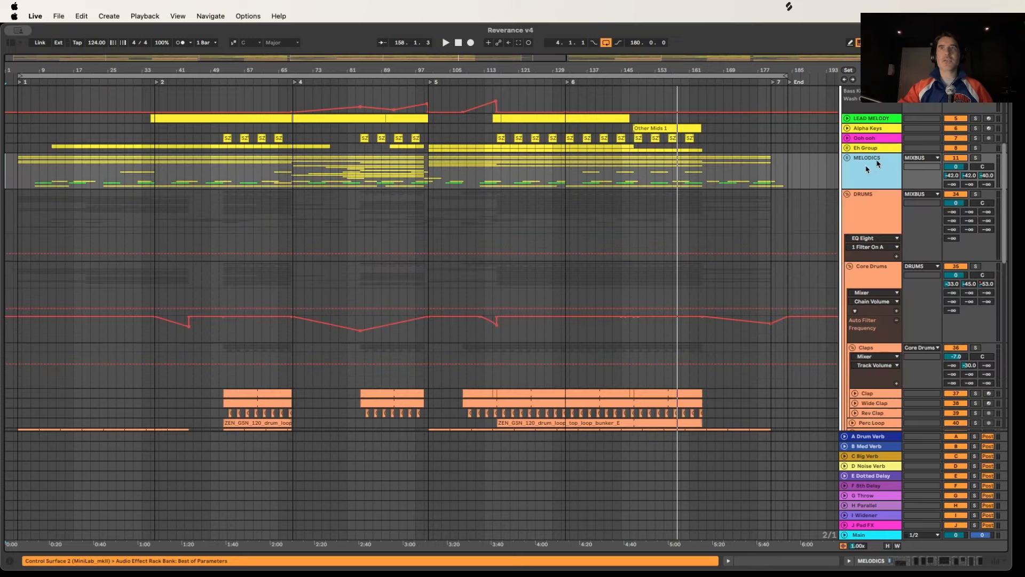
{"action": "left_click", "coordinate": [848, 158]}
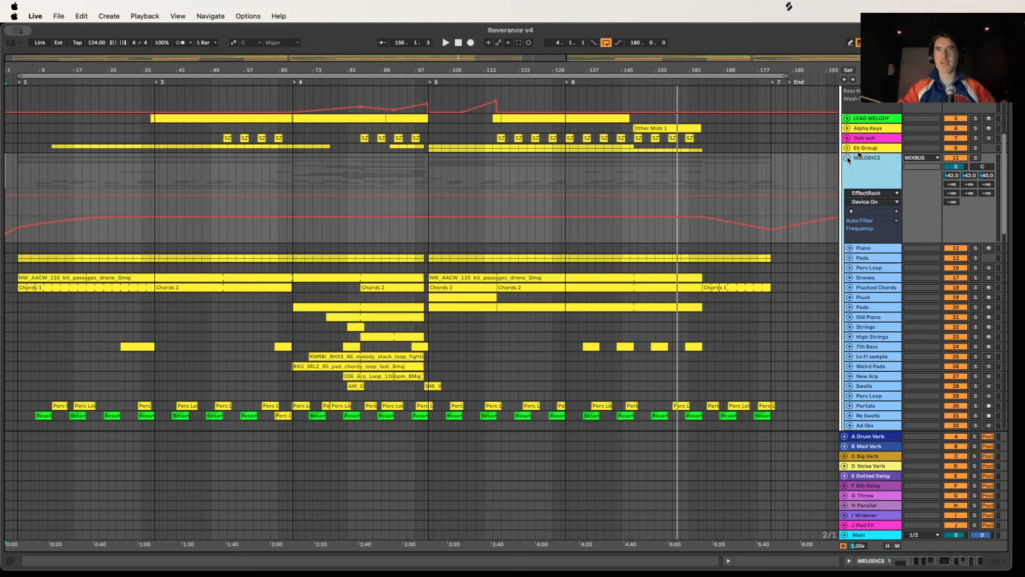
{"action": "left_click", "coordinate": [848, 158]}
Step: Unfold the DRUMS group and fold its Core Drums and FX subgroups, leaving Core Drums selected
{"action": "left_click", "coordinate": [869, 200]}
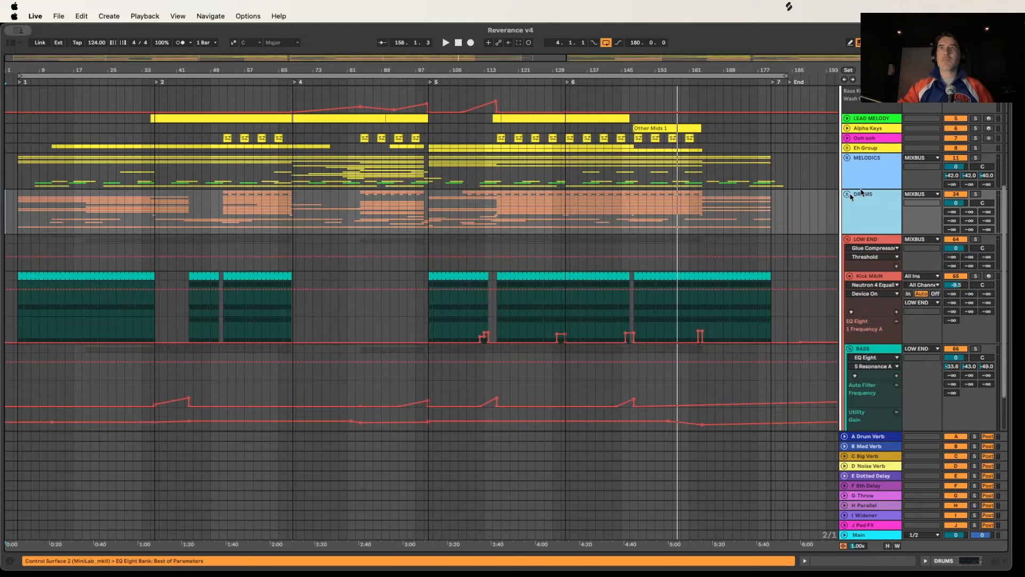
{"action": "left_click", "coordinate": [848, 194]}
{"action": "left_click", "coordinate": [866, 190]}
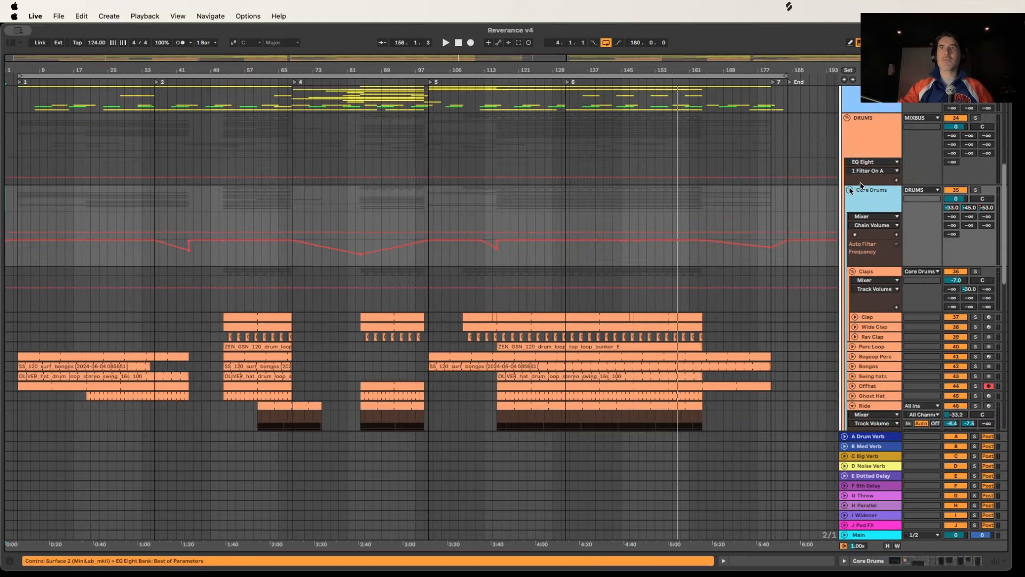
{"action": "left_click", "coordinate": [849, 190]}
{"action": "left_click", "coordinate": [861, 220]}
{"action": "left_click", "coordinate": [849, 217]}
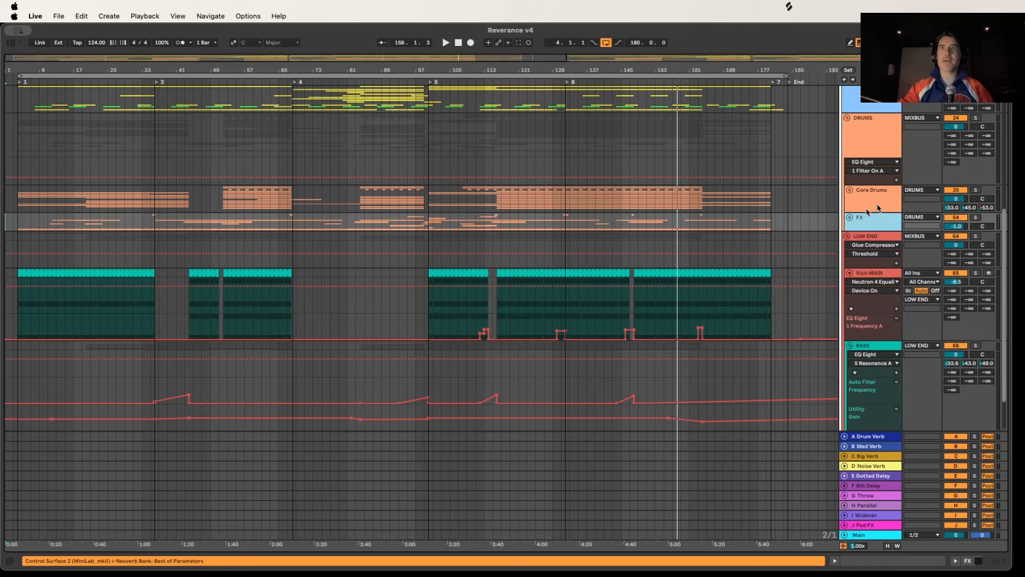
{"action": "left_click", "coordinate": [875, 199]}
{"action": "scroll", "coordinate": [877, 211], "scroll_direction": "down", "scroll_amount": 2}
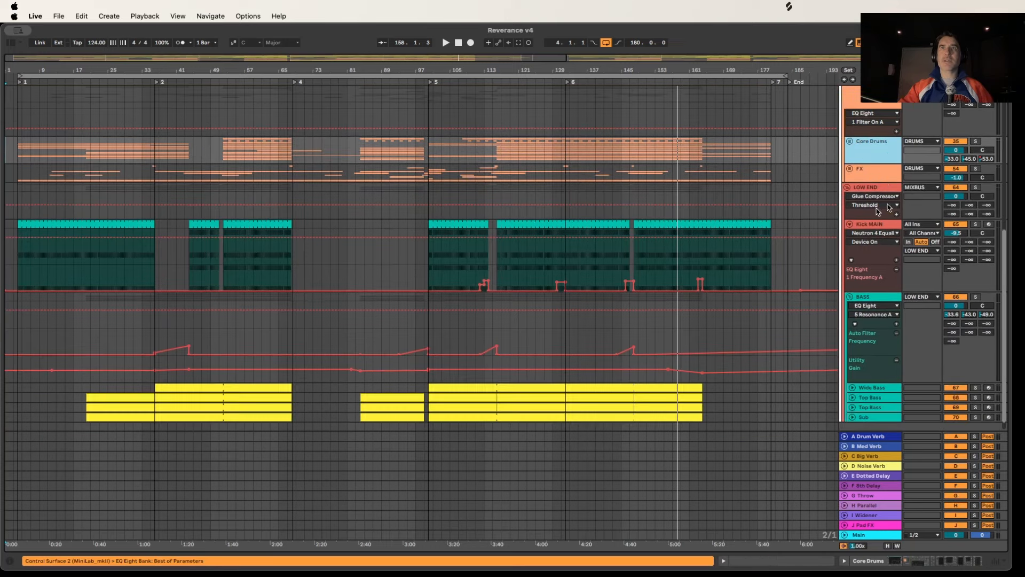
Step: Open the LOW END group and fold its Kick MAIN track and BASS subgroup
{"action": "left_click", "coordinate": [884, 185]}
{"action": "left_click", "coordinate": [848, 188]}
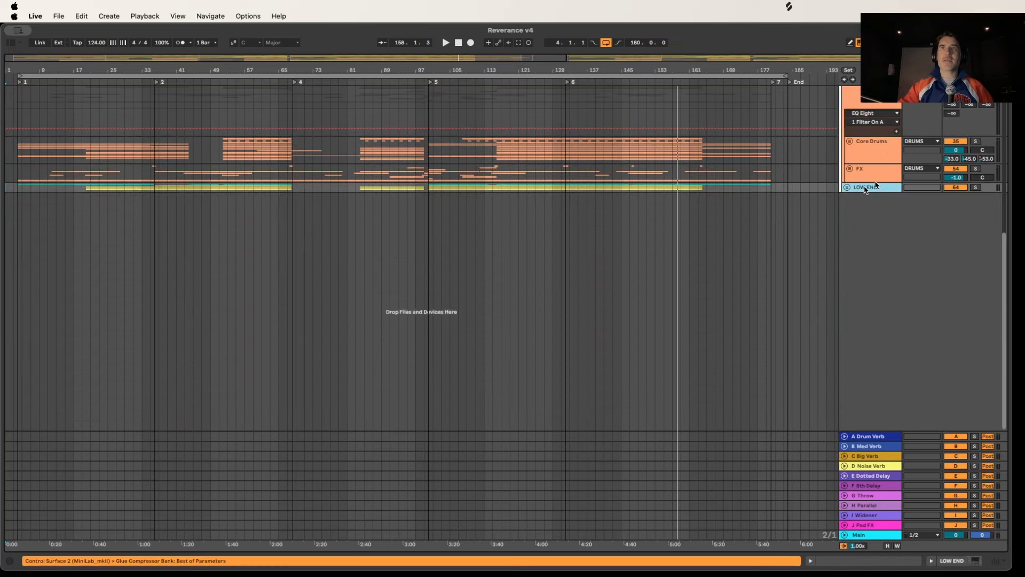
{"action": "left_click", "coordinate": [848, 188]}
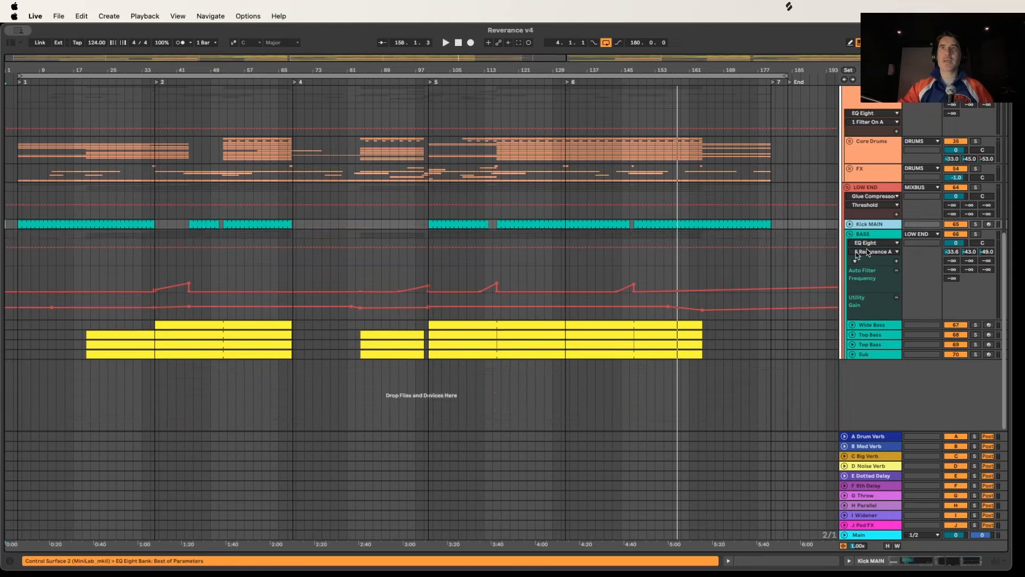
{"action": "left_click", "coordinate": [851, 234]}
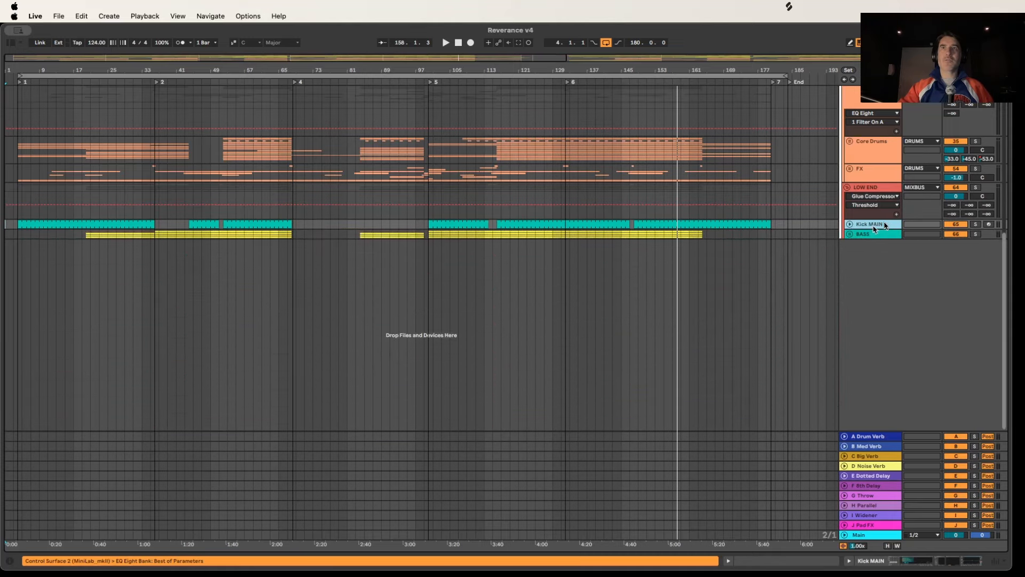
{"action": "scroll", "coordinate": [876, 215], "scroll_direction": "up", "scroll_amount": 2}
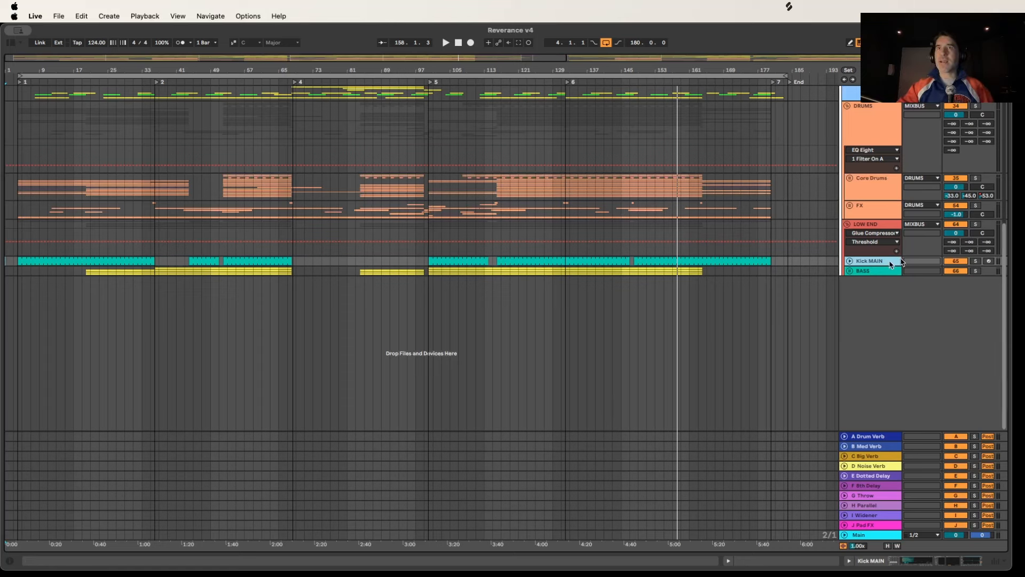
Step: Solo the Kick MAIN track in the LOW END group and play its first clip section from bar 4
{"action": "left_click", "coordinate": [886, 225]}
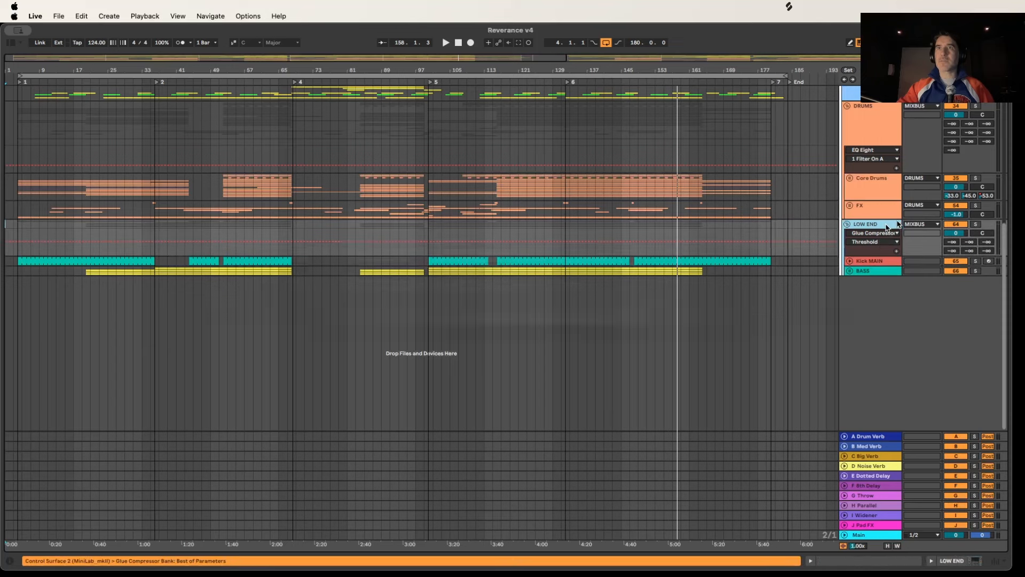
{"action": "left_click", "coordinate": [887, 261]}
{"action": "left_click", "coordinate": [974, 262]}
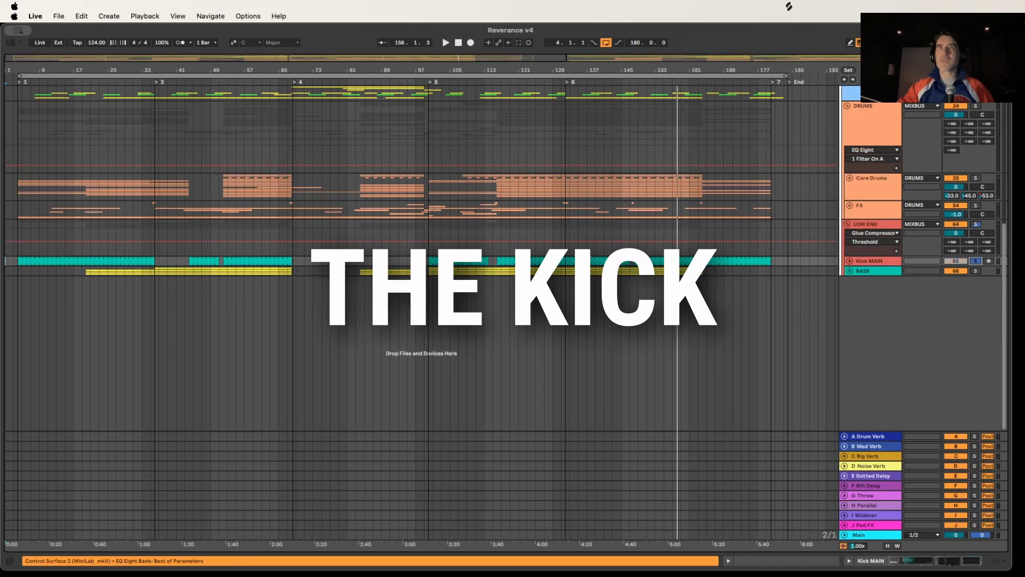
{"action": "left_click", "coordinate": [147, 260]}
{"action": "key", "text": "space"}
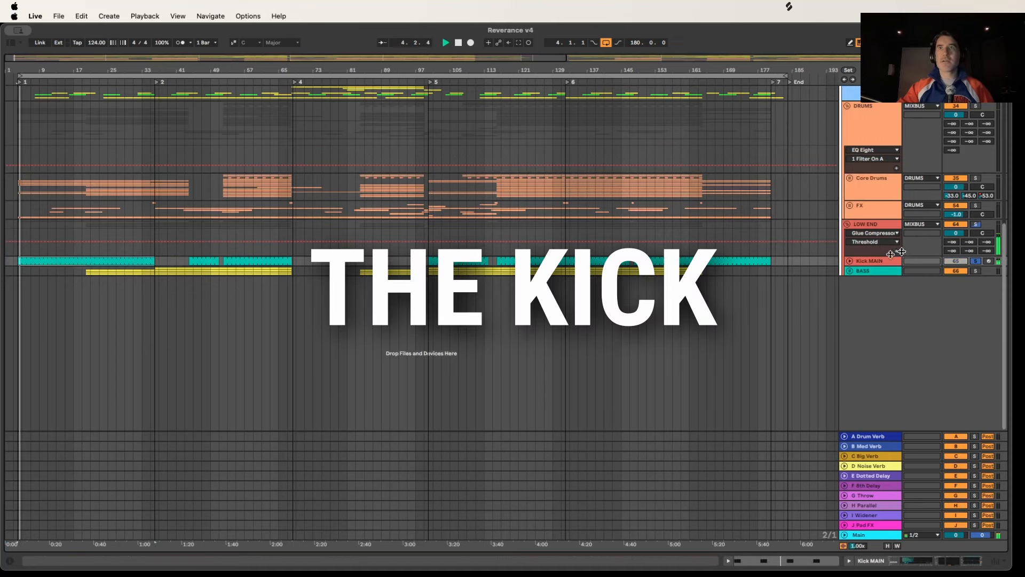
Step: Unfold the Kick MAIN track and show its device chain from the Drum Rack onward
{"action": "left_click", "coordinate": [850, 261]}
{"action": "double_click", "coordinate": [886, 261]}
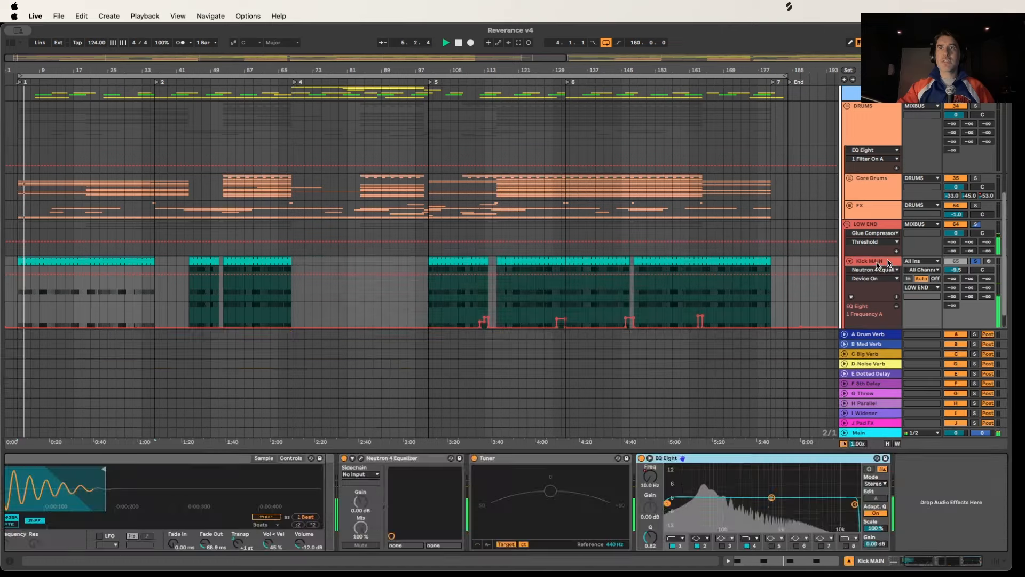
{"action": "scroll", "coordinate": [212, 508], "scroll_direction": "left", "scroll_amount": 5}
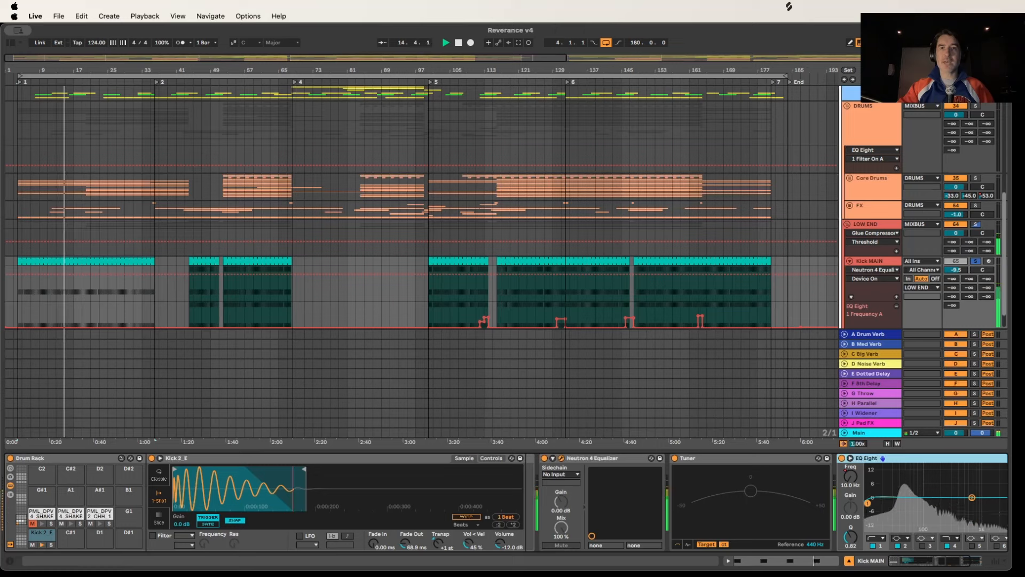
Step: Open the kick's Neutron 4 Equalizer, inspect the settings of bands 2 and 3, and close the plug-in window
{"action": "left_click", "coordinate": [561, 458]}
{"action": "left_click_drag", "start_coordinate": [577, 351], "coordinate": [587, 112]}
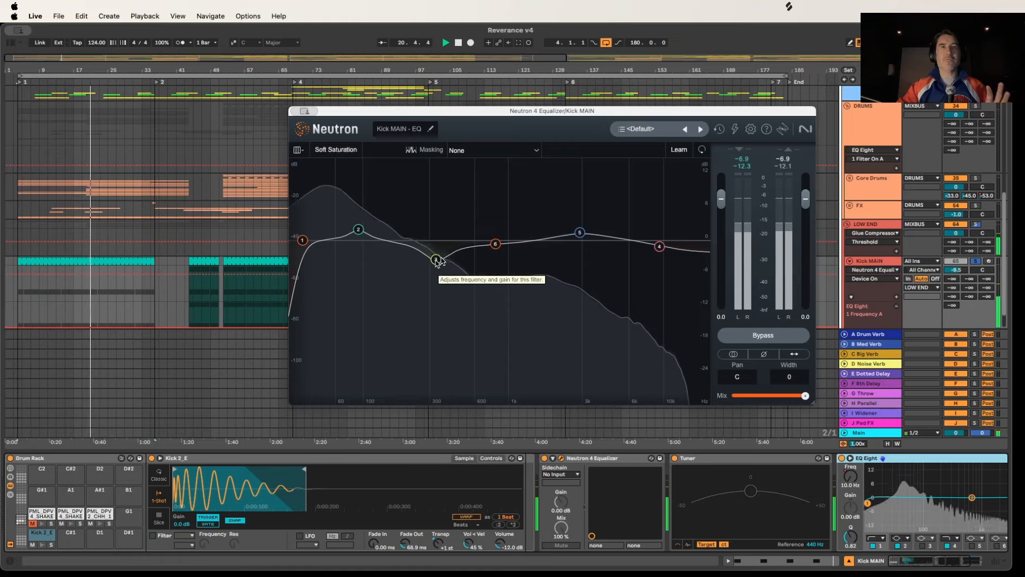
{"action": "left_click", "coordinate": [359, 230]}
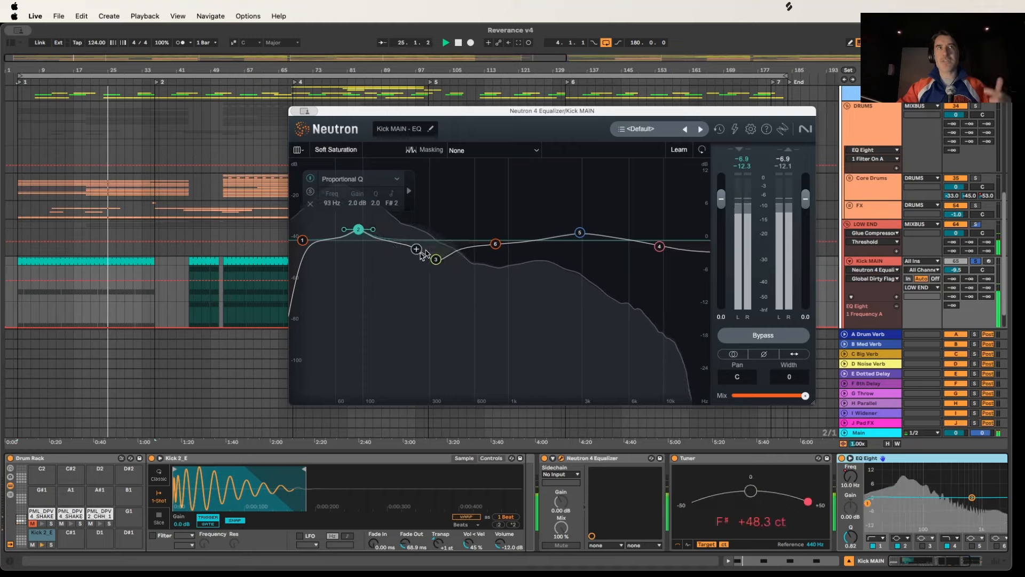
{"action": "left_click", "coordinate": [437, 259]}
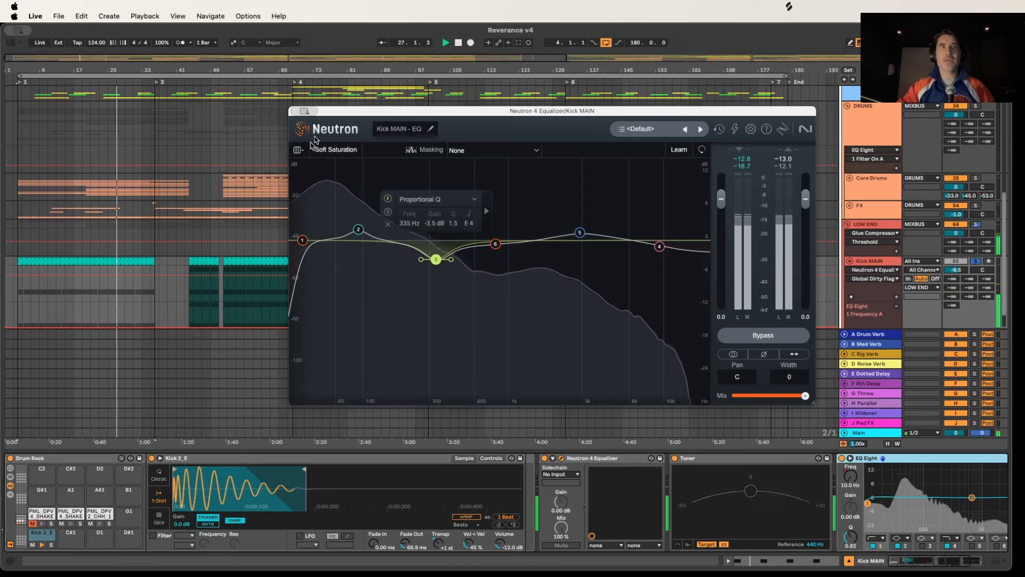
{"action": "left_click", "coordinate": [297, 111]}
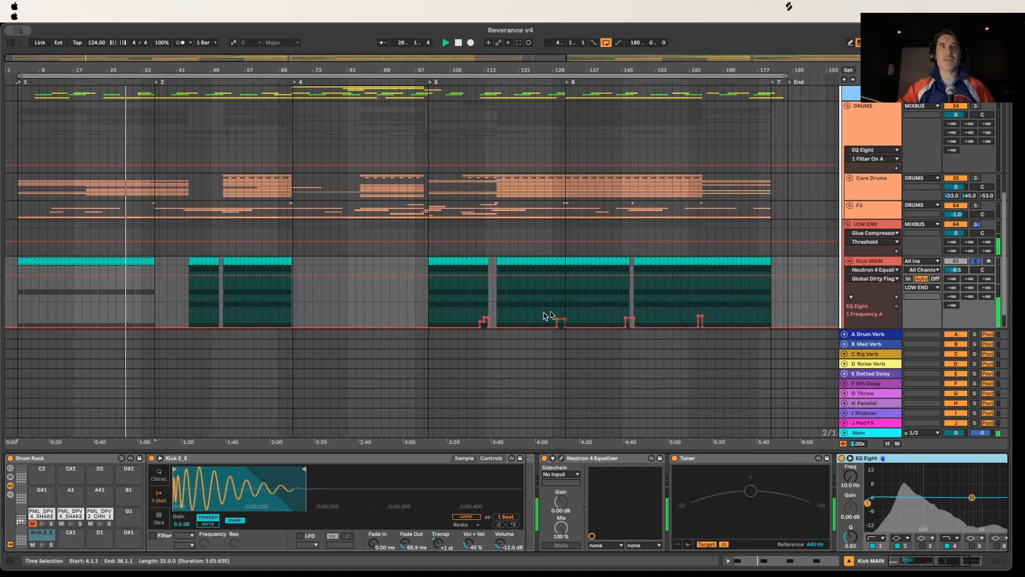
Step: Show the automation of EQ Eight's 1 Frequency A on the Kick MAIN track and review the kick's device chain
{"action": "scroll", "coordinate": [646, 494], "scroll_direction": "right", "scroll_amount": 5}
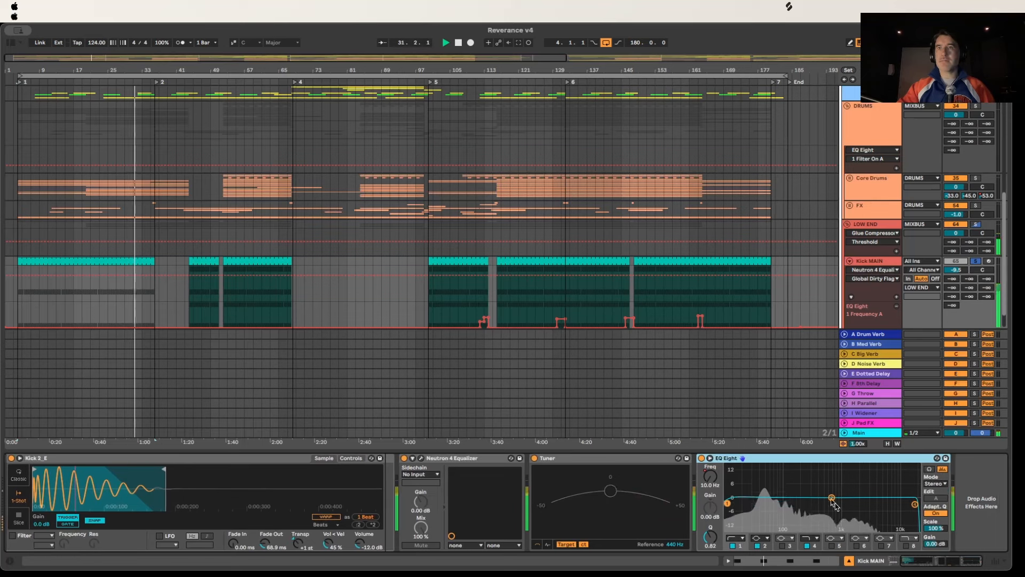
{"action": "scroll", "coordinate": [666, 500], "scroll_direction": "left", "scroll_amount": 5}
{"action": "scroll", "coordinate": [674, 492], "scroll_direction": "right", "scroll_amount": 5}
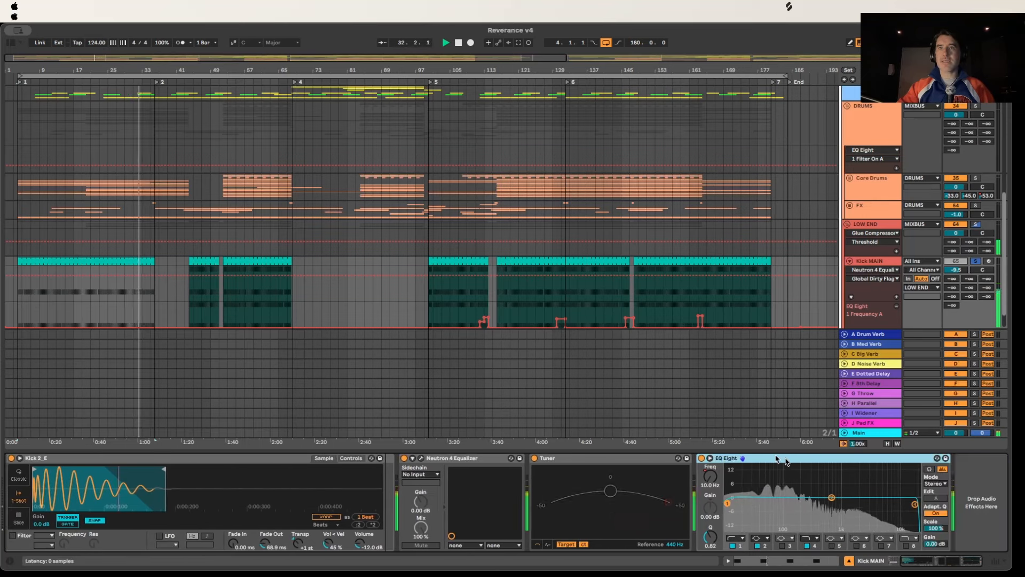
{"action": "left_click", "coordinate": [711, 474]}
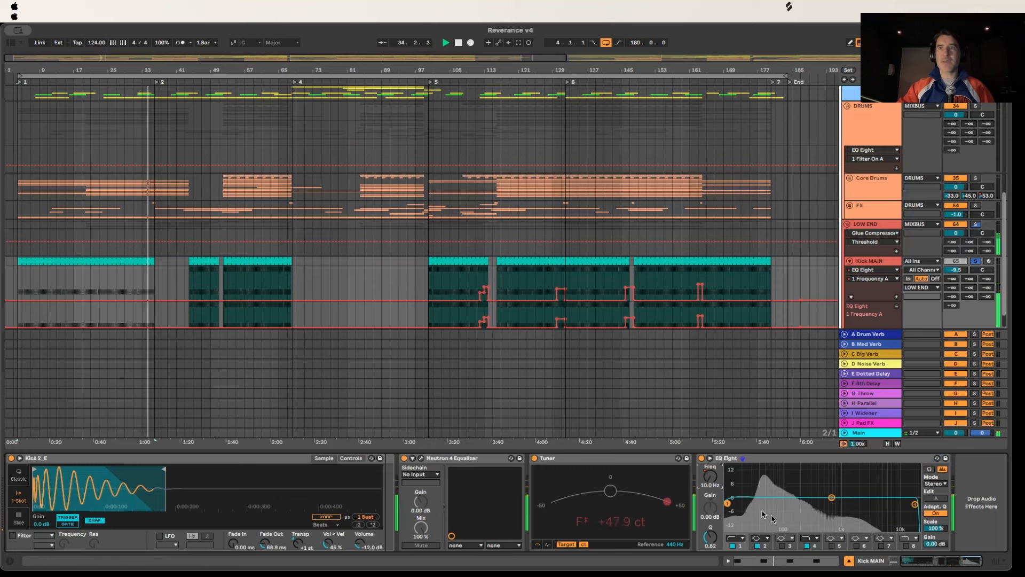
{"action": "scroll", "coordinate": [794, 521], "scroll_direction": "left", "scroll_amount": 5}
{"action": "scroll", "coordinate": [795, 520], "scroll_direction": "left", "scroll_amount": 2}
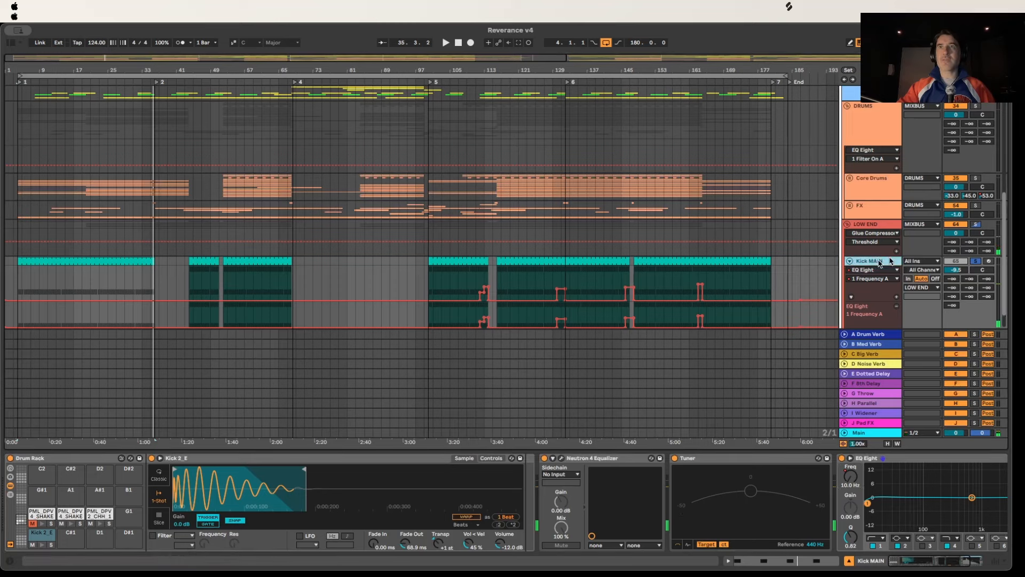
Step: Select the BASS group below the kick to show its device chain
{"action": "scroll", "coordinate": [896, 259], "scroll_direction": "down", "scroll_amount": 2}
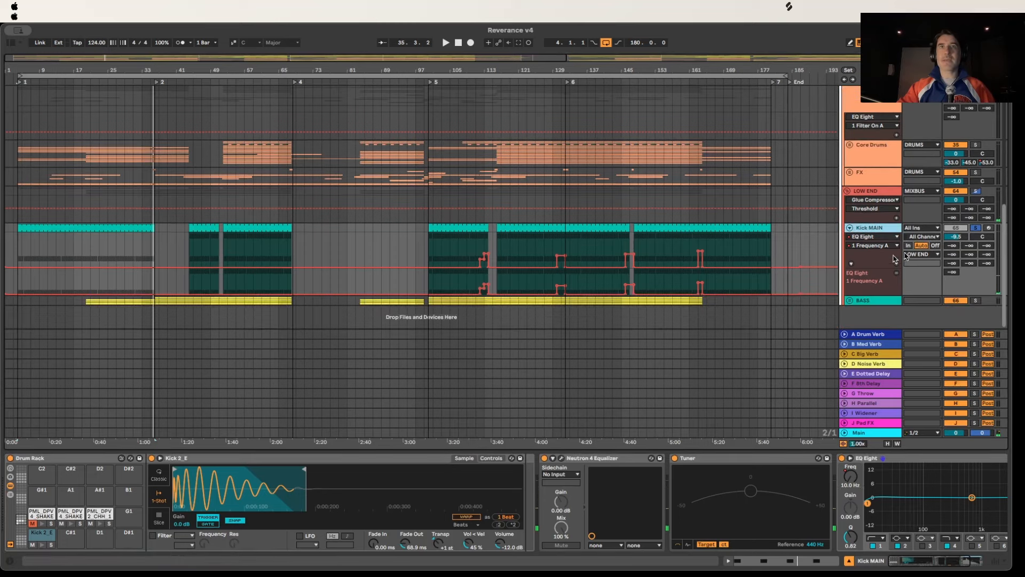
{"action": "left_click", "coordinate": [887, 301]}
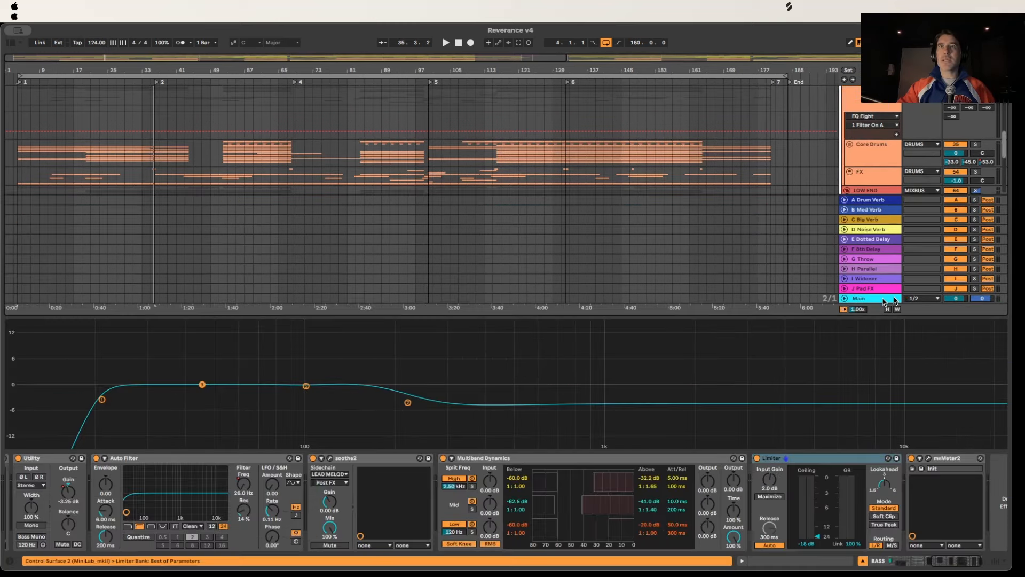
Step: Select the DRUMS group to show its EQ Eight, solo the group and play the arrangement from the drum section near bar 52
{"action": "scroll", "coordinate": [884, 132], "scroll_direction": "down", "scroll_amount": 5}
{"action": "scroll", "coordinate": [885, 132], "scroll_direction": "up", "scroll_amount": 6}
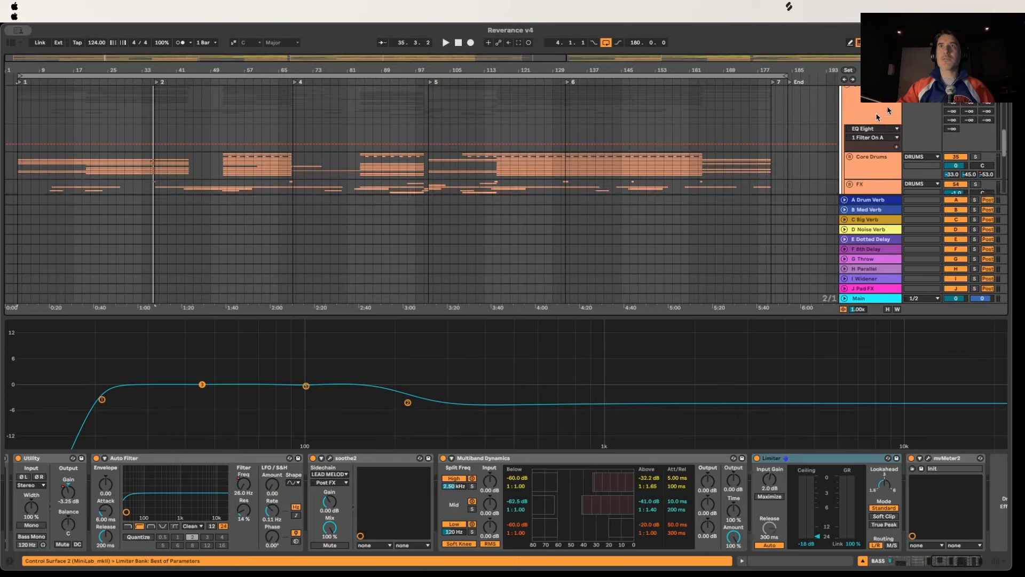
{"action": "left_click", "coordinate": [888, 111]}
{"action": "scroll", "coordinate": [931, 126], "scroll_direction": "up", "scroll_amount": 3}
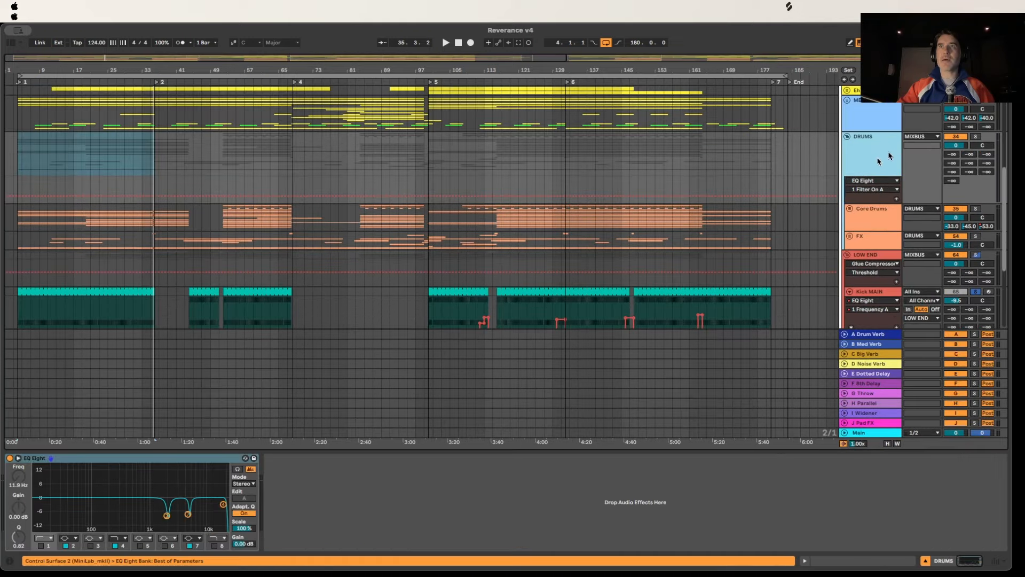
{"action": "left_click", "coordinate": [881, 118]}
{"action": "left_click", "coordinate": [878, 155]}
{"action": "left_click", "coordinate": [976, 136]}
{"action": "key", "text": "space"}
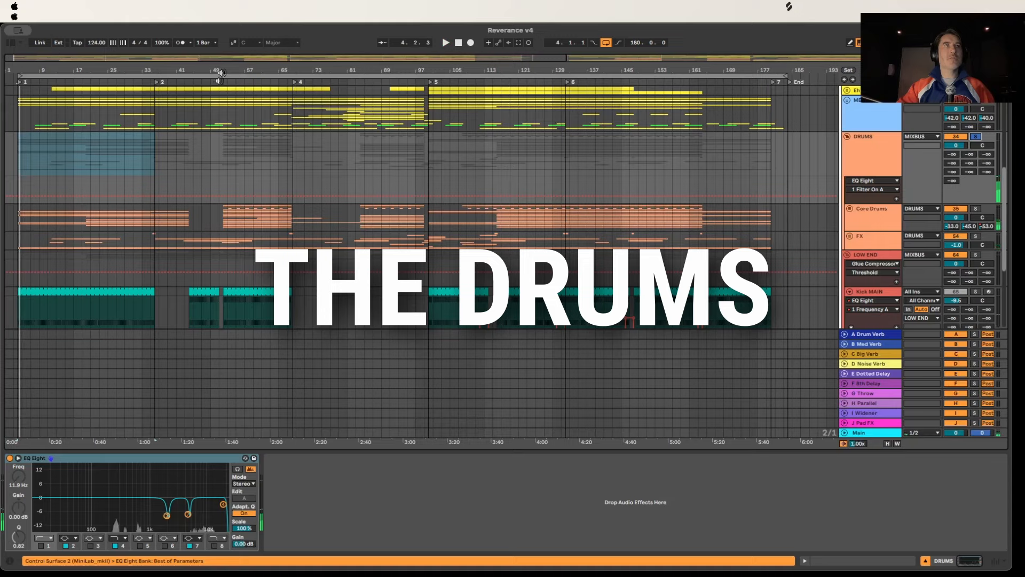
{"action": "left_click", "coordinate": [222, 73]}
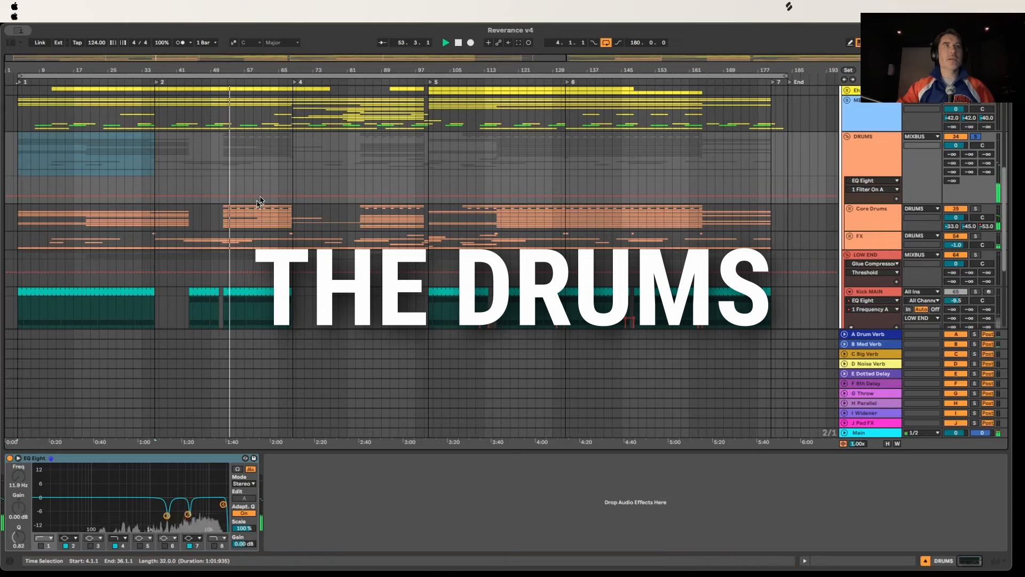
Step: Loop nine bars of the Core Drums section starting at bar 52 and play the loop
{"action": "left_click_drag", "start_coordinate": [195, 57], "coordinate": [176, 107]}
{"action": "left_click_drag", "start_coordinate": [146, 211], "coordinate": [284, 215]}
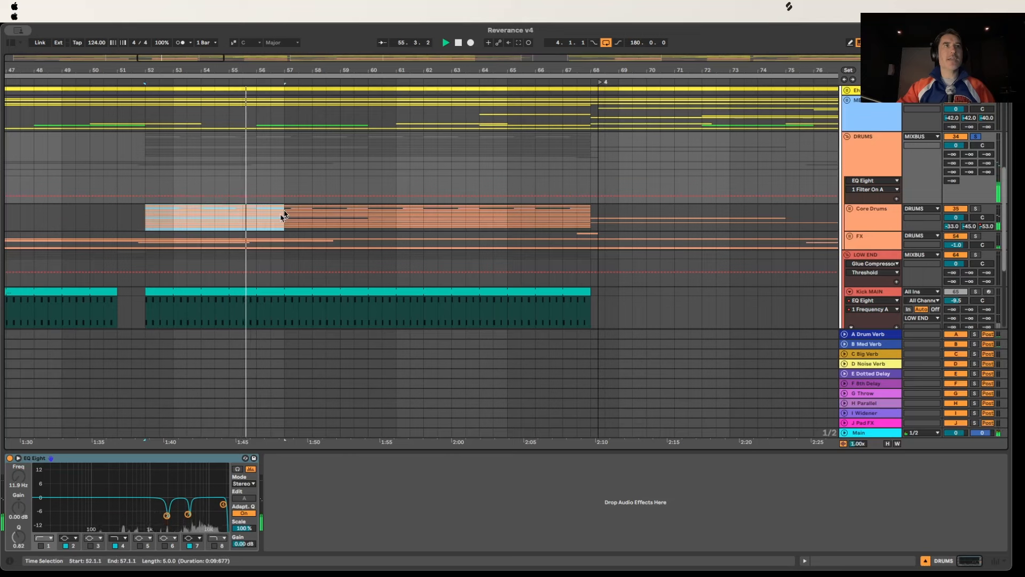
{"action": "right_click", "coordinate": [265, 213]}
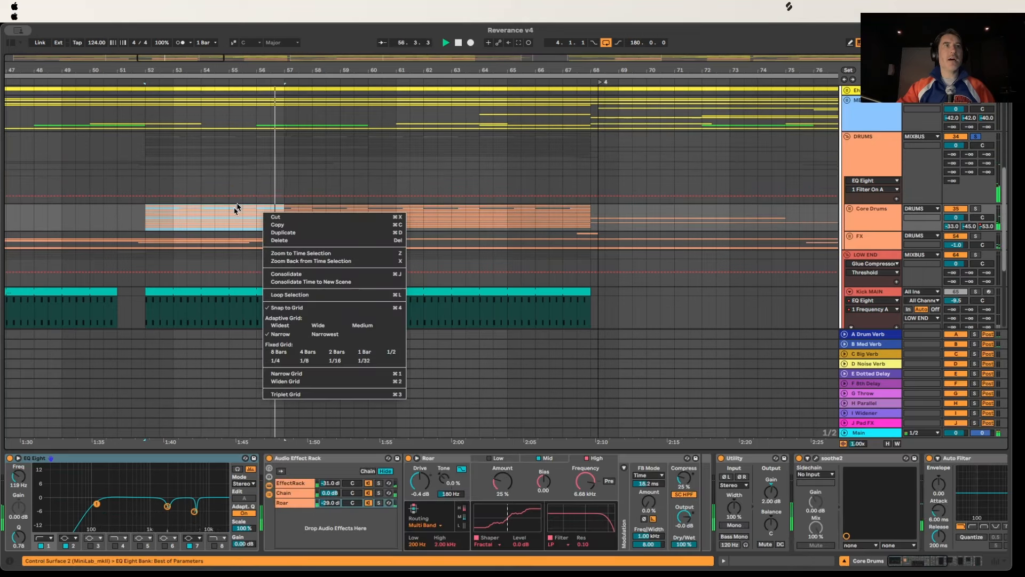
{"action": "left_click", "coordinate": [286, 294]}
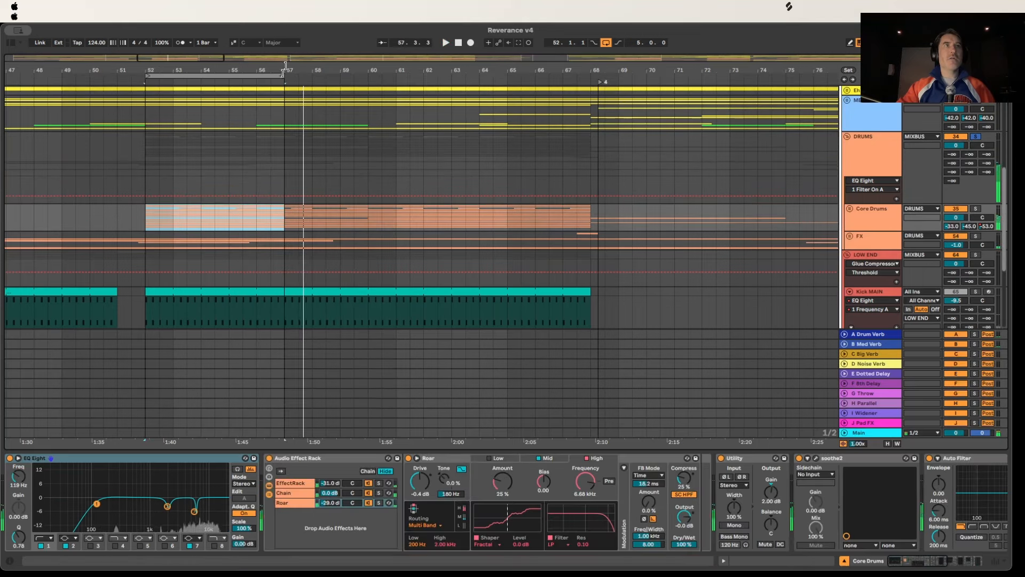
{"action": "left_click_drag", "start_coordinate": [286, 66], "coordinate": [369, 71]}
{"action": "key", "text": "space"}
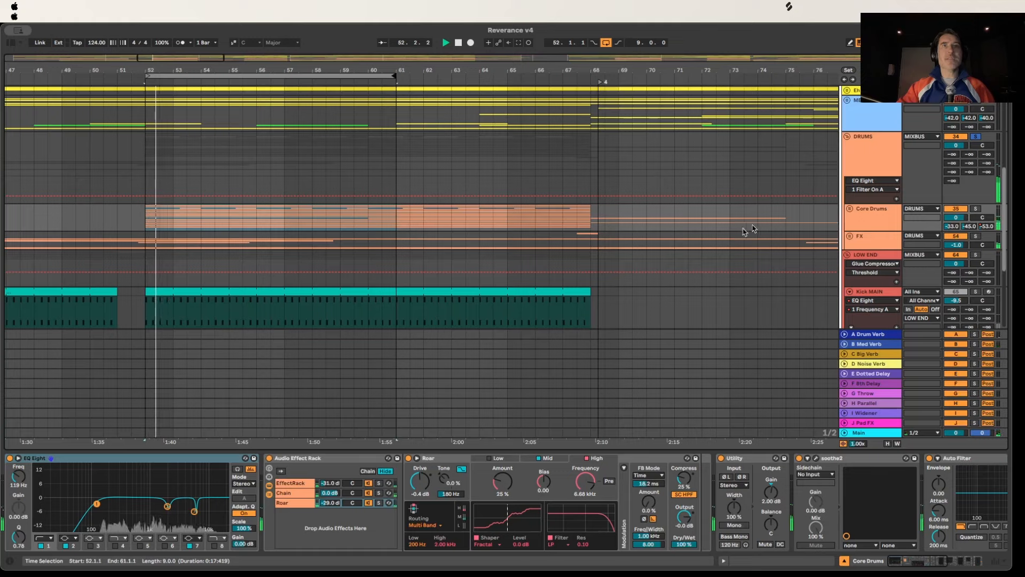
Step: Unfold the Core Drums group and hide the device chain to view all of its drum tracks
{"action": "left_click", "coordinate": [868, 212]}
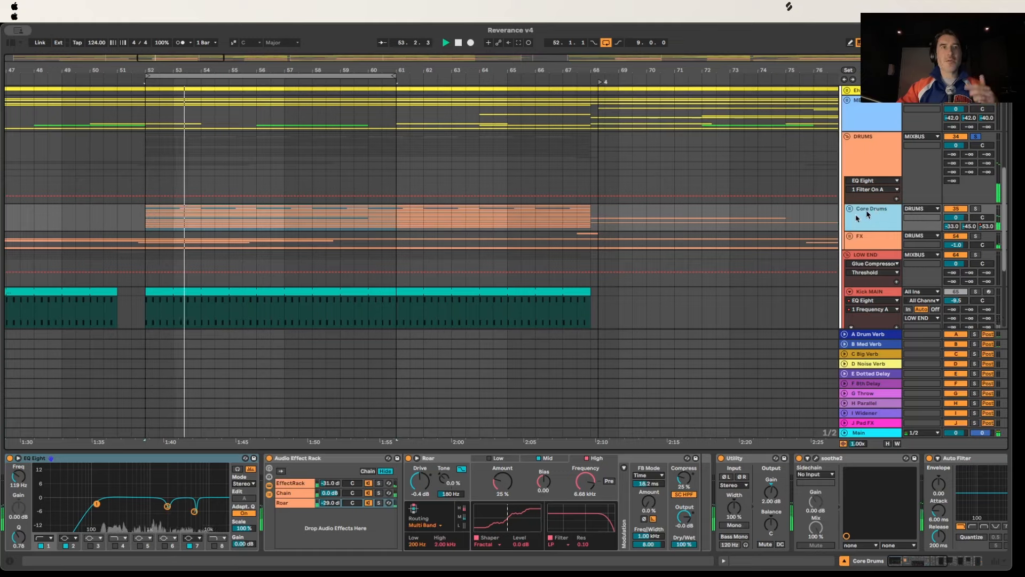
{"action": "left_click", "coordinate": [850, 211]}
{"action": "scroll", "coordinate": [877, 199], "scroll_direction": "down", "scroll_amount": 2}
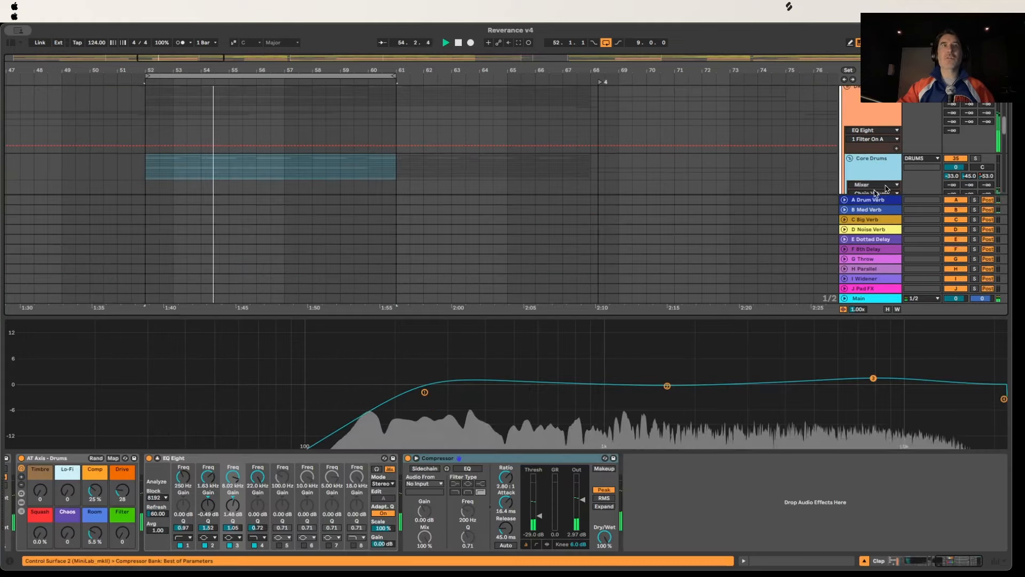
{"action": "left_click", "coordinate": [864, 562]}
{"action": "scroll", "coordinate": [865, 315], "scroll_direction": "down", "scroll_amount": 4}
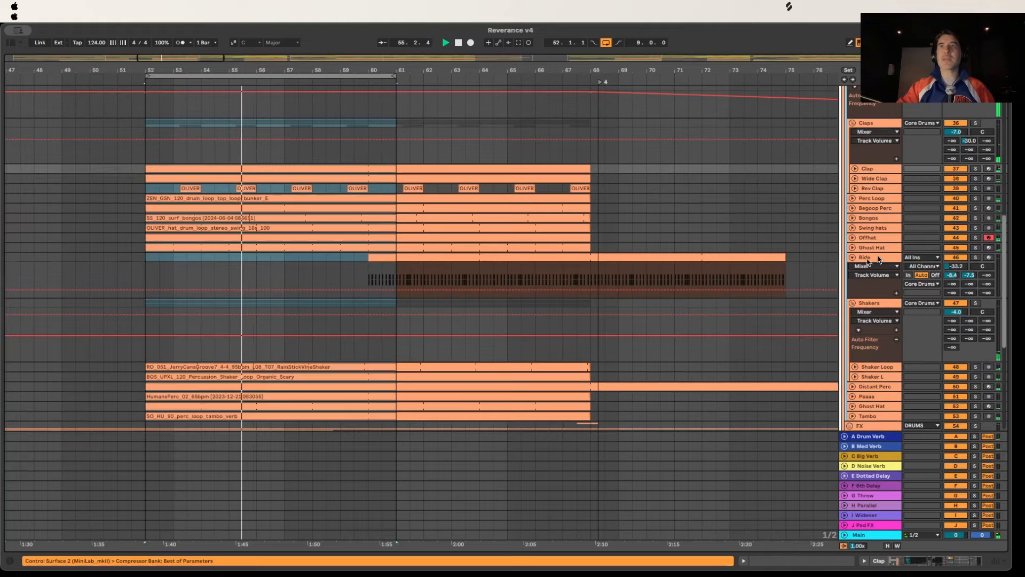
Step: Solo the Claps group and show the Clap track's device chain from its Drum Rack
{"action": "left_click", "coordinate": [950, 127]}
{"action": "left_click", "coordinate": [976, 123]}
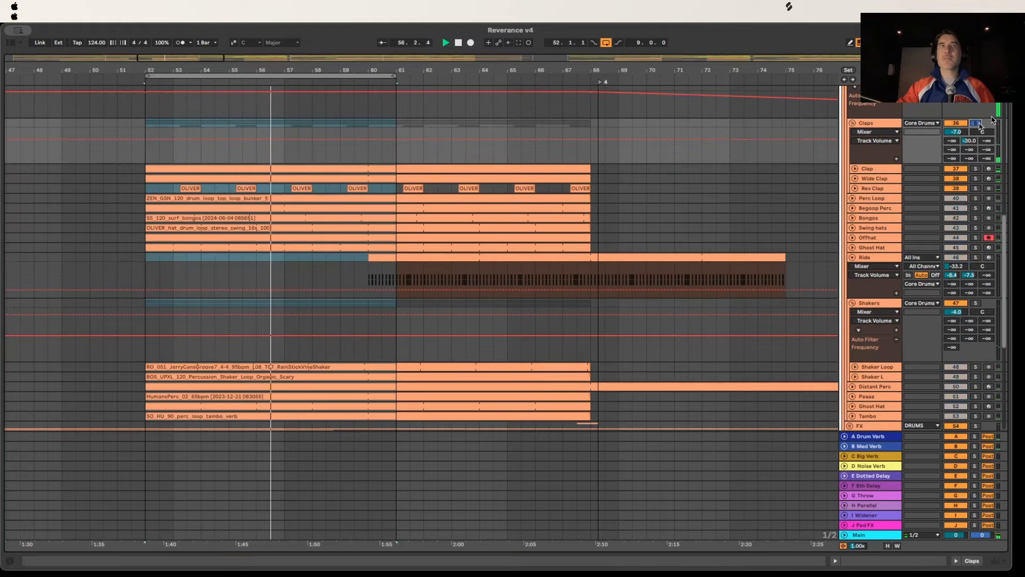
{"action": "left_click", "coordinate": [891, 167]}
{"action": "double_click", "coordinate": [891, 167]}
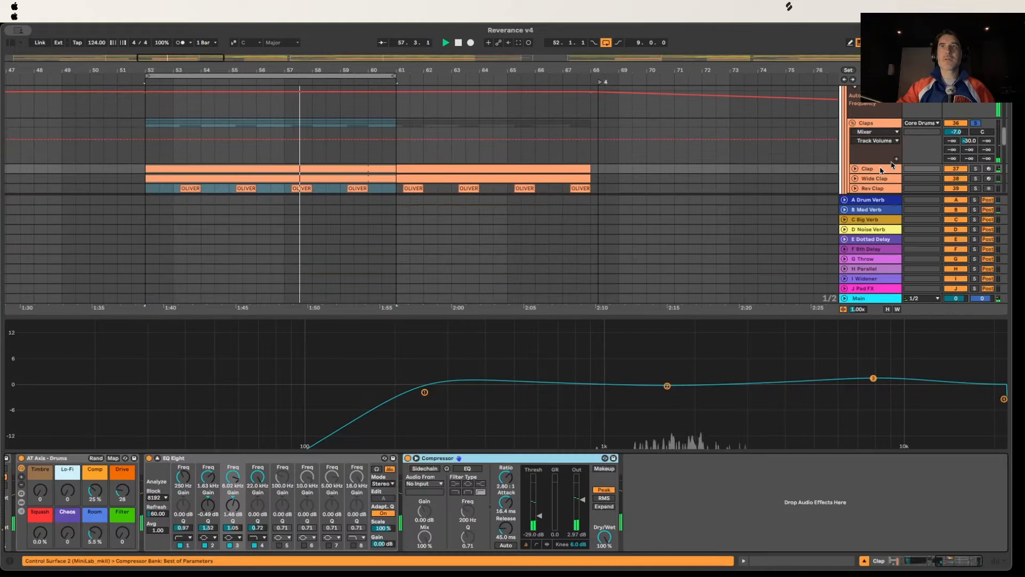
{"action": "scroll", "coordinate": [314, 504], "scroll_direction": "left", "scroll_amount": 10}
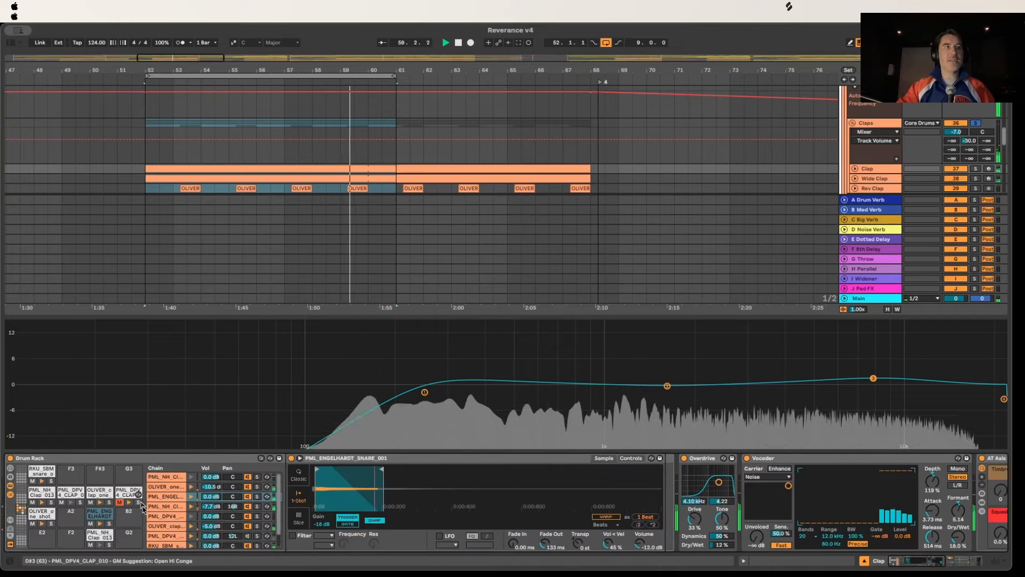
Step: Show the OLIVER_clap_one_shot_clean_live_02 pad in the Drum Rack and unfold the Clap track to view its MIDI notes
{"action": "left_click", "coordinate": [99, 492]}
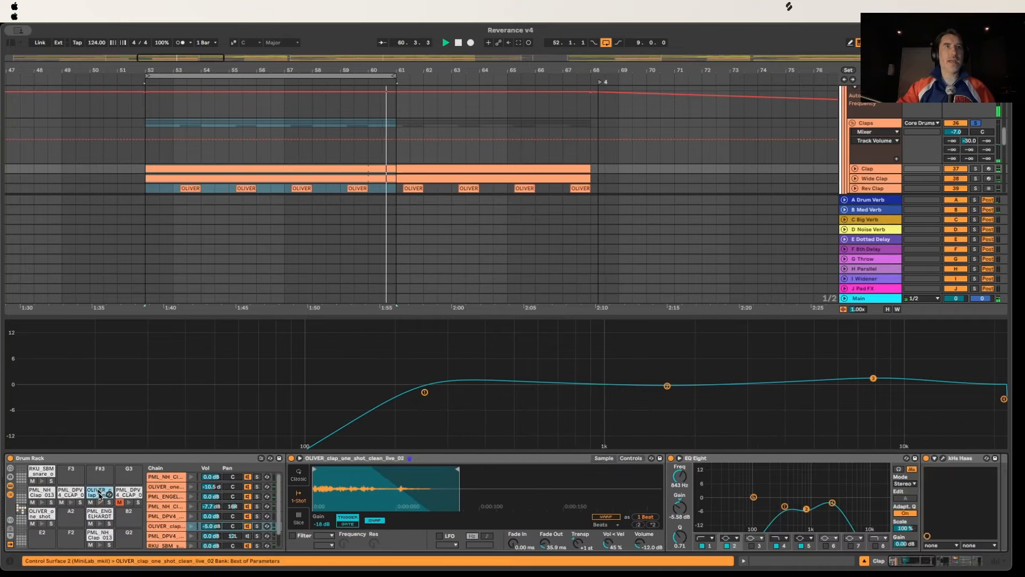
{"action": "left_click", "coordinate": [868, 165]}
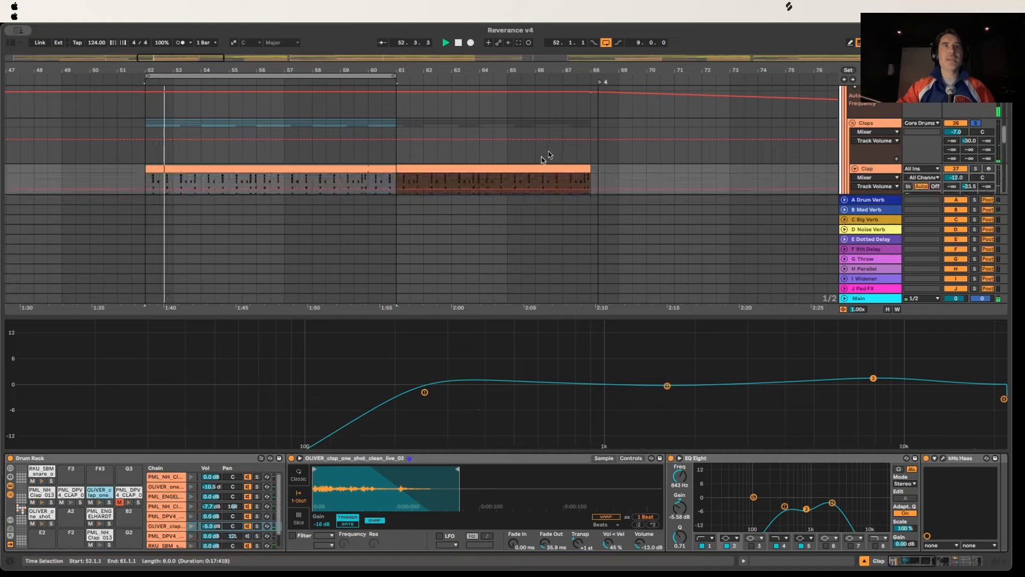
{"action": "scroll", "coordinate": [385, 142], "scroll_direction": "down", "scroll_amount": 4}
{"action": "scroll", "coordinate": [342, 137], "scroll_direction": "up", "scroll_amount": 2}
{"action": "left_click", "coordinate": [190, 128]}
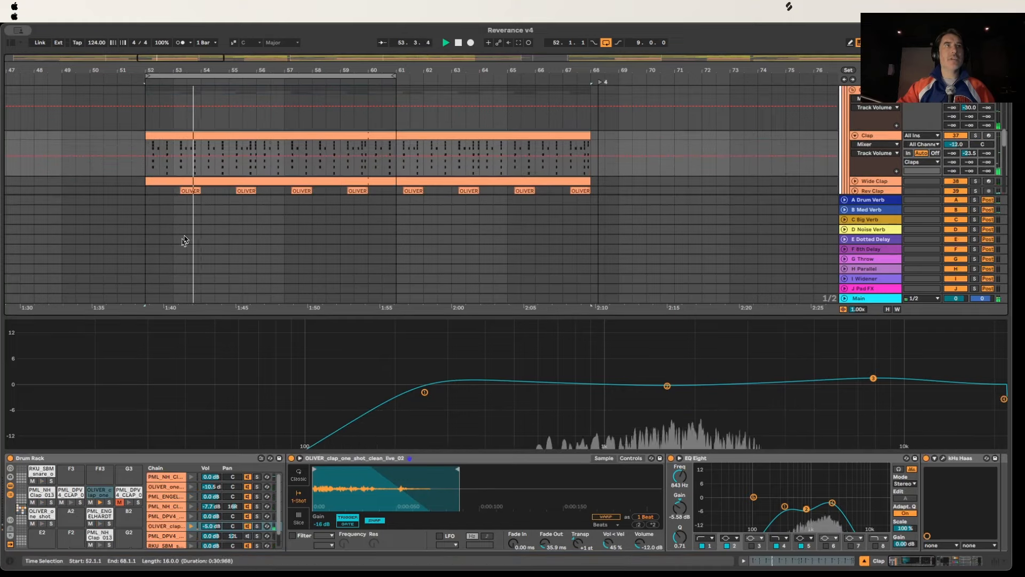
Step: Audition the RKU_SBM_snare_one_shot_organics pad in the Clap Drum Rack and return to the rack's pads
{"action": "left_click", "coordinate": [37, 471]}
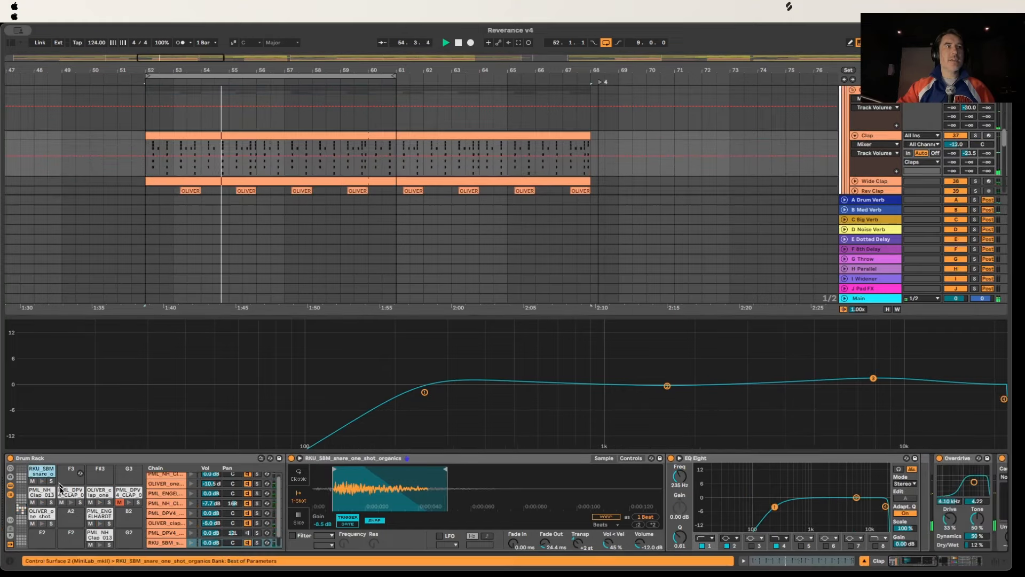
{"action": "left_click", "coordinate": [51, 481]}
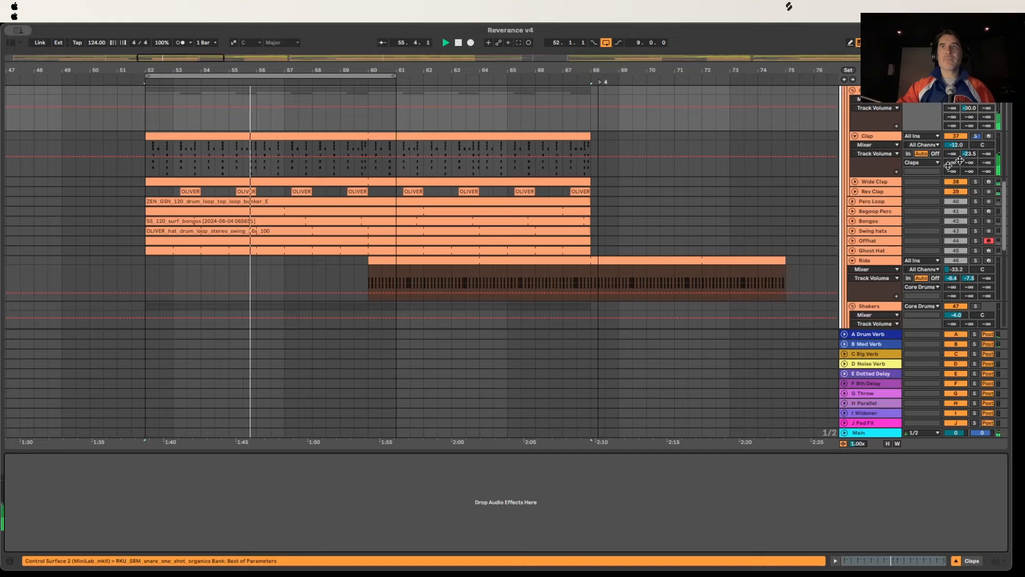
{"action": "left_click", "coordinate": [884, 139]}
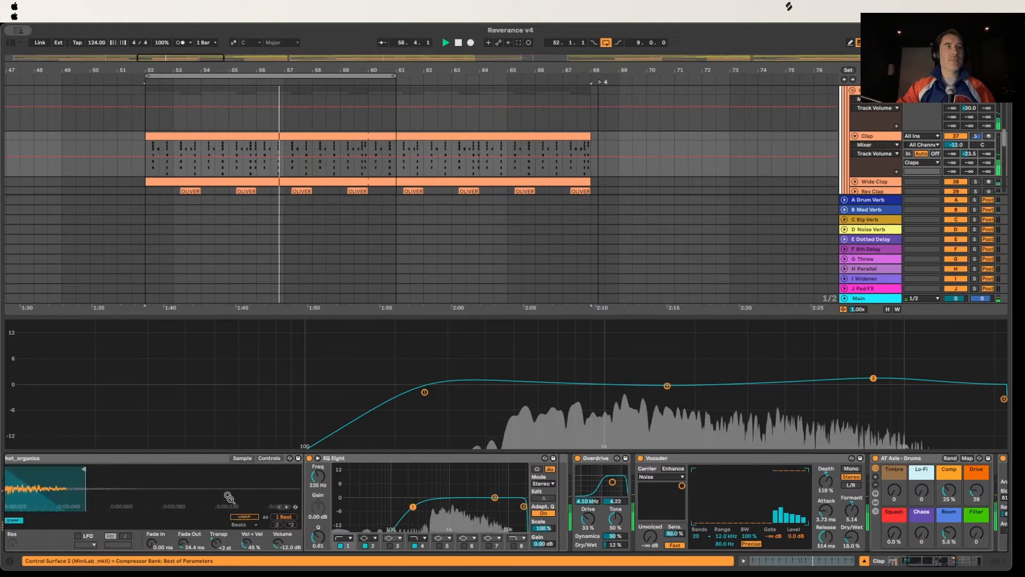
{"action": "key", "text": "super+z"}
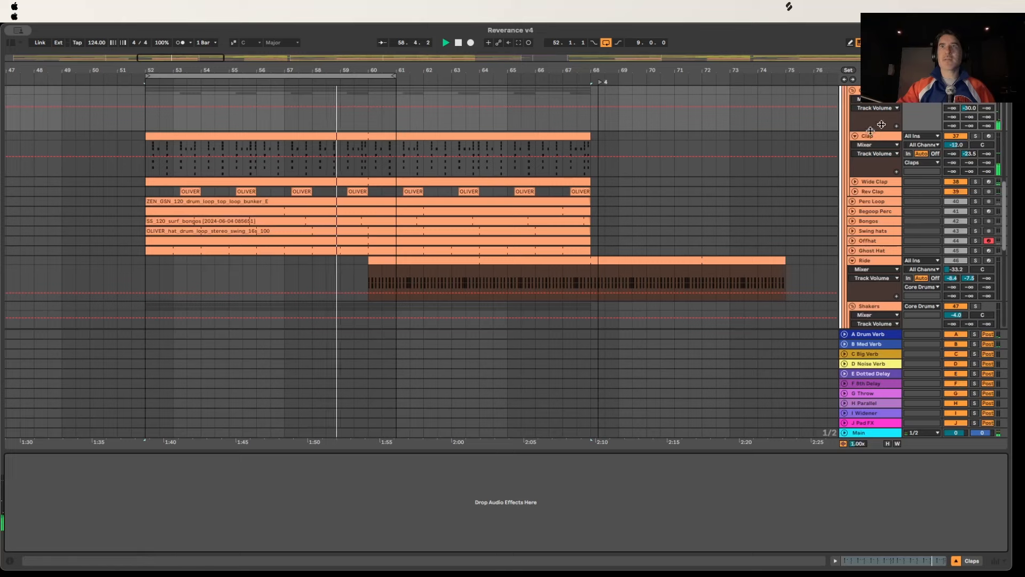
{"action": "key", "text": "super+shift+z"}
{"action": "scroll", "coordinate": [224, 468], "scroll_direction": "left", "scroll_amount": 10}
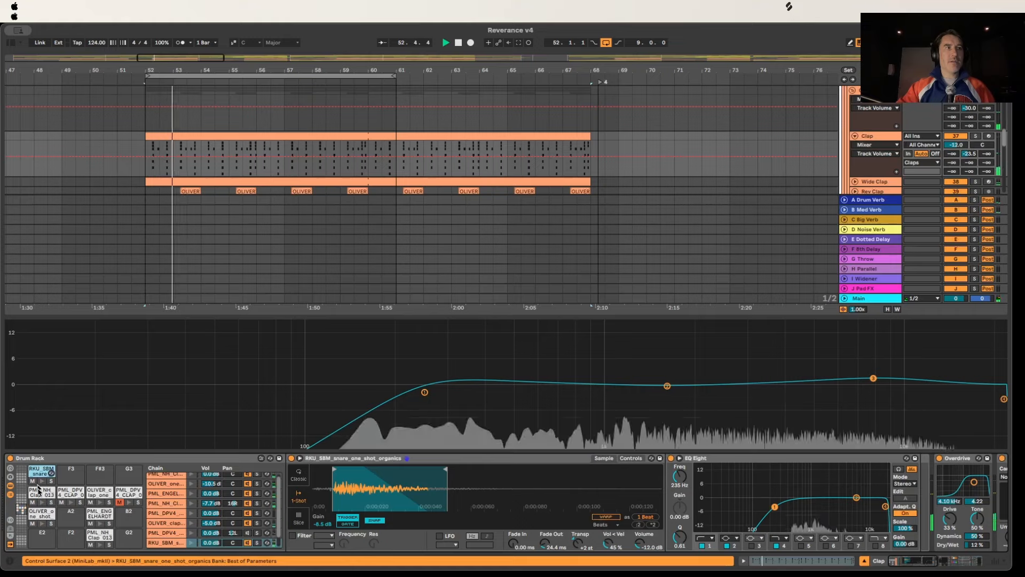
Step: Audition the first PML_NH_Clap_013 pad of the Clap Drum Rack in solo, and turn its solo off again
{"action": "left_click", "coordinate": [52, 502]}
{"action": "key", "text": "super+z"}
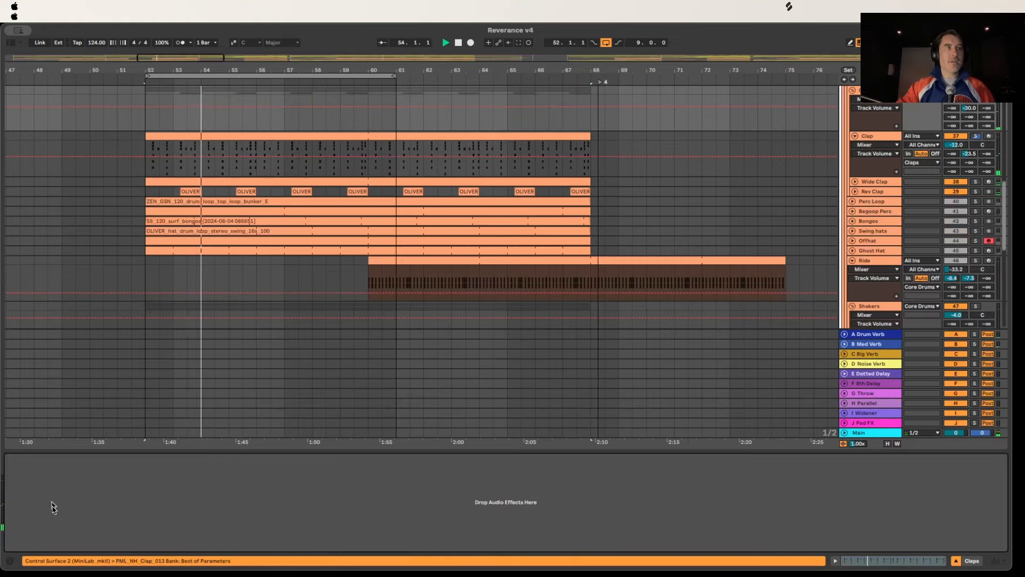
{"action": "scroll", "coordinate": [878, 174], "scroll_direction": "up", "scroll_amount": 5}
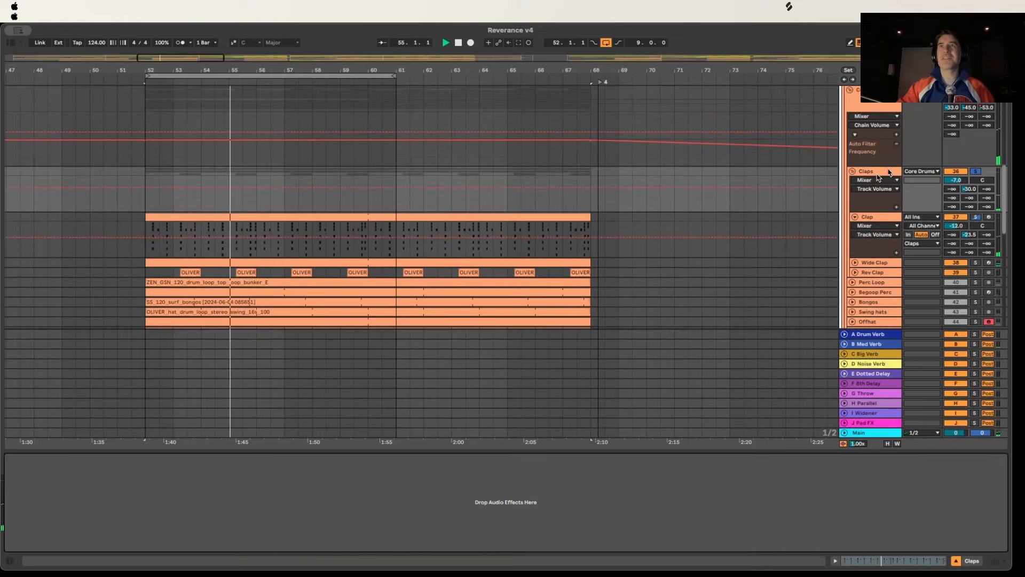
{"action": "left_click", "coordinate": [879, 218]}
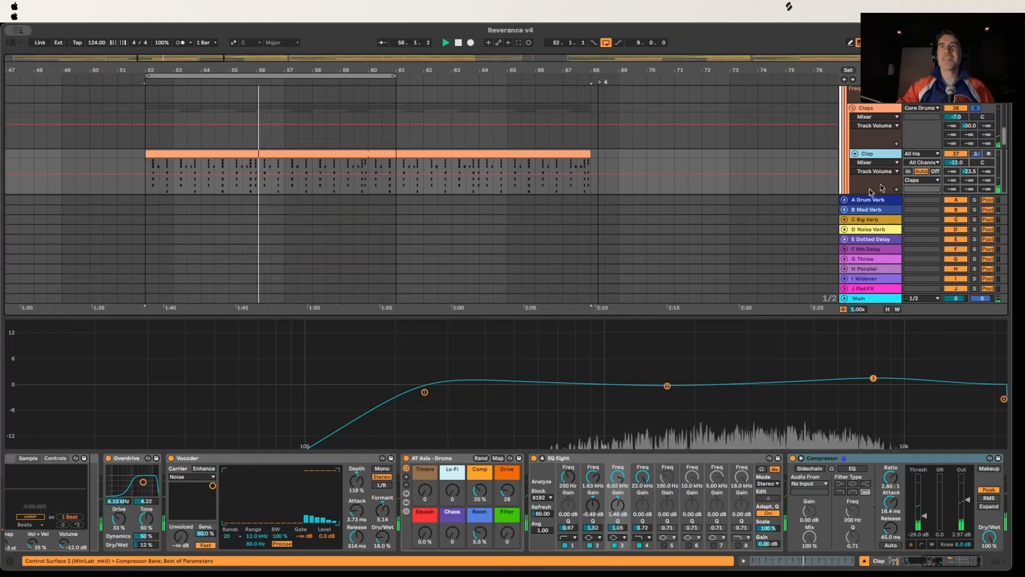
{"action": "scroll", "coordinate": [43, 498], "scroll_direction": "left", "scroll_amount": 10}
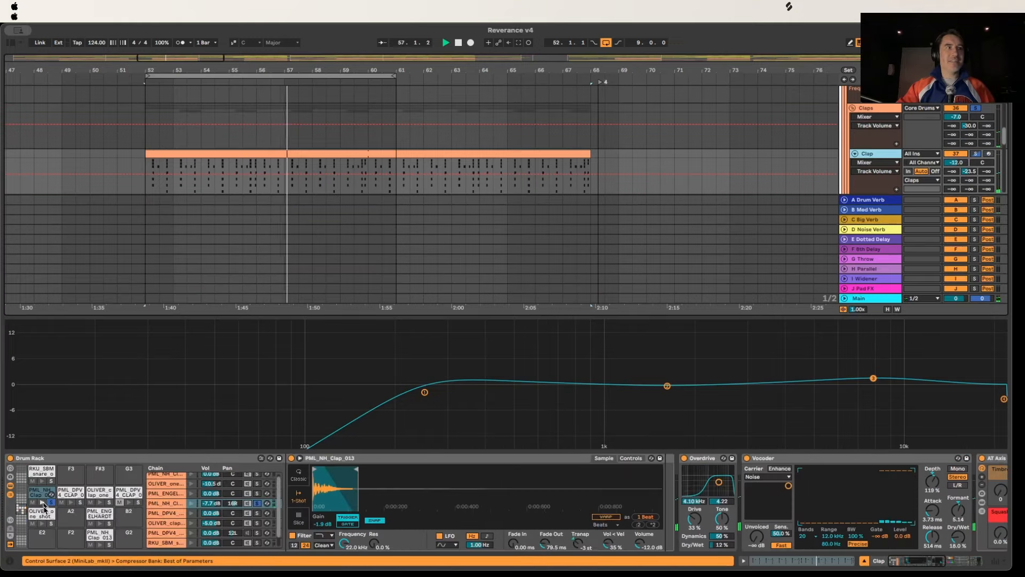
{"action": "left_click", "coordinate": [51, 502]}
{"action": "key", "text": "Up"}
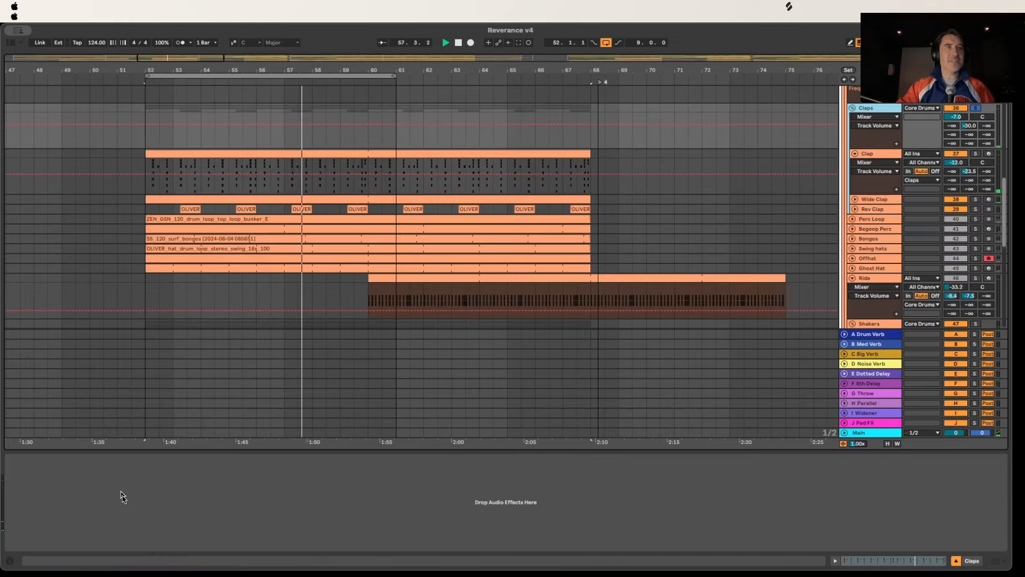
Step: Solo the Clap track inside the Claps group and show its Drum Rack pads
{"action": "left_click", "coordinate": [880, 153]}
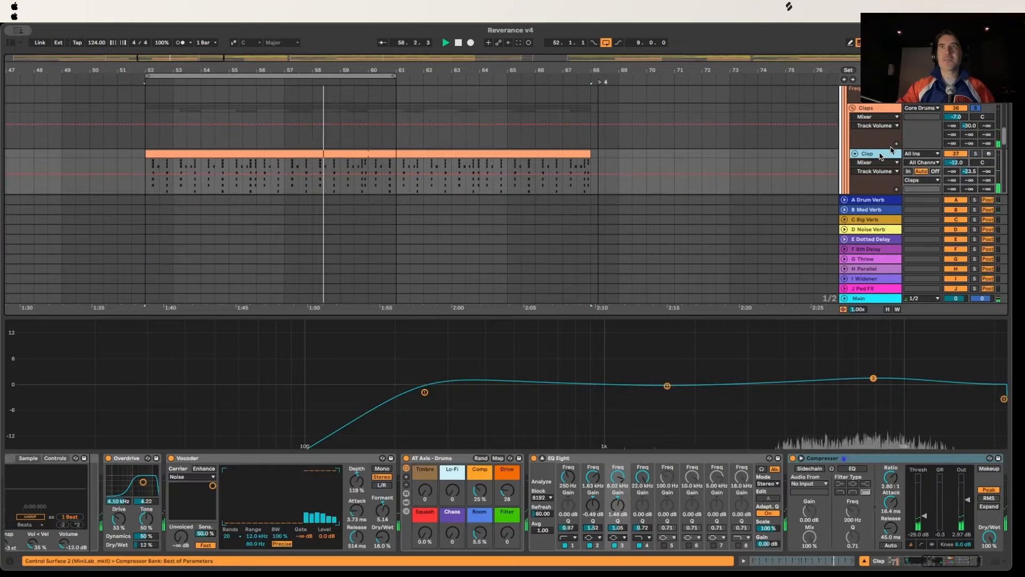
{"action": "left_click", "coordinate": [974, 154]}
{"action": "scroll", "coordinate": [131, 508], "scroll_direction": "left", "scroll_amount": 8}
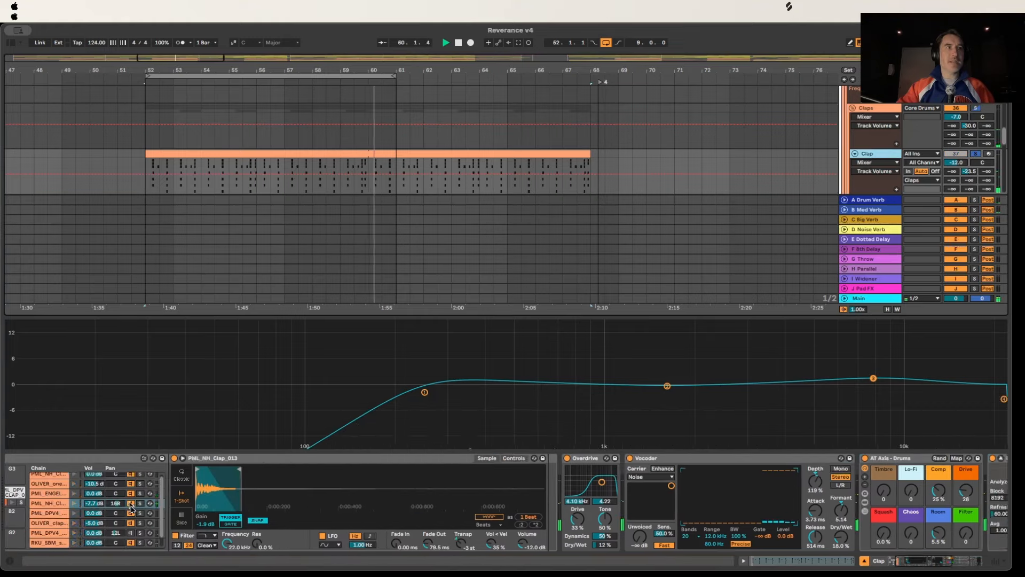
{"action": "scroll", "coordinate": [131, 508], "scroll_direction": "left", "scroll_amount": 5}
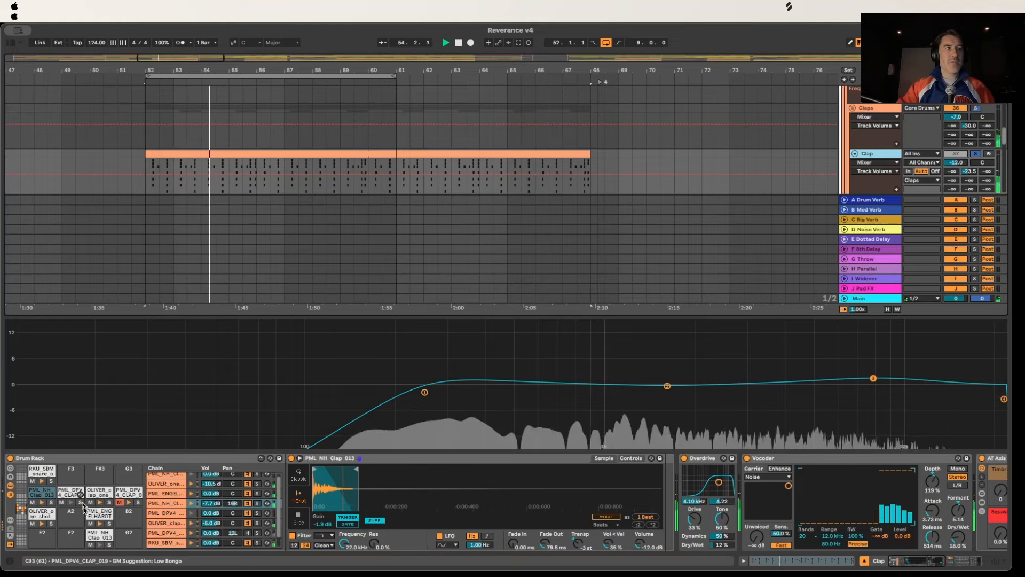
Step: Audition the OLIVER clap, PML_ENGELHARDT_SNARE_001, lower PML_NH_Clap_013 and OLIVER_one_shot_snare_retro_13 pads one by one in solo
{"action": "left_click", "coordinate": [109, 504]}
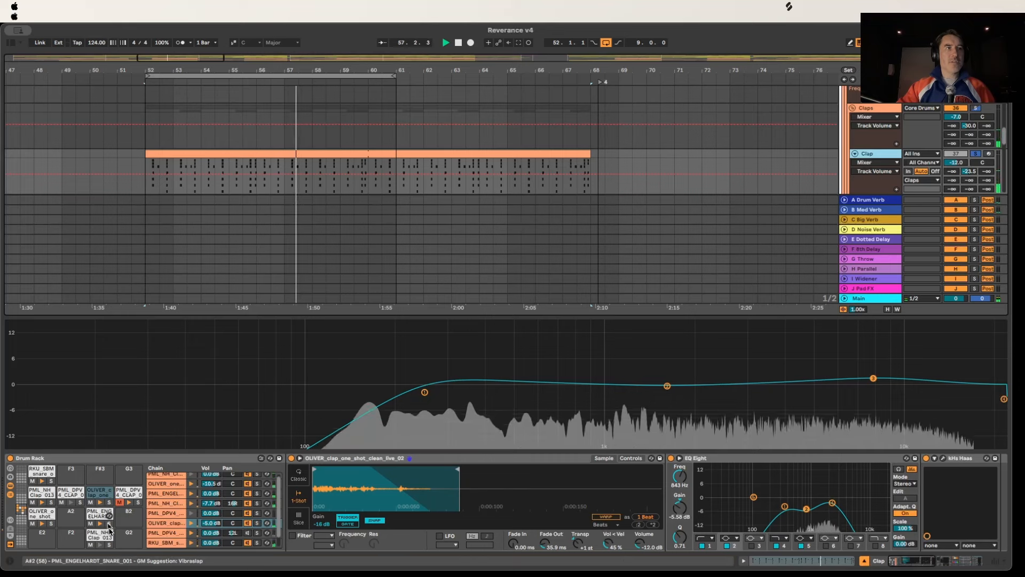
{"action": "left_click", "coordinate": [109, 527]}
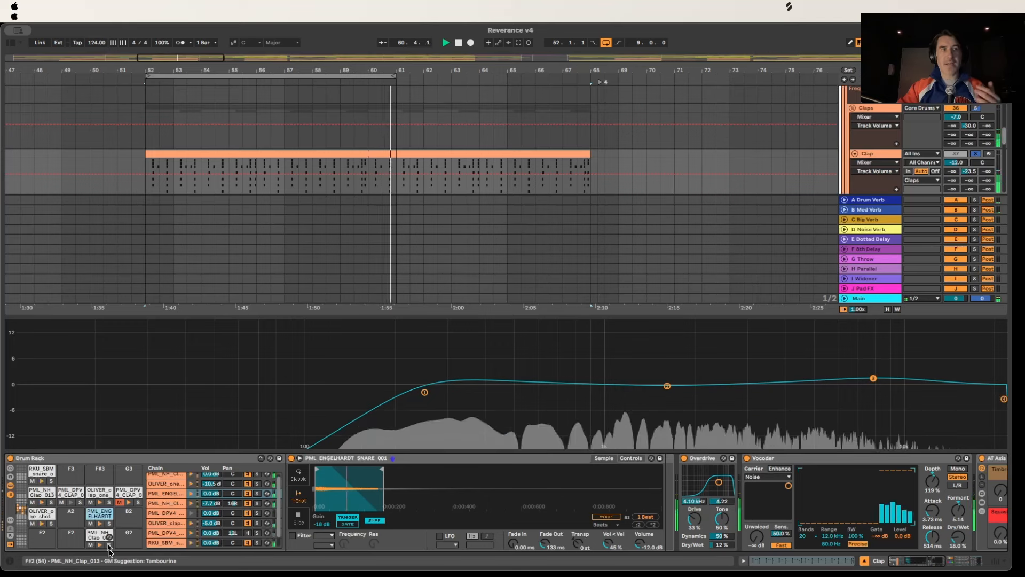
{"action": "left_click", "coordinate": [109, 546]}
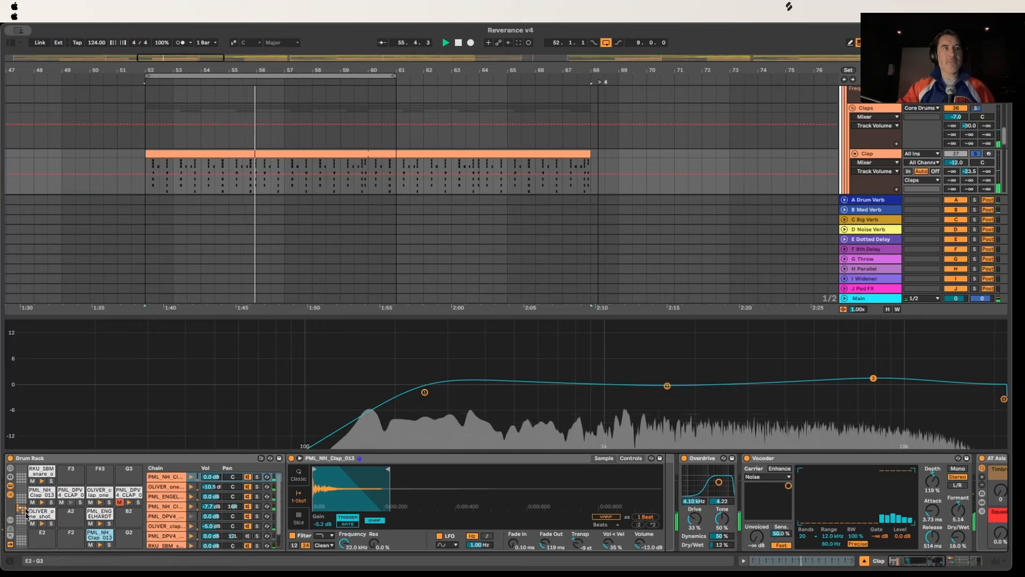
{"action": "left_click", "coordinate": [52, 526]}
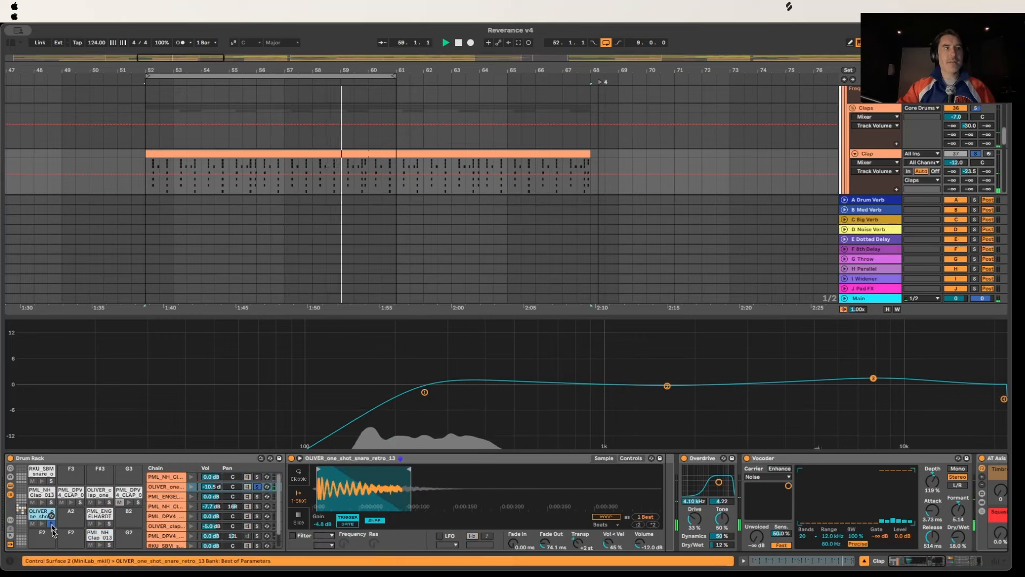
{"action": "left_click", "coordinate": [52, 525]}
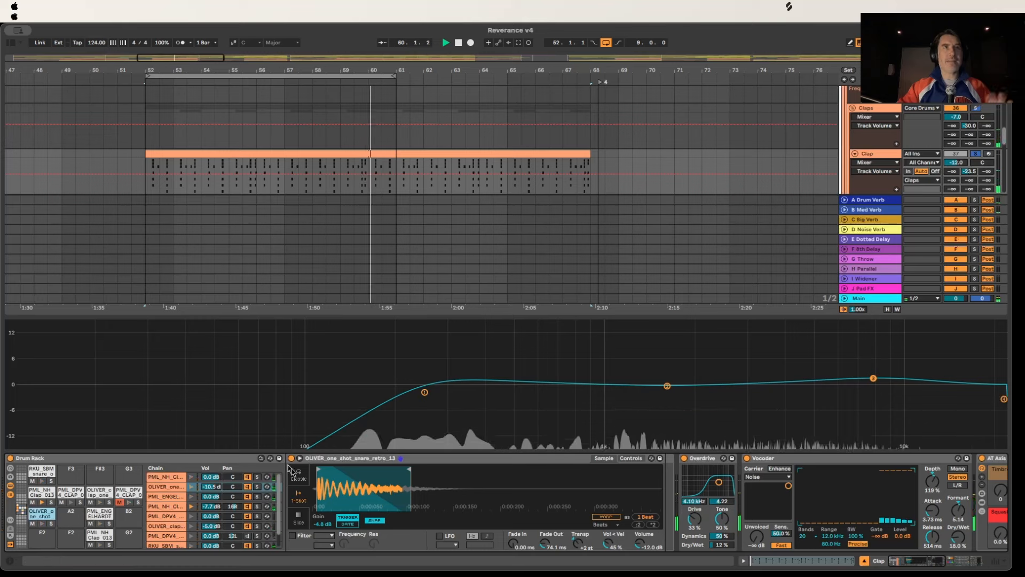
Step: Examine the Clap track's device chain from the Drum Rack through Overdrive and Vocoder to the AT Axis - Drums rack
{"action": "scroll", "coordinate": [956, 185], "scroll_direction": "down", "scroll_amount": 2}
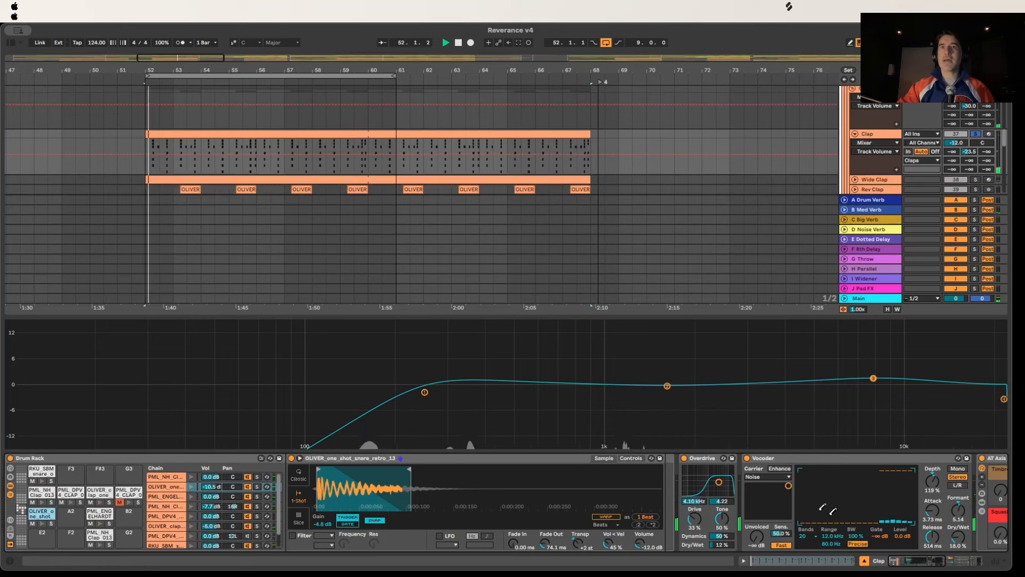
{"action": "scroll", "coordinate": [507, 502], "scroll_direction": "right", "scroll_amount": 5}
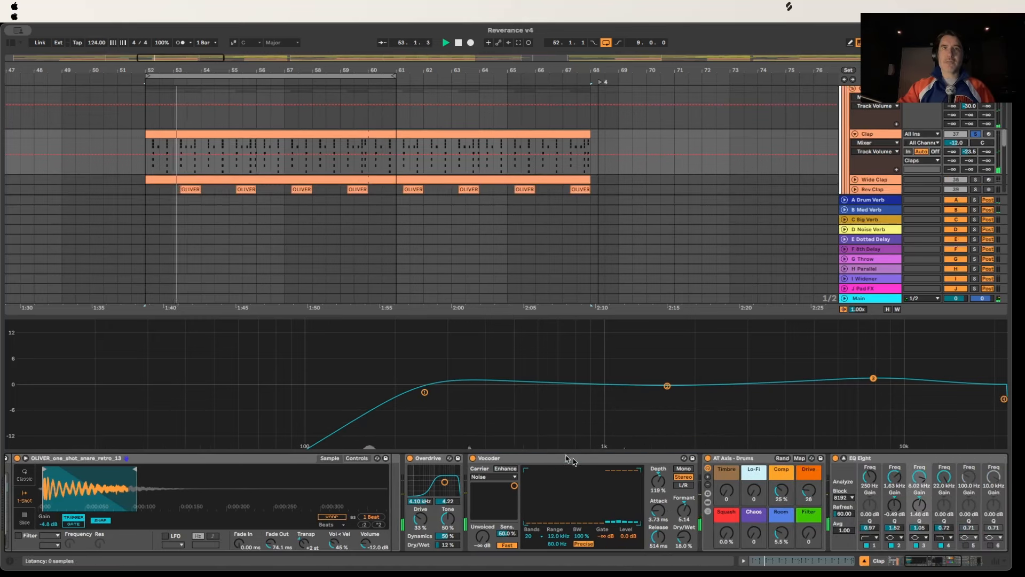
{"action": "left_click", "coordinate": [573, 460]}
{"action": "scroll", "coordinate": [576, 502], "scroll_direction": "right", "scroll_amount": 3}
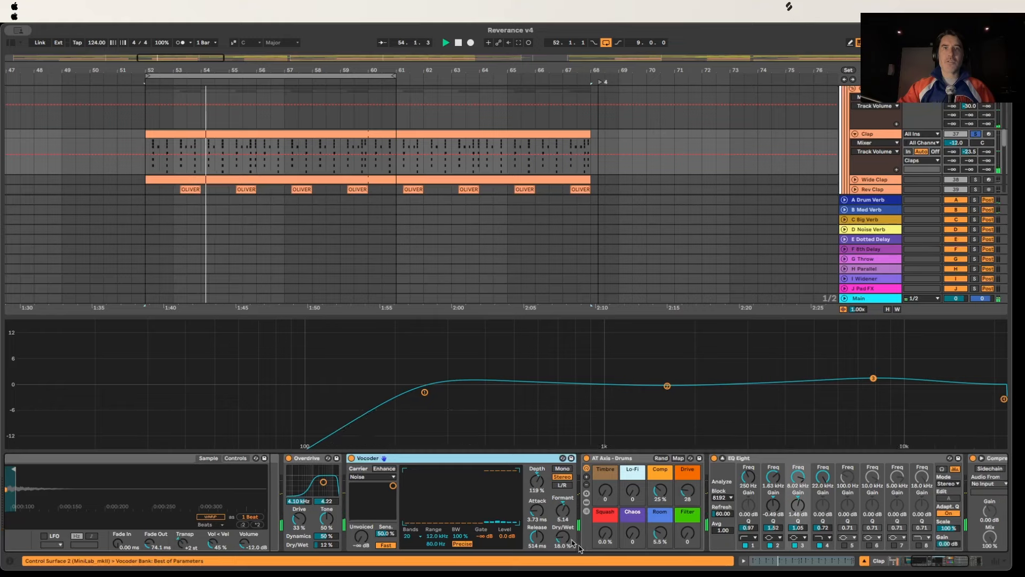
{"action": "scroll", "coordinate": [568, 502], "scroll_direction": "right", "scroll_amount": 1}
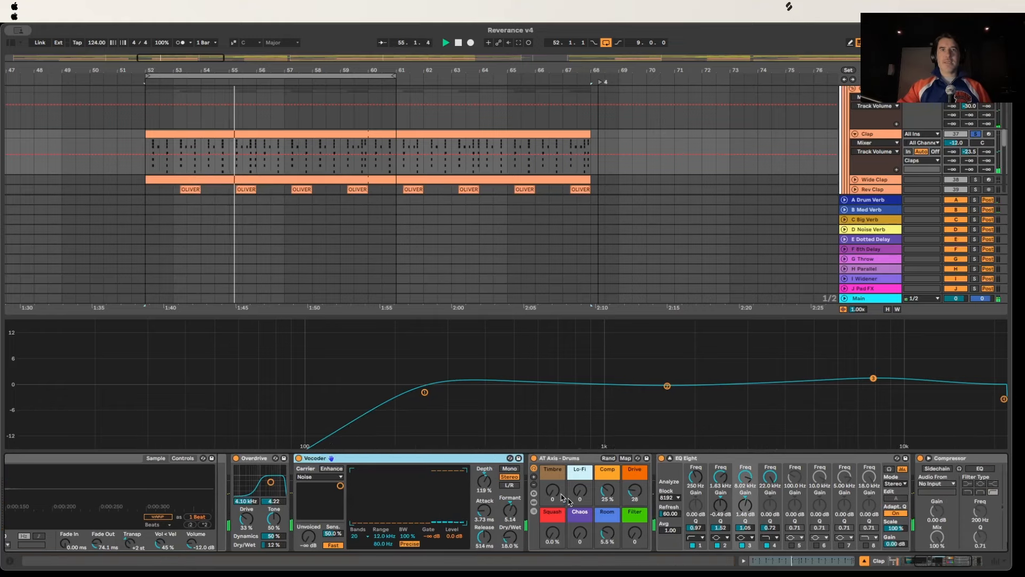
{"action": "scroll", "coordinate": [566, 499], "scroll_direction": "right", "scroll_amount": 2}
{"action": "scroll", "coordinate": [577, 496], "scroll_direction": "right", "scroll_amount": 1}
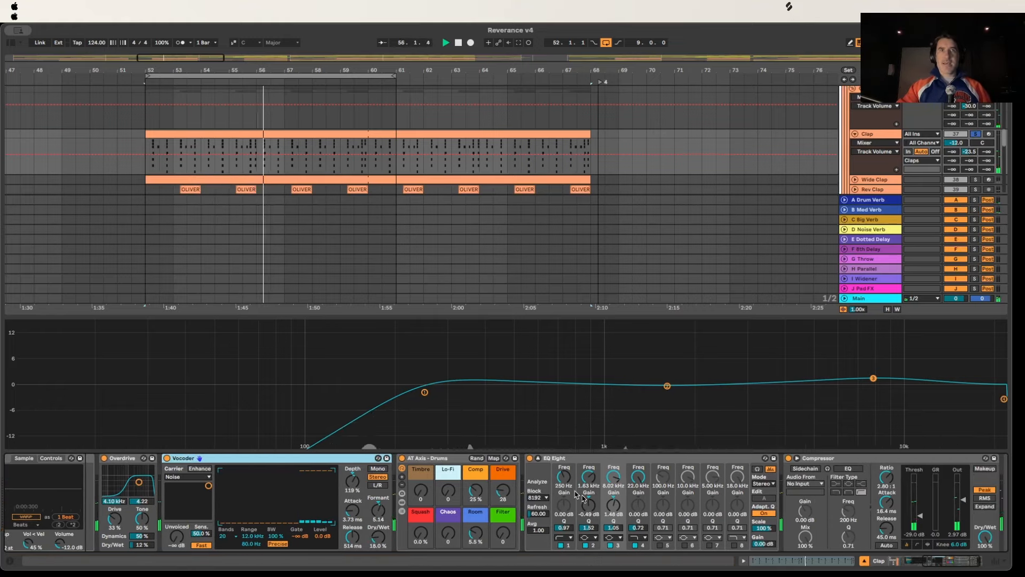
{"action": "scroll", "coordinate": [582, 497], "scroll_direction": "right", "scroll_amount": 1}
{"action": "left_click", "coordinate": [394, 459]}
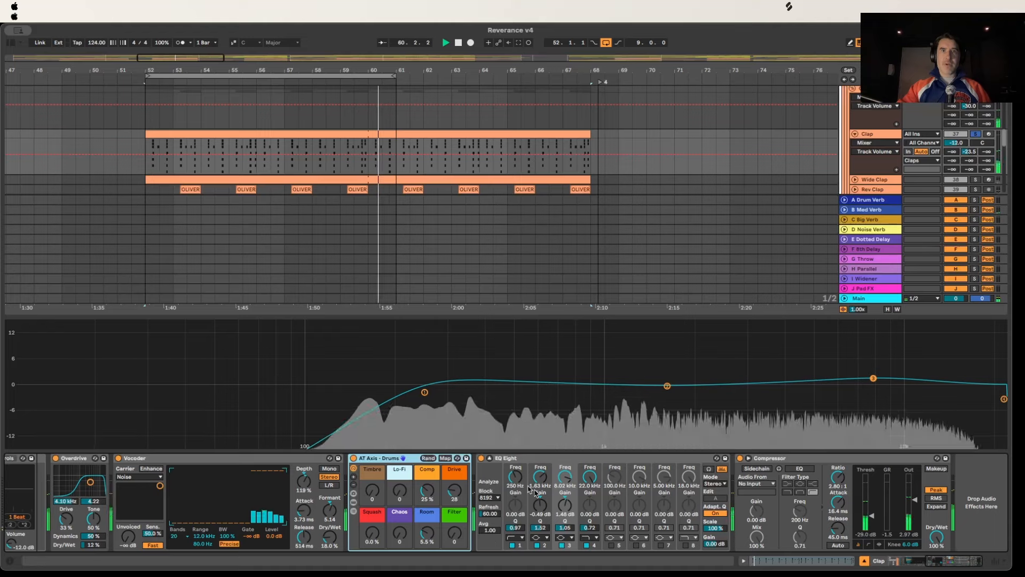
Step: Inspect the Clap track's EQ Eight and its Compressor's activity view, and return the Compressor to the collapsed meter view
{"action": "left_click", "coordinate": [539, 460]}
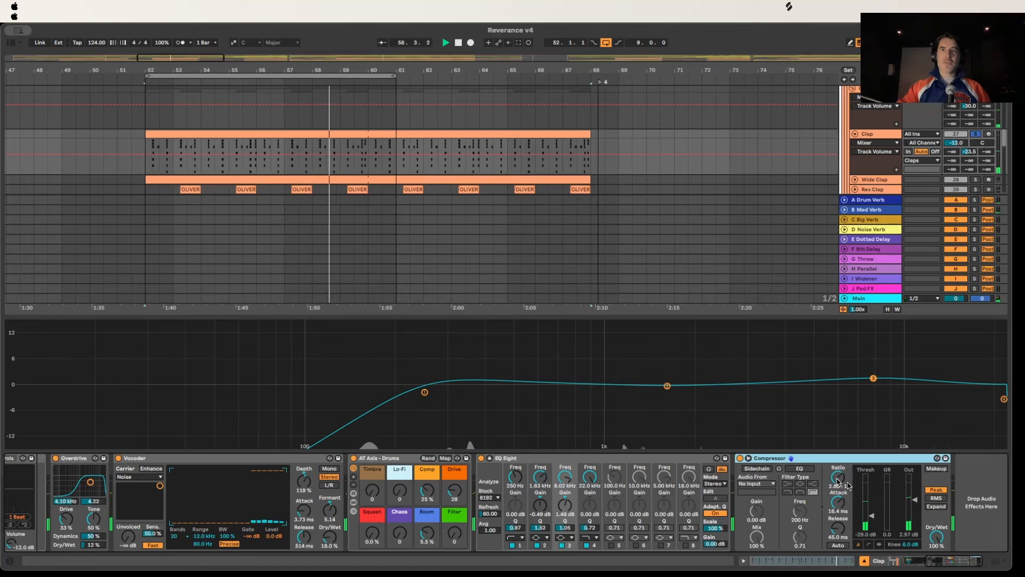
{"action": "left_click", "coordinate": [879, 544]}
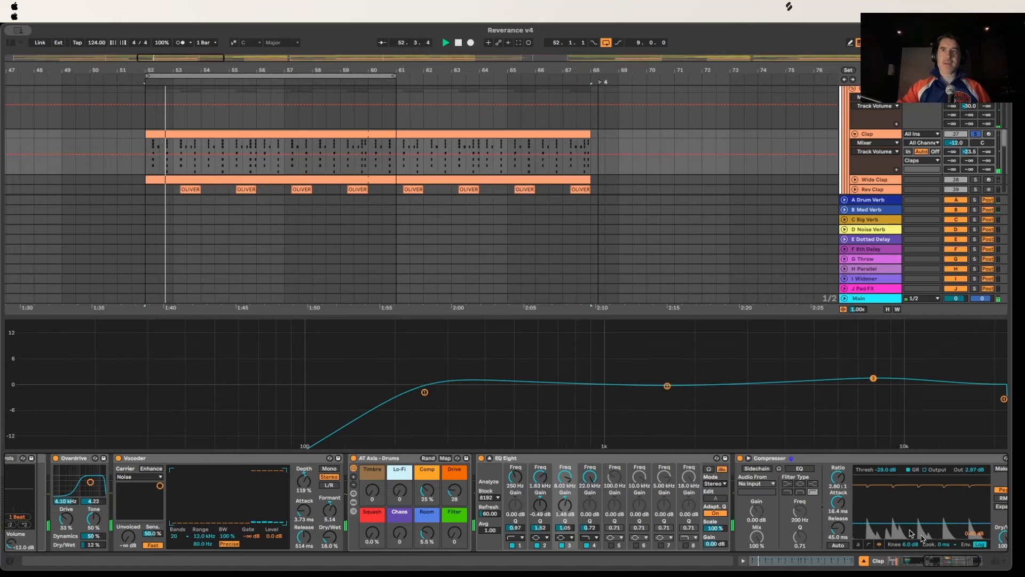
{"action": "left_click", "coordinate": [860, 544]}
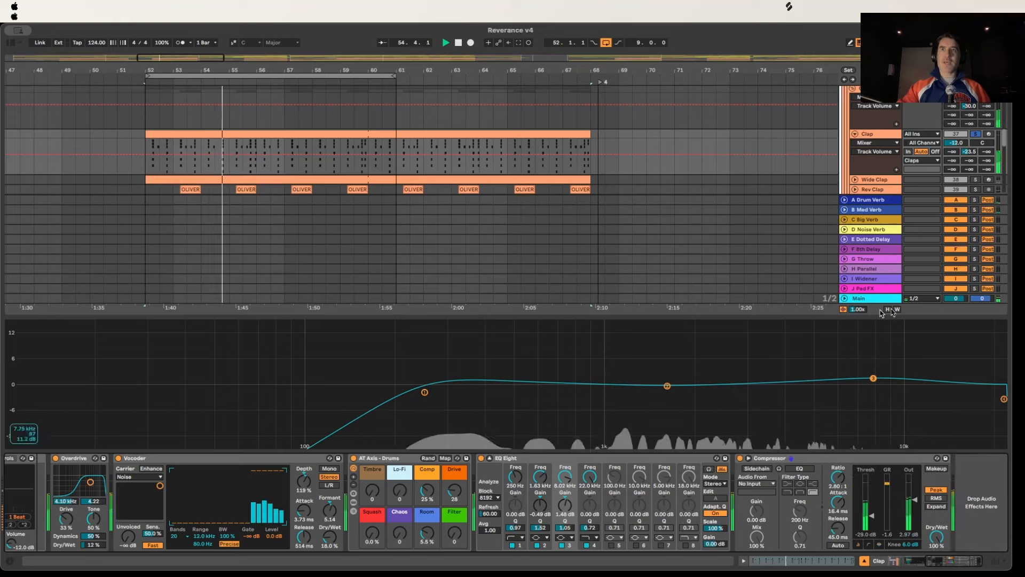
Step: Unfold the Wide Clap track and show its sampler and effects while it plays in solo
{"action": "scroll", "coordinate": [880, 171], "scroll_direction": "down", "scroll_amount": 2}
{"action": "left_click", "coordinate": [880, 137]}
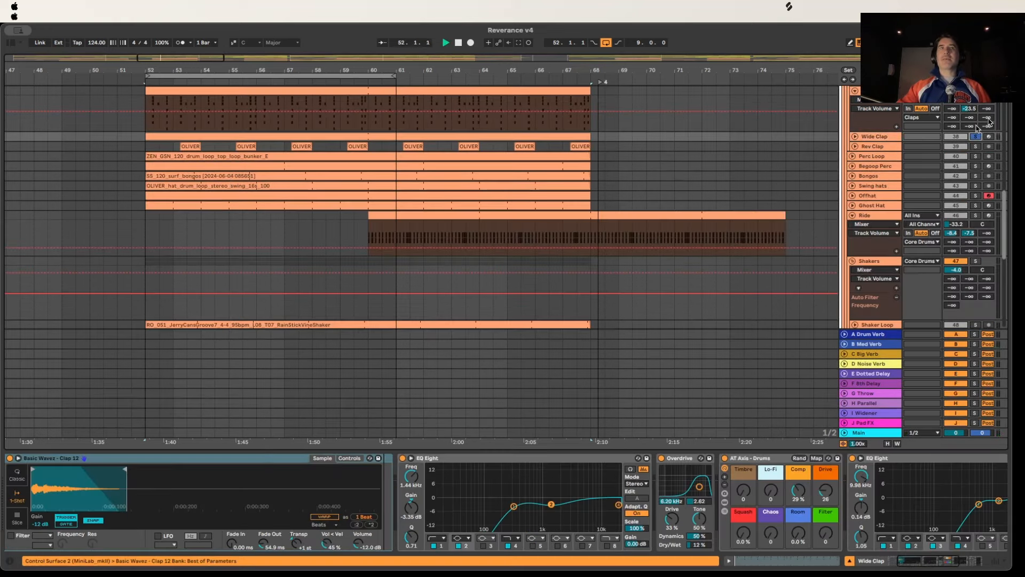
{"action": "left_click", "coordinate": [855, 136]}
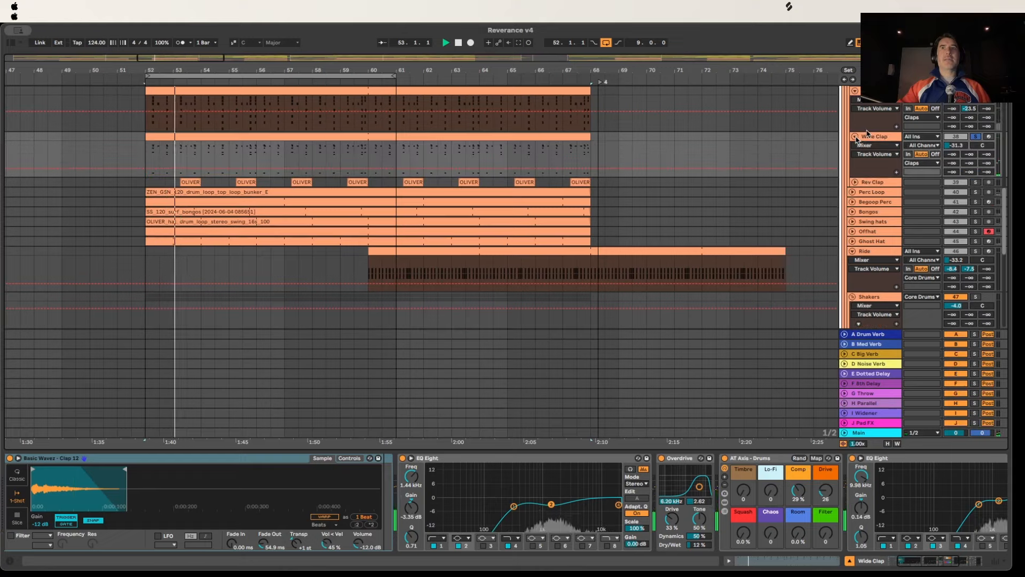
{"action": "double_click", "coordinate": [881, 138]}
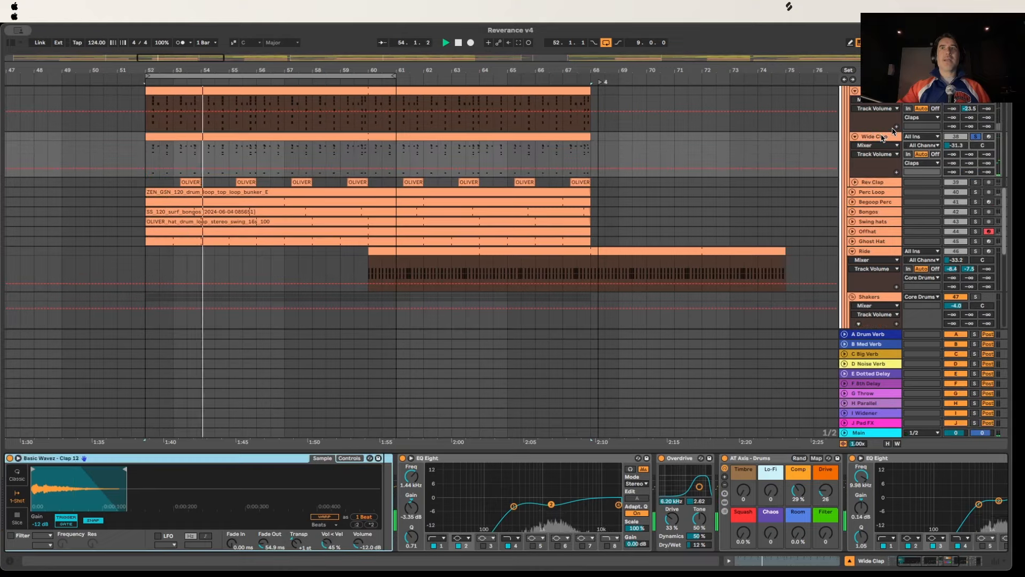
Step: Compare the Clap track with the Wide Clap track in solo, and return to Wide Clap's devices
{"action": "scroll", "coordinate": [993, 143], "scroll_direction": "up", "scroll_amount": 1}
{"action": "left_click", "coordinate": [975, 115]}
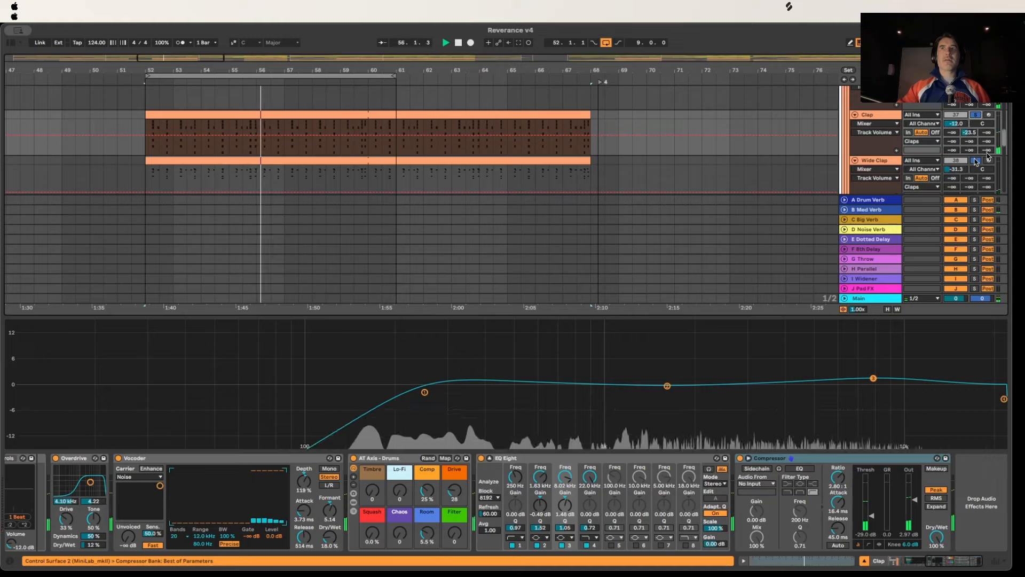
{"action": "left_click", "coordinate": [976, 114]}
{"action": "left_click", "coordinate": [876, 160]}
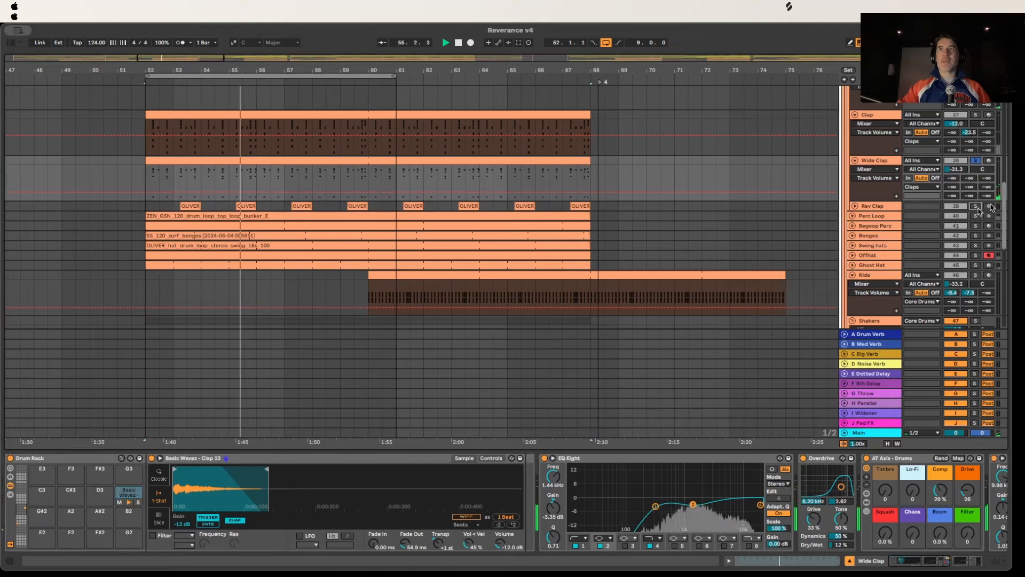
Step: Solo and unfold the Rev Clap track, view the reversed OLIVER snare clip's waveform, and close the clip view
{"action": "left_click", "coordinate": [976, 207]}
{"action": "left_click", "coordinate": [856, 205]}
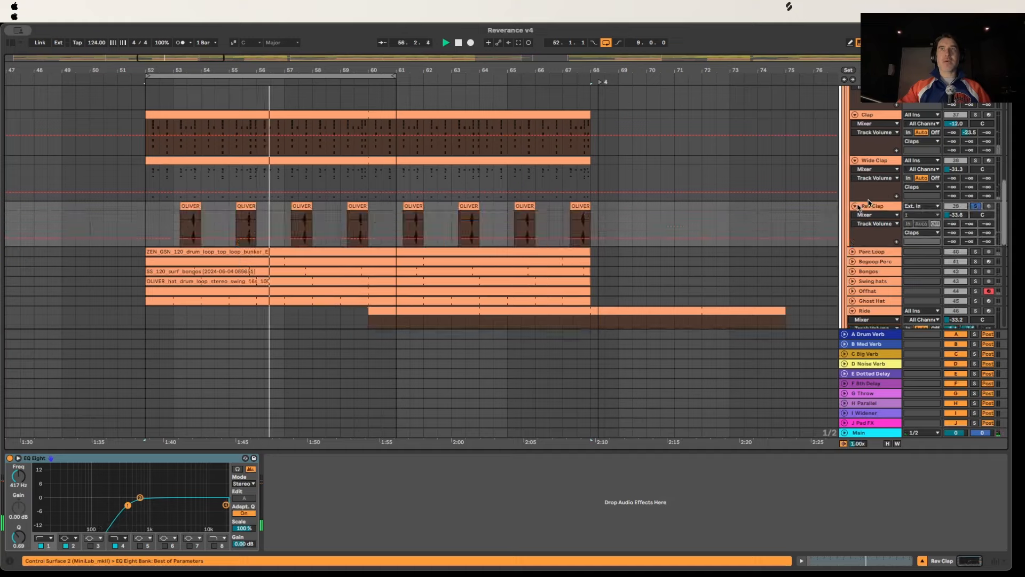
{"action": "left_click", "coordinate": [306, 203]}
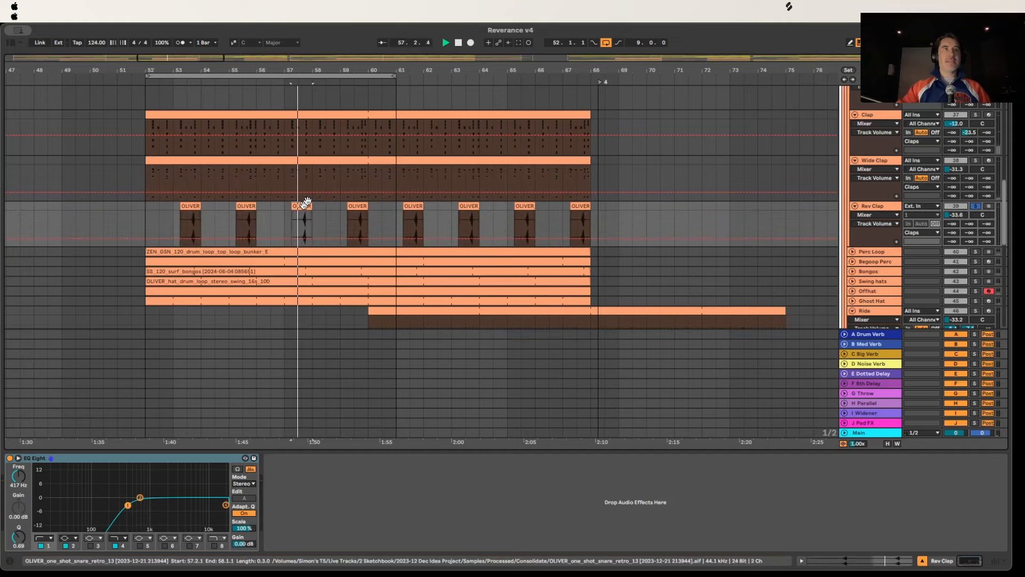
{"action": "double_click", "coordinate": [306, 203]}
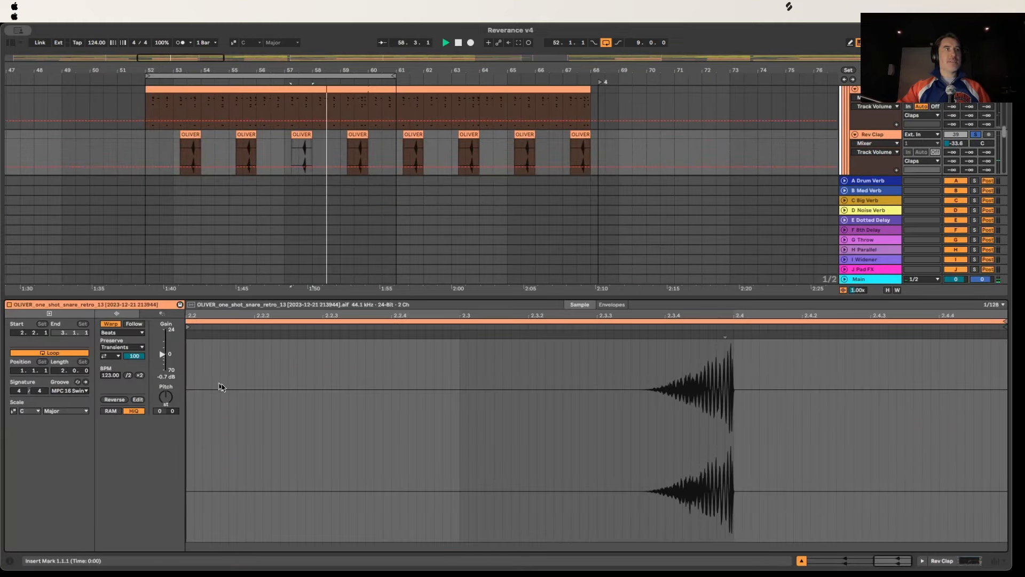
{"action": "left_click", "coordinate": [802, 561]}
Step: Add the Wide Clap and Clap tracks to the solo so they play together with Rev Clap
{"action": "scroll", "coordinate": [989, 166], "scroll_direction": "up", "scroll_amount": 3}
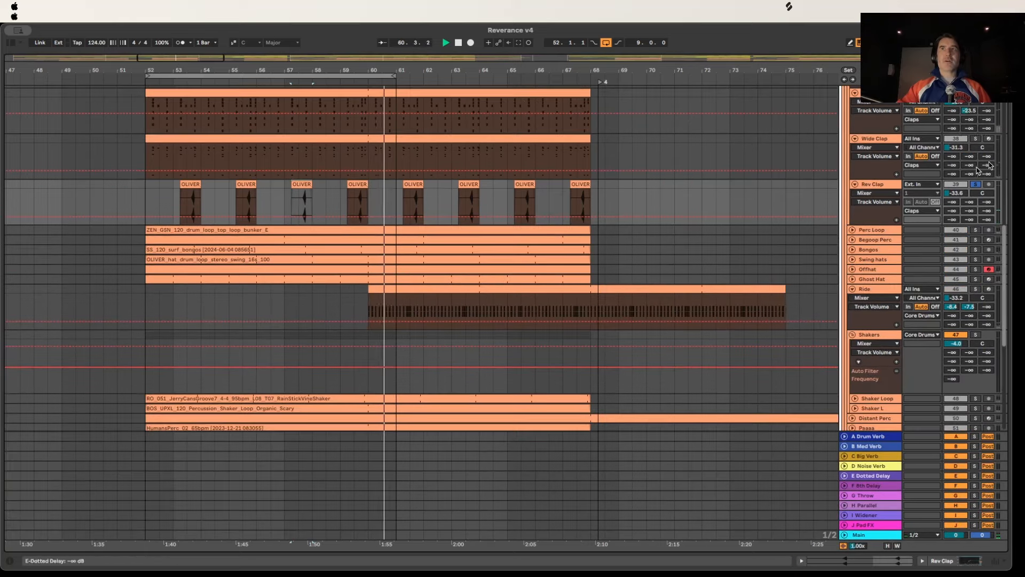
{"action": "left_click", "coordinate": [976, 138], "text": "super"}
{"action": "left_click", "coordinate": [976, 92], "text": "super"}
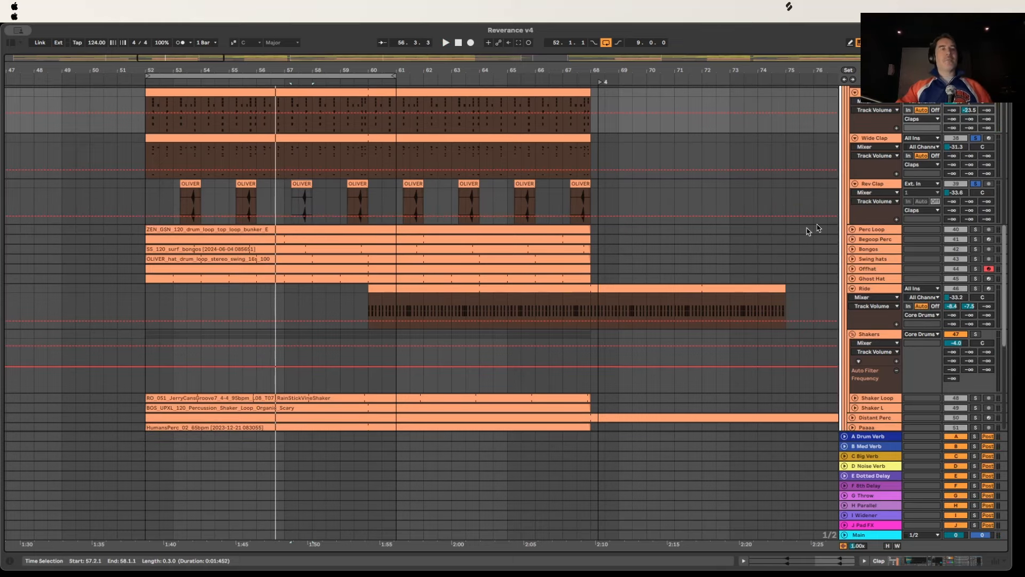
Step: Solo the whole Claps group instead of its individual tracks and audition the combined clap layers
{"action": "scroll", "coordinate": [832, 206], "scroll_direction": "up", "scroll_amount": 2}
{"action": "left_click", "coordinate": [989, 96]}
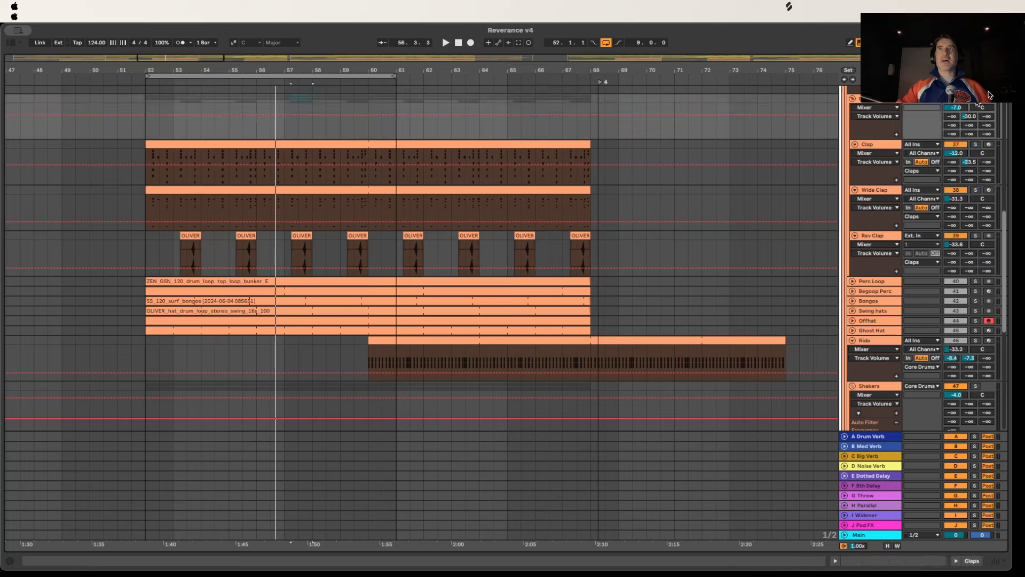
{"action": "key", "text": "space"}
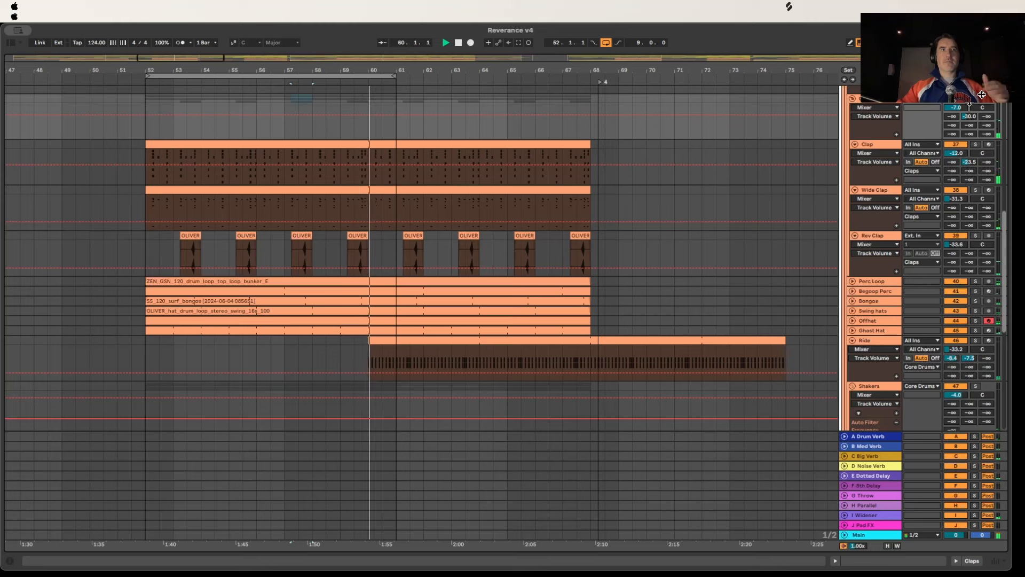
{"action": "key", "text": "space"}
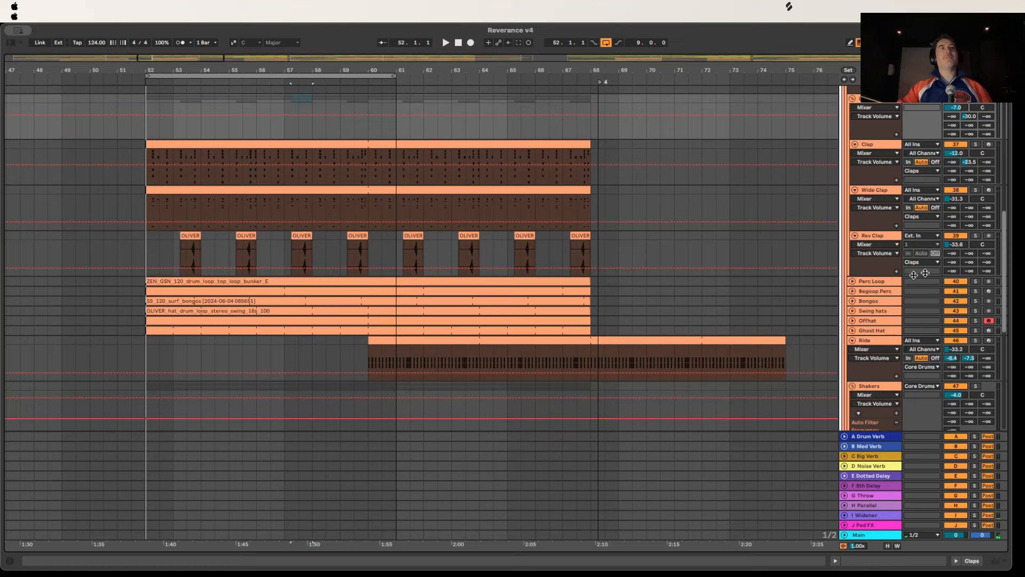
{"action": "scroll", "coordinate": [581, 320], "scroll_direction": "down", "scroll_amount": 2}
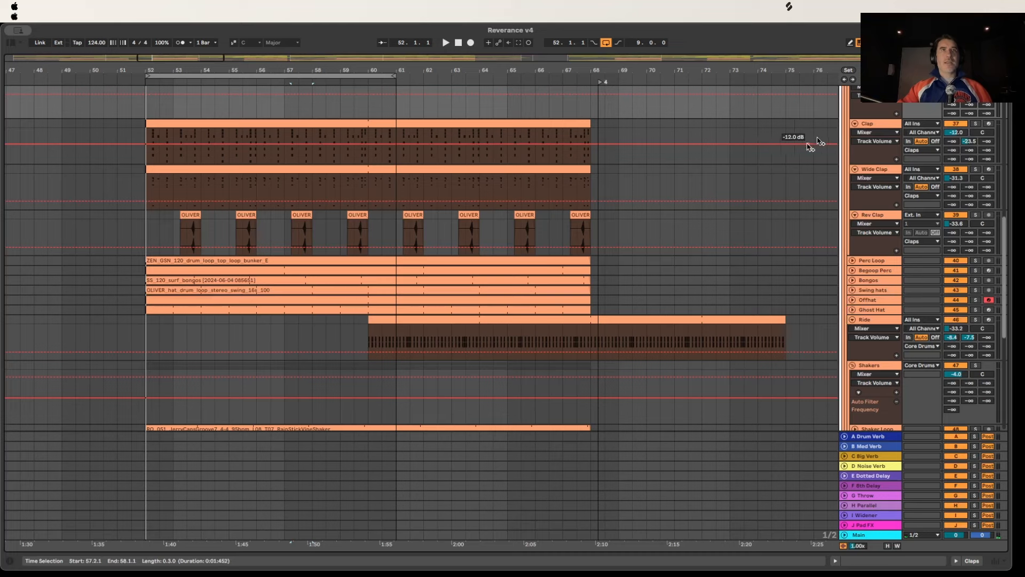
{"action": "scroll", "coordinate": [952, 141], "scroll_direction": "up", "scroll_amount": 8}
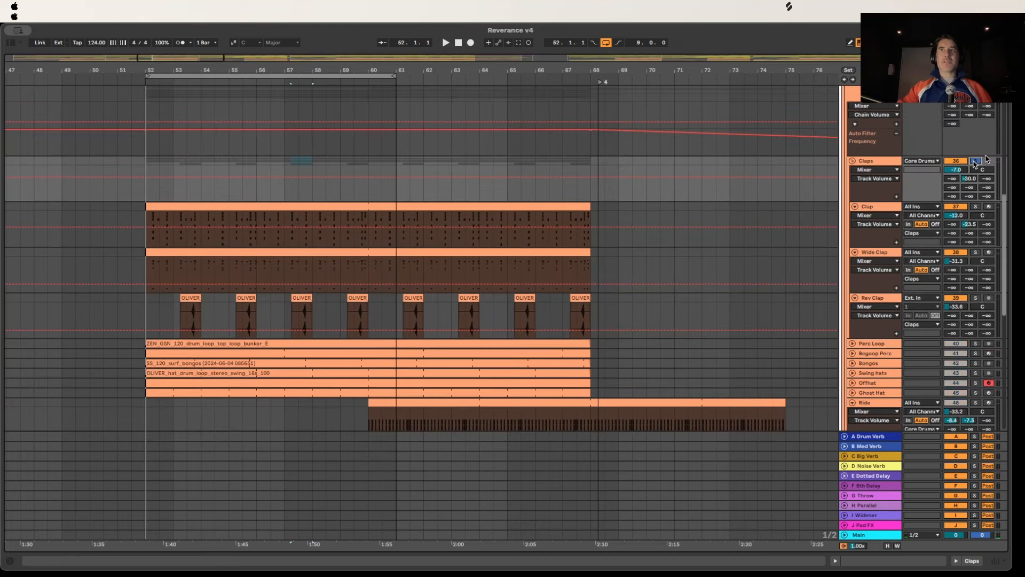
{"action": "key", "text": "space"}
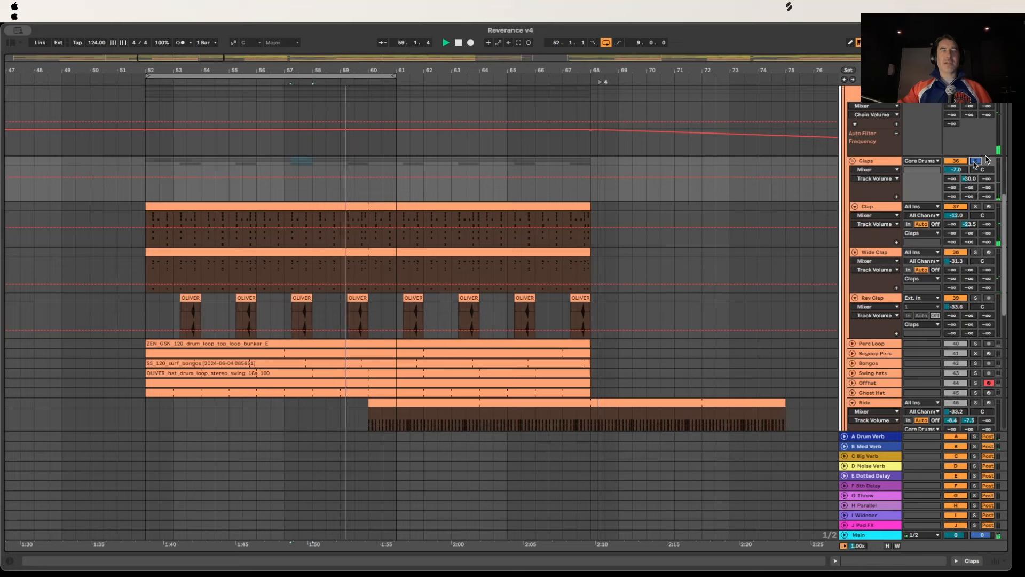
{"action": "scroll", "coordinate": [882, 257], "scroll_direction": "down", "scroll_amount": 7}
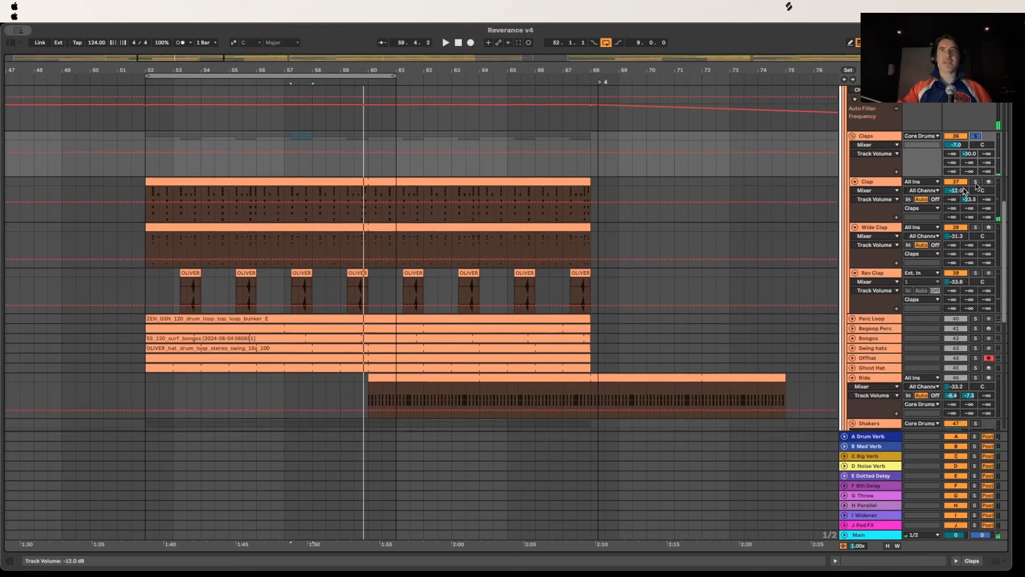
Step: Unfold the Perc Loop track, start playback and audition the track in solo
{"action": "left_click", "coordinate": [881, 264]}
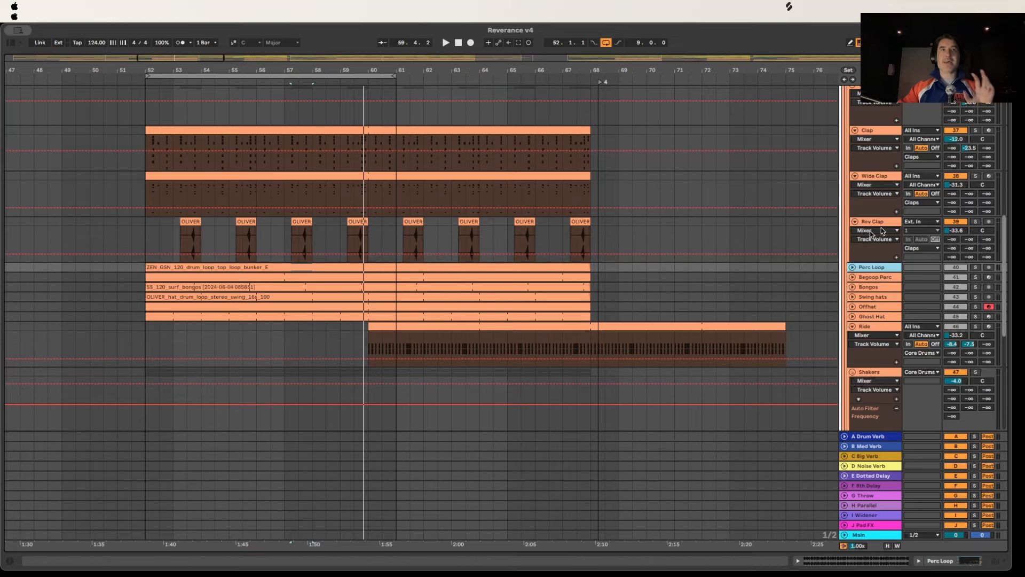
{"action": "scroll", "coordinate": [876, 265], "scroll_direction": "down", "scroll_amount": 5}
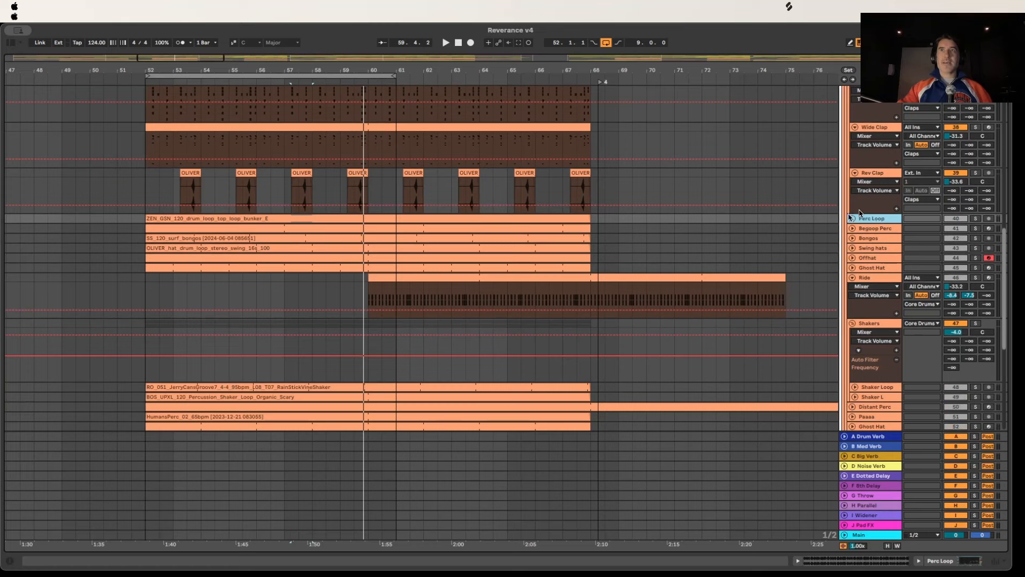
{"action": "scroll", "coordinate": [1011, 178], "scroll_direction": "up", "scroll_amount": 5}
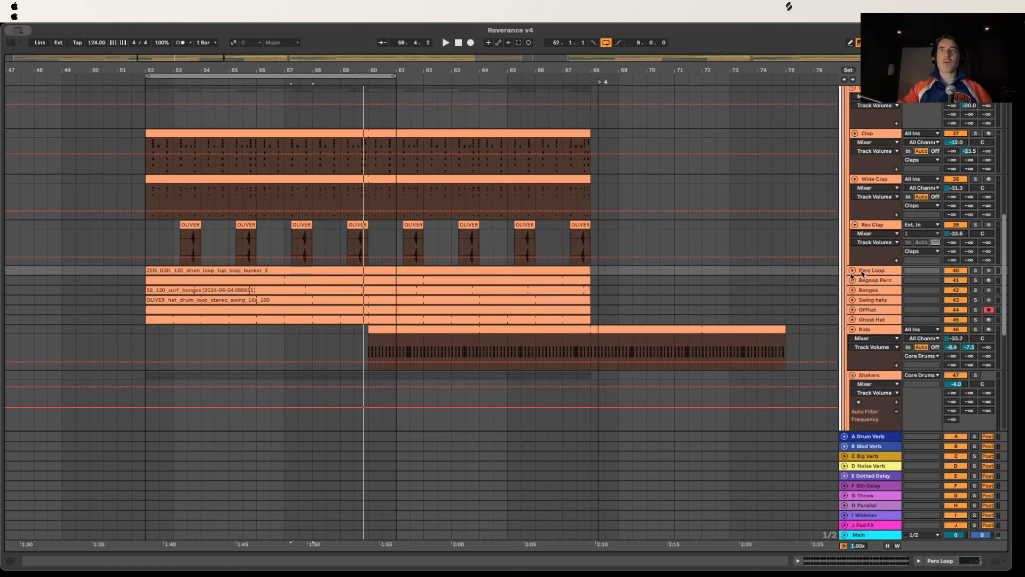
{"action": "left_click", "coordinate": [854, 271]}
{"action": "left_click", "coordinate": [875, 271]}
{"action": "key", "text": "space"}
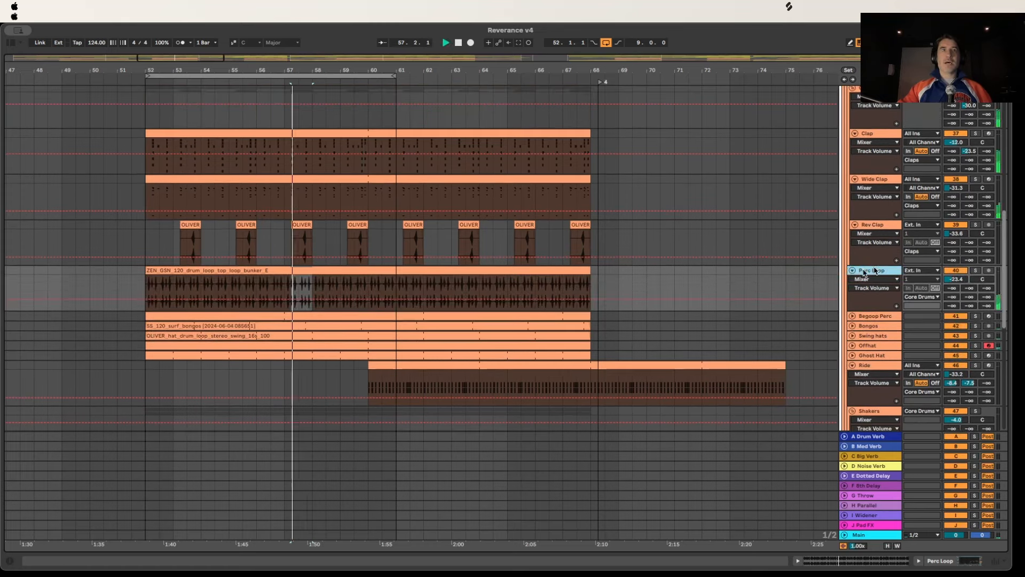
{"action": "left_click", "coordinate": [975, 270]}
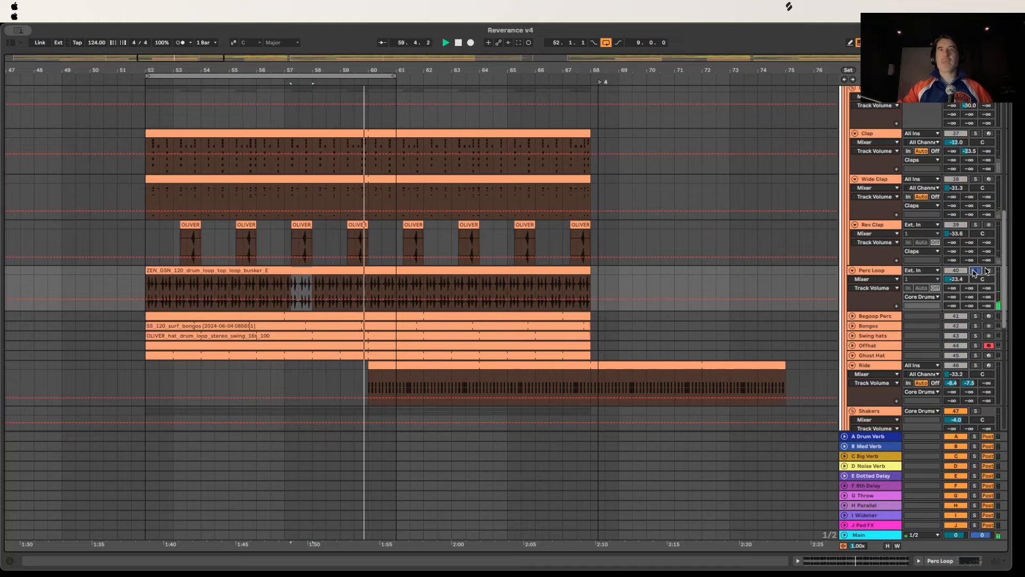
Step: Solo and unfold the Begoop Perc track, and show its Drum Rack and effects
{"action": "scroll", "coordinate": [977, 302], "scroll_direction": "down", "scroll_amount": 2}
{"action": "left_click", "coordinate": [976, 298]}
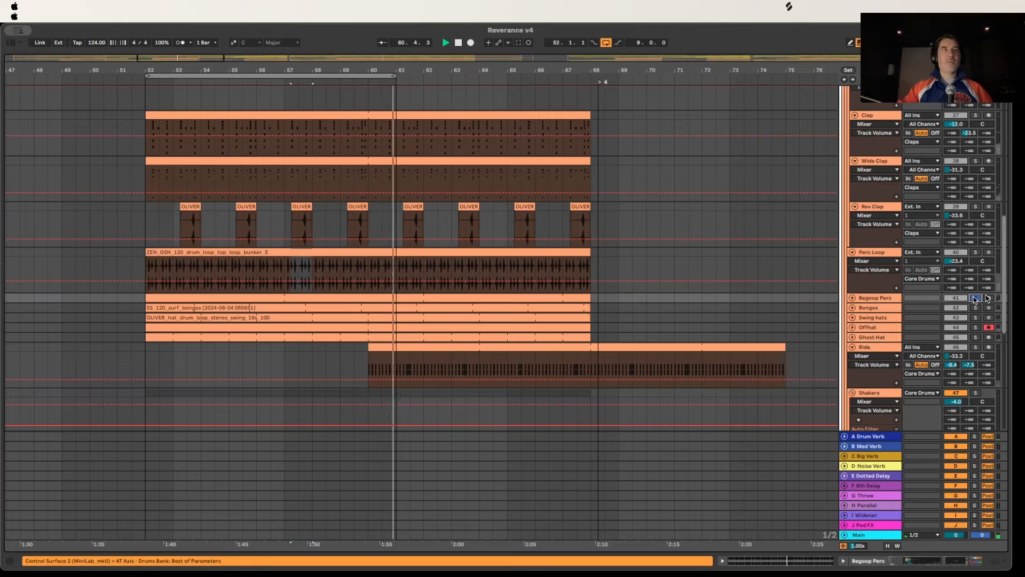
{"action": "left_click", "coordinate": [855, 291]}
{"action": "left_click", "coordinate": [853, 298]}
{"action": "scroll", "coordinate": [876, 299], "scroll_direction": "down", "scroll_amount": 2}
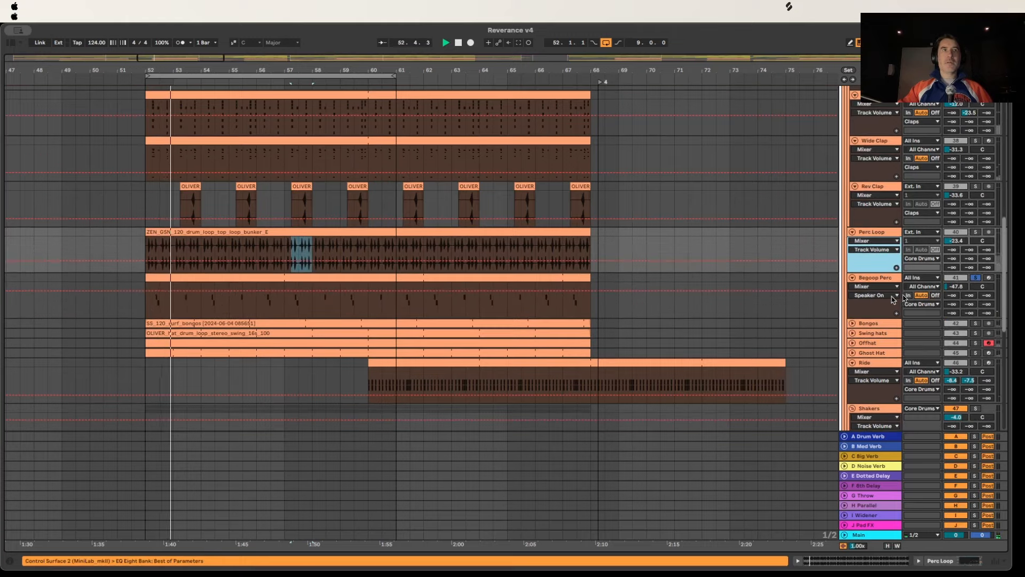
{"action": "double_click", "coordinate": [884, 279]}
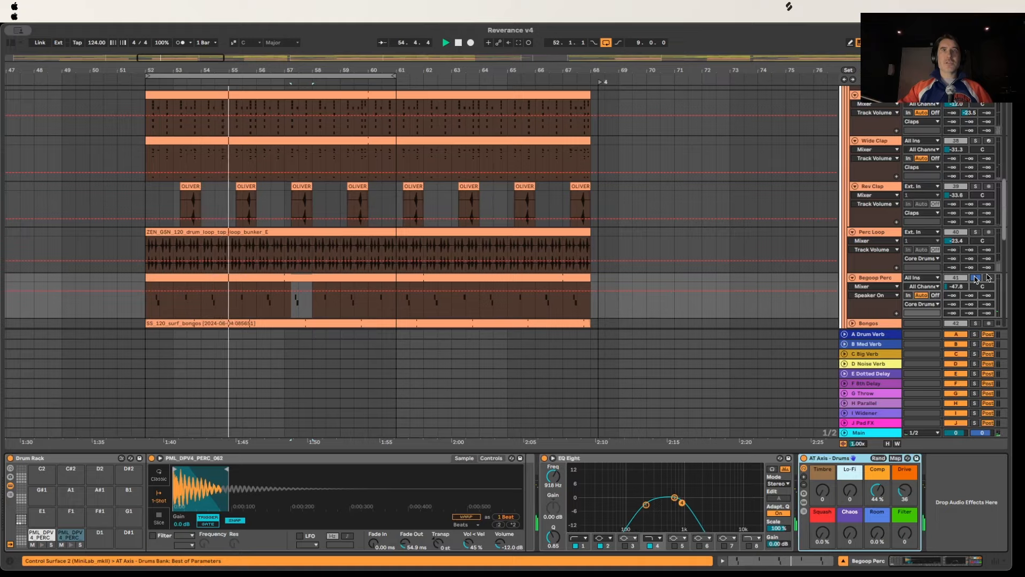
Step: Unfold and solo the Bongos track, and show its EQ Eight and Auto Pan effects
{"action": "scroll", "coordinate": [977, 279], "scroll_direction": "down", "scroll_amount": 2}
{"action": "scroll", "coordinate": [975, 278], "scroll_direction": "down", "scroll_amount": 4}
{"action": "left_click", "coordinate": [853, 252]}
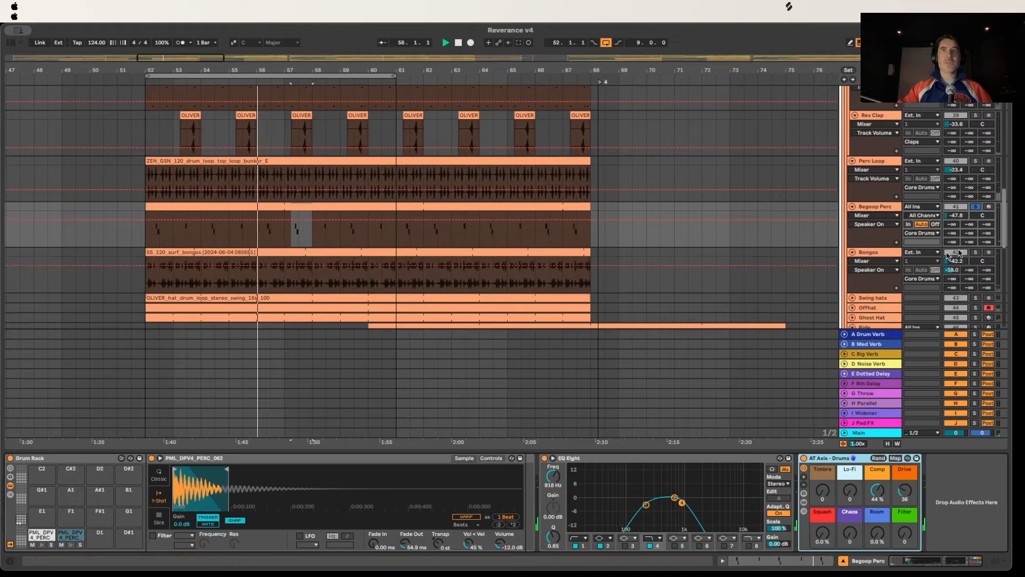
{"action": "left_click", "coordinate": [969, 255]}
{"action": "scroll", "coordinate": [927, 154], "scroll_direction": "down", "scroll_amount": 8}
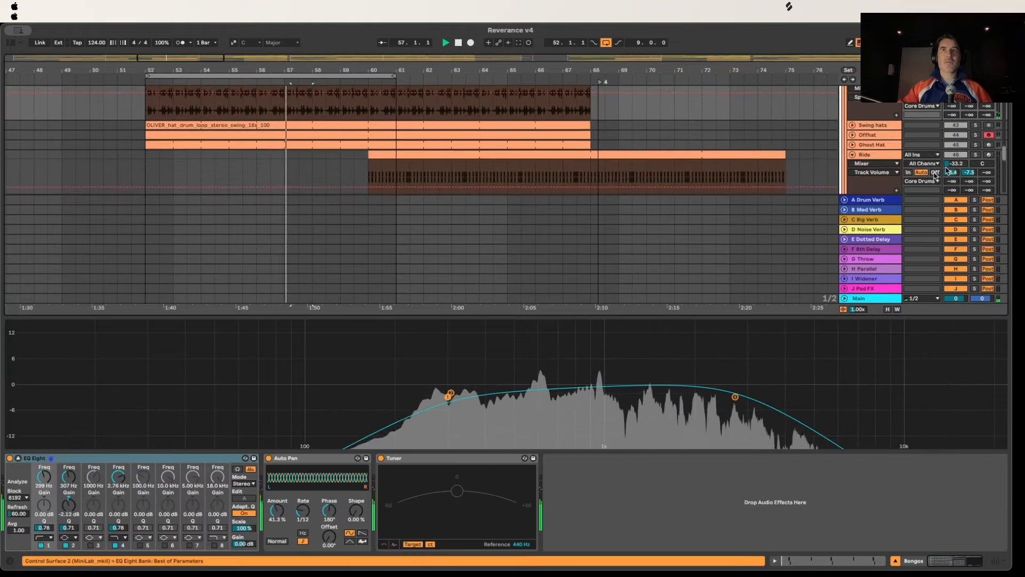
{"action": "left_click", "coordinate": [883, 131]}
{"action": "scroll", "coordinate": [889, 133], "scroll_direction": "up", "scroll_amount": 2}
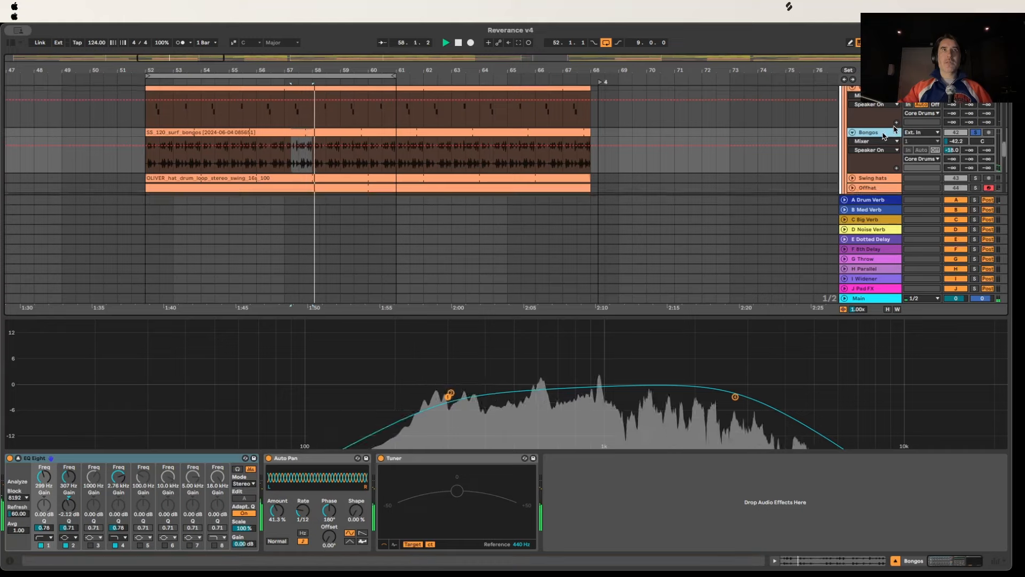
Step: Add the Begoop Perc and Perc Loop tracks to the Bongos solo and audition the three percussion layers together
{"action": "left_click", "coordinate": [975, 106], "text": "super"}
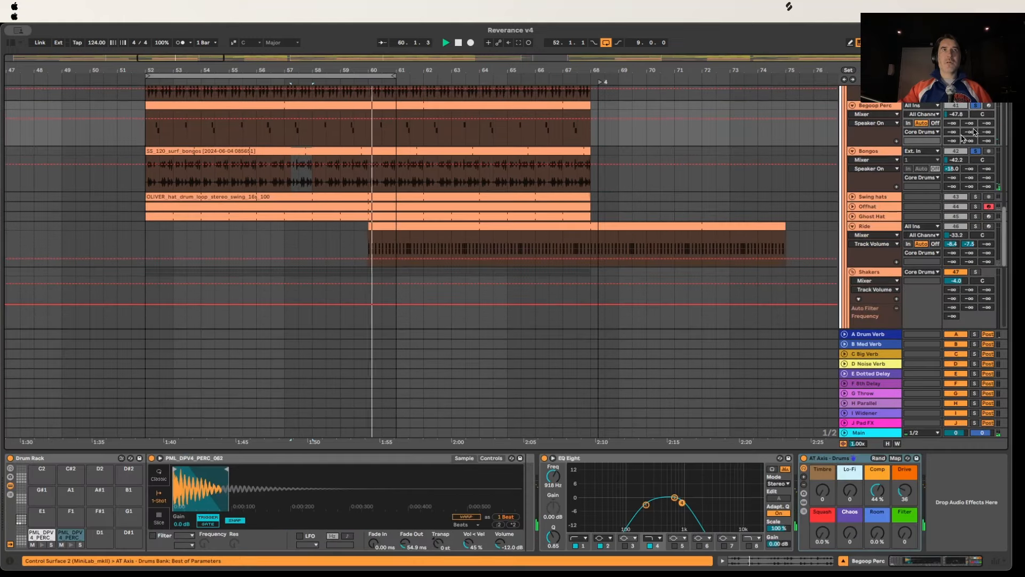
{"action": "scroll", "coordinate": [940, 150], "scroll_direction": "up", "scroll_amount": 4}
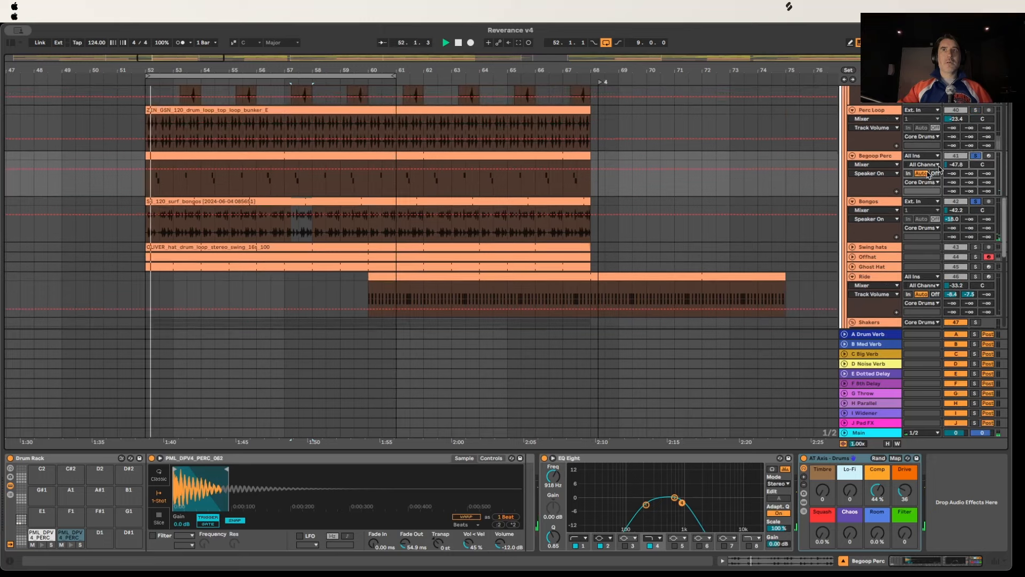
{"action": "left_click", "coordinate": [975, 111], "text": "super"}
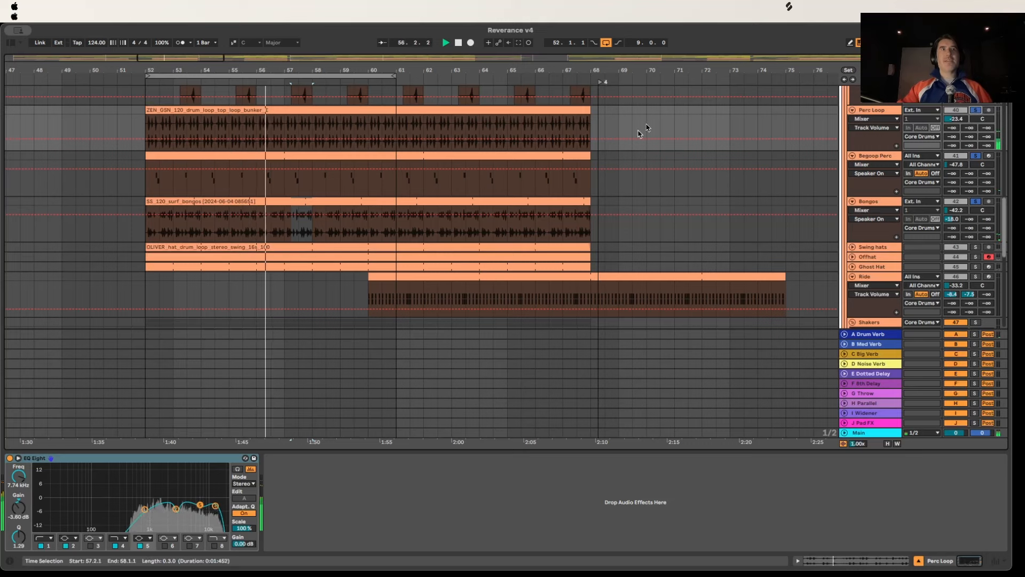
{"action": "left_click", "coordinate": [314, 102]}
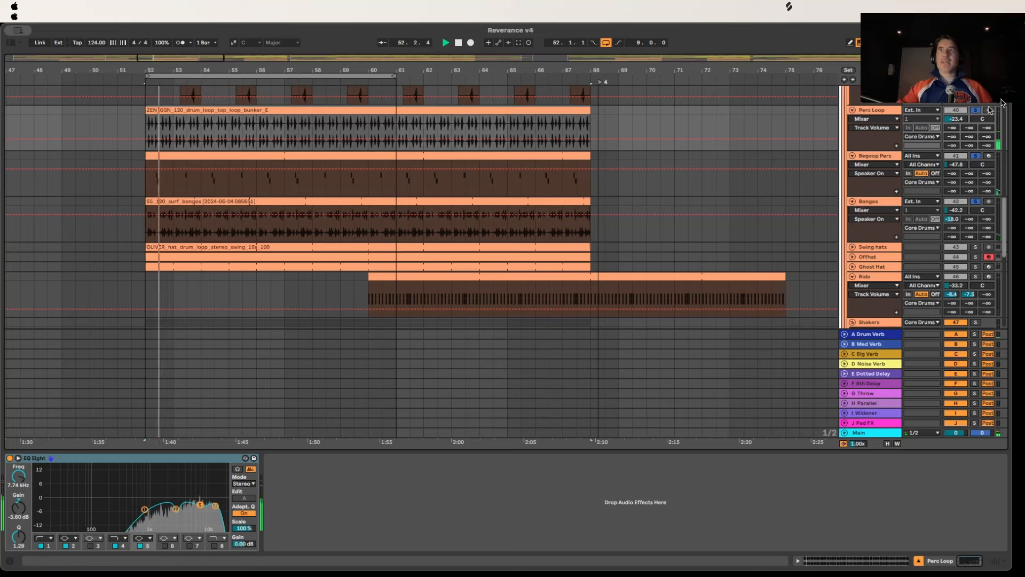
Step: Solo and unfold the Swing hats track, and show its effects chain
{"action": "scroll", "coordinate": [979, 112], "scroll_direction": "up", "scroll_amount": 5}
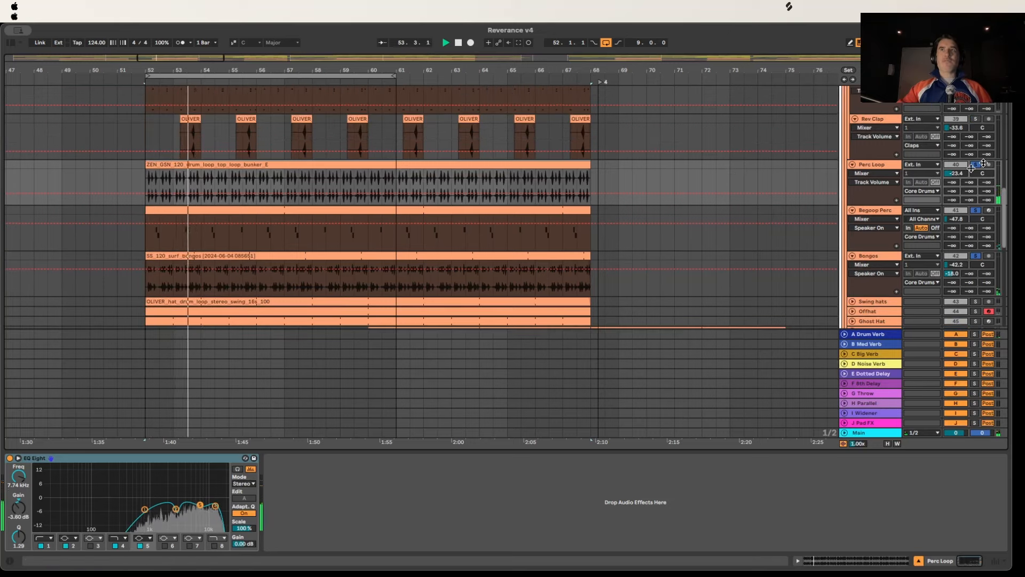
{"action": "scroll", "coordinate": [980, 188], "scroll_direction": "up", "scroll_amount": 3}
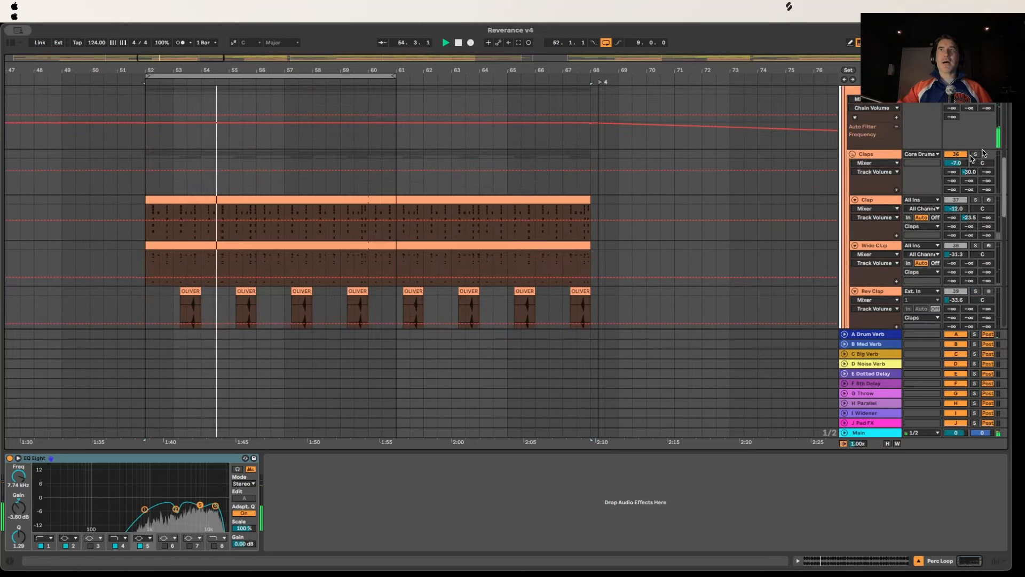
{"action": "scroll", "coordinate": [964, 182], "scroll_direction": "down", "scroll_amount": 10}
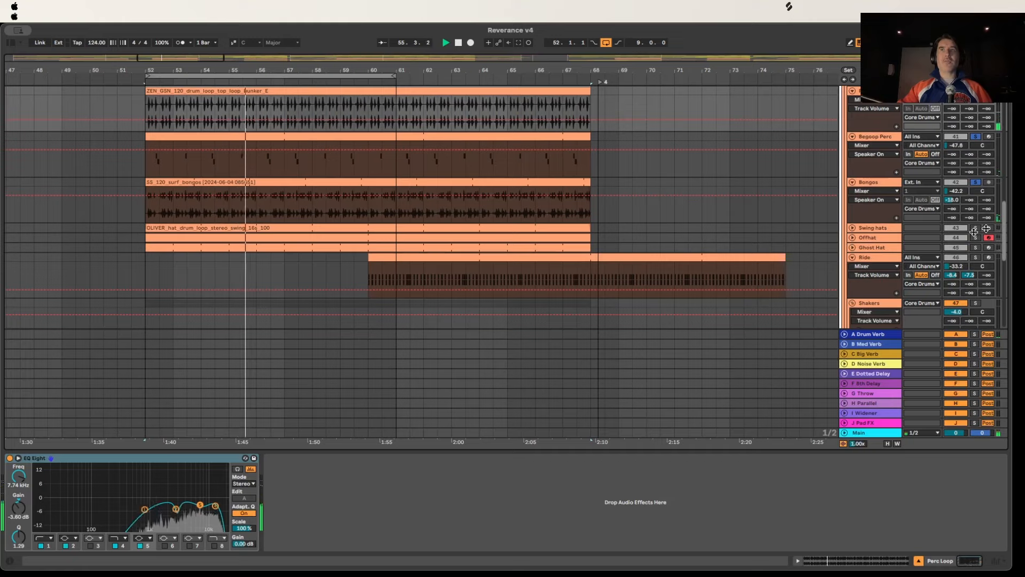
{"action": "left_click", "coordinate": [977, 228]}
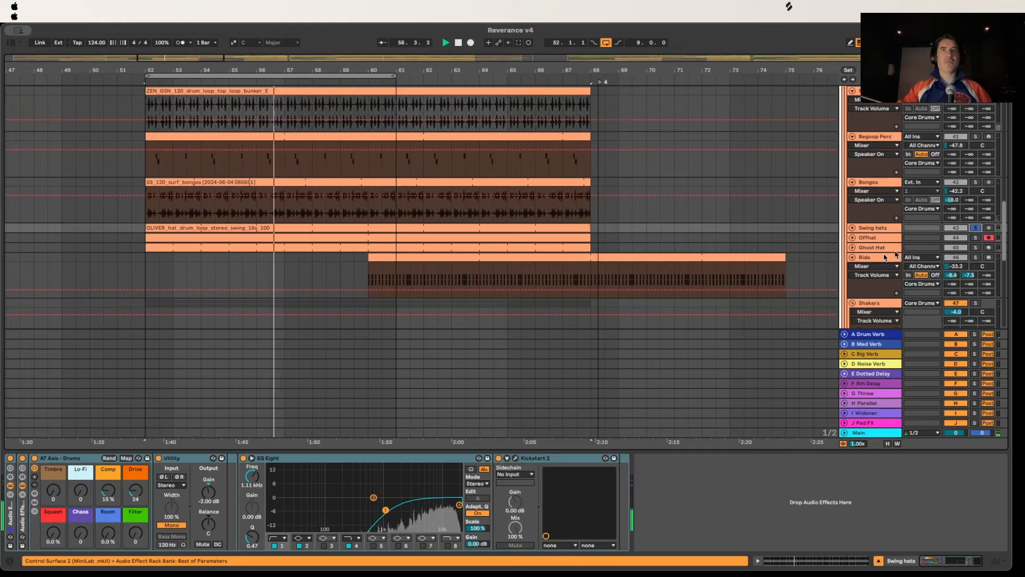
{"action": "left_click", "coordinate": [853, 228]}
{"action": "left_click", "coordinate": [873, 228]}
{"action": "scroll", "coordinate": [876, 227], "scroll_direction": "down", "scroll_amount": 2}
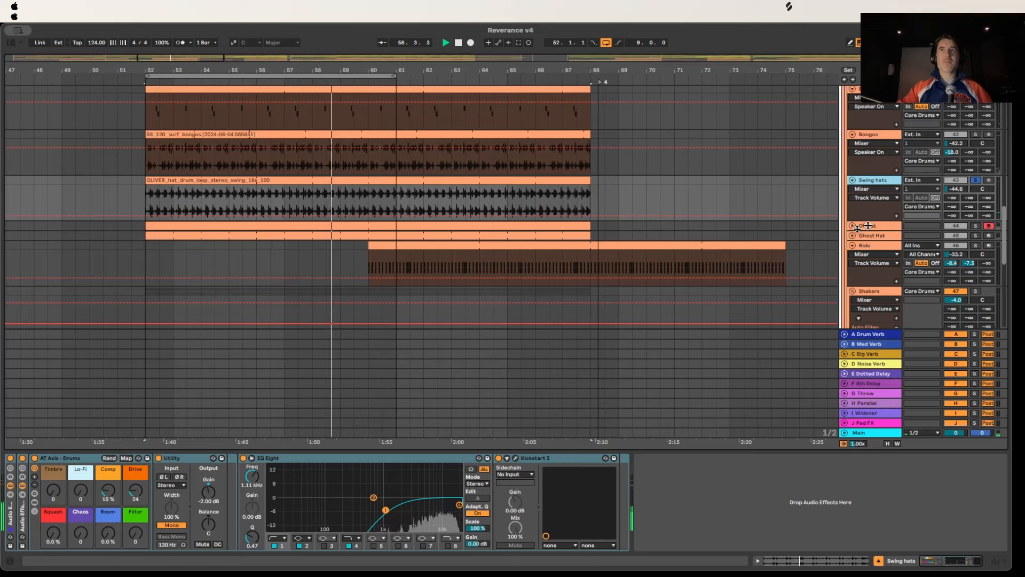
Step: Unfold and solo the Offhat track, and show its Drum Rack and effects
{"action": "left_click", "coordinate": [853, 226]}
{"action": "scroll", "coordinate": [927, 223], "scroll_direction": "down", "scroll_amount": 1}
{"action": "left_click", "coordinate": [977, 221]}
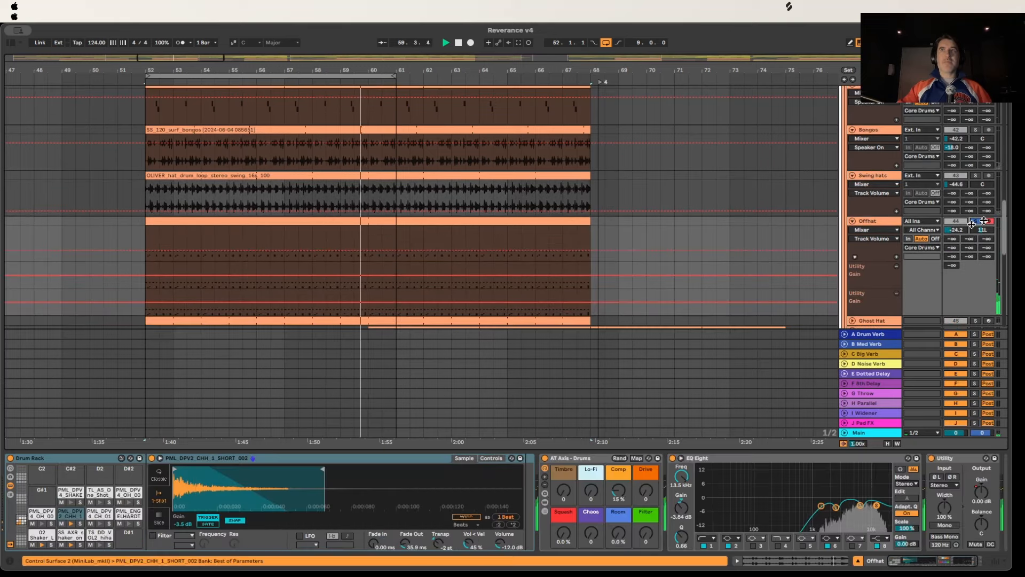
{"action": "left_click", "coordinate": [865, 227]}
{"action": "scroll", "coordinate": [879, 232], "scroll_direction": "down", "scroll_amount": 2}
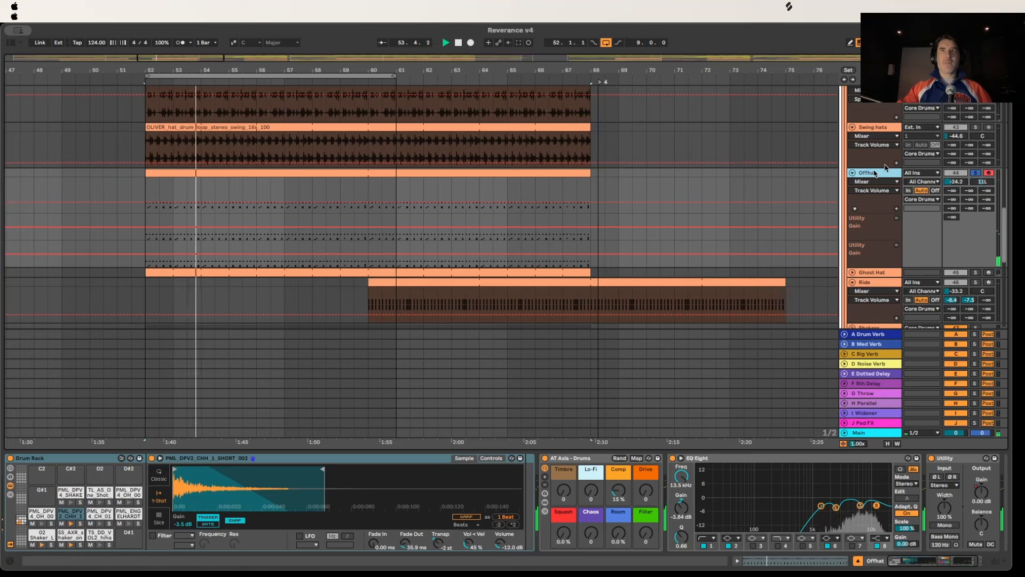
Step: Audition the Offhat Drum Rack's SS_AXR shaker, 02 Shaker_LT_Daydreamer and PML_DPV2 CHH pads using pad solo
{"action": "left_click", "coordinate": [354, 463]}
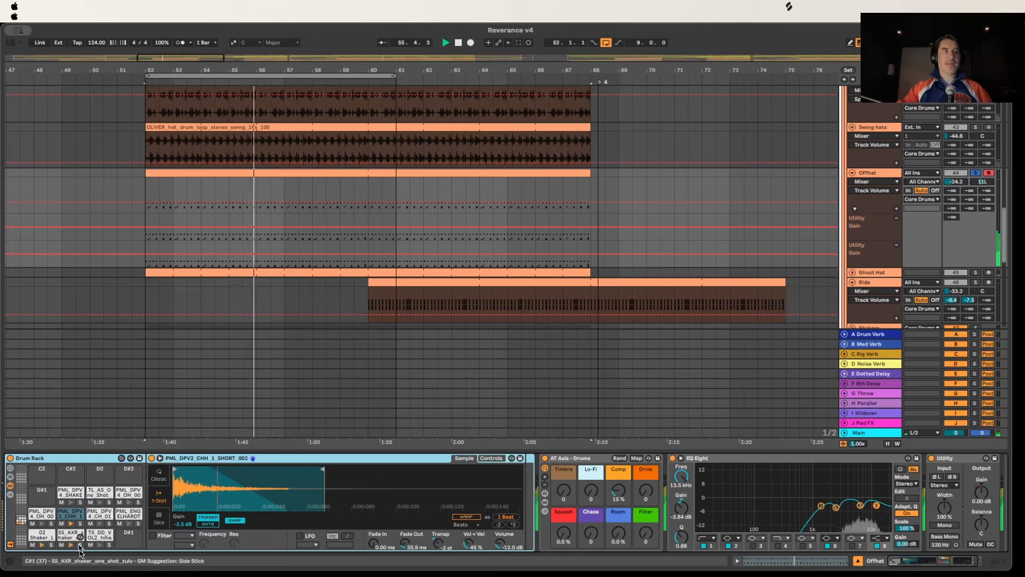
{"action": "left_click", "coordinate": [80, 546]}
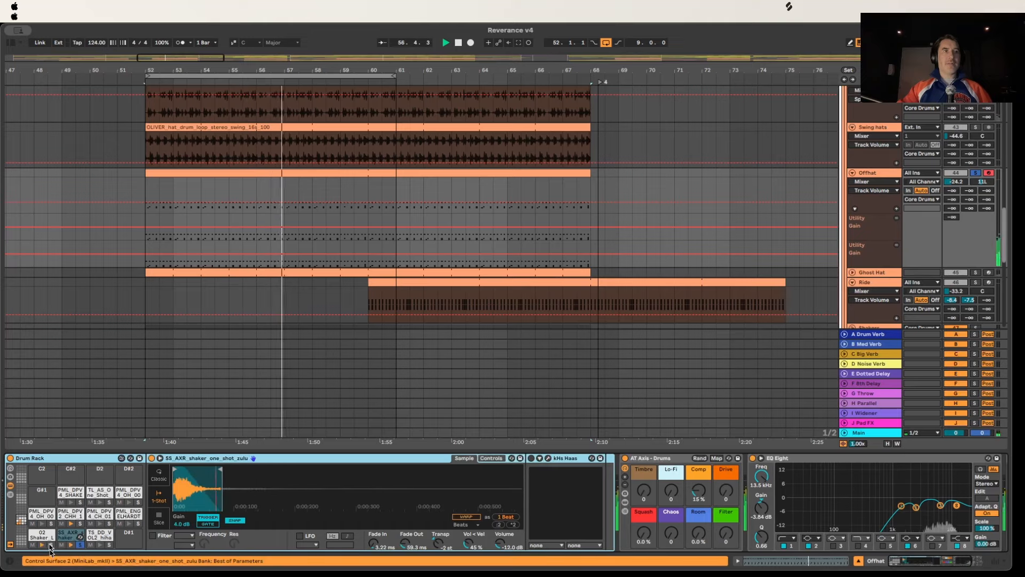
{"action": "left_click", "coordinate": [53, 546]}
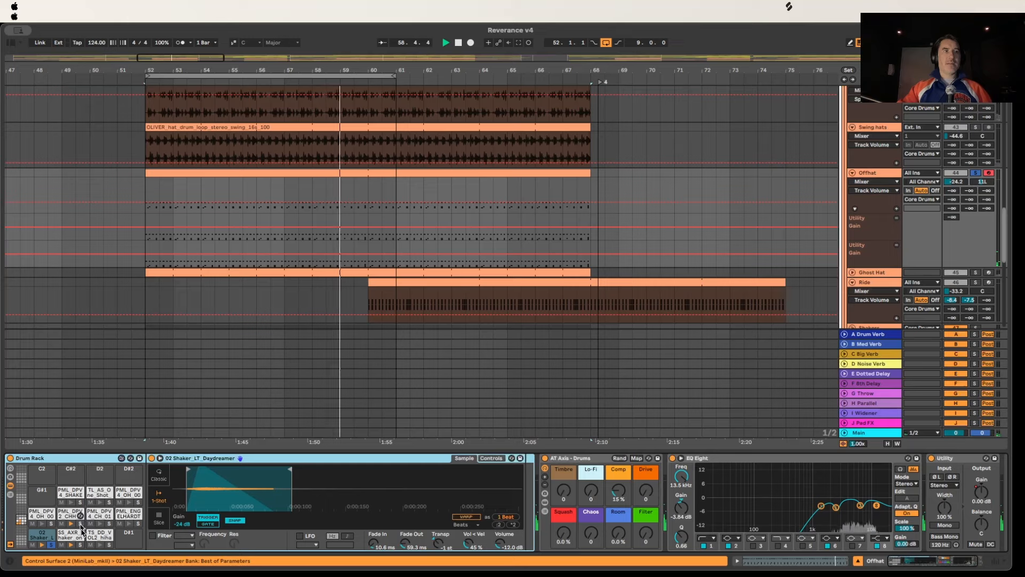
{"action": "left_click", "coordinate": [82, 528]}
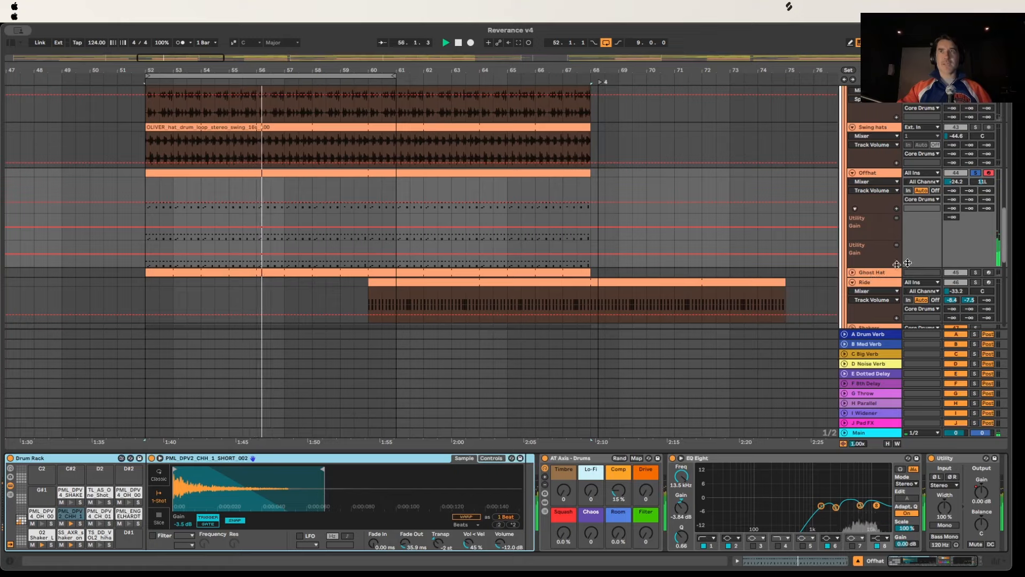
Step: Solo and unfold the Ghost Hat track, and show its Drum Rack and effects
{"action": "left_click", "coordinate": [872, 269]}
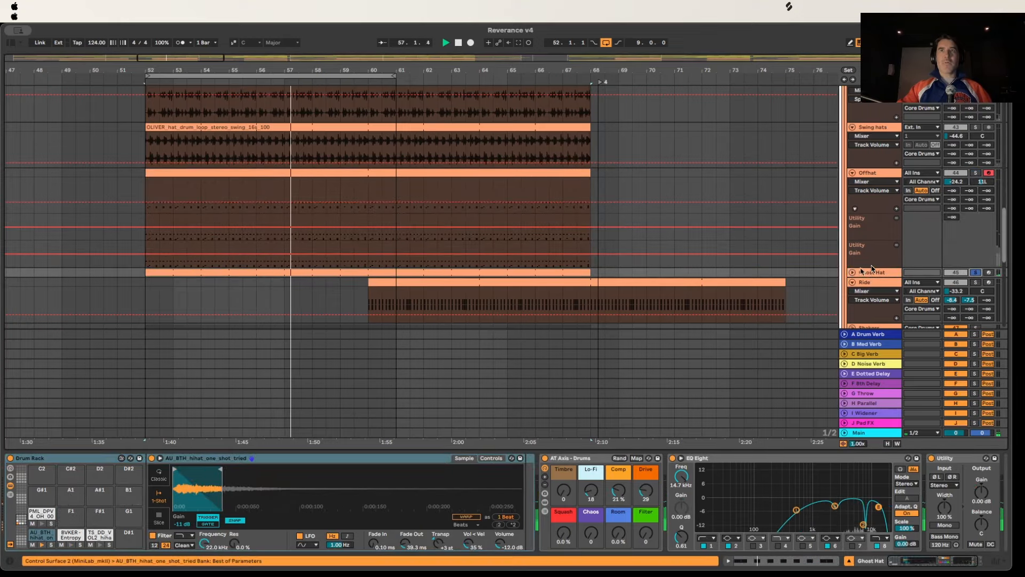
{"action": "left_click", "coordinate": [853, 273]}
{"action": "scroll", "coordinate": [517, 263], "scroll_direction": "down", "scroll_amount": 3}
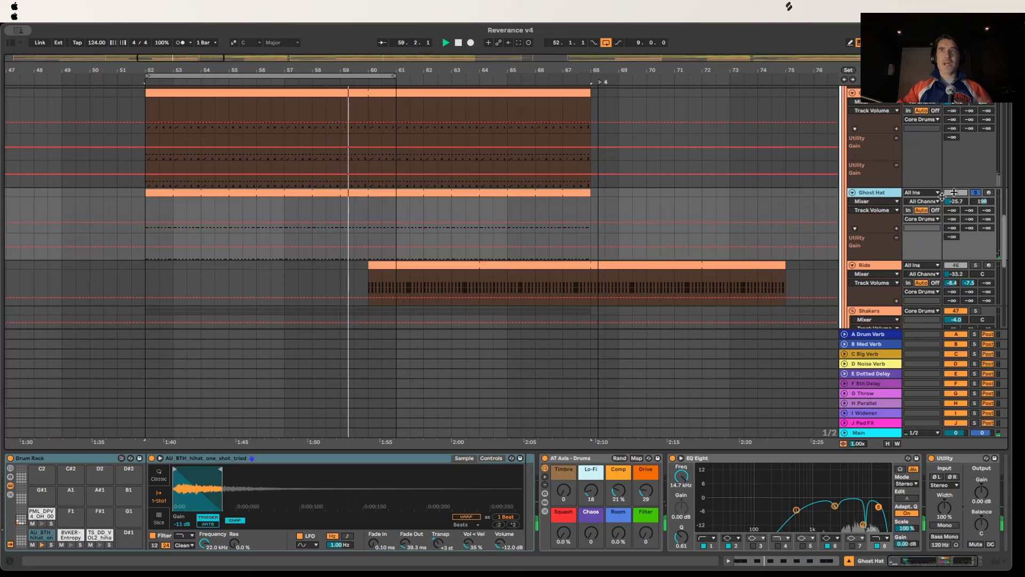
Step: Release the Ghost Hat solo to compare the track within the full mix, and solo it again
{"action": "left_click", "coordinate": [975, 193]}
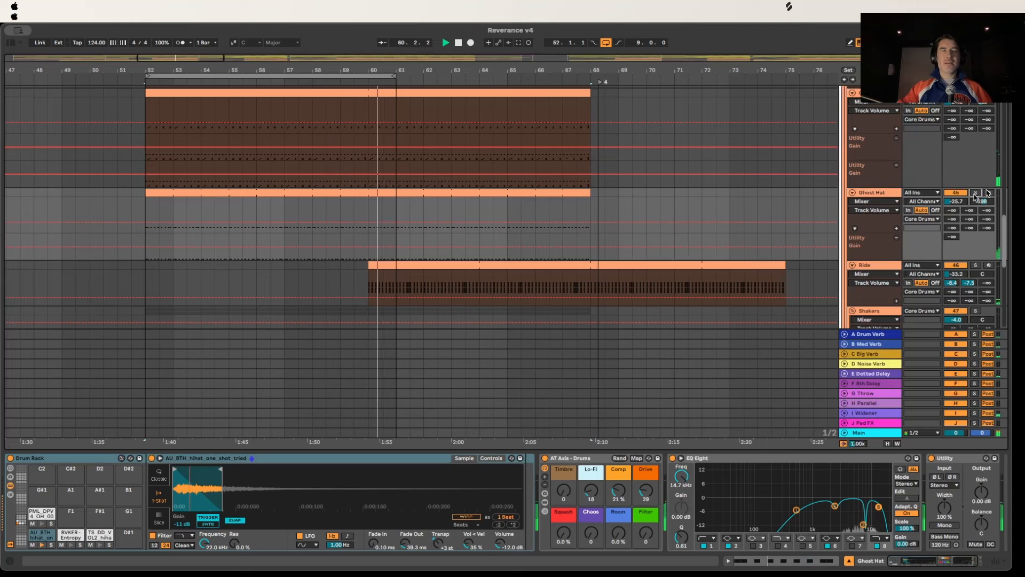
{"action": "key", "text": "space"}
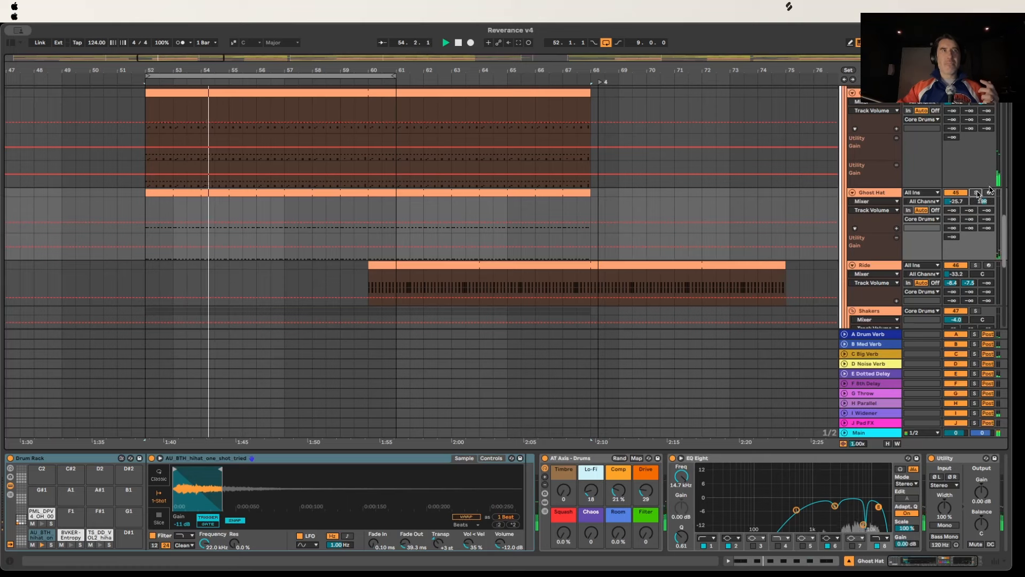
{"action": "left_click", "coordinate": [957, 192]}
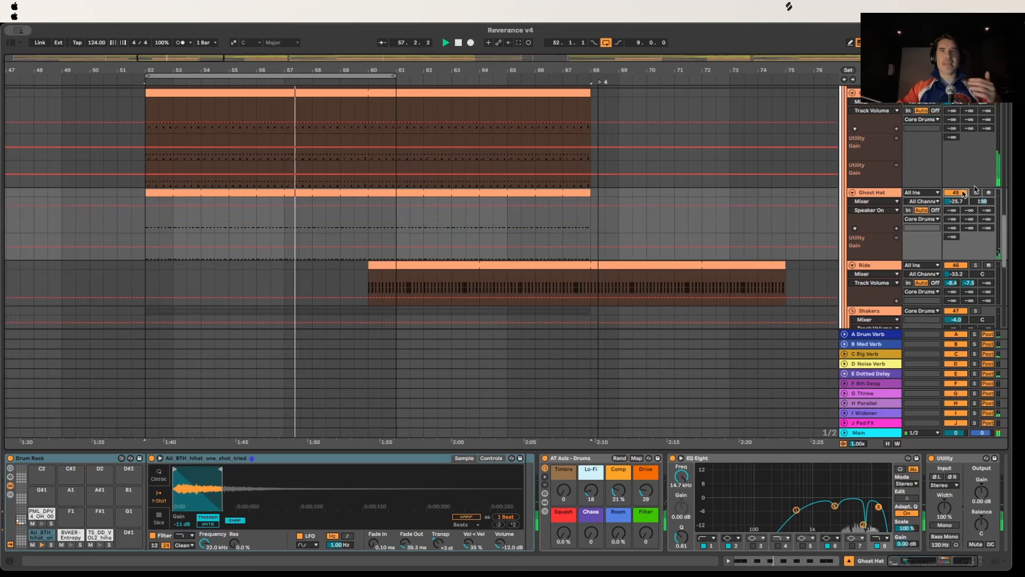
{"action": "left_click", "coordinate": [873, 193]}
{"action": "left_click", "coordinate": [972, 192]}
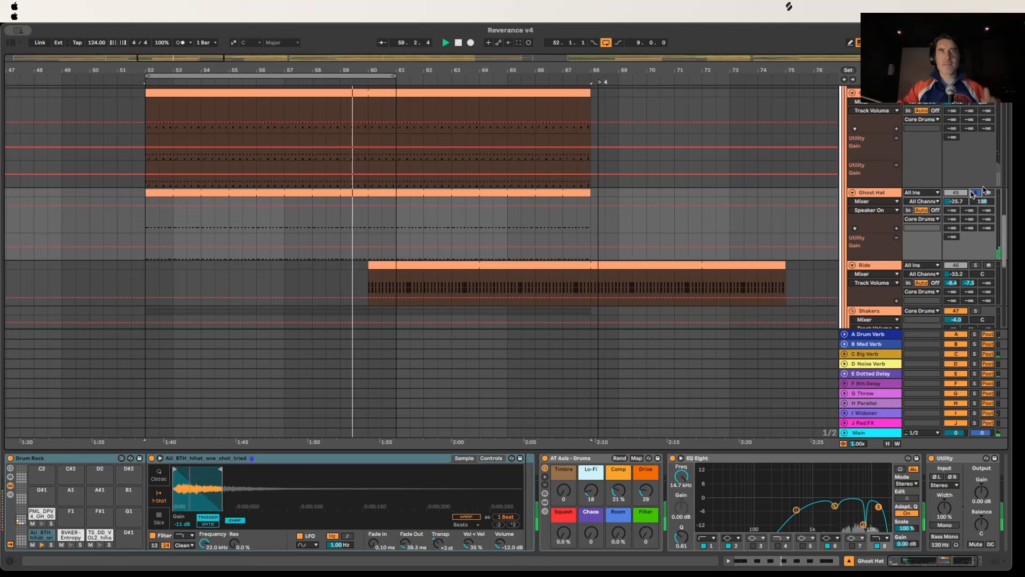
Step: Open the Ghost Hat MIDI clip and examine the velocities of its hi-hat notes
{"action": "double_click", "coordinate": [550, 192]}
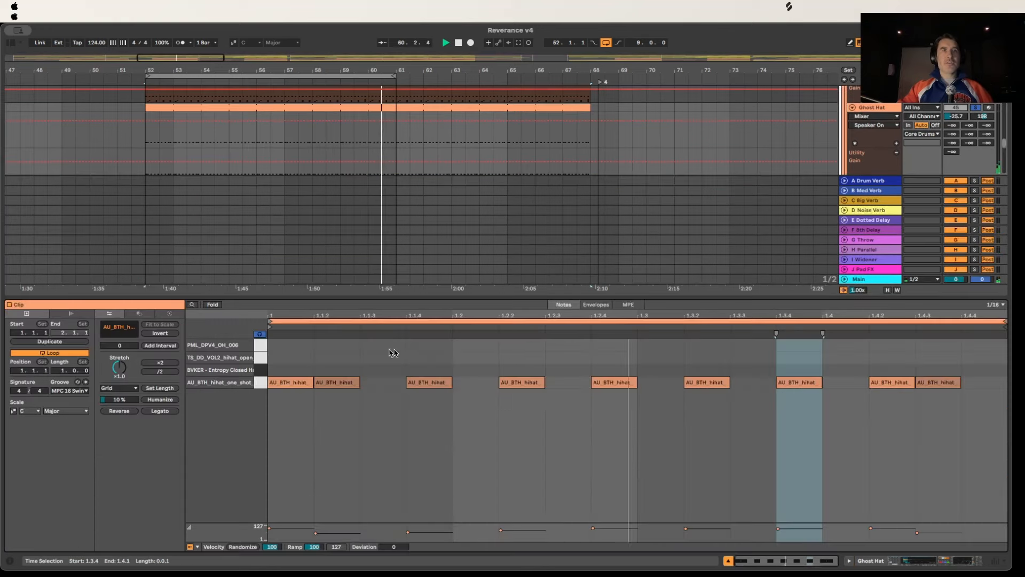
{"action": "left_click", "coordinate": [299, 530]}
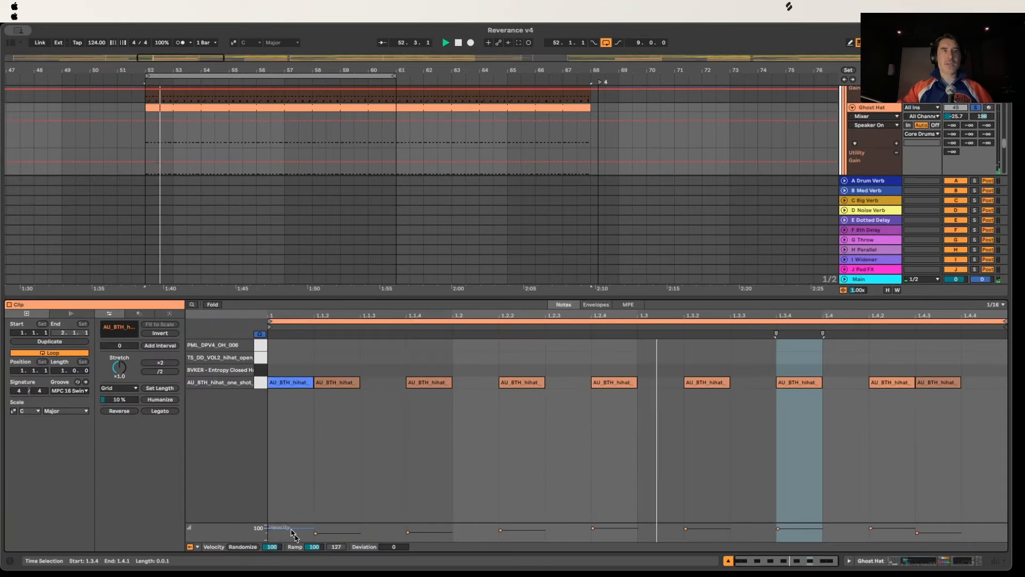
{"action": "left_click", "coordinate": [329, 533]}
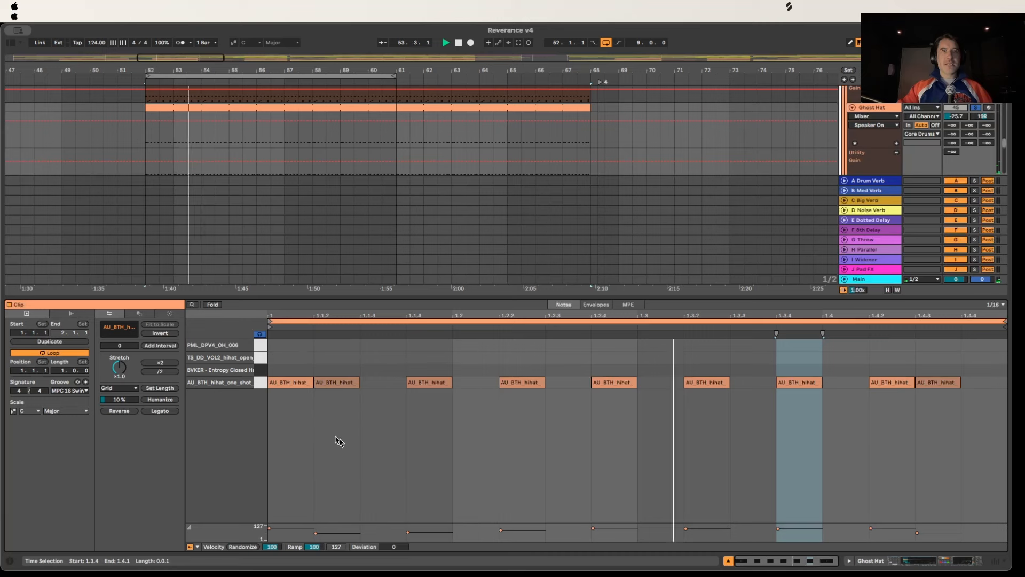
{"action": "left_click", "coordinate": [318, 533]}
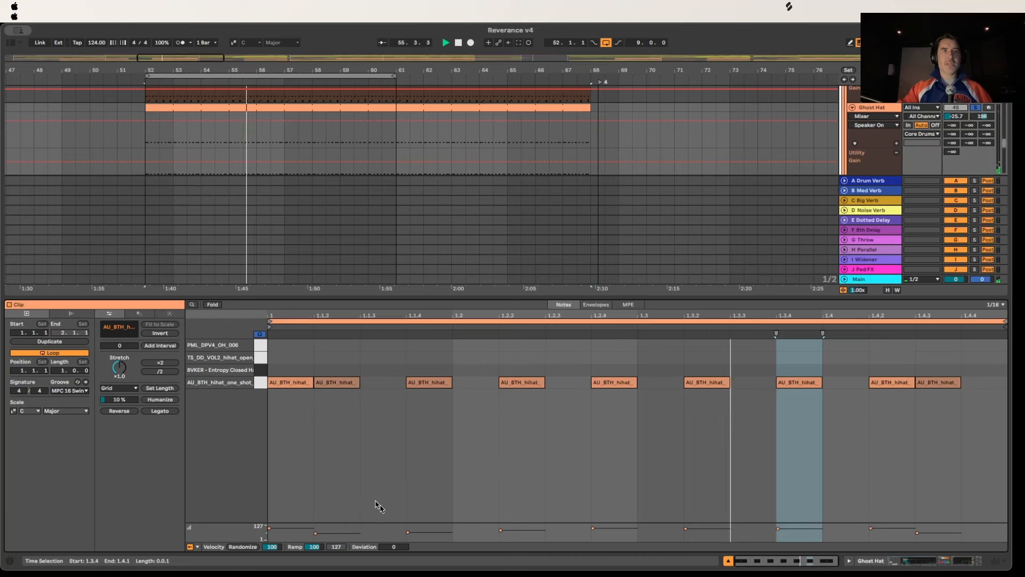
Step: Try a uniform velocity of 77 on all Ghost Hat notes, and undo the velocity change
{"action": "key", "text": "super+a"}
{"action": "mouse_move", "coordinate": [316, 533]}
{"action": "left_mouse_down"}
{"action": "mouse_move", "coordinate": [315, 553]}
{"action": "mouse_move", "coordinate": [315, 532]}
{"action": "left_mouse_up"}
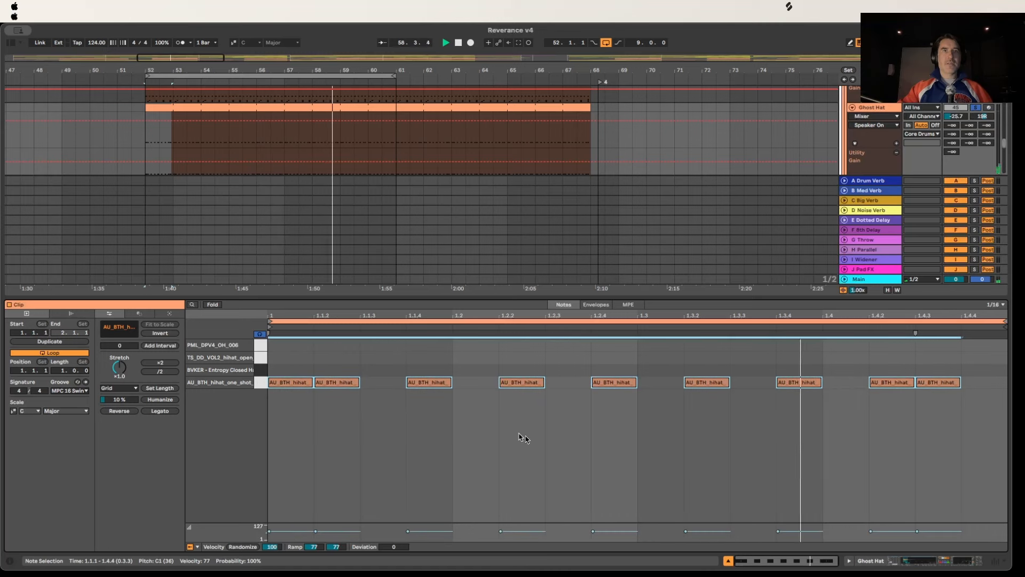
{"action": "key", "text": "super+z"}
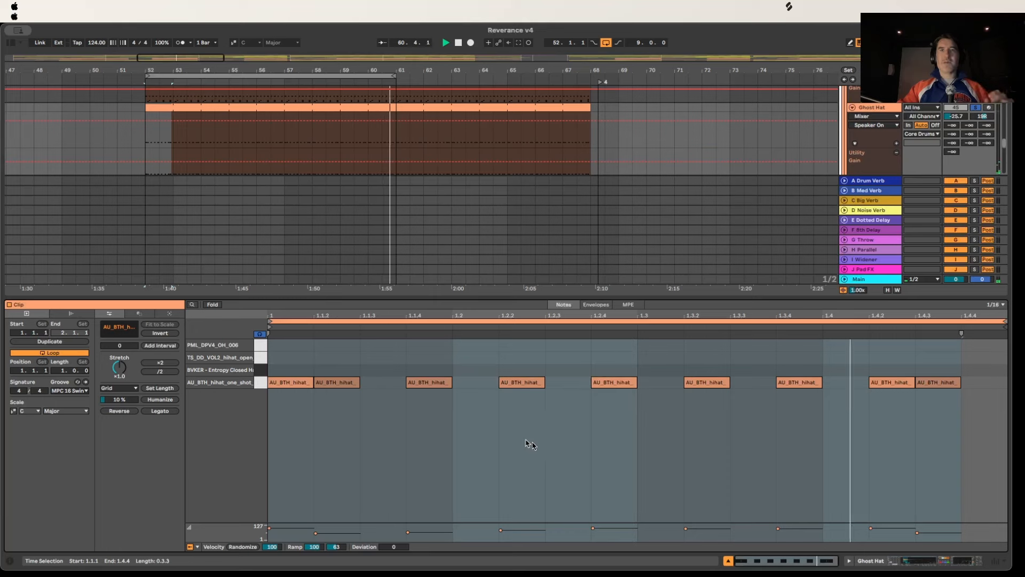
{"action": "left_click", "coordinate": [569, 427]}
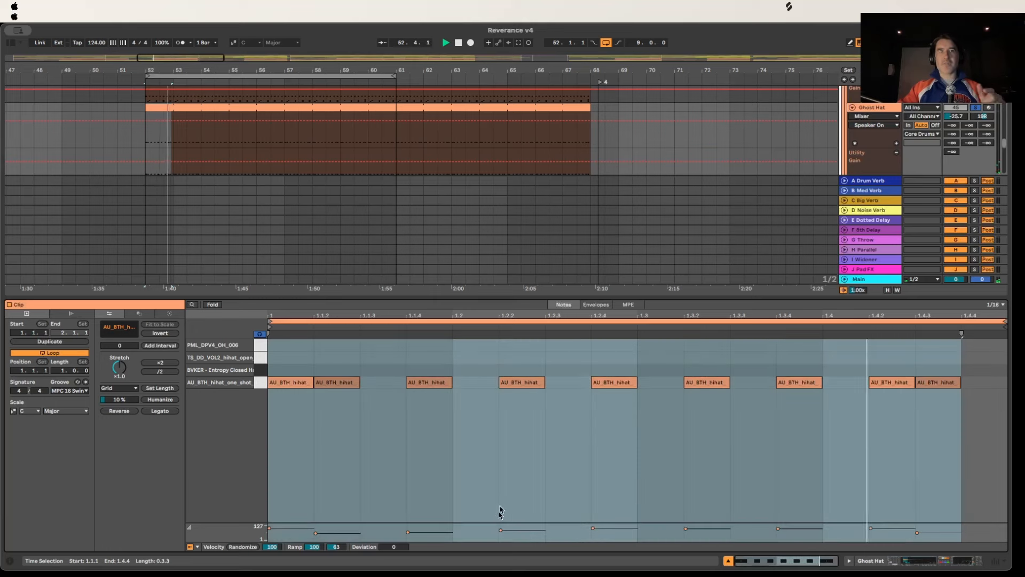
Step: Close the clip view, and audition the Shakers group in solo with its Shaker Loop track unfolded
{"action": "left_click", "coordinate": [729, 562]}
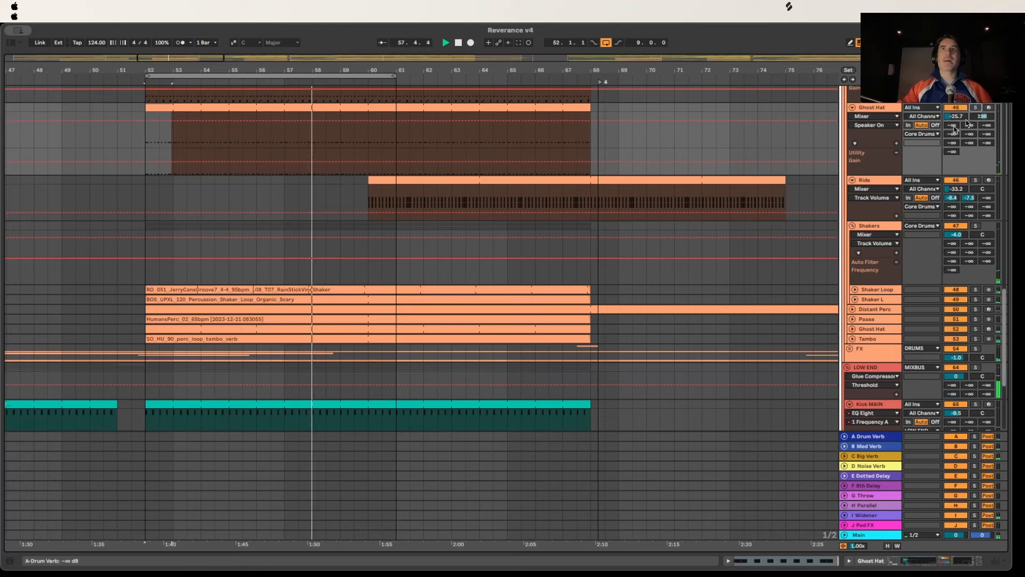
{"action": "scroll", "coordinate": [881, 171], "scroll_direction": "down", "scroll_amount": 3}
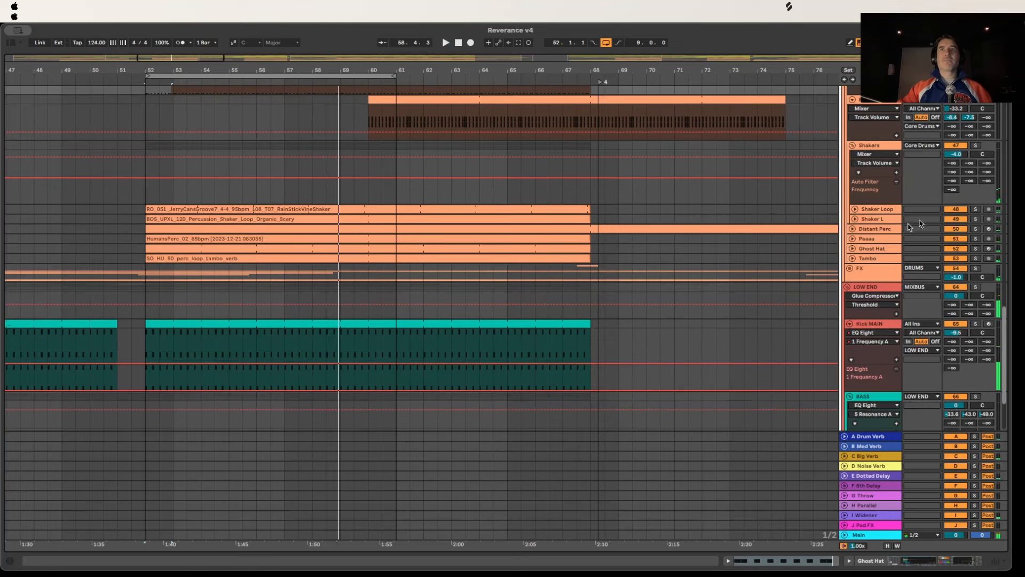
{"action": "left_click", "coordinate": [881, 209]}
{"action": "left_click", "coordinate": [975, 145]}
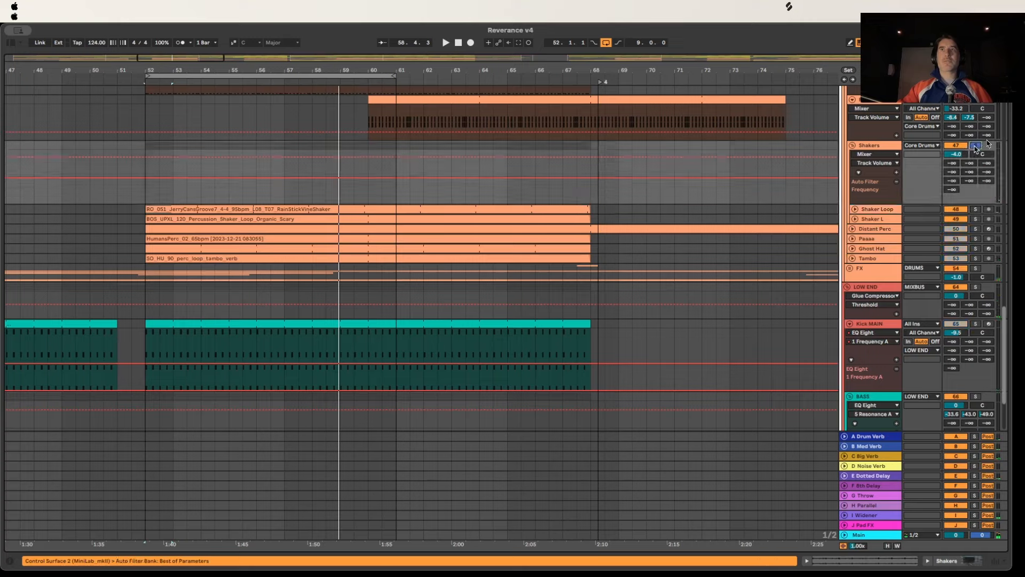
{"action": "key", "text": "space"}
{"action": "left_click", "coordinate": [855, 209]}
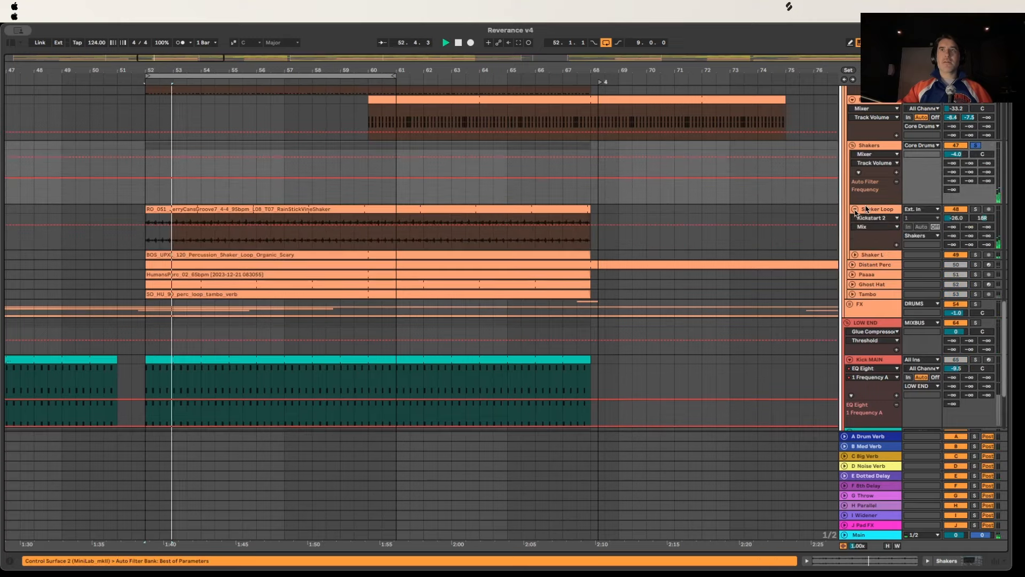
Step: Unfold the Shaker L track, and compare Shaker Loop, Shaker L and the whole Shakers group in solo
{"action": "left_click", "coordinate": [855, 255]}
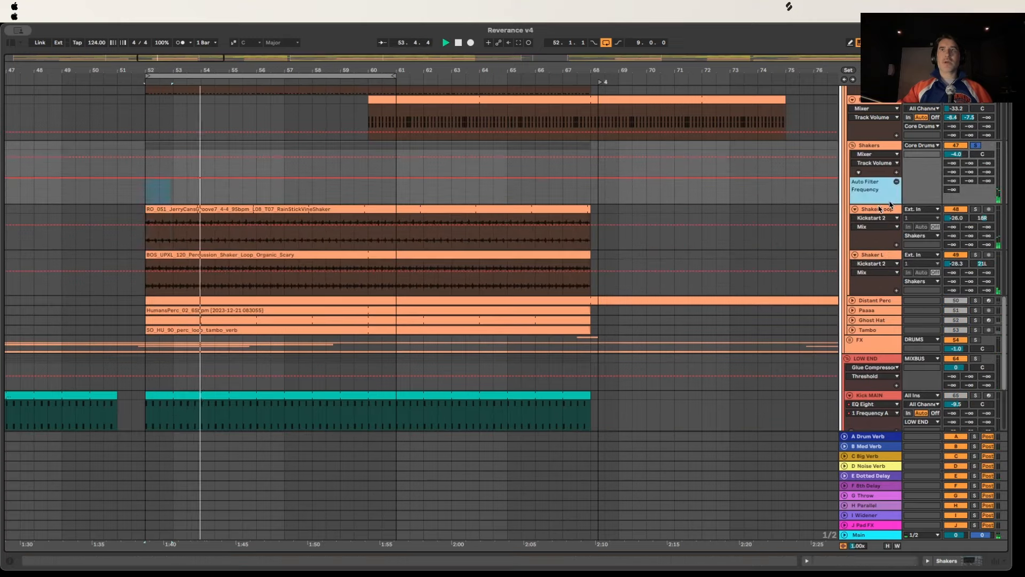
{"action": "left_click", "coordinate": [975, 209]}
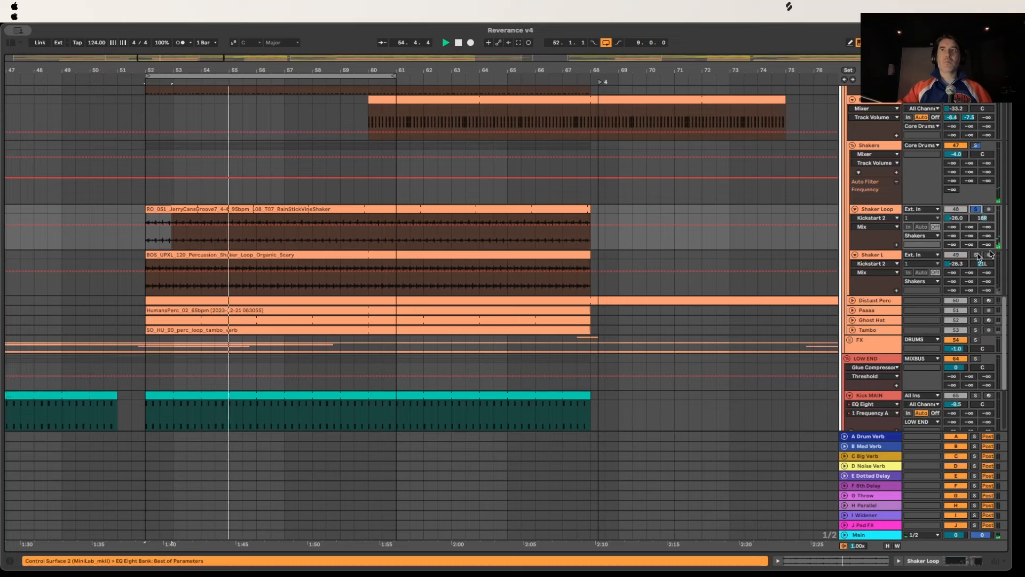
{"action": "left_click", "coordinate": [976, 255]}
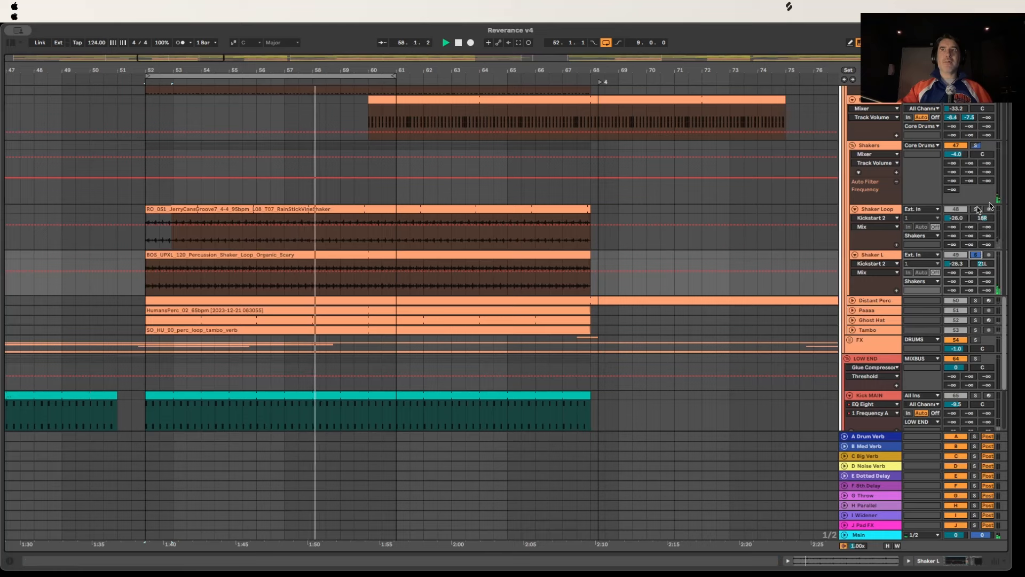
{"action": "left_click", "coordinate": [977, 145]}
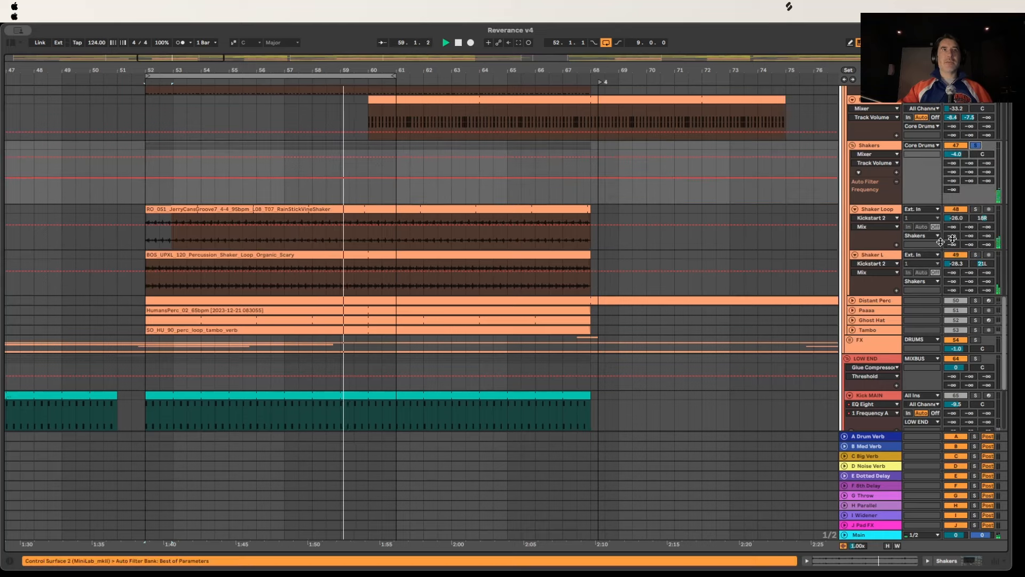
{"action": "scroll", "coordinate": [934, 257], "scroll_direction": "down", "scroll_amount": 1}
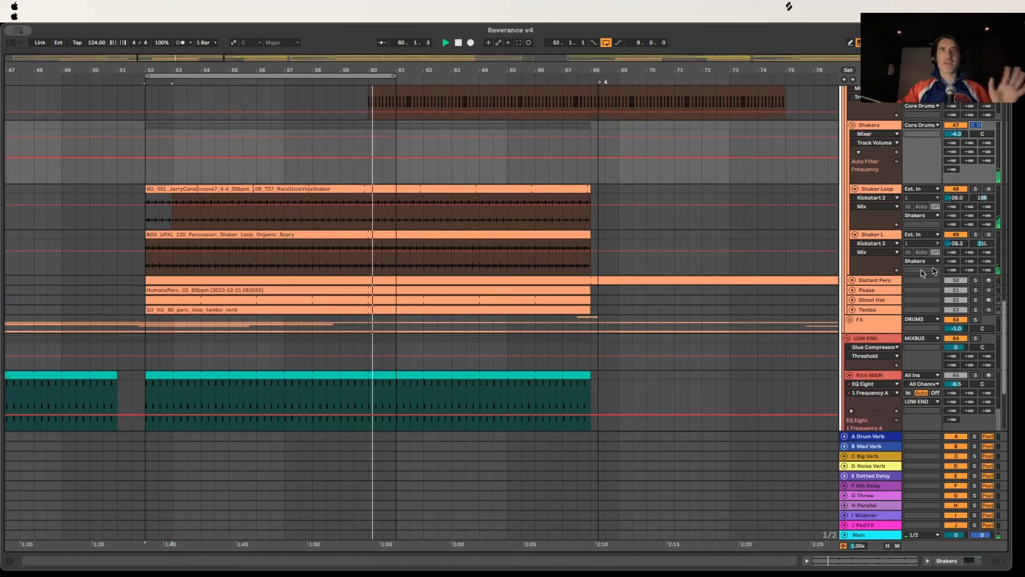
Step: Examine the effect chains of Shaker Loop and Shaker L, including the Kickstart 2 curve on Shaker Loop, and close the plugin window
{"action": "double_click", "coordinate": [878, 189]}
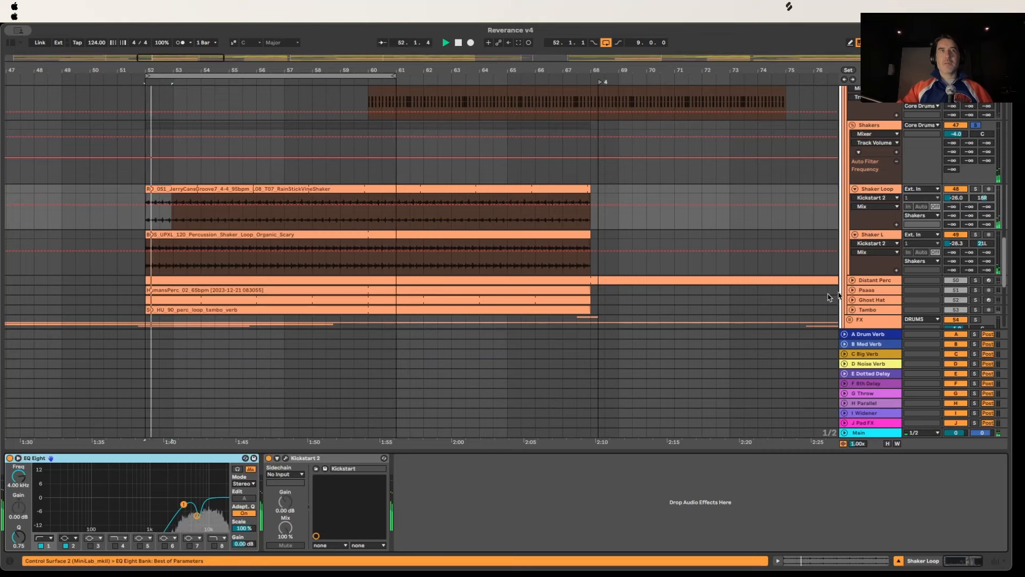
{"action": "left_click", "coordinate": [874, 236]}
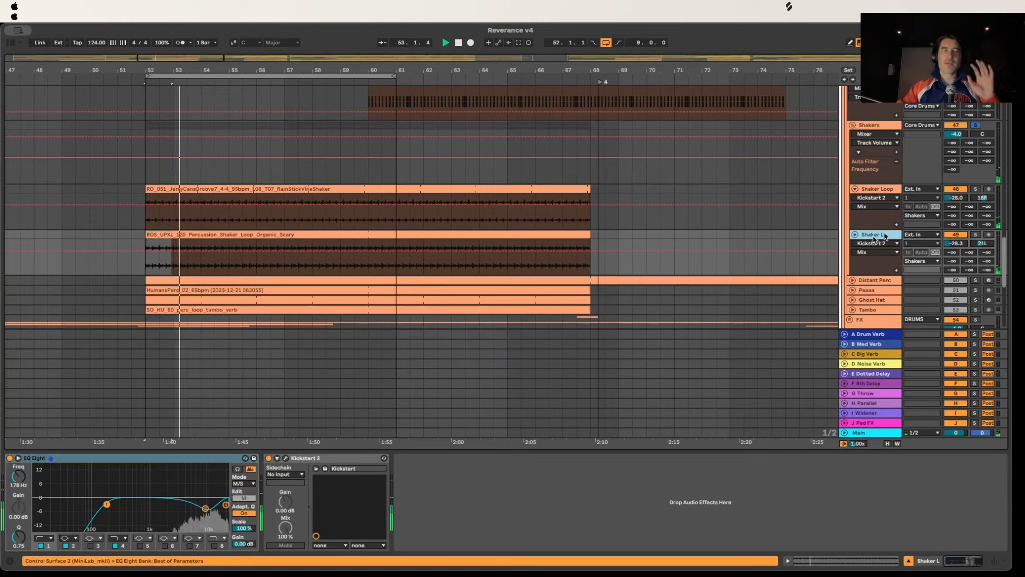
{"action": "left_click", "coordinate": [878, 189]}
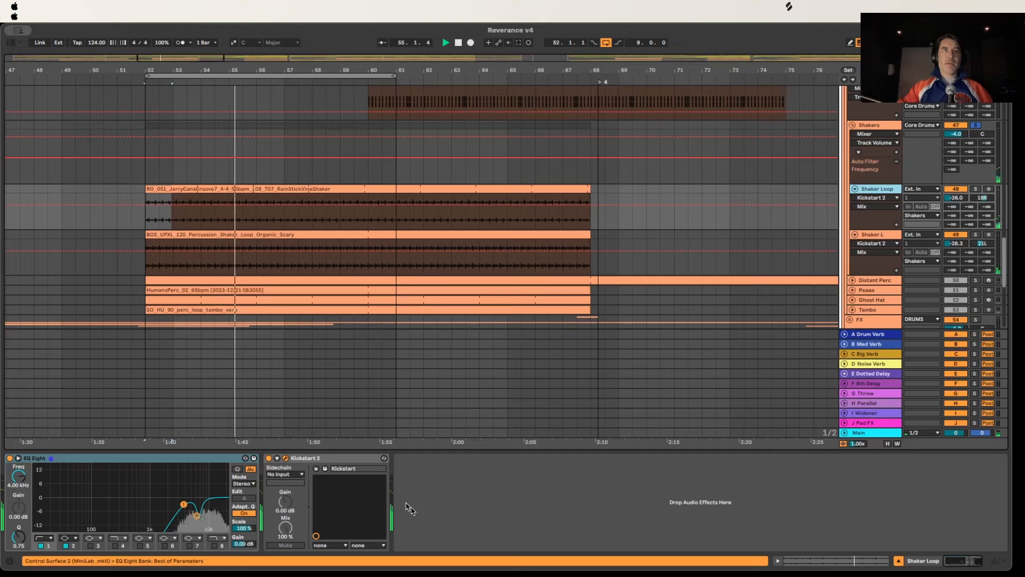
{"action": "left_click_drag", "start_coordinate": [377, 574], "coordinate": [499, 212]}
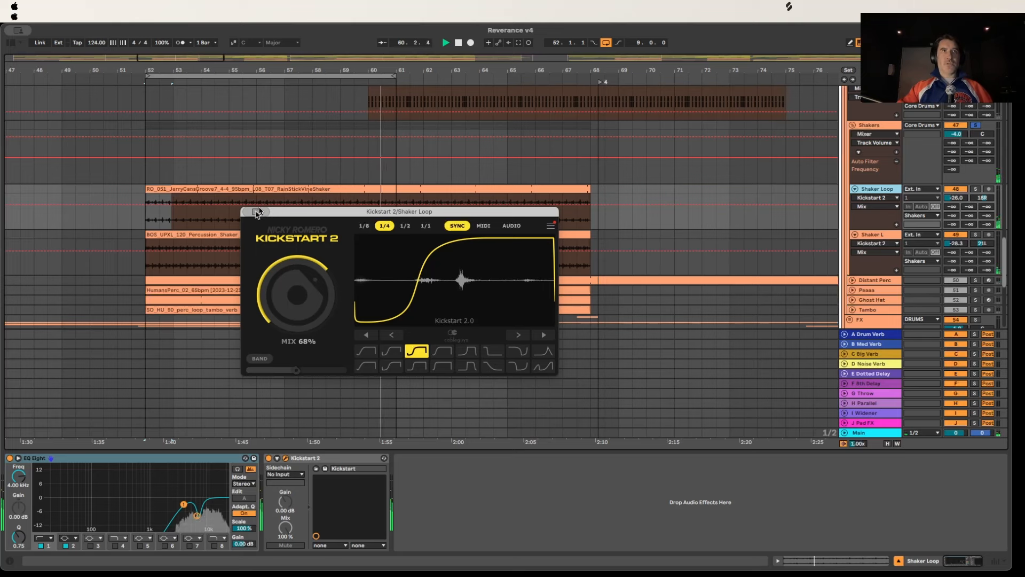
{"action": "key", "text": "super+w"}
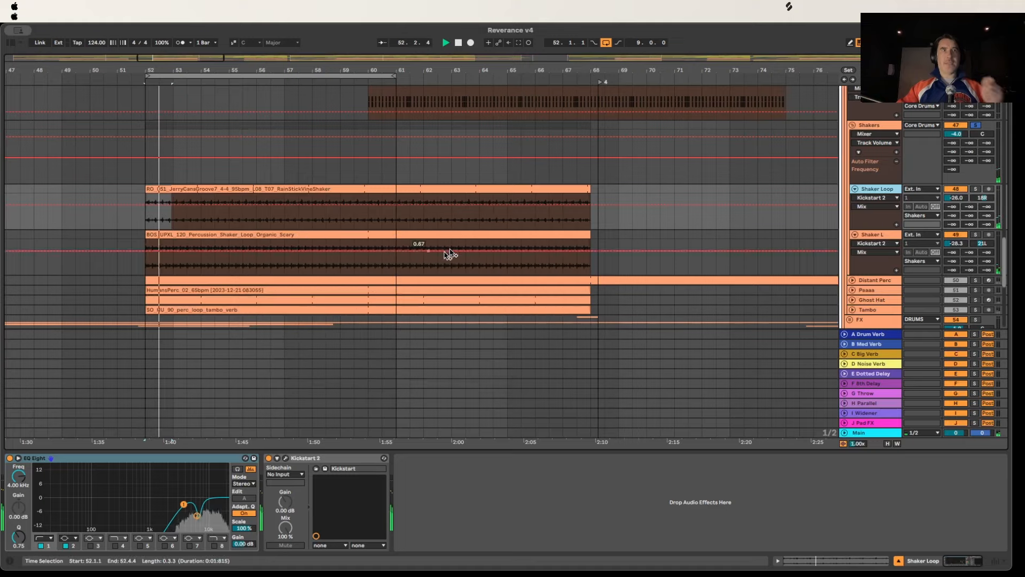
Step: Audition the Distant Perc track in solo with its lane unfolded, and release the solo to hear the looped section in the full mix
{"action": "scroll", "coordinate": [925, 229], "scroll_direction": "down", "scroll_amount": 3}
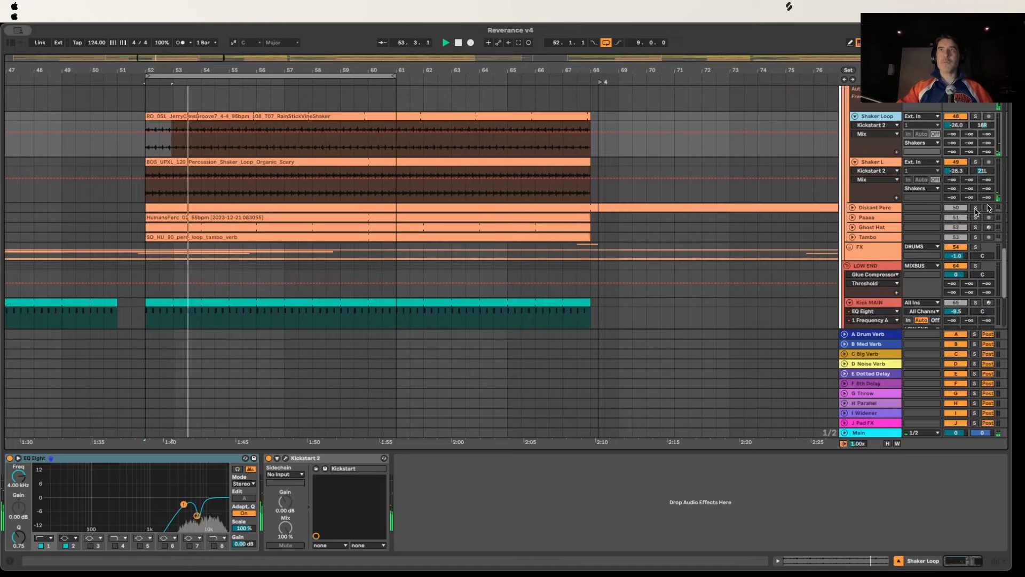
{"action": "left_click", "coordinate": [975, 208]}
{"action": "left_click", "coordinate": [890, 188]}
{"action": "scroll", "coordinate": [872, 167], "scroll_direction": "down", "scroll_amount": 1}
{"action": "scroll", "coordinate": [868, 164], "scroll_direction": "down", "scroll_amount": 2}
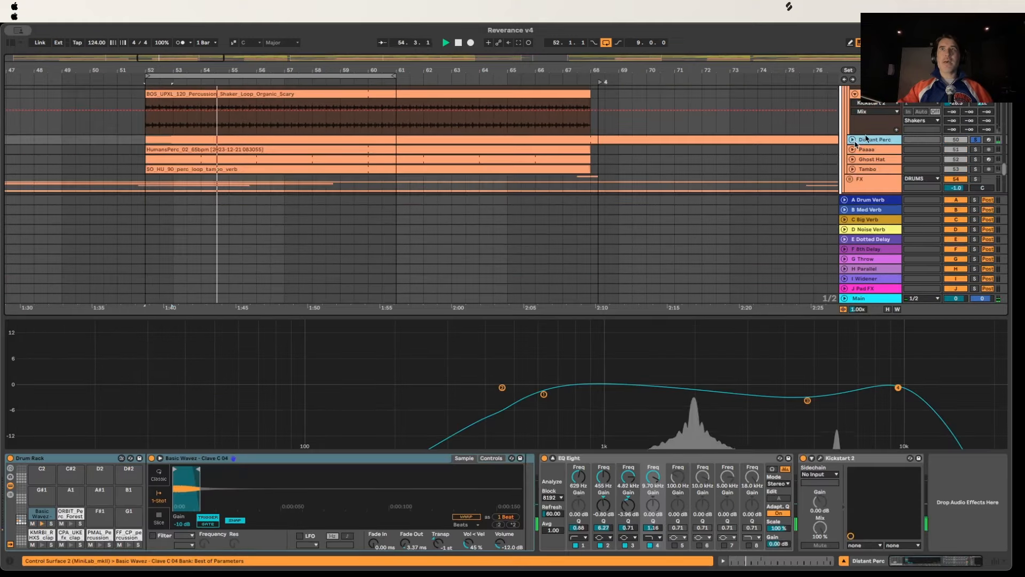
{"action": "scroll", "coordinate": [866, 136], "scroll_direction": "down", "scroll_amount": 1}
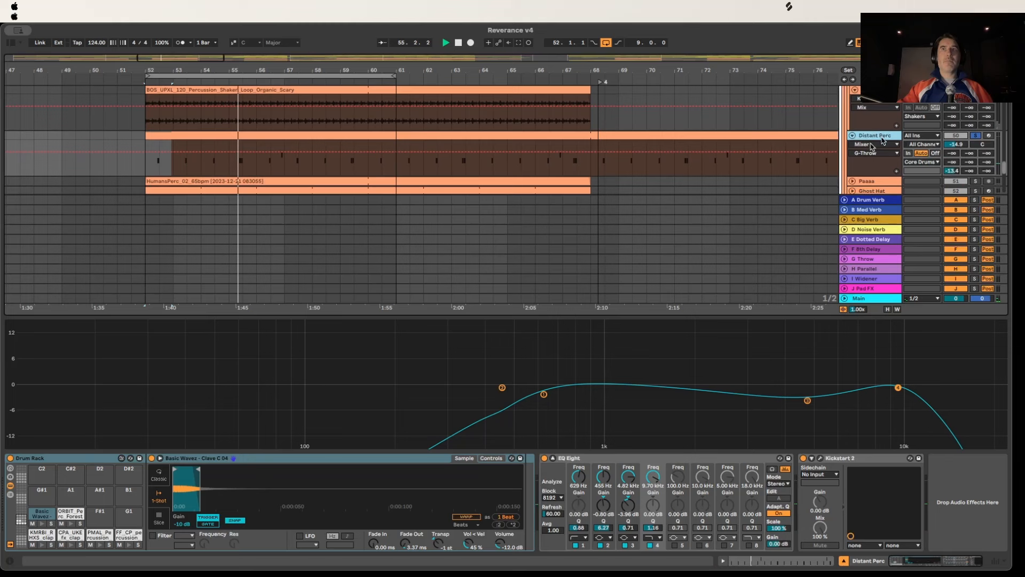
{"action": "left_click", "coordinate": [975, 136]}
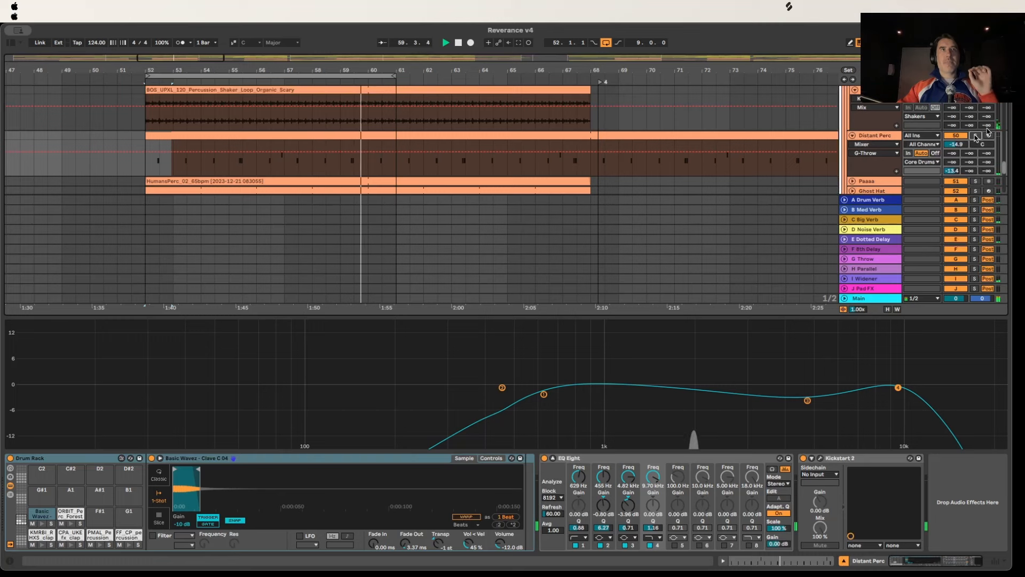
{"action": "left_click", "coordinate": [324, 76]}
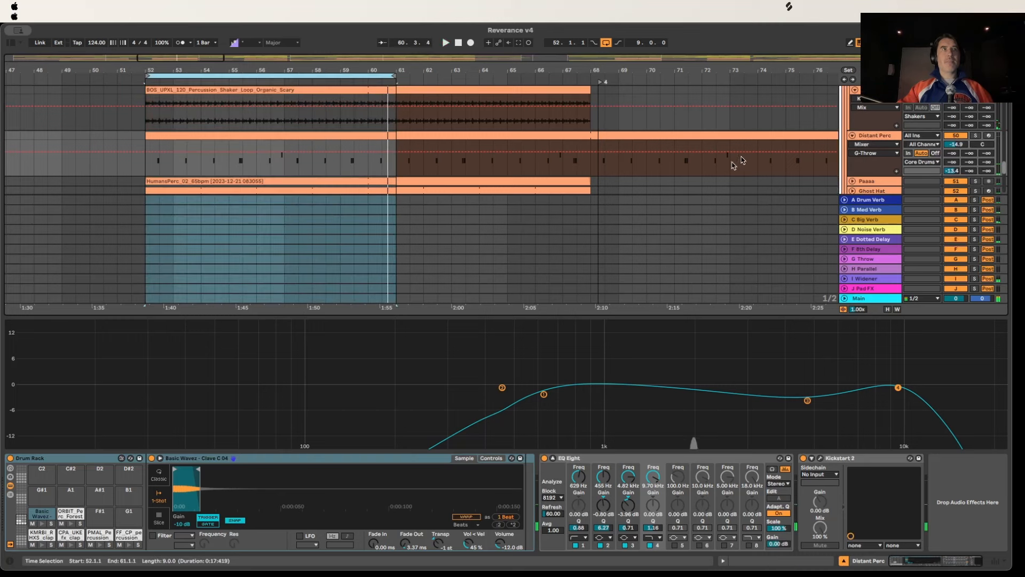
Step: Audition the Paaaa track in solo, unfold its lane, and examine its EQ Eight, Delay and Neoverb chain
{"action": "scroll", "coordinate": [876, 163], "scroll_direction": "down", "scroll_amount": 1}
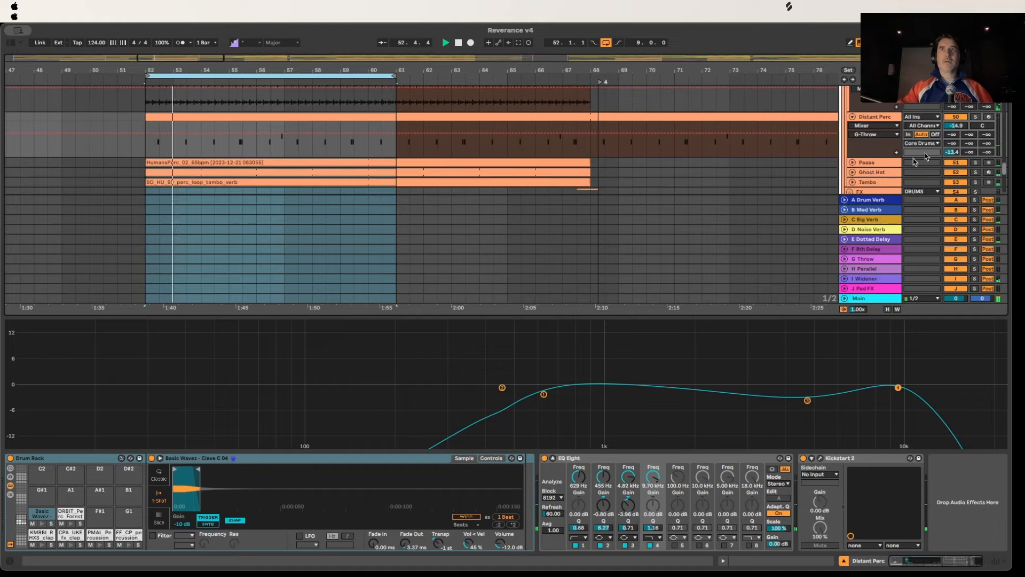
{"action": "left_click", "coordinate": [885, 162]}
{"action": "left_click", "coordinate": [976, 162]}
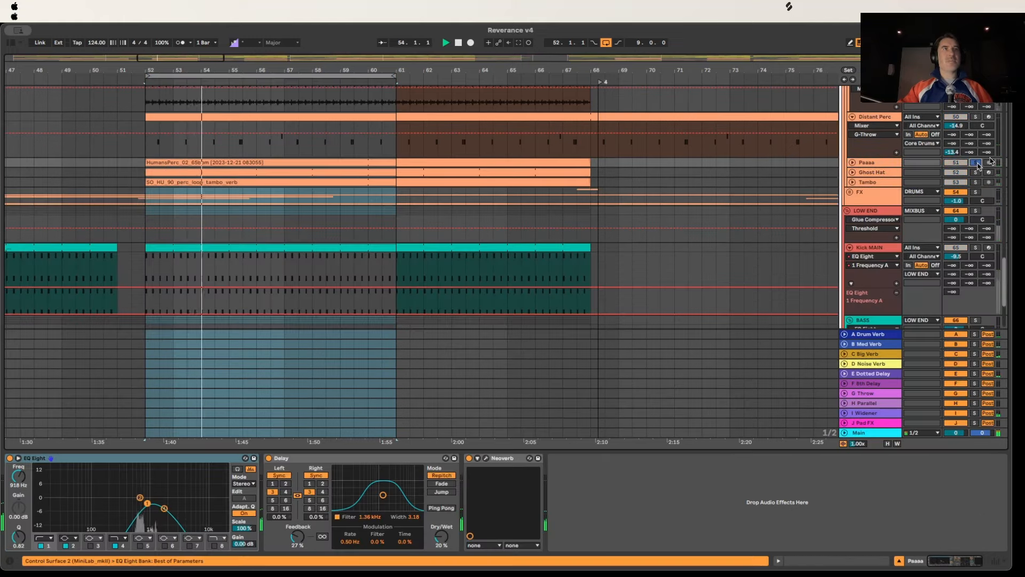
{"action": "left_click", "coordinate": [853, 162]}
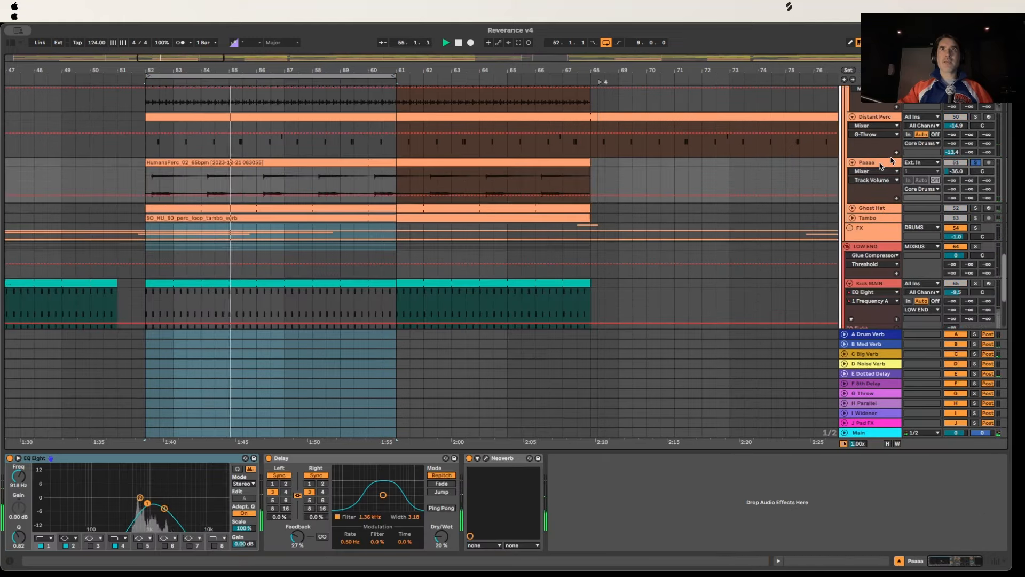
{"action": "left_click", "coordinate": [890, 160]}
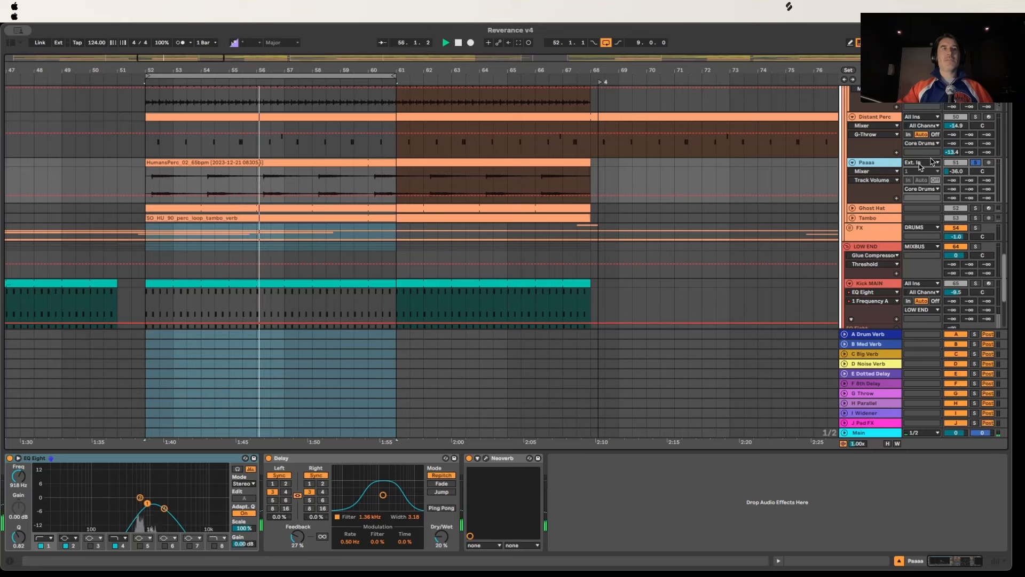
{"action": "scroll", "coordinate": [926, 162], "scroll_direction": "down", "scroll_amount": 1}
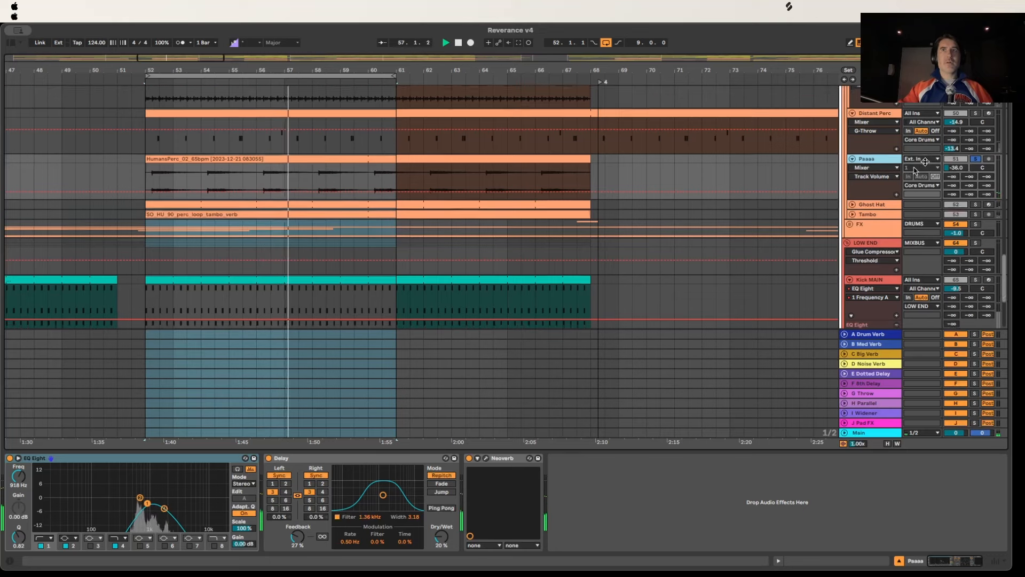
{"action": "scroll", "coordinate": [926, 162], "scroll_direction": "down", "scroll_amount": 3}
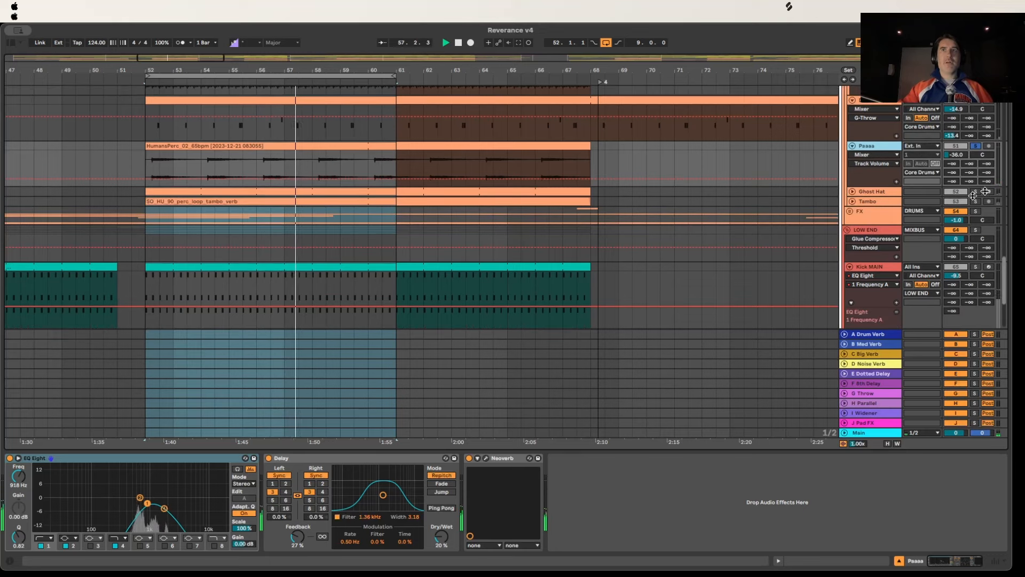
Step: Solo the Ghost Hat track, unfold its automation, examine its sample and Vocoder, and return to the full mix
{"action": "left_click", "coordinate": [898, 188]}
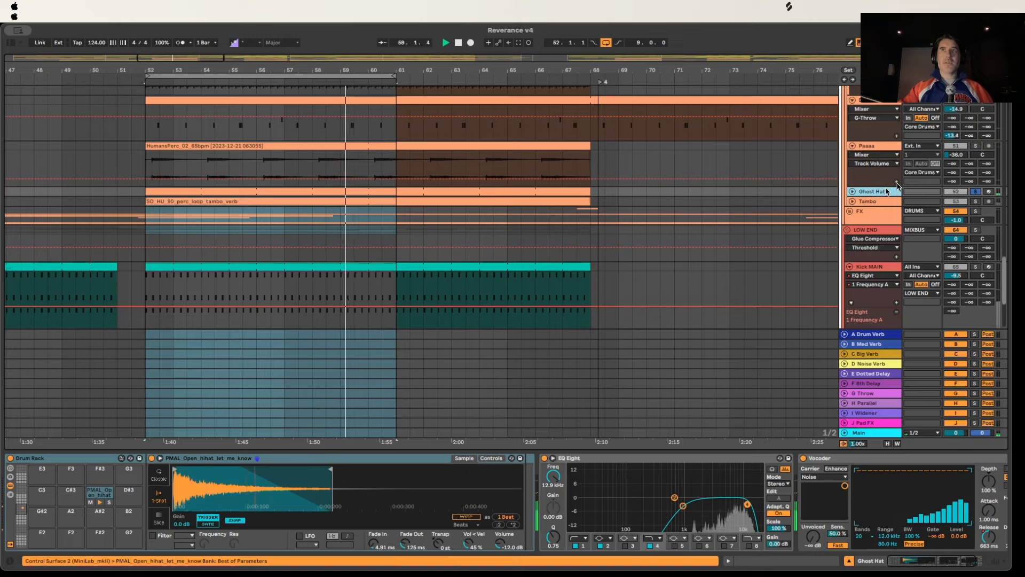
{"action": "scroll", "coordinate": [886, 189], "scroll_direction": "down", "scroll_amount": 2}
{"action": "left_click", "coordinate": [853, 179]}
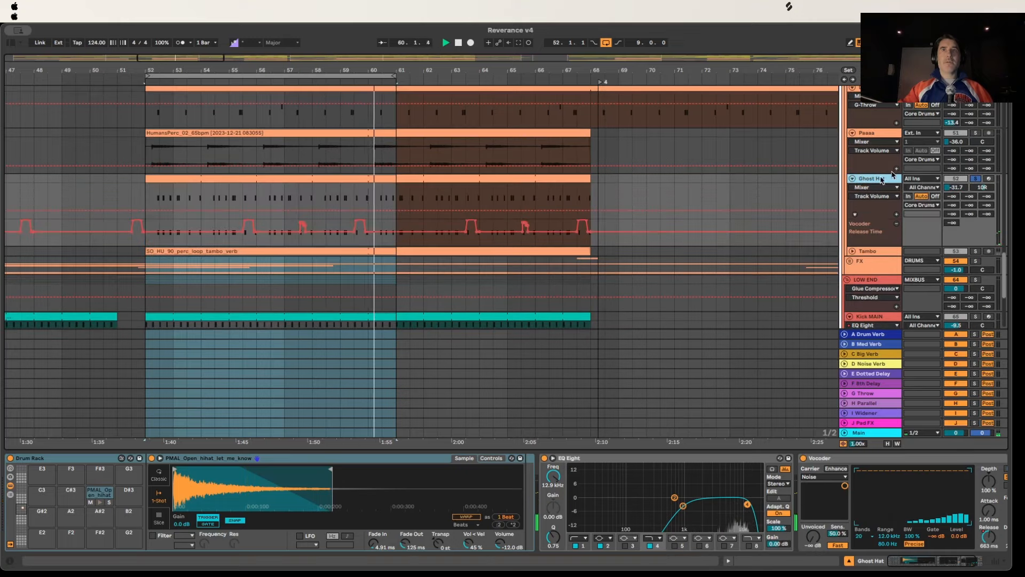
{"action": "double_click", "coordinate": [882, 179]}
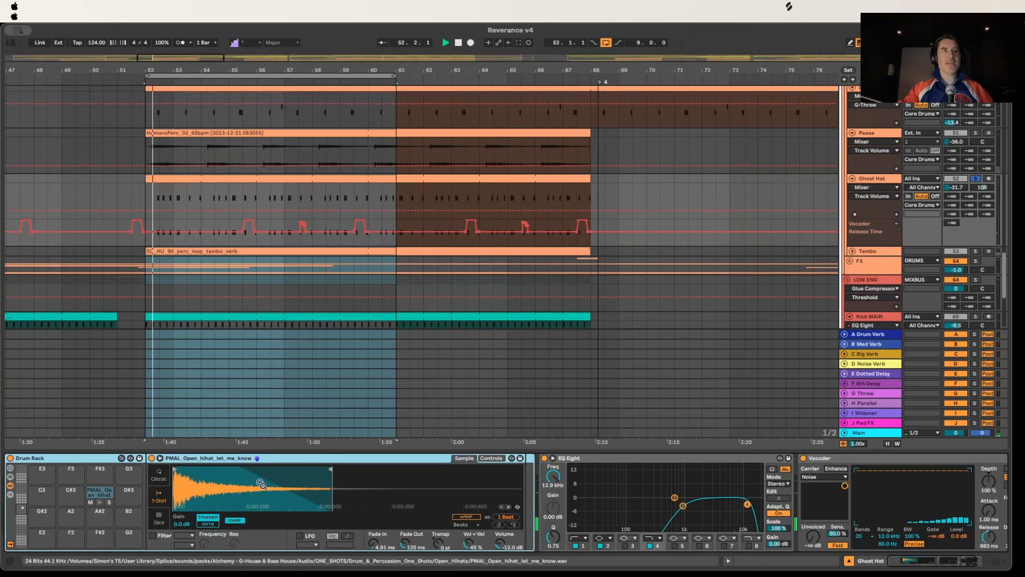
{"action": "scroll", "coordinate": [345, 495], "scroll_direction": "right", "scroll_amount": 3}
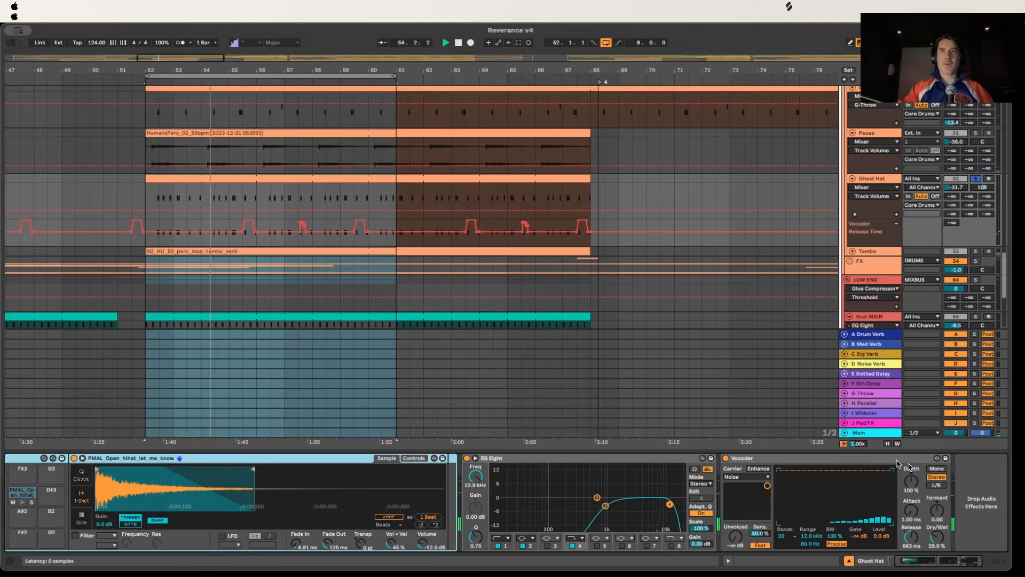
{"action": "left_click", "coordinate": [908, 466]}
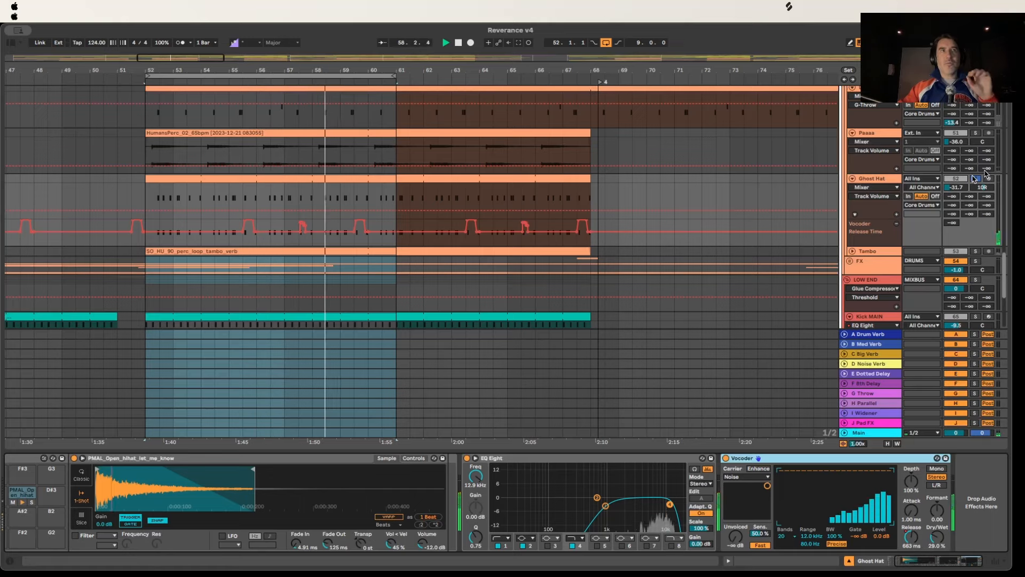
{"action": "left_click", "coordinate": [977, 179]}
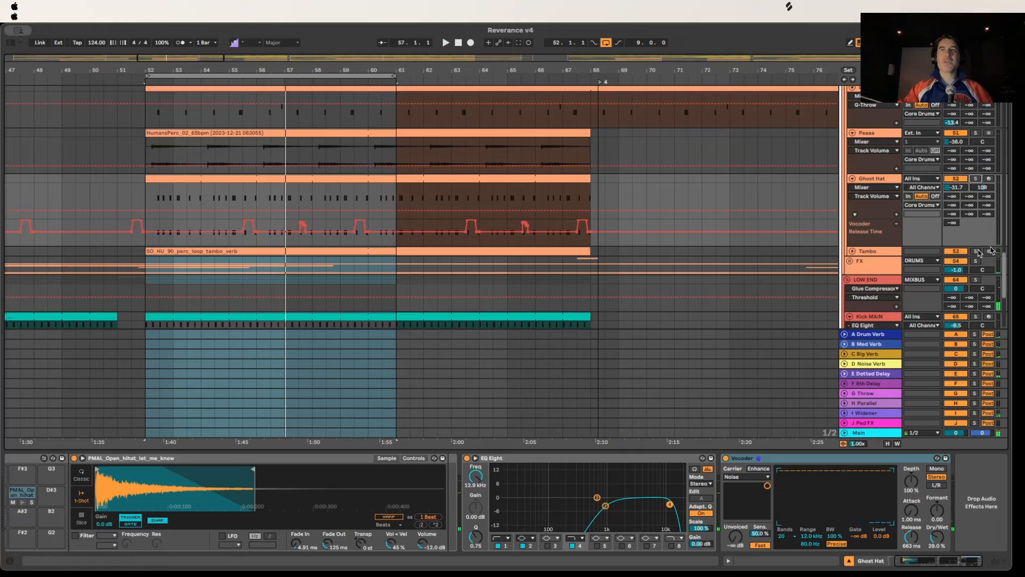
Step: Audition the Tambo track in solo, examine its effect chain, and release the solo to hear the full mix
{"action": "left_click", "coordinate": [976, 251]}
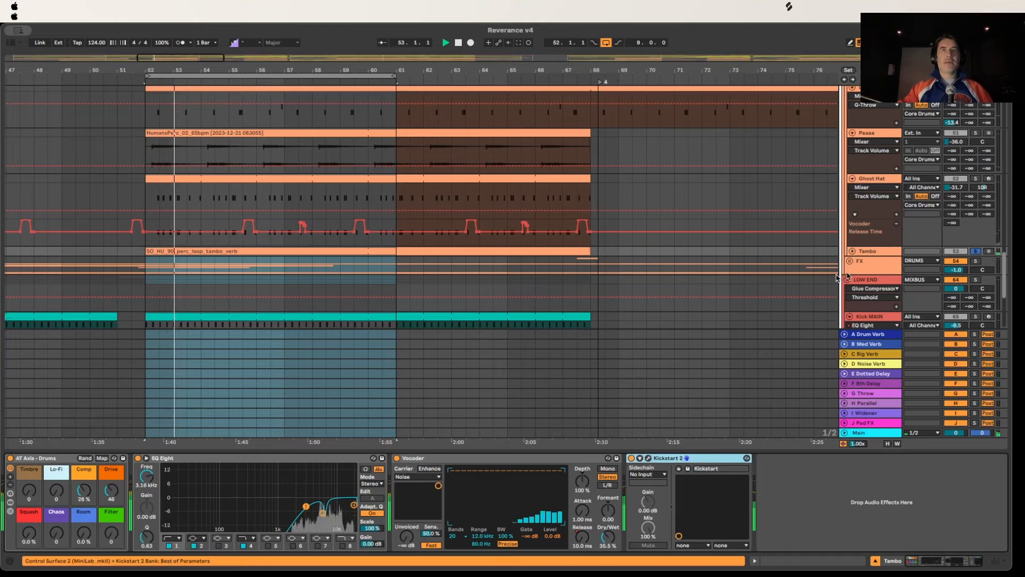
{"action": "scroll", "coordinate": [837, 278], "scroll_direction": "down", "scroll_amount": 2}
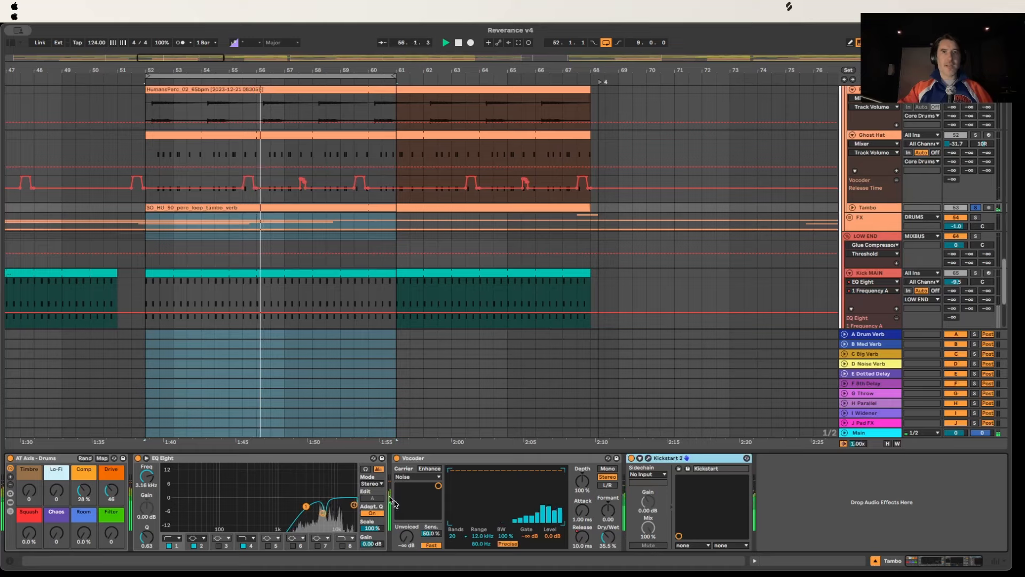
{"action": "left_click", "coordinate": [976, 207]}
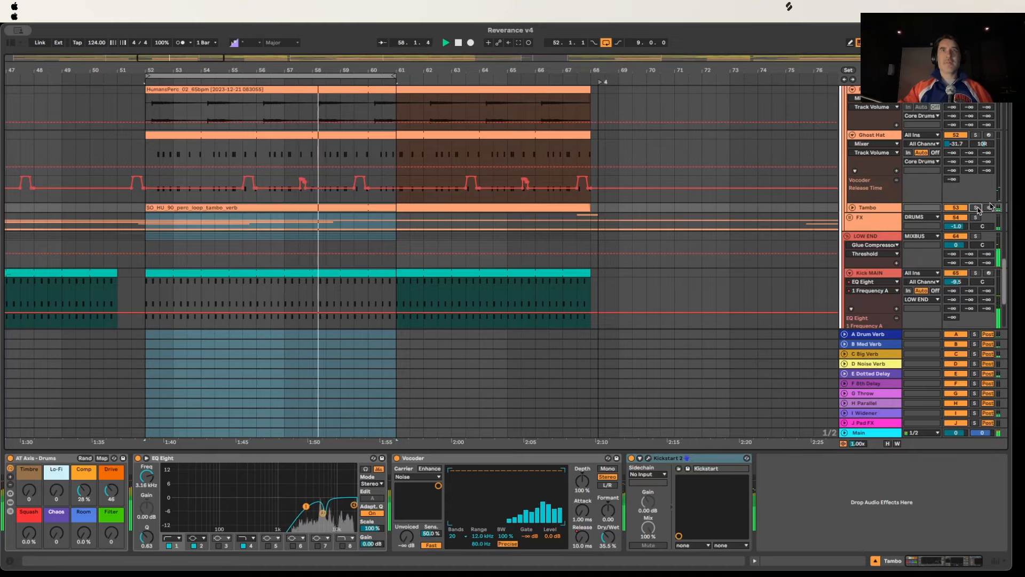
Step: Stop playback, unfold the FX group below the Tambo track, and display the effect chain of its Transition Clap track
{"action": "scroll", "coordinate": [908, 208], "scroll_direction": "down", "scroll_amount": 1}
{"action": "left_click", "coordinate": [891, 217]}
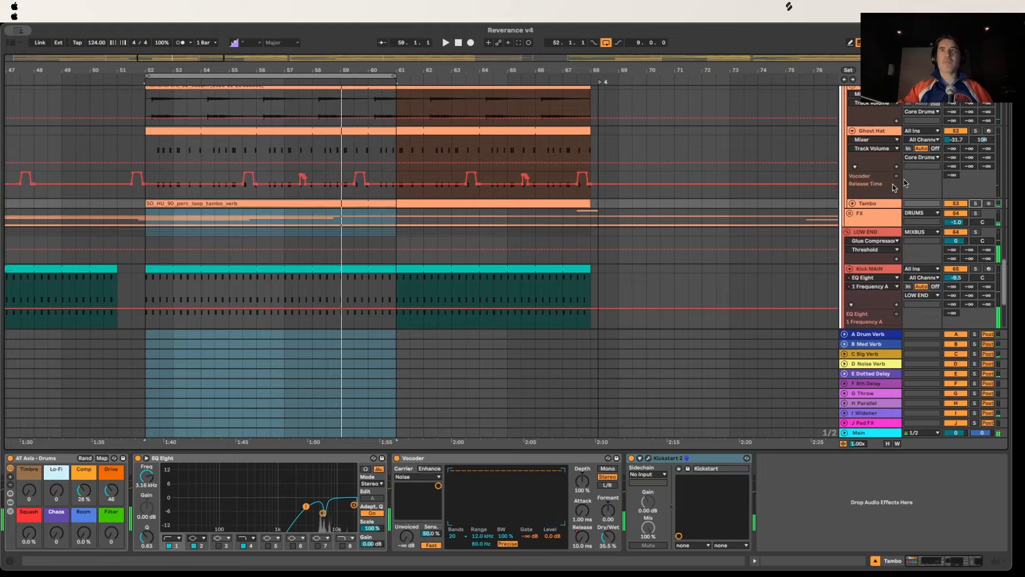
{"action": "scroll", "coordinate": [890, 162], "scroll_direction": "down", "scroll_amount": 2}
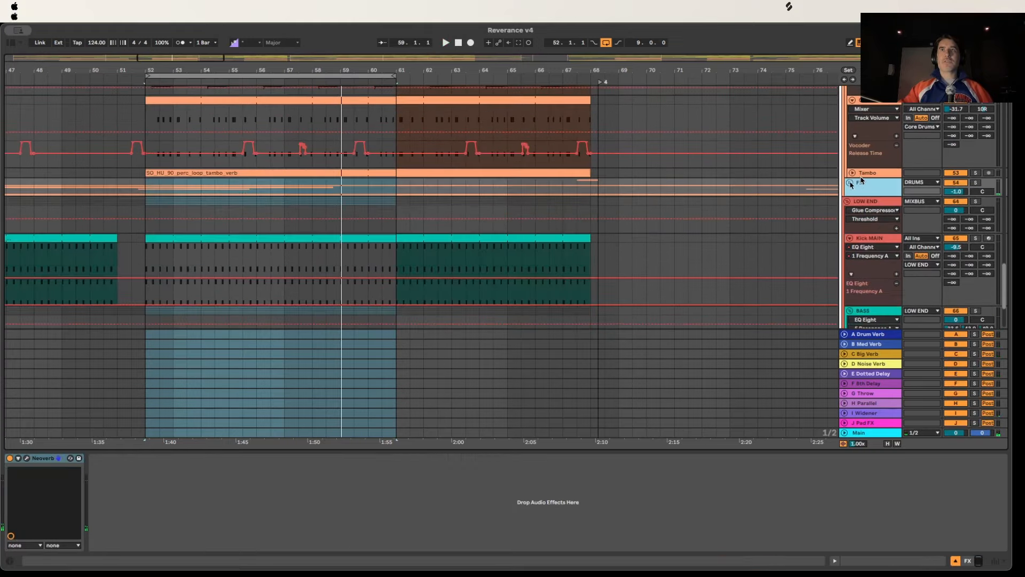
{"action": "left_click", "coordinate": [851, 184]}
{"action": "scroll", "coordinate": [879, 170], "scroll_direction": "down", "scroll_amount": 3}
{"action": "left_click", "coordinate": [886, 149]}
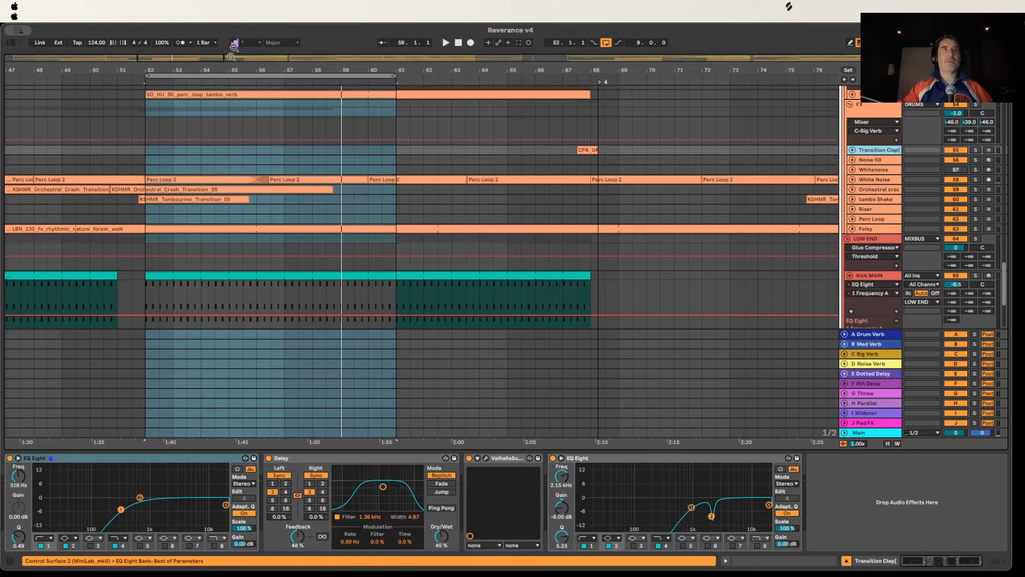
Step: Show more of the arrangement timeline, and unfold the White Noise track in the FX group to display its effect chain
{"action": "left_click_drag", "start_coordinate": [208, 57], "coordinate": [208, 33]}
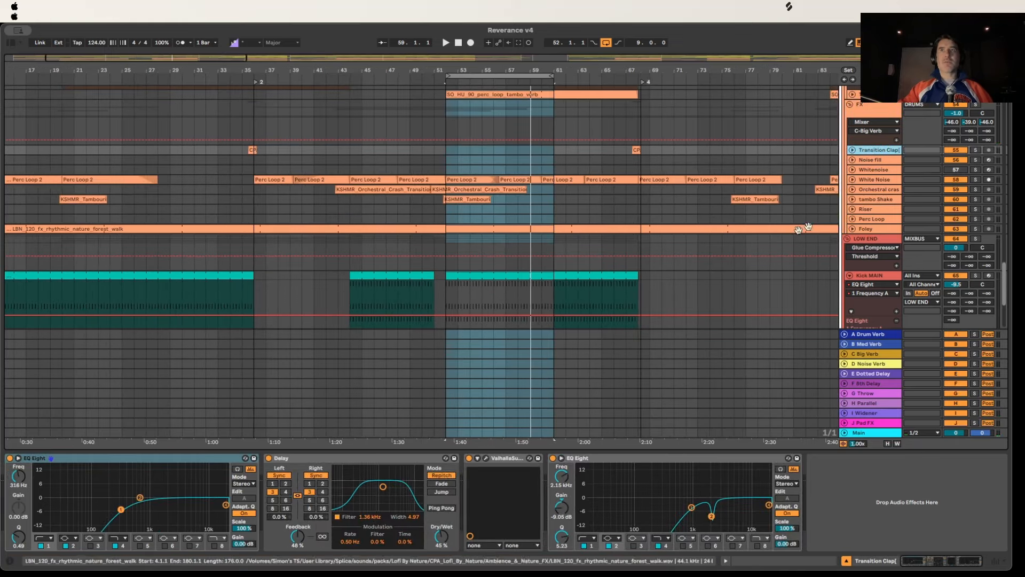
{"action": "double_click", "coordinate": [878, 180]}
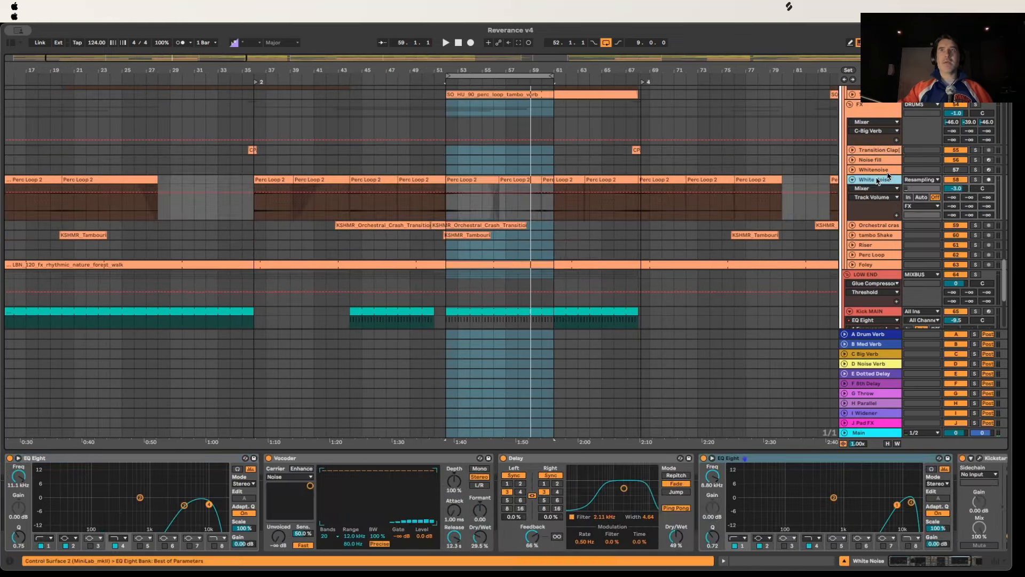
Step: Solo the White Noise track in the FX group and play its Perc Loop 2 clip leading up to bar 52
{"action": "left_click", "coordinate": [422, 177]}
{"action": "left_click", "coordinate": [977, 180]}
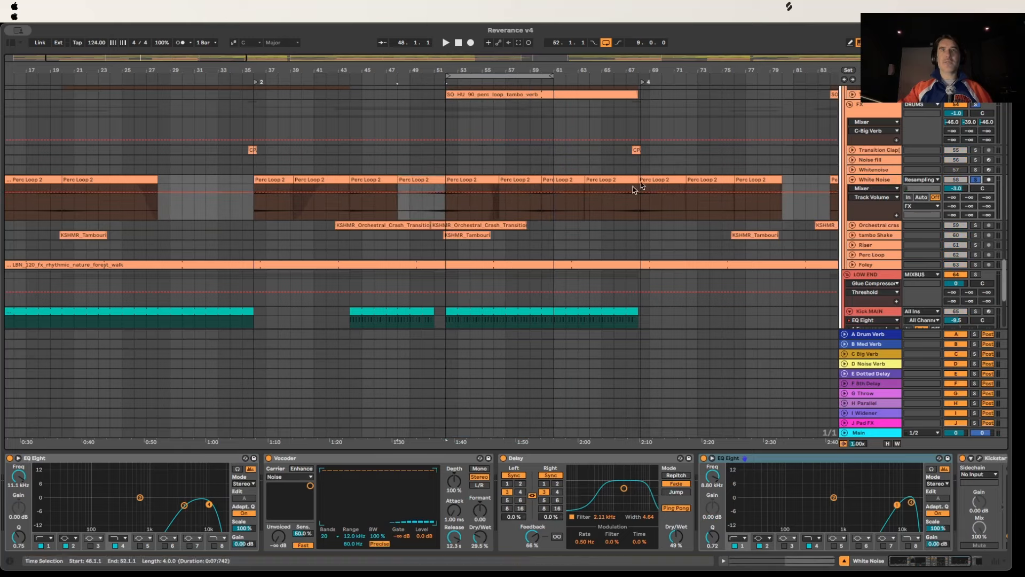
{"action": "key", "text": "space"}
{"action": "left_click", "coordinate": [439, 72]}
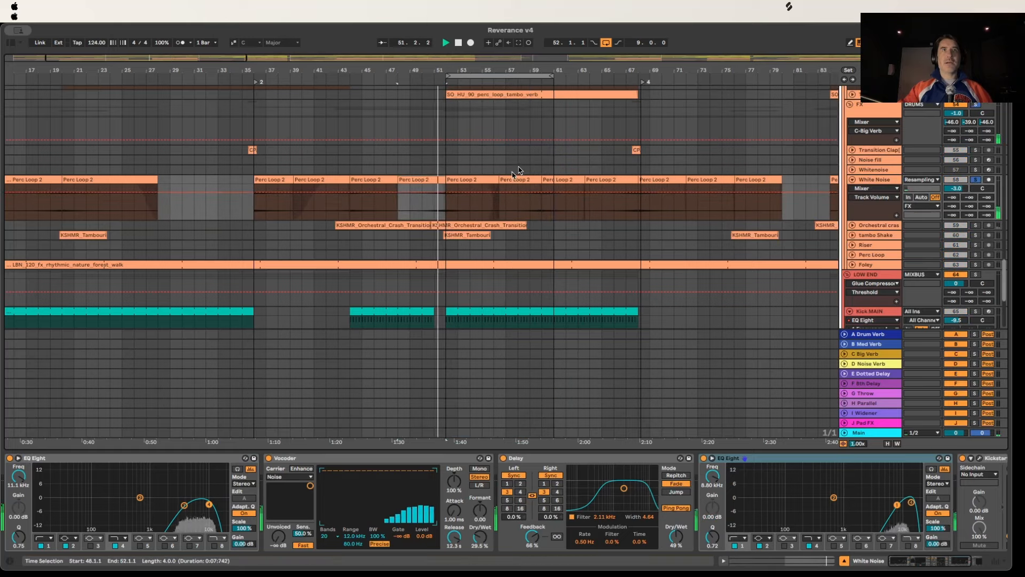
Step: Stop playback and examine the Whitenoise track's device chain, from the hi-hat sample through EQ Eight, Vocoder, Delay and Reverb to Kickstart 2
{"action": "left_click", "coordinate": [880, 169]}
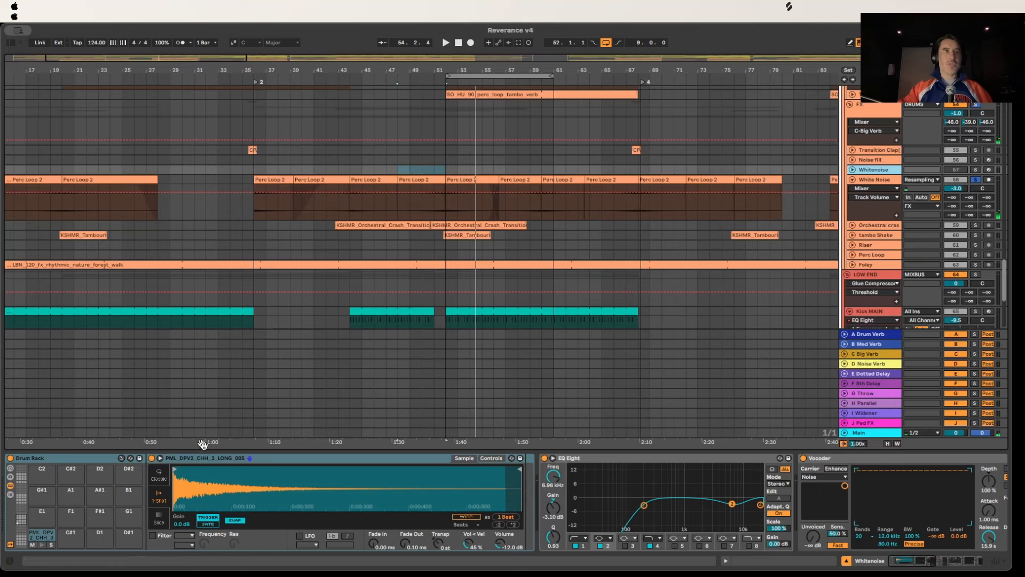
{"action": "left_click", "coordinate": [214, 460]}
{"action": "scroll", "coordinate": [632, 494], "scroll_direction": "right", "scroll_amount": 3}
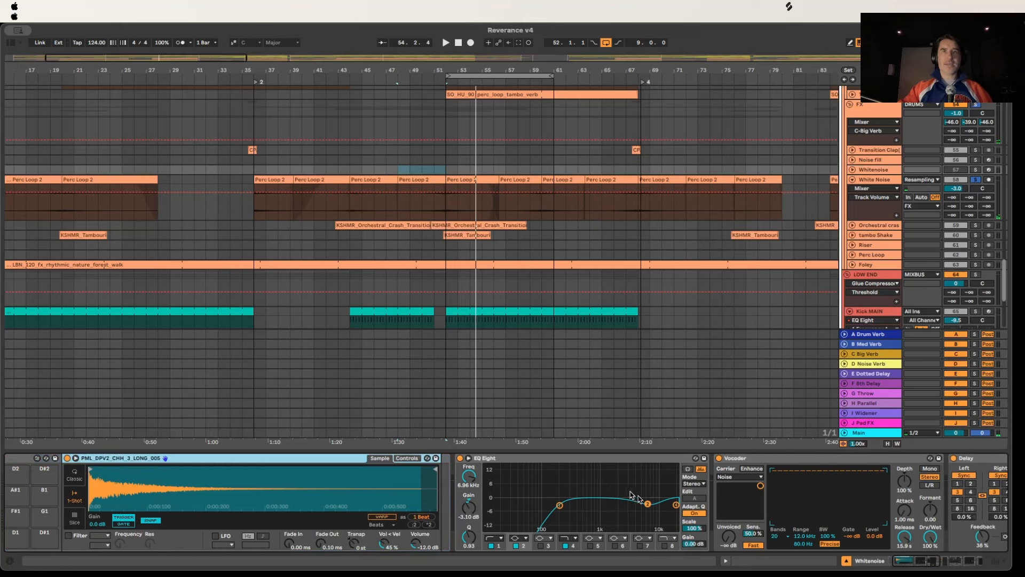
{"action": "left_click", "coordinate": [605, 460]}
{"action": "scroll", "coordinate": [649, 499], "scroll_direction": "right", "scroll_amount": 2}
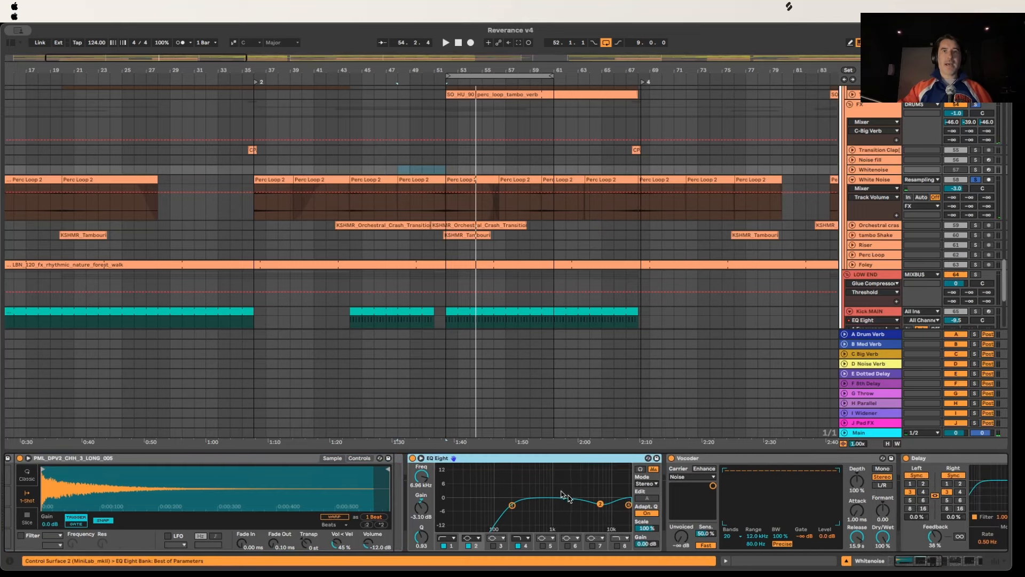
{"action": "scroll", "coordinate": [568, 498], "scroll_direction": "right", "scroll_amount": 2}
{"action": "left_click", "coordinate": [641, 459]}
{"action": "scroll", "coordinate": [742, 522], "scroll_direction": "right", "scroll_amount": 3}
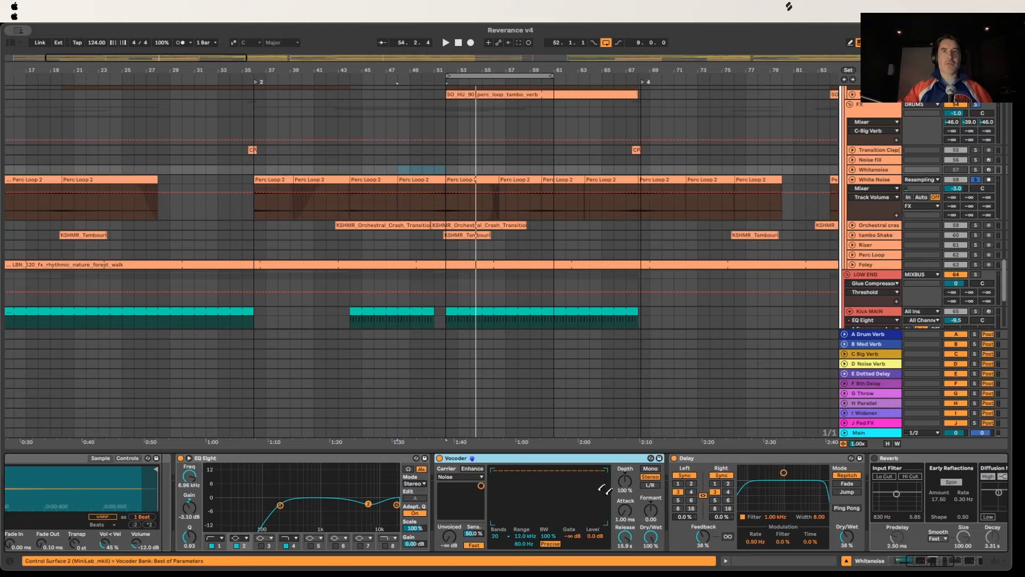
{"action": "scroll", "coordinate": [605, 489], "scroll_direction": "right", "scroll_amount": 5}
{"action": "scroll", "coordinate": [575, 478], "scroll_direction": "right", "scroll_amount": 6}
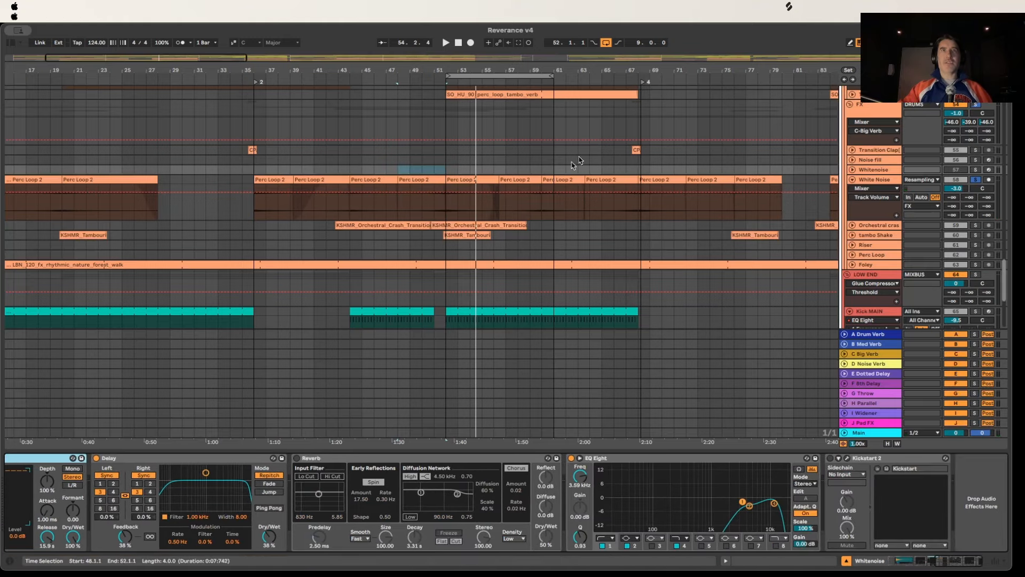
Step: Examine the waveforms of the White Noise clips on either side of bar 52, play that transition, and release the track's solo
{"action": "left_click", "coordinate": [473, 176]}
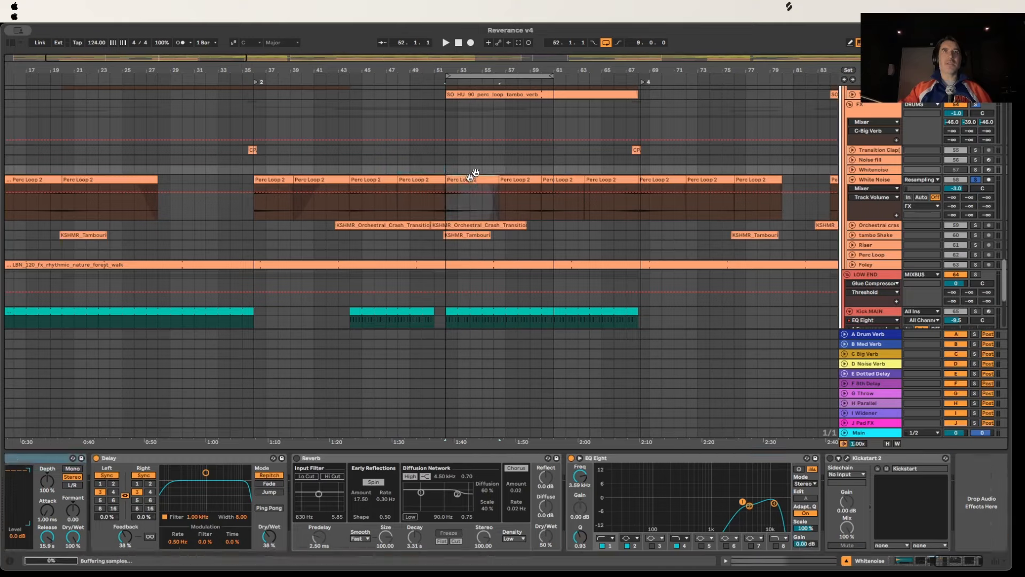
{"action": "double_click", "coordinate": [439, 176]}
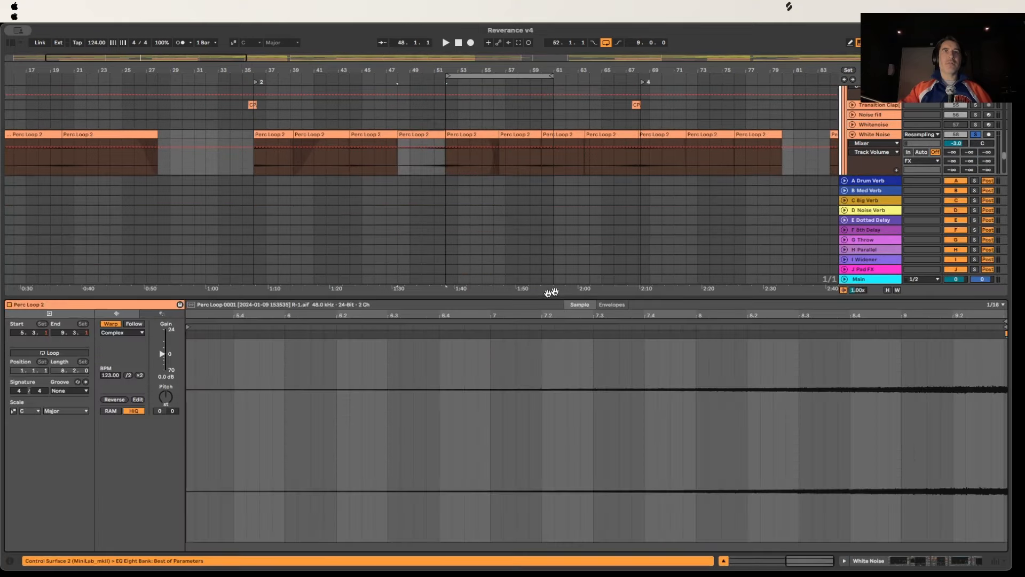
{"action": "left_click", "coordinate": [483, 133]}
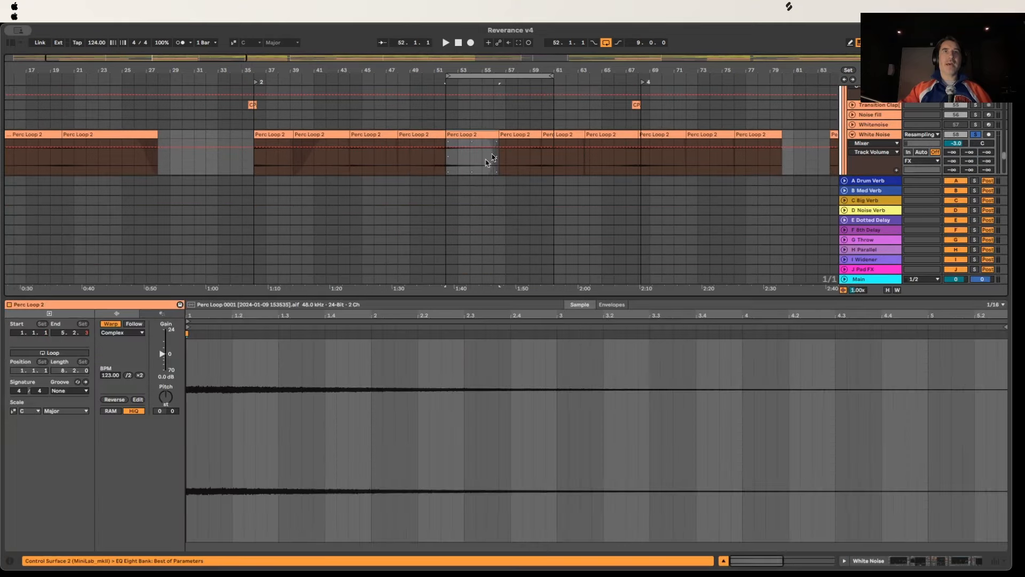
{"action": "left_click", "coordinate": [725, 562]}
{"action": "key", "text": "space"}
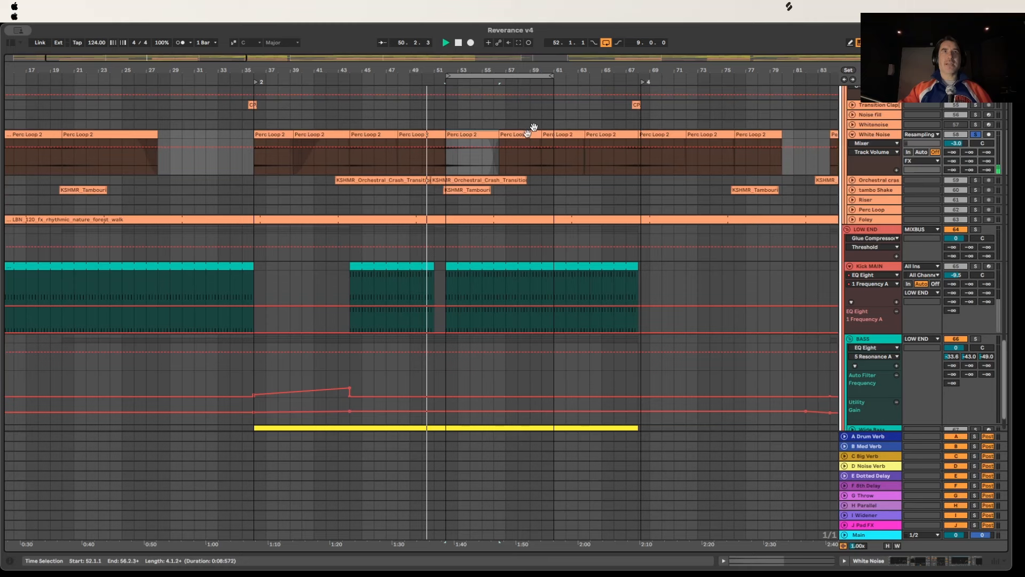
{"action": "left_click", "coordinate": [975, 134]}
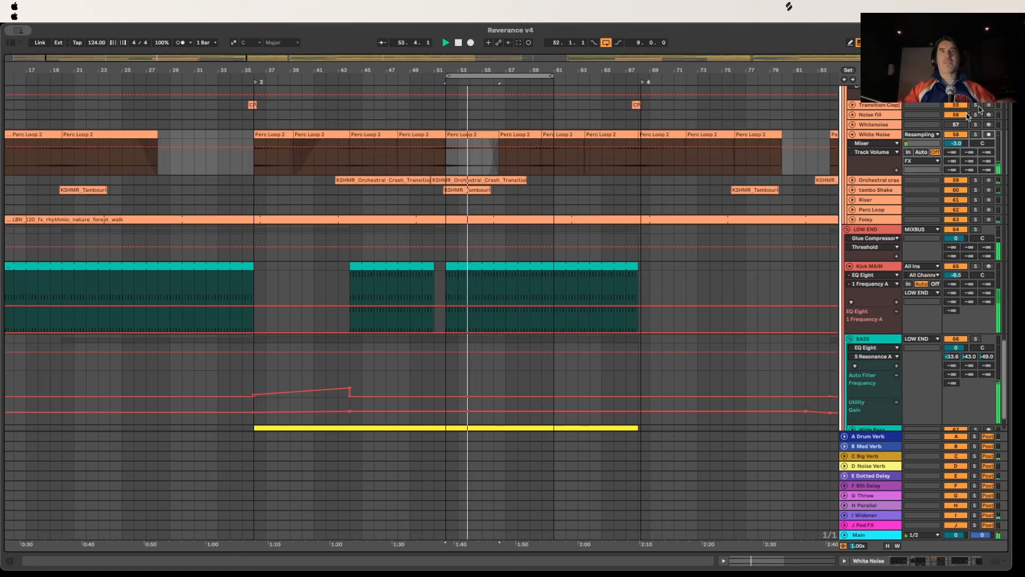
Step: Unfold the Orchestral crash track and audition its first crash transition clip in solo
{"action": "left_click", "coordinate": [854, 180]}
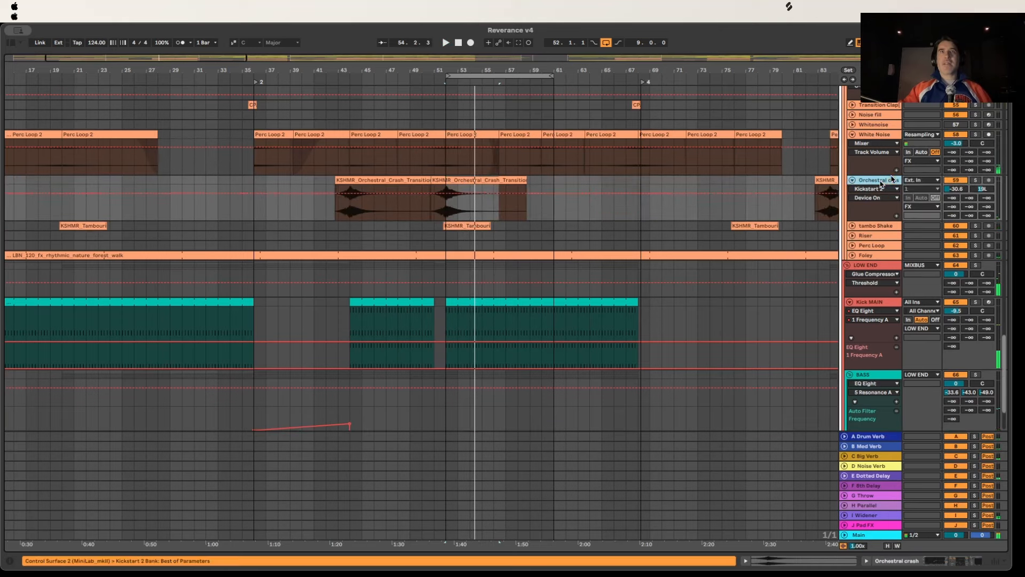
{"action": "left_click", "coordinate": [364, 177]}
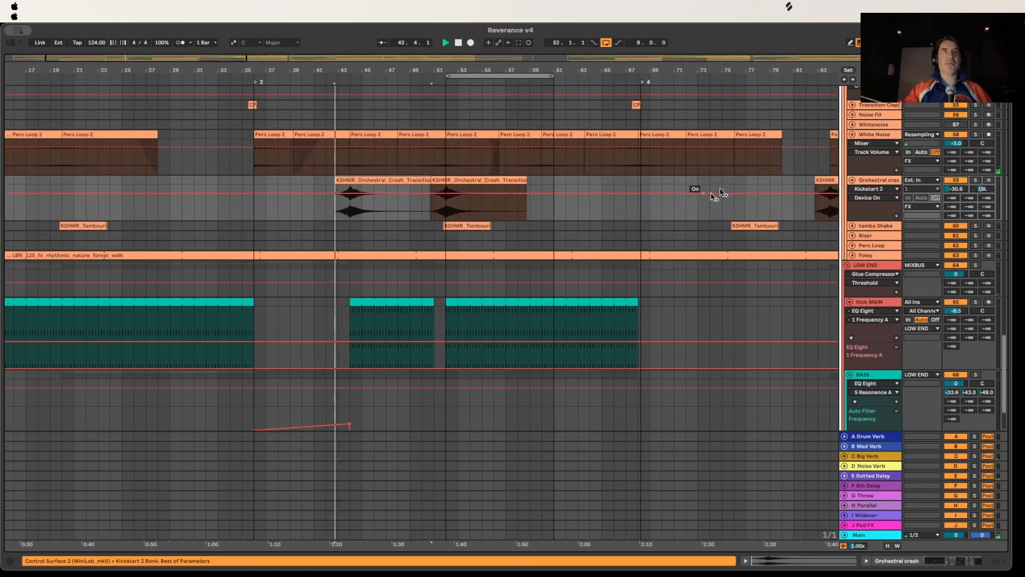
{"action": "left_click", "coordinate": [976, 180]}
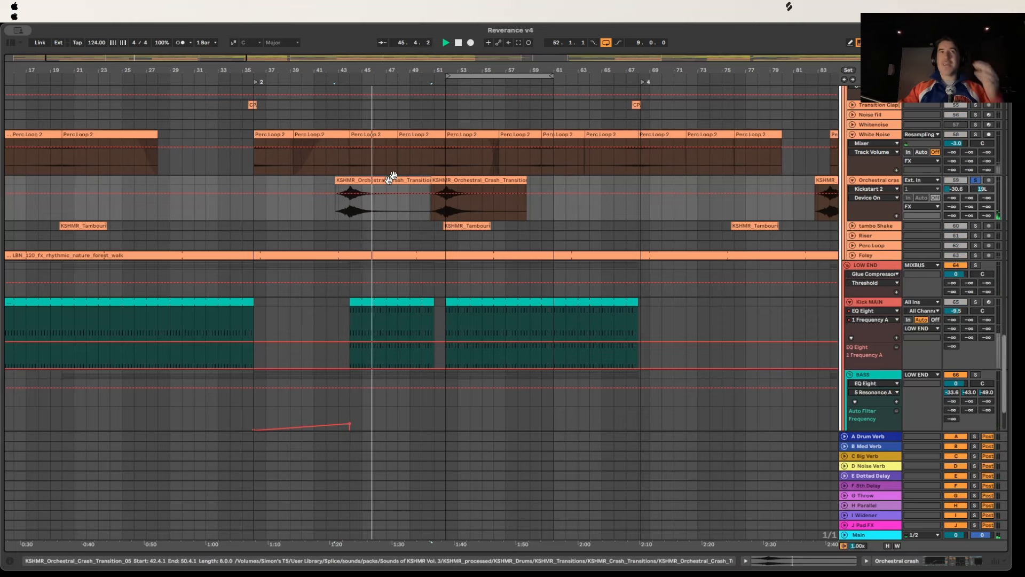
{"action": "left_click", "coordinate": [424, 178]}
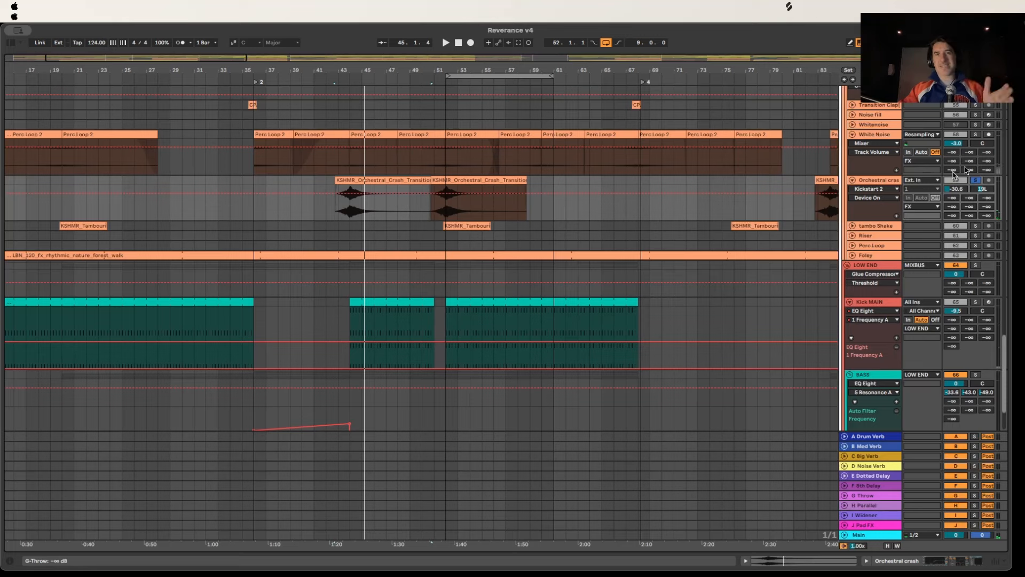
Step: Unfold the tambo Shake track, audition its tambourine clip around bar 52 in solo, and display its effect chain
{"action": "left_click", "coordinate": [484, 221]}
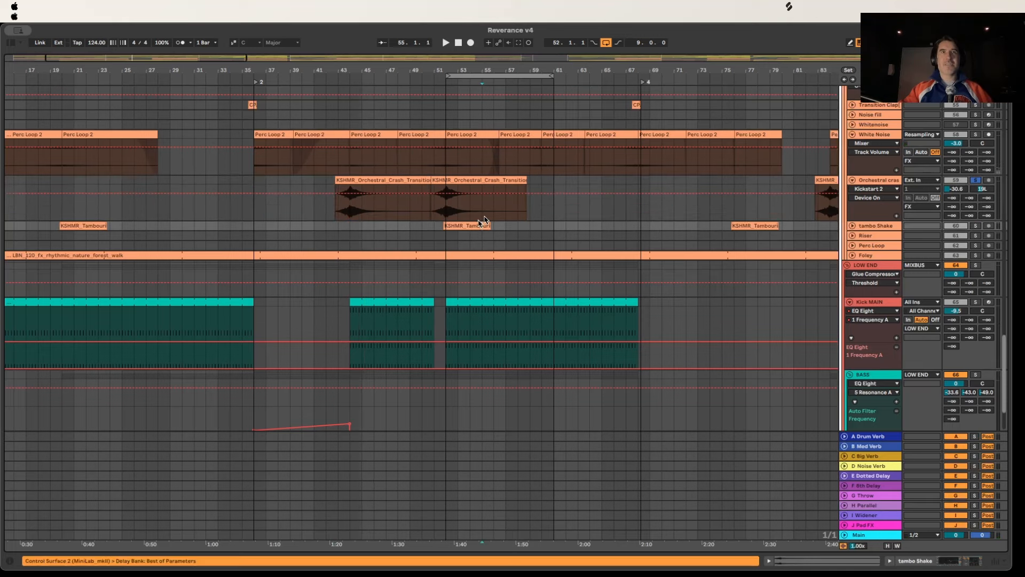
{"action": "left_click", "coordinate": [853, 225]}
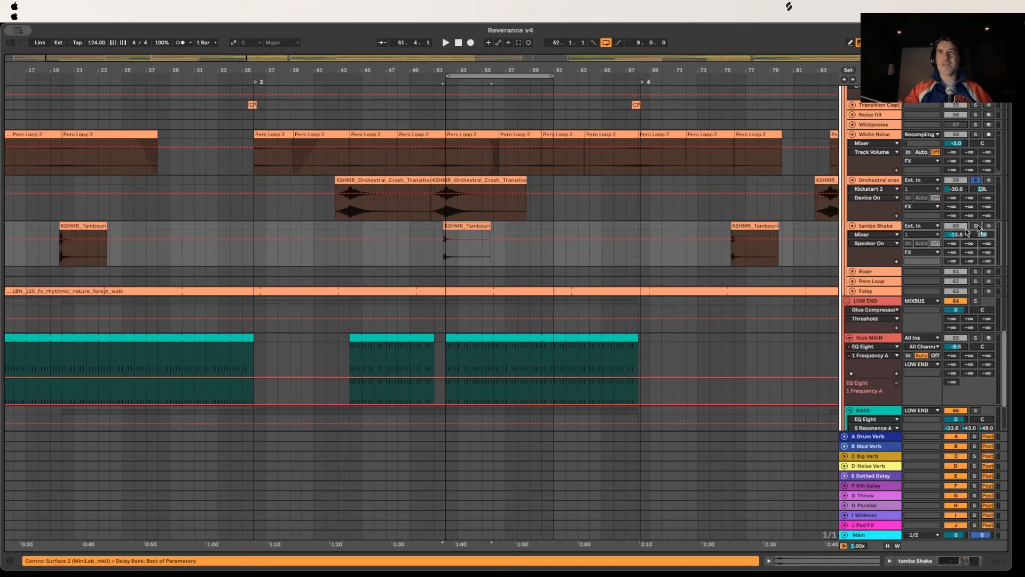
{"action": "key", "text": "space"}
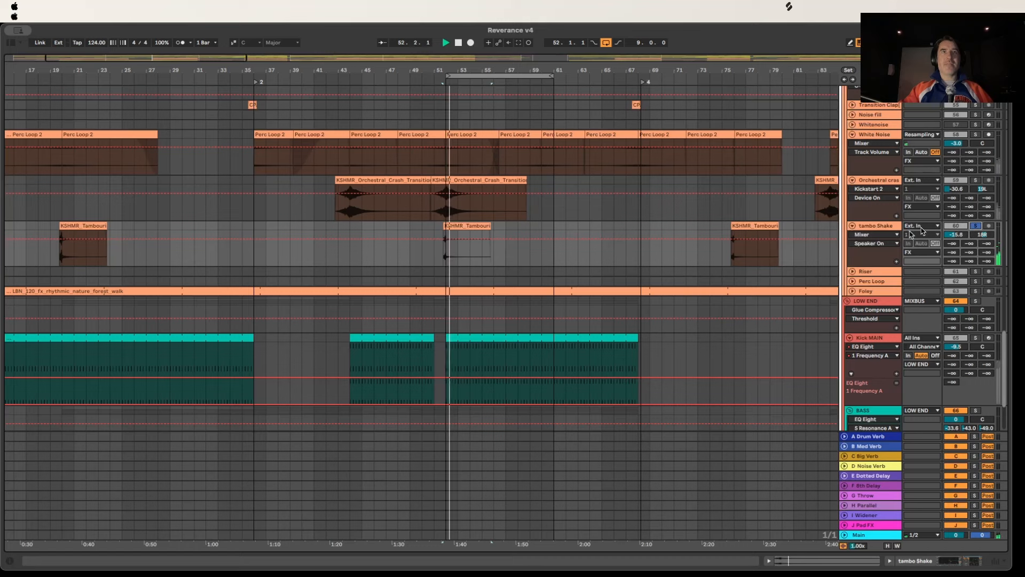
{"action": "double_click", "coordinate": [892, 222]}
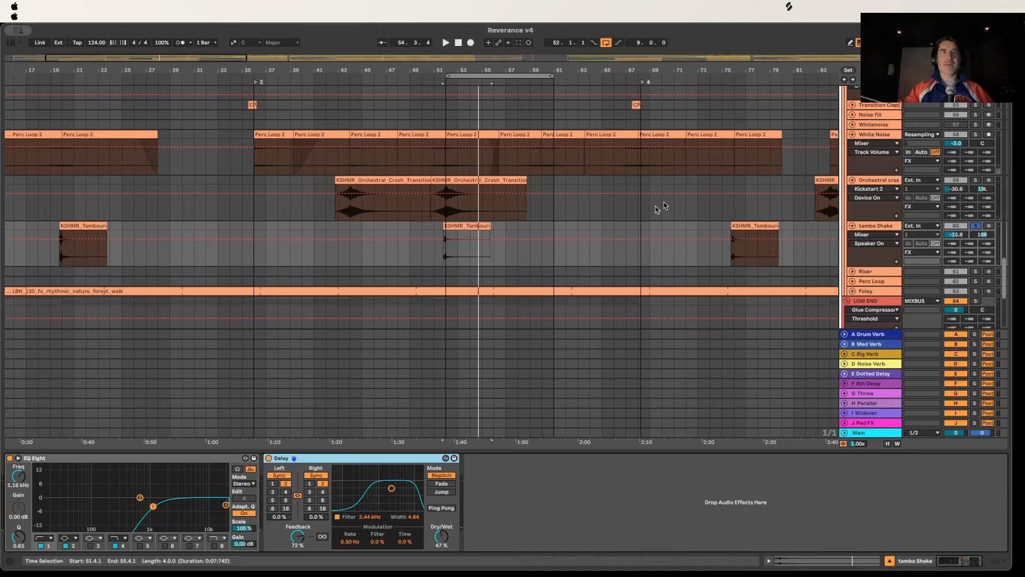
Step: Unfold the Foley track, audition its nature forest walk clip in solo from the start of the arrangement, and release the solo
{"action": "scroll", "coordinate": [665, 205], "scroll_direction": "down", "scroll_amount": 5}
{"action": "left_click", "coordinate": [853, 187]}
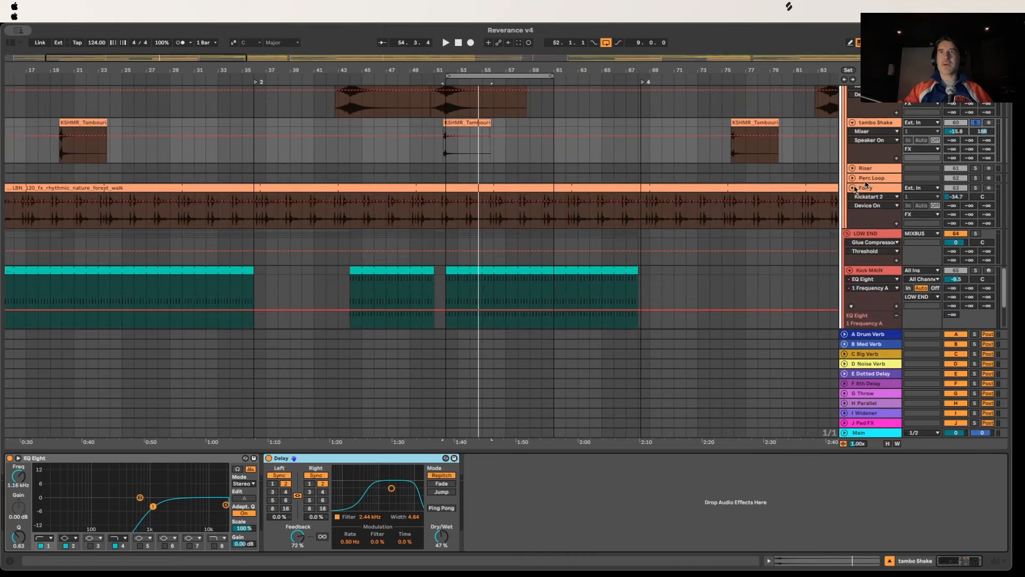
{"action": "left_click", "coordinate": [977, 188]}
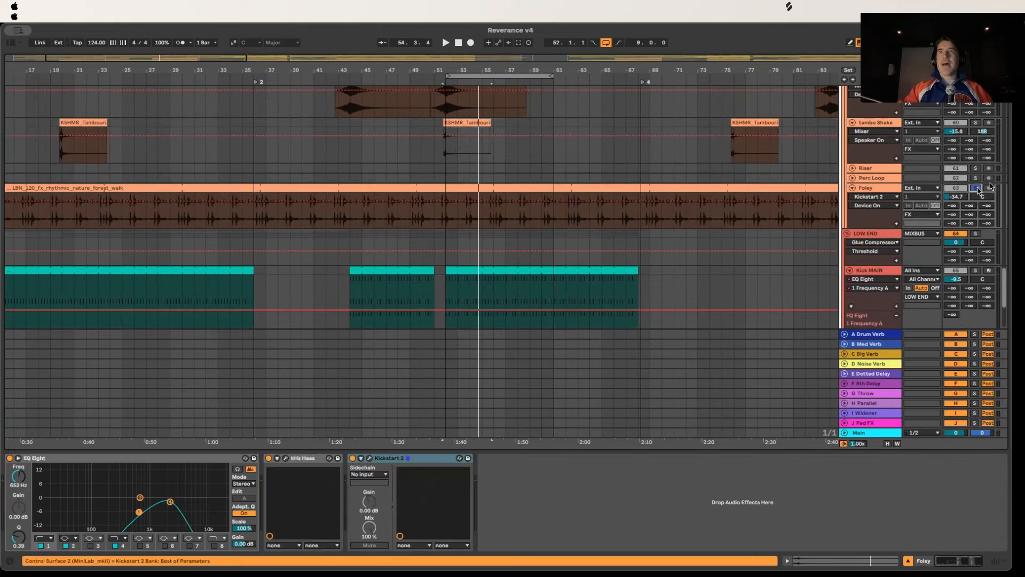
{"action": "left_click", "coordinate": [524, 187]}
{"action": "key", "text": "space"}
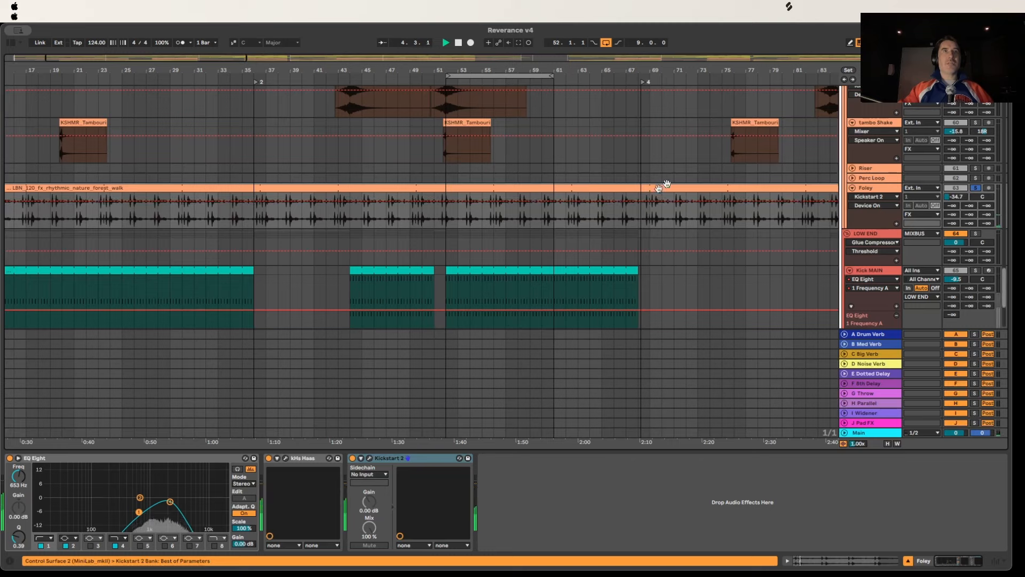
{"action": "left_click_drag", "start_coordinate": [232, 58], "coordinate": [232, 22]}
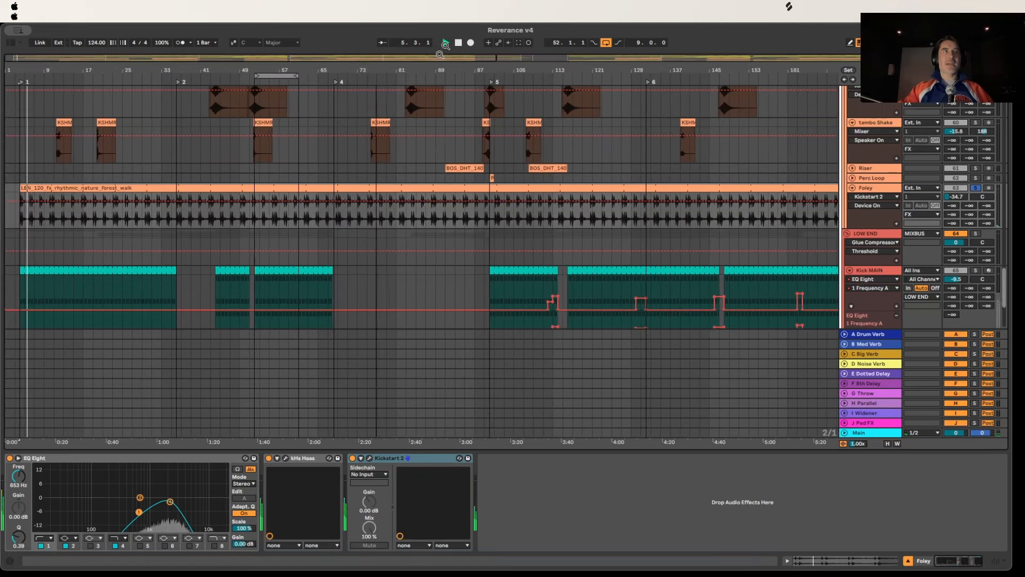
{"action": "left_click", "coordinate": [975, 188]}
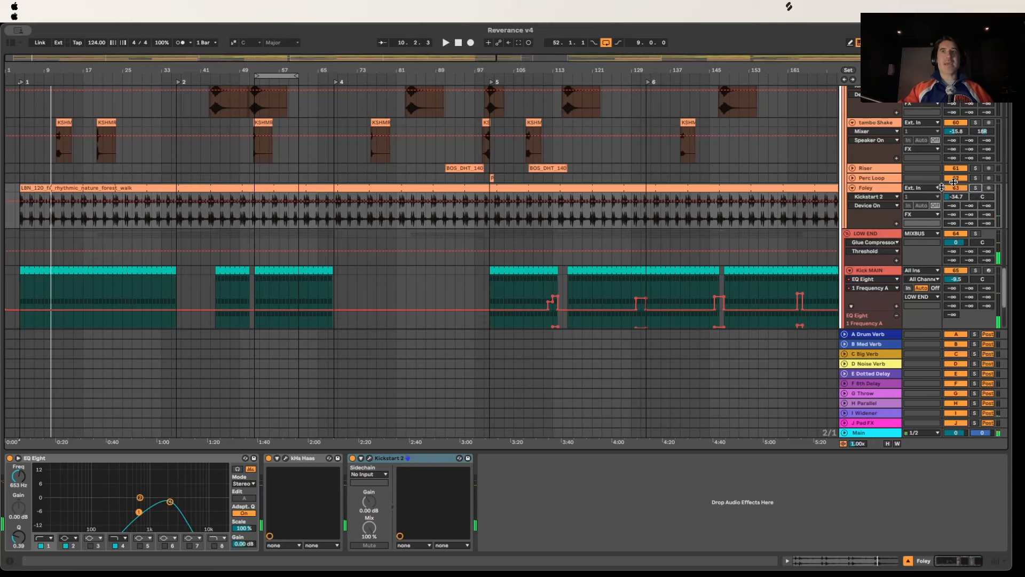
Step: Play the looped section starting at bar 52 with the full mix while reviewing the FX tracks, and stop playback
{"action": "left_click", "coordinate": [286, 75]}
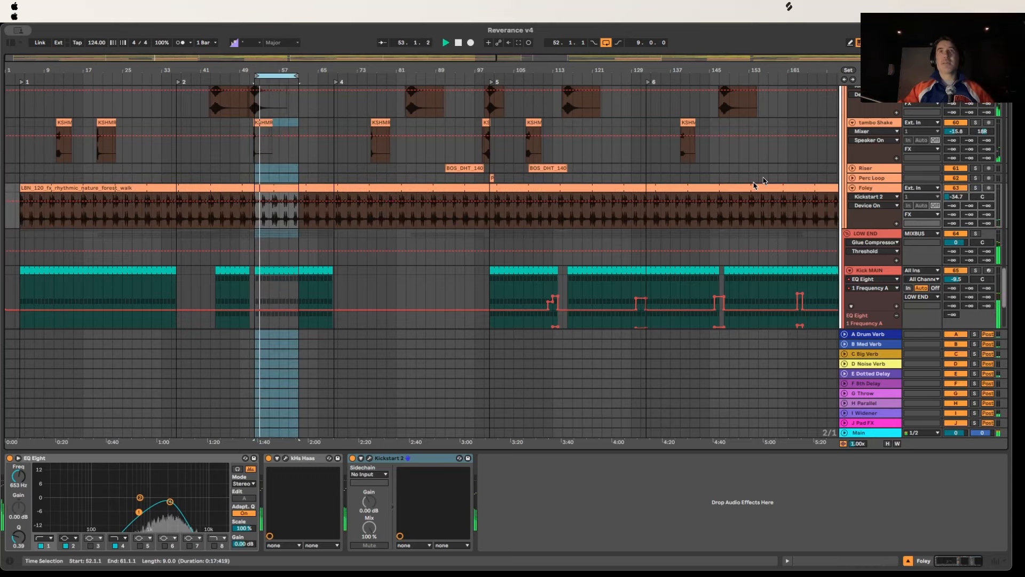
{"action": "scroll", "coordinate": [885, 223], "scroll_direction": "up", "scroll_amount": 5}
{"action": "scroll", "coordinate": [885, 223], "scroll_direction": "up", "scroll_amount": 2}
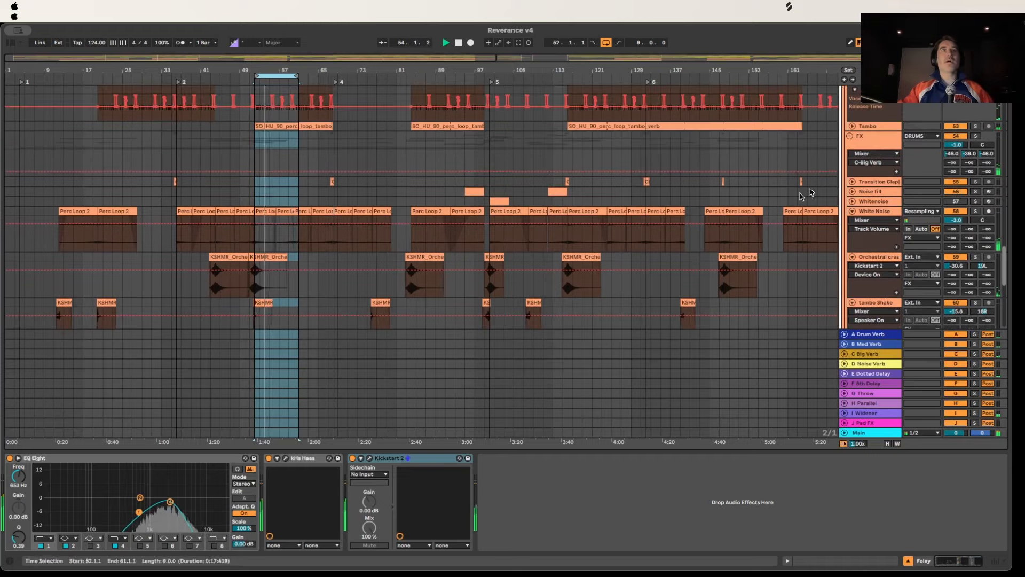
{"action": "left_click", "coordinate": [460, 43]}
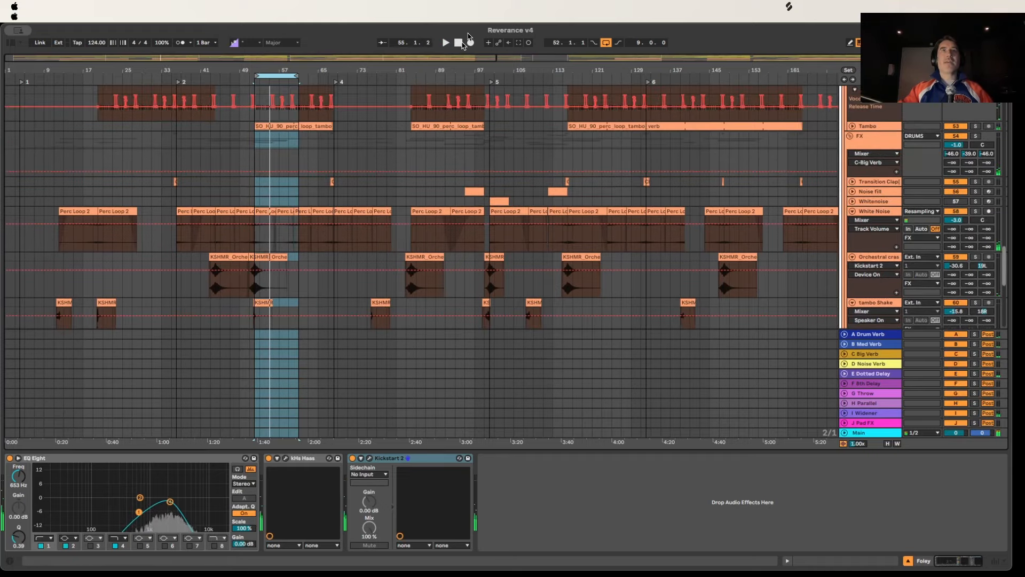
Step: Go back up to the Core Drums group, display its effect chain, and examine its EQ Eight and Audio Effect Rack
{"action": "scroll", "coordinate": [887, 179], "scroll_direction": "up", "scroll_amount": 8}
{"action": "scroll", "coordinate": [886, 179], "scroll_direction": "up", "scroll_amount": 8}
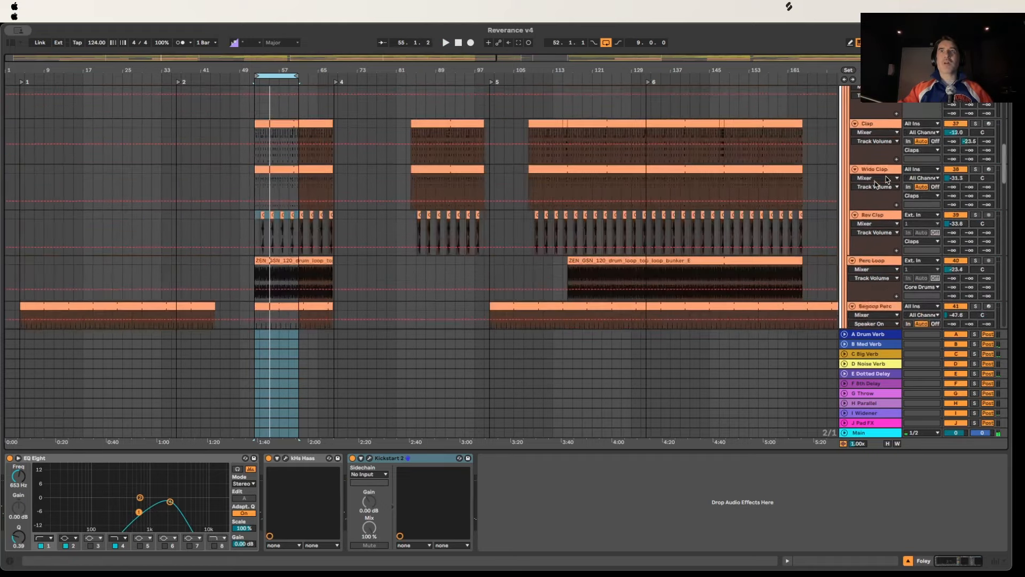
{"action": "left_click", "coordinate": [884, 166]}
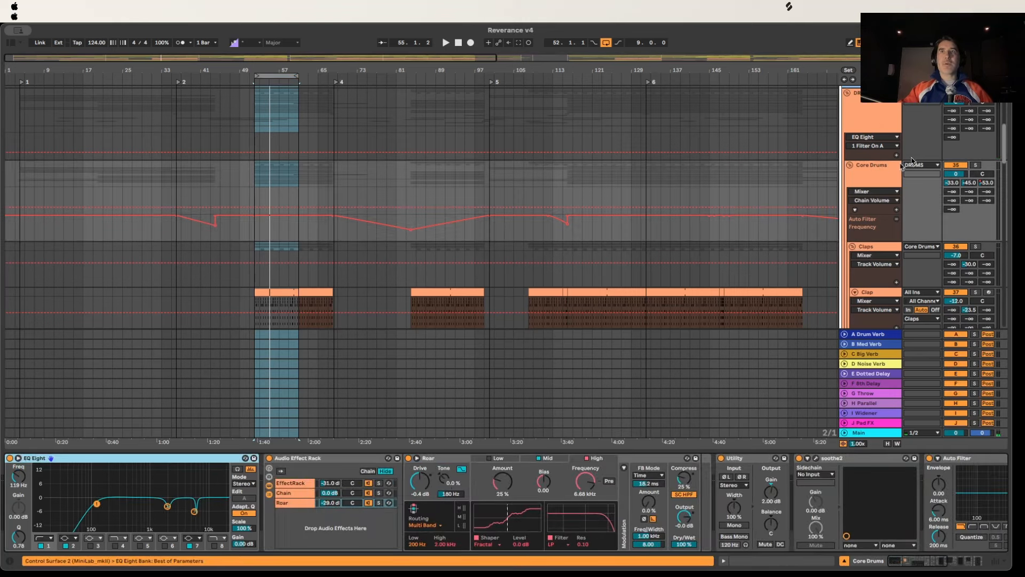
{"action": "left_click", "coordinate": [874, 166]}
{"action": "scroll", "coordinate": [262, 500], "scroll_direction": "right", "scroll_amount": 3}
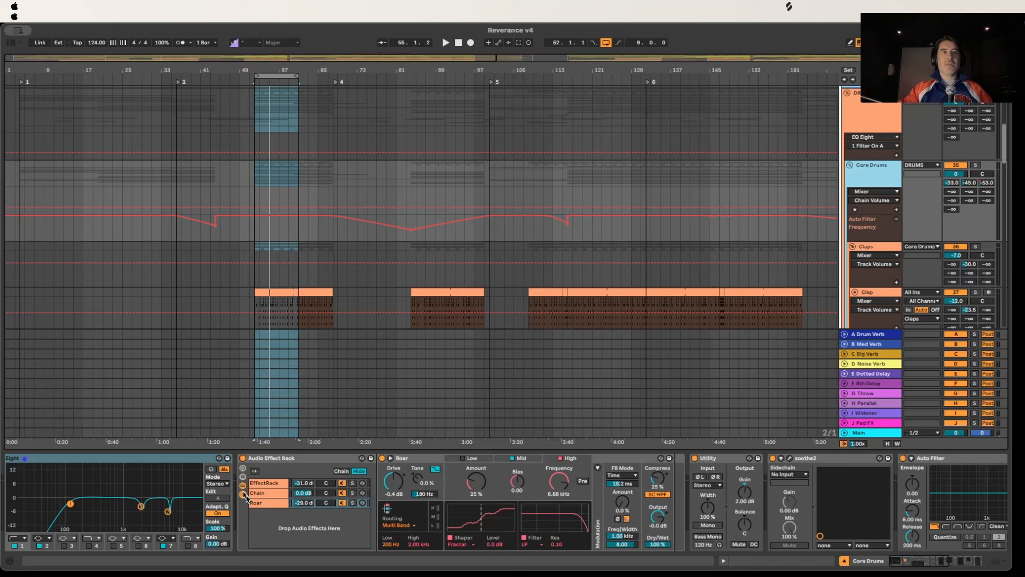
{"action": "scroll", "coordinate": [206, 469], "scroll_direction": "right", "scroll_amount": 3}
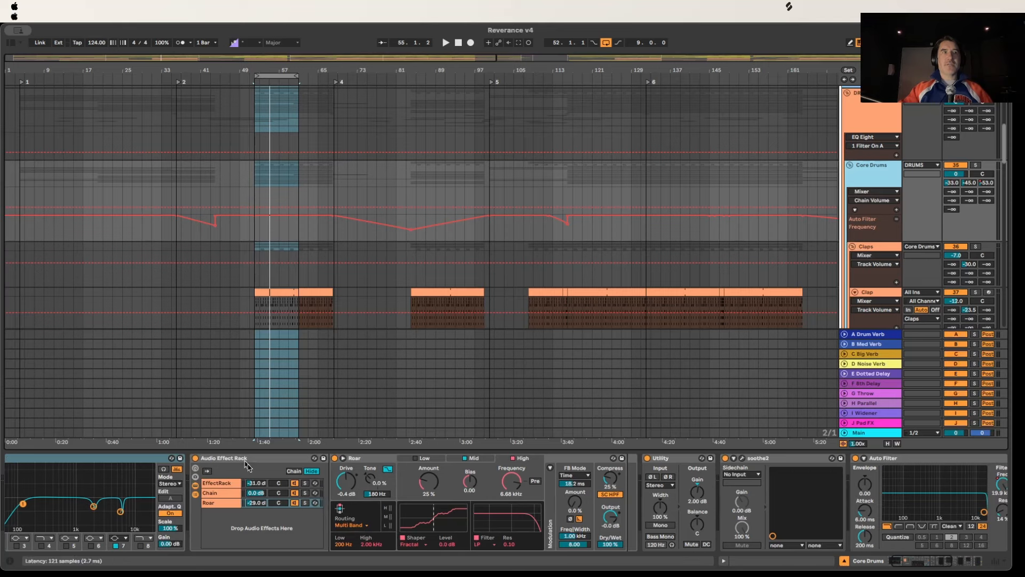
Step: Open the EffectRack plug-in from the Core Drums rack's EffectRack chain and examine its Decapitator and Devil-Loc modules
{"action": "left_click", "coordinate": [227, 484]}
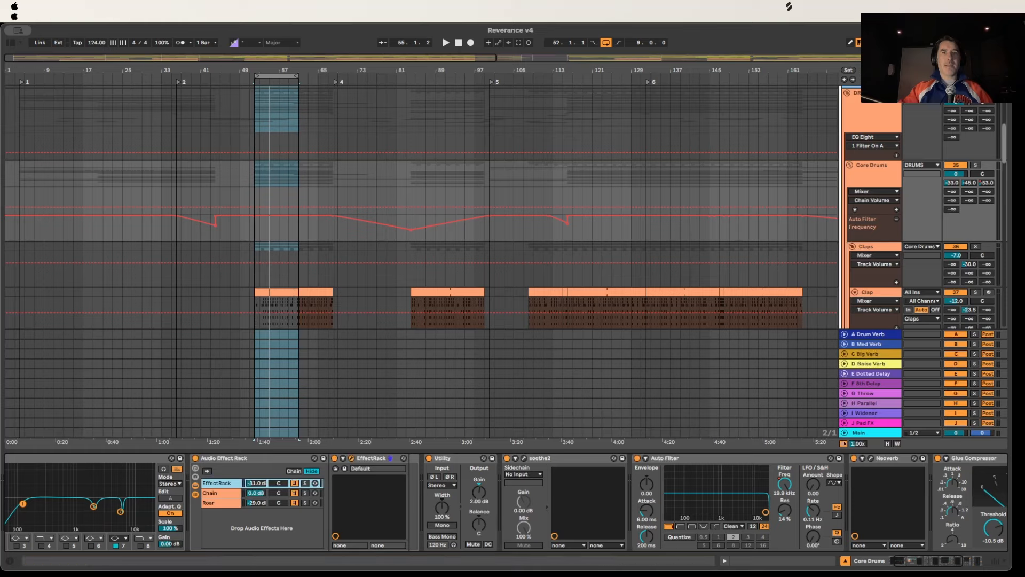
{"action": "left_click_drag", "start_coordinate": [439, 325], "coordinate": [581, 50]}
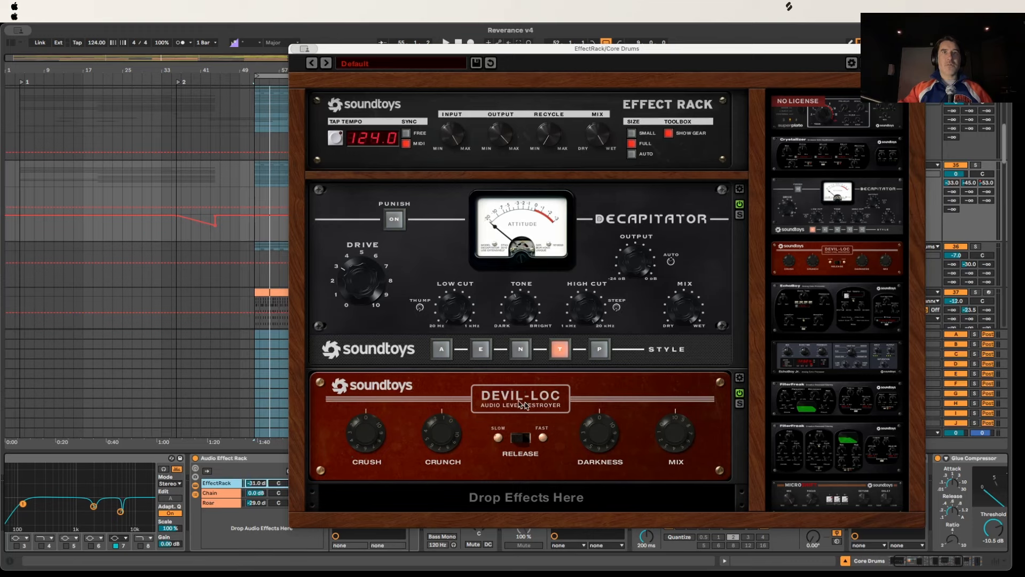
{"action": "left_click_drag", "start_coordinate": [544, 47], "coordinate": [616, 35]}
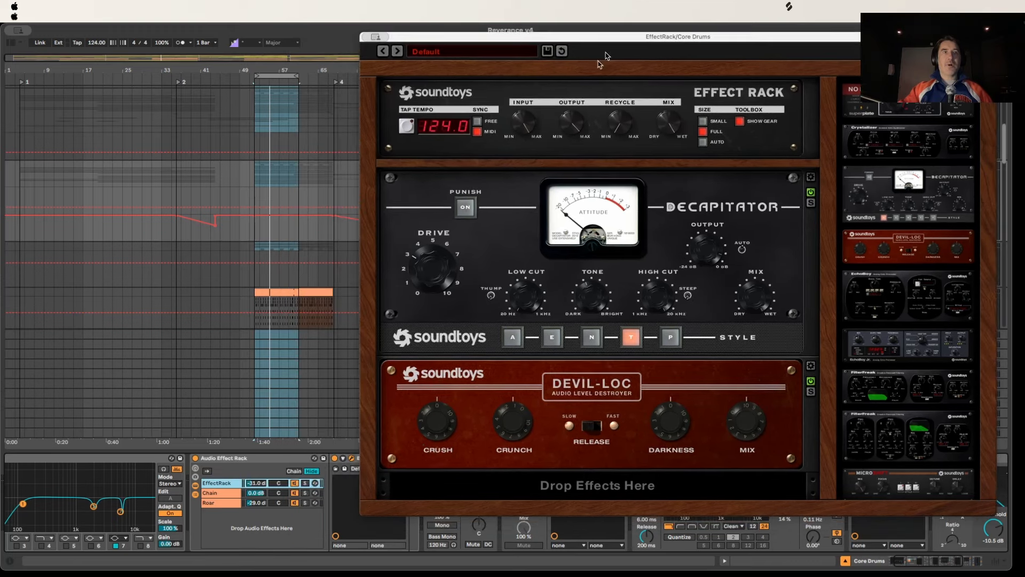
Step: Play the loop with the Core Drums group soloed, keeping the EffectRack window clear of the mixer and rack chains
{"action": "left_click", "coordinate": [305, 483]}
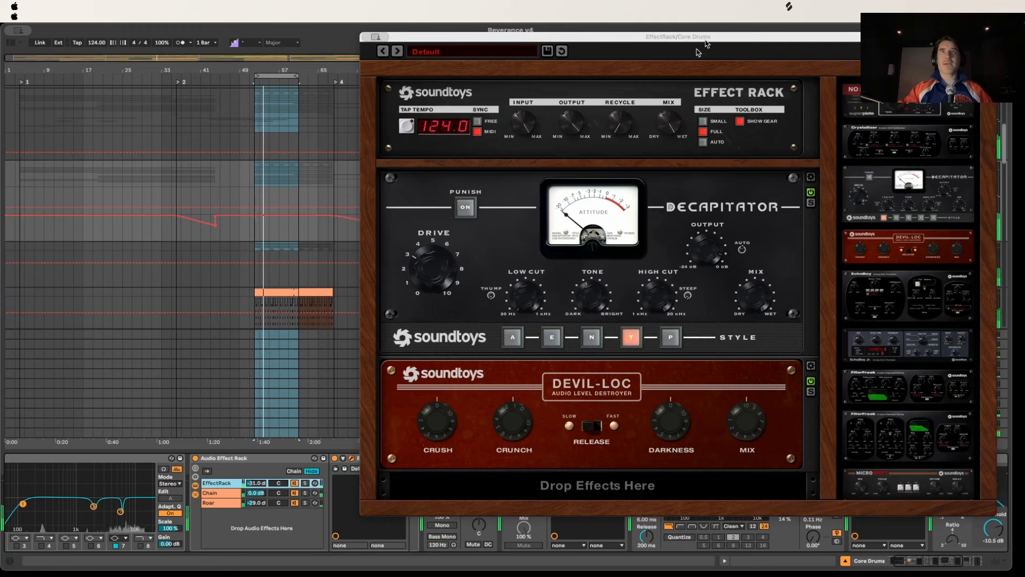
{"action": "left_click_drag", "start_coordinate": [705, 39], "coordinate": [400, 30]}
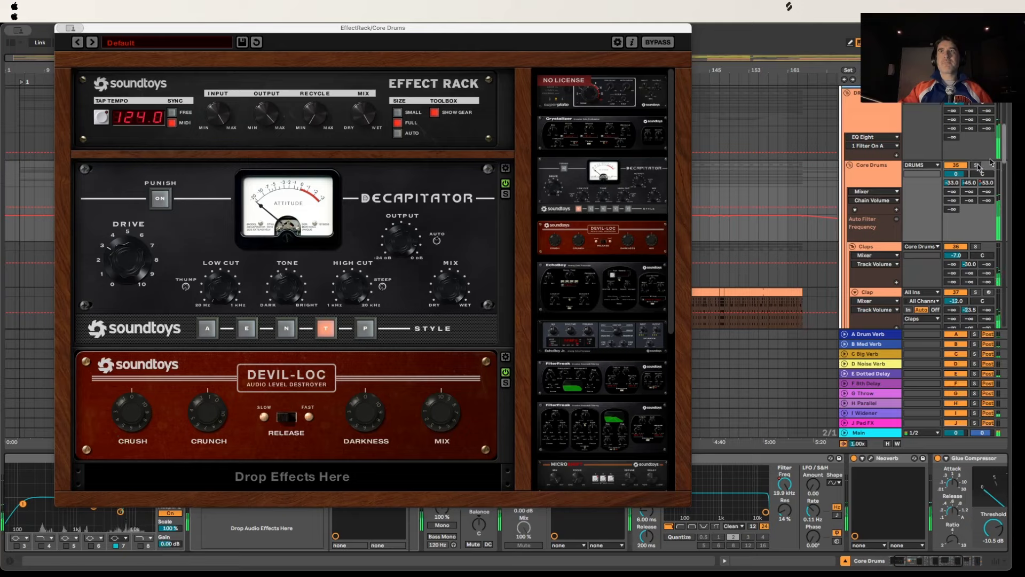
{"action": "left_click", "coordinate": [976, 165]}
{"action": "left_click_drag", "start_coordinate": [268, 25], "coordinate": [527, 44]}
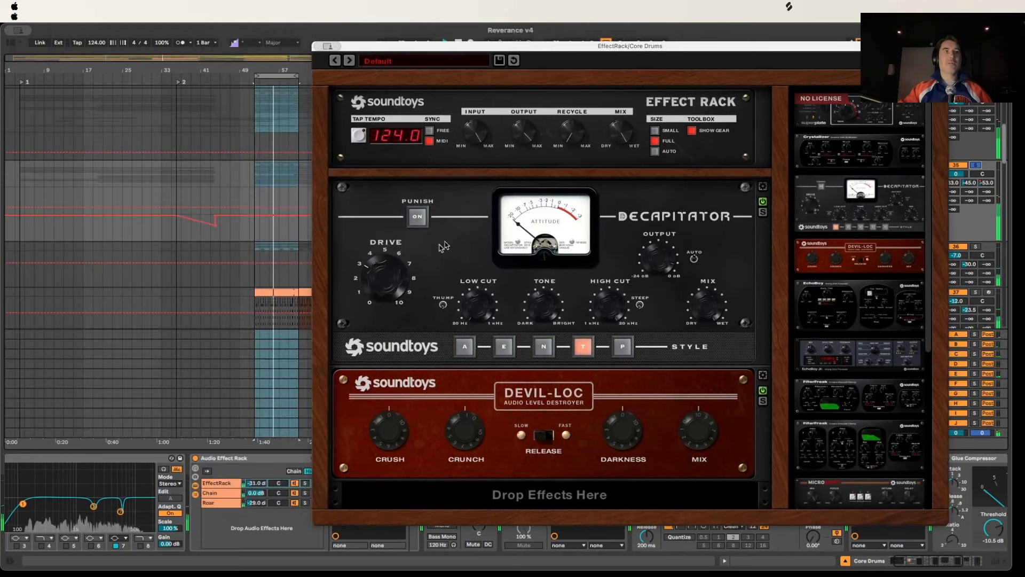
Step: Audition the rack's EffectRack chain in solo and against the other chains, and close its plug-in window
{"action": "left_click", "coordinate": [305, 483]}
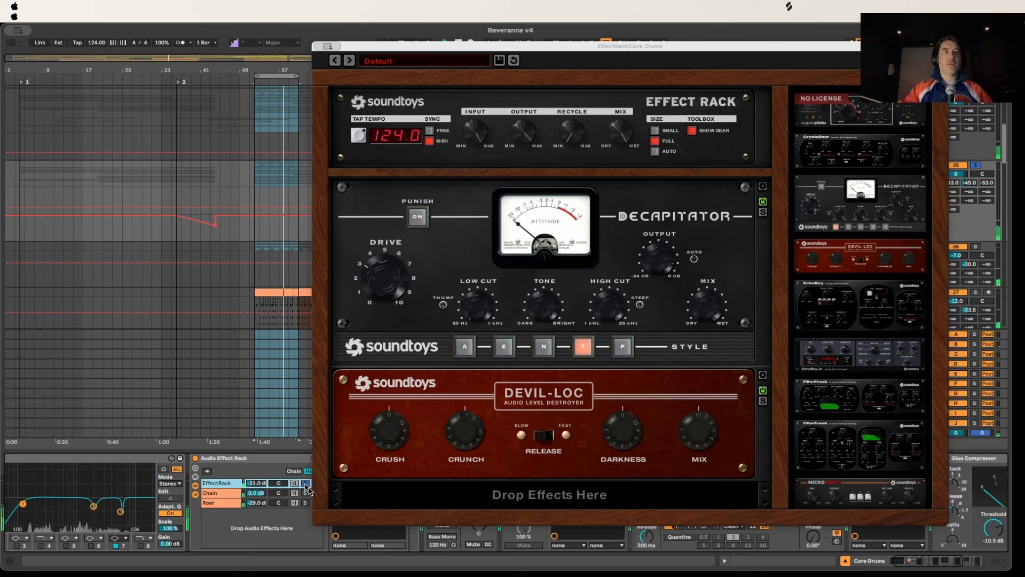
{"action": "left_click", "coordinate": [305, 484]}
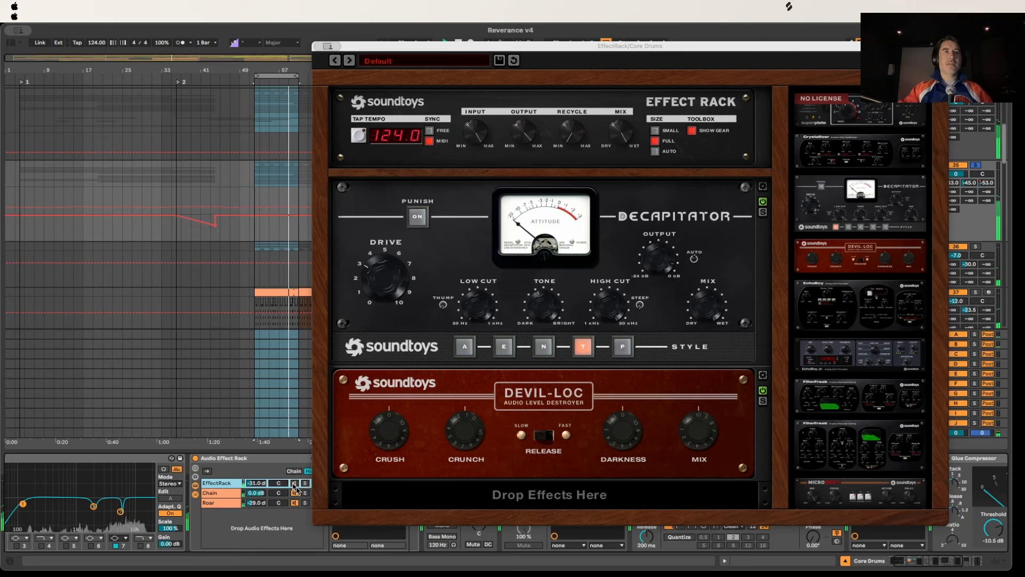
{"action": "left_click", "coordinate": [294, 503]}
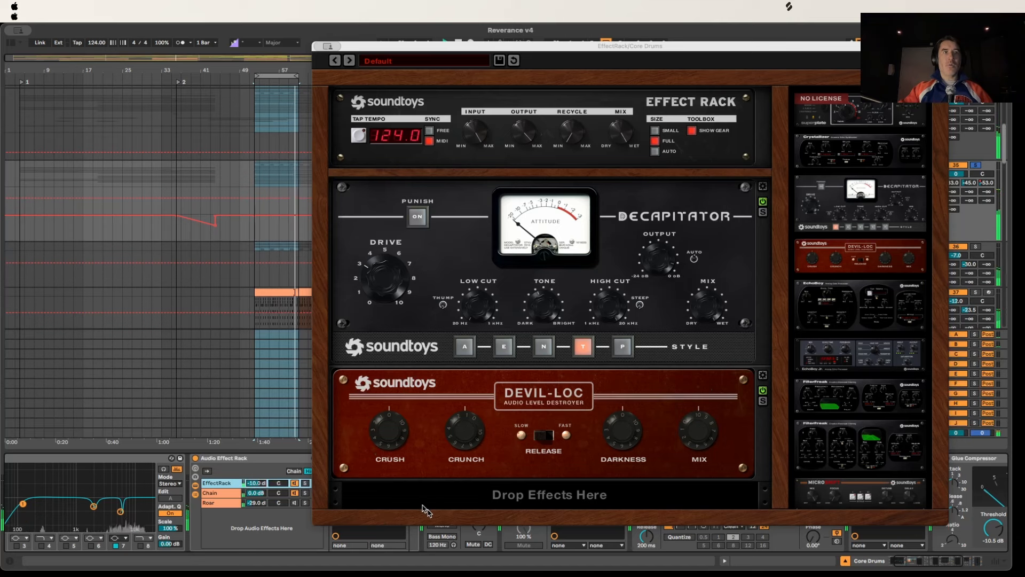
{"action": "left_click", "coordinate": [327, 46]}
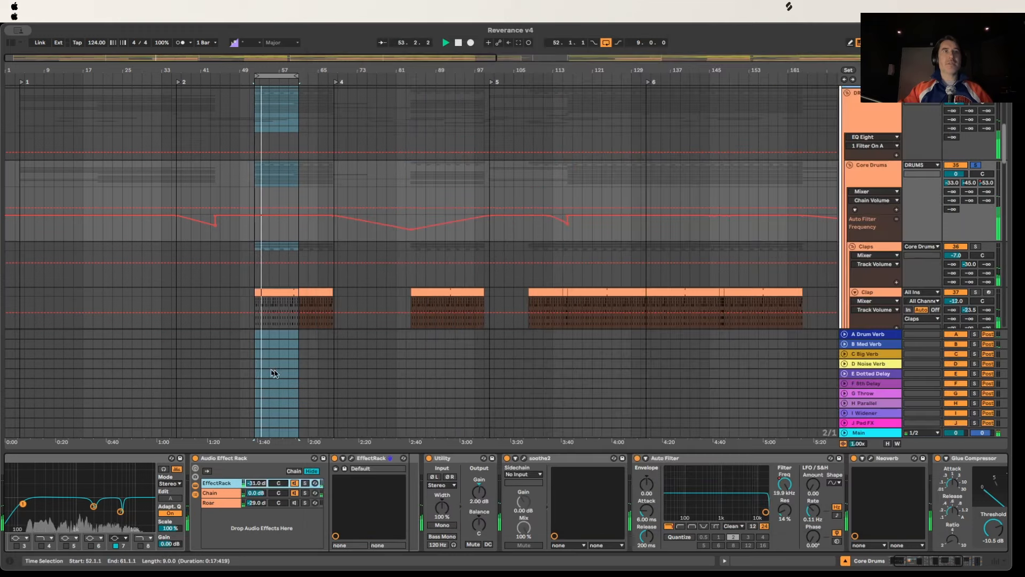
Step: Display the Roar chain of the Core Drums rack, audition it in solo, release the solo, and examine the Roar device
{"action": "scroll", "coordinate": [274, 373], "scroll_direction": "down", "scroll_amount": 2}
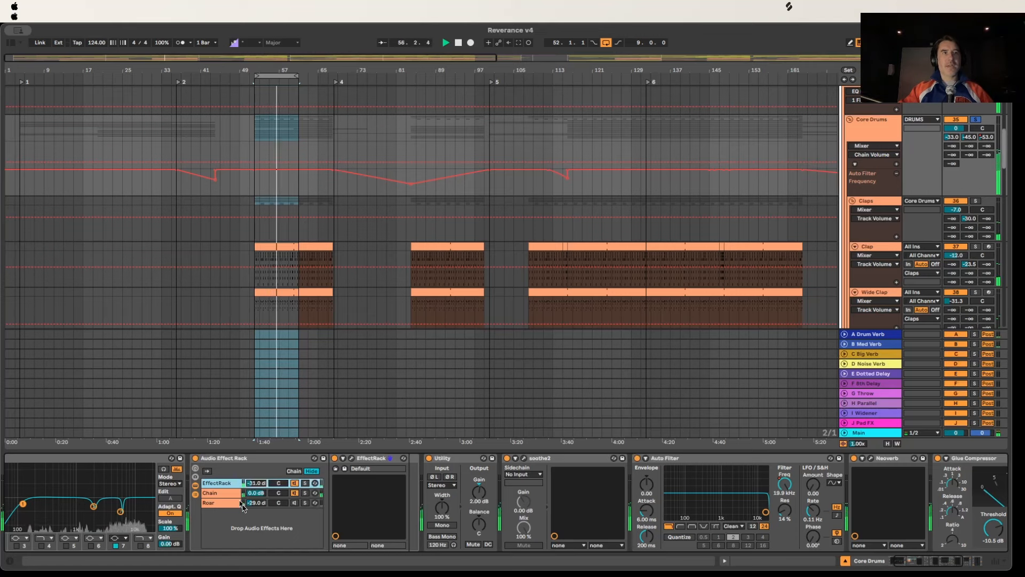
{"action": "left_click", "coordinate": [243, 504]}
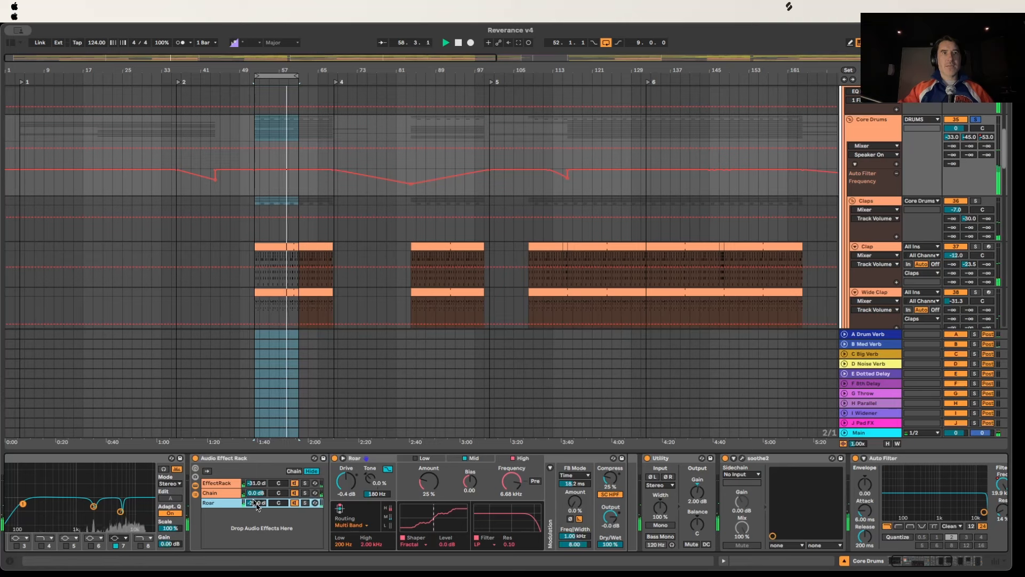
{"action": "left_click", "coordinate": [307, 503]}
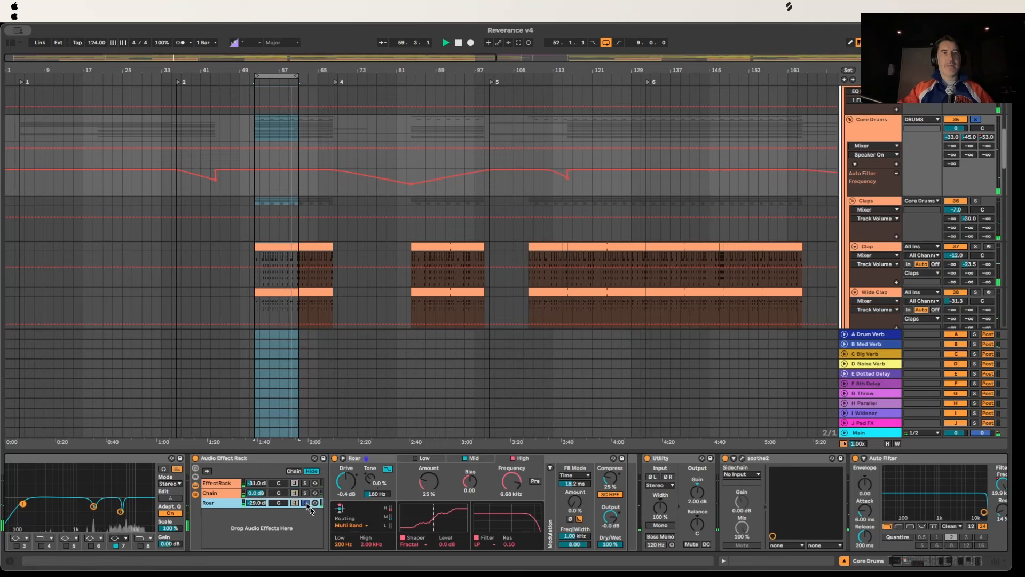
{"action": "left_click", "coordinate": [307, 504]}
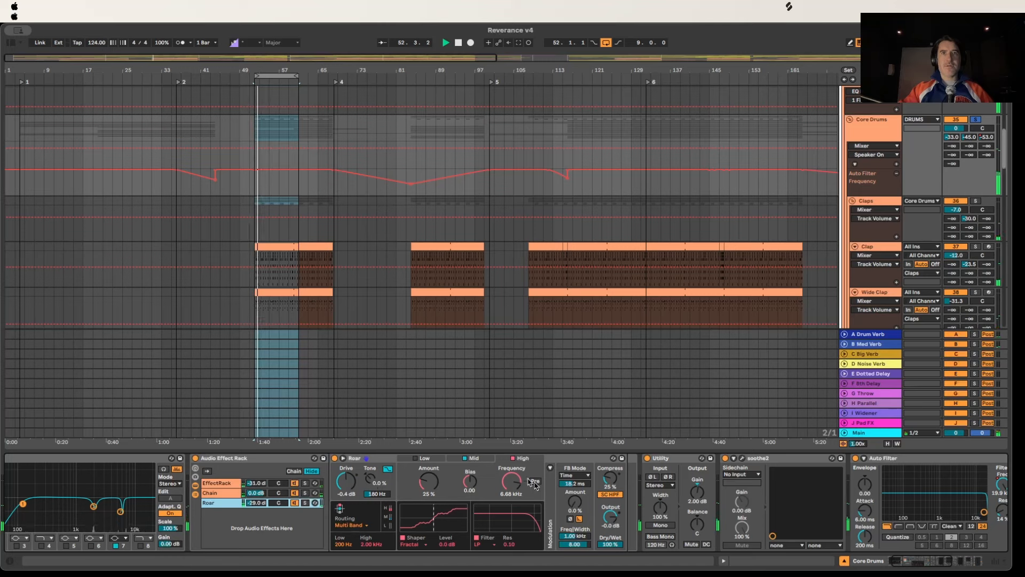
{"action": "left_click", "coordinate": [623, 466]}
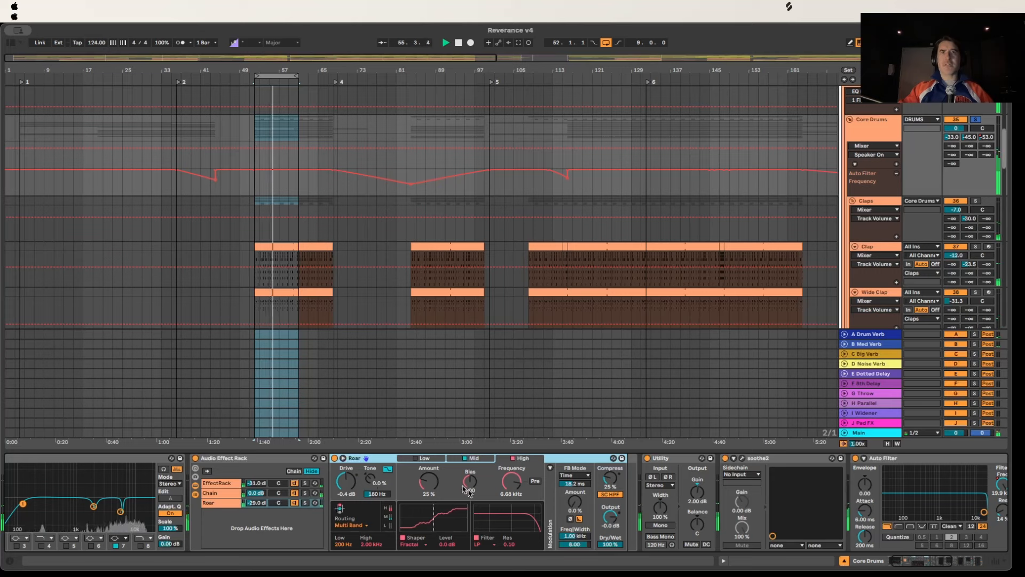
Step: Open the soothe2 plug-in further along the Core Drums chain, examine its resonance suppression settings, and close it
{"action": "scroll", "coordinate": [524, 490], "scroll_direction": "right", "scroll_amount": 2}
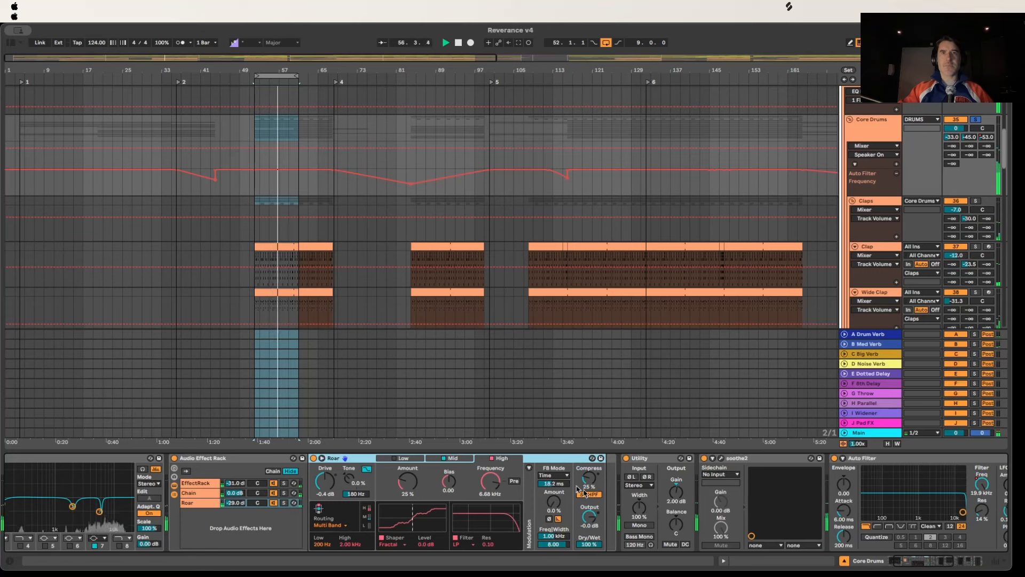
{"action": "scroll", "coordinate": [578, 490], "scroll_direction": "right", "scroll_amount": 10}
{"action": "left_click", "coordinate": [566, 458]}
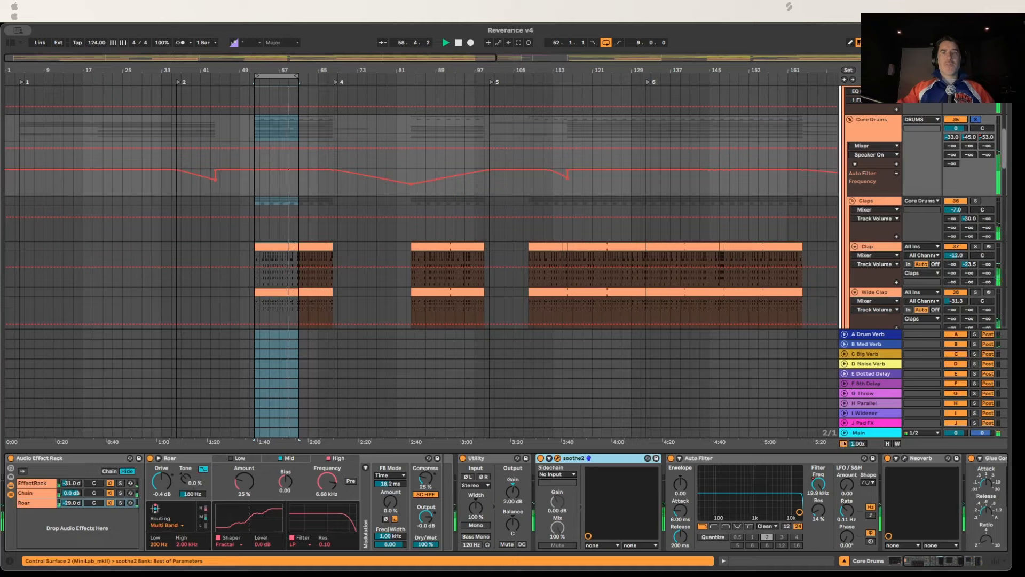
{"action": "left_click_drag", "start_coordinate": [493, 570], "coordinate": [552, 141]}
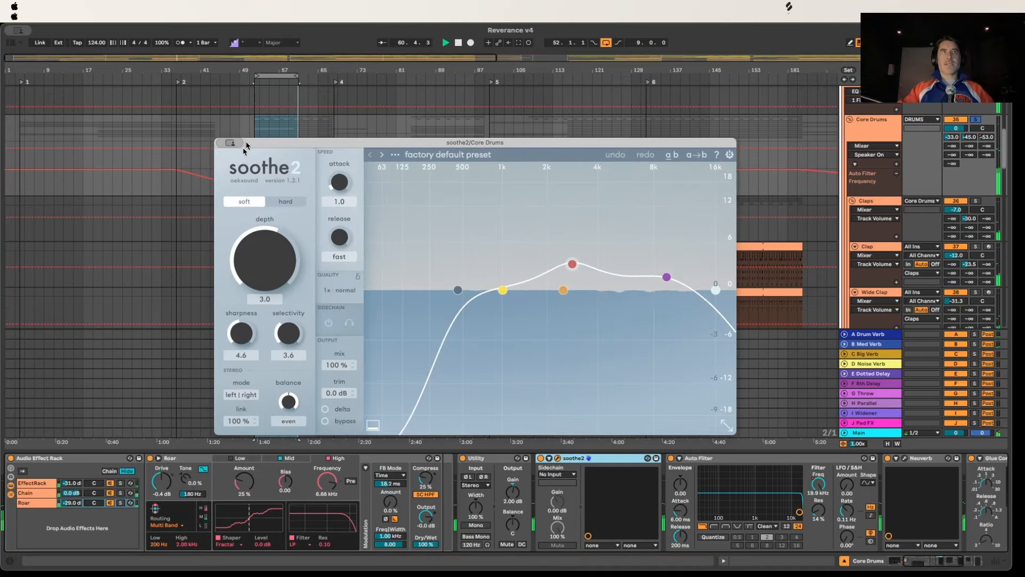
{"action": "left_click", "coordinate": [223, 143]}
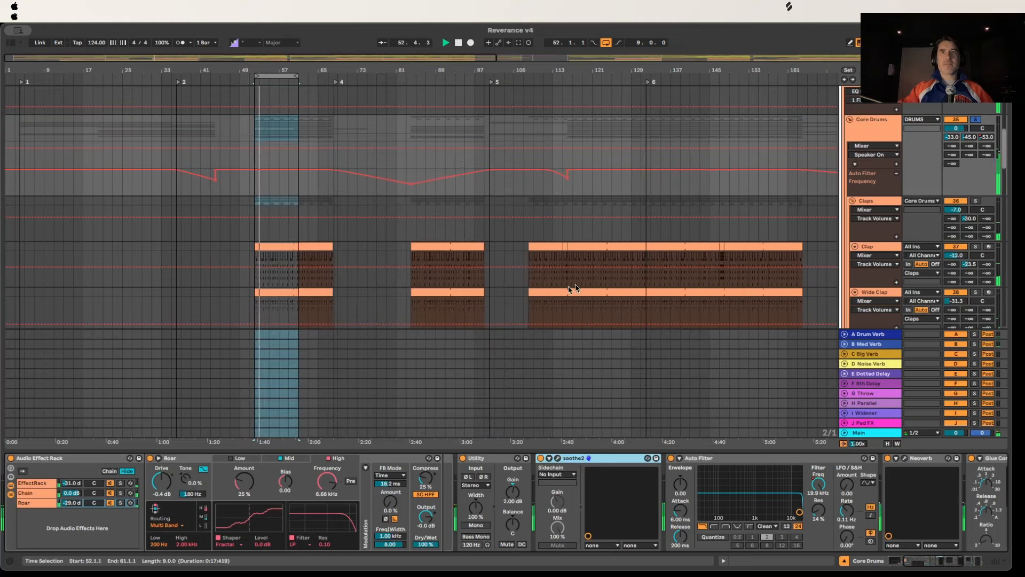
Step: Sweep the Core Drums Auto Filter frequency down to audition it, and re-enable the overridden automation
{"action": "scroll", "coordinate": [682, 461], "scroll_direction": "right", "scroll_amount": 5}
{"action": "left_click", "coordinate": [678, 459]}
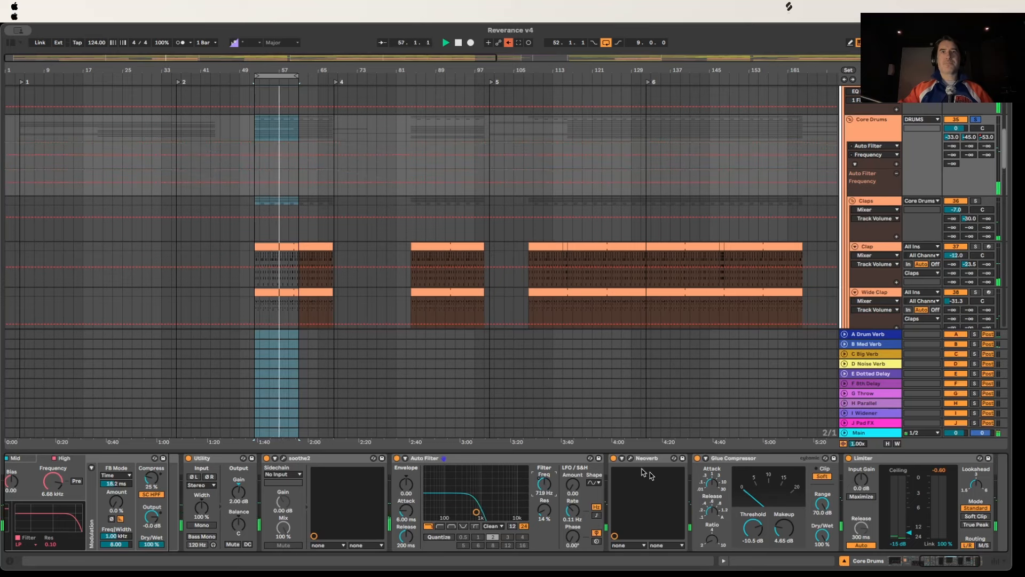
{"action": "left_click", "coordinate": [509, 43]}
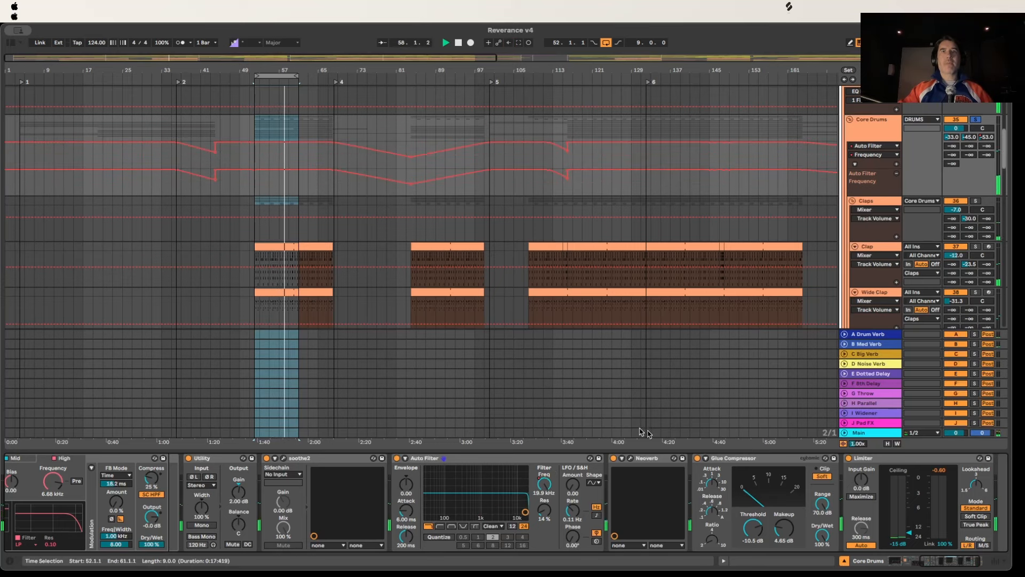
Step: Open the Neoverb plug-in on Core Drums and examine its reverb blend and Dry/Wet setting while the loop plays
{"action": "scroll", "coordinate": [638, 507], "scroll_direction": "right", "scroll_amount": 3}
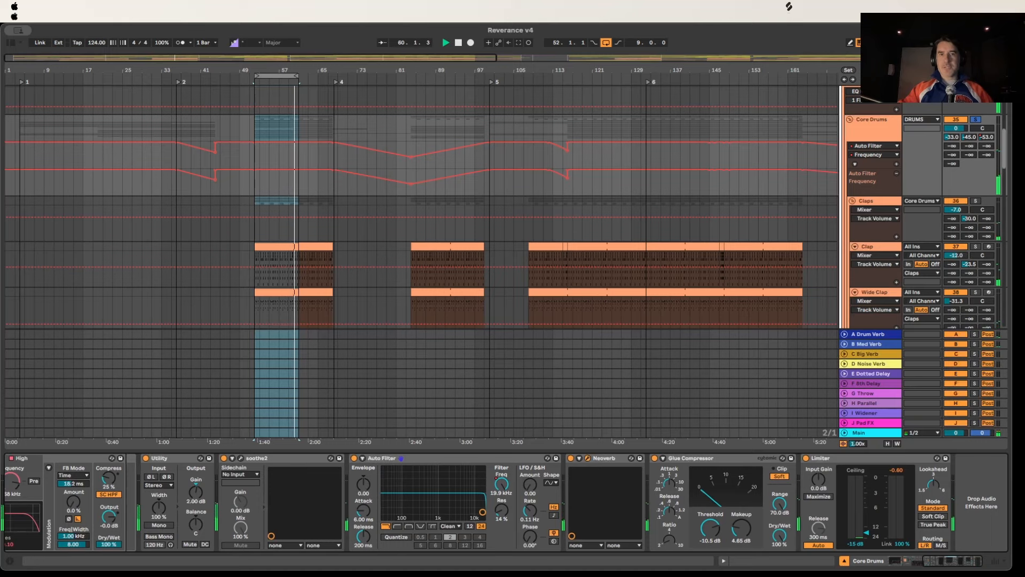
{"action": "left_click", "coordinate": [587, 457]}
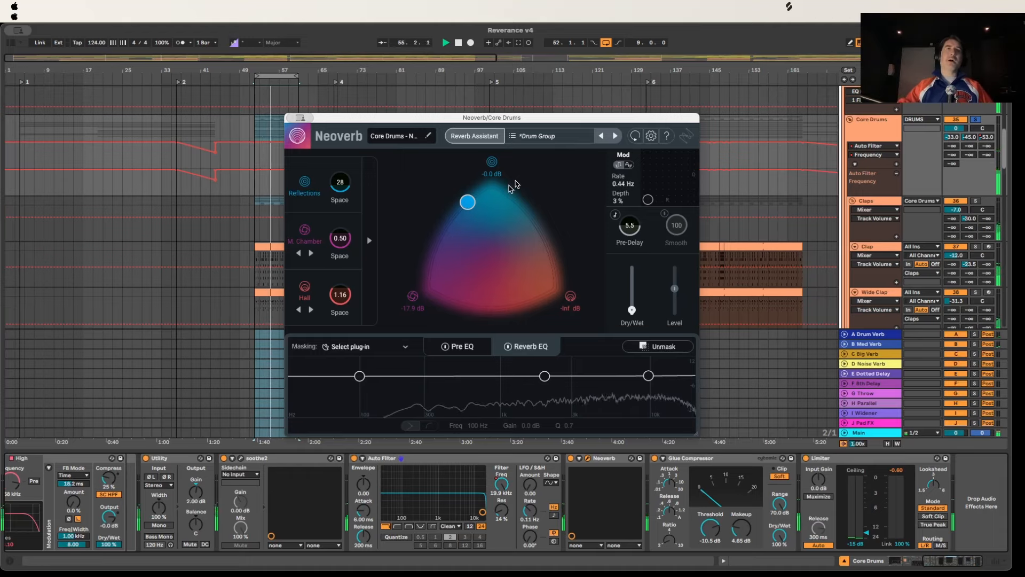
{"action": "left_click_drag", "start_coordinate": [506, 117], "coordinate": [502, 105]}
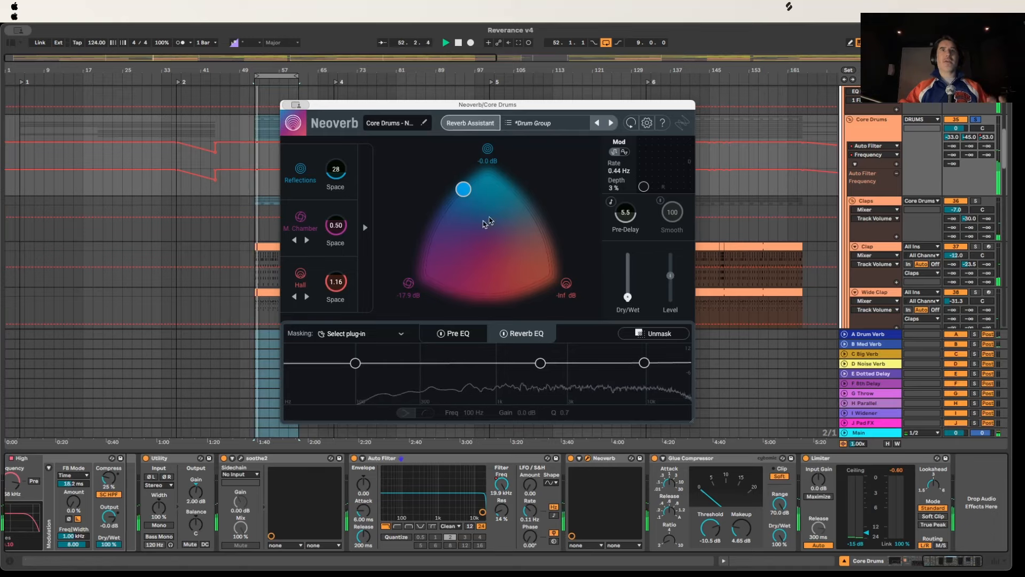
{"action": "mouse_move", "coordinate": [628, 298]}
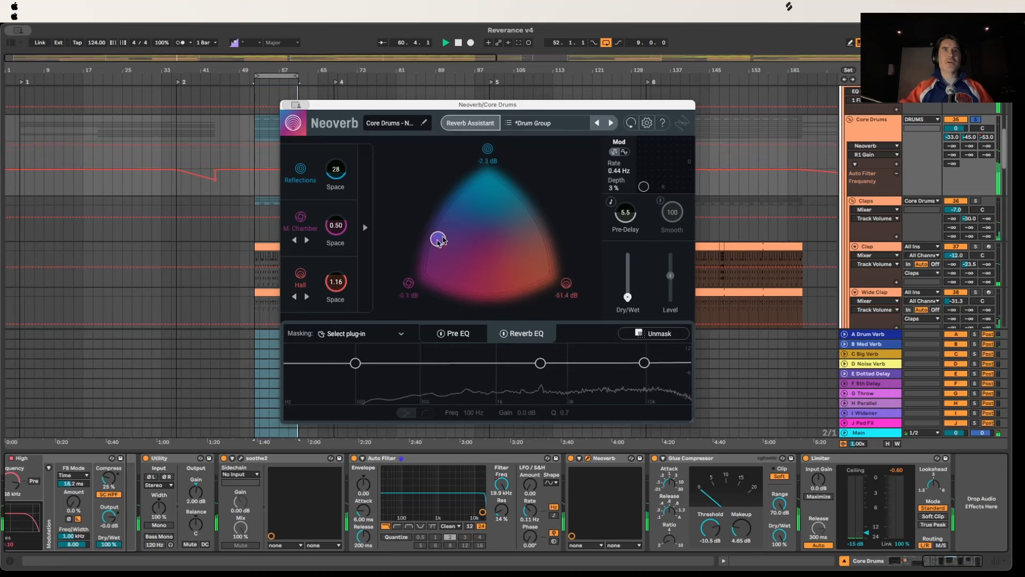
Step: Try Neoverb's blend closer to the chamber with the low Reverb EQ band at 32 Hz, and delete the duplicate Neoverb
{"action": "left_click_drag", "start_coordinate": [455, 194], "coordinate": [456, 192]}
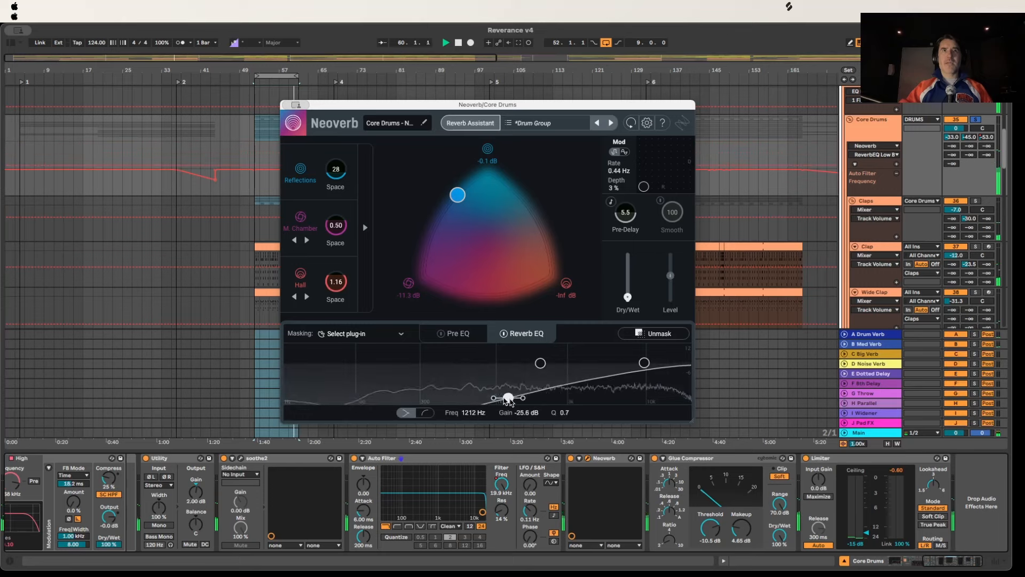
{"action": "left_click_drag", "start_coordinate": [319, 370], "coordinate": [301, 365]}
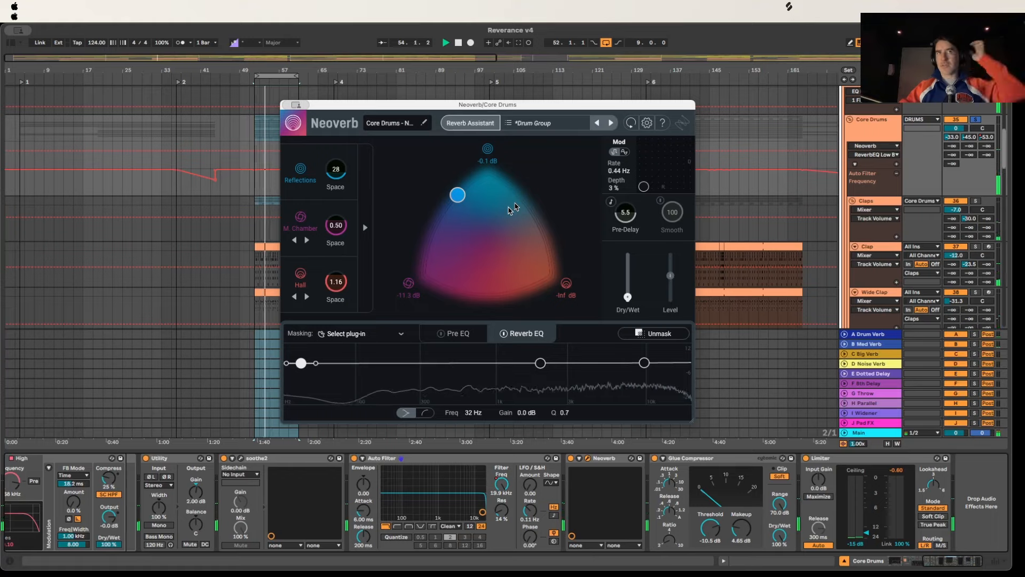
{"action": "mouse_move", "coordinate": [457, 194]}
{"action": "left_mouse_down"}
{"action": "mouse_move", "coordinate": [528, 220]}
{"action": "mouse_move", "coordinate": [531, 277]}
{"action": "mouse_move", "coordinate": [451, 211]}
{"action": "left_mouse_up"}
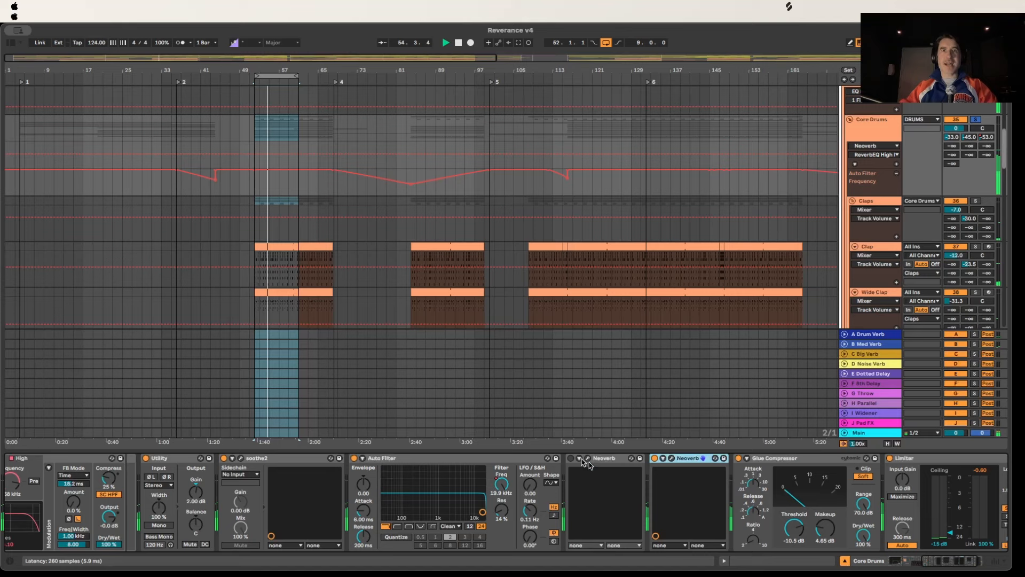
{"action": "key", "text": "Delete"}
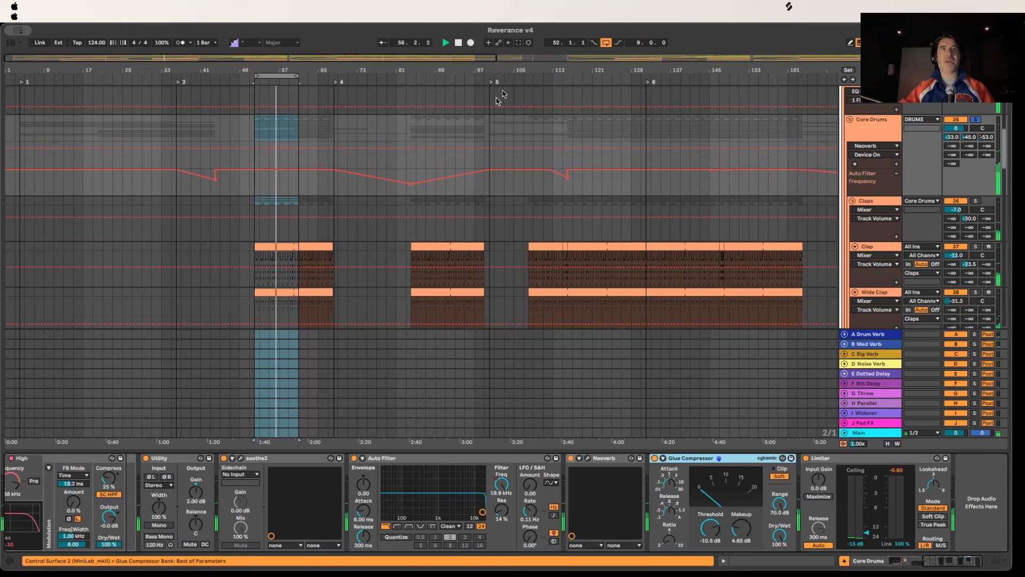
Step: Stop playback, release the solo on the Core Drums group, and select the group
{"action": "key", "text": "space"}
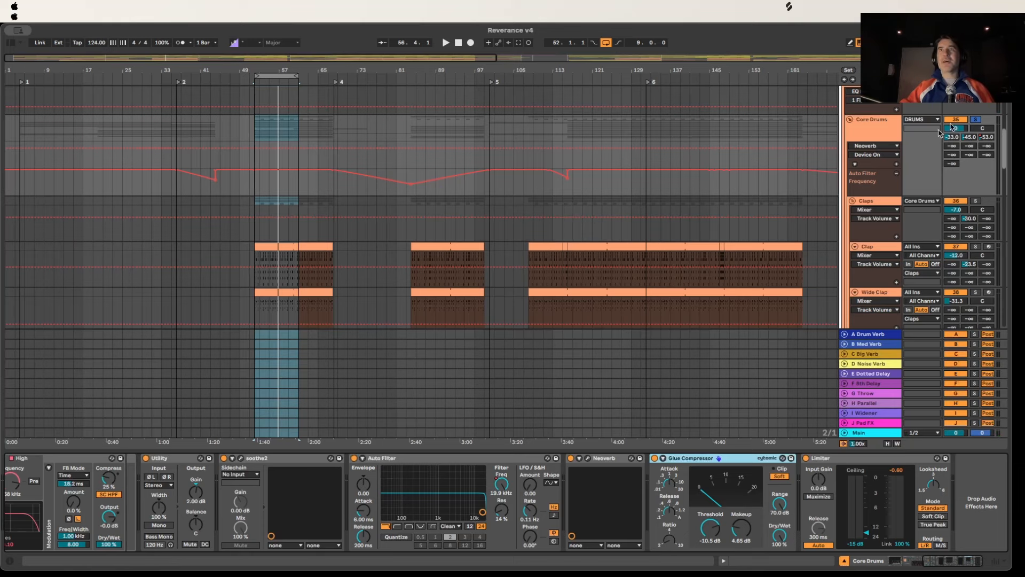
{"action": "left_click", "coordinate": [892, 123]}
{"action": "left_click", "coordinate": [980, 119]}
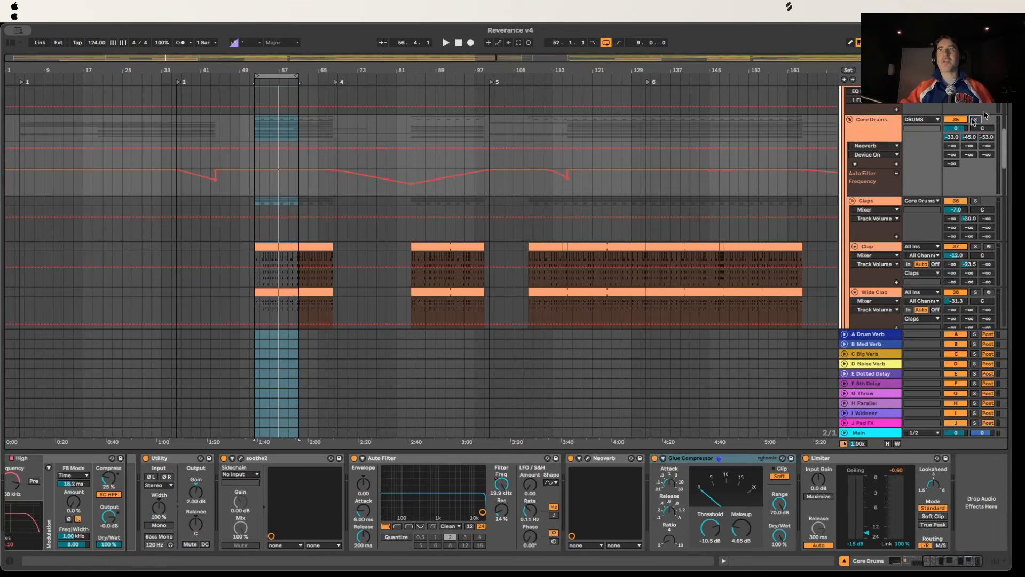
{"action": "left_click", "coordinate": [892, 127]}
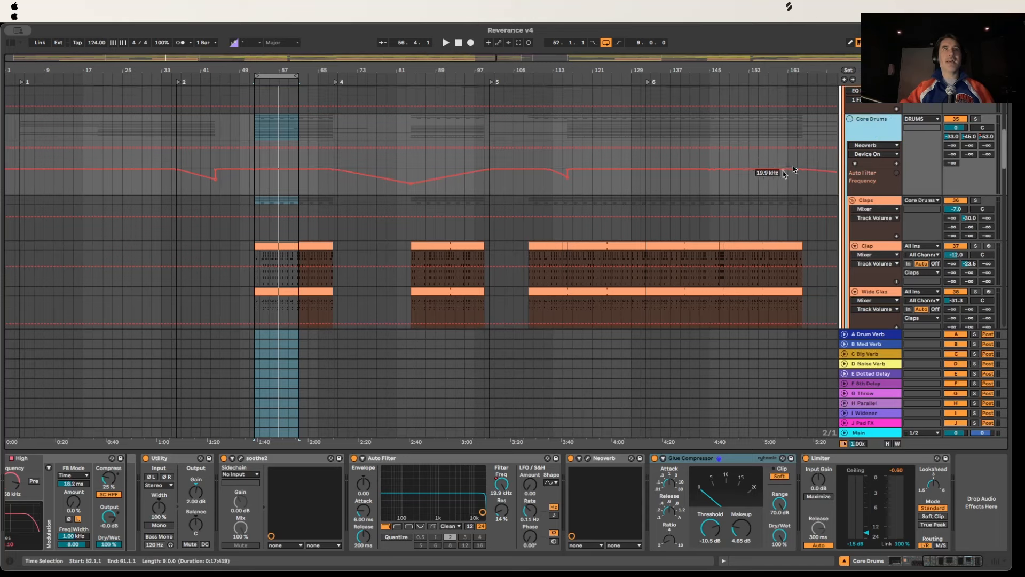
Step: Display the DRUMS group's EQ Eight to examine it, and return to the Core Drums effect chain
{"action": "scroll", "coordinate": [766, 167], "scroll_direction": "down", "scroll_amount": 3}
{"action": "scroll", "coordinate": [933, 161], "scroll_direction": "up", "scroll_amount": 4}
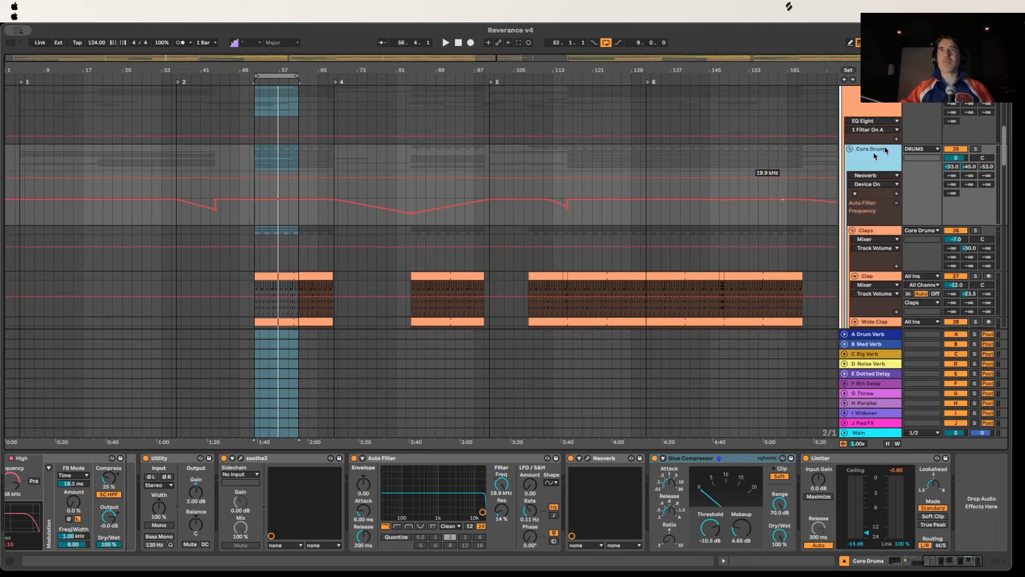
{"action": "left_click", "coordinate": [883, 86]}
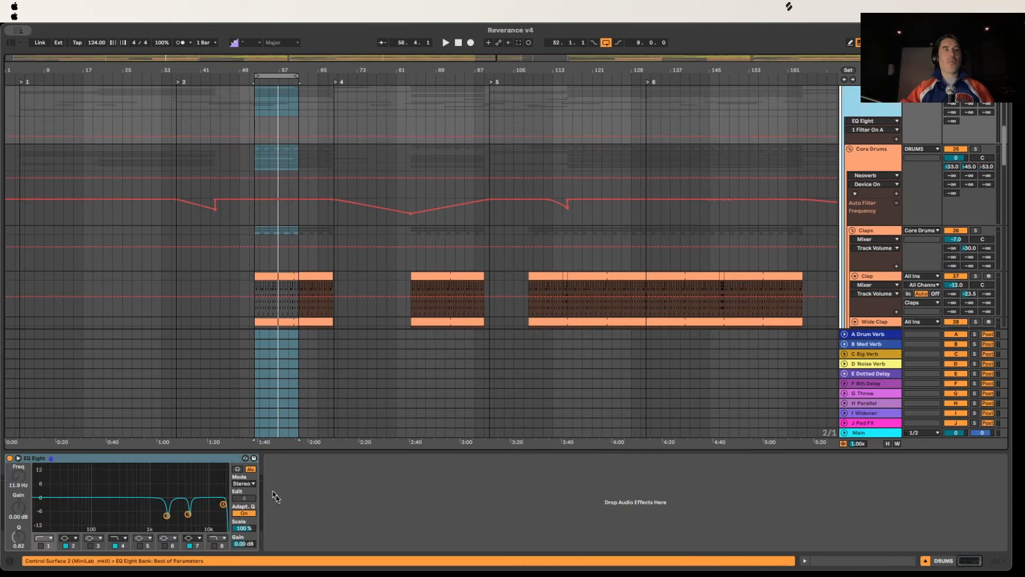
{"action": "left_click", "coordinate": [877, 152]}
Step: Review the tracks inside Core Drums, and examine the Limiter ending the group's chain while the loop plays
{"action": "scroll", "coordinate": [874, 189], "scroll_direction": "down", "scroll_amount": 16}
{"action": "scroll", "coordinate": [884, 183], "scroll_direction": "down", "scroll_amount": 5}
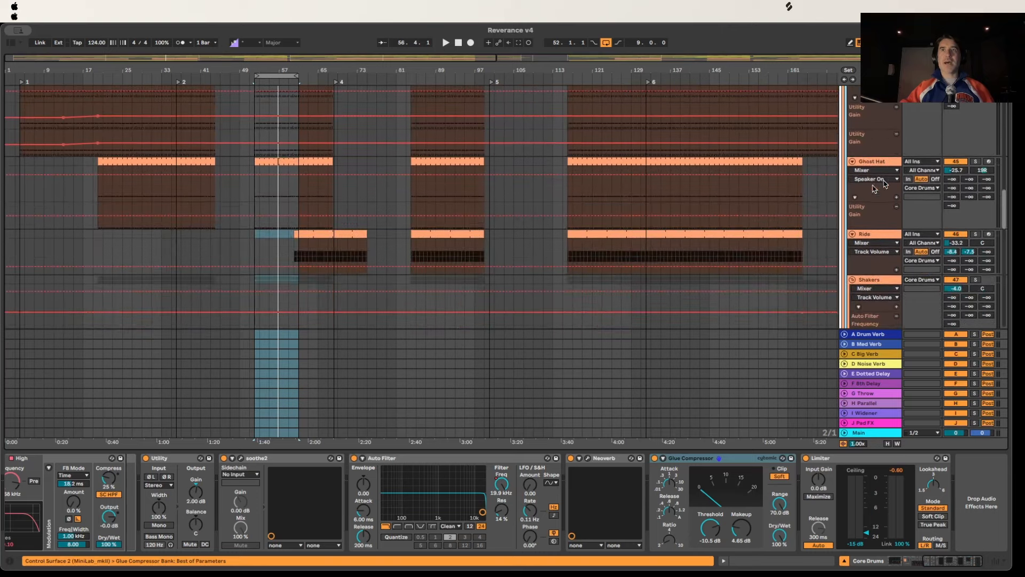
{"action": "scroll", "coordinate": [854, 290], "scroll_direction": "up", "scroll_amount": 5}
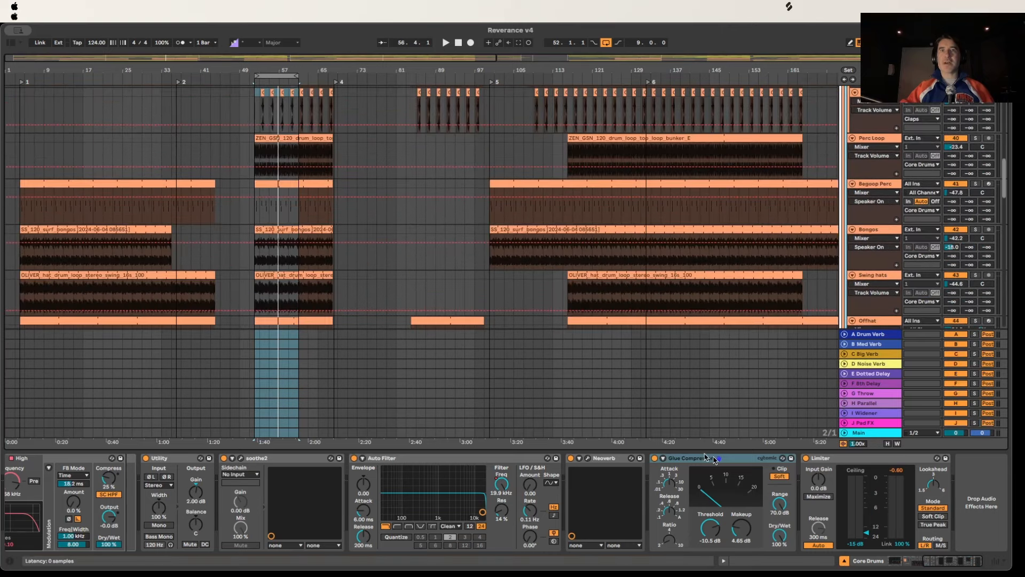
{"action": "left_click", "coordinate": [877, 460]}
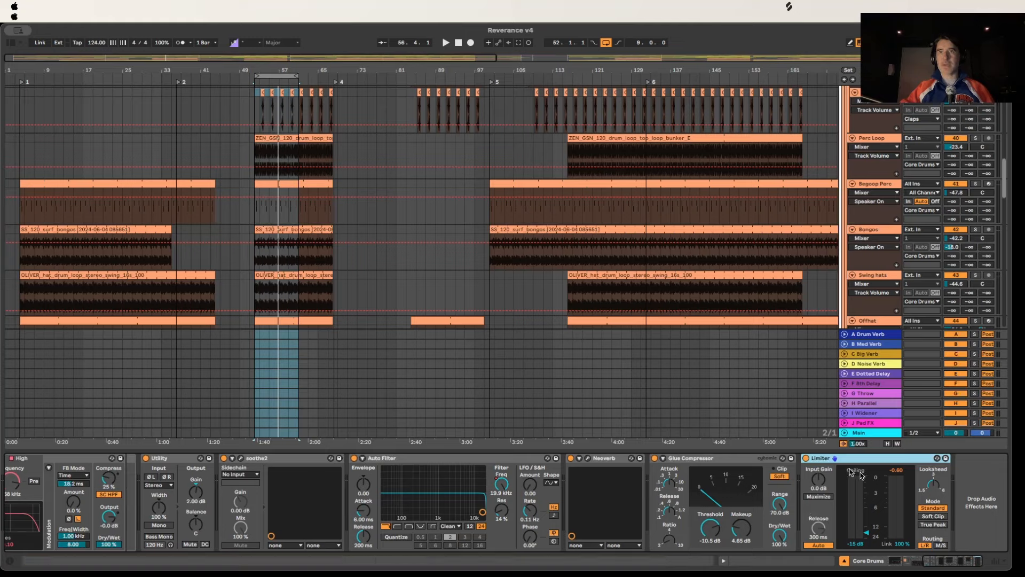
{"action": "key", "text": "space"}
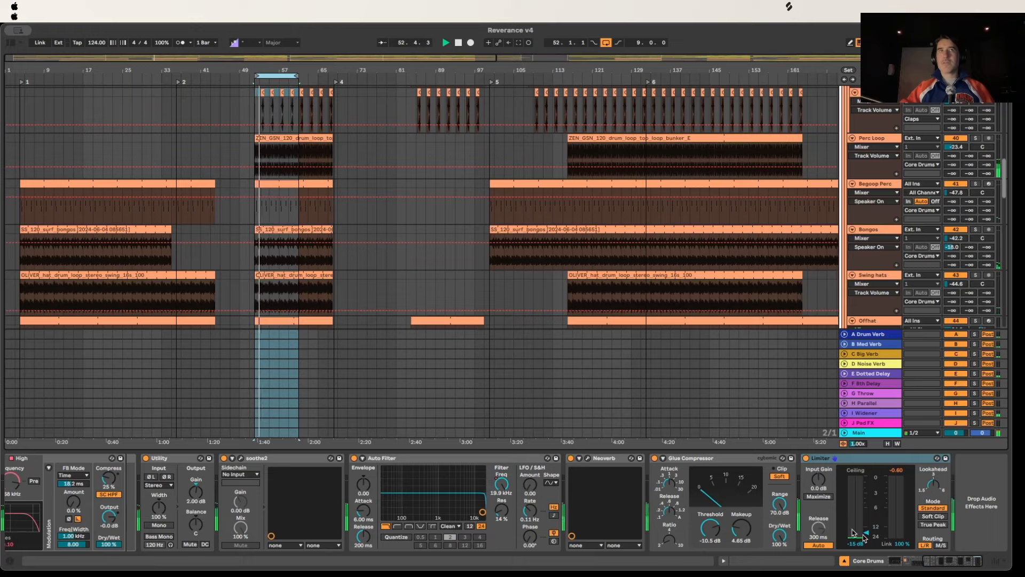
Step: Compare the loop with the Core Drums group's solo toggled, and stop playback
{"action": "scroll", "coordinate": [977, 138], "scroll_direction": "up", "scroll_amount": 5}
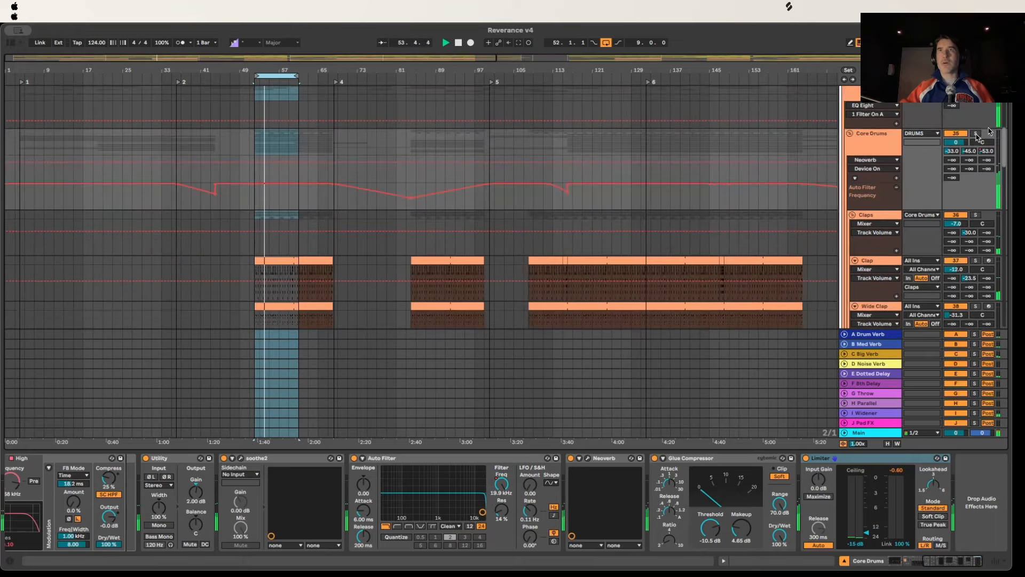
{"action": "left_click", "coordinate": [975, 133]}
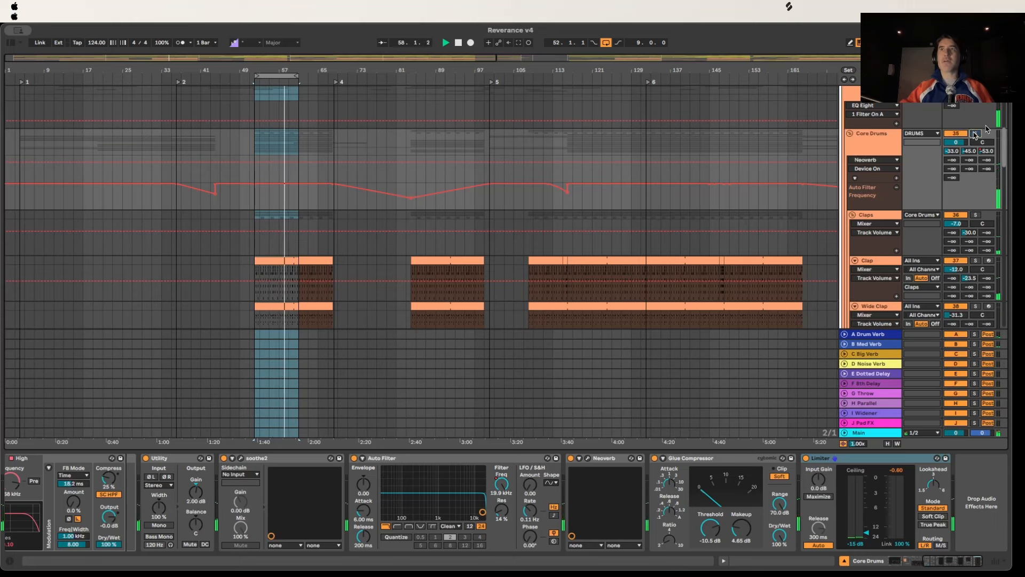
{"action": "key", "text": "space"}
Step: Select the FX group, open its Neoverb to examine the Large Bright Hall settings, and close the plug-in window
{"action": "scroll", "coordinate": [892, 211], "scroll_direction": "down", "scroll_amount": 5}
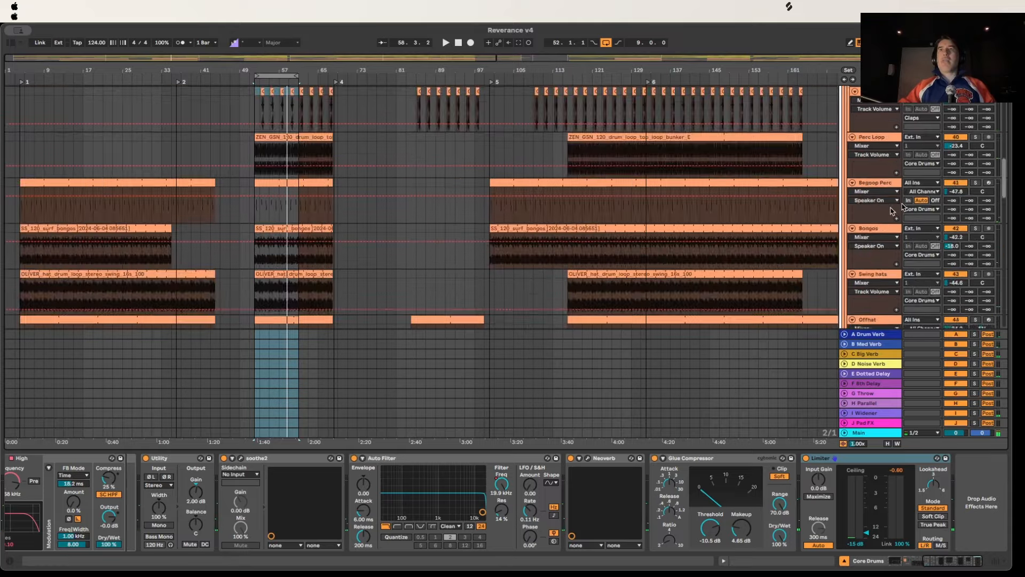
{"action": "scroll", "coordinate": [891, 211], "scroll_direction": "down", "scroll_amount": 15}
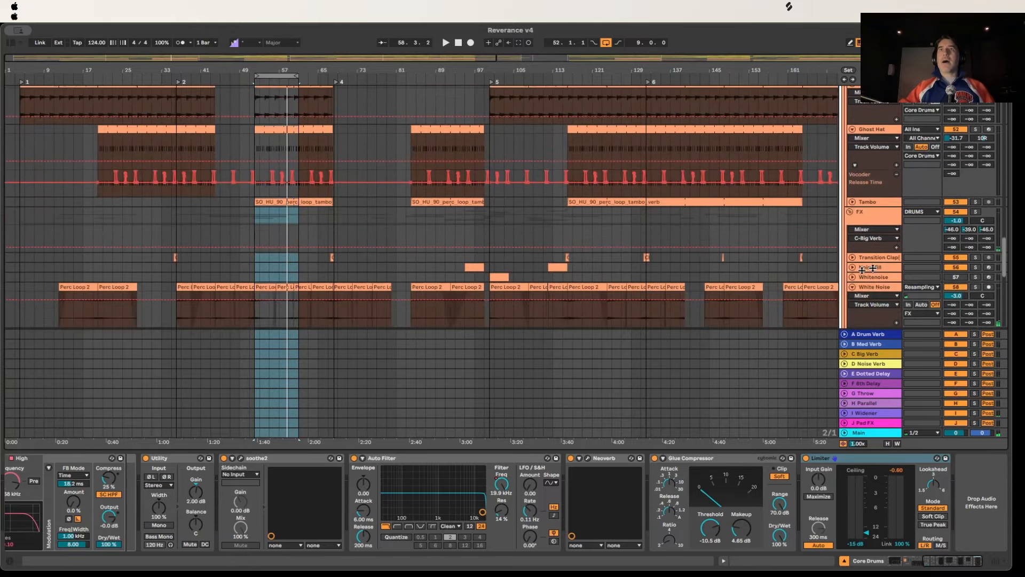
{"action": "left_click", "coordinate": [866, 216]}
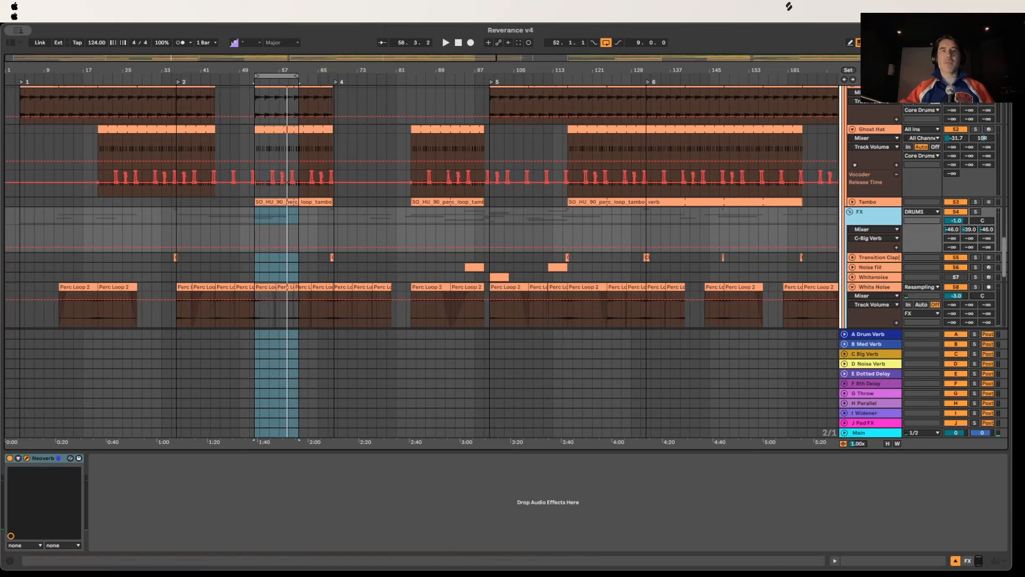
{"action": "left_click_drag", "start_coordinate": [475, 575], "coordinate": [521, 165]}
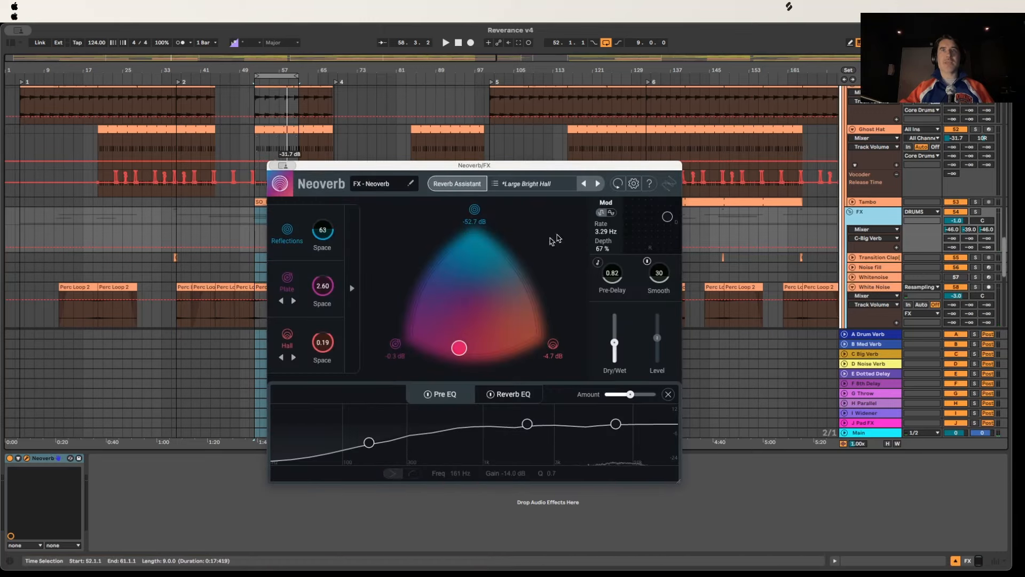
{"action": "key", "text": "super+w"}
Step: Display the Foley track's effect chain, and examine the LOW END group's Glue Compressor
{"action": "scroll", "coordinate": [928, 222], "scroll_direction": "down", "scroll_amount": 3}
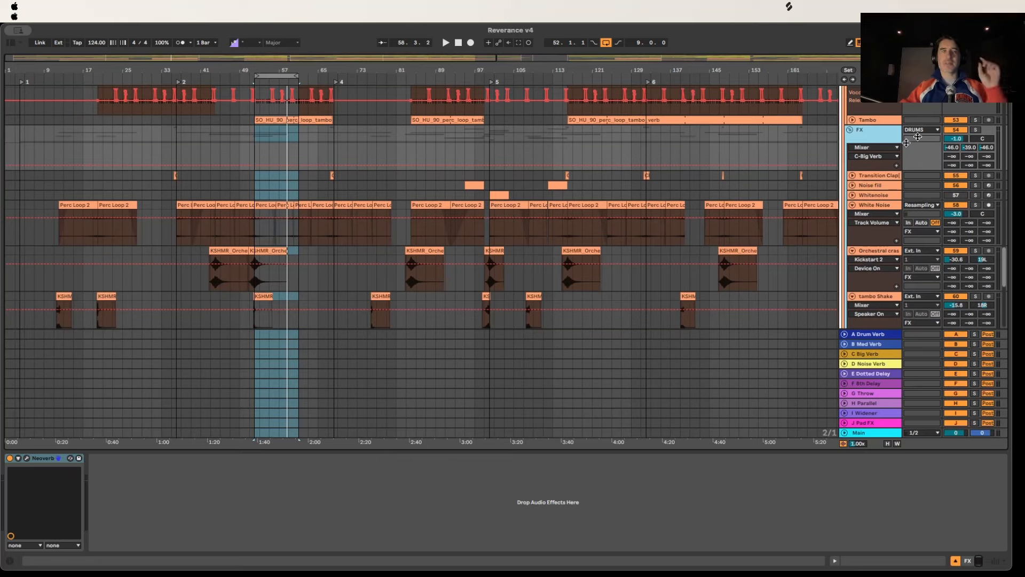
{"action": "scroll", "coordinate": [876, 147], "scroll_direction": "down", "scroll_amount": 4}
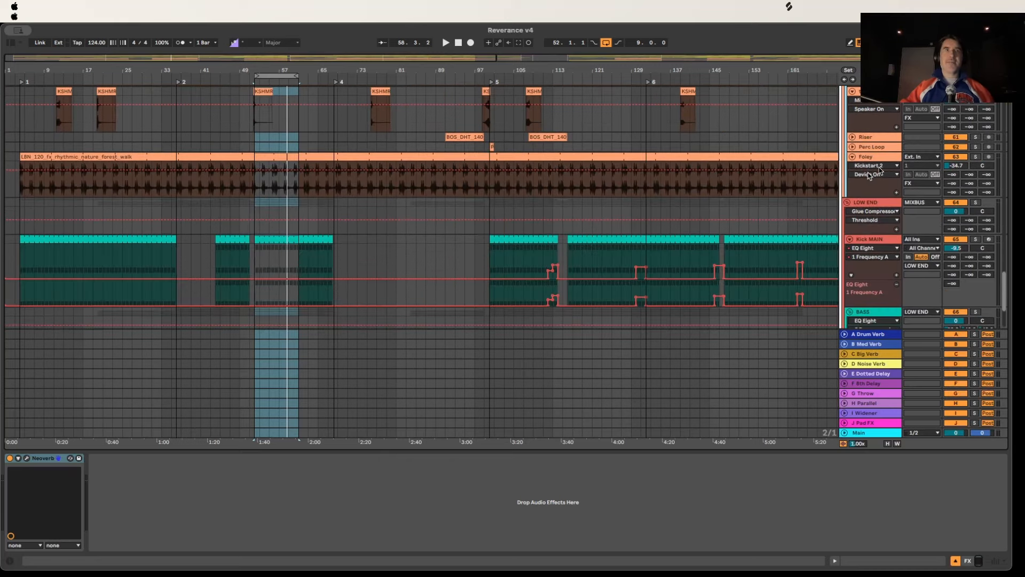
{"action": "scroll", "coordinate": [876, 150], "scroll_direction": "down", "scroll_amount": 3}
{"action": "left_click", "coordinate": [875, 194]}
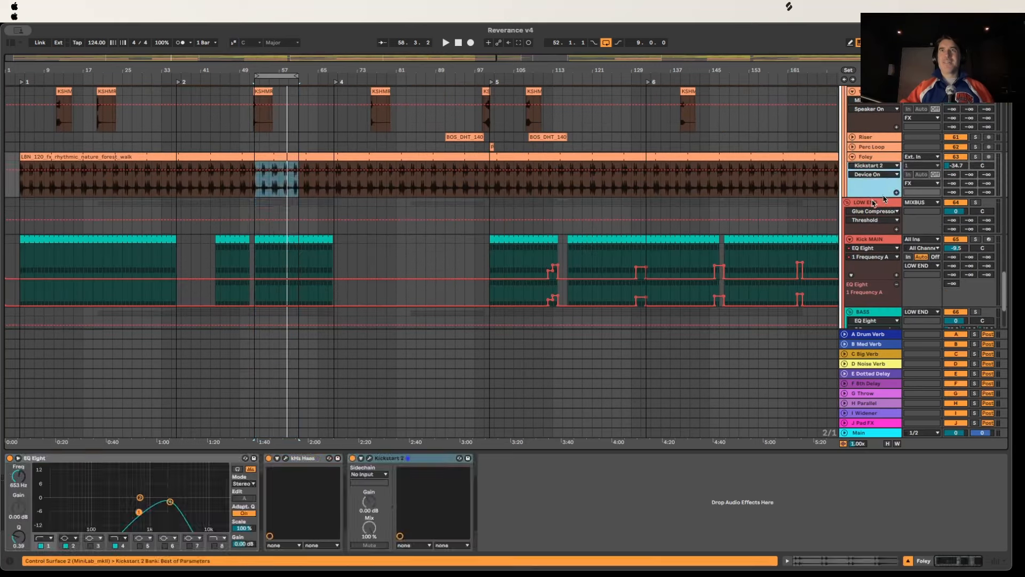
{"action": "left_click", "coordinate": [879, 202]}
{"action": "scroll", "coordinate": [928, 210], "scroll_direction": "down", "scroll_amount": 3}
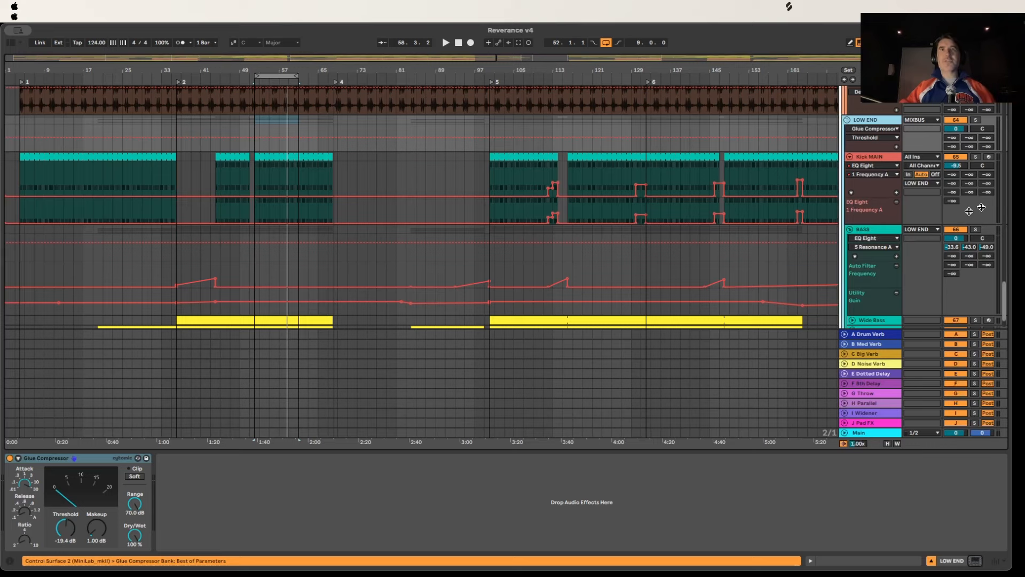
Step: Display the BASS group's effect chain, review its bass tracks, and select Wide Bass
{"action": "scroll", "coordinate": [994, 179], "scroll_direction": "down", "scroll_amount": 2}
{"action": "left_click", "coordinate": [971, 181]}
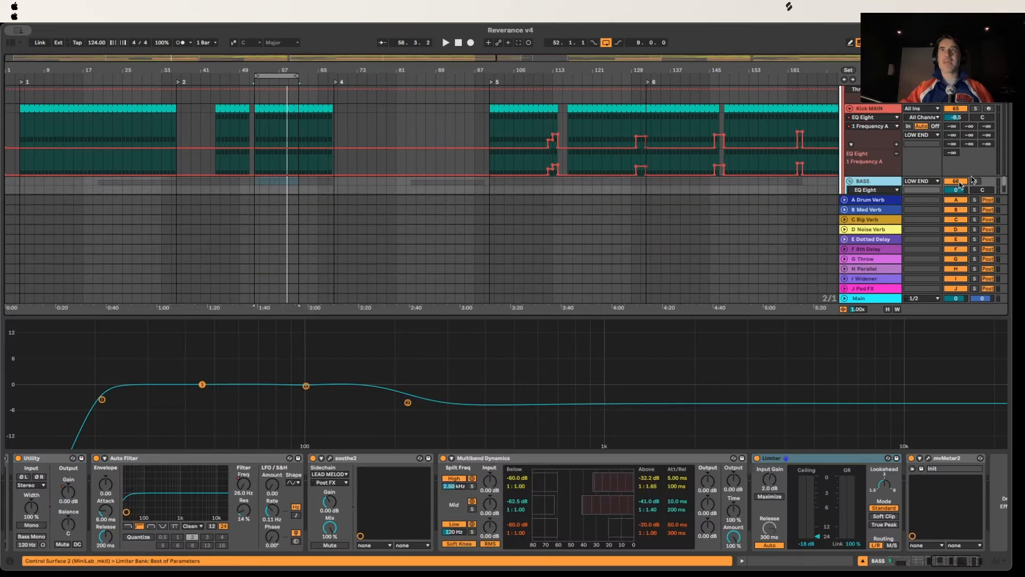
{"action": "scroll", "coordinate": [932, 181], "scroll_direction": "down", "scroll_amount": 2}
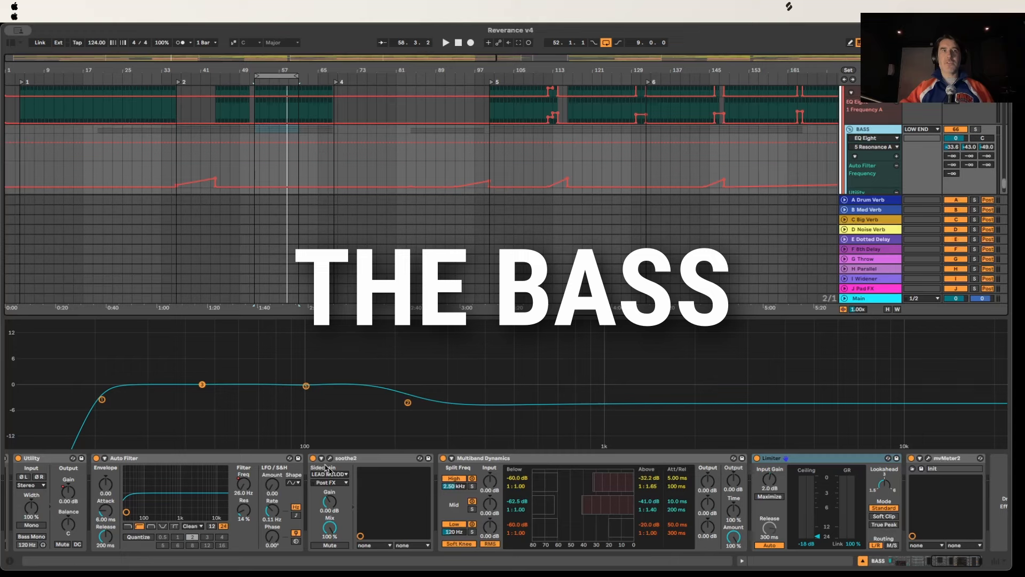
{"action": "scroll", "coordinate": [879, 143], "scroll_direction": "down", "scroll_amount": 3}
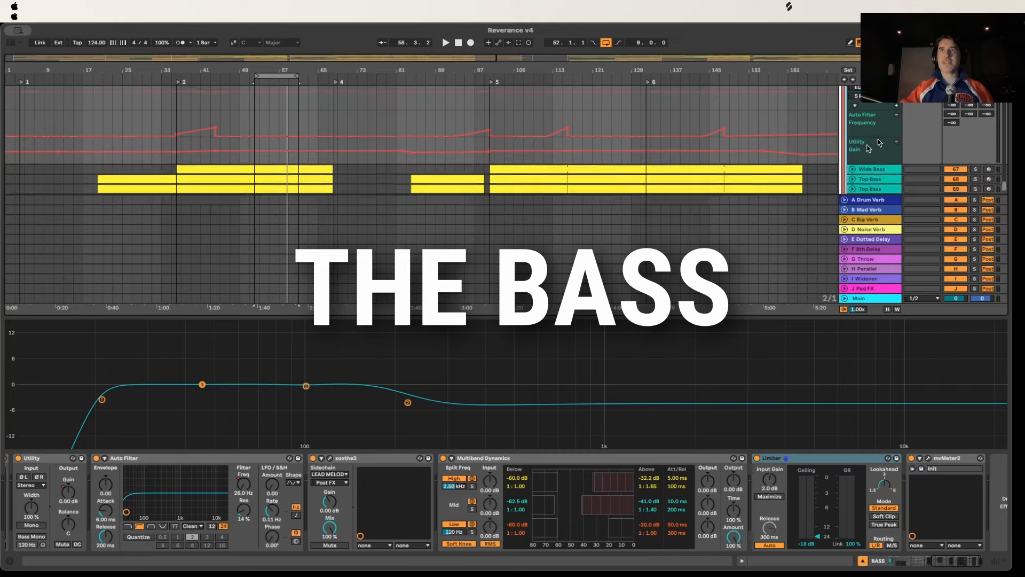
{"action": "left_click", "coordinate": [885, 138]}
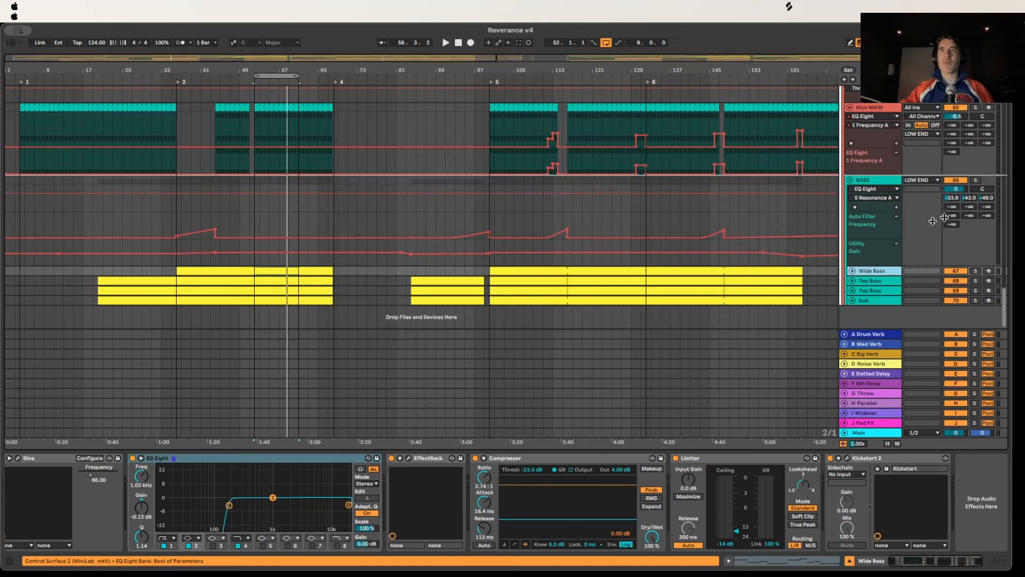
Step: Solo the BASS group, play the loop while reviewing its effects, and collapse the enlarged EQ Eight display
{"action": "left_click", "coordinate": [975, 180]}
{"action": "key", "text": "space"}
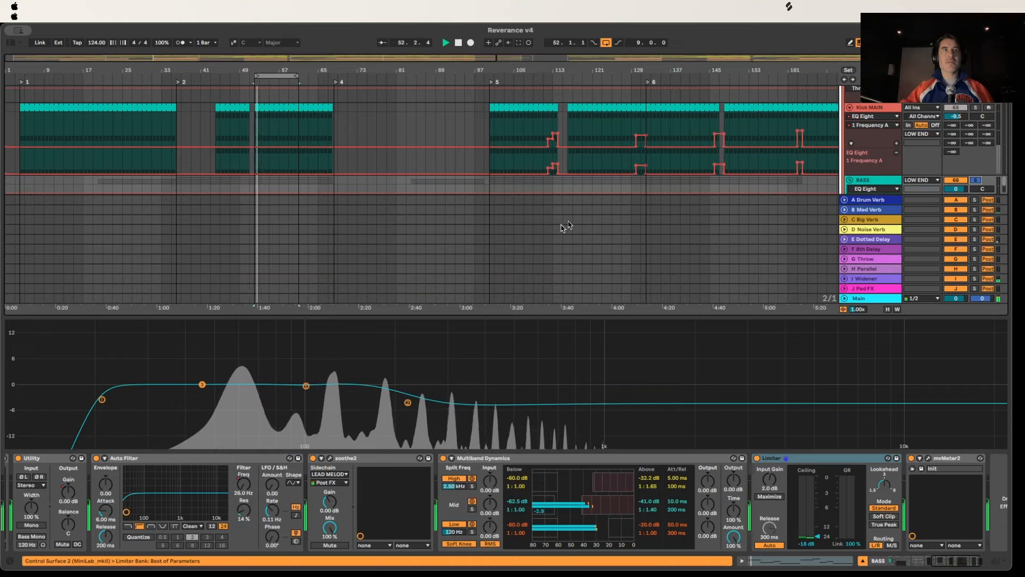
{"action": "scroll", "coordinate": [368, 125], "scroll_direction": "down", "scroll_amount": 2}
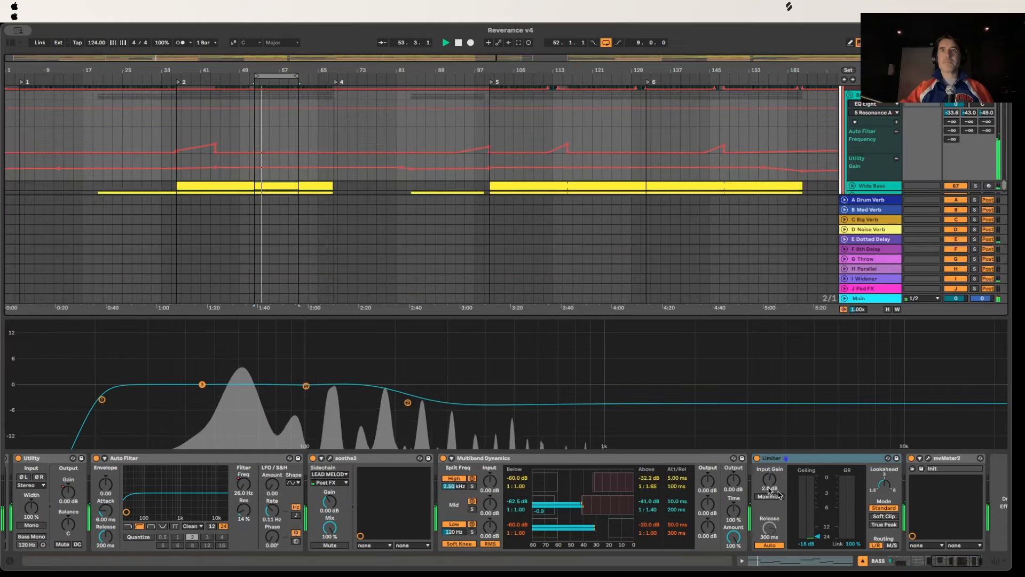
{"action": "scroll", "coordinate": [542, 487], "scroll_direction": "left", "scroll_amount": 10}
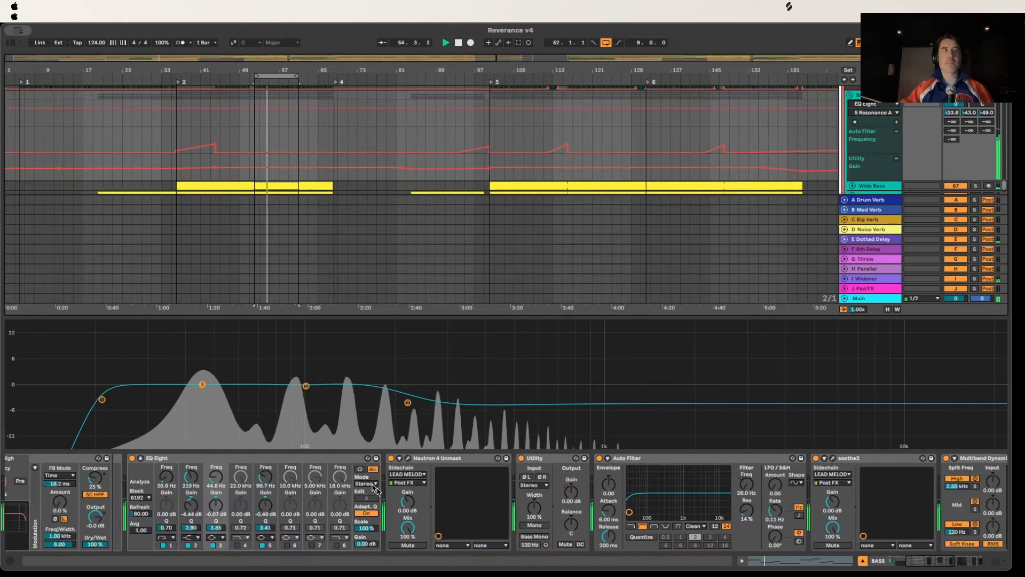
{"action": "left_click", "coordinate": [299, 458]}
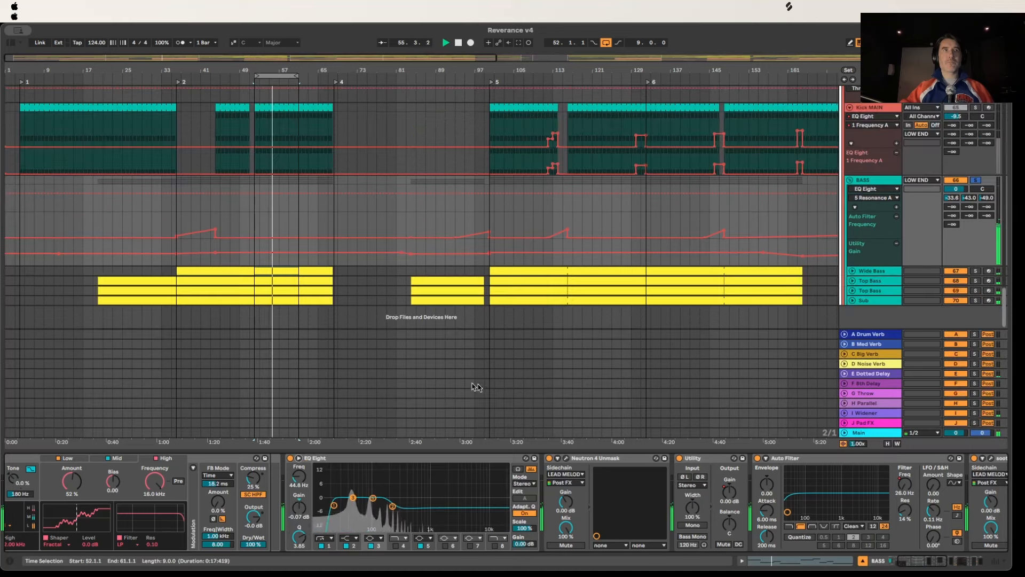
Step: Select the Sub track inside the BASS group and solo it
{"action": "left_click", "coordinate": [853, 270]}
{"action": "left_click", "coordinate": [853, 270]}
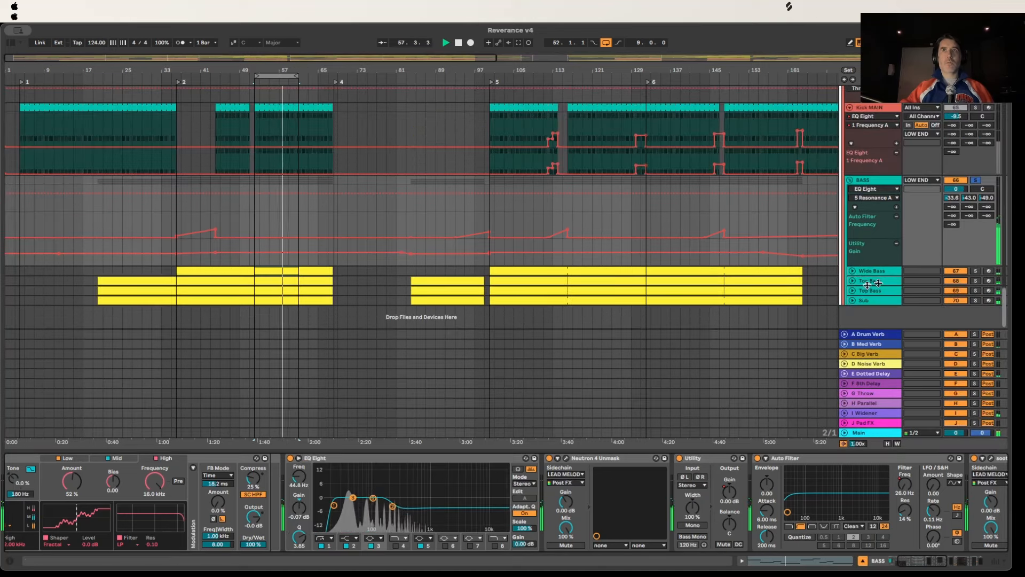
{"action": "left_click", "coordinate": [876, 300]}
{"action": "scroll", "coordinate": [952, 184], "scroll_direction": "down", "scroll_amount": 1}
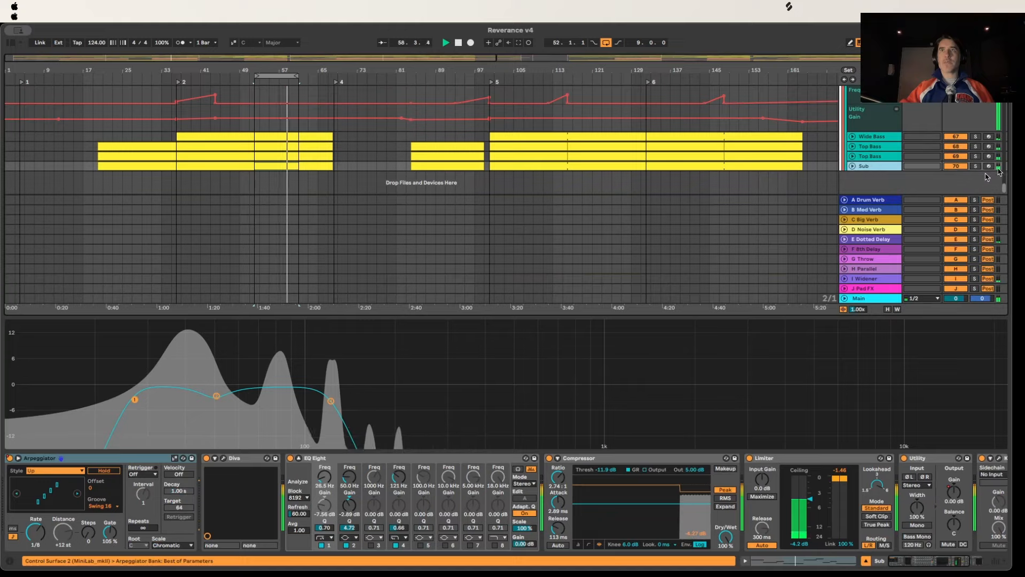
{"action": "left_click", "coordinate": [977, 167]}
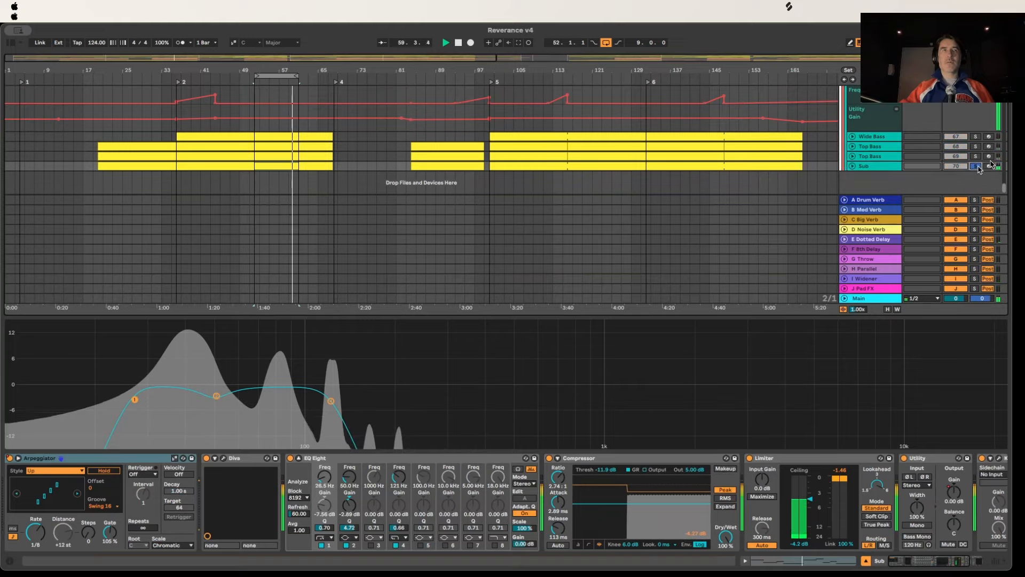
Step: Display the lower Top Bass track's device chain, and return to the Sub track's devices
{"action": "scroll", "coordinate": [877, 293], "scroll_direction": "up", "scroll_amount": 1}
{"action": "left_click", "coordinate": [876, 294]}
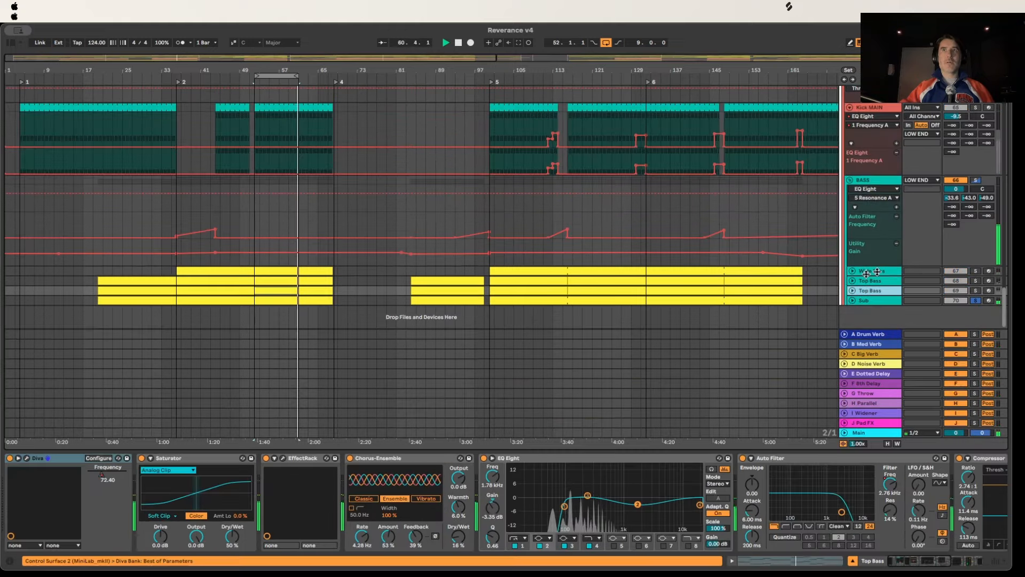
{"action": "left_click", "coordinate": [870, 300]}
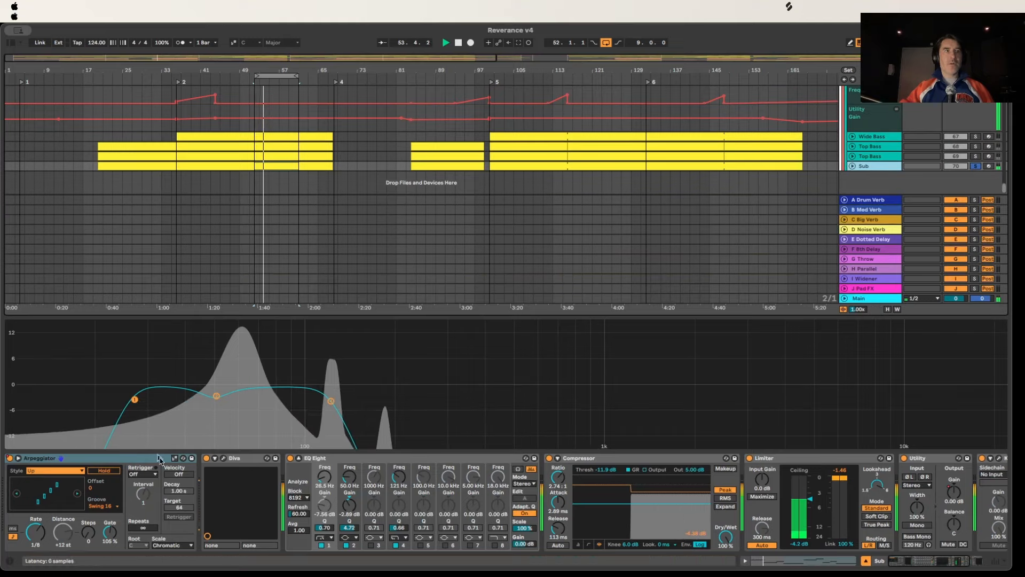
Step: Open the Sub's Diva to examine the BTD_Visions_BS_Sub2 preset, close it, and select the Arpeggiator
{"action": "left_click", "coordinate": [225, 458]}
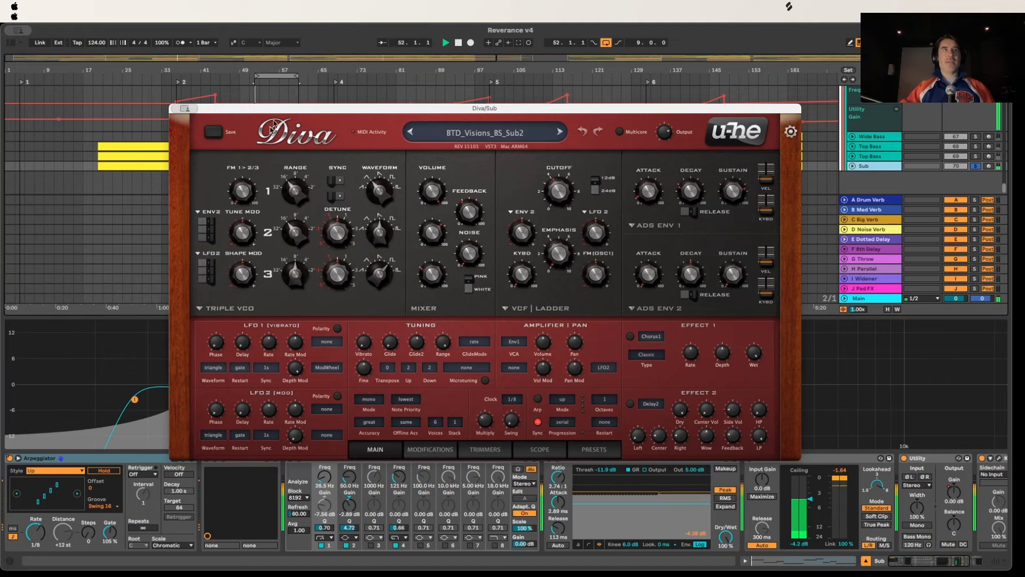
{"action": "key", "text": "super+w"}
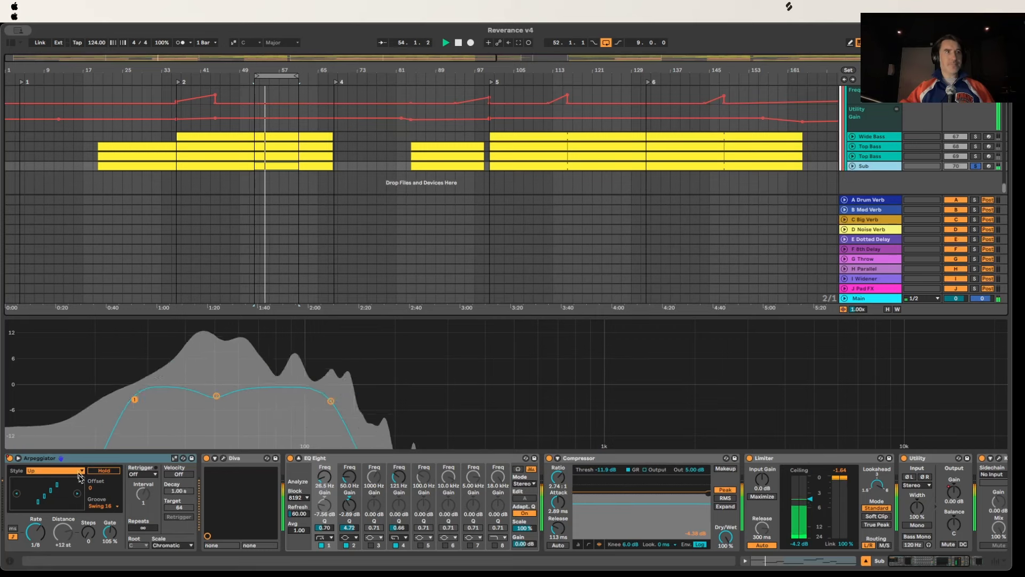
{"action": "left_click", "coordinate": [86, 459]}
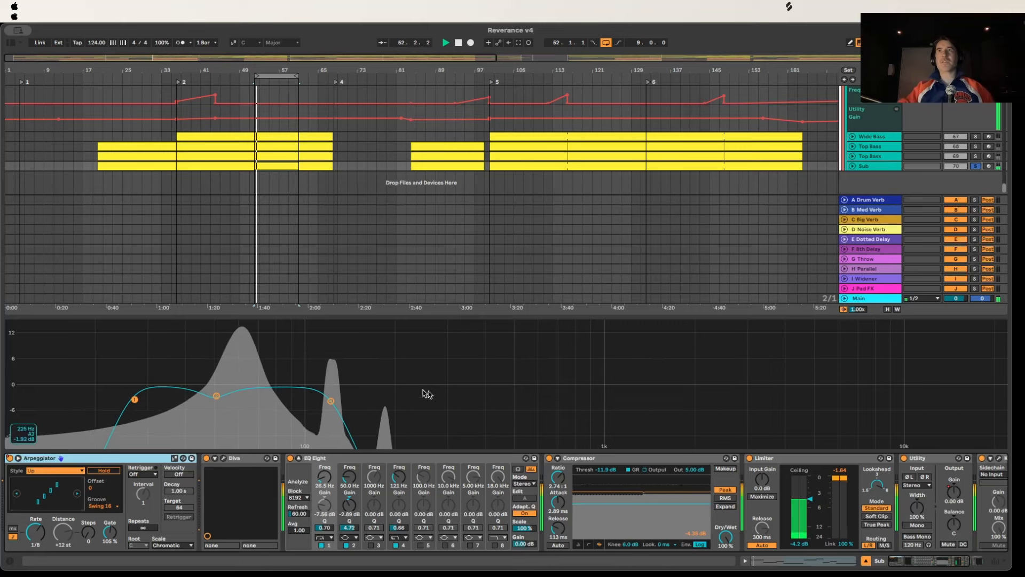
Step: Compare the Sub with and without solo, and examine its Arpeggiator, Diva and EQ Eight
{"action": "left_click", "coordinate": [979, 168]}
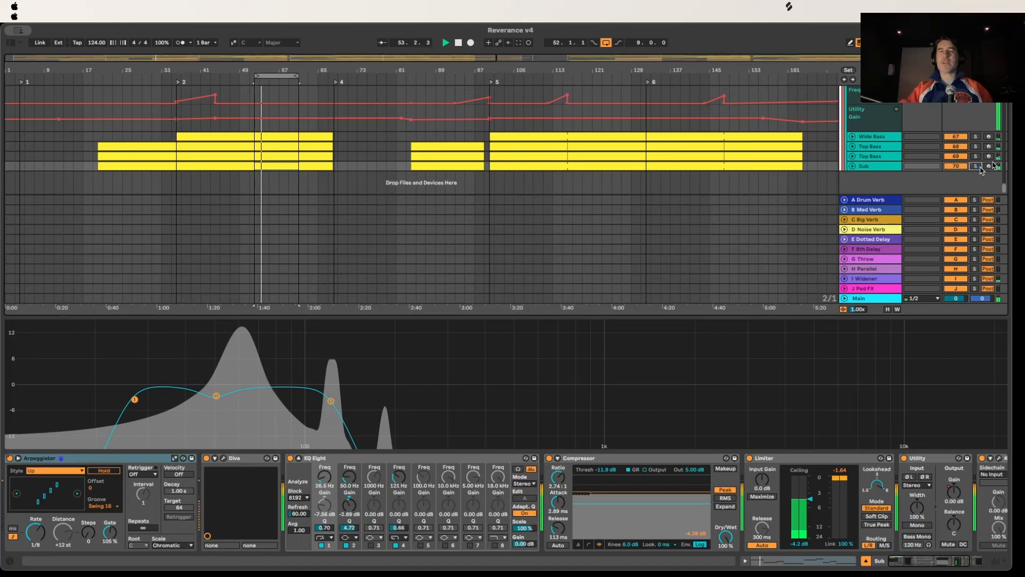
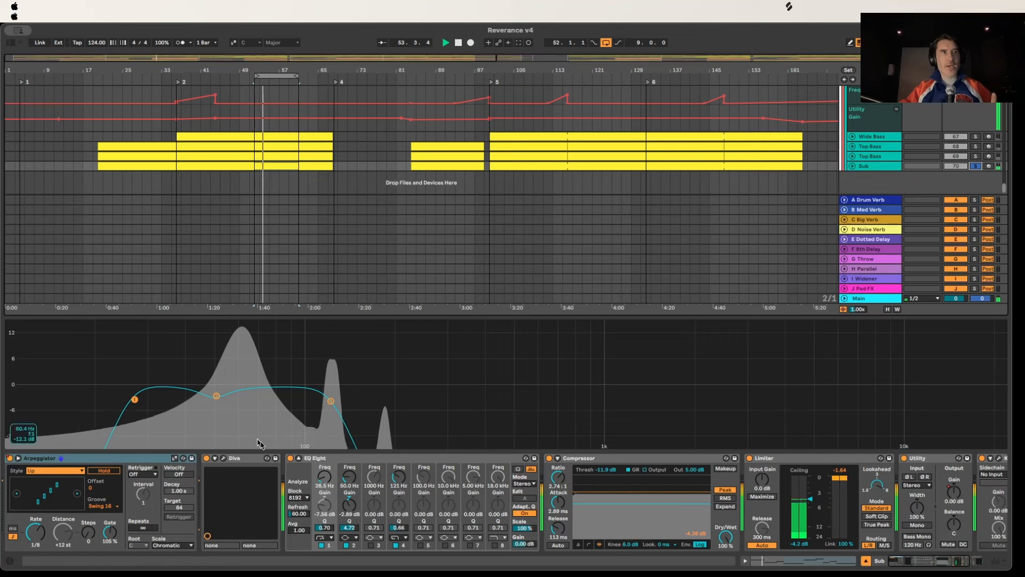
{"action": "left_click", "coordinate": [120, 472]}
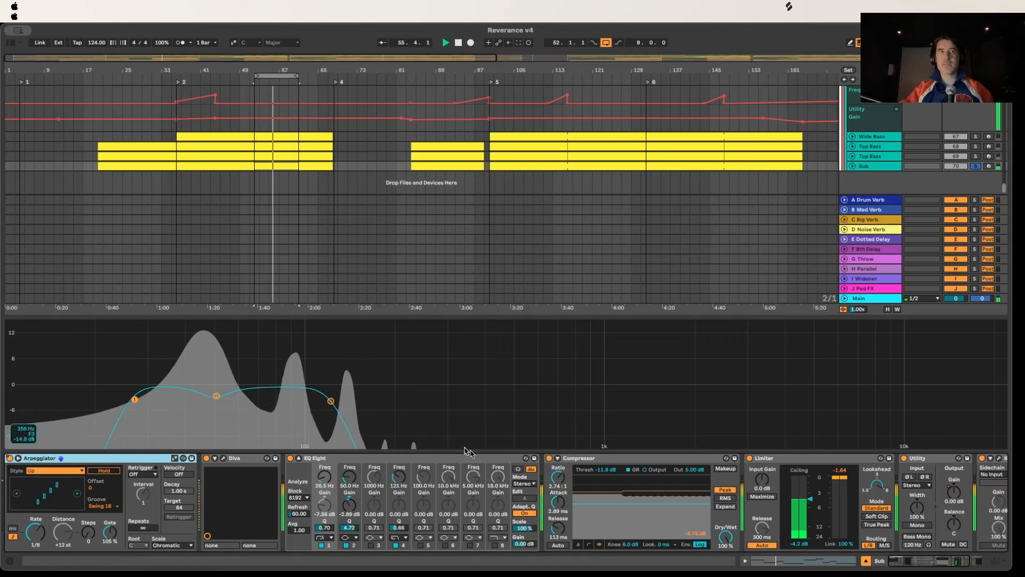
{"action": "left_click", "coordinate": [261, 462]}
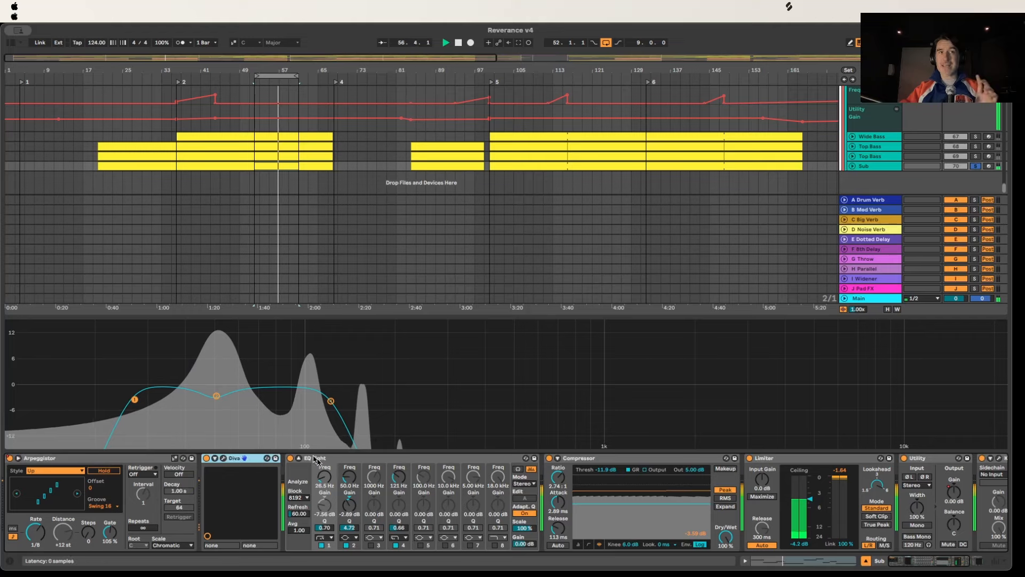
{"action": "left_click", "coordinate": [434, 475]}
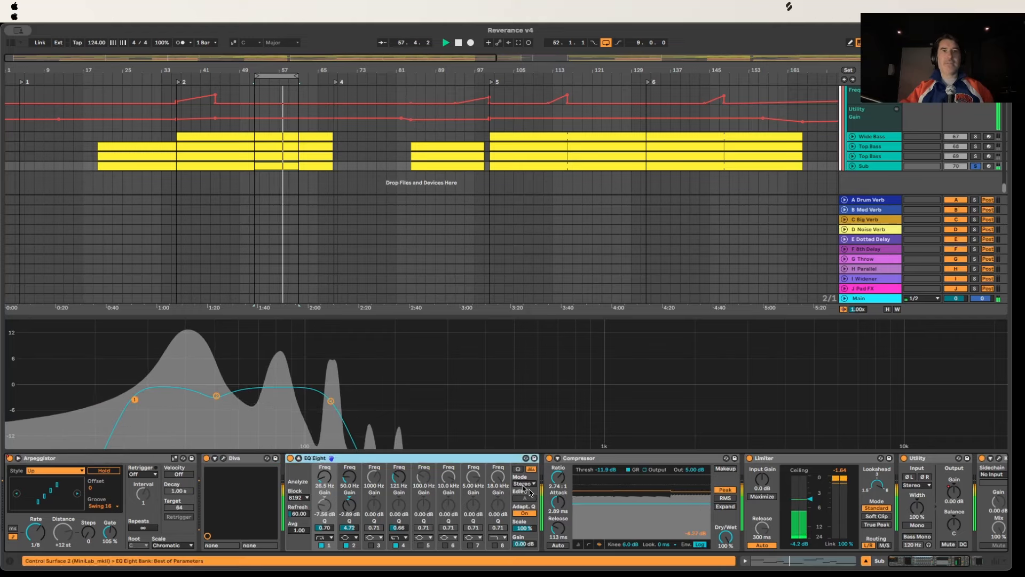
Step: Examine the Compressor and Limiter in the Sub track's chain while the loop plays
{"action": "scroll", "coordinate": [435, 475], "scroll_direction": "right", "scroll_amount": 2}
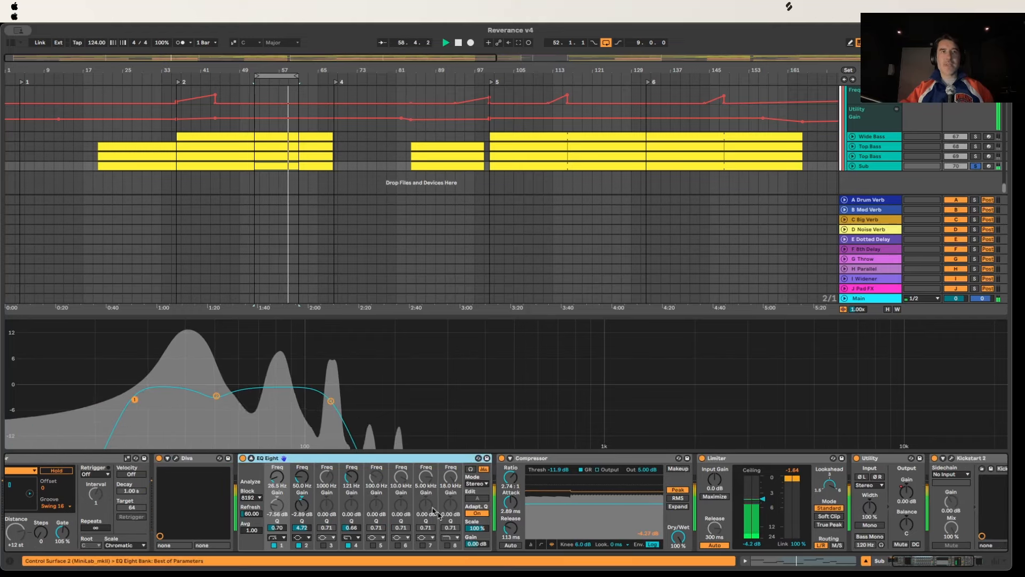
{"action": "scroll", "coordinate": [459, 515], "scroll_direction": "right", "scroll_amount": 3}
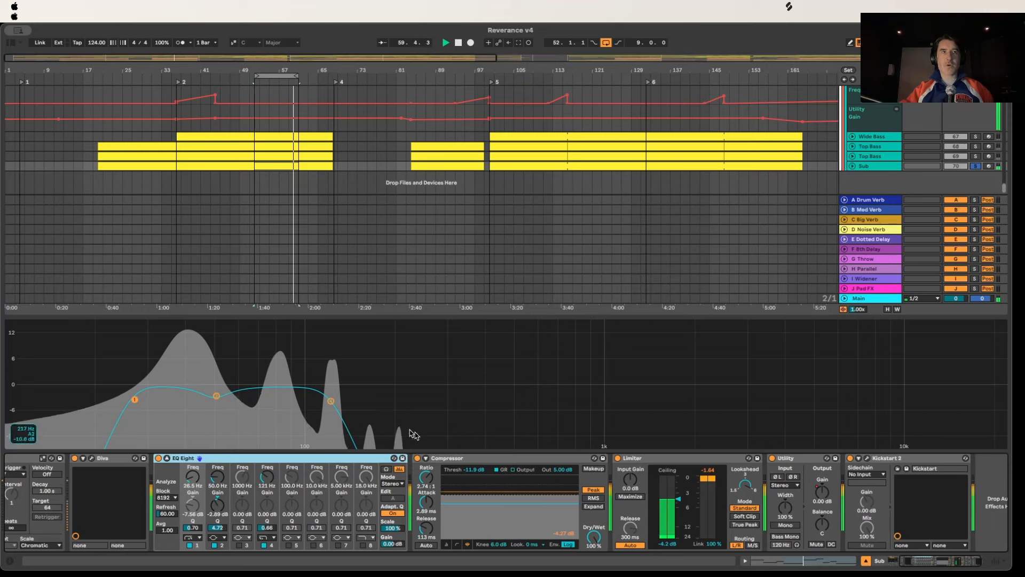
{"action": "left_click", "coordinate": [507, 458]}
{"action": "scroll", "coordinate": [630, 460], "scroll_direction": "right", "scroll_amount": 1}
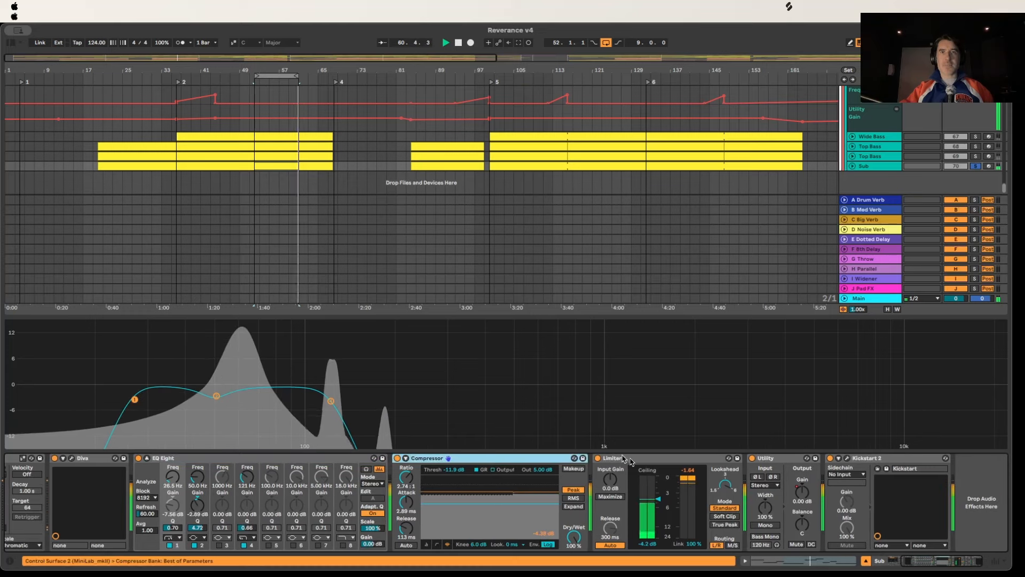
{"action": "left_click", "coordinate": [632, 461]}
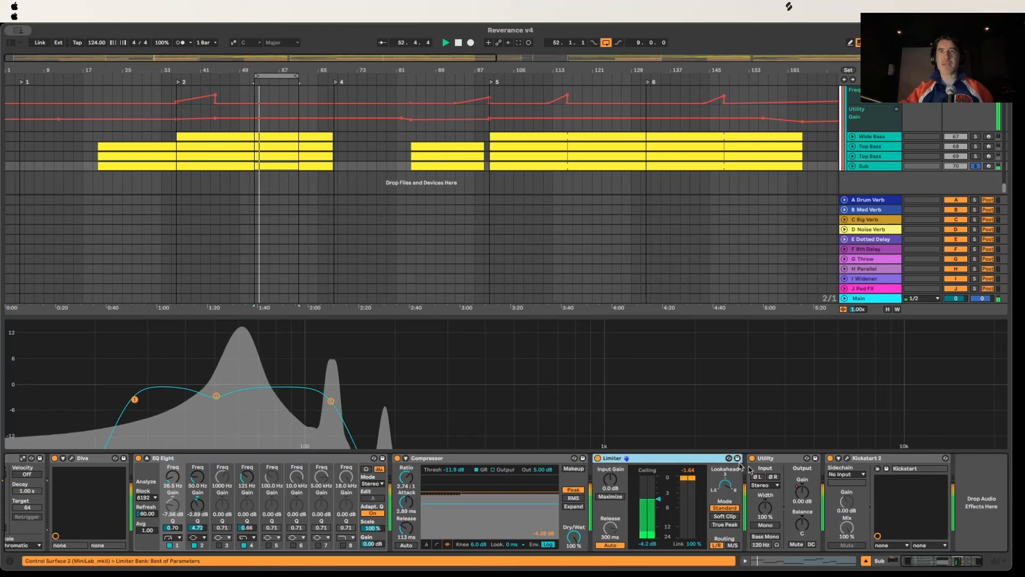
Step: Show the Session mixer and examine the Utility and Kickstart 2 devices at the end of the Sub track's chain
{"action": "key", "text": "Tab"}
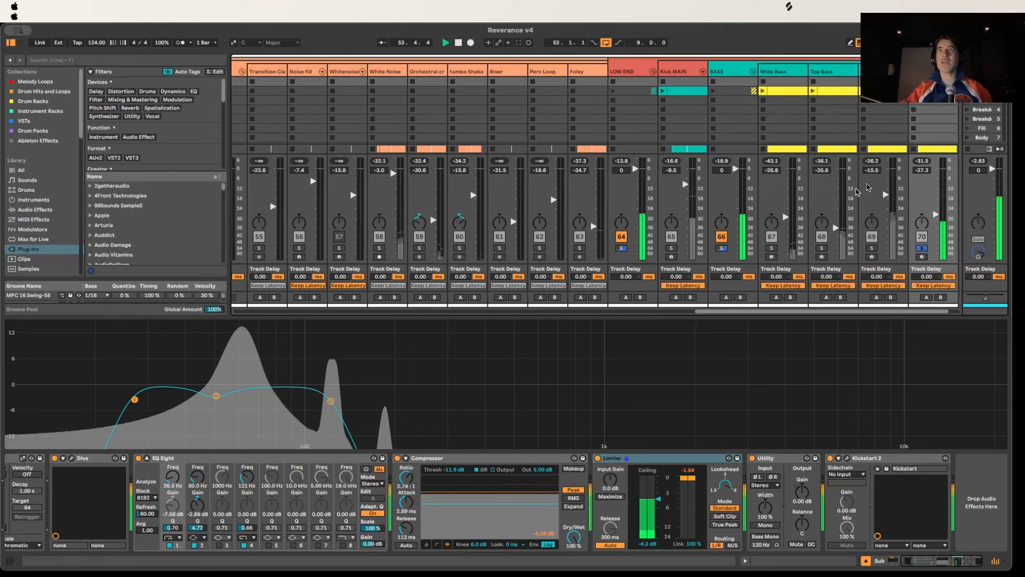
{"action": "scroll", "coordinate": [876, 196], "scroll_direction": "right", "scroll_amount": 2}
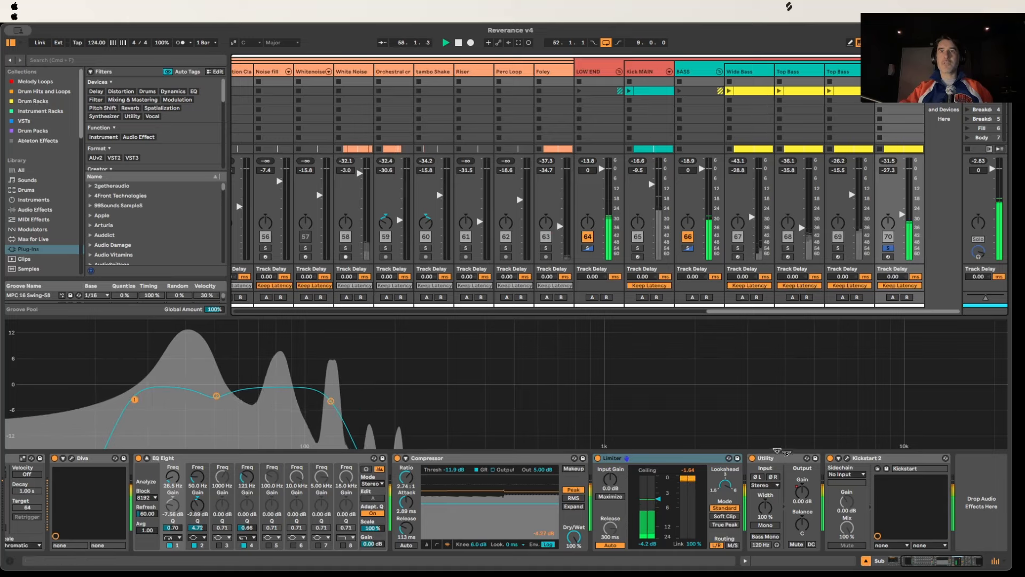
{"action": "left_click", "coordinate": [787, 492]}
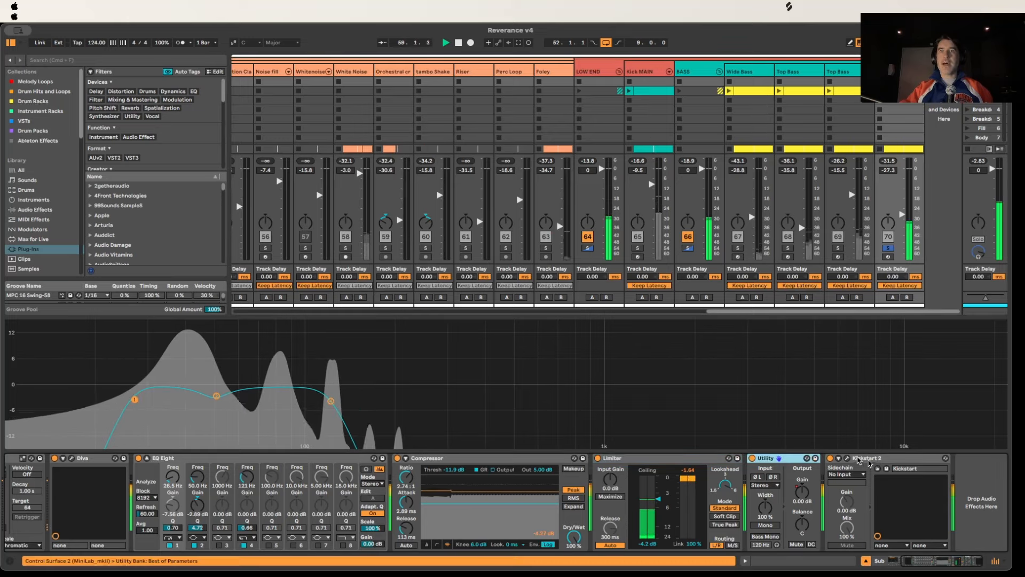
{"action": "left_click", "coordinate": [902, 459]}
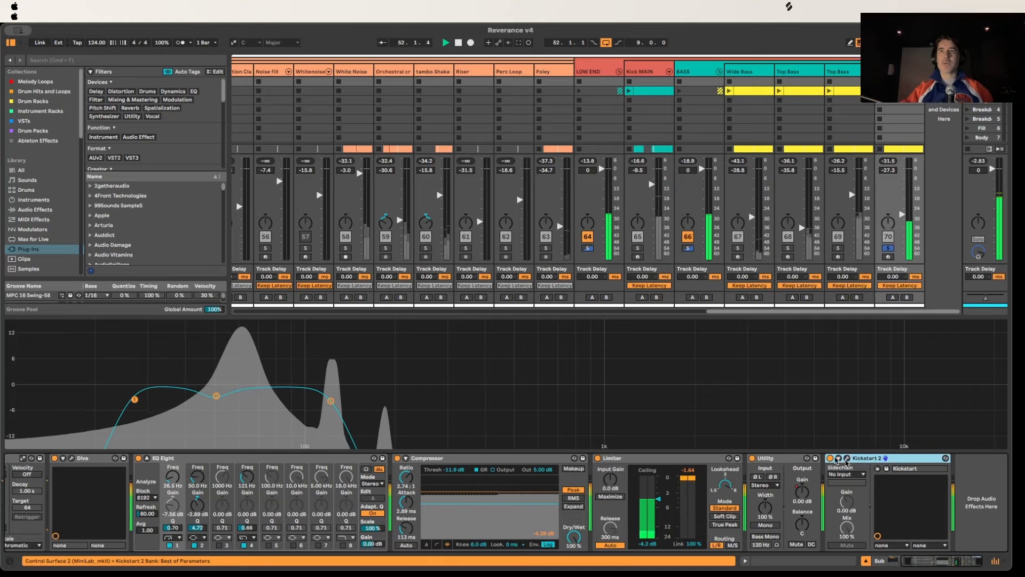
Step: Audition the two Top Bass tracks and the Wide Bass track by soloing them in turn
{"action": "left_click", "coordinate": [851, 72]}
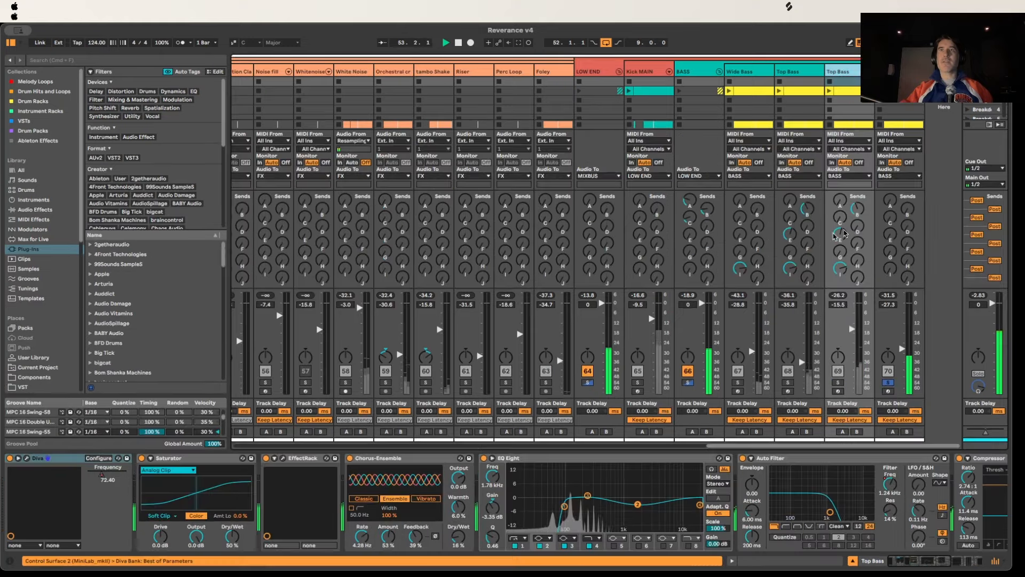
{"action": "left_click", "coordinate": [839, 384]}
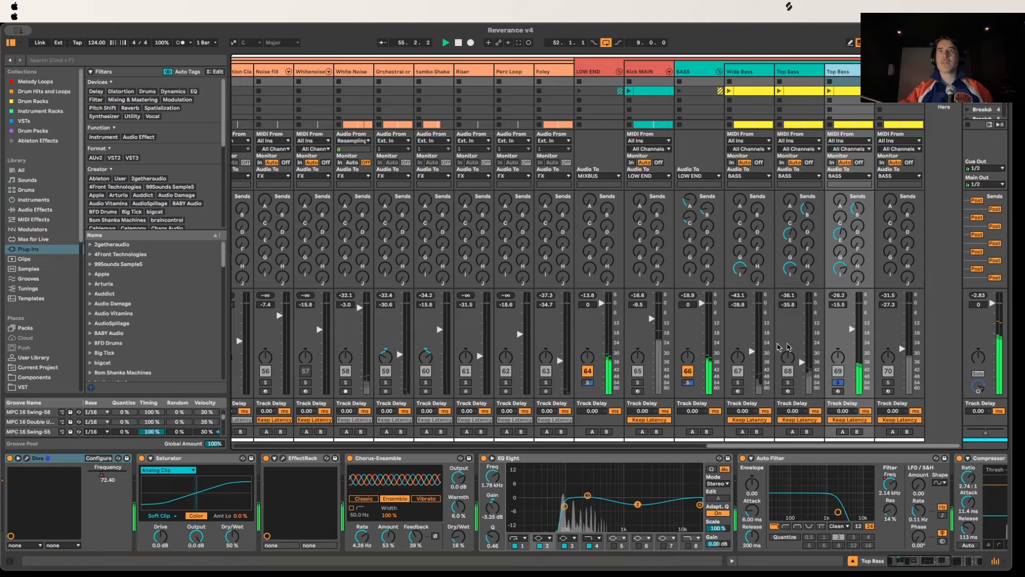
{"action": "left_click", "coordinate": [788, 382]}
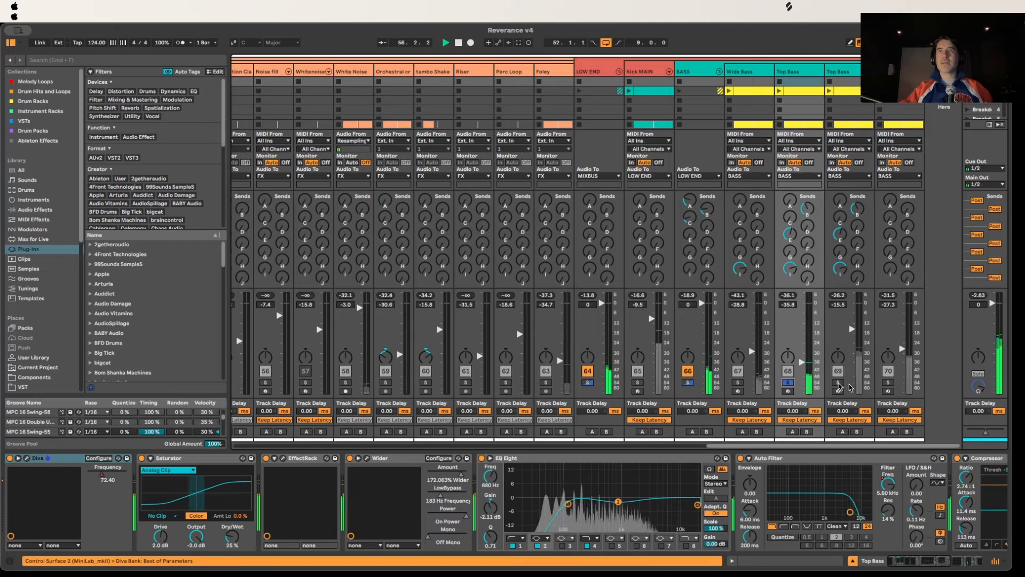
{"action": "left_click", "coordinate": [740, 382]}
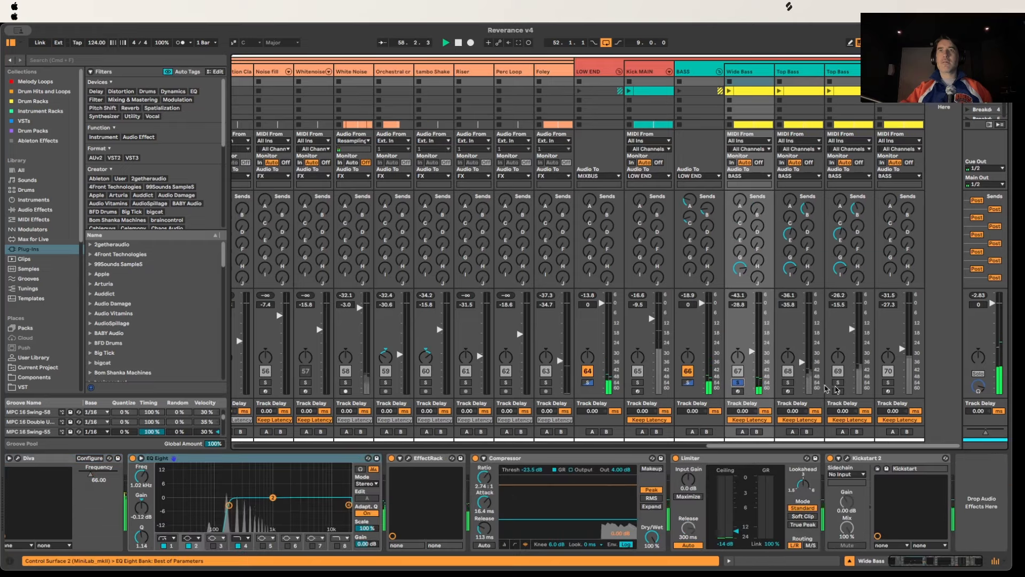
{"action": "left_click", "coordinate": [839, 383]}
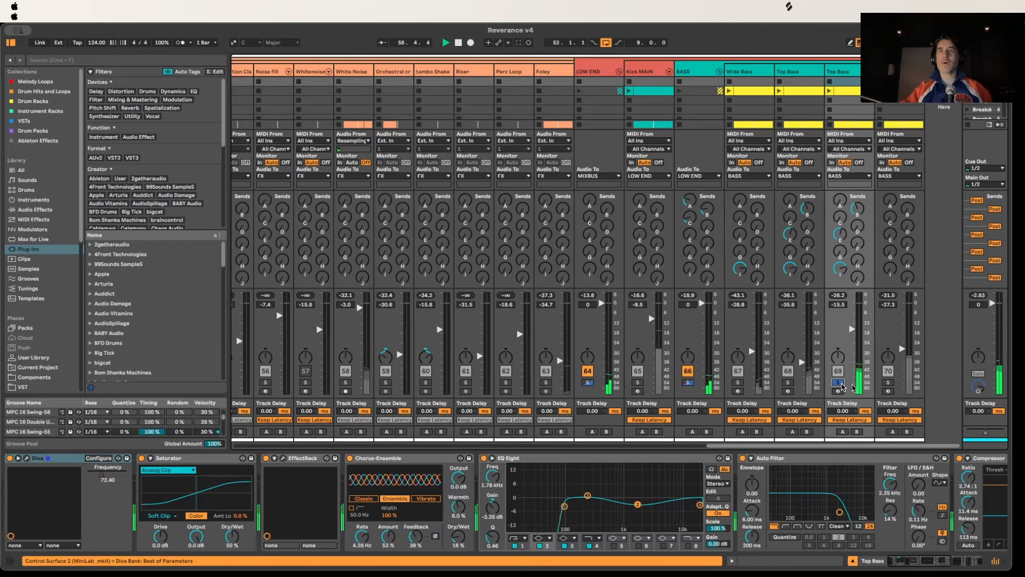
{"action": "left_click", "coordinate": [789, 383]}
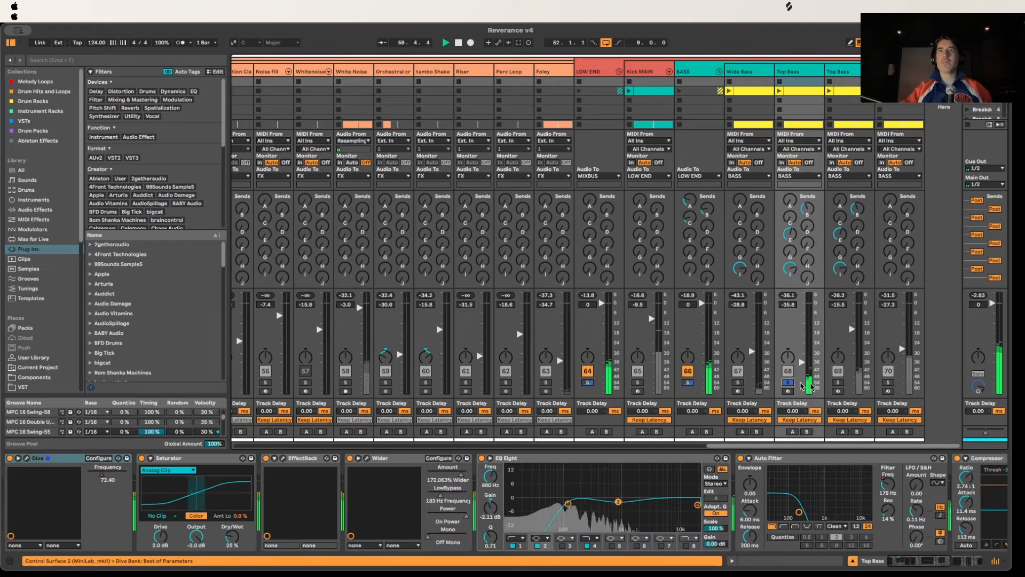
{"action": "left_click", "coordinate": [839, 382]}
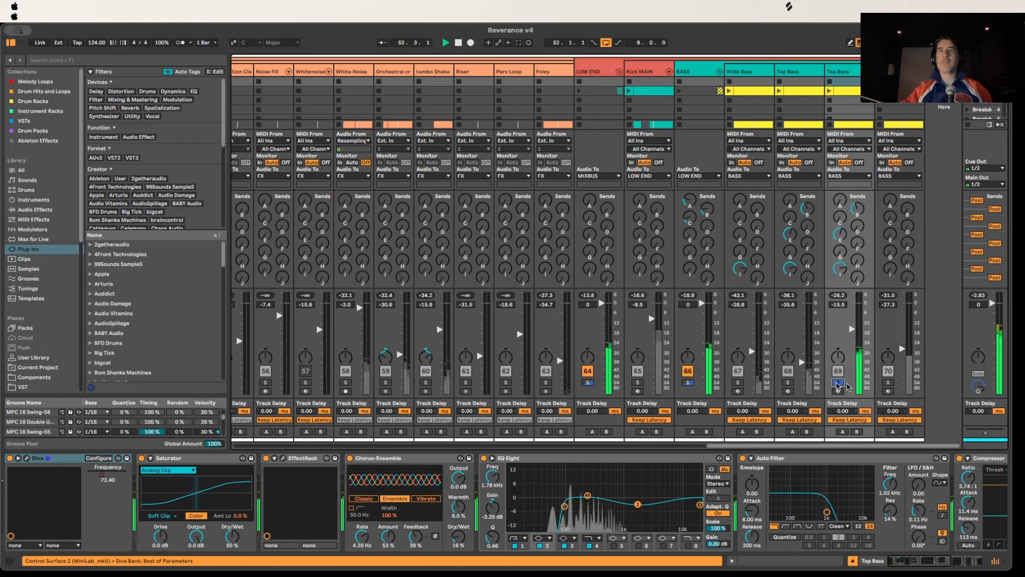
{"action": "left_click", "coordinate": [789, 383]}
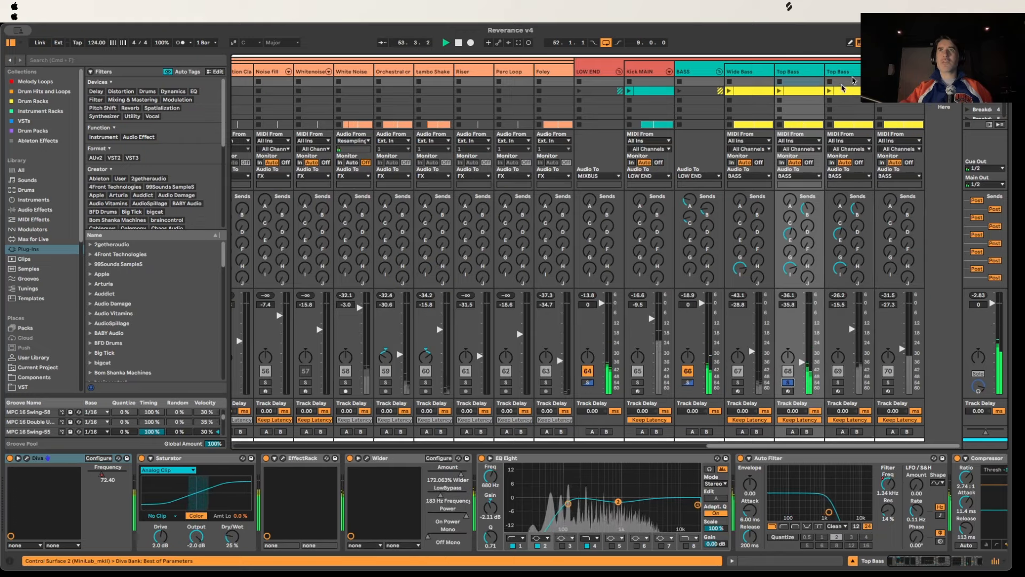
Step: Solo both Top Bass tracks together, and examine track 69's Diva preset BTD_Visions_BS_Simples and its Saturator
{"action": "left_click", "coordinate": [844, 72]}
{"action": "left_click", "coordinate": [838, 383]}
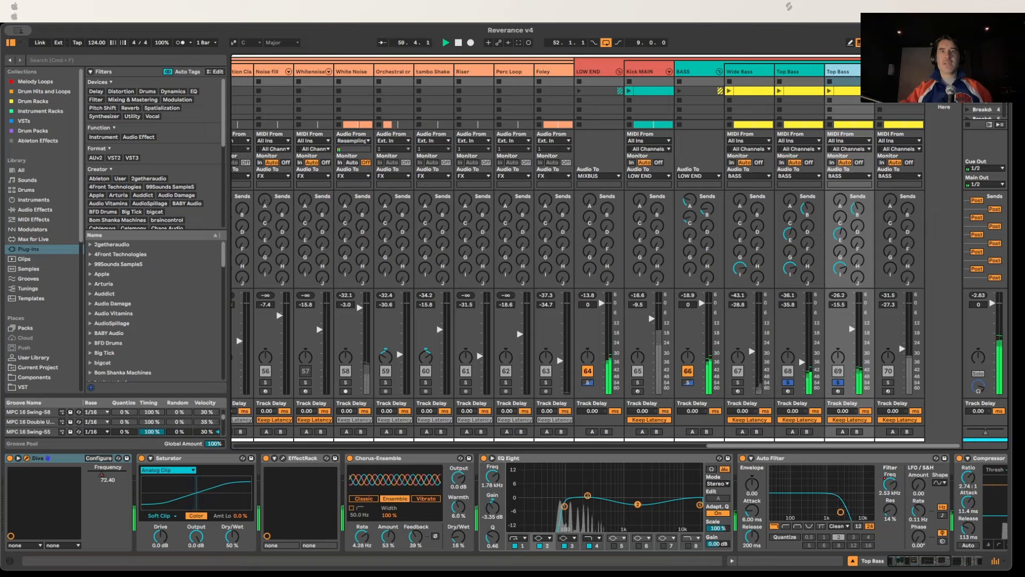
{"action": "left_click_drag", "start_coordinate": [497, 574], "coordinate": [453, 133]}
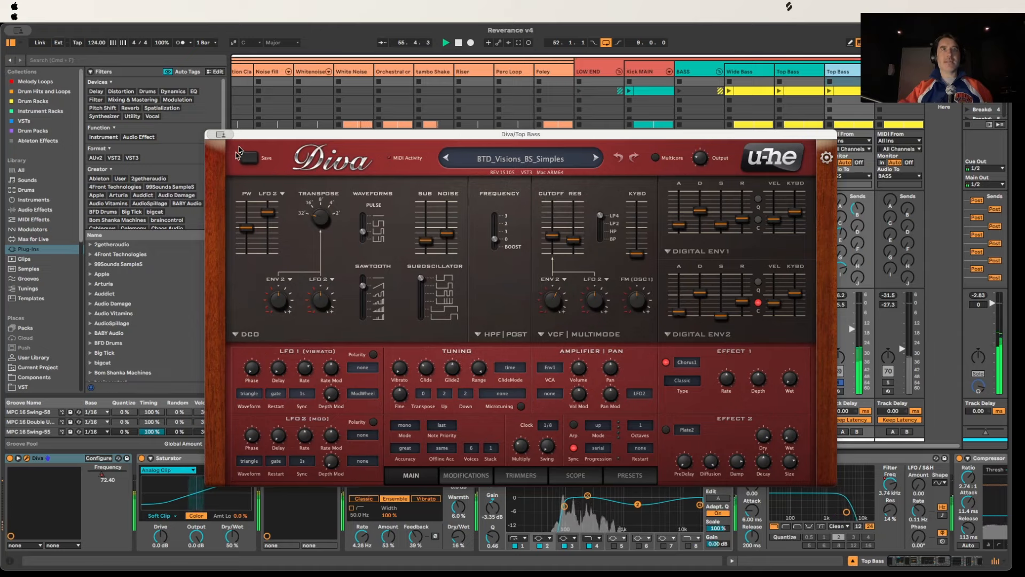
{"action": "left_click", "coordinate": [177, 463]}
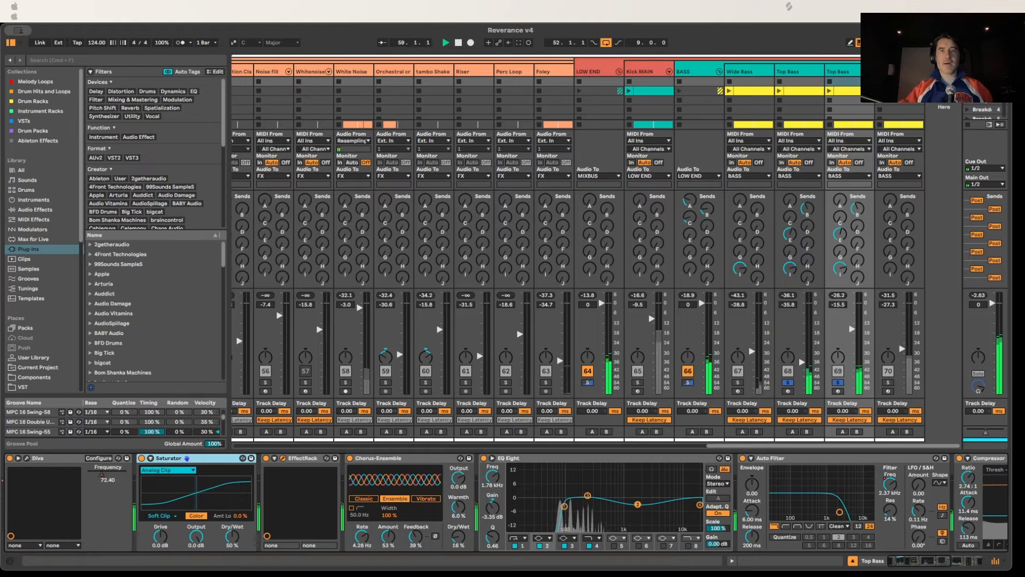
Step: Examine the Decapitator and MicroShift in Top Bass 69's EffectRack, close it, and check the Chorus-Ensemble
{"action": "left_click_drag", "start_coordinate": [495, 574], "coordinate": [508, 74]}
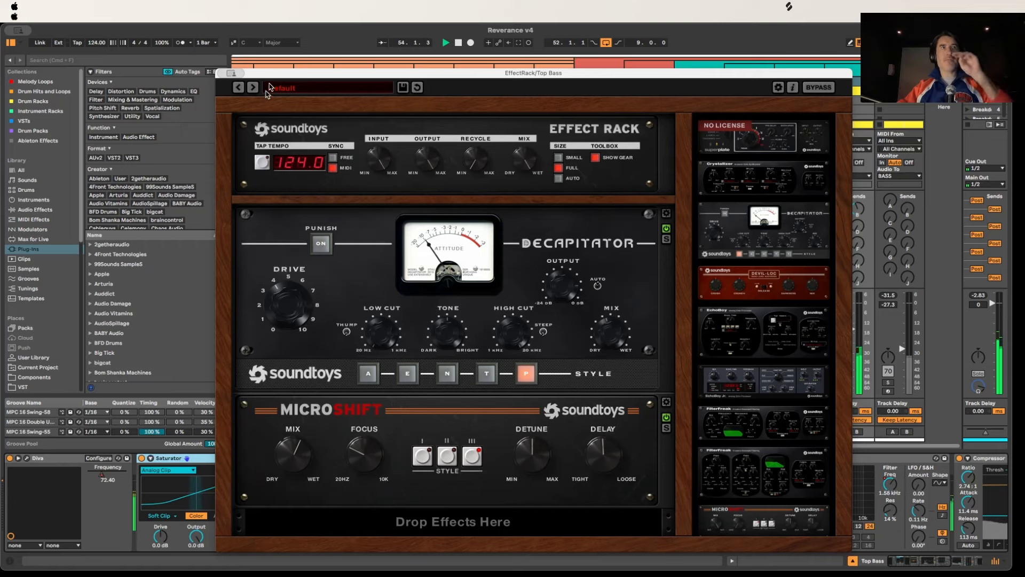
{"action": "key", "text": "super+w"}
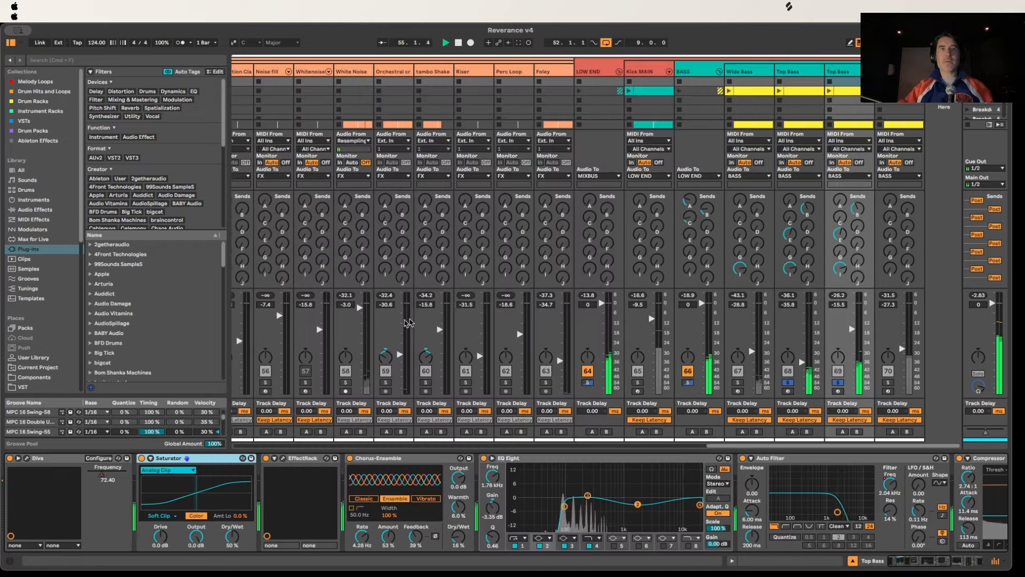
{"action": "left_click", "coordinate": [351, 459]}
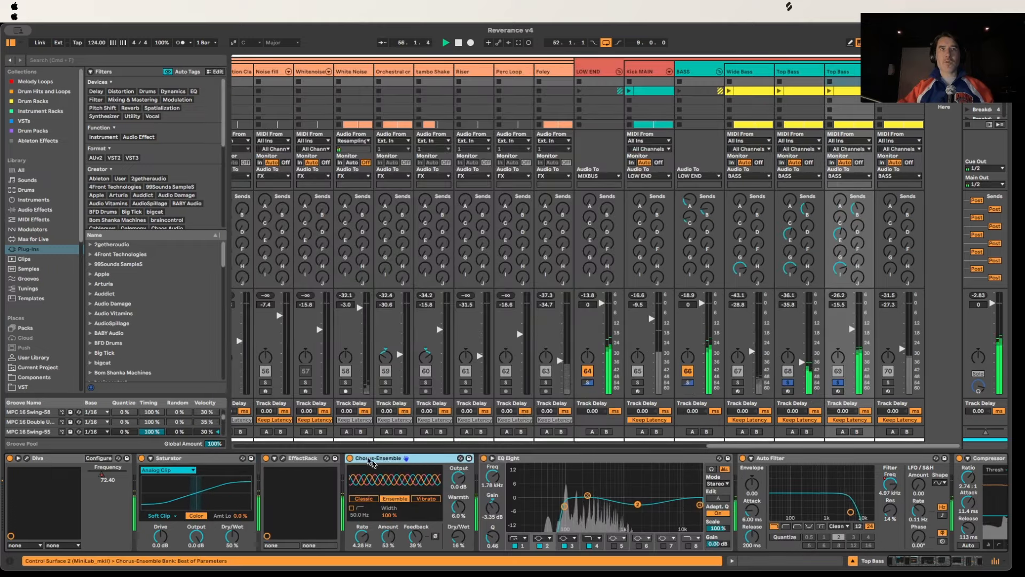
{"action": "left_click", "coordinate": [351, 458]}
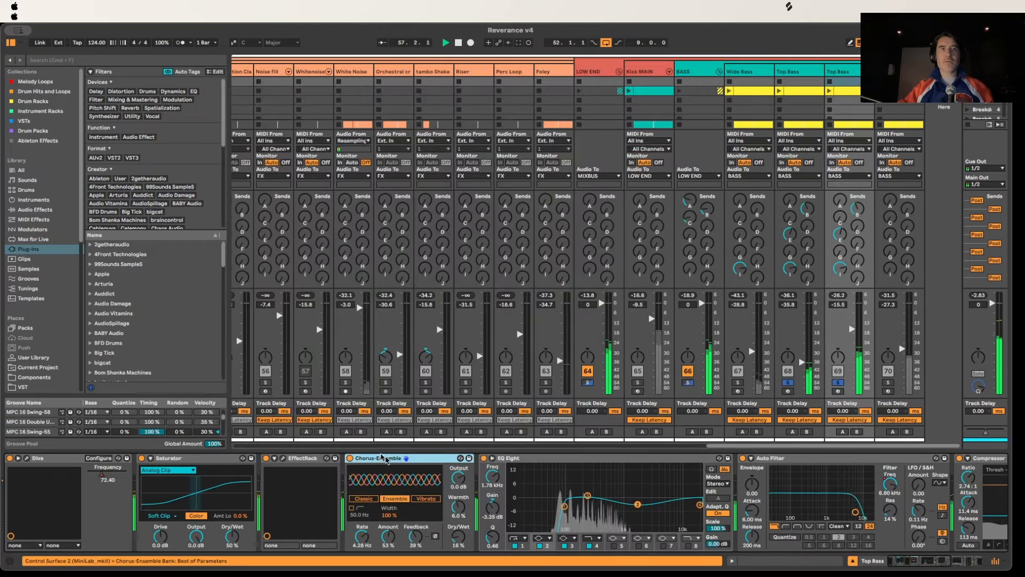
Step: Examine the first band of Top Bass 69's EQ Eight and the Auto Filter that follows it
{"action": "left_click", "coordinate": [577, 460]}
{"action": "scroll", "coordinate": [614, 476], "scroll_direction": "right", "scroll_amount": 4}
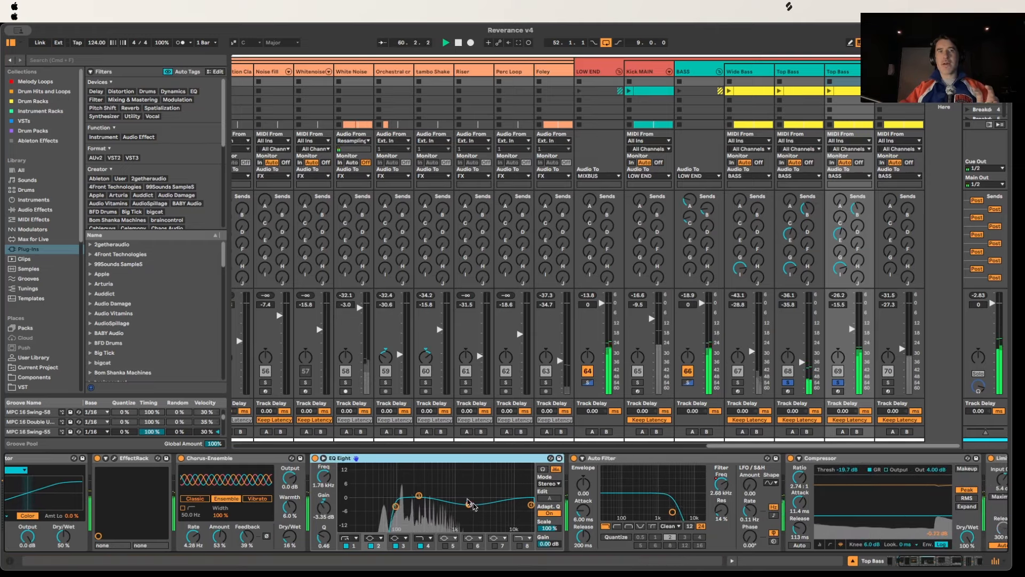
{"action": "left_click", "coordinate": [396, 506]}
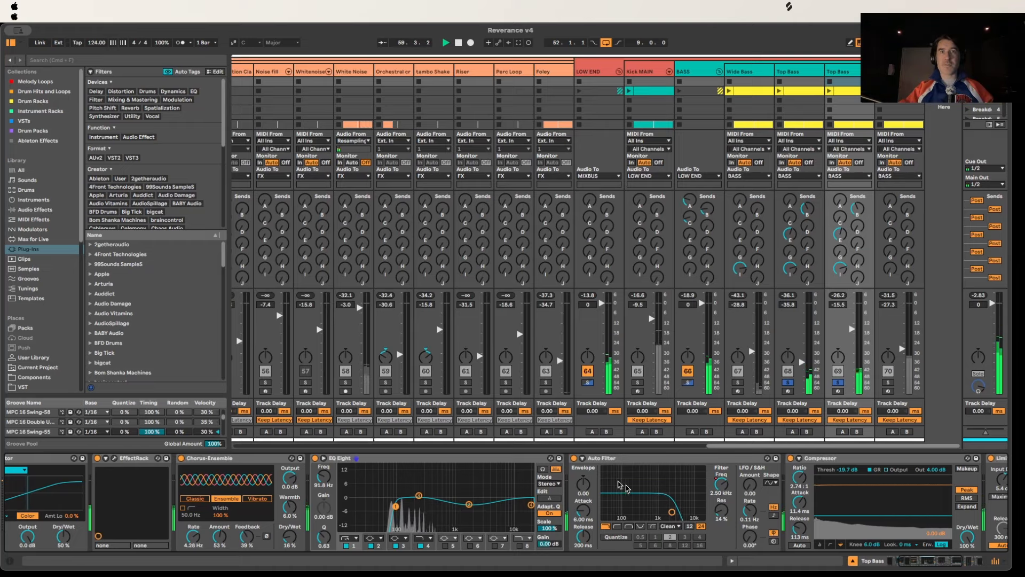
{"action": "left_click", "coordinate": [630, 460]}
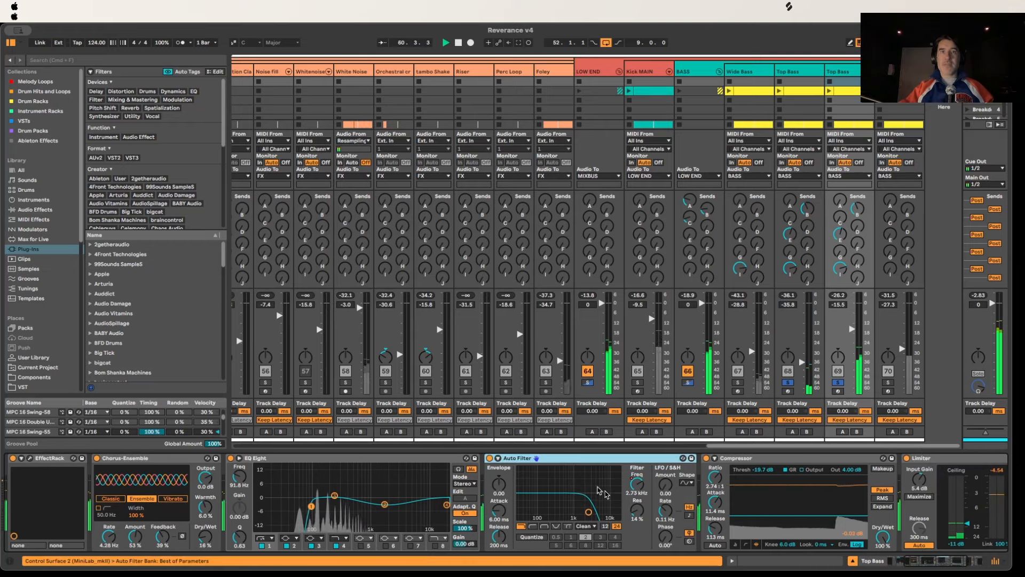
{"action": "scroll", "coordinate": [597, 479], "scroll_direction": "right", "scroll_amount": 1}
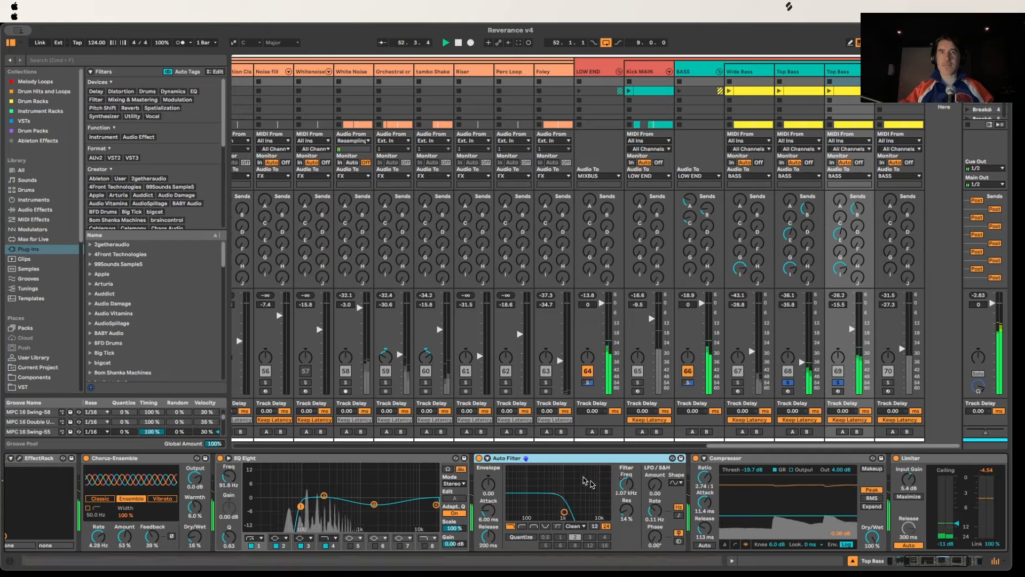
{"action": "scroll", "coordinate": [586, 481], "scroll_direction": "right", "scroll_amount": 2}
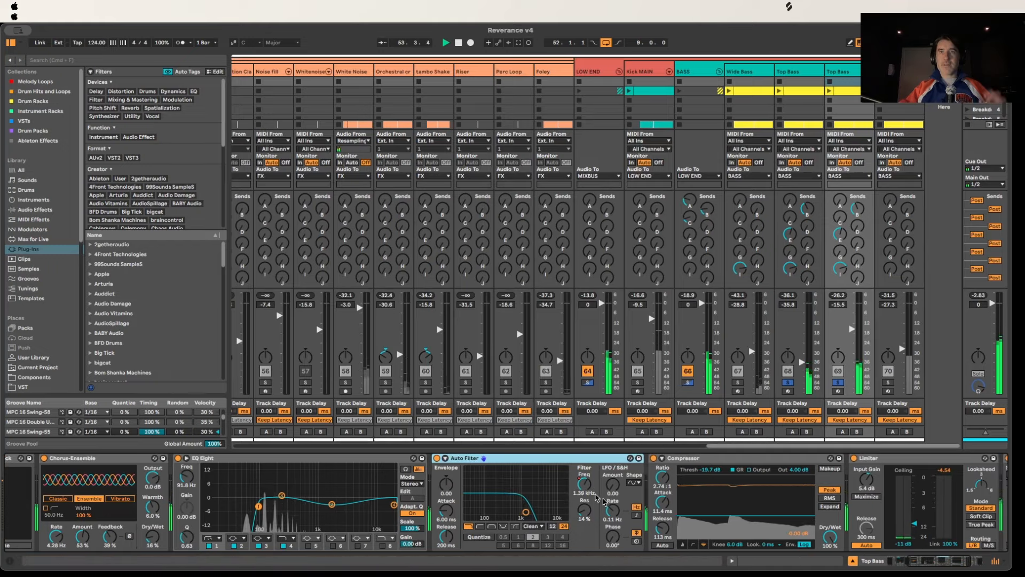
Step: Unfold Top Bass track 69 in the Arrangement to show its Auto Filter Frequency automation
{"action": "left_click", "coordinate": [839, 74]}
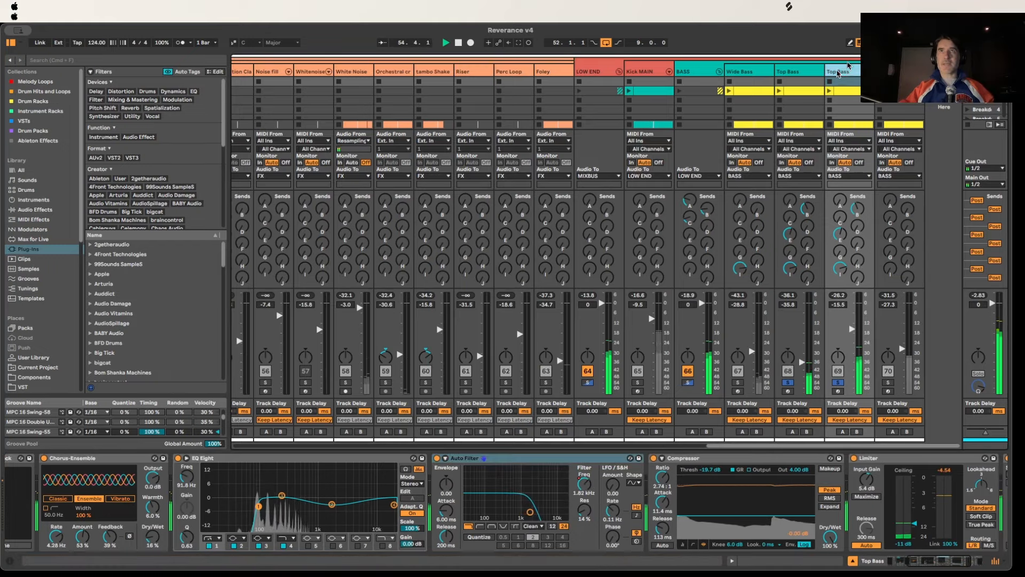
{"action": "key", "text": "Tab"}
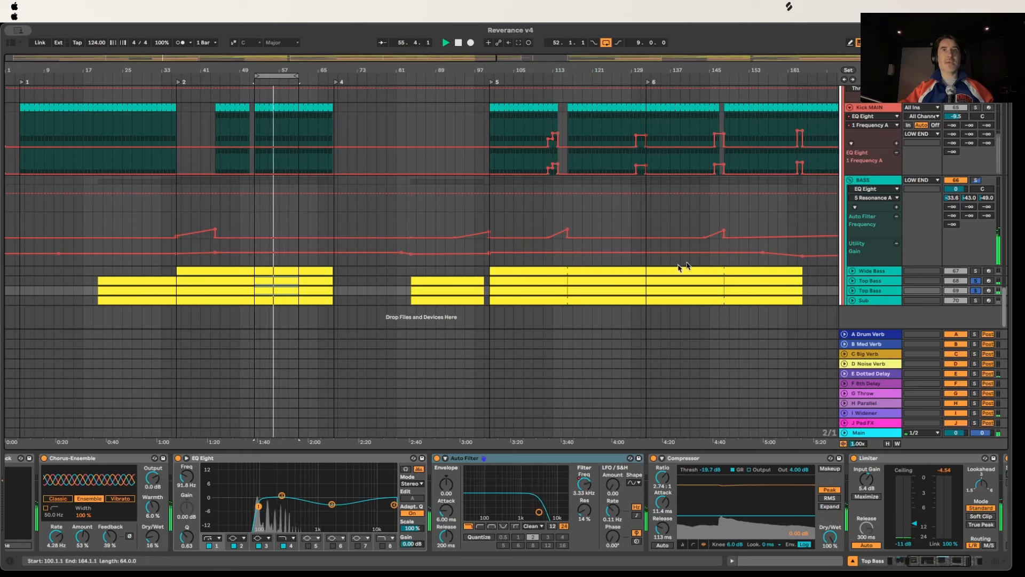
{"action": "left_click", "coordinate": [853, 291]}
{"action": "scroll", "coordinate": [647, 231], "scroll_direction": "down", "scroll_amount": 3}
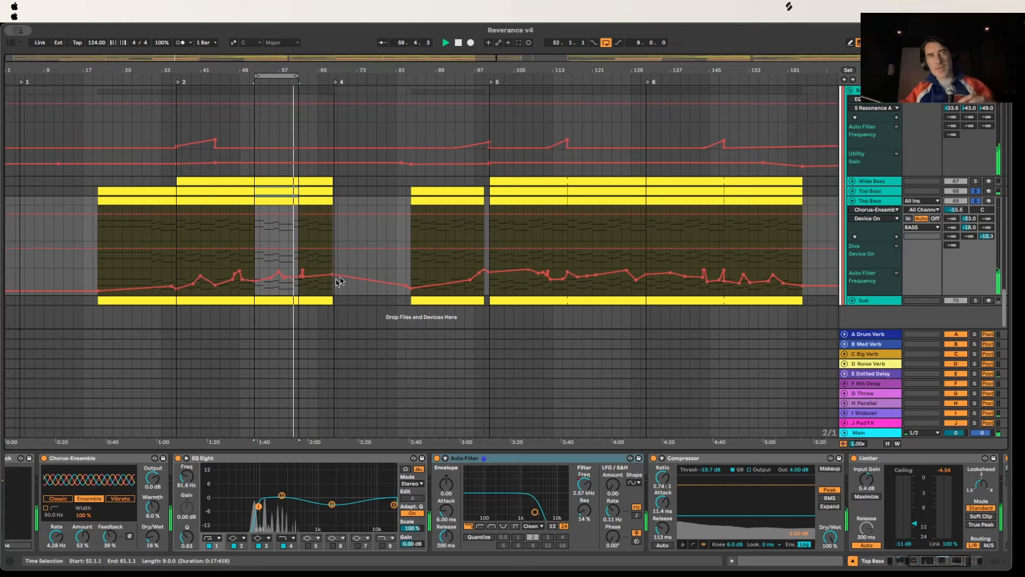
Step: Play the filter automation from locator 2, and return to the loop region at bar 52 to view the Compressor and Limiter
{"action": "left_click", "coordinate": [189, 84]}
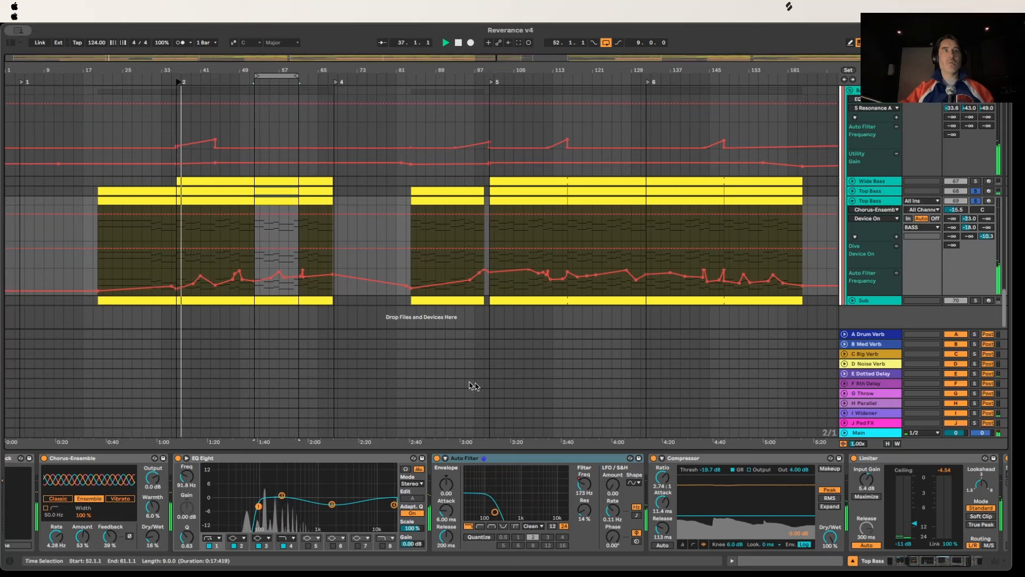
{"action": "left_click", "coordinate": [283, 77]}
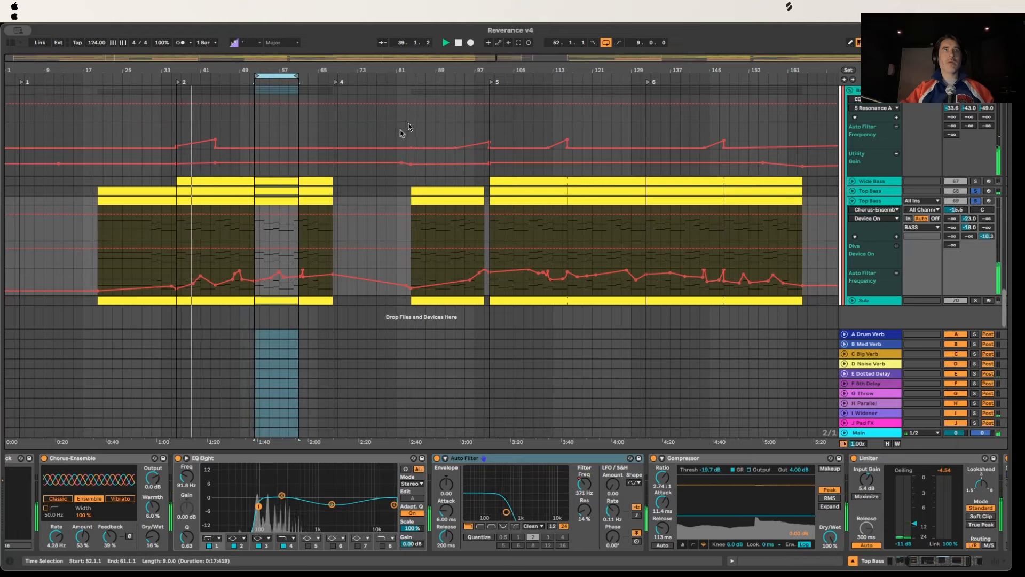
{"action": "scroll", "coordinate": [749, 481], "scroll_direction": "right", "scroll_amount": 5}
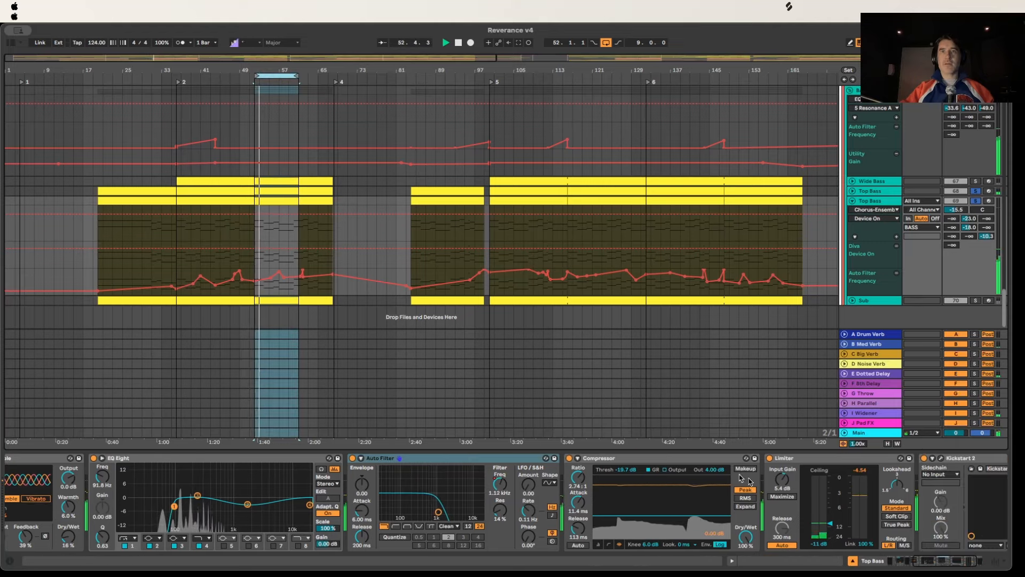
Step: Examine the Compressor, Limiter and Kickstart 2 at the end of the expanded Top Bass track's device chain
{"action": "left_click", "coordinate": [729, 466]}
{"action": "scroll", "coordinate": [732, 465], "scroll_direction": "right", "scroll_amount": 3}
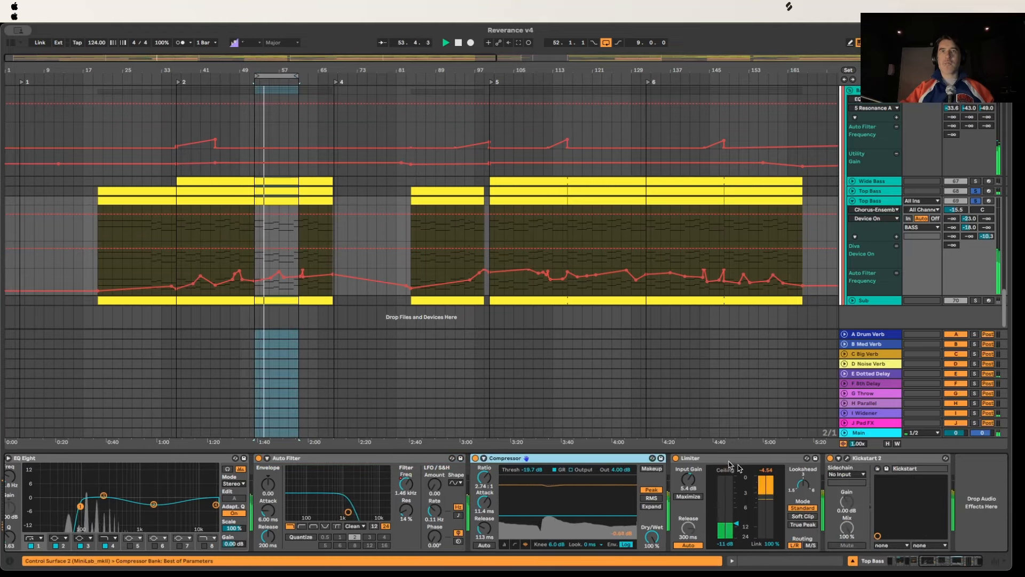
{"action": "left_click", "coordinate": [731, 464]}
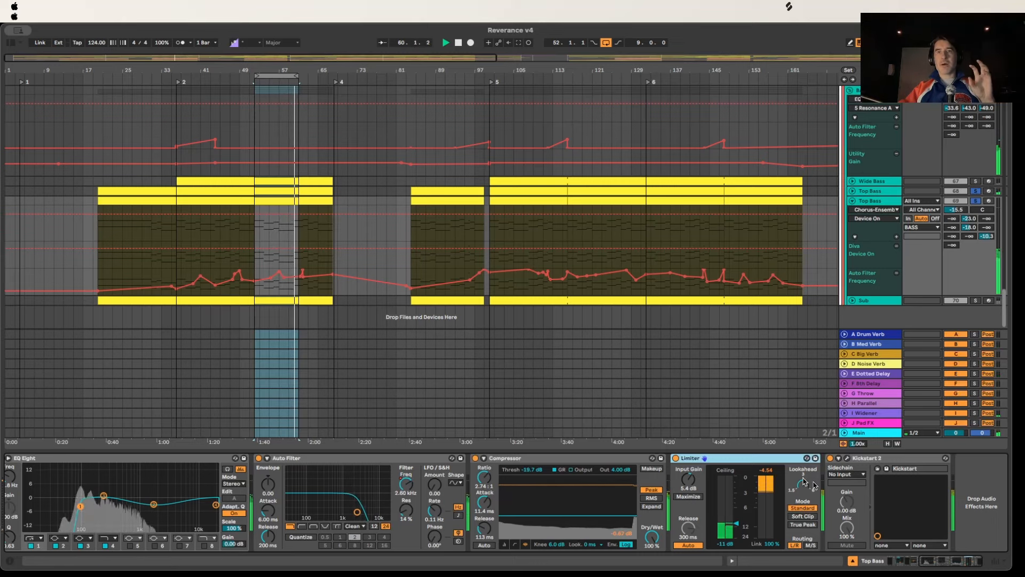
{"action": "left_click", "coordinate": [903, 459]}
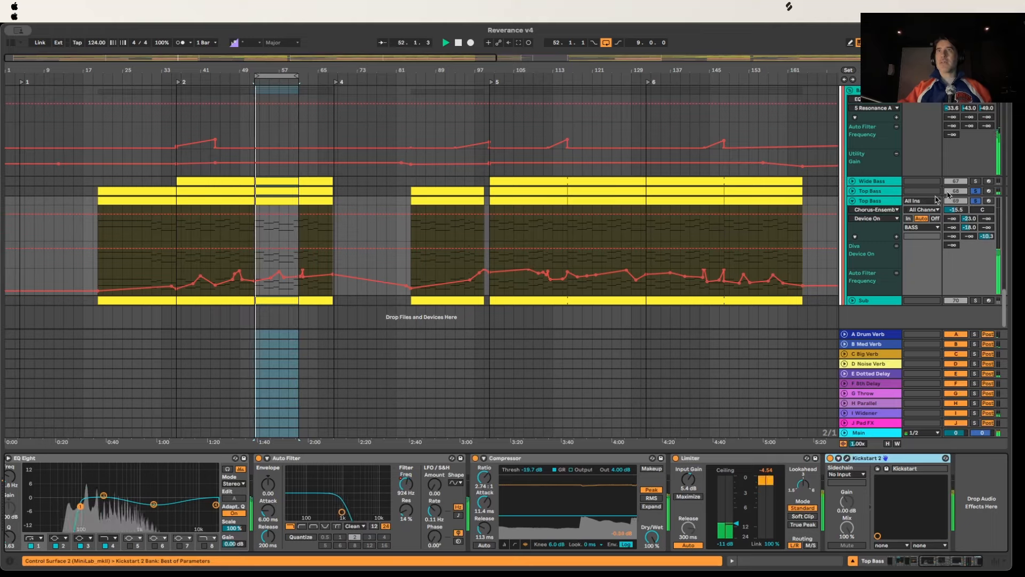
Step: Solo the collapsed Top Bass track just below Wide Bass and display its device chain
{"action": "left_click", "coordinate": [882, 192]}
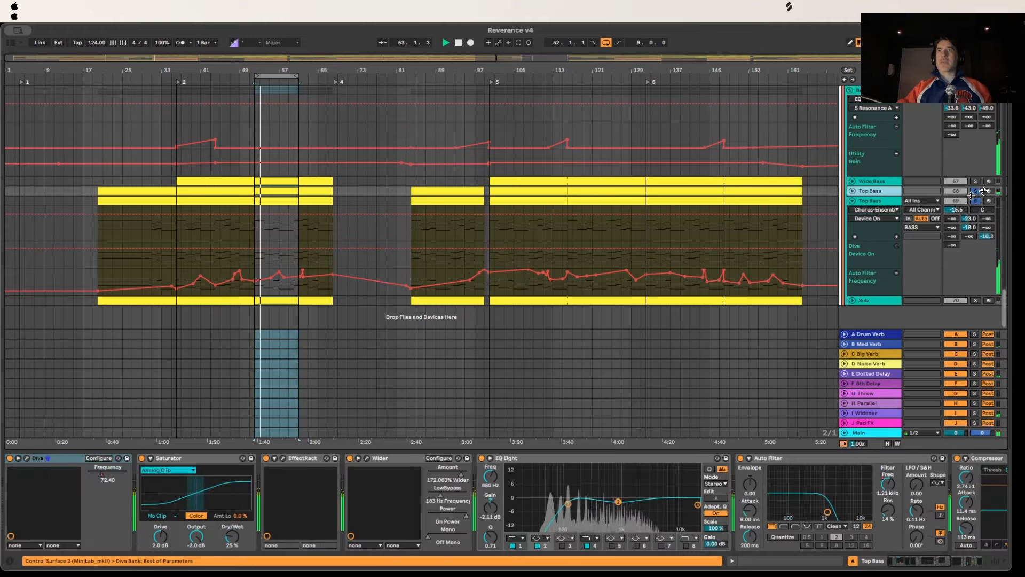
{"action": "left_click", "coordinate": [886, 202]}
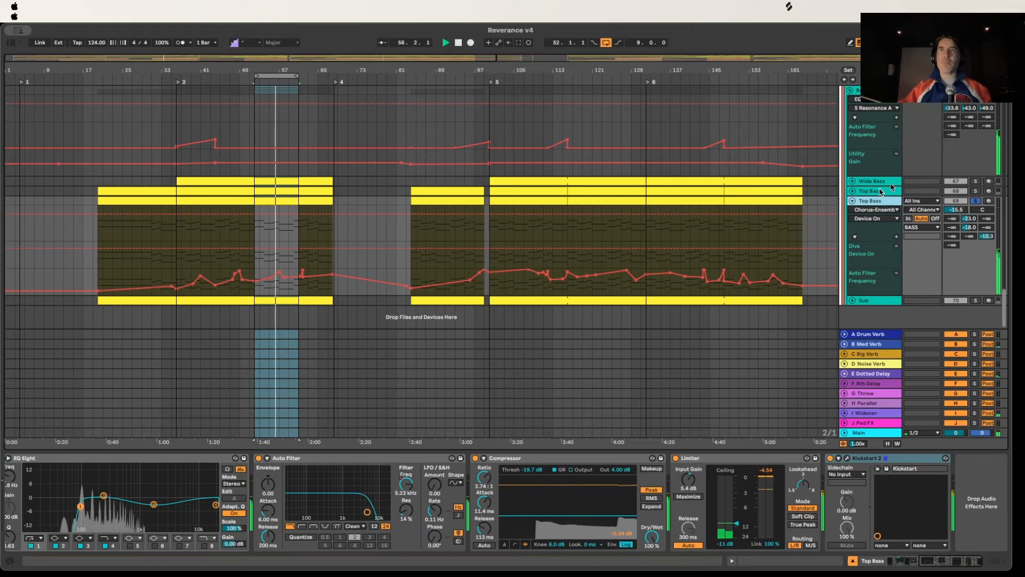
{"action": "left_click", "coordinate": [975, 192]}
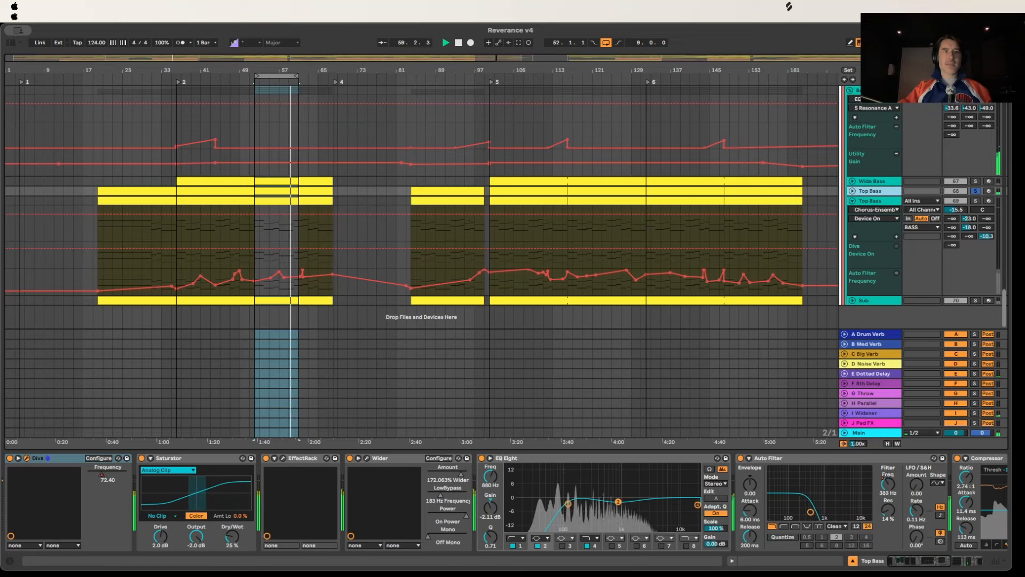
Step: Inspect the Diva synth settings and the Soundtoys EffectRack on the soloed Top Bass track, closing their windows
{"action": "left_click_drag", "start_coordinate": [419, 574], "coordinate": [468, 100]}
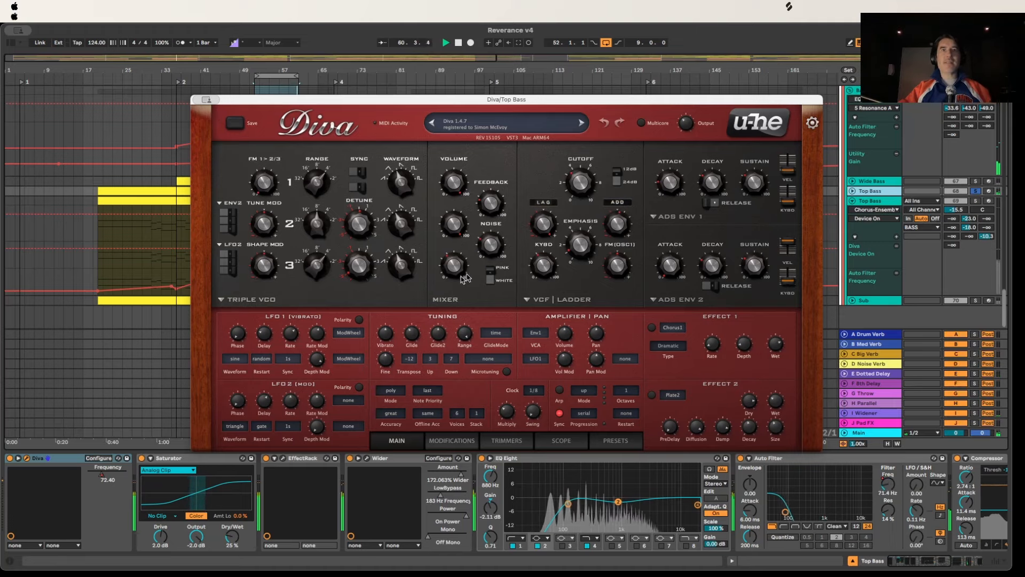
{"action": "key", "text": "alt+super+p"}
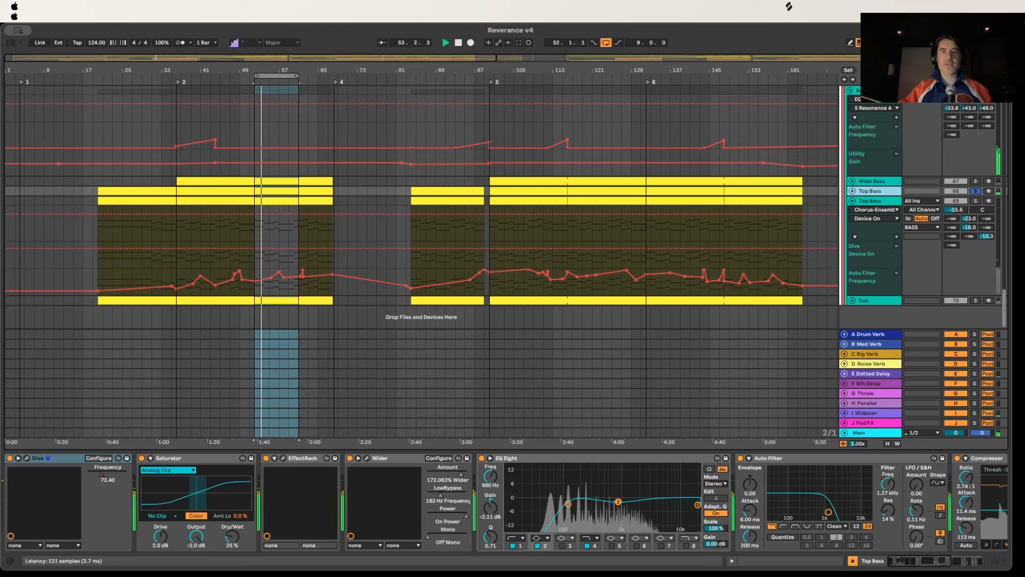
{"action": "key", "text": "alt+super+p"}
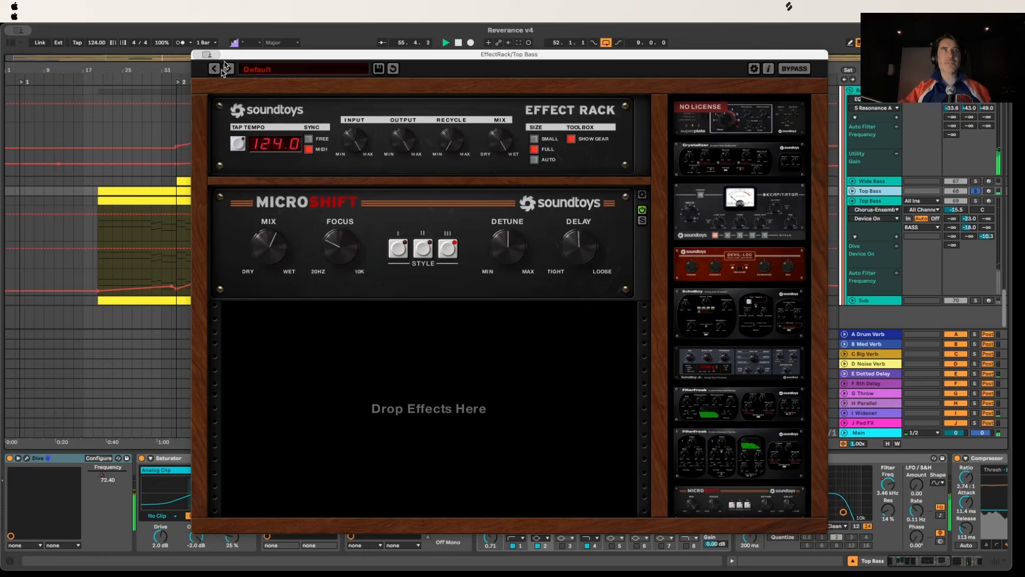
{"action": "key", "text": "alt+super+p"}
Step: Inspect the Wider plug-in on the soloed Top Bass track, close it, and review the remaining devices in the chain
{"action": "left_click", "coordinate": [374, 459]}
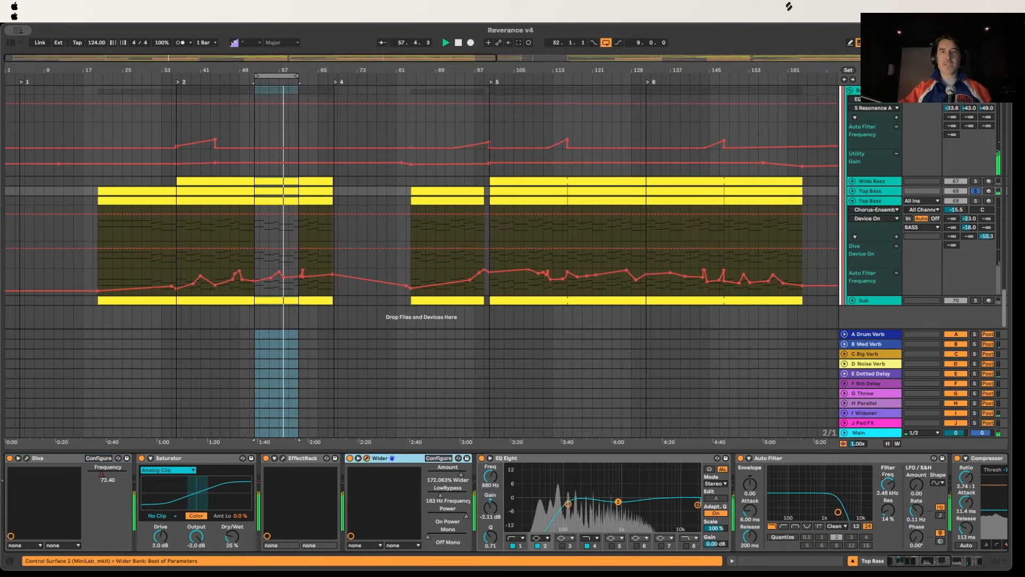
{"action": "key", "text": "alt+super+p"}
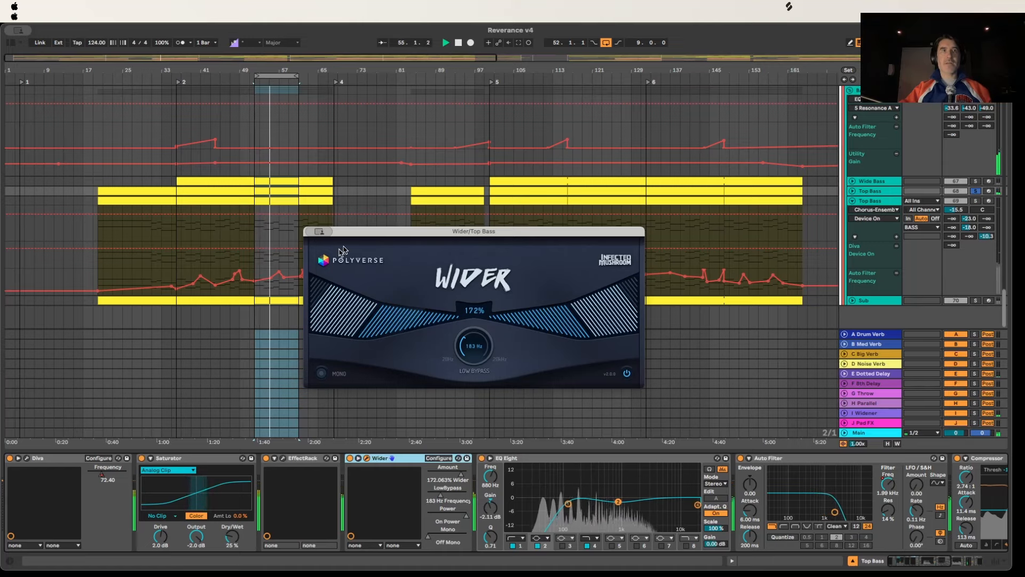
{"action": "key", "text": "super+w"}
{"action": "scroll", "coordinate": [637, 474], "scroll_direction": "right", "scroll_amount": 3}
{"action": "scroll", "coordinate": [637, 475], "scroll_direction": "right", "scroll_amount": 6}
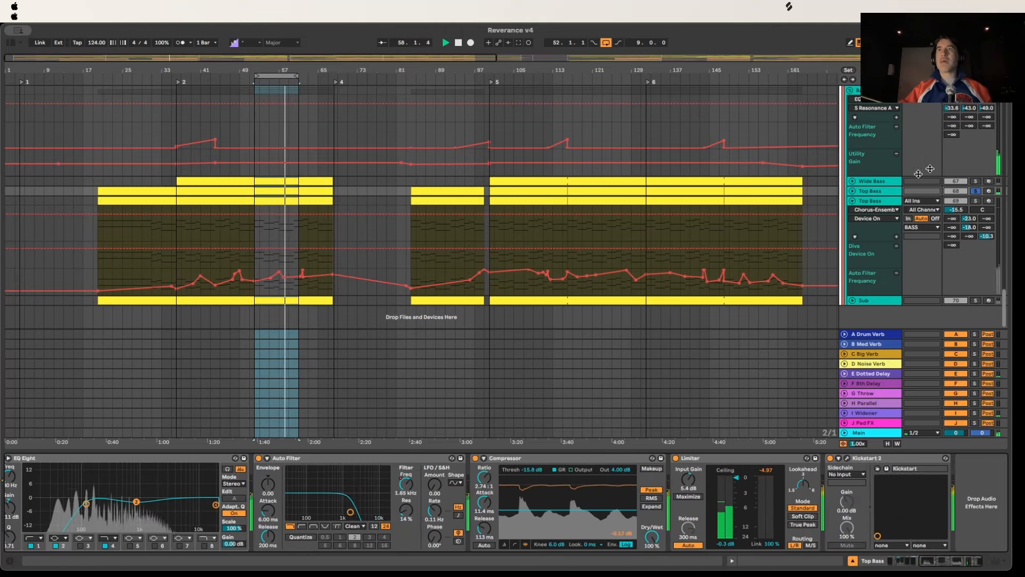
Step: Solo the Wide Bass track and display its device chain
{"action": "left_click", "coordinate": [976, 181]}
{"action": "left_click", "coordinate": [882, 181]}
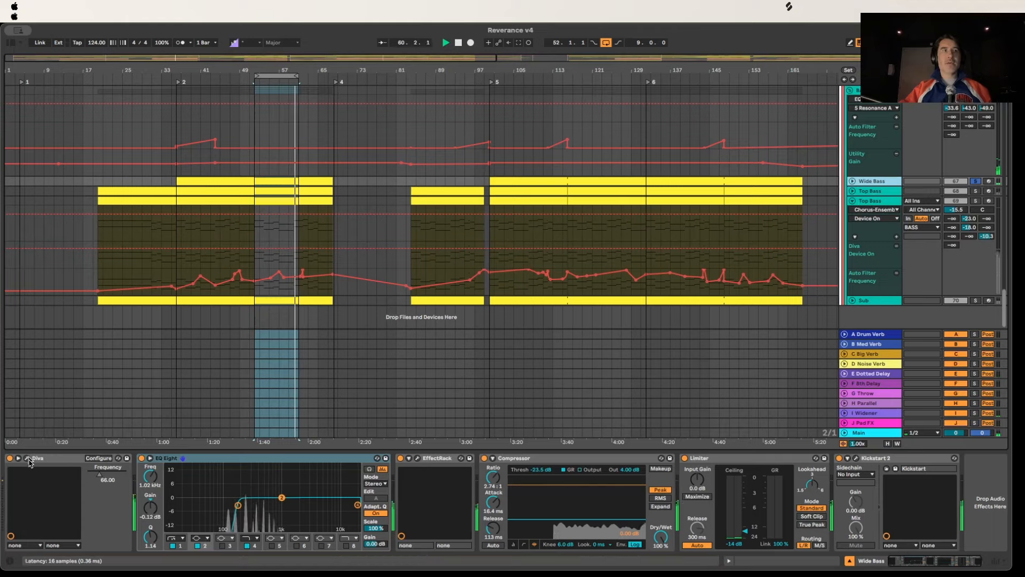
Step: Show the Wide Bass track's Diva window and move band 2 of its EQ Eight to 1.32 kHz
{"action": "left_click_drag", "start_coordinate": [524, 394], "coordinate": [596, 51]}
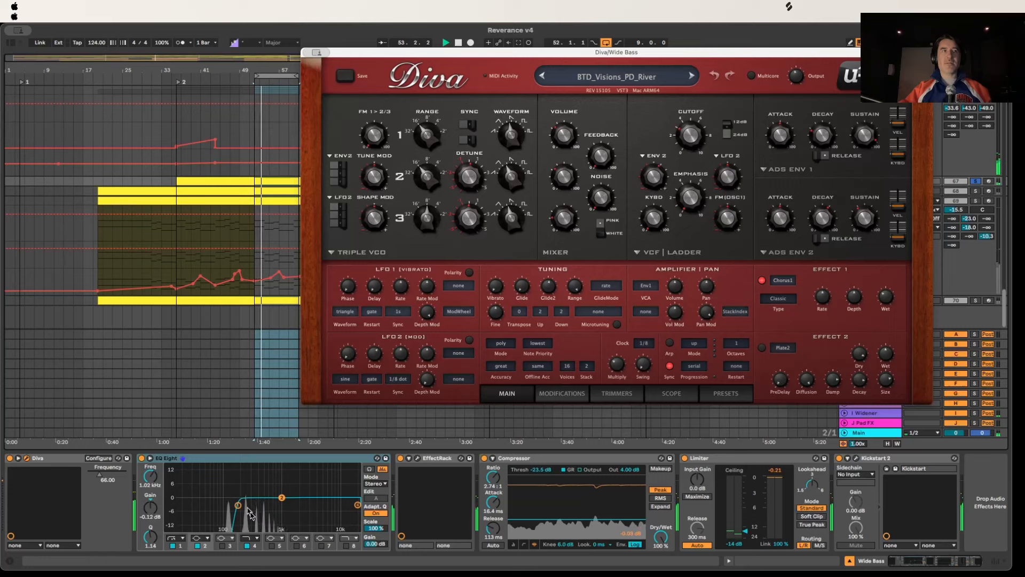
{"action": "mouse_move", "coordinate": [282, 504]}
{"action": "left_mouse_down"}
{"action": "mouse_move", "coordinate": [253, 497]}
{"action": "mouse_move", "coordinate": [288, 498]}
{"action": "left_mouse_up"}
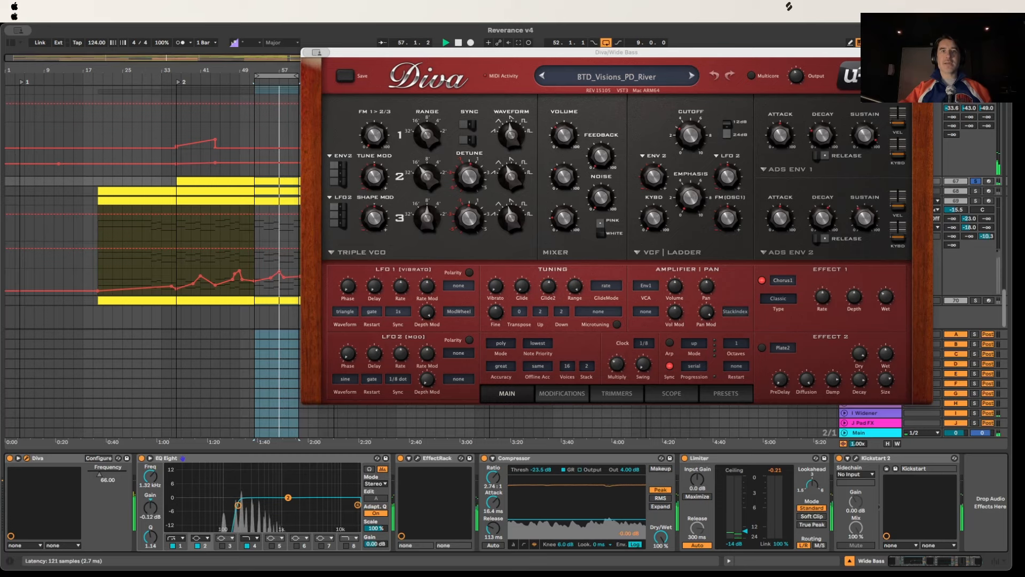
Step: Inspect the MicroShift and Tremolator settings in the Wide Bass track's EffectRack and close the plug-in window
{"action": "left_click", "coordinate": [418, 459]}
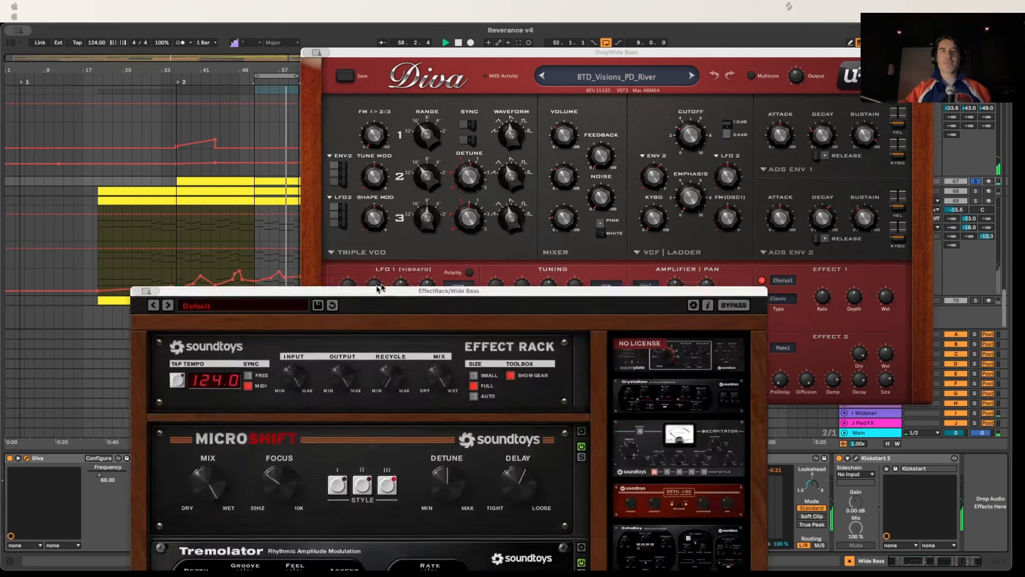
{"action": "left_click_drag", "start_coordinate": [380, 292], "coordinate": [371, 41]}
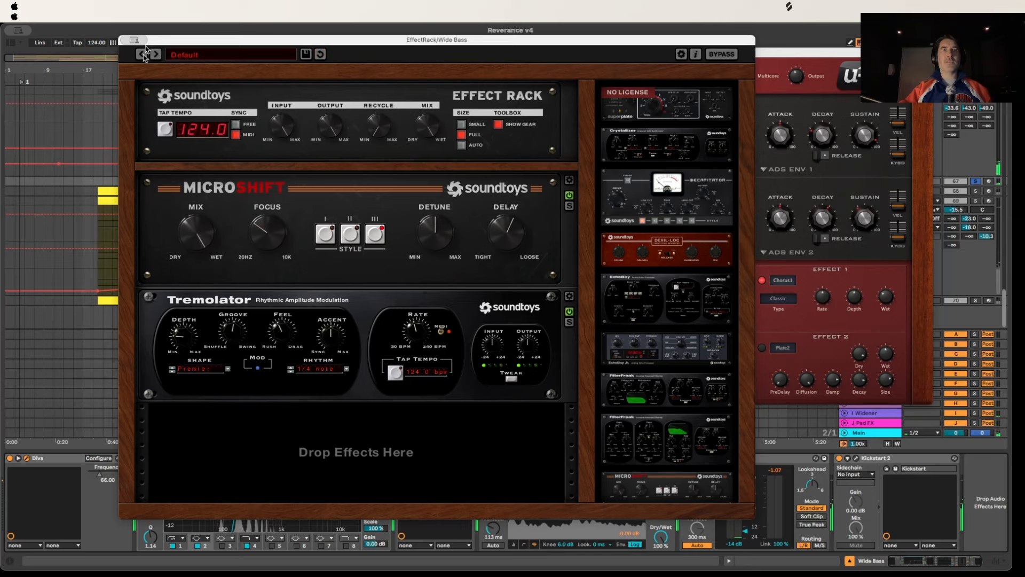
{"action": "key", "text": "super+w"}
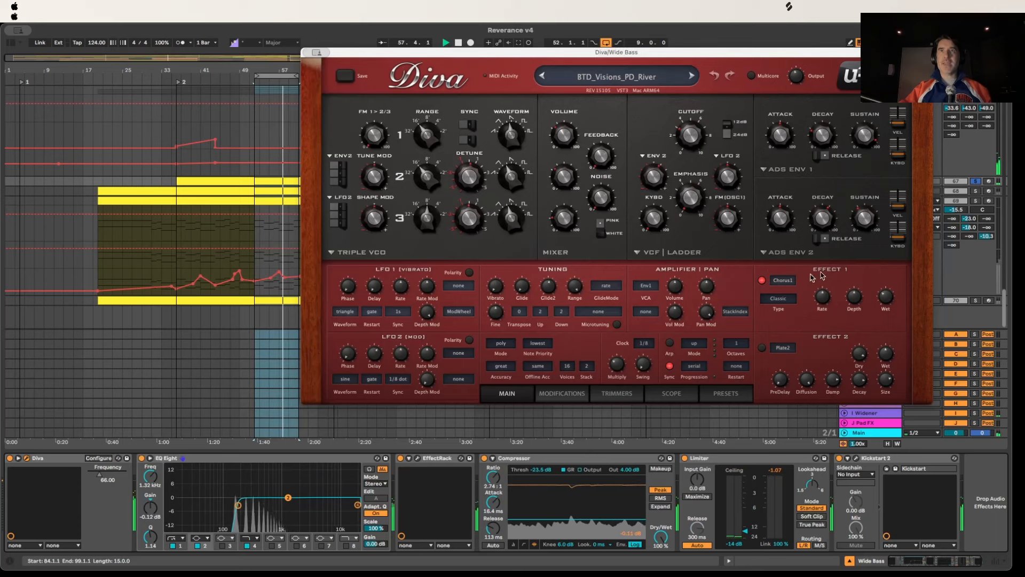
Step: Compare the Wide Bass sound with Diva's Chorus1 effect off and on, and close Diva with the chorus enabled
{"action": "left_click", "coordinate": [763, 280]}
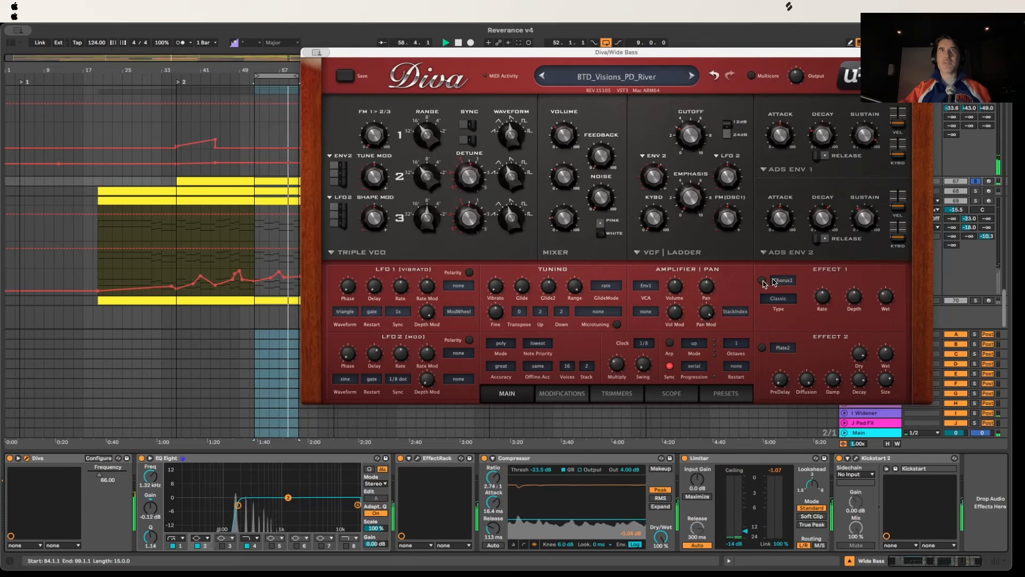
{"action": "left_click", "coordinate": [762, 281]}
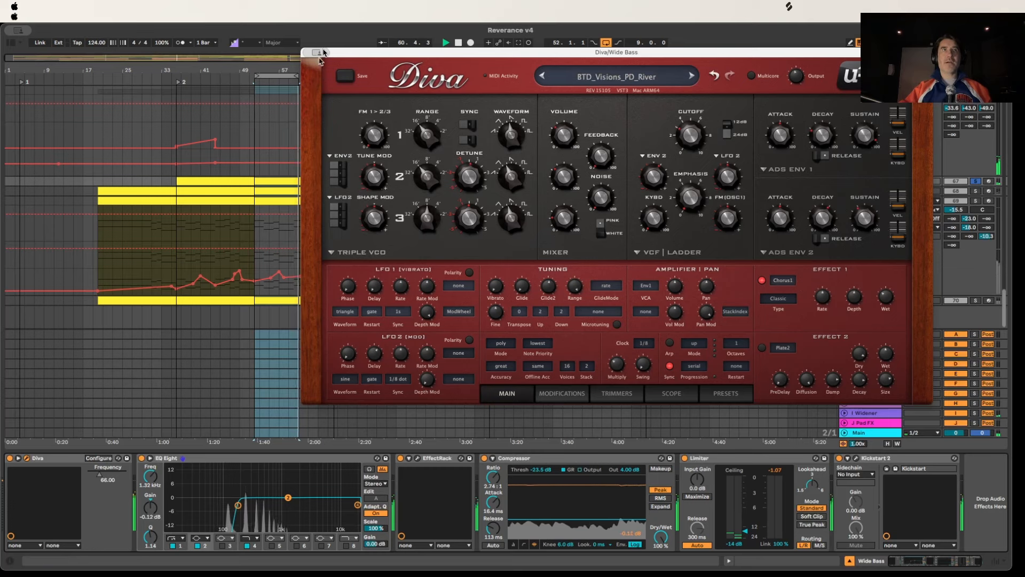
{"action": "left_click", "coordinate": [309, 52]}
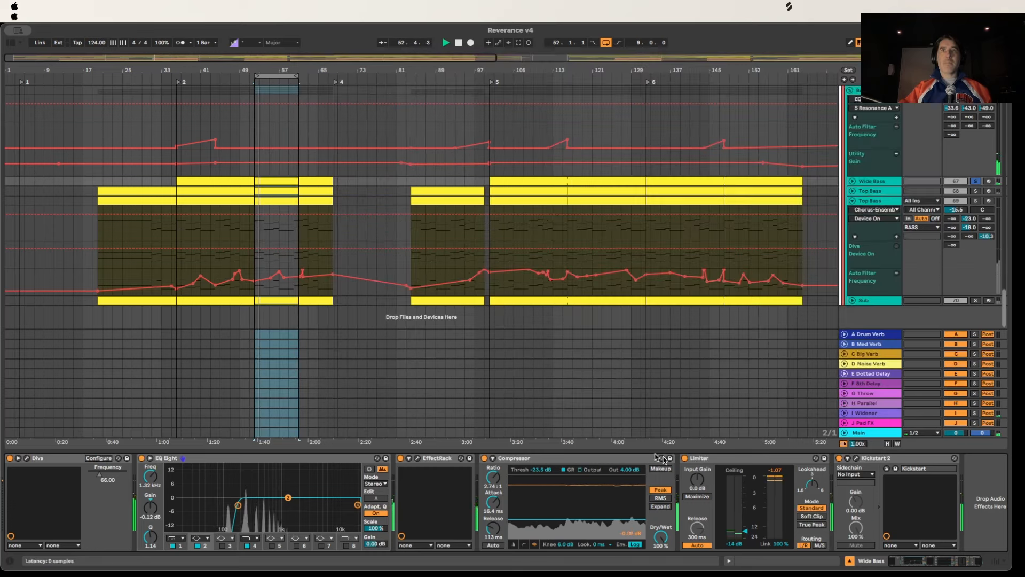
Step: Expand the Wide Bass track and set its send to the I Widener return to -8.7 dB
{"action": "left_click", "coordinate": [853, 181]}
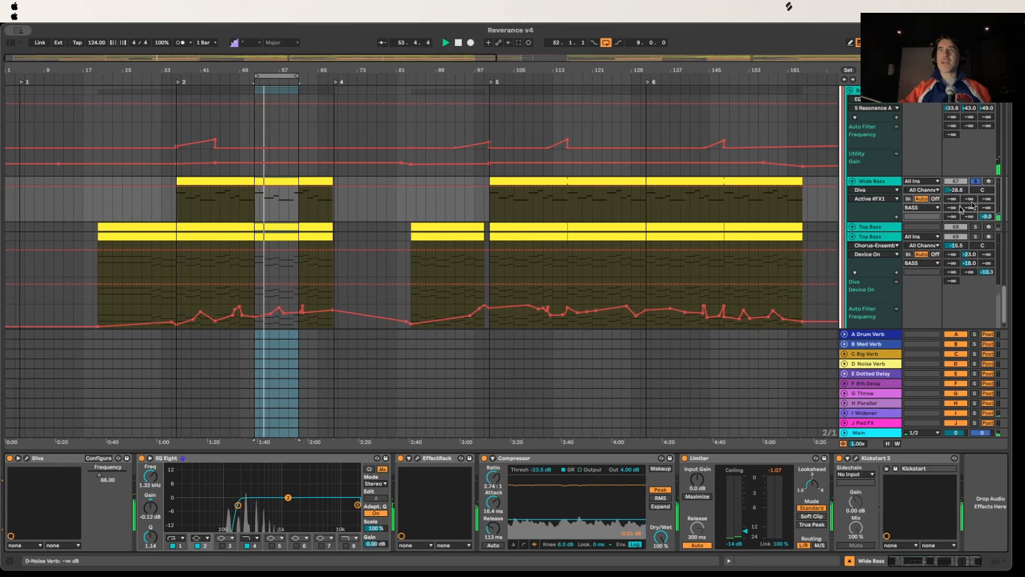
{"action": "left_click", "coordinate": [987, 216]}
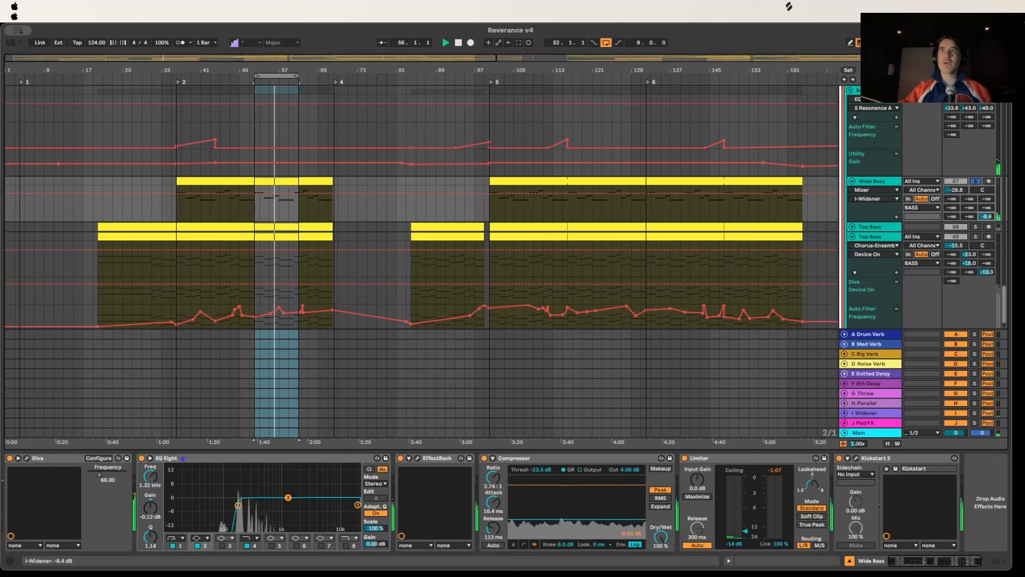
Step: Examine the I Widener return track's devices, including the Wider plug-in window, EQ Eight and Chorus
{"action": "left_click", "coordinate": [876, 414]}
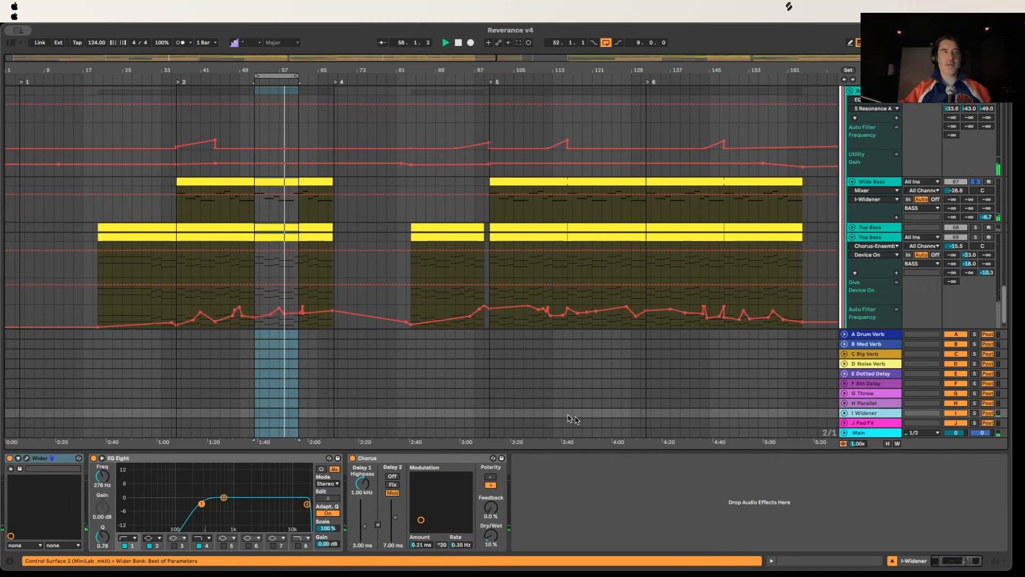
{"action": "scroll", "coordinate": [119, 441], "scroll_direction": "up", "scroll_amount": 1}
{"action": "left_click", "coordinate": [27, 458]}
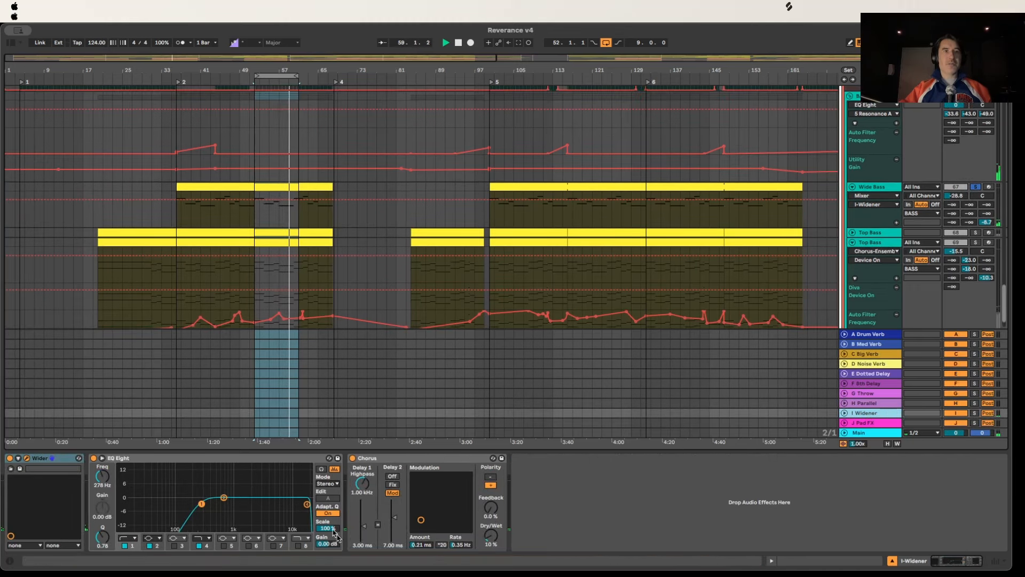
{"action": "left_click_drag", "start_coordinate": [410, 272], "coordinate": [421, 234]}
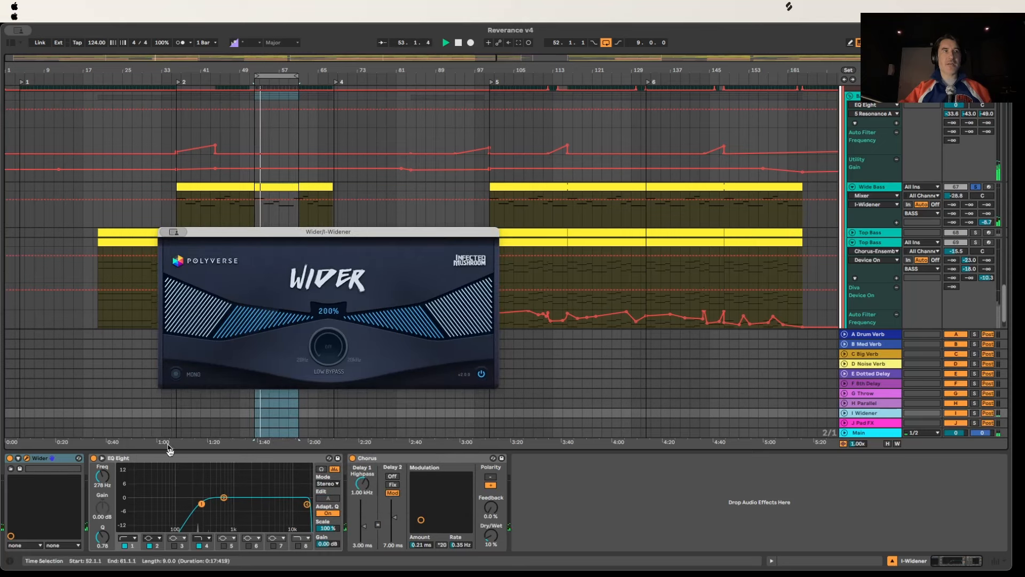
{"action": "key", "text": "super+w"}
{"action": "left_click", "coordinate": [392, 462]}
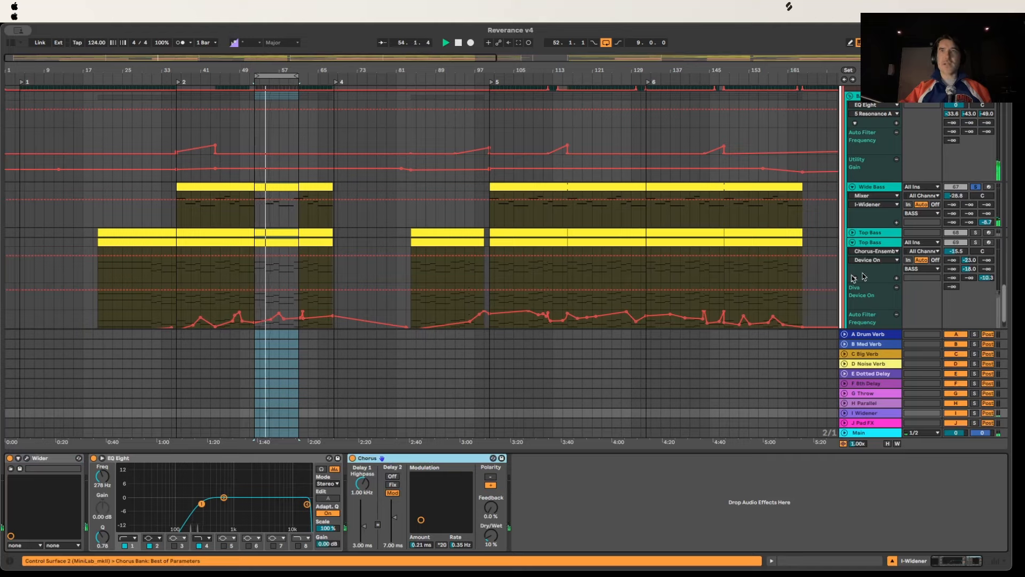
Step: Solo the whole BASS group and collapse the Wide Bass track
{"action": "left_click", "coordinate": [877, 185]}
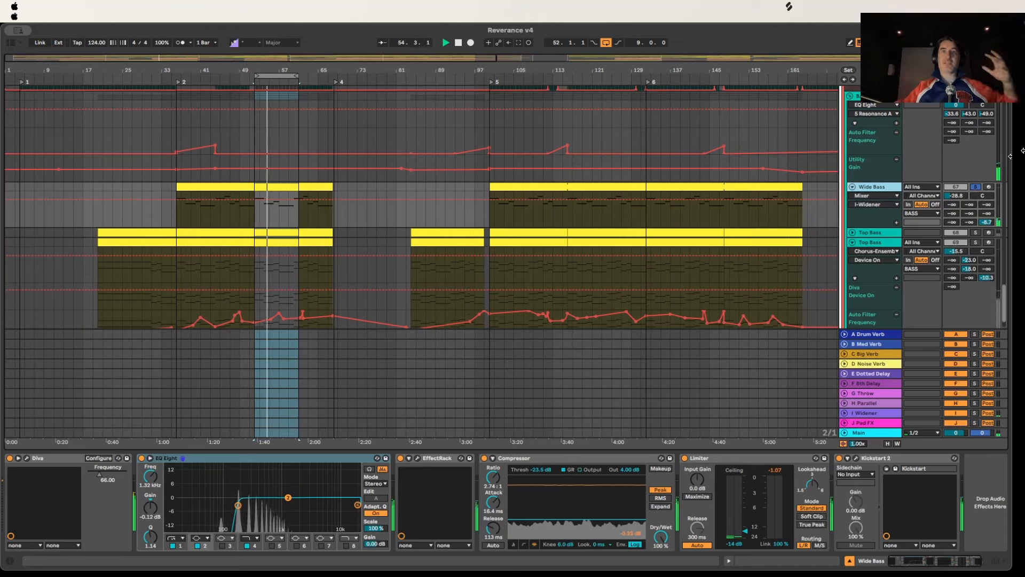
{"action": "left_click", "coordinate": [989, 94]}
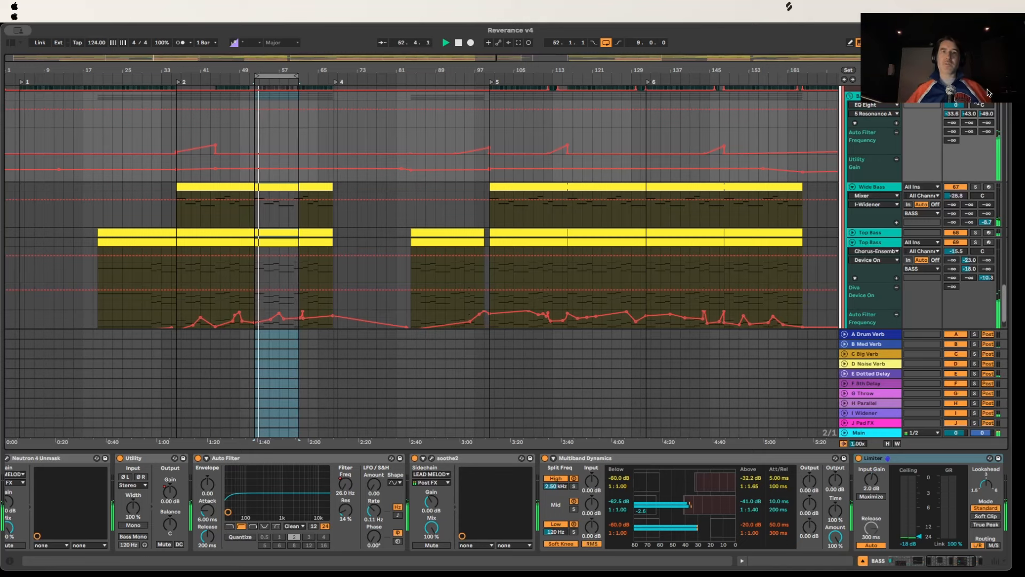
{"action": "scroll", "coordinate": [955, 233], "scroll_direction": "down", "scroll_amount": 2}
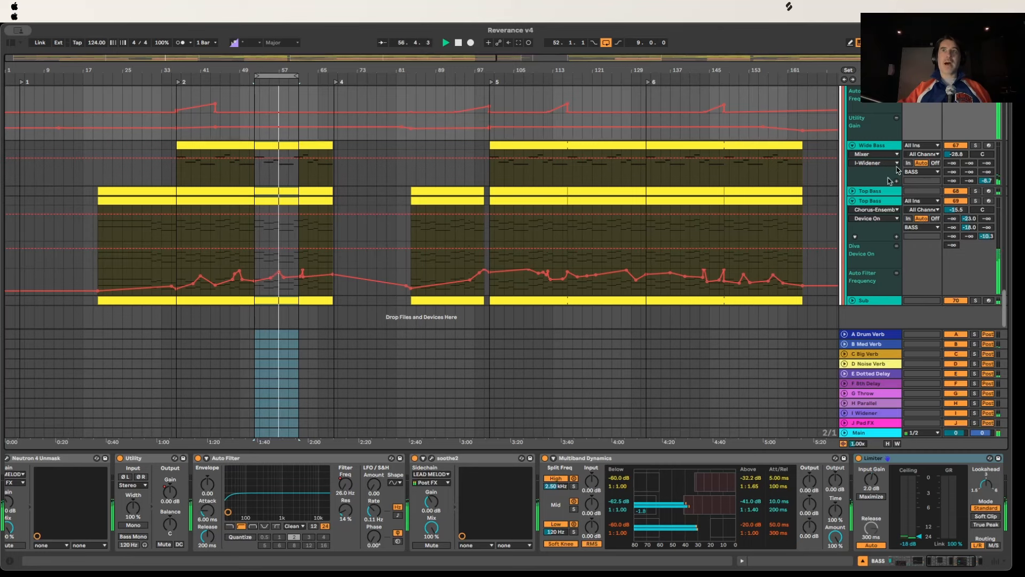
{"action": "left_click", "coordinate": [852, 145]}
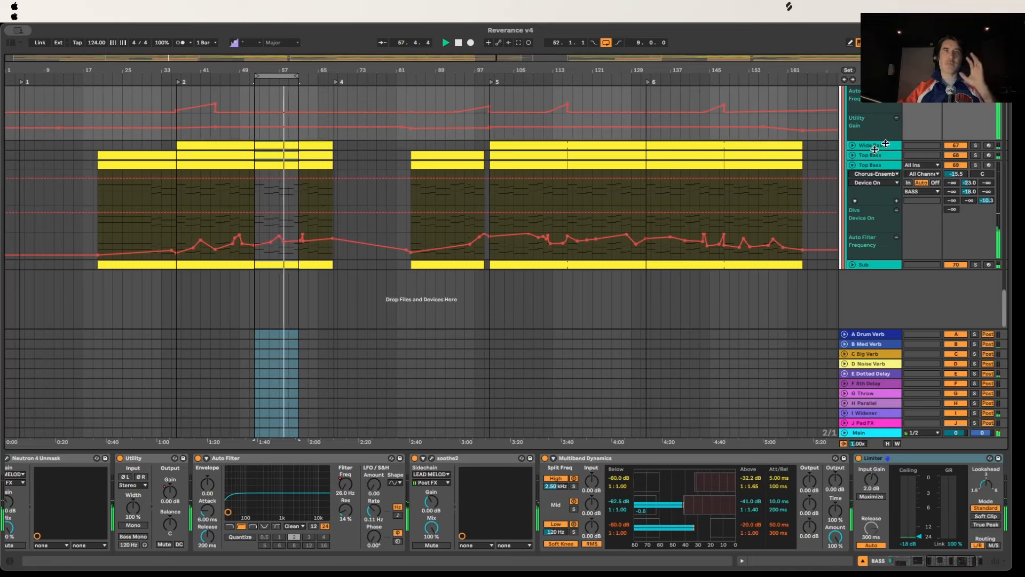
Step: Bypass the Audio Effect Rack at the start of the BASS group's device chain
{"action": "left_click", "coordinate": [887, 145]}
{"action": "scroll", "coordinate": [889, 194], "scroll_direction": "up", "scroll_amount": 5}
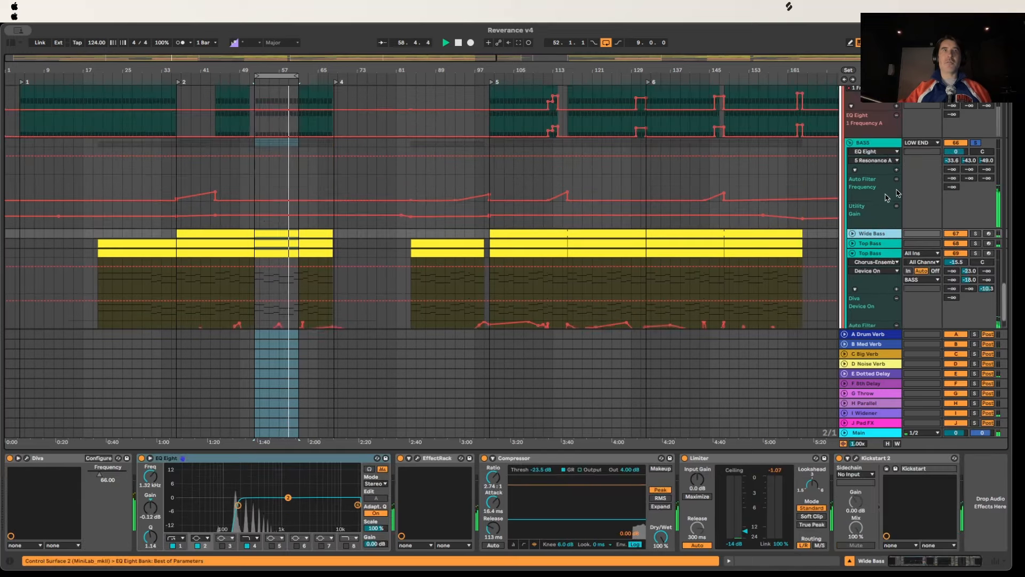
{"action": "left_click", "coordinate": [885, 180]}
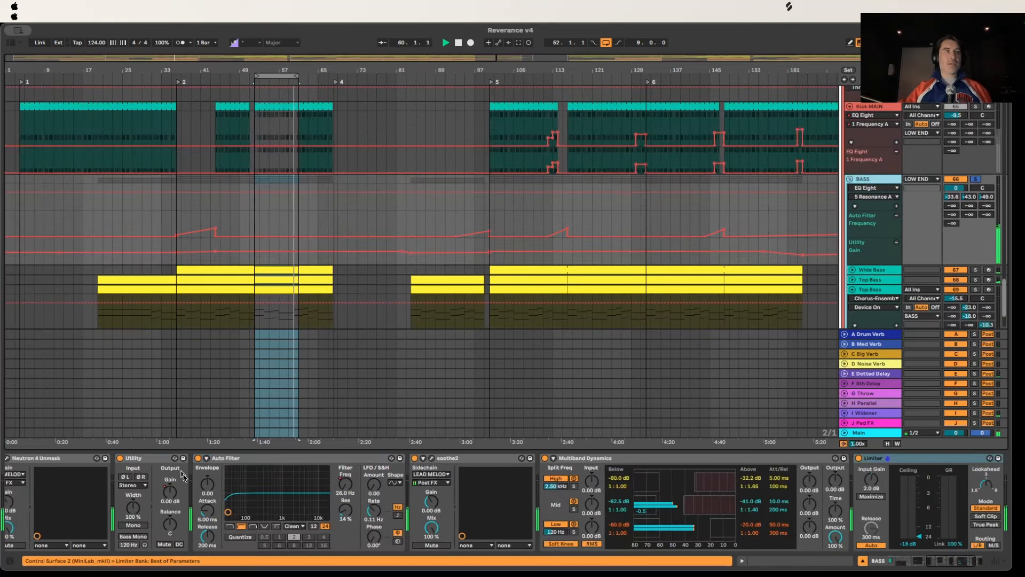
{"action": "scroll", "coordinate": [181, 476], "scroll_direction": "left", "scroll_amount": 10}
{"action": "left_click", "coordinate": [66, 459]}
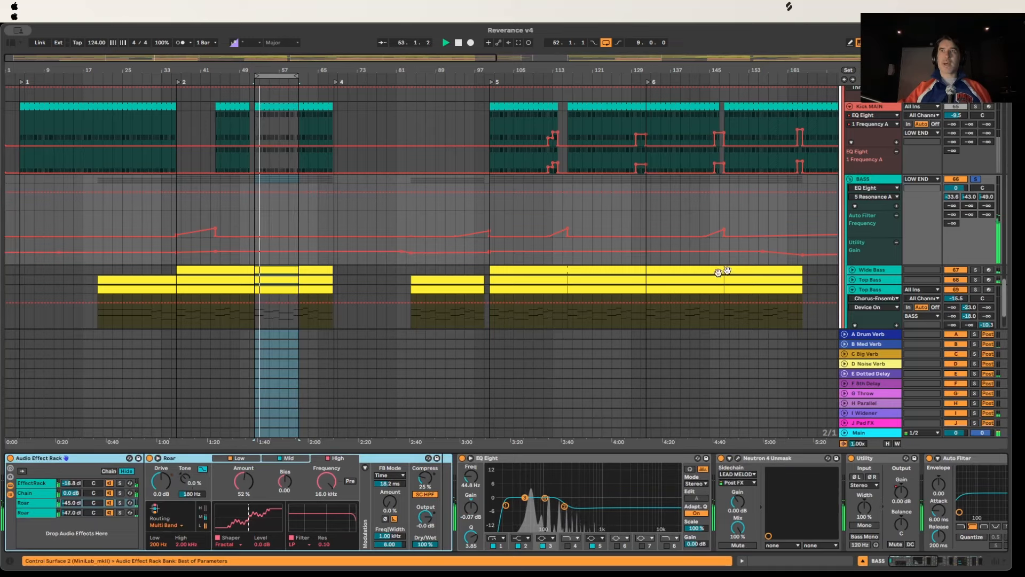
{"action": "left_click", "coordinate": [9, 459]}
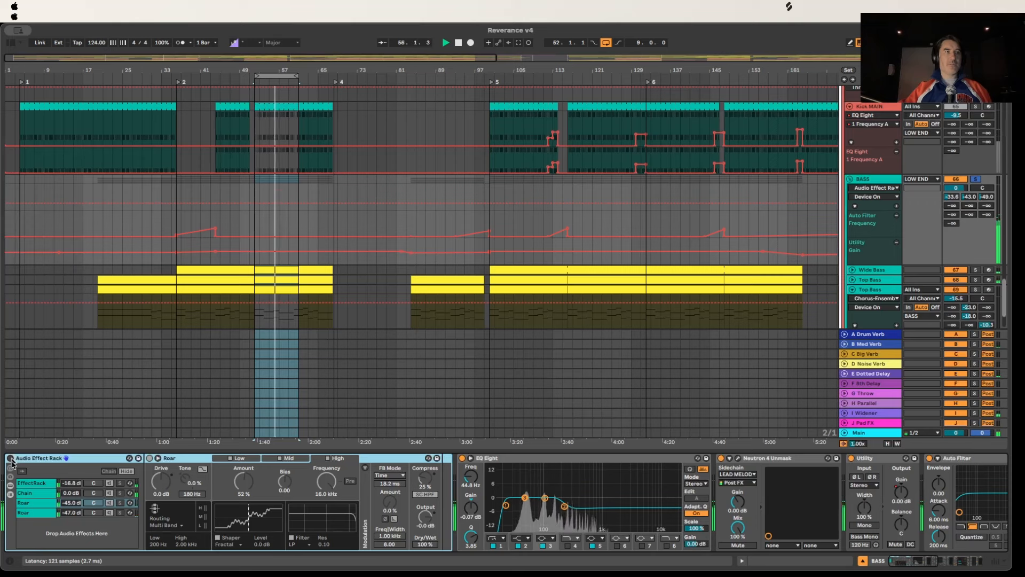
Step: Turn the BASS group's Audio Effect Rack back on and look through its EffectRack and Roar chains
{"action": "left_click", "coordinate": [10, 458]}
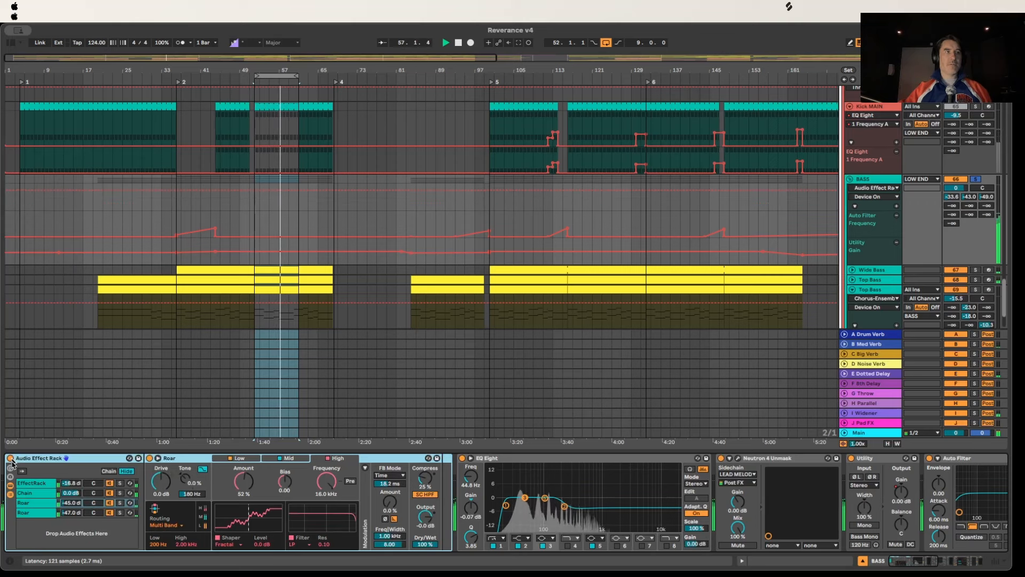
{"action": "left_click", "coordinate": [37, 502]}
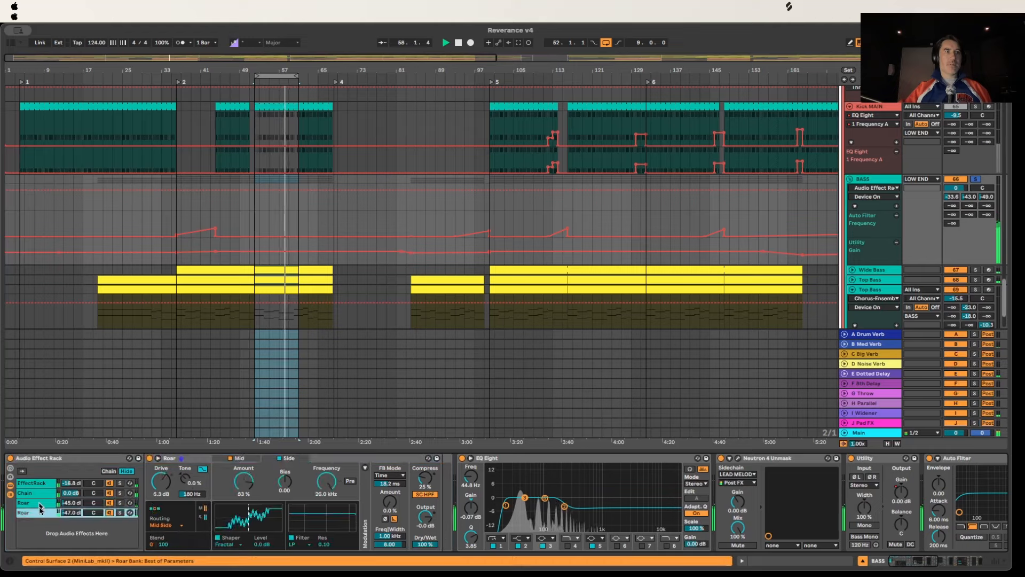
{"action": "left_click", "coordinate": [42, 495]}
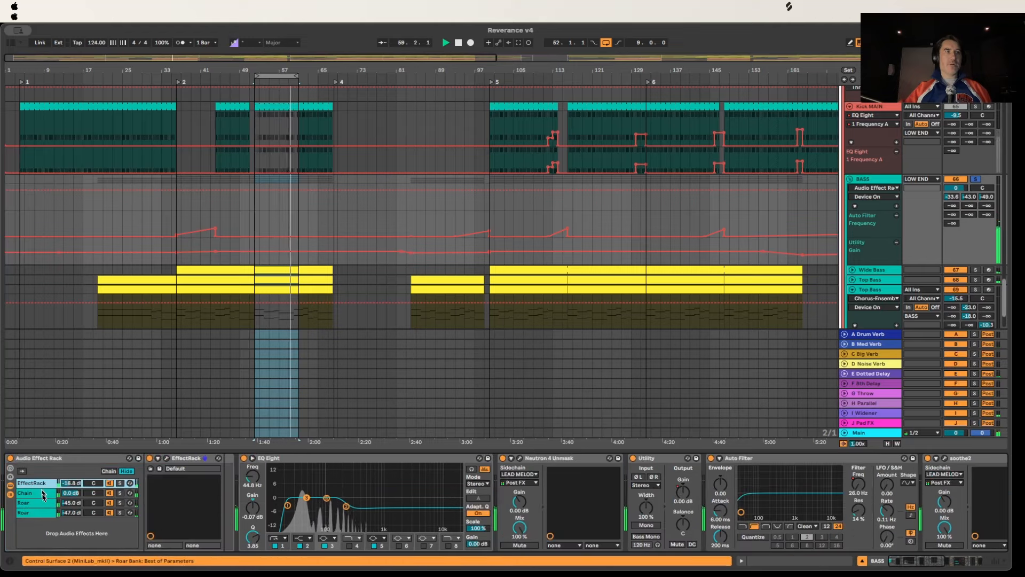
{"action": "left_click", "coordinate": [43, 514]}
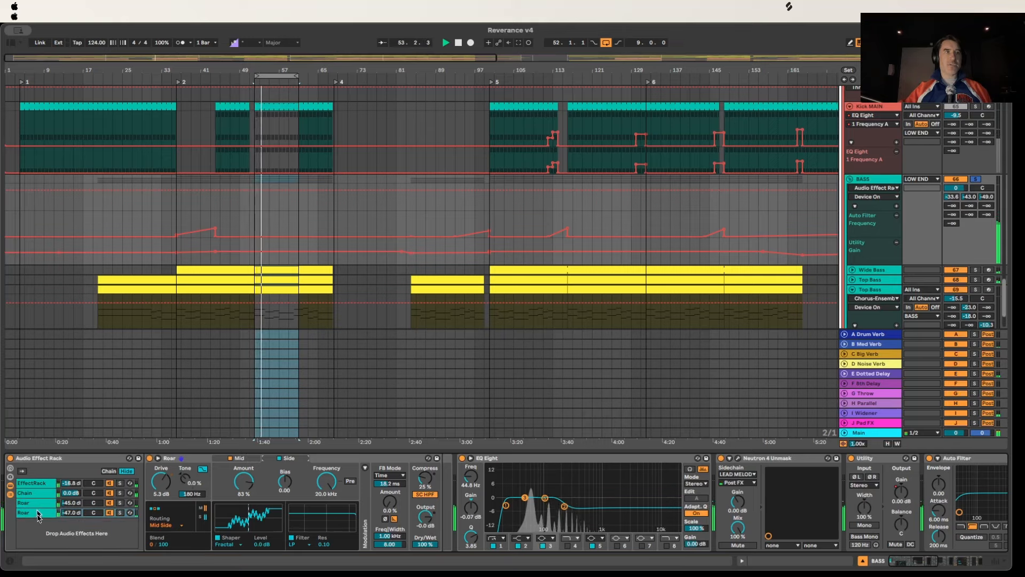
Step: Examine the Low, Mid and High band settings of the rack's Multi Band Roar chain
{"action": "left_click", "coordinate": [37, 503]}
{"action": "left_click", "coordinate": [301, 460]}
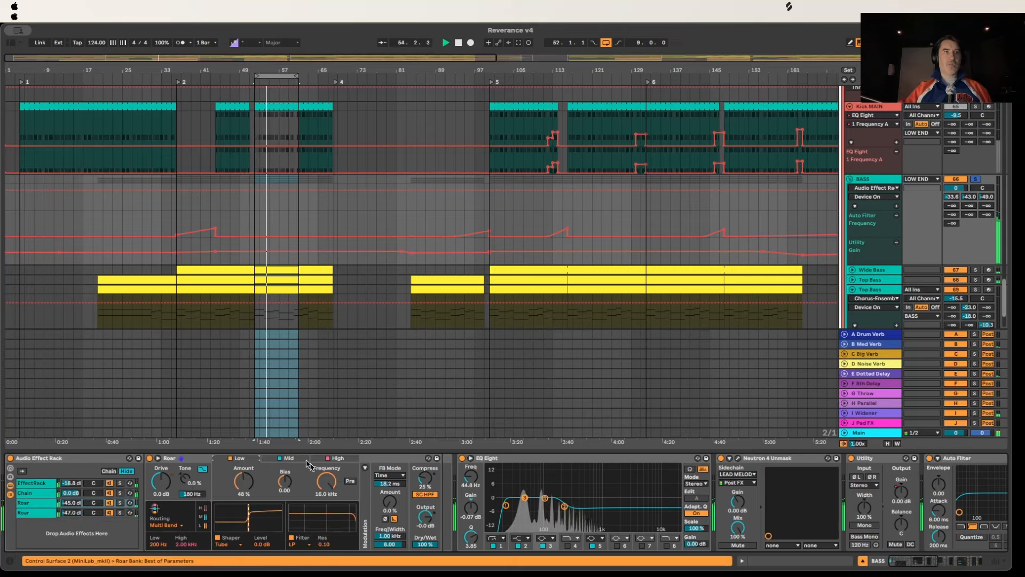
{"action": "left_click", "coordinate": [341, 458]}
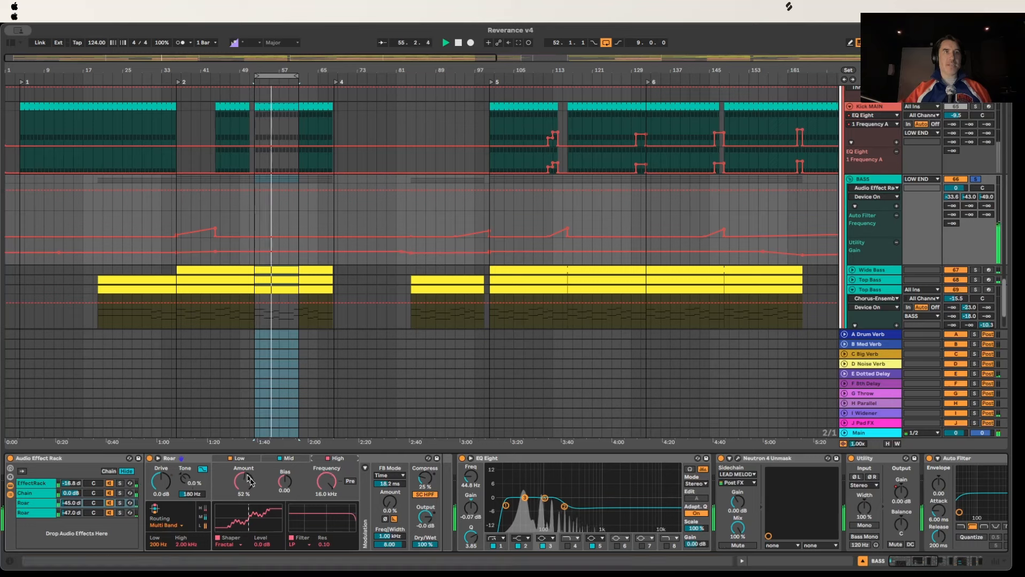
{"action": "left_click", "coordinate": [257, 460]}
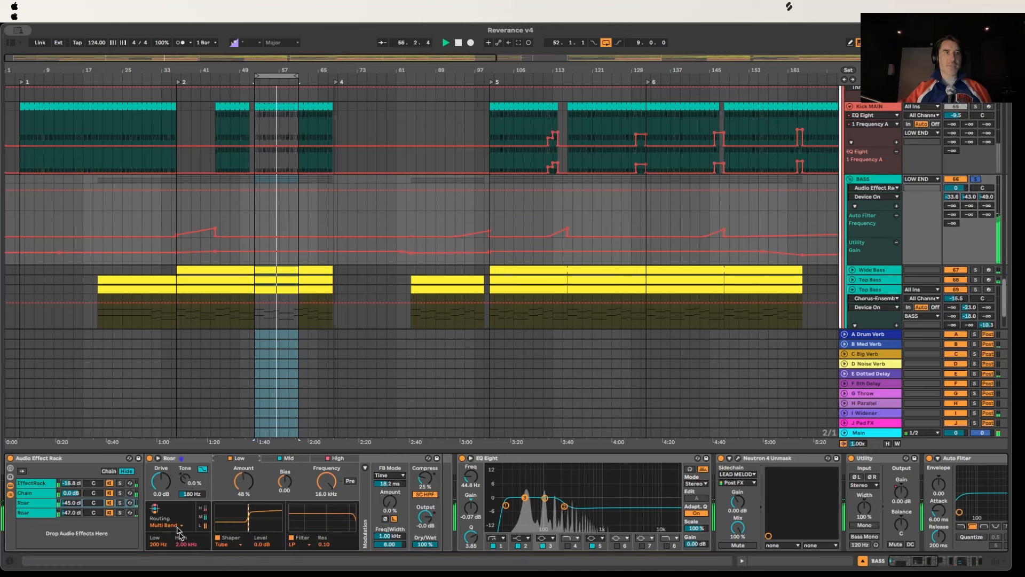
{"action": "left_click", "coordinate": [291, 458]}
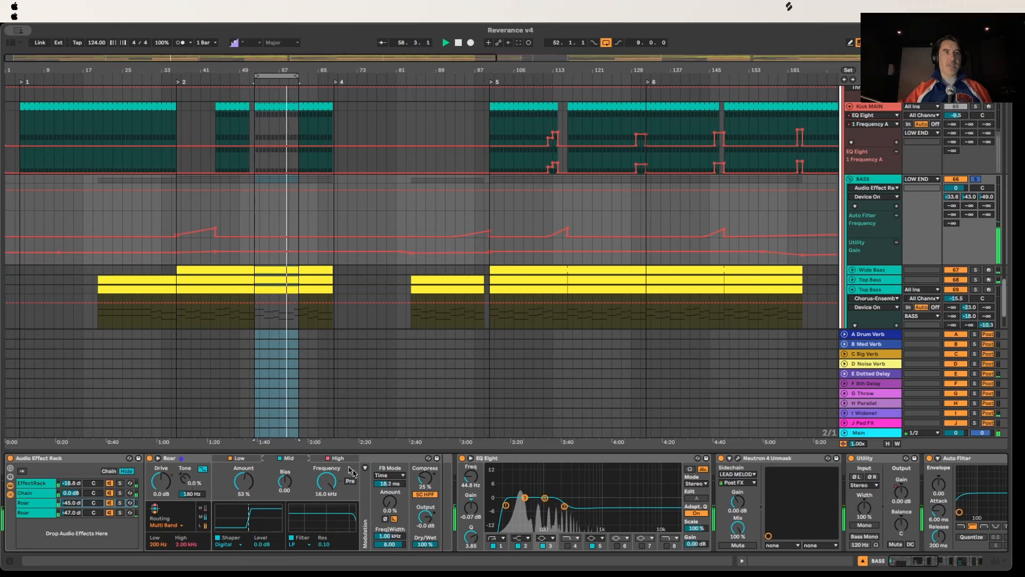
{"action": "left_click", "coordinate": [342, 459]}
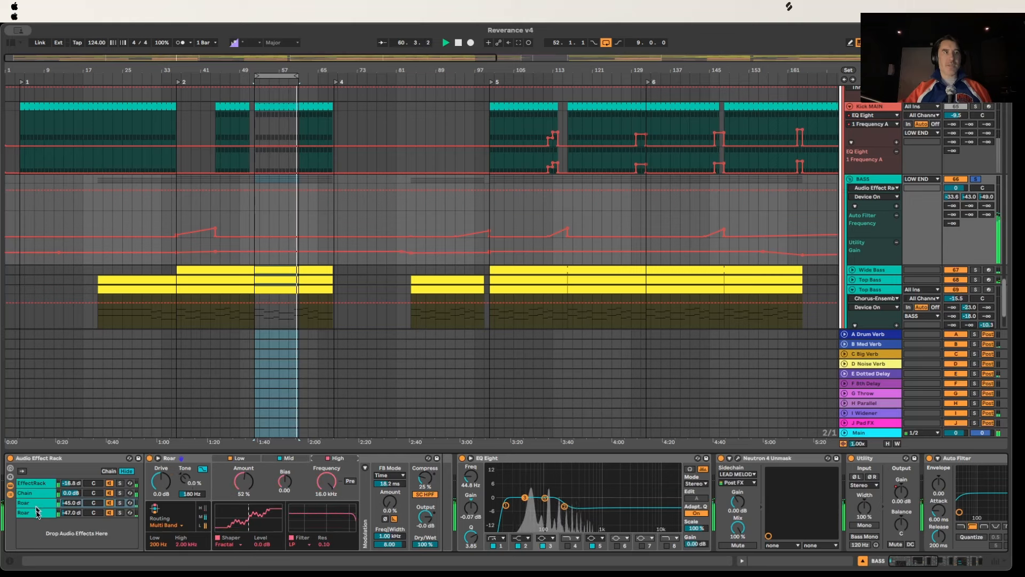
Step: Examine the Mid Side Roar chain and the Decapitator settings in the EffectRack chain's plug-in window, closing the window when finished
{"action": "left_click", "coordinate": [38, 514]}
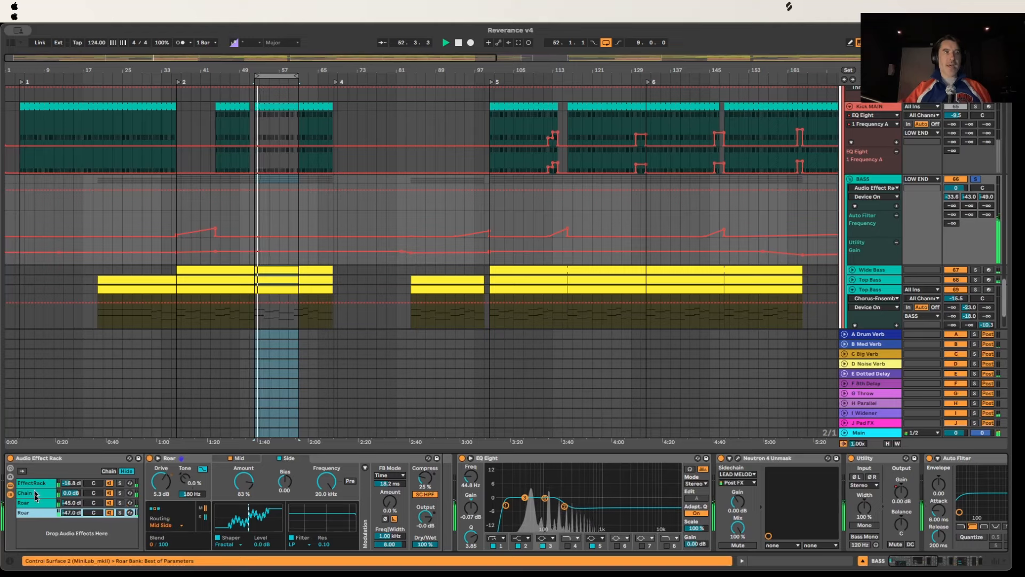
{"action": "left_click", "coordinate": [36, 494]}
{"action": "left_click", "coordinate": [39, 485]}
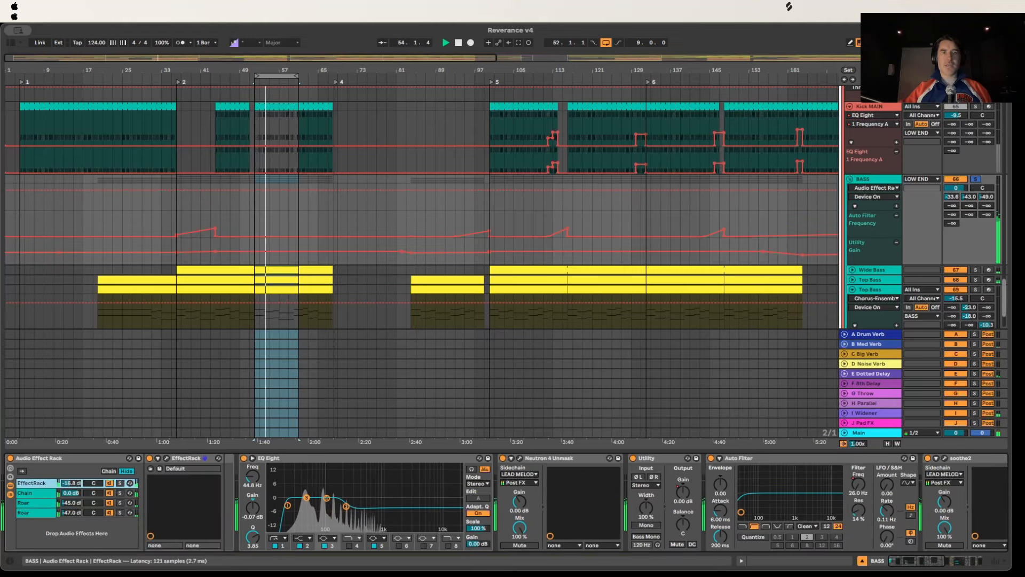
{"action": "left_click_drag", "start_coordinate": [460, 571], "coordinate": [499, 76]}
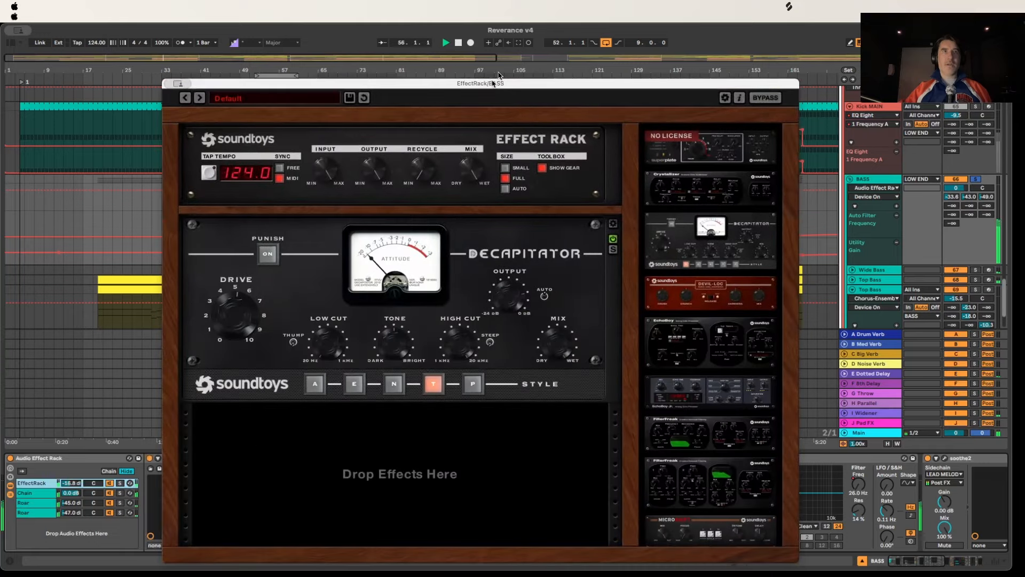
{"action": "left_click", "coordinate": [170, 83]}
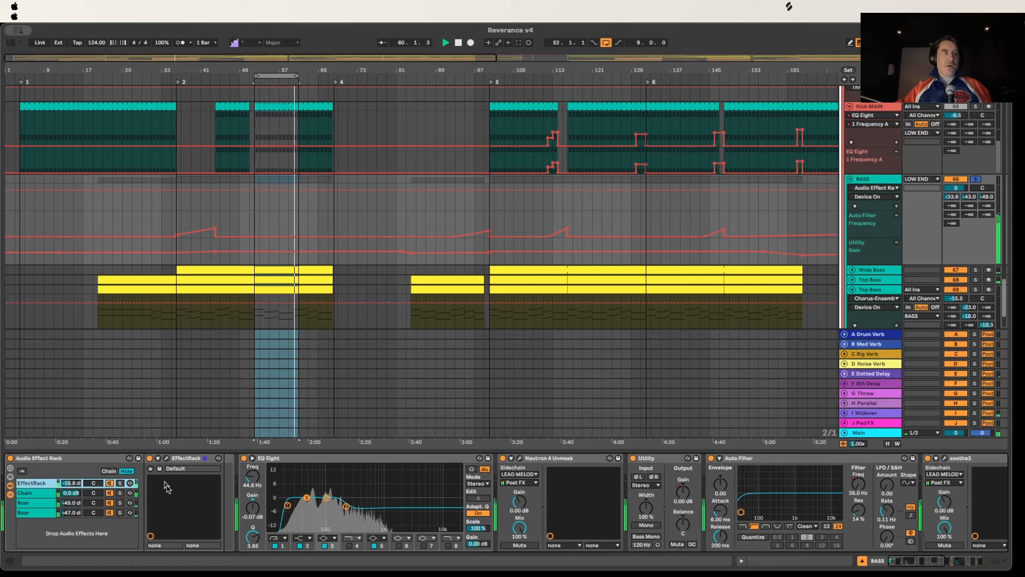
Step: Set the volume of the Multi Band Roar chain to -41.0 dB and the Mid Side Roar chain to -42.0 dB
{"action": "left_click", "coordinate": [70, 483]}
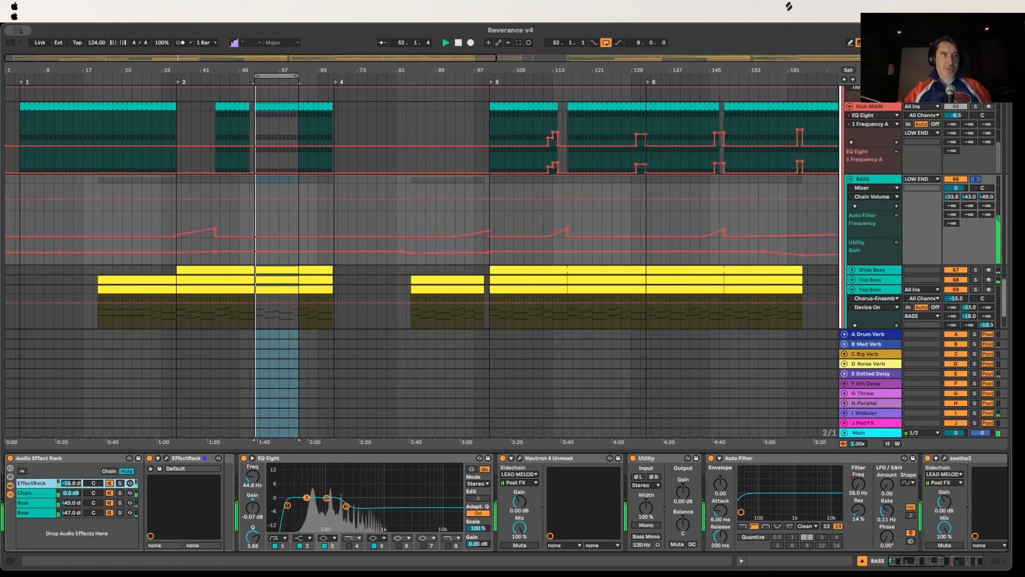
{"action": "left_click_drag", "start_coordinate": [70, 482], "coordinate": [71, 480]}
{"action": "left_click", "coordinate": [73, 503]}
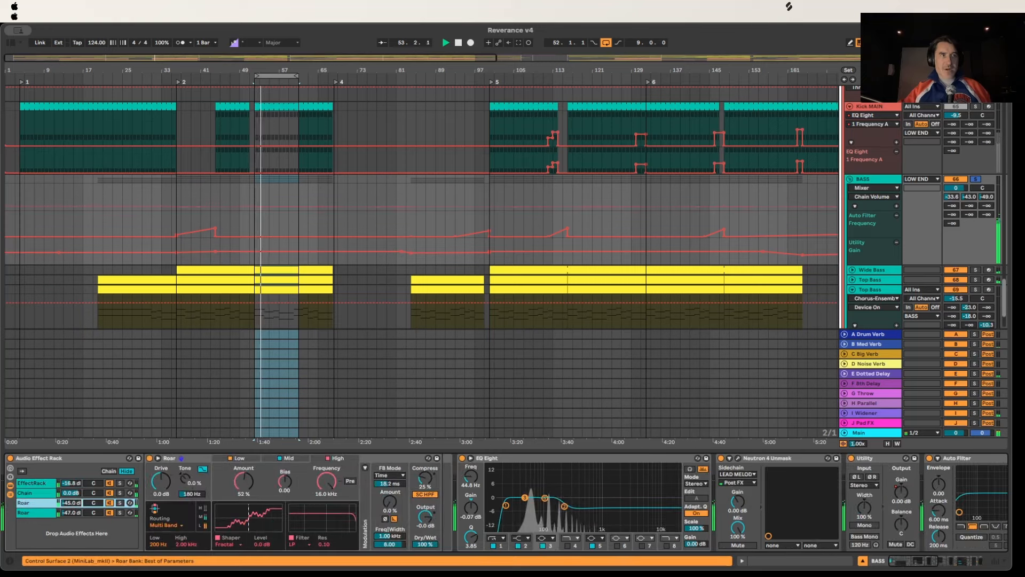
{"action": "left_click", "coordinate": [79, 515]}
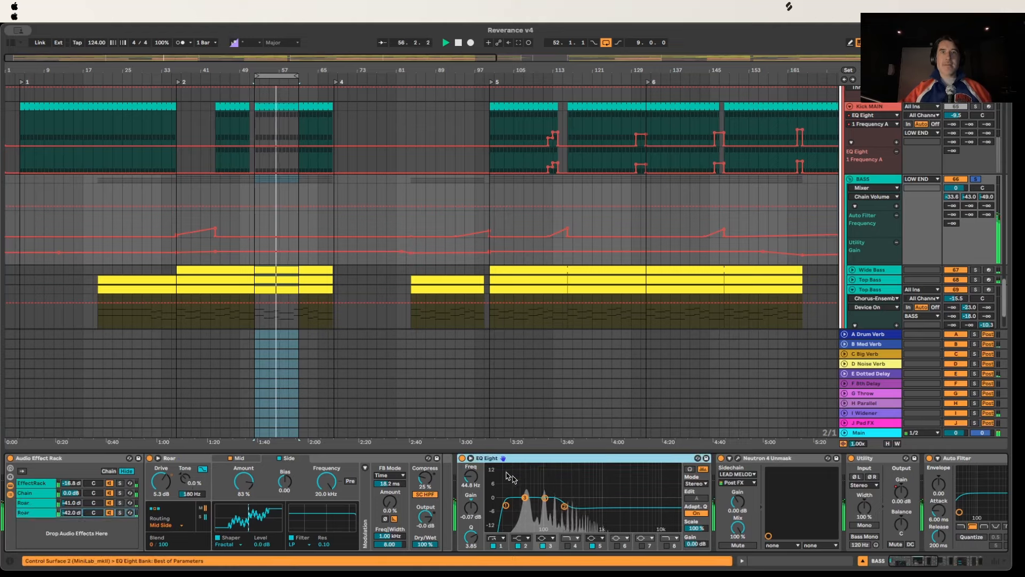
Step: Examine the BASS group's EQ Eight curve and the settings in the Neutron 4 Unmask plug-in window
{"action": "left_click", "coordinate": [517, 461]}
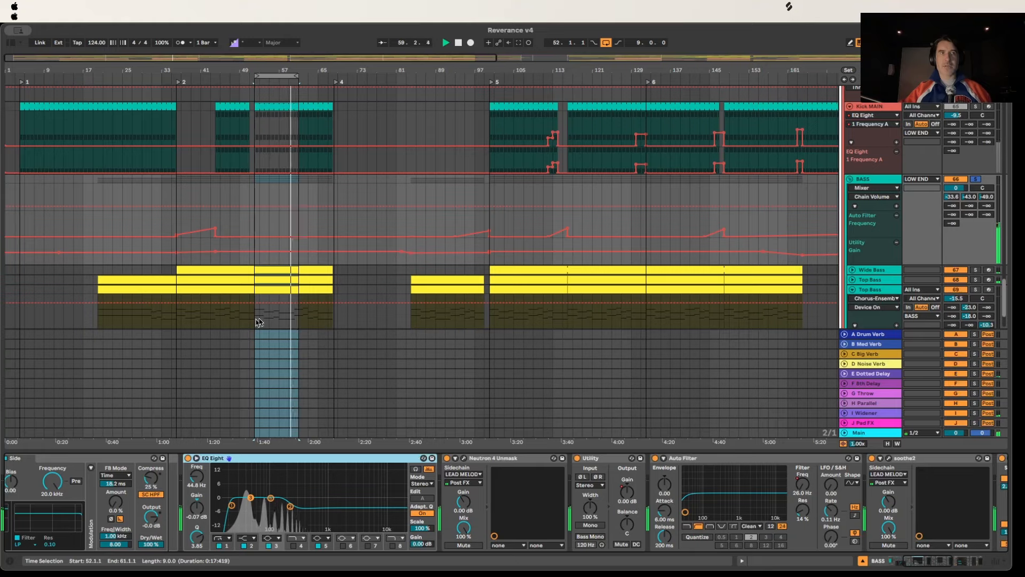
{"action": "scroll", "coordinate": [344, 480], "scroll_direction": "right", "scroll_amount": 3}
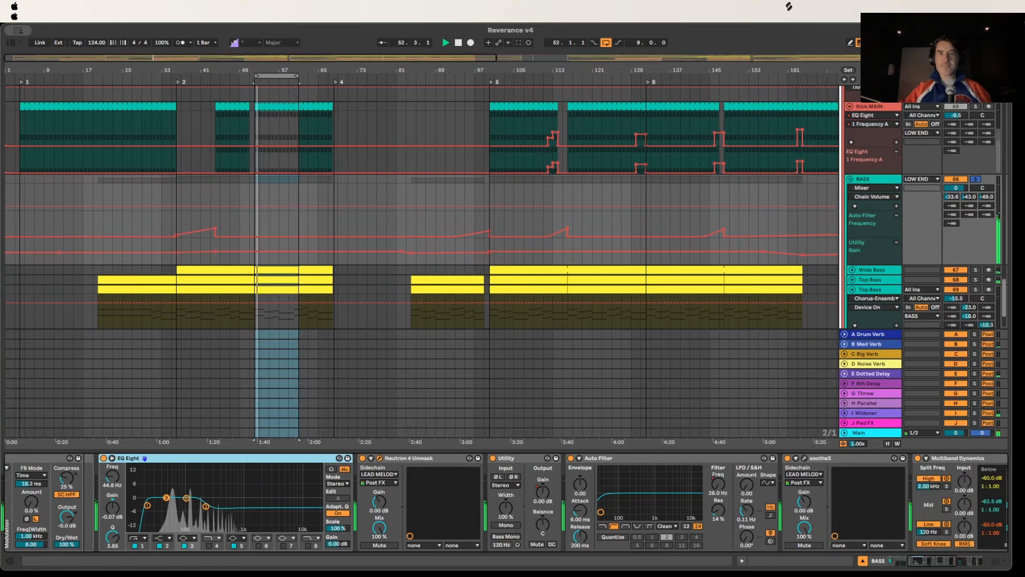
{"action": "left_click_drag", "start_coordinate": [581, 283], "coordinate": [540, 102]}
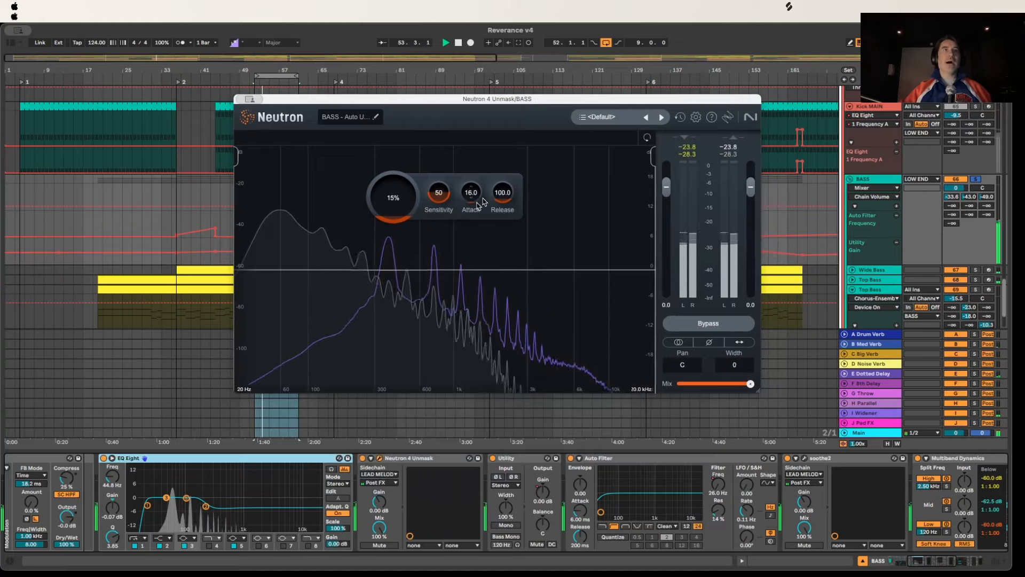
{"action": "left_click_drag", "start_coordinate": [324, 96], "coordinate": [438, 101]}
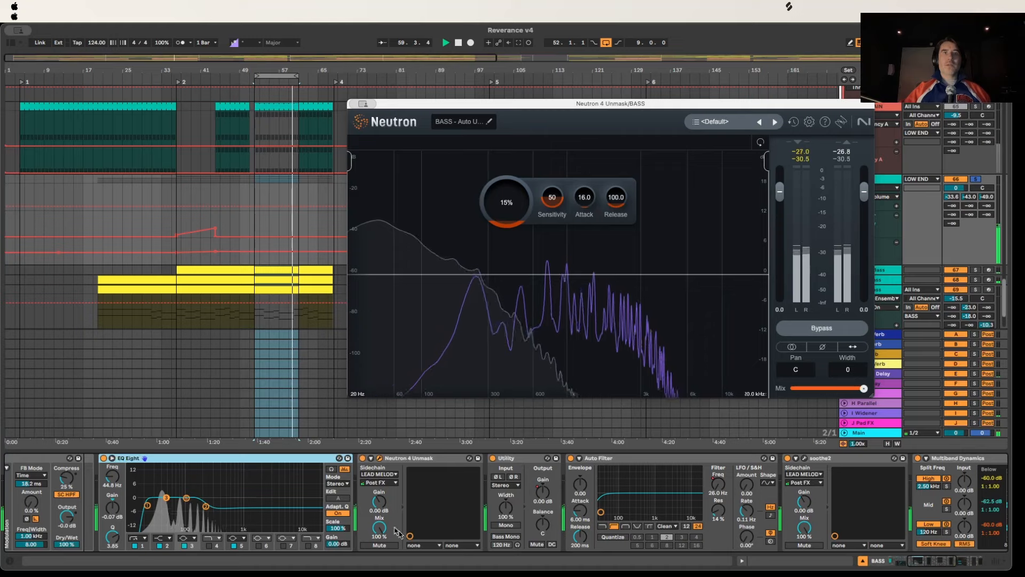
Step: Check the sidechain source of Neutron 4 Unmask and close its plug-in window
{"action": "left_click", "coordinate": [388, 475]}
{"action": "left_click", "coordinate": [389, 475]}
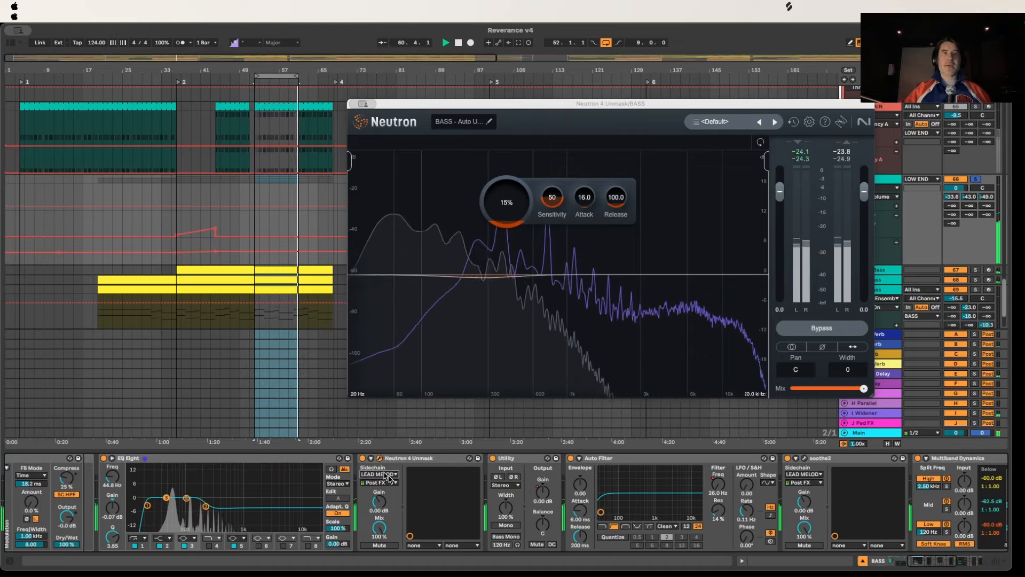
{"action": "left_click", "coordinate": [389, 476]}
{"action": "left_click", "coordinate": [388, 476]}
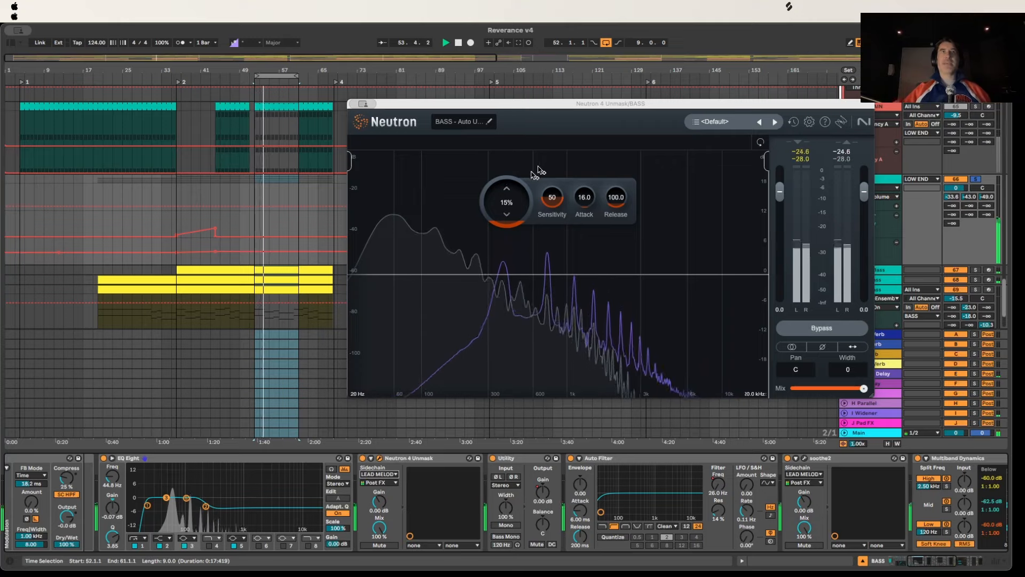
{"action": "left_click_drag", "start_coordinate": [434, 104], "coordinate": [299, 576]}
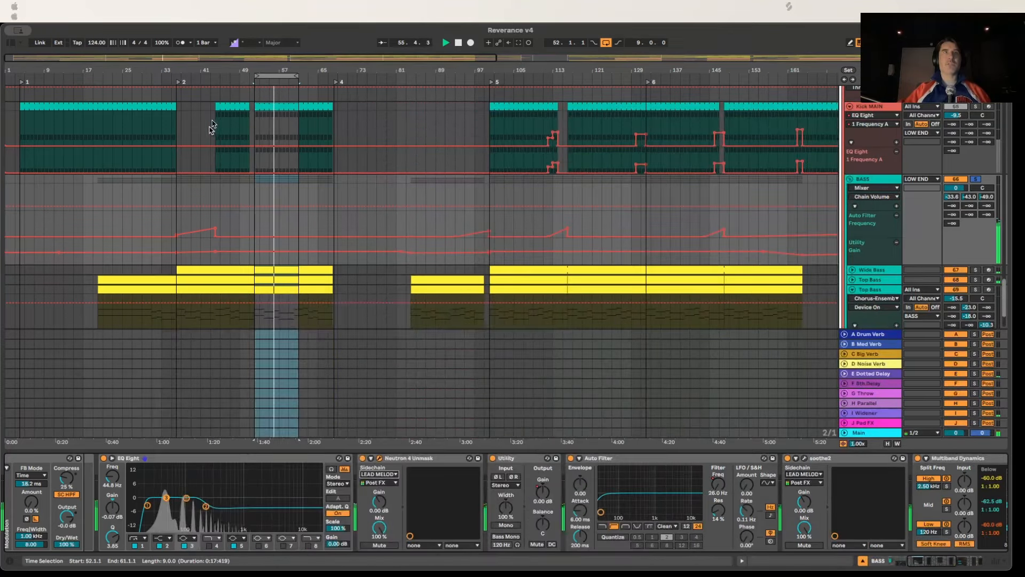
Step: Move playback and the nine-bar loop to bar 117 and reopen Neutron 4 Unmask on the BASS group
{"action": "left_click_drag", "start_coordinate": [264, 70], "coordinate": [594, 71]}
{"action": "left_click", "coordinate": [584, 115]}
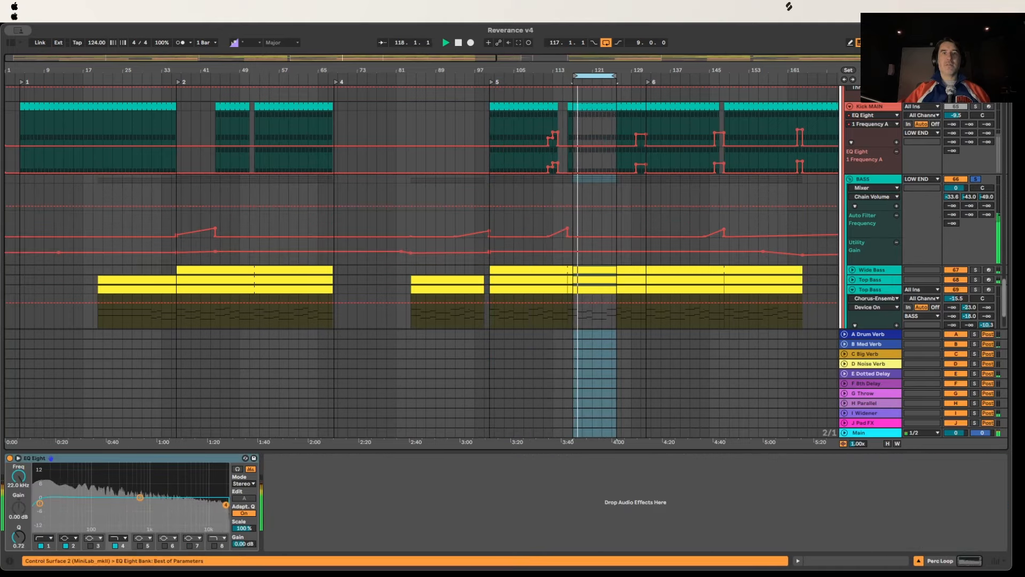
{"action": "left_click_drag", "start_coordinate": [501, 553], "coordinate": [467, 107]}
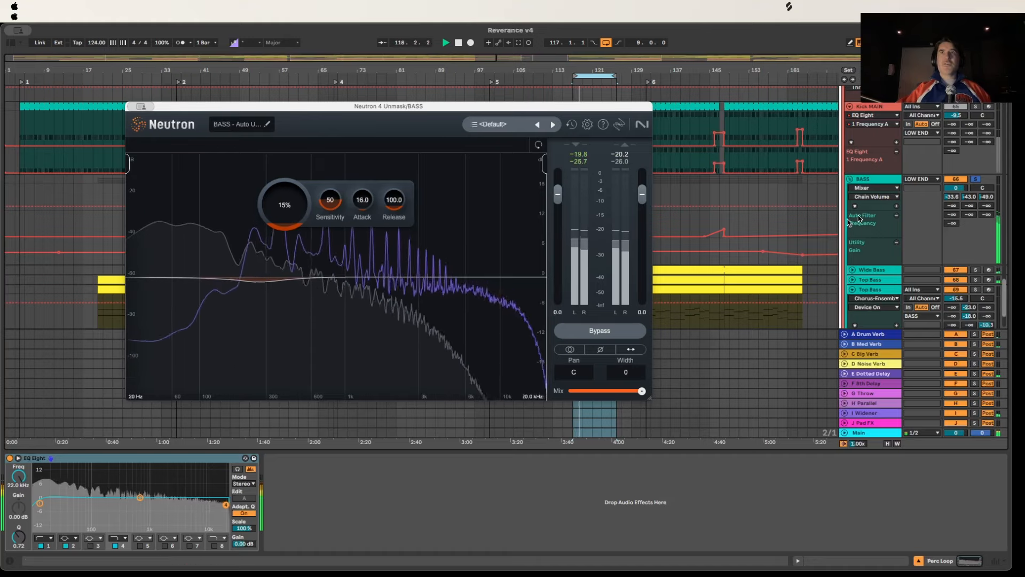
{"action": "left_click", "coordinate": [783, 246]}
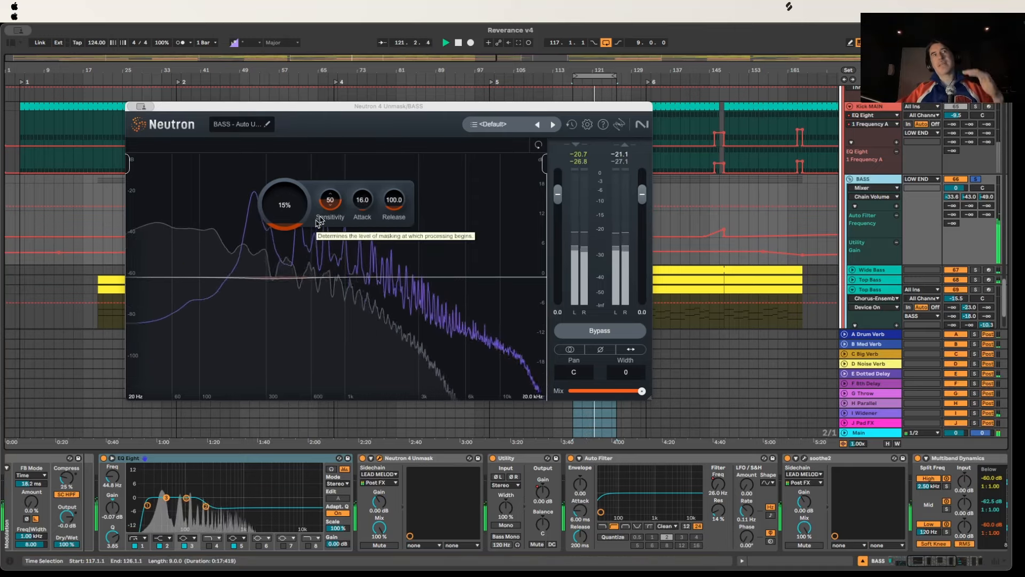
Step: Unsolo the BASS group and compare the full mix with Neutron 4 Unmask bypassed and re-enabled, closing its window to finish
{"action": "left_click", "coordinate": [980, 181]}
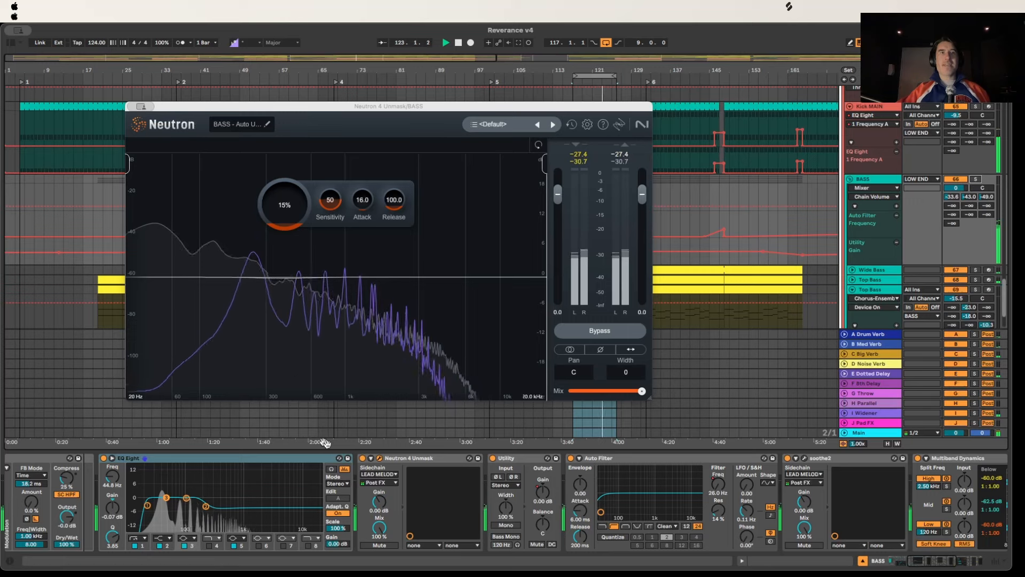
{"action": "left_click", "coordinate": [364, 459]}
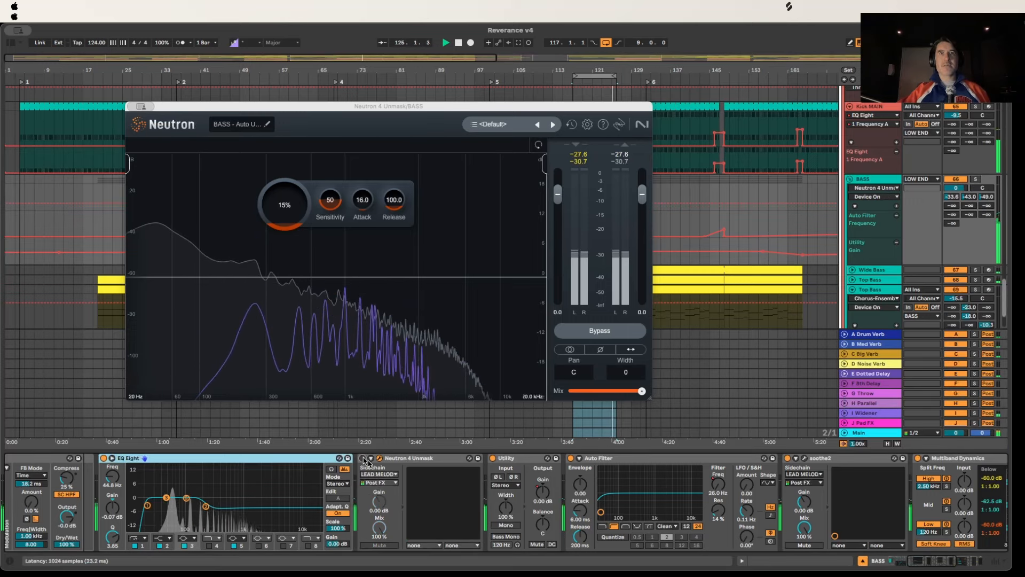
{"action": "left_click", "coordinate": [364, 458]}
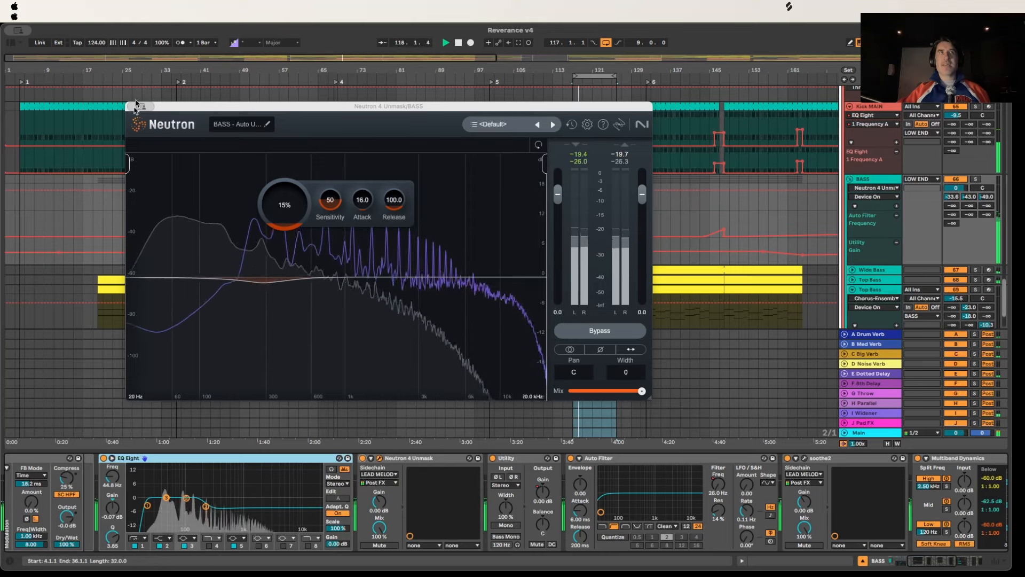
{"action": "left_click", "coordinate": [380, 458]}
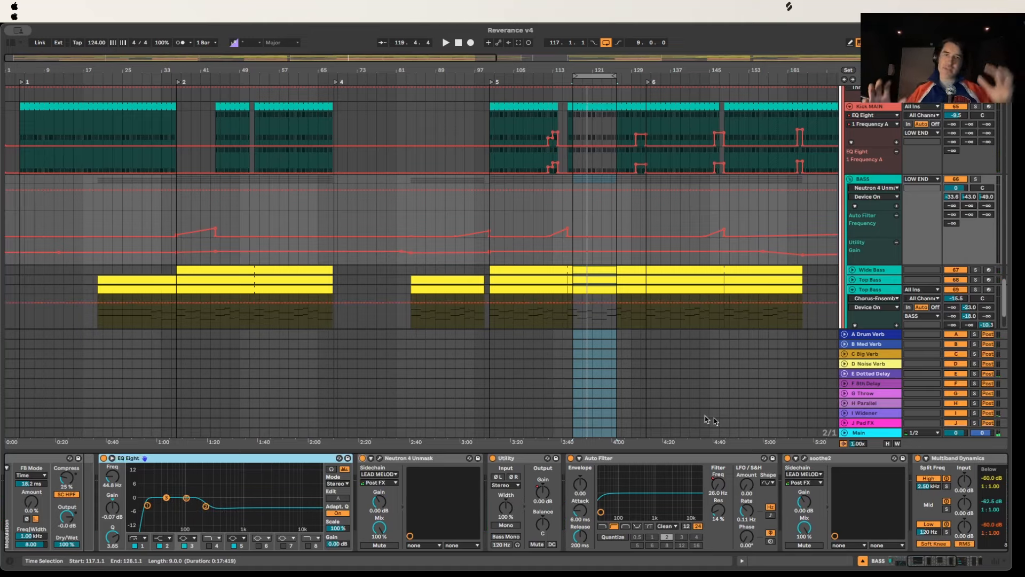
Step: Examine the soothe2 settings in the BASS group's plug-in window and close it
{"action": "scroll", "coordinate": [706, 487], "scroll_direction": "right", "scroll_amount": 3}
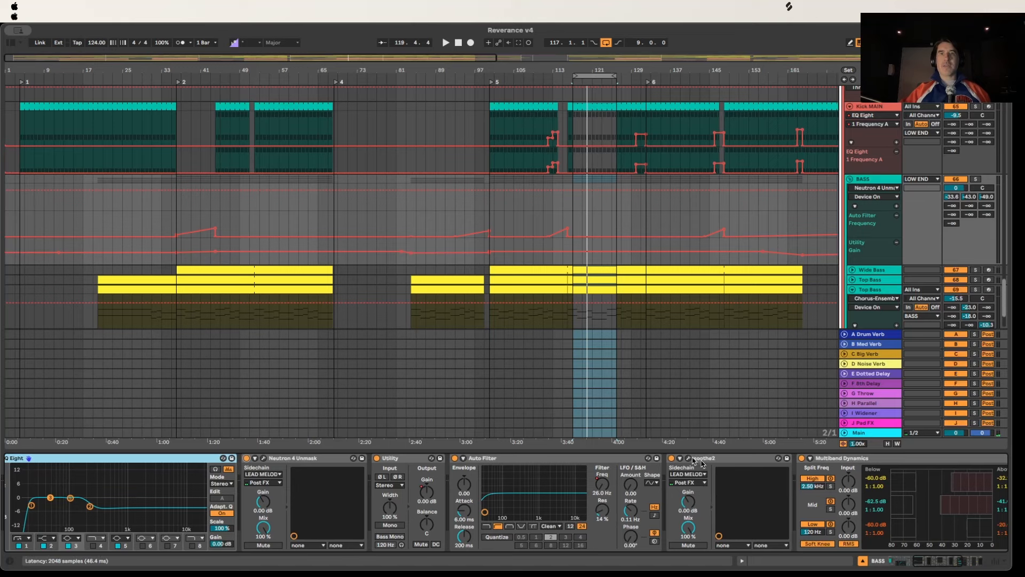
{"action": "scroll", "coordinate": [701, 463], "scroll_direction": "right", "scroll_amount": 1}
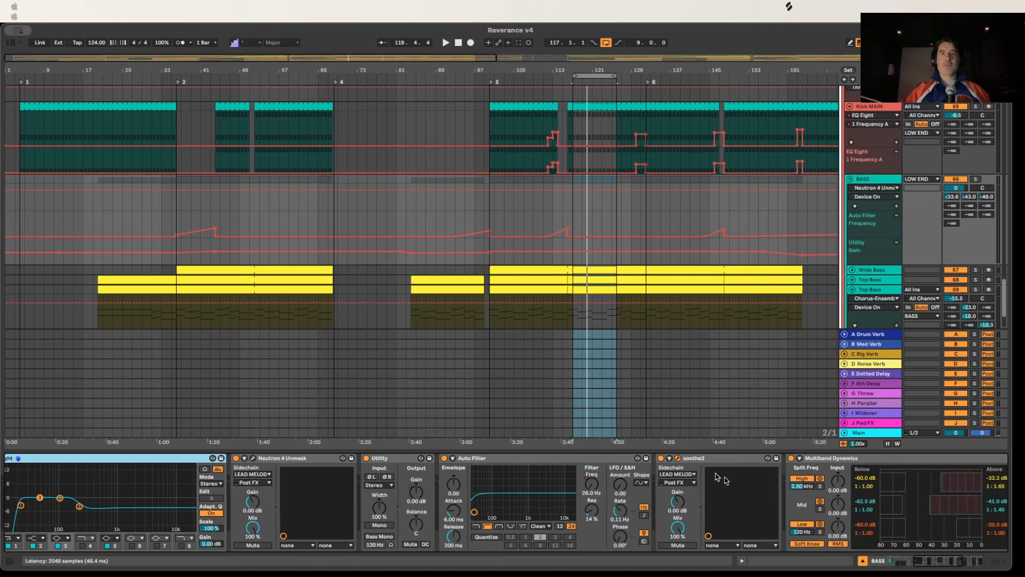
{"action": "left_click_drag", "start_coordinate": [545, 576], "coordinate": [540, 235]}
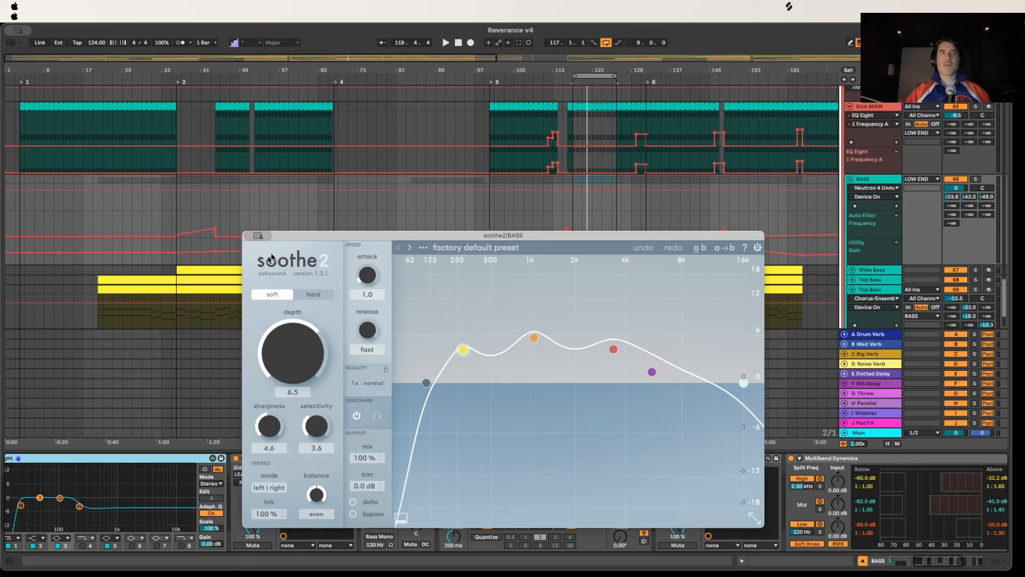
{"action": "left_click", "coordinate": [249, 236]}
Step: Examine the Multiband Dynamics and the remaining devices at the end of the BASS group's chain
{"action": "scroll", "coordinate": [672, 505], "scroll_direction": "right", "scroll_amount": 10}
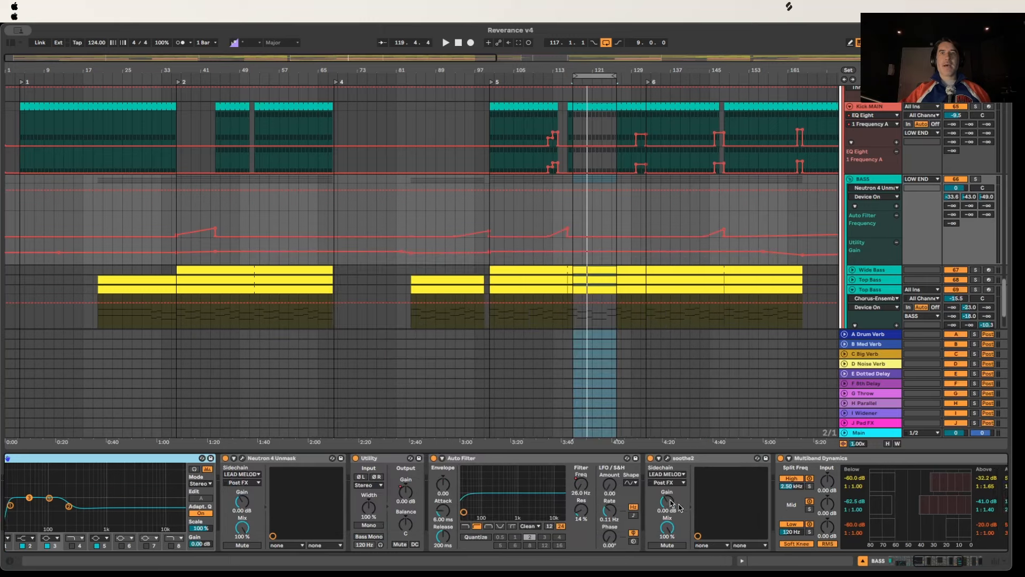
{"action": "left_click", "coordinate": [661, 462]}
{"action": "scroll", "coordinate": [671, 483], "scroll_direction": "right", "scroll_amount": 6}
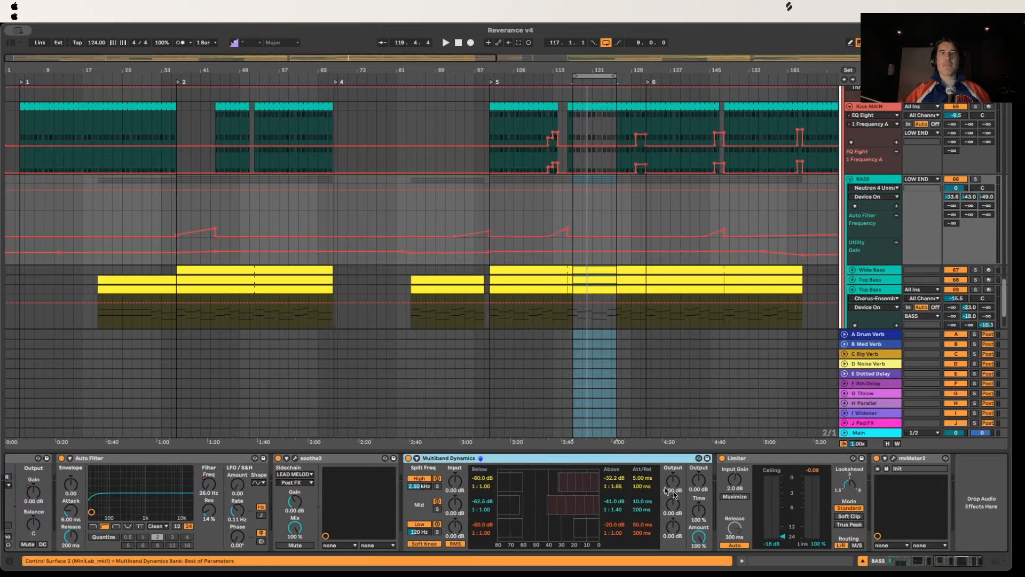
Step: Play the loop from bar 117, comparing Multiband Dynamics on the BASS group bypassed and re-enabled, select the Limiter, and stop playback
{"action": "left_click", "coordinate": [594, 75]}
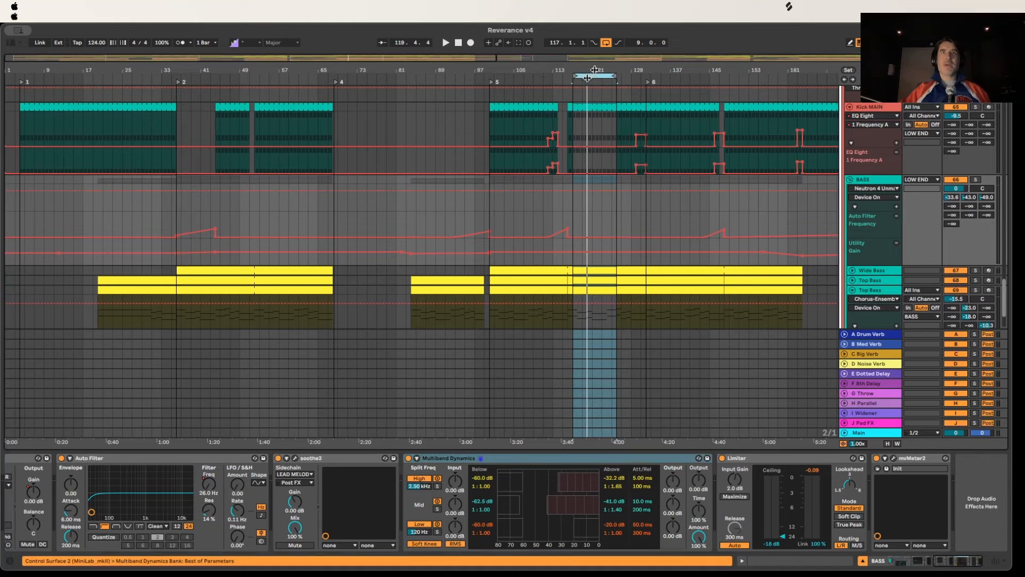
{"action": "key", "text": "space"}
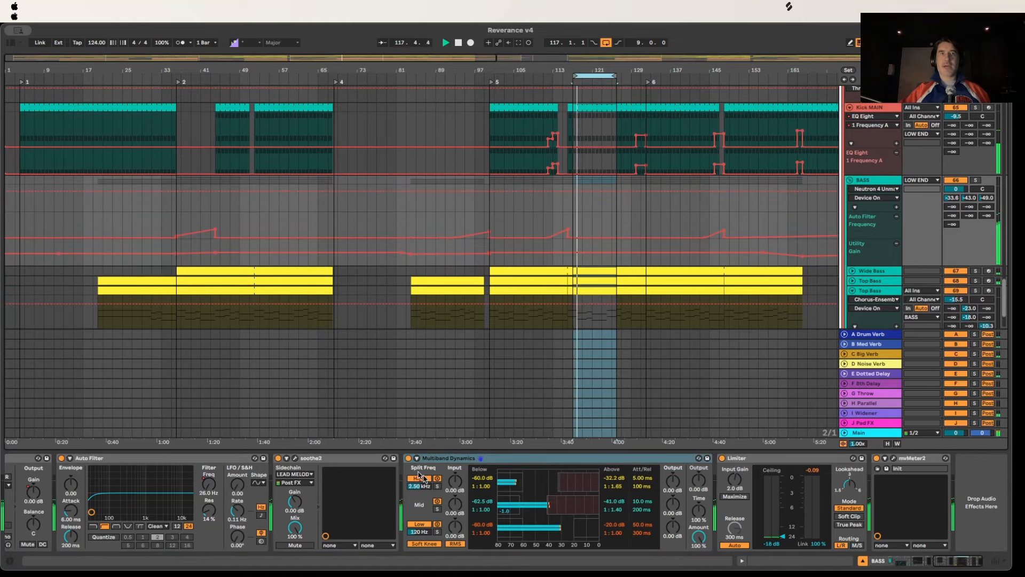
{"action": "left_click", "coordinate": [414, 460]}
{"action": "left_click", "coordinate": [414, 460]}
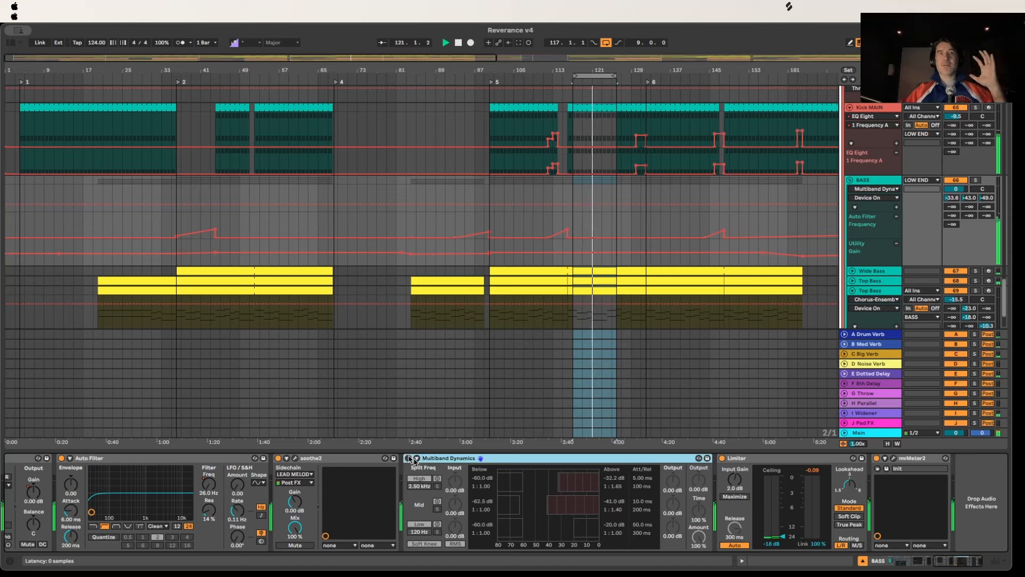
{"action": "left_click", "coordinate": [414, 459]}
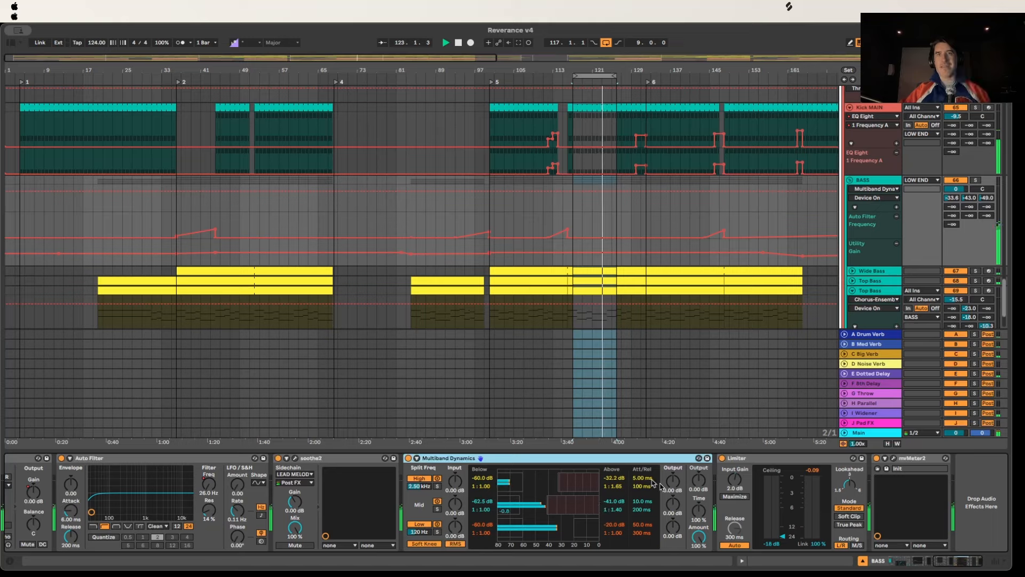
{"action": "left_click", "coordinate": [787, 459]}
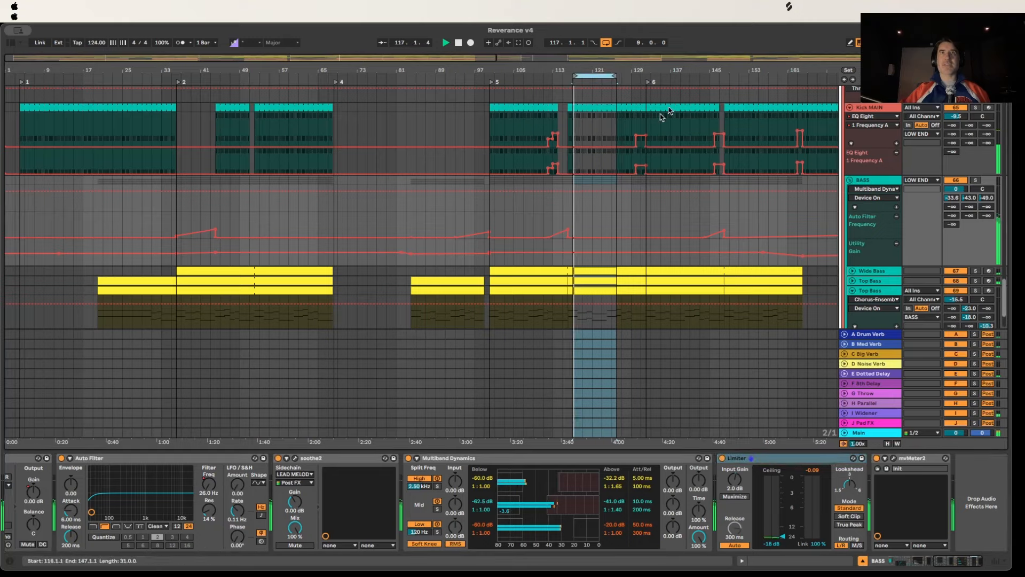
{"action": "key", "text": "space"}
Step: Locate the LEAD MELODY track, show its device chain, and unfold the track in the arrangement
{"action": "scroll", "coordinate": [933, 215], "scroll_direction": "down", "scroll_amount": 10}
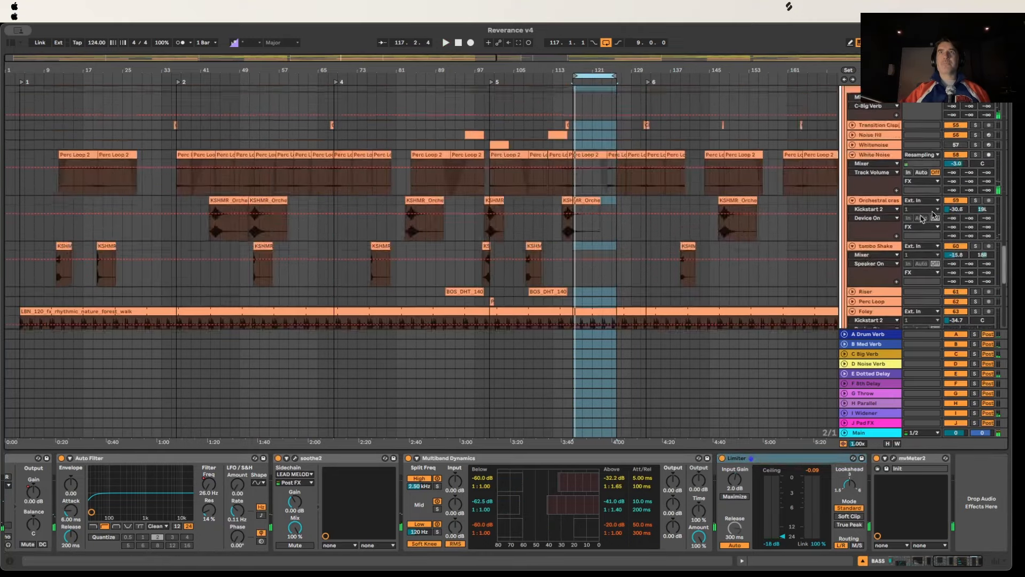
{"action": "scroll", "coordinate": [933, 215], "scroll_direction": "up", "scroll_amount": 10}
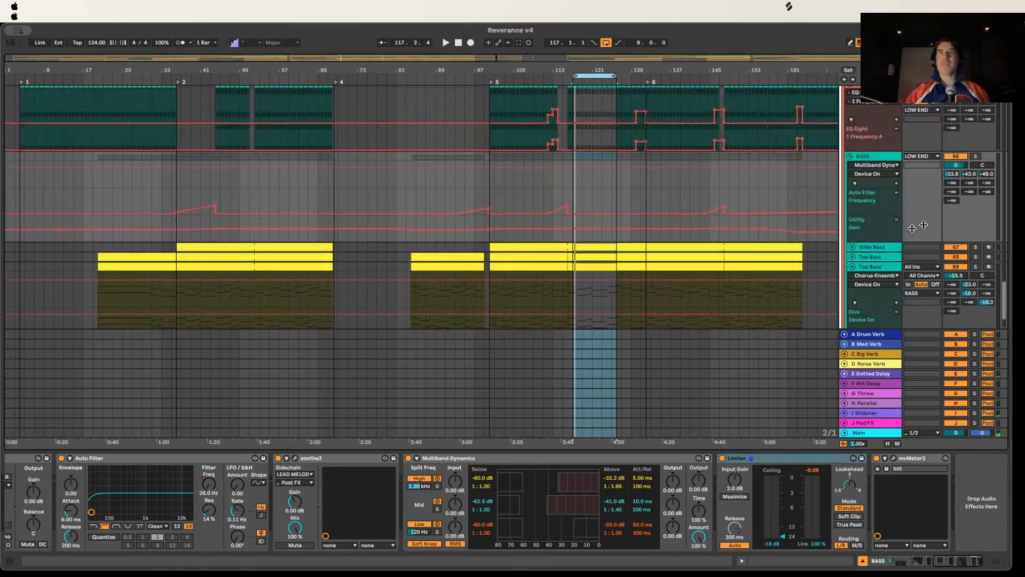
{"action": "scroll", "coordinate": [924, 224], "scroll_direction": "up", "scroll_amount": 15}
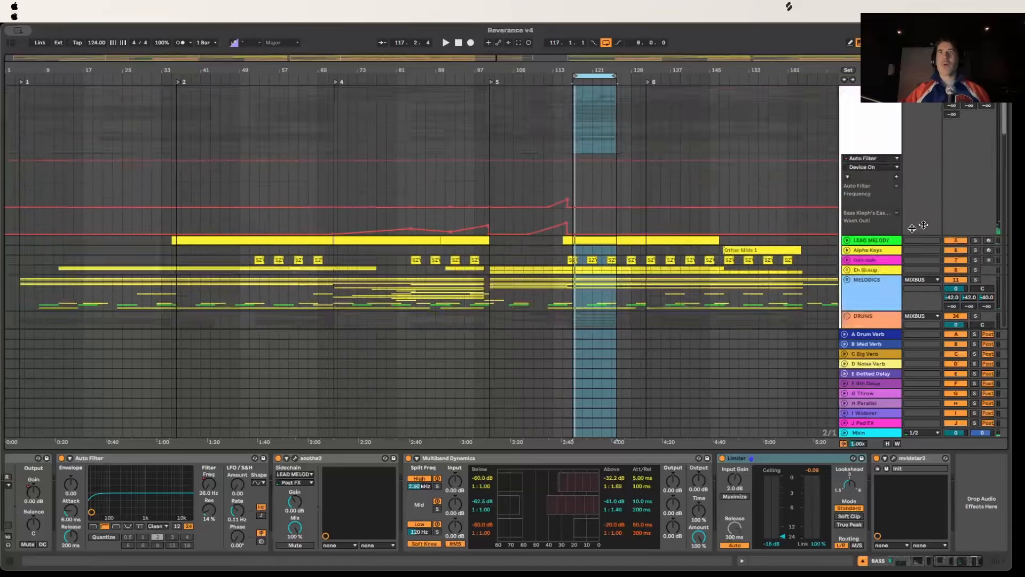
{"action": "scroll", "coordinate": [924, 225], "scroll_direction": "down", "scroll_amount": 3}
{"action": "left_click", "coordinate": [876, 167]}
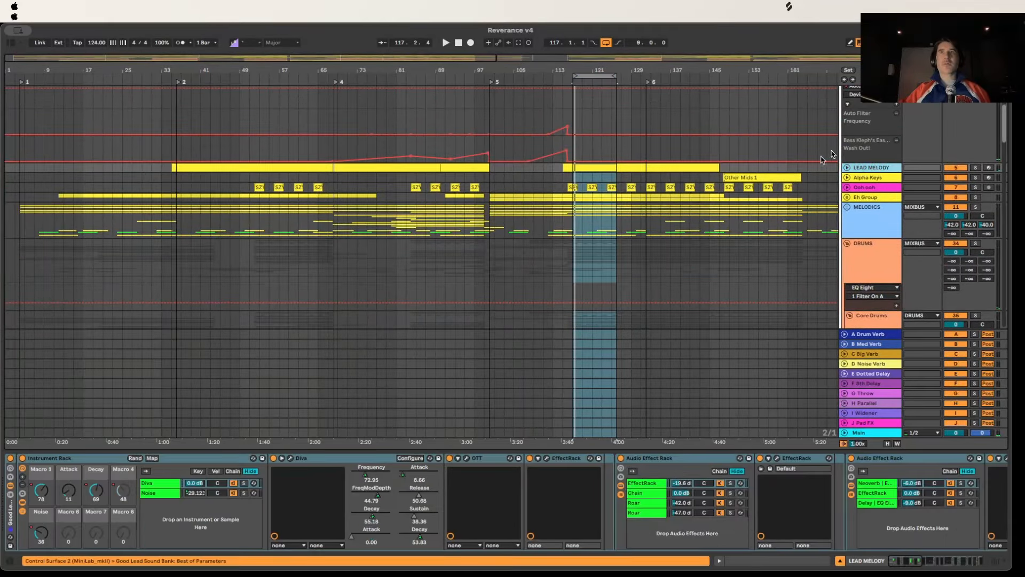
{"action": "left_click", "coordinate": [848, 167]}
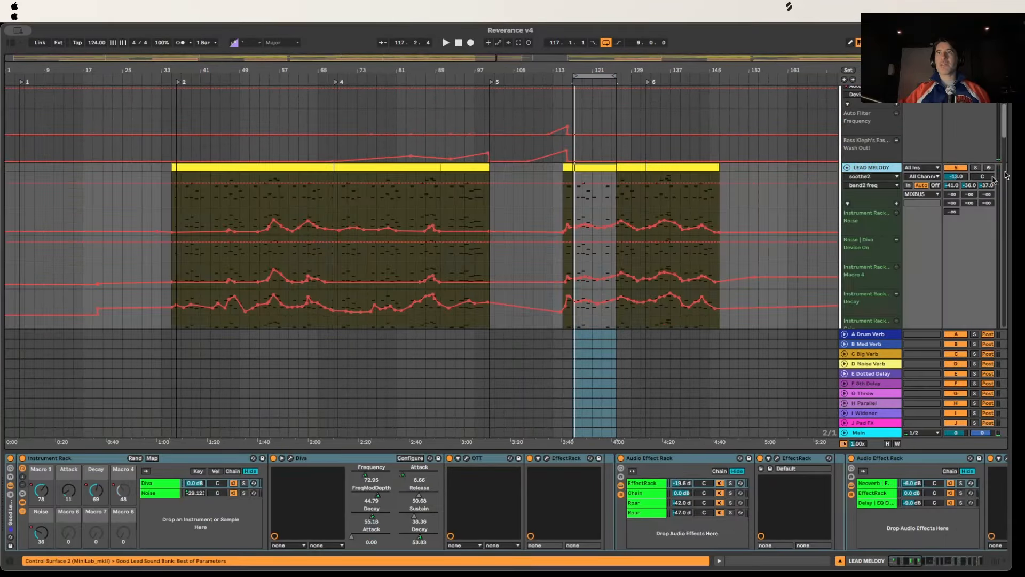
Step: Solo LEAD MELODY and play its first clip from bar 36 with that section enlarged in the arrangement
{"action": "left_click", "coordinate": [212, 167]}
{"action": "key", "text": "space"}
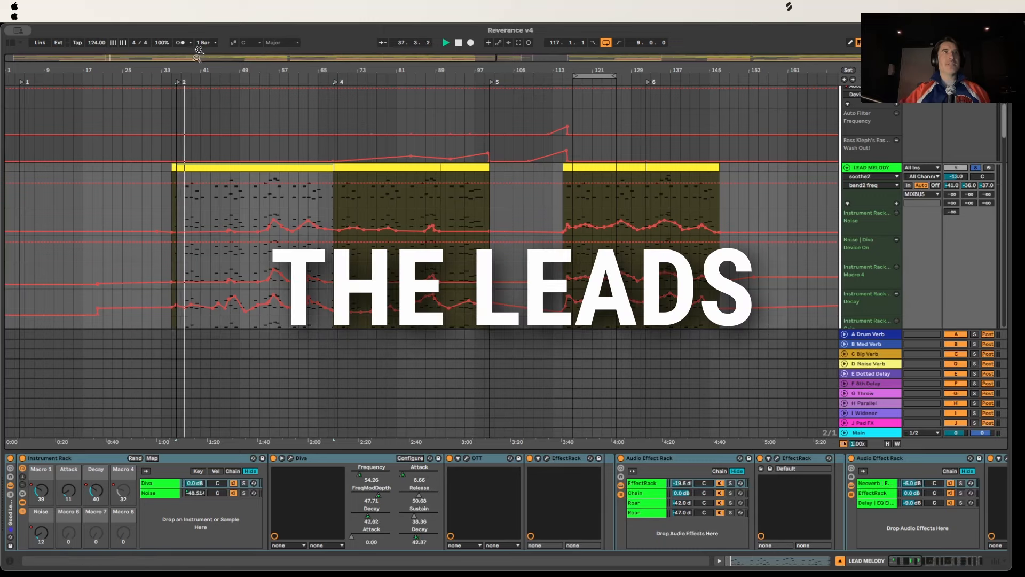
{"action": "left_click_drag", "start_coordinate": [197, 58], "coordinate": [140, 88]}
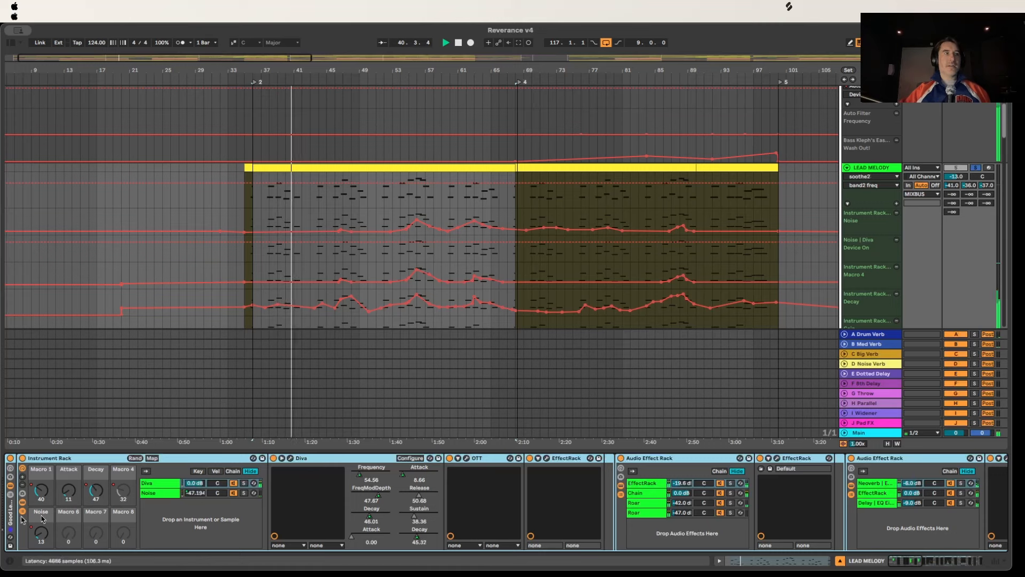
Step: Examine the Diva synth on LEAD MELODY, including its preset browser and main controls, and close its window
{"action": "left_click", "coordinate": [290, 460]}
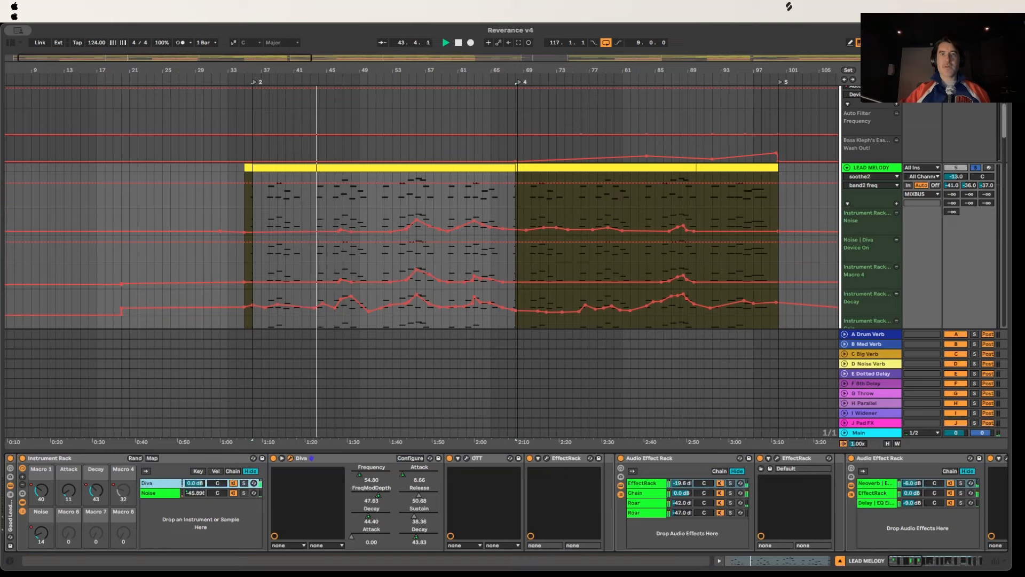
{"action": "left_click", "coordinate": [290, 458]}
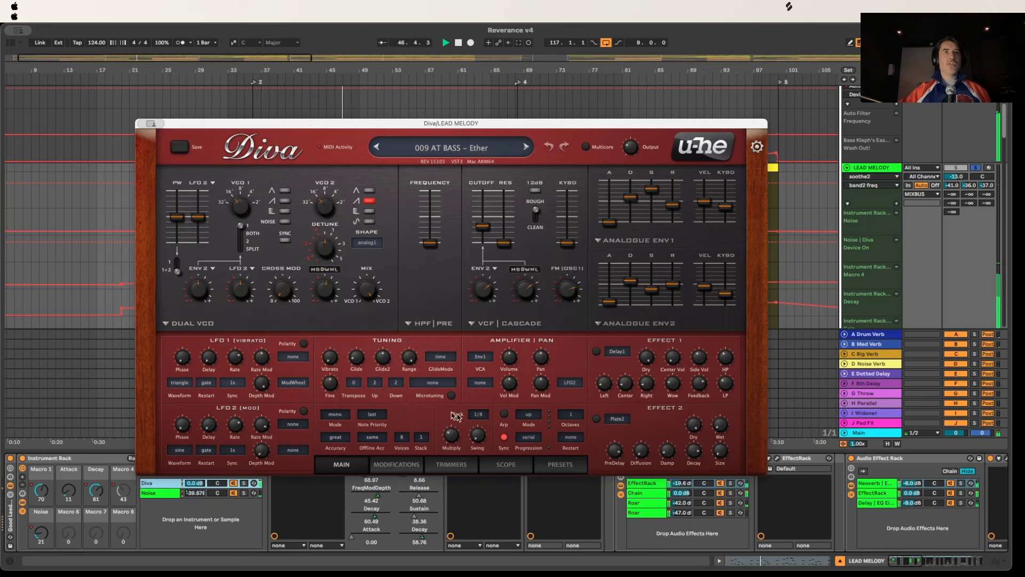
{"action": "left_click", "coordinate": [550, 465]}
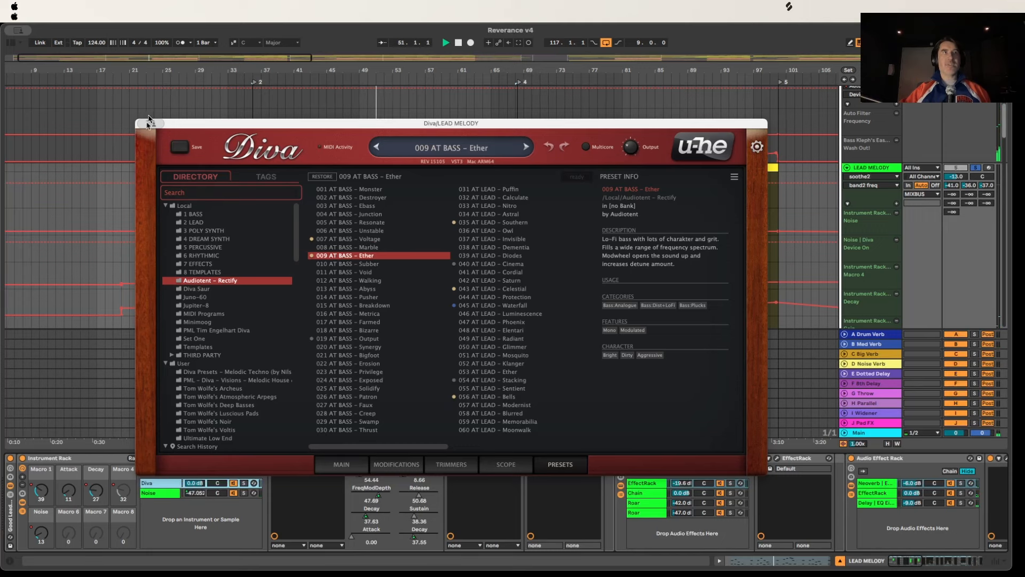
{"action": "left_click", "coordinate": [342, 465]}
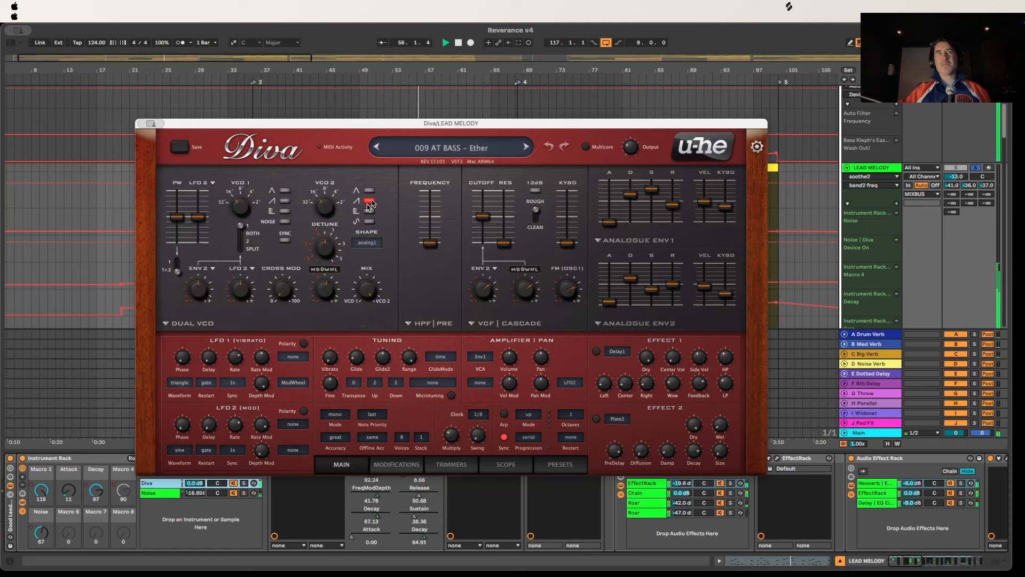
{"action": "left_click", "coordinate": [143, 123]}
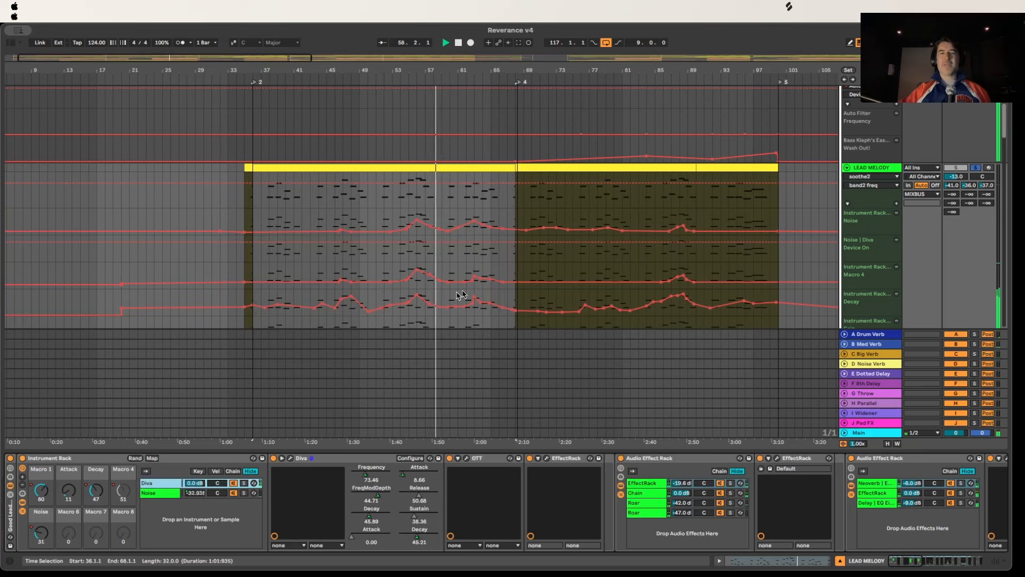
Step: Select the first LEAD MELODY section and examine its Noise, Macro 4, Decay, Gain and Macro 1 automation lanes
{"action": "left_click", "coordinate": [411, 167]}
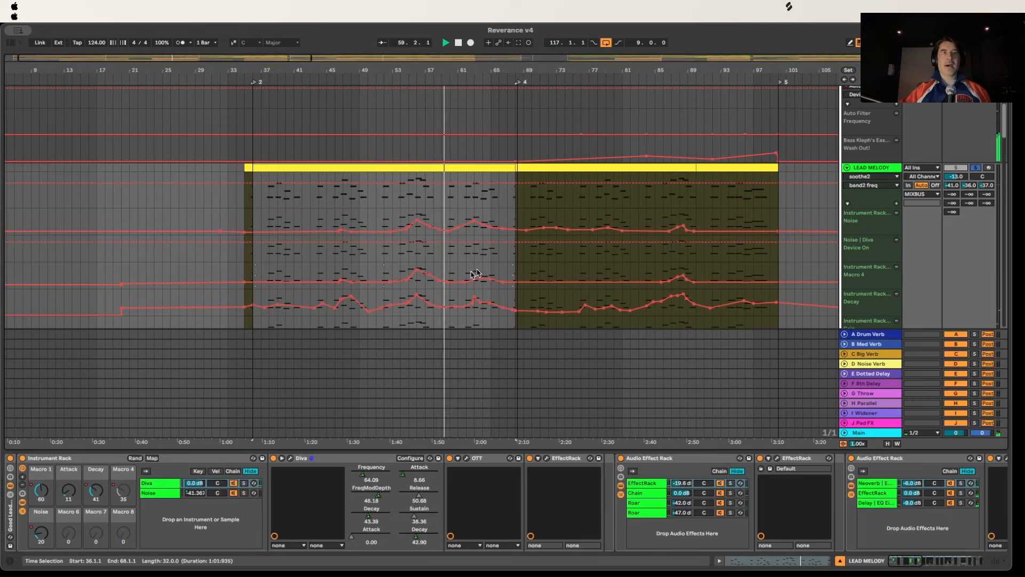
{"action": "scroll", "coordinate": [473, 268], "scroll_direction": "down", "scroll_amount": 1}
{"action": "scroll", "coordinate": [473, 268], "scroll_direction": "down", "scroll_amount": 5}
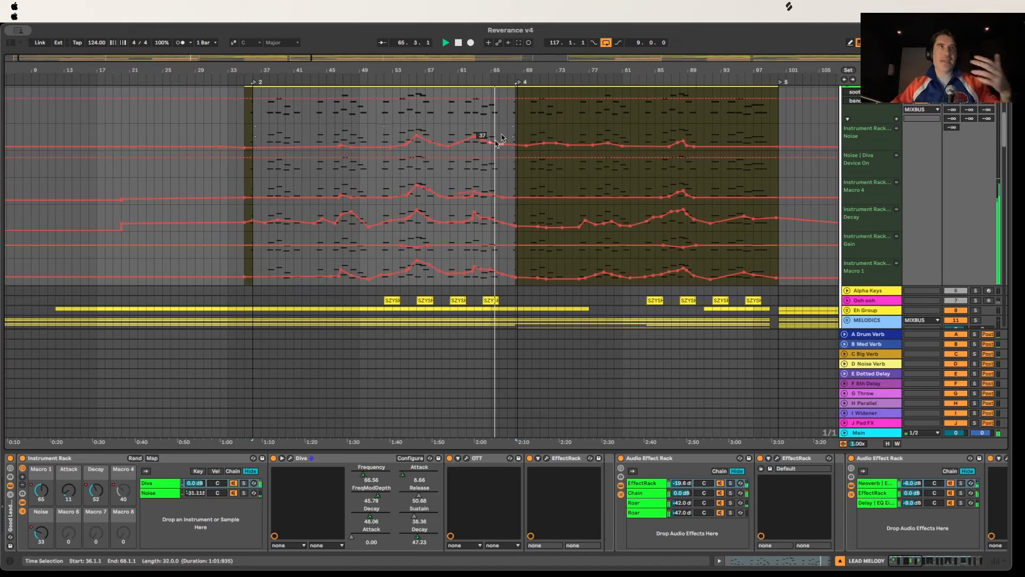
Step: Replay the lead section from bar 36, comparing the sound with the rack's Noise chain muted and re-enabled
{"action": "left_click", "coordinate": [163, 484]}
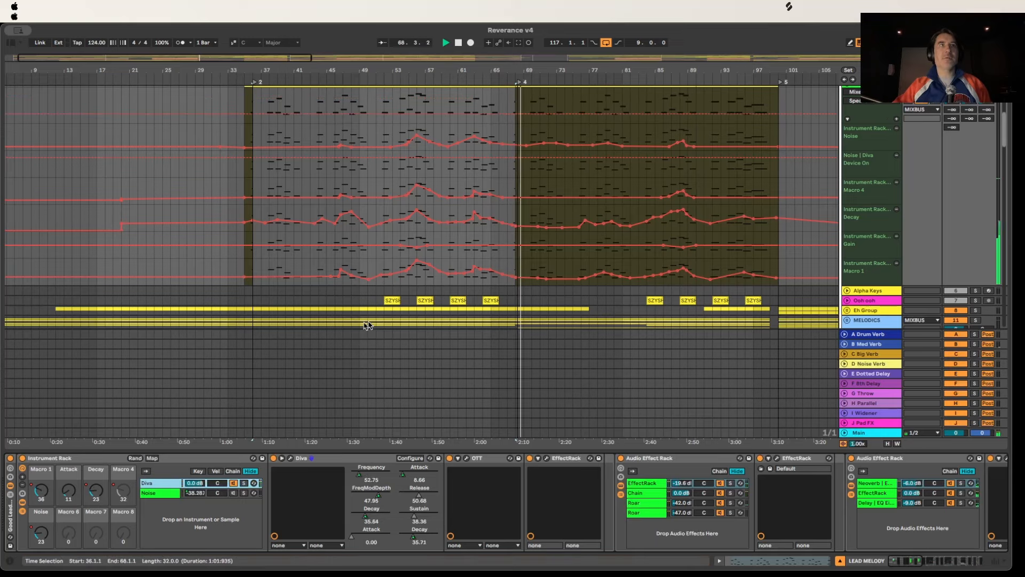
{"action": "key", "text": "space"}
{"action": "key", "text": "space"}
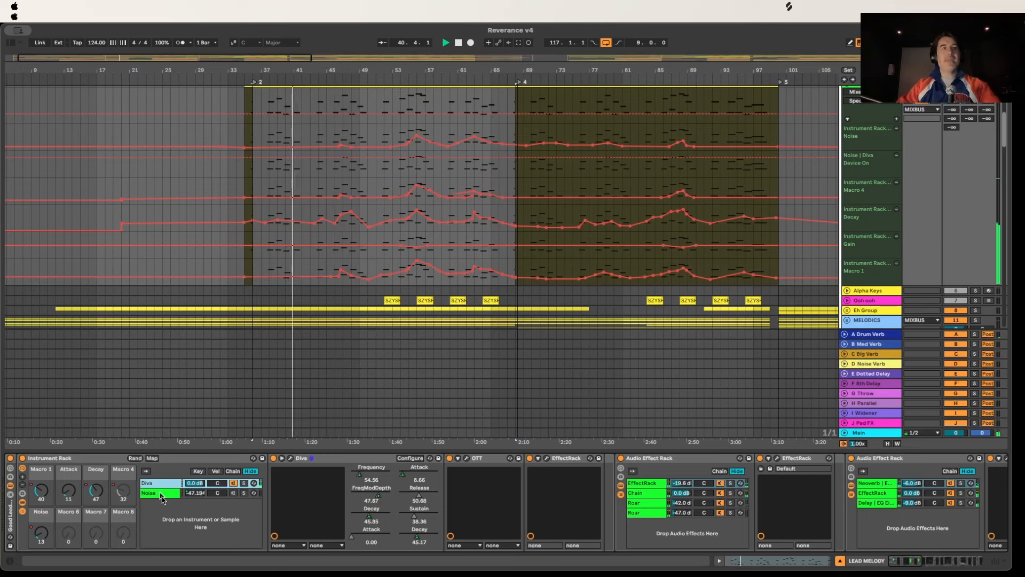
{"action": "left_click", "coordinate": [236, 496]}
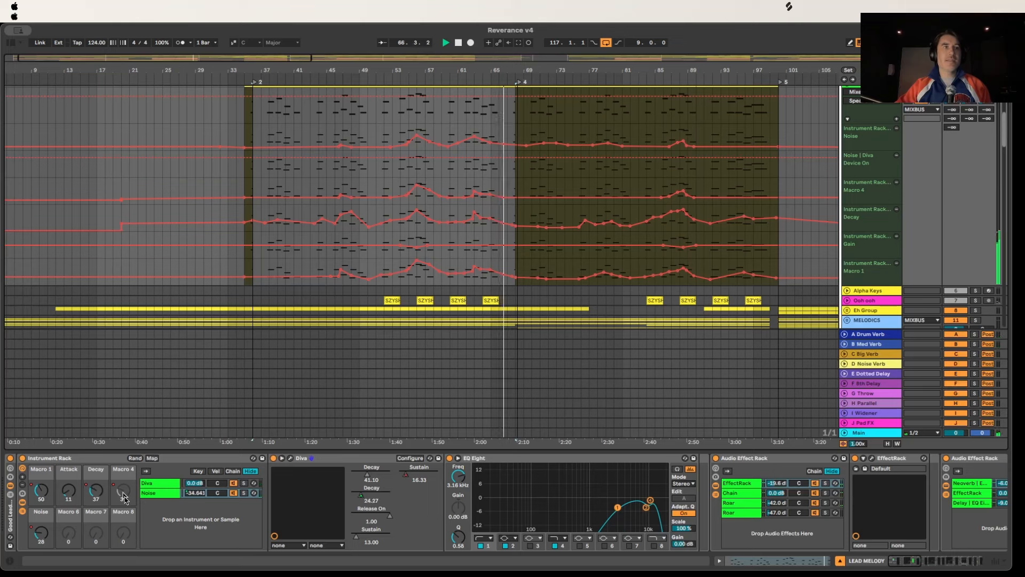
Step: Stop playback, select the rack's Noise chain, and examine its Diva settings before closing the plug-in window
{"action": "left_click", "coordinate": [171, 494]}
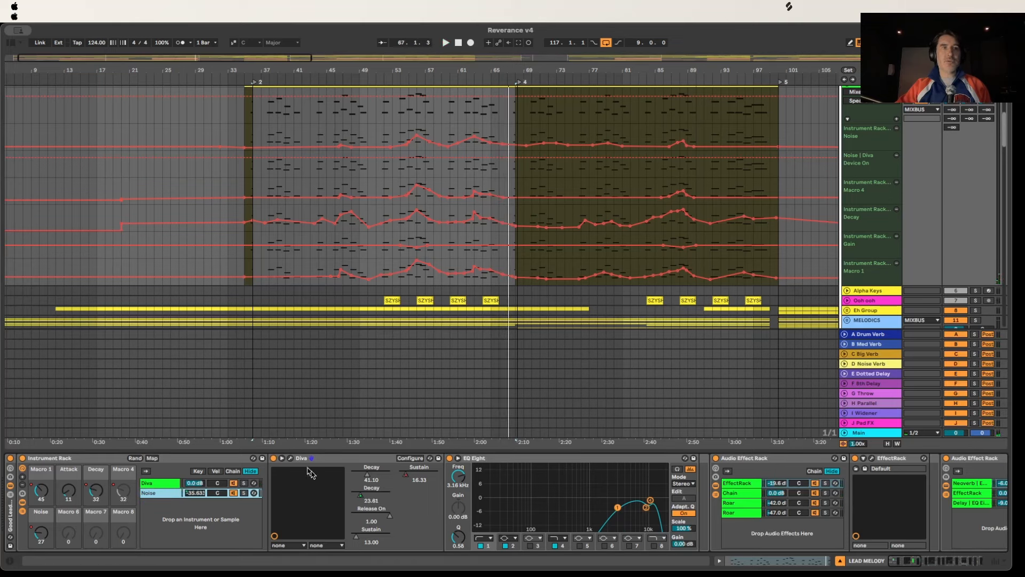
{"action": "left_click", "coordinate": [291, 458]}
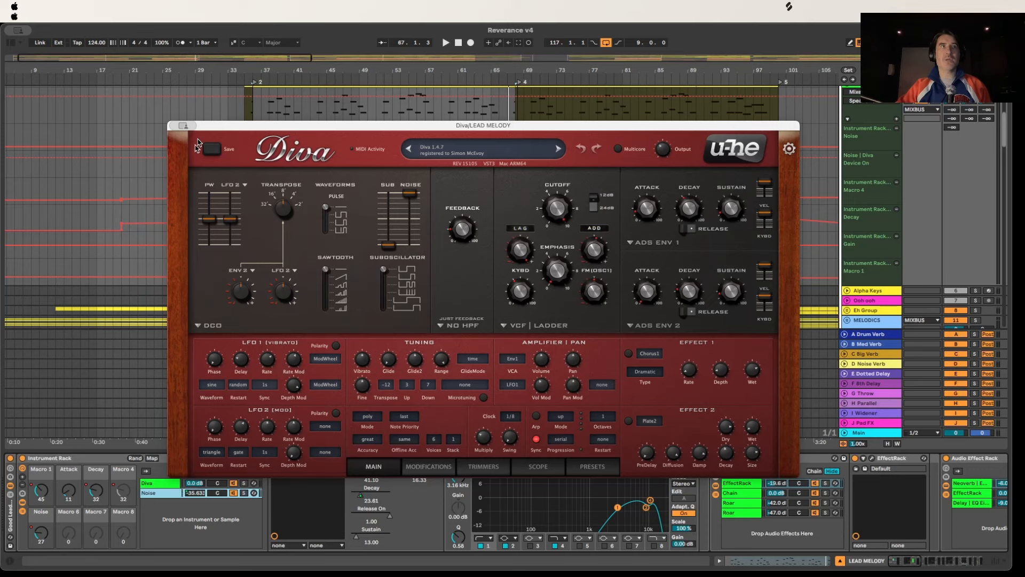
{"action": "key", "text": "super+w"}
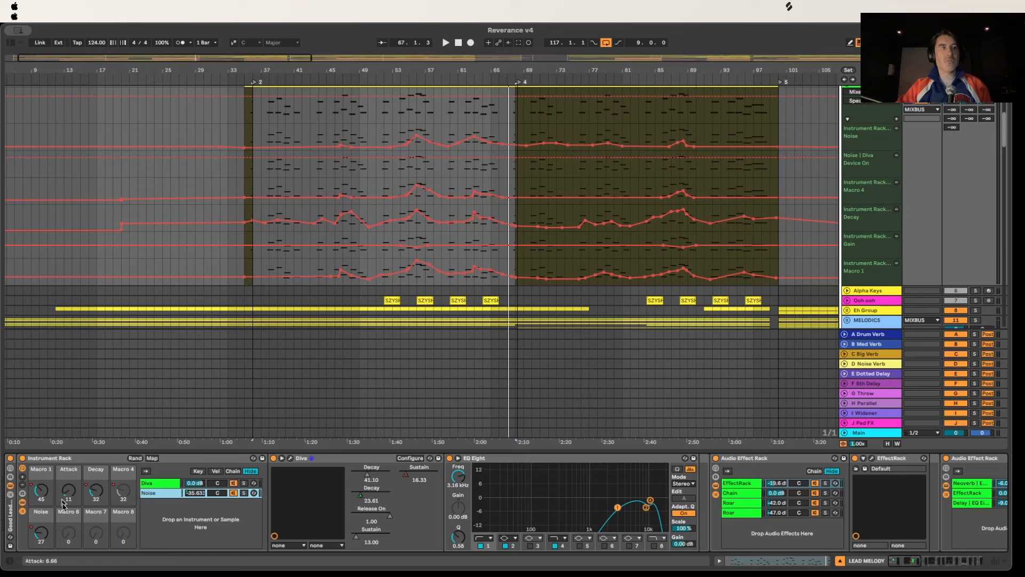
Step: Try out the Macro 1 and Noise knobs of the lead's Instrument Rack and restore their automation
{"action": "left_click_drag", "start_coordinate": [40, 497], "coordinate": [40, 489]}
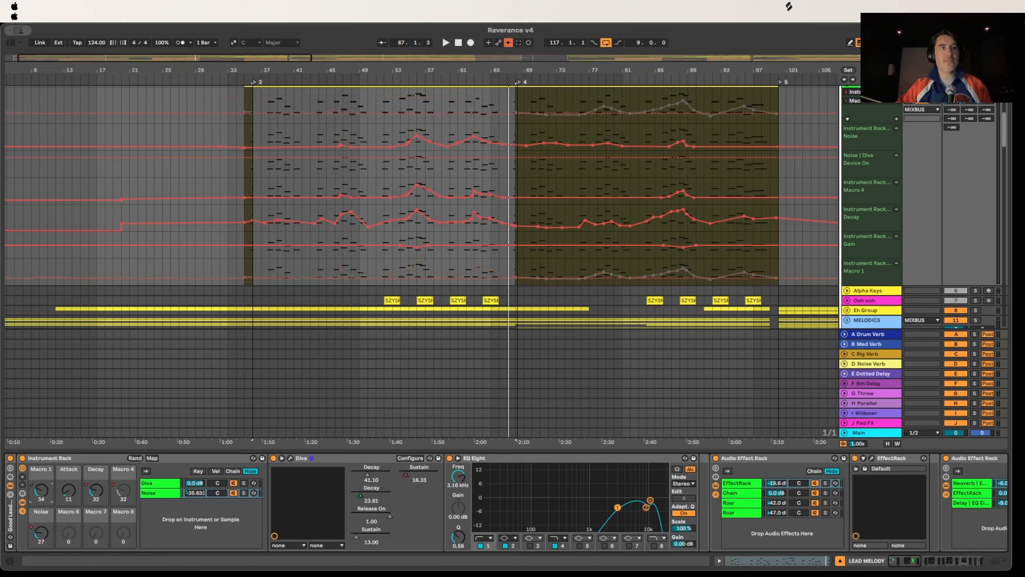
{"action": "right_click", "coordinate": [196, 493]}
{"action": "left_click", "coordinate": [191, 497]}
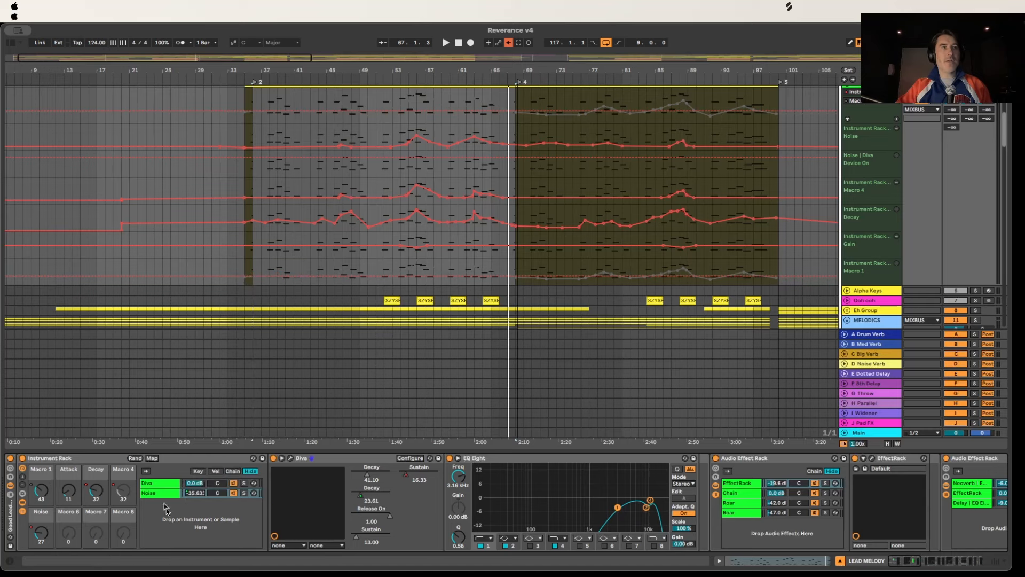
{"action": "left_click", "coordinate": [47, 540]}
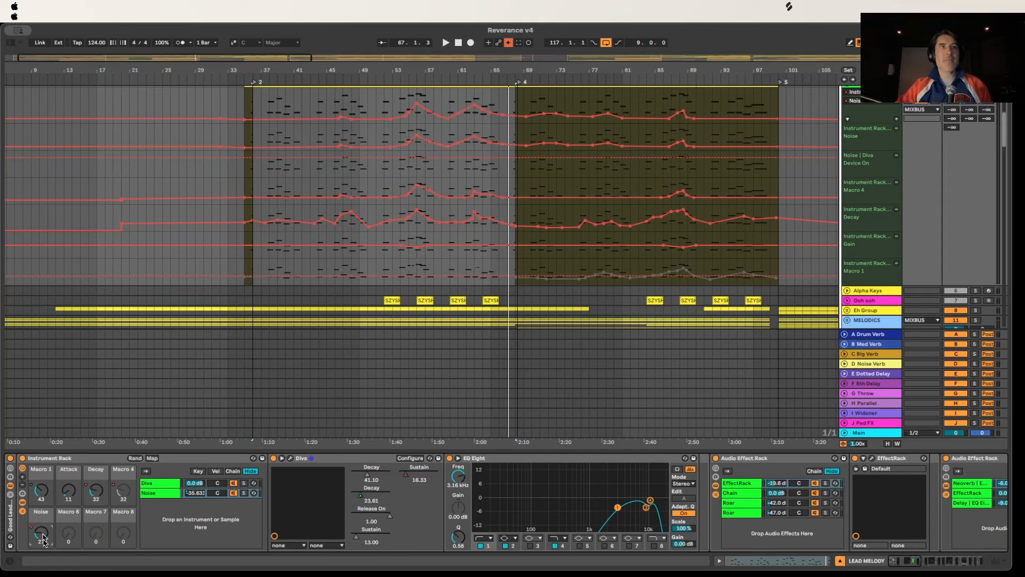
{"action": "left_click_drag", "start_coordinate": [41, 533], "coordinate": [41, 517]}
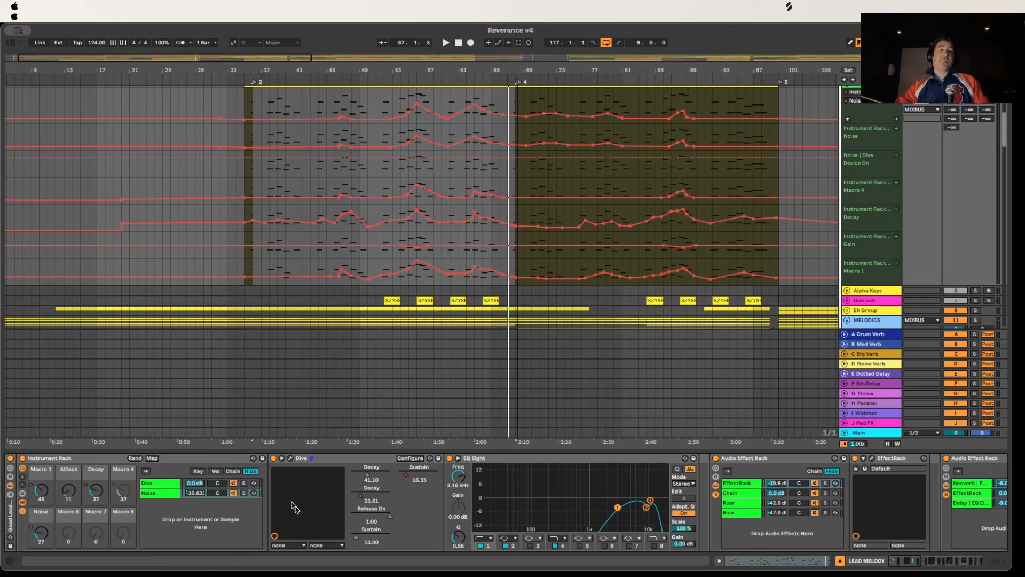
Step: Examine the EQ Eight filter curve on the Noise chain and the effect racks that follow it
{"action": "scroll", "coordinate": [415, 498], "scroll_direction": "right", "scroll_amount": 3}
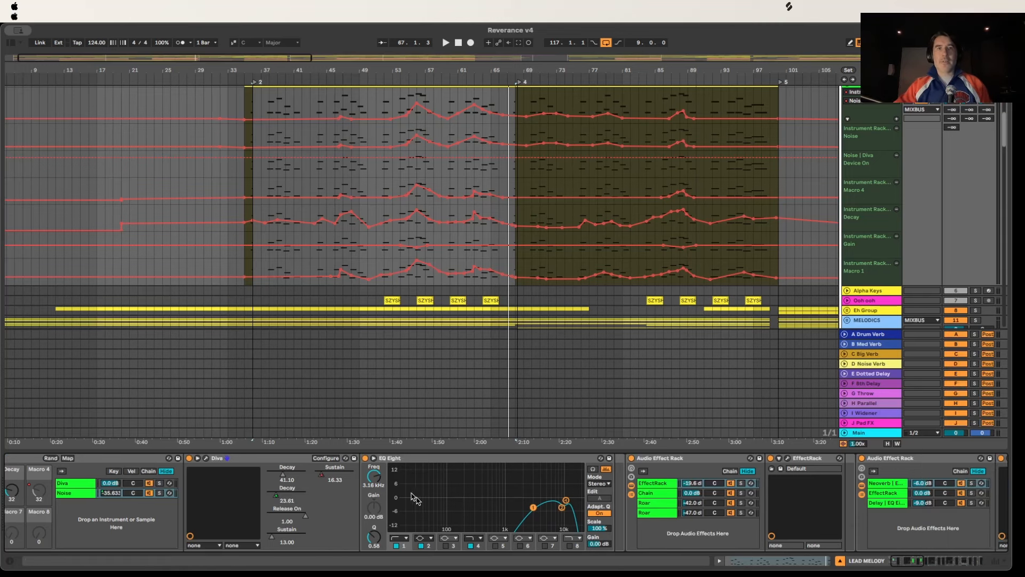
{"action": "left_click", "coordinate": [450, 473]}
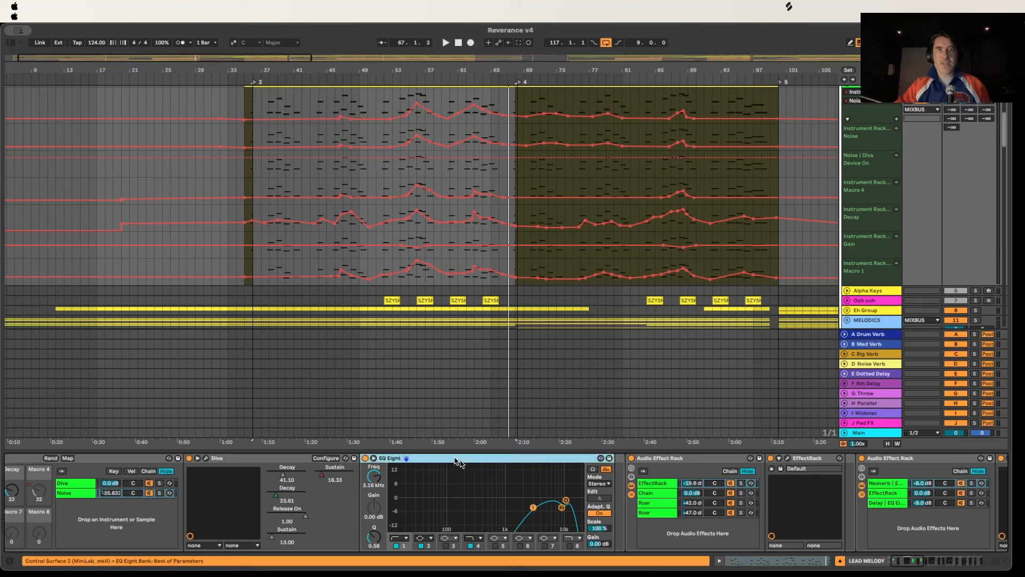
{"action": "scroll", "coordinate": [443, 499], "scroll_direction": "right", "scroll_amount": 2}
{"action": "scroll", "coordinate": [441, 502], "scroll_direction": "left", "scroll_amount": 4}
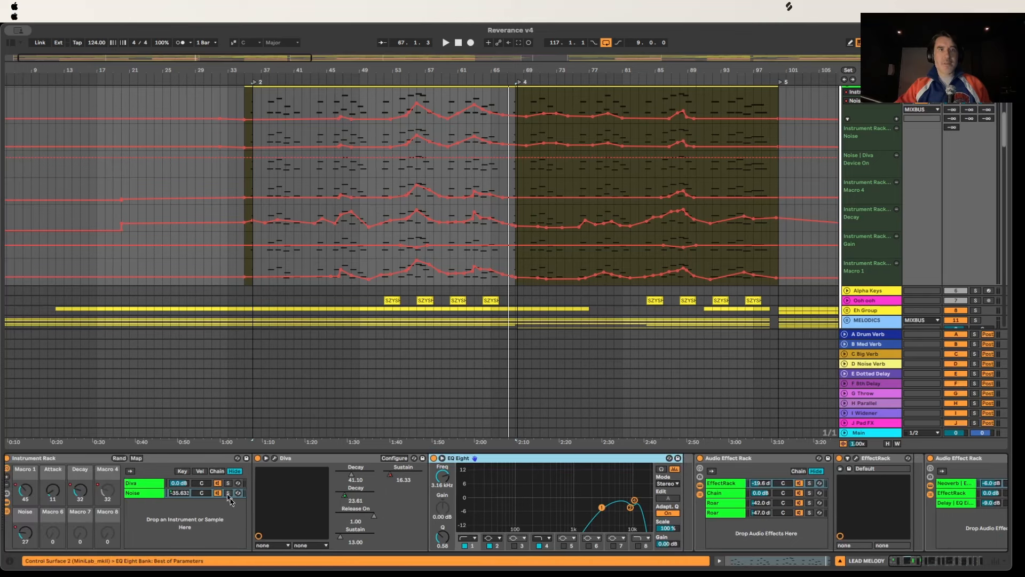
Step: Select the Instrument Rack's Diva chain and examine its OTT compressor settings during playback, closing the plug-in window when done
{"action": "left_click", "coordinate": [141, 484]}
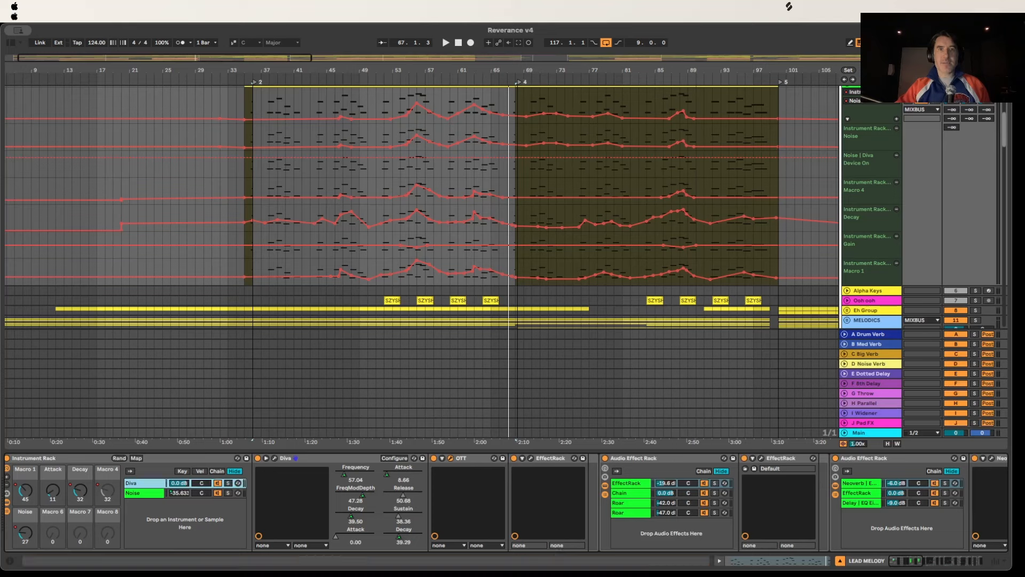
{"action": "left_click_drag", "start_coordinate": [436, 574], "coordinate": [441, 173]}
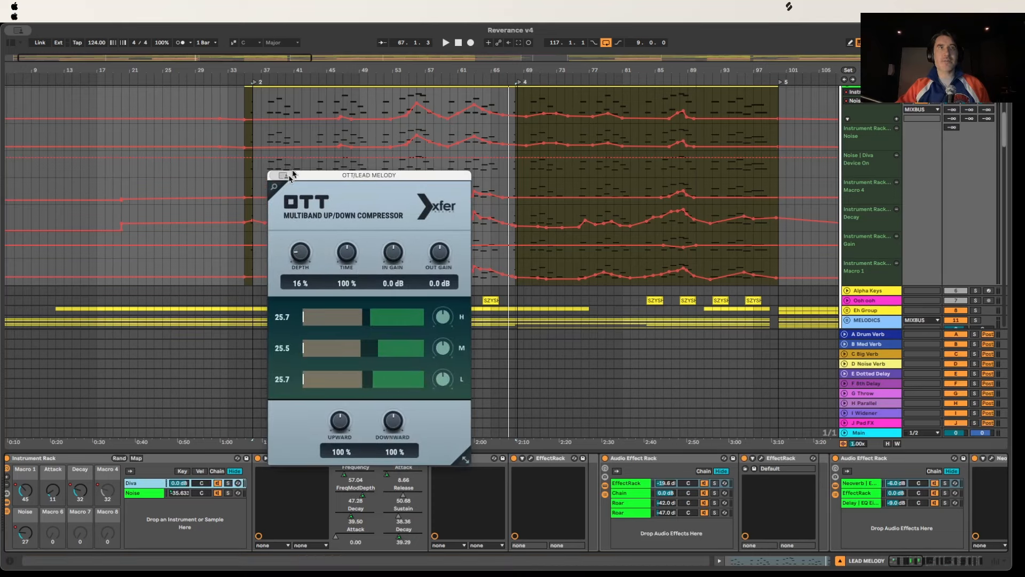
{"action": "key", "text": "space"}
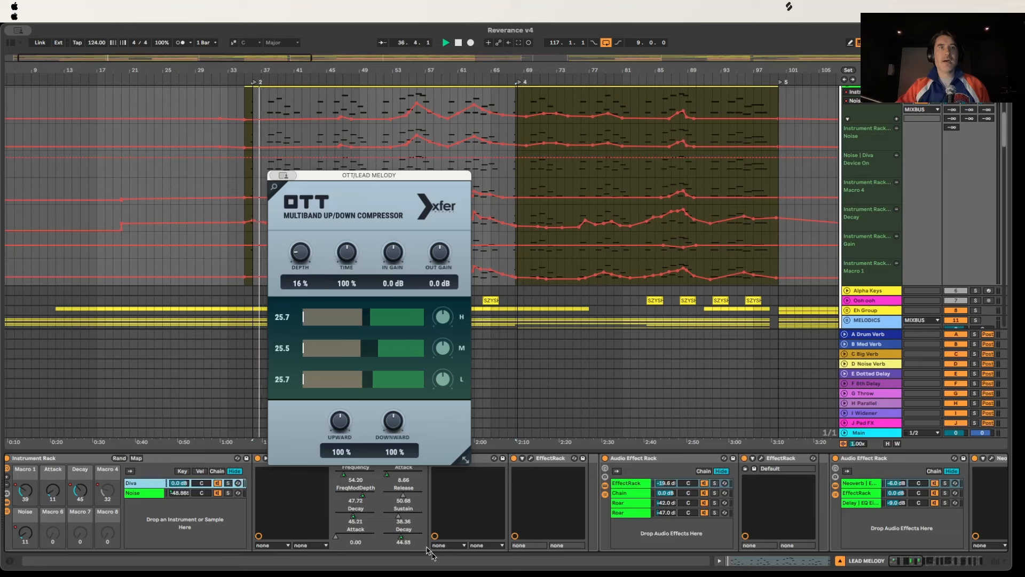
{"action": "left_click_drag", "start_coordinate": [350, 174], "coordinate": [251, 152]}
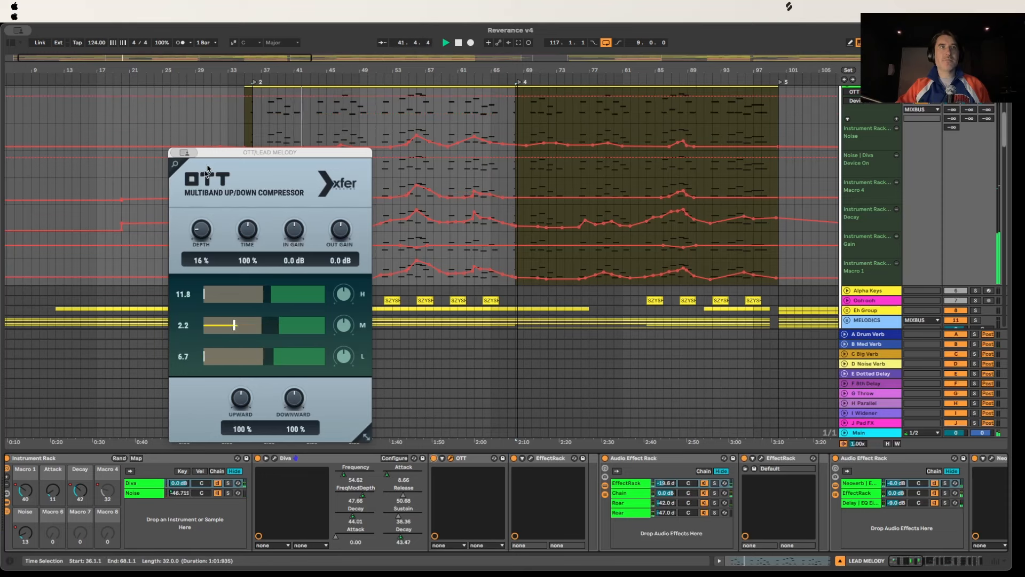
{"action": "key", "text": "super+w"}
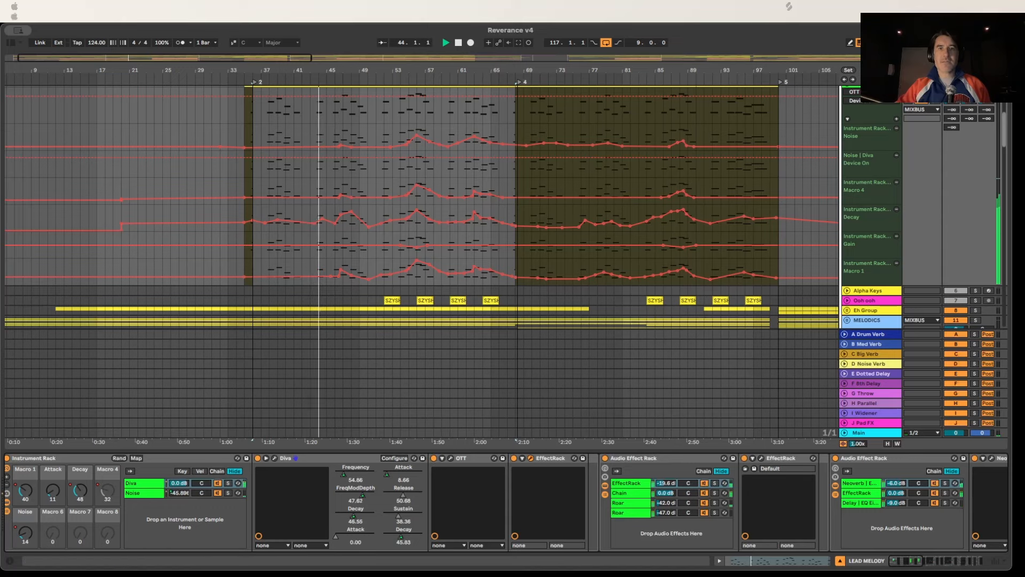
Step: Examine the Decapitator settings in the EffectRack following OTT, moving its window up for a clear view before closing it
{"action": "left_click", "coordinate": [531, 458]}
{"action": "left_click_drag", "start_coordinate": [370, 79], "coordinate": [367, 33]}
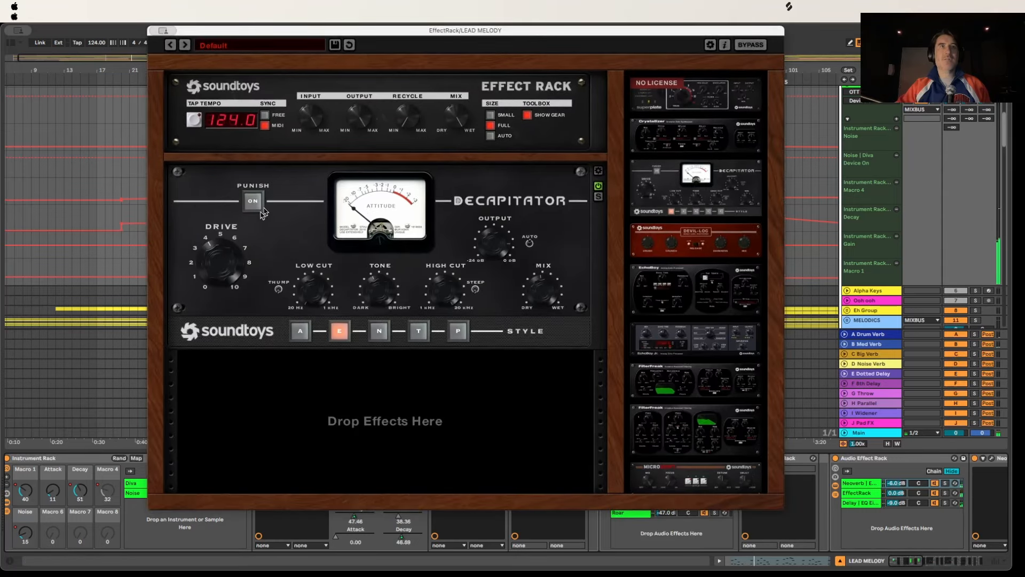
{"action": "key", "text": "super+w"}
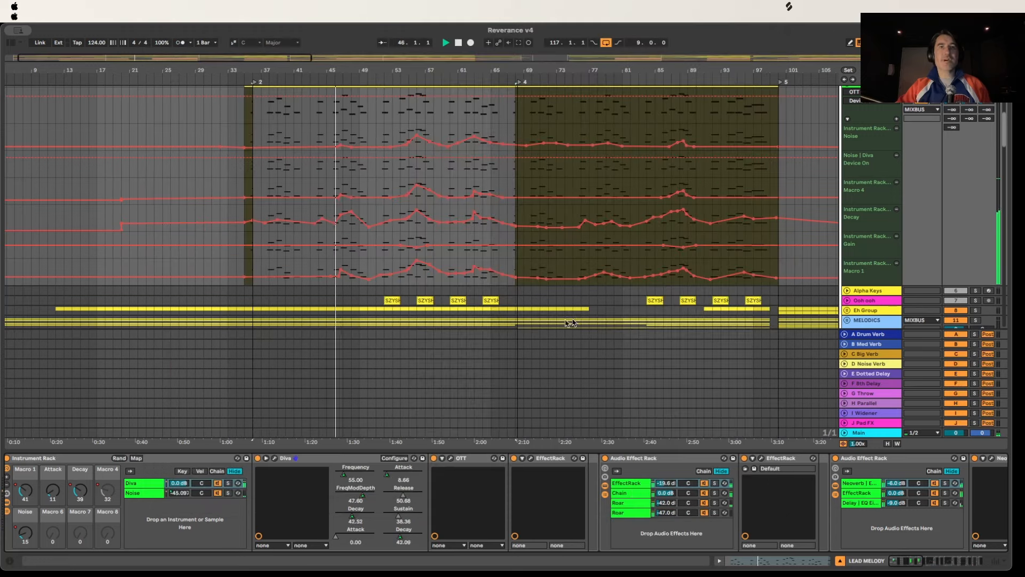
Step: Look over the two Audio Effect Racks that follow the Diva chain's EffectRack, returning to the first one
{"action": "scroll", "coordinate": [295, 473], "scroll_direction": "right", "scroll_amount": 5}
{"action": "left_click", "coordinate": [295, 473]}
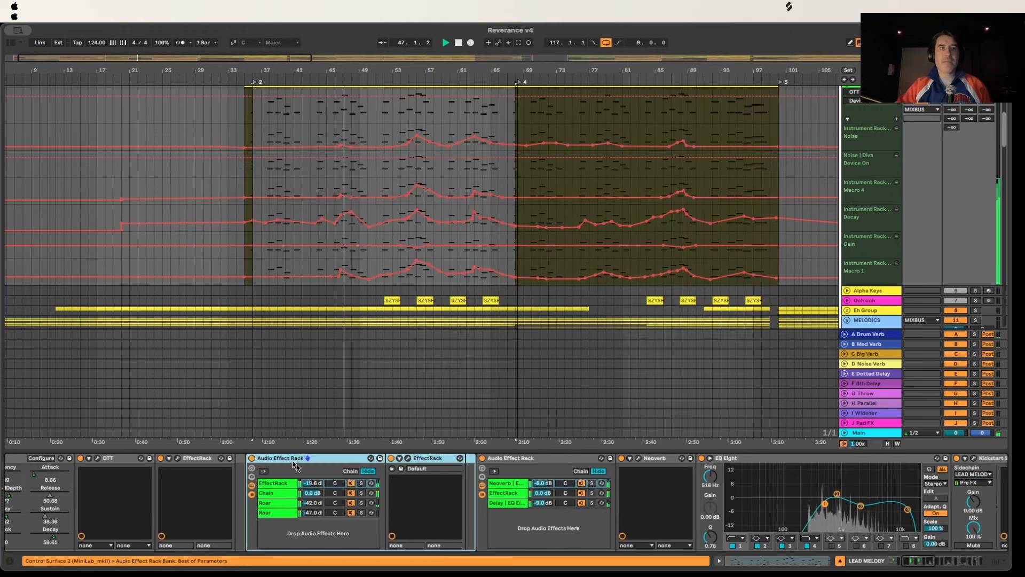
{"action": "left_click", "coordinate": [480, 468]}
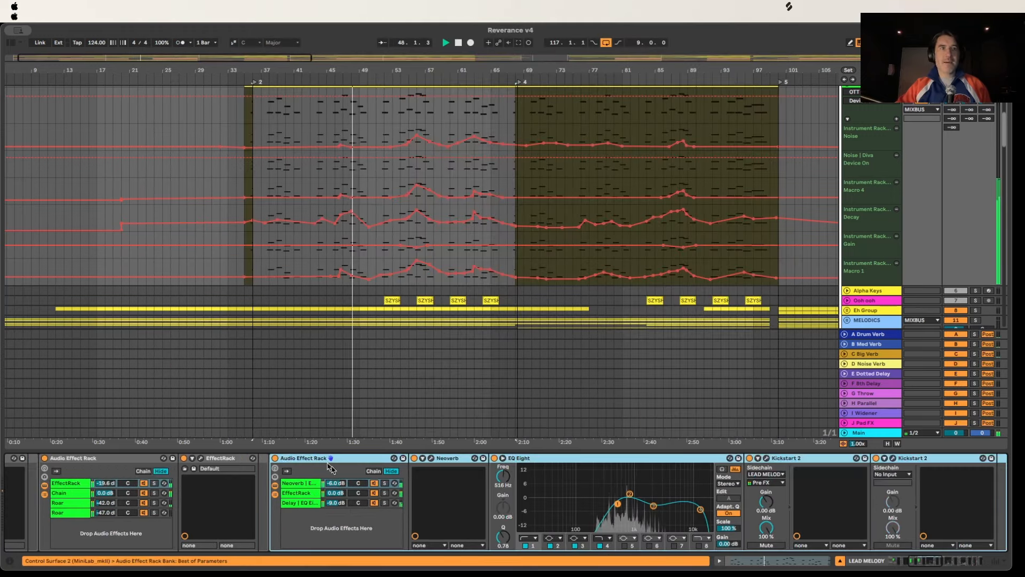
{"action": "scroll", "coordinate": [235, 470], "scroll_direction": "left", "scroll_amount": 3}
{"action": "left_click", "coordinate": [235, 460]}
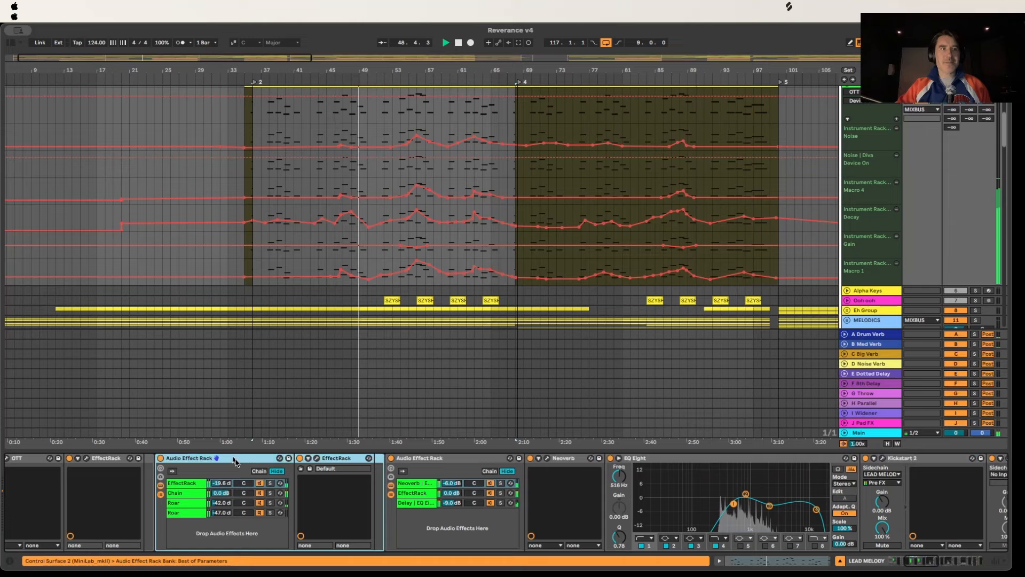
Step: Examine the dry Chain and compare the two Roar chains in the first Audio Effect Rack, ending playback on the Multi Band one
{"action": "left_click", "coordinate": [191, 493]}
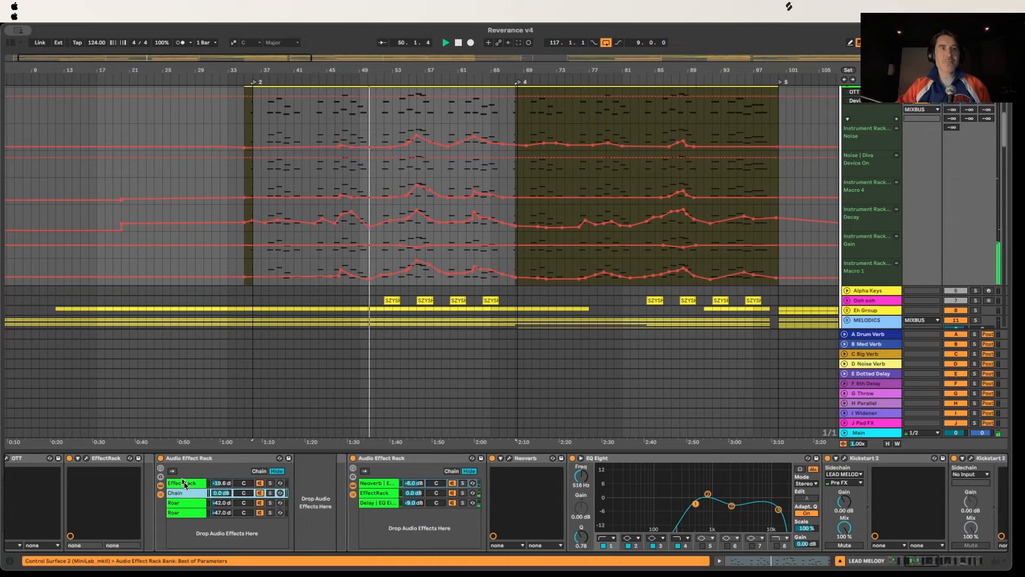
{"action": "left_click", "coordinate": [186, 502]}
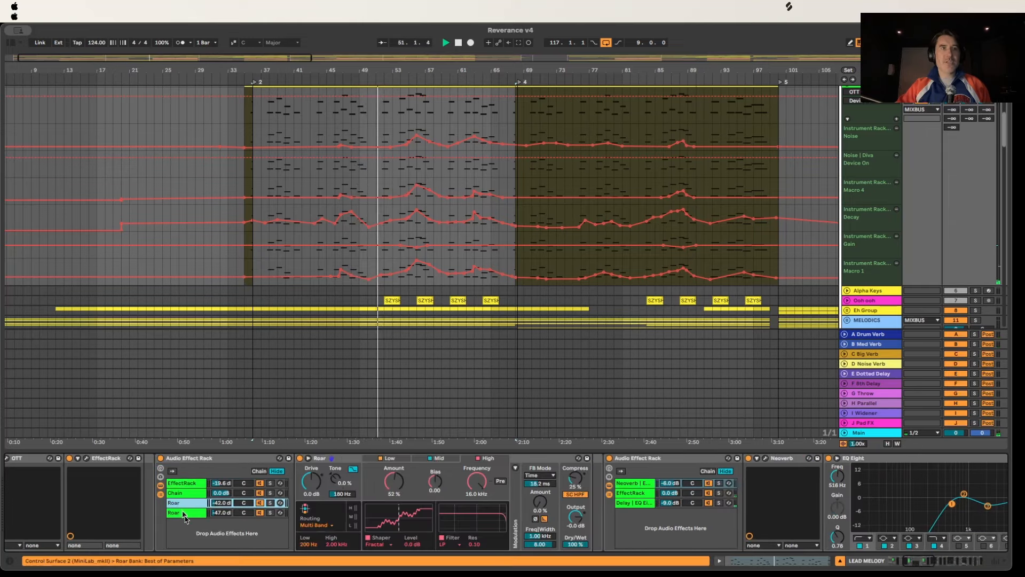
{"action": "left_click", "coordinate": [183, 512]}
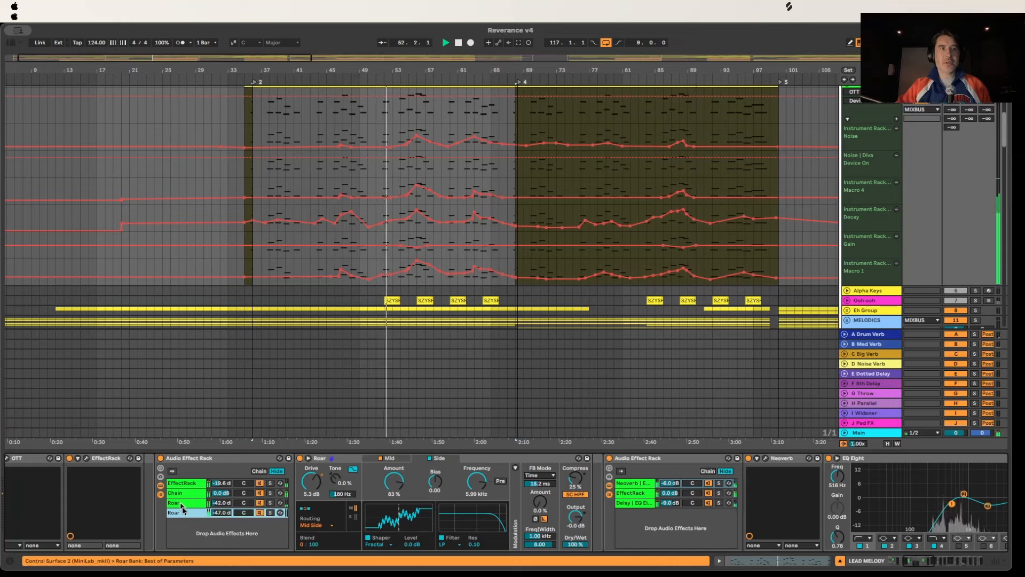
{"action": "left_click", "coordinate": [182, 504]}
{"action": "left_click", "coordinate": [187, 512]}
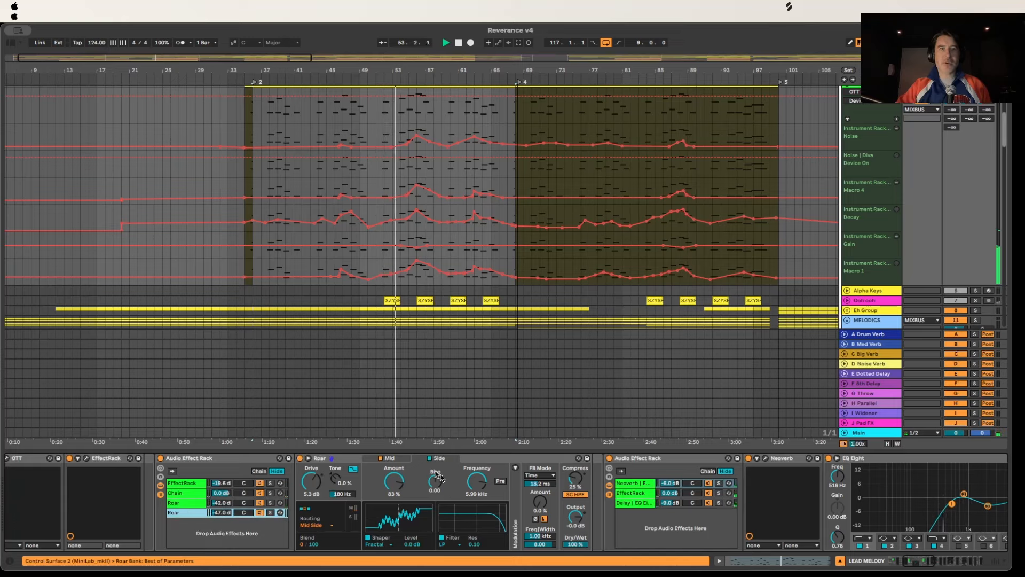
{"action": "left_click", "coordinate": [191, 504]}
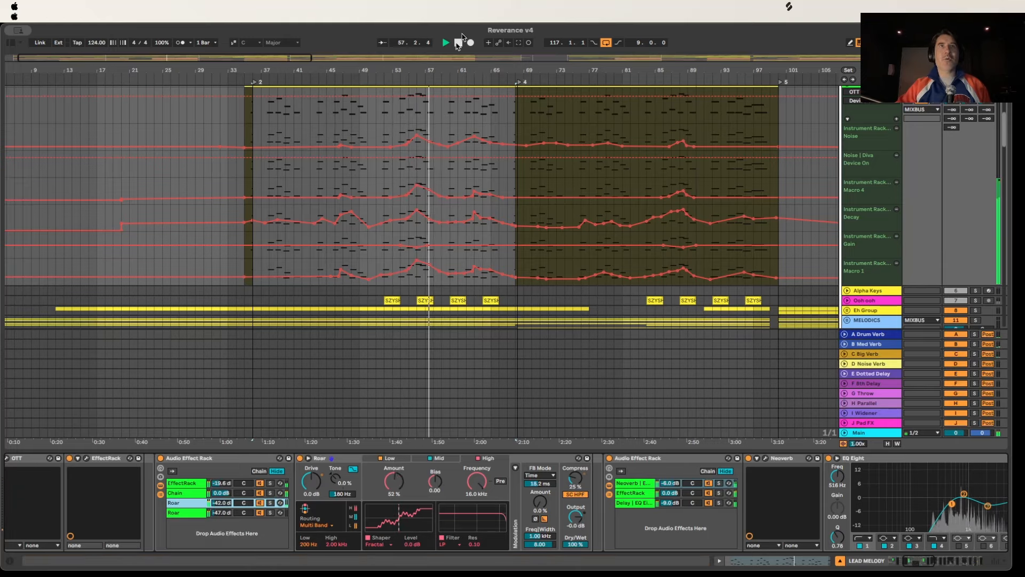
{"action": "key", "text": "space"}
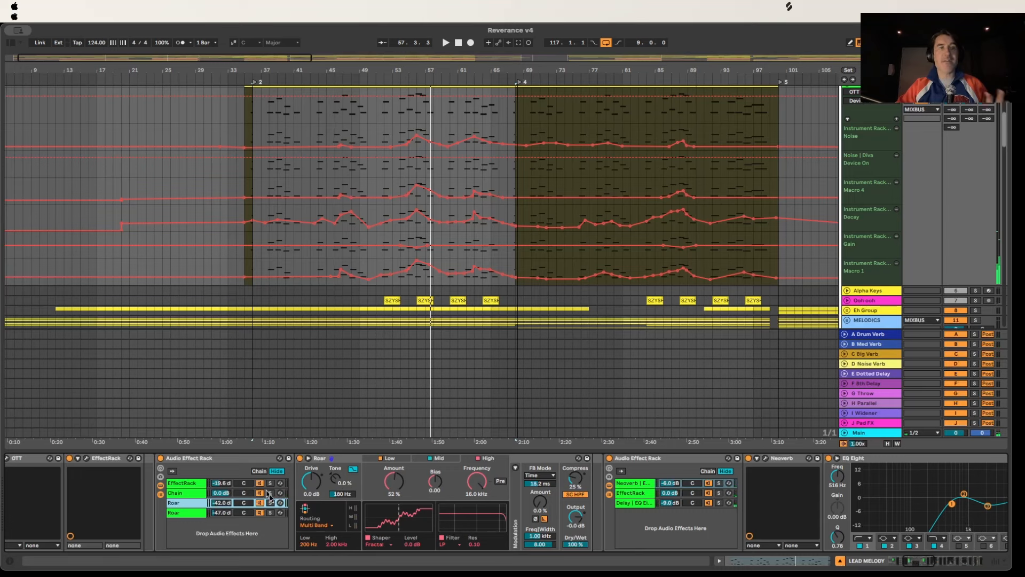
Step: Check the empty parallel chain and examine the Decapitator settings on the first Audio Effect Rack's EffectRack chain, closing the plug-in window
{"action": "left_click", "coordinate": [185, 494]}
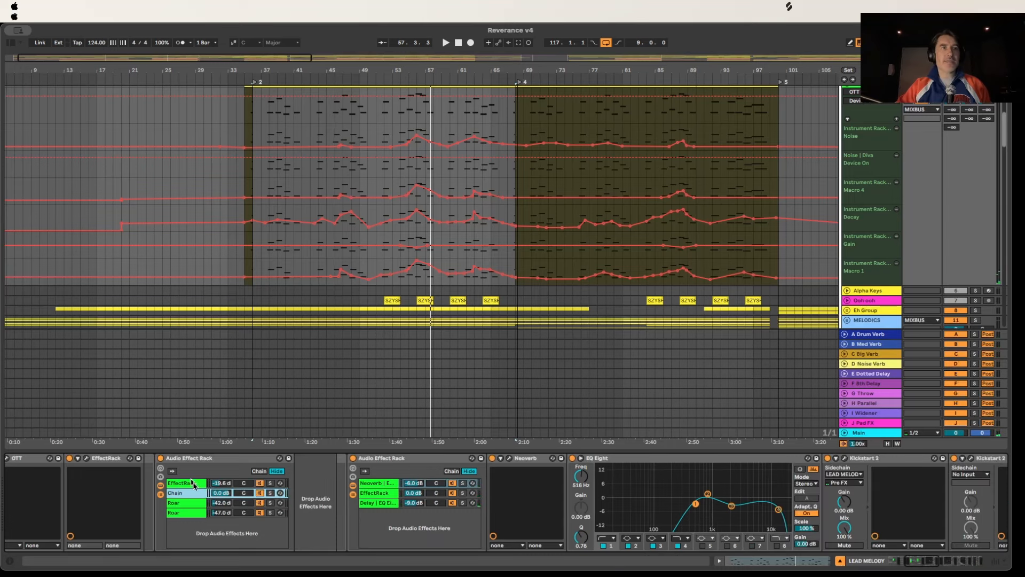
{"action": "left_click", "coordinate": [192, 484]}
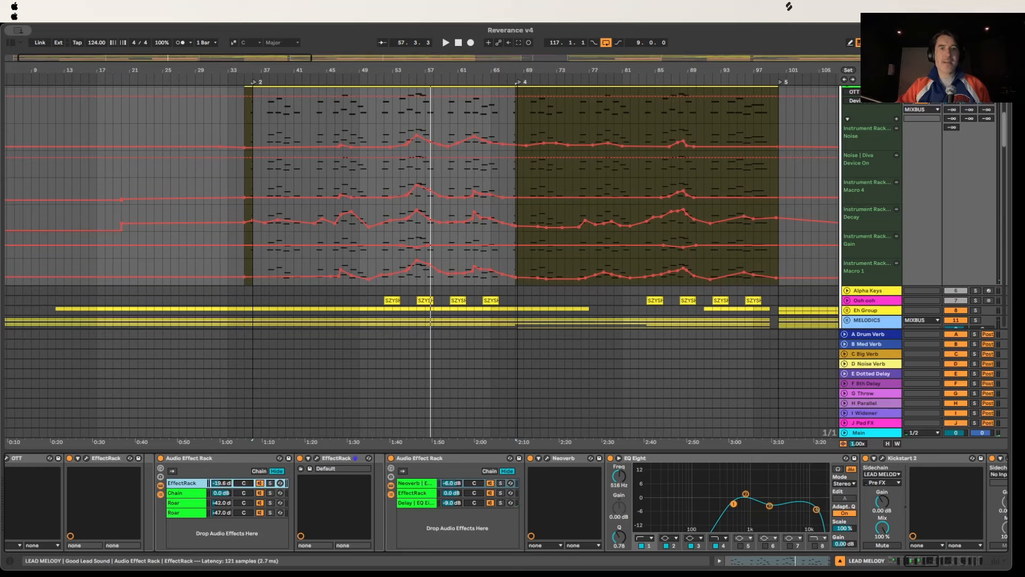
{"action": "left_click_drag", "start_coordinate": [419, 215], "coordinate": [427, 87]}
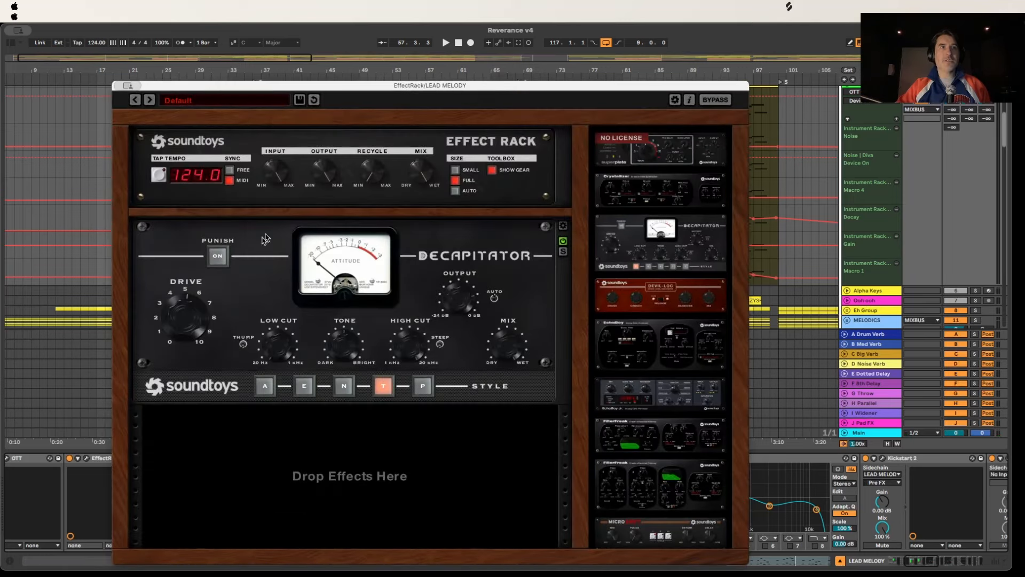
{"action": "key", "text": "super+w"}
Step: Compare the devices on the Neoverb and EffectRack chains of the second Audio Effect Rack
{"action": "scroll", "coordinate": [185, 478], "scroll_direction": "right", "scroll_amount": 2}
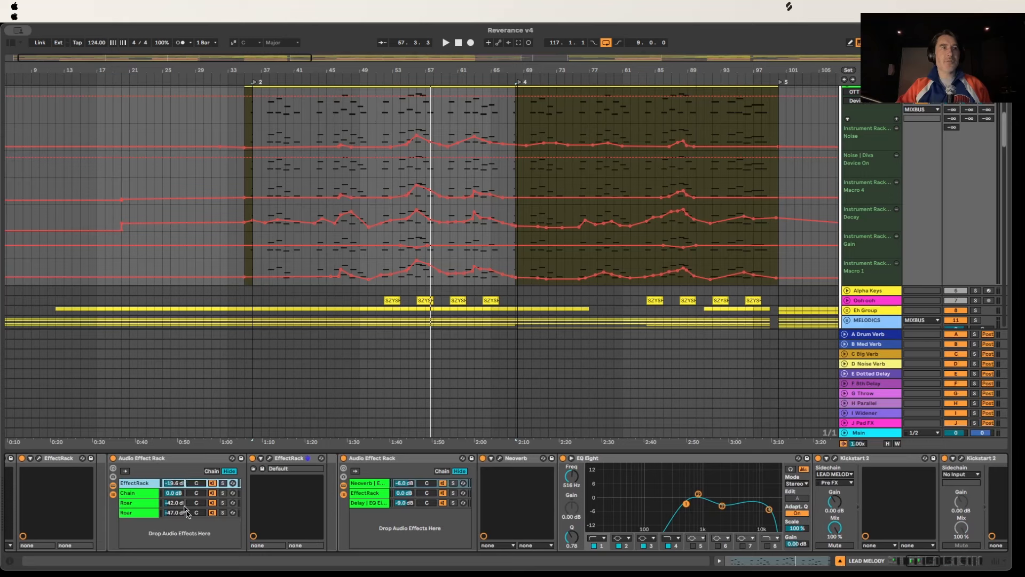
{"action": "scroll", "coordinate": [186, 514], "scroll_direction": "right", "scroll_amount": 4}
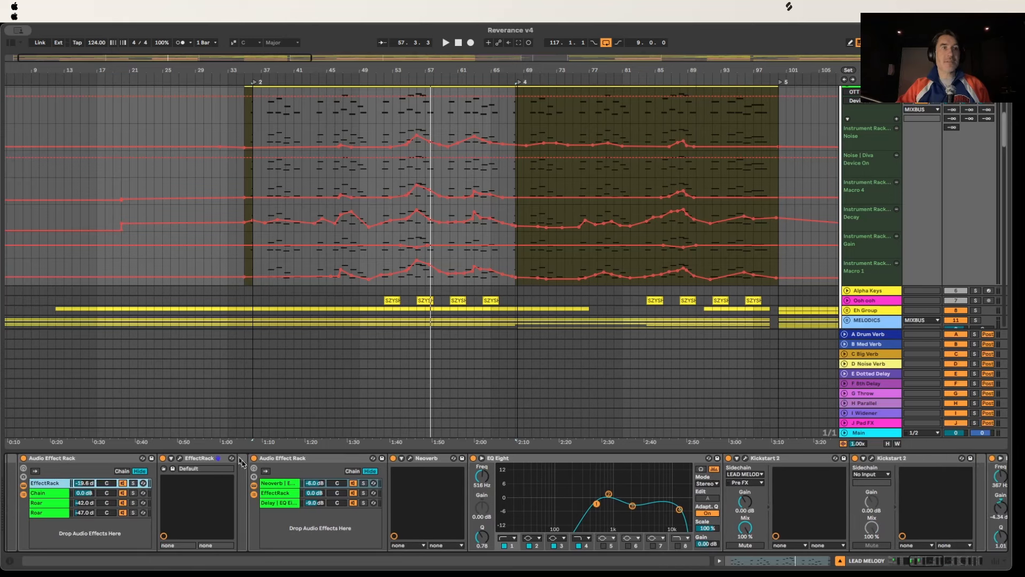
{"action": "left_click", "coordinate": [277, 489]}
{"action": "left_click", "coordinate": [278, 484]}
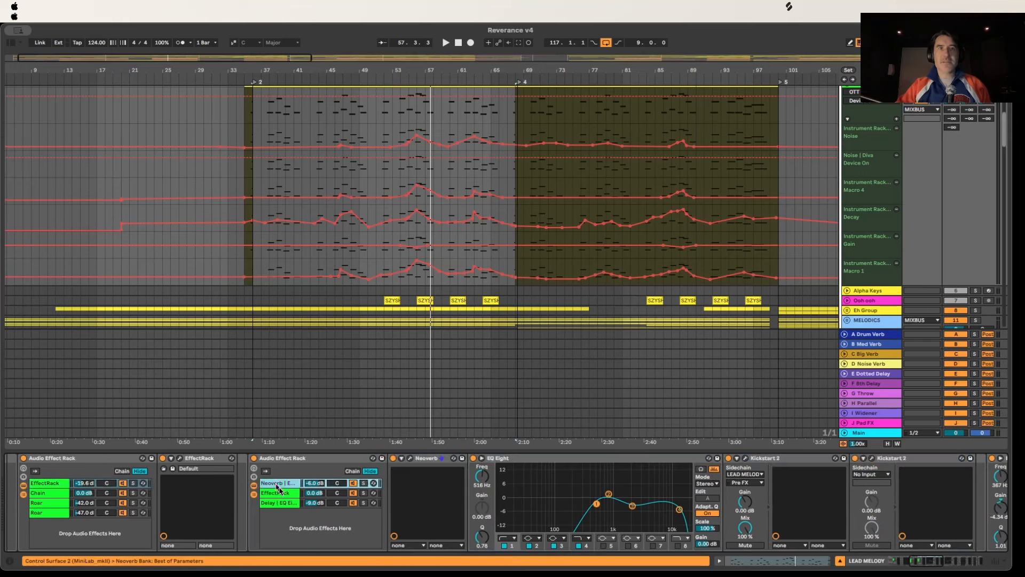
{"action": "left_click", "coordinate": [288, 494]}
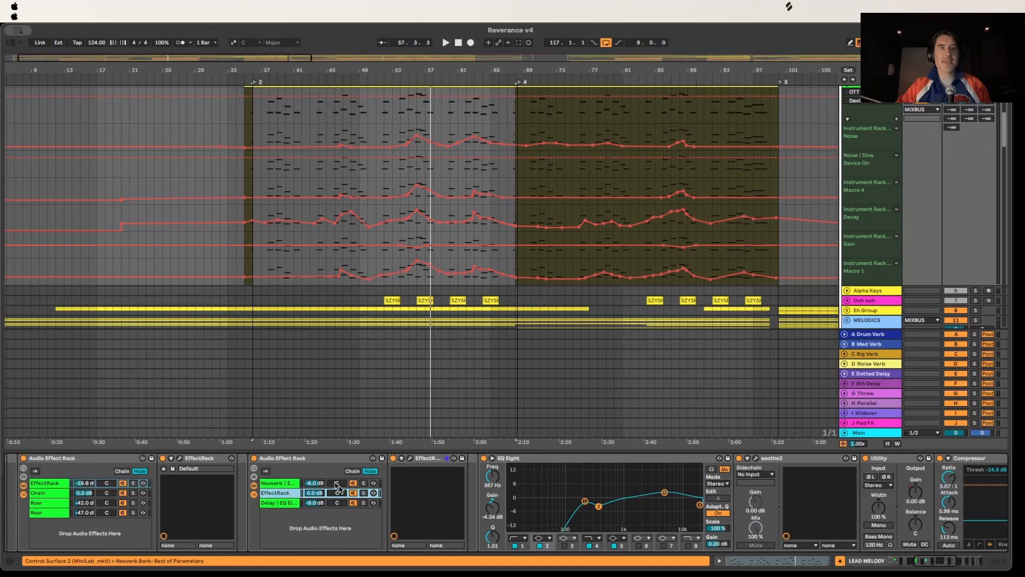
{"action": "left_click", "coordinate": [277, 484]}
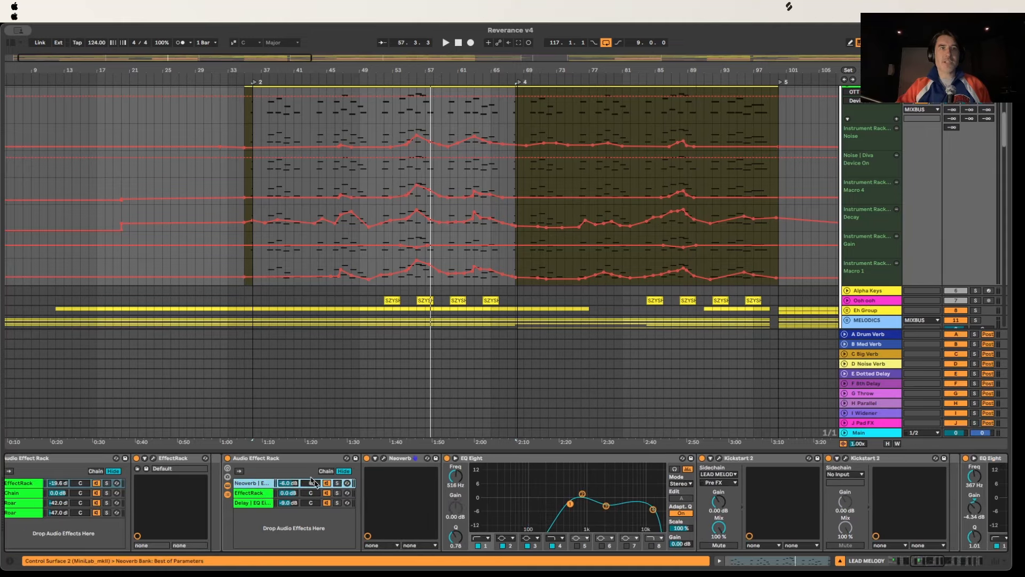
Step: Examine the second rack's EffectRack chain during playback, comparing the sound with Crystallizer bypassed and re-enabled before closing the plug-in window
{"action": "left_click", "coordinate": [195, 495]}
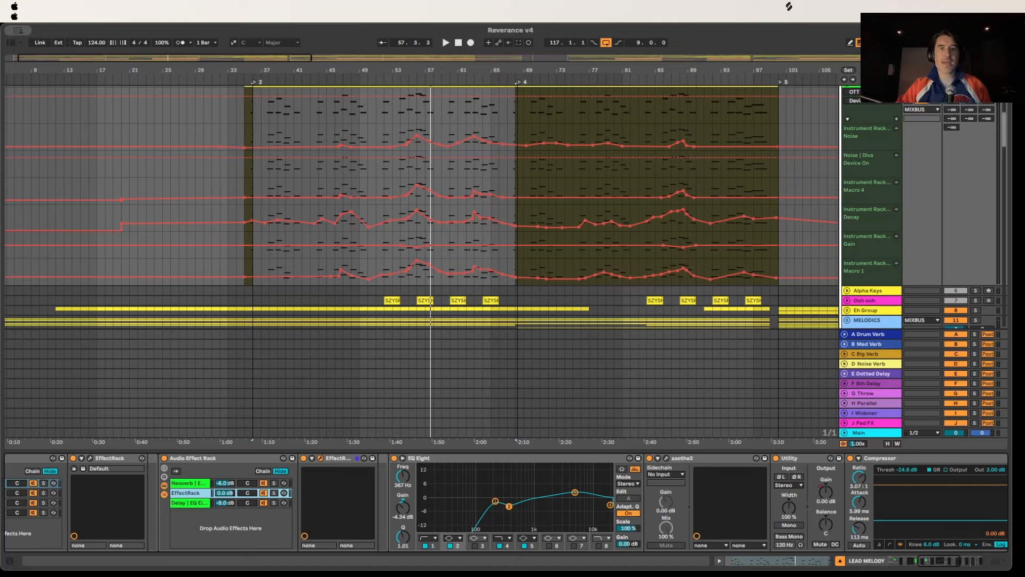
{"action": "left_click_drag", "start_coordinate": [463, 575], "coordinate": [443, 67]}
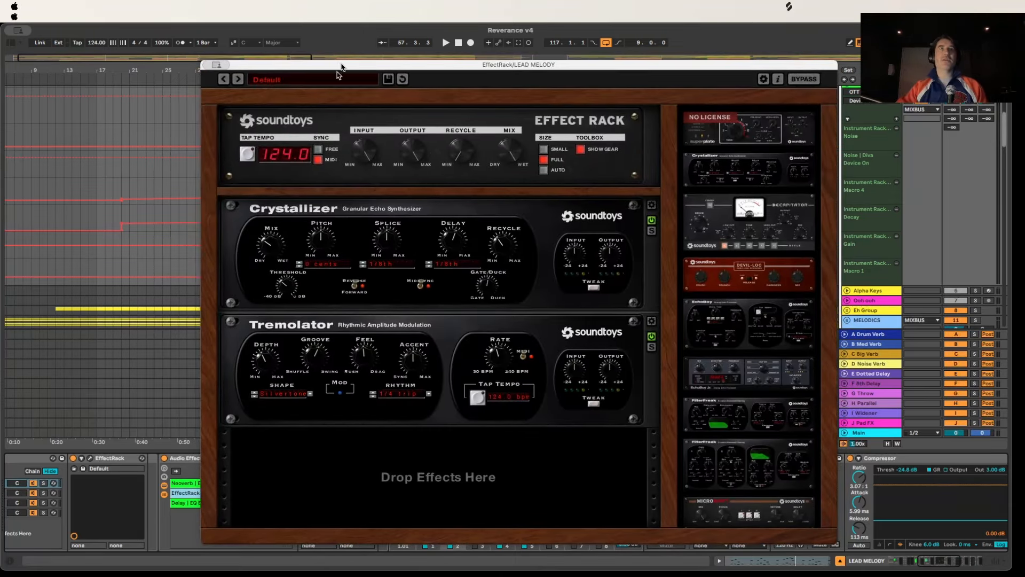
{"action": "left_click_drag", "start_coordinate": [342, 65], "coordinate": [500, 59]}
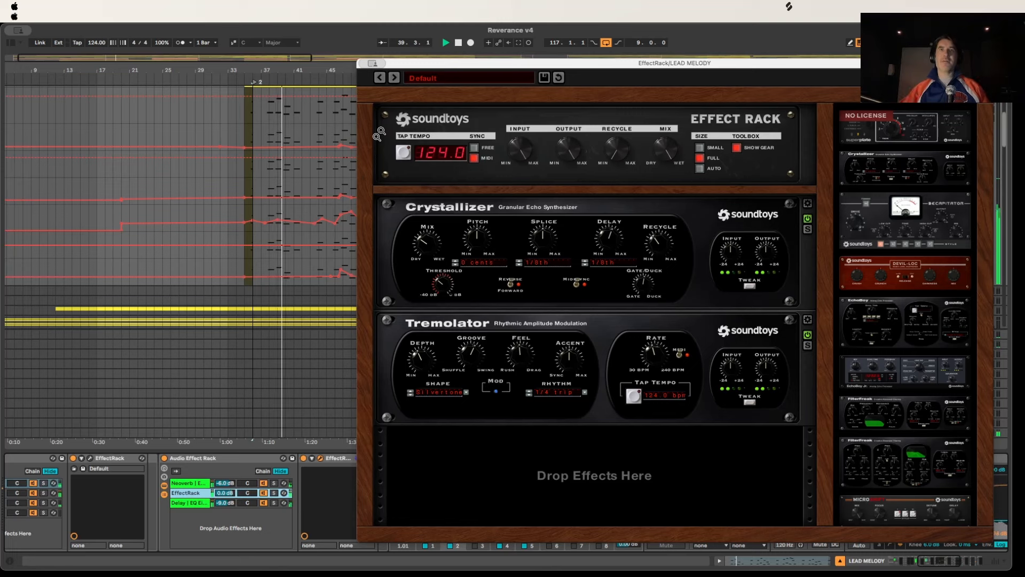
{"action": "left_click", "coordinate": [807, 219]}
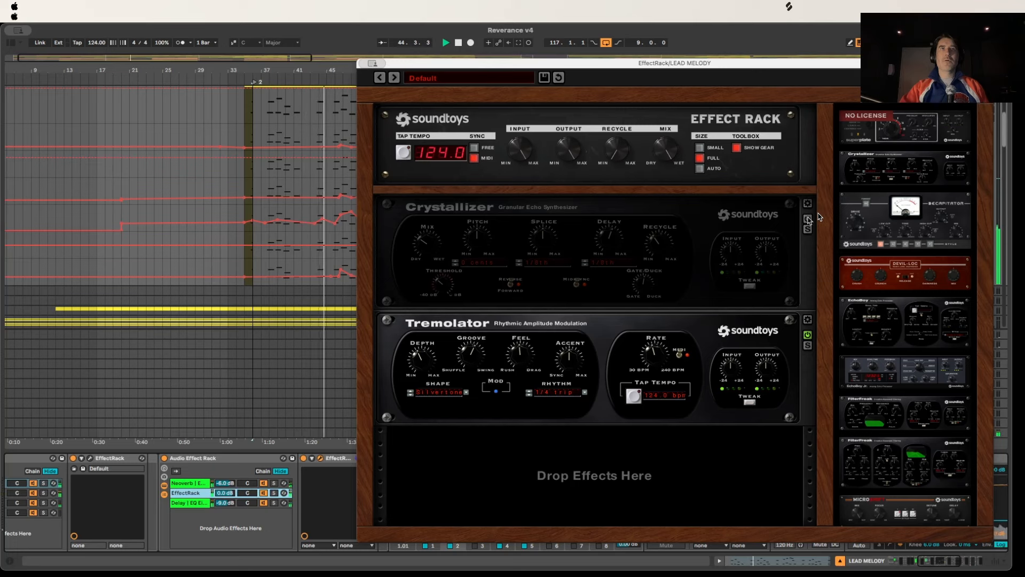
{"action": "left_click", "coordinate": [808, 218]}
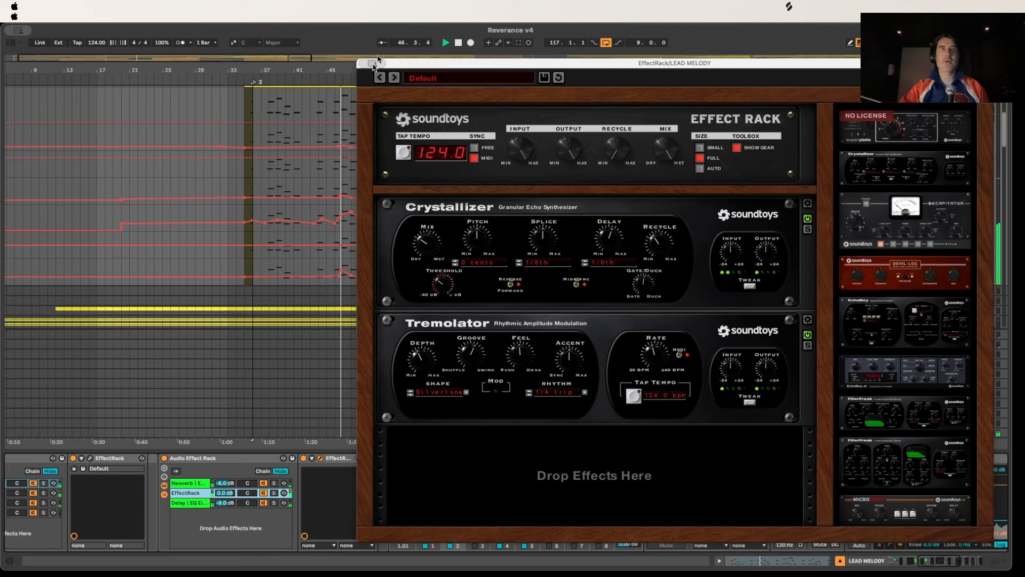
{"action": "key", "text": "super+w"}
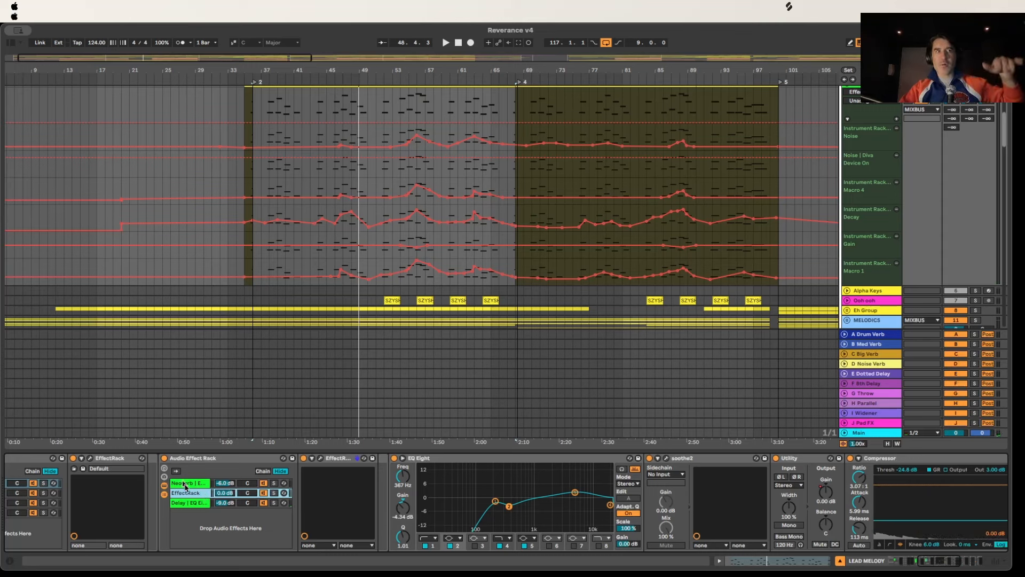
Step: Examine the EQ Eight and first Kickstart 2 devices on the second Audio Effect Rack's Neoverb chain
{"action": "left_click", "coordinate": [188, 483]}
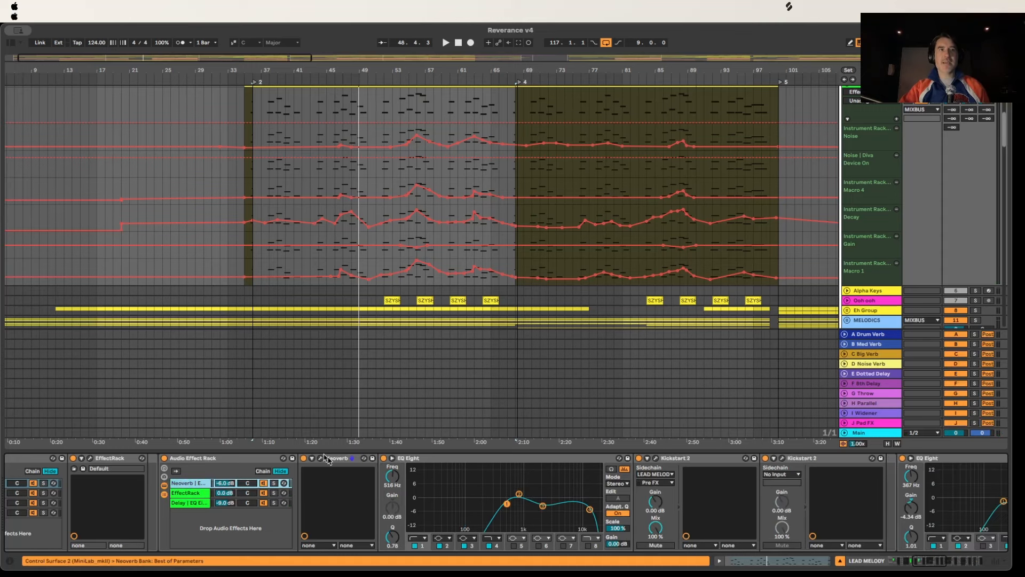
{"action": "scroll", "coordinate": [341, 473], "scroll_direction": "right", "scroll_amount": 5}
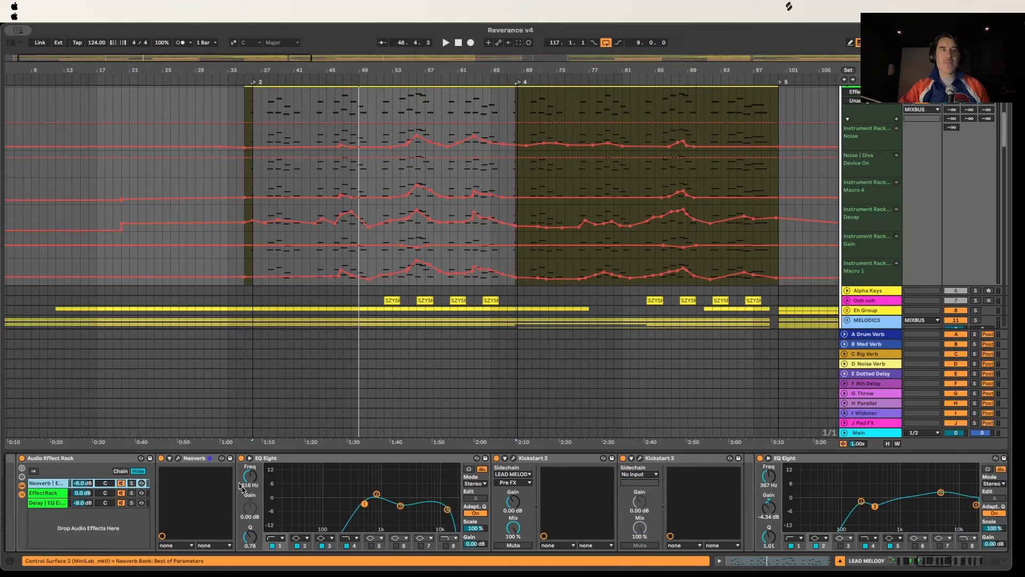
{"action": "left_click", "coordinate": [386, 473]}
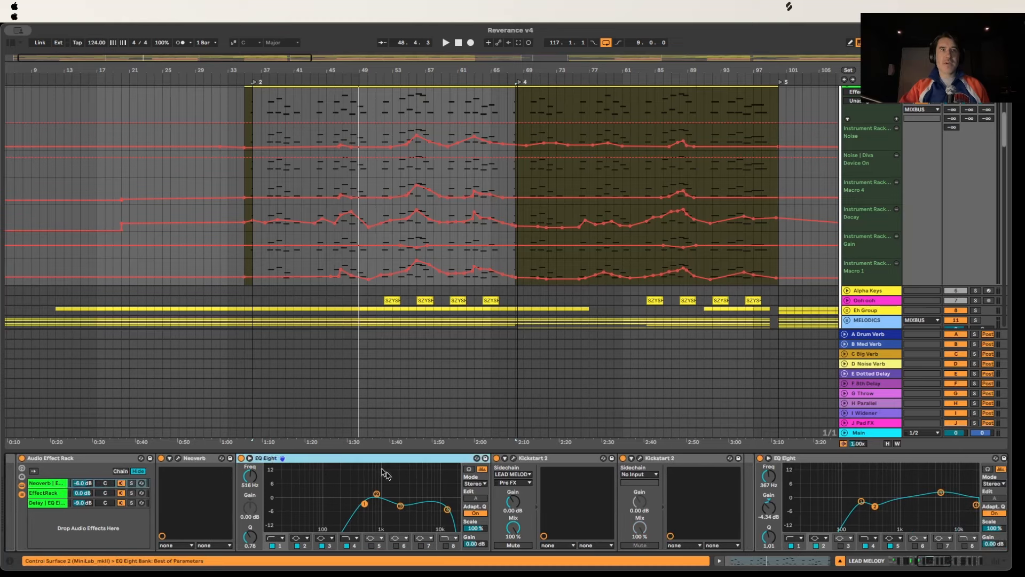
{"action": "left_click", "coordinate": [547, 460]}
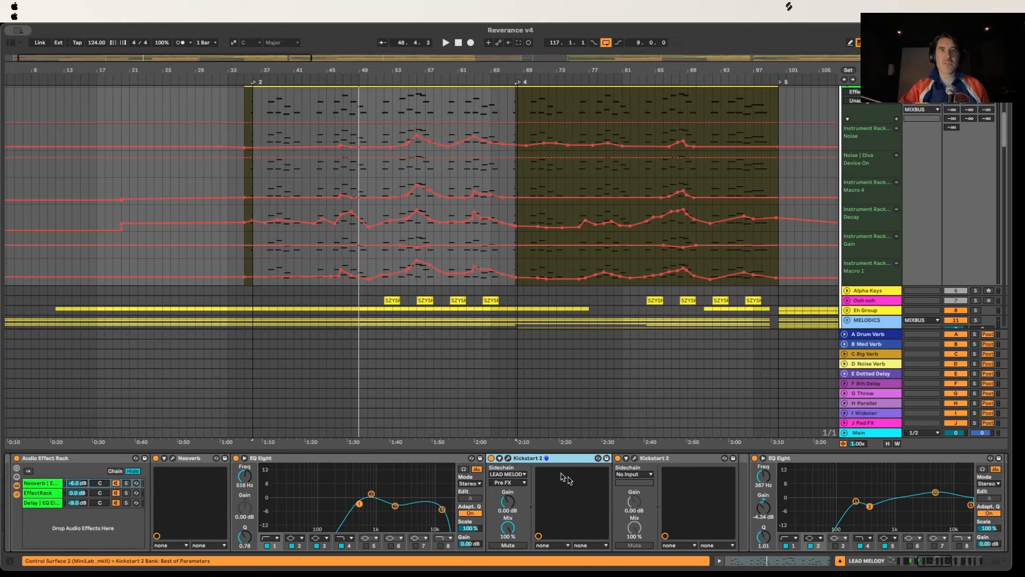
Step: Examine the Neoverb chain's sidechained Kickstart 2 plug-in with playback stopped and running, closing its window at the end
{"action": "scroll", "coordinate": [570, 480], "scroll_direction": "left", "scroll_amount": 2}
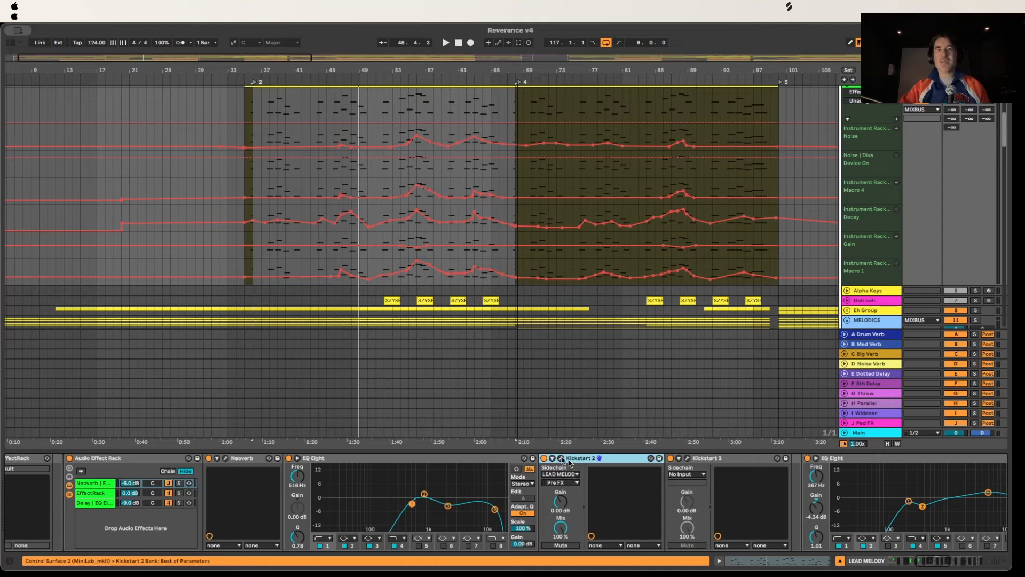
{"action": "left_click_drag", "start_coordinate": [467, 572], "coordinate": [472, 249]}
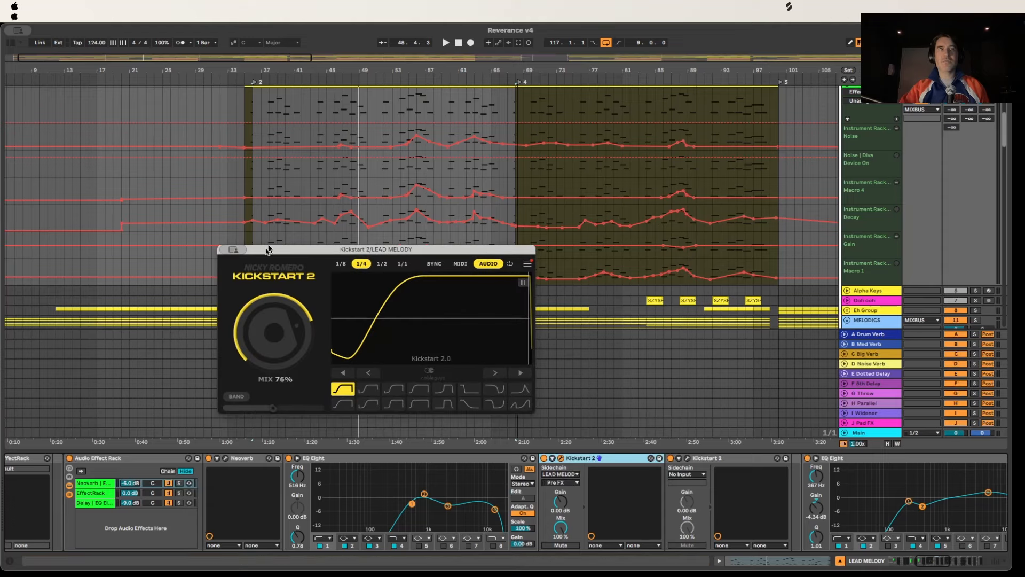
{"action": "left_click", "coordinate": [225, 249]}
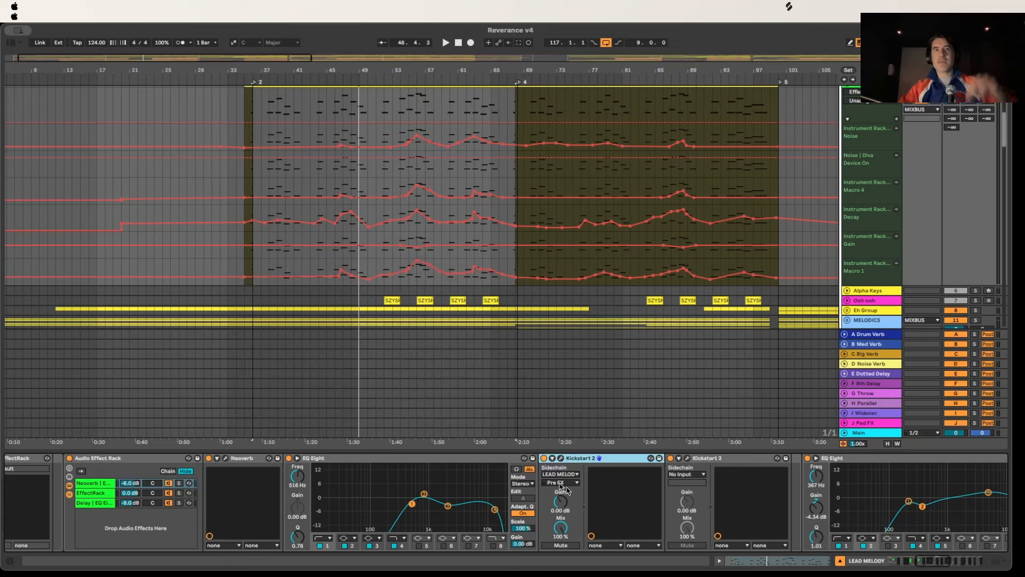
{"action": "key", "text": "space"}
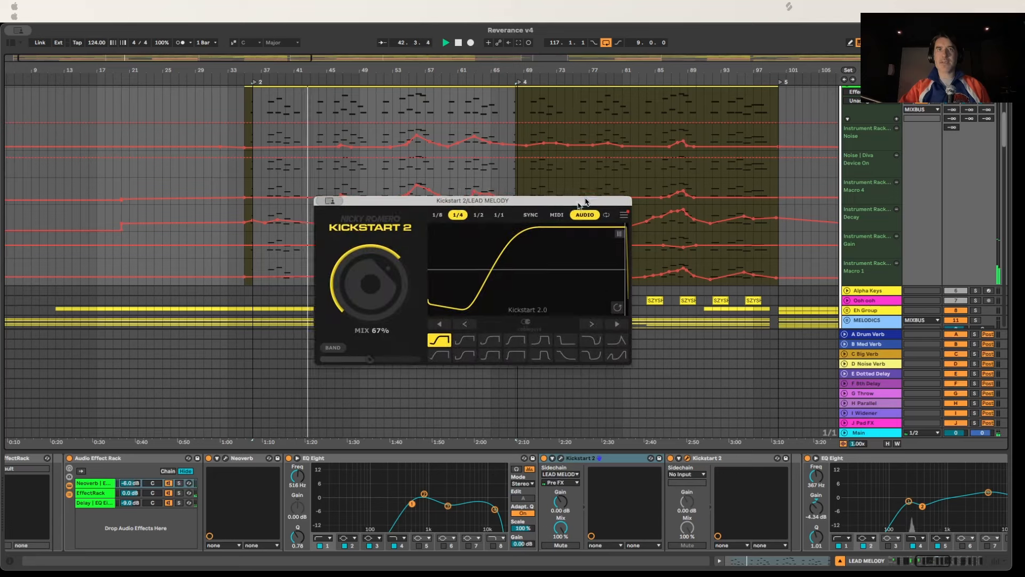
{"action": "left_click", "coordinate": [329, 202]}
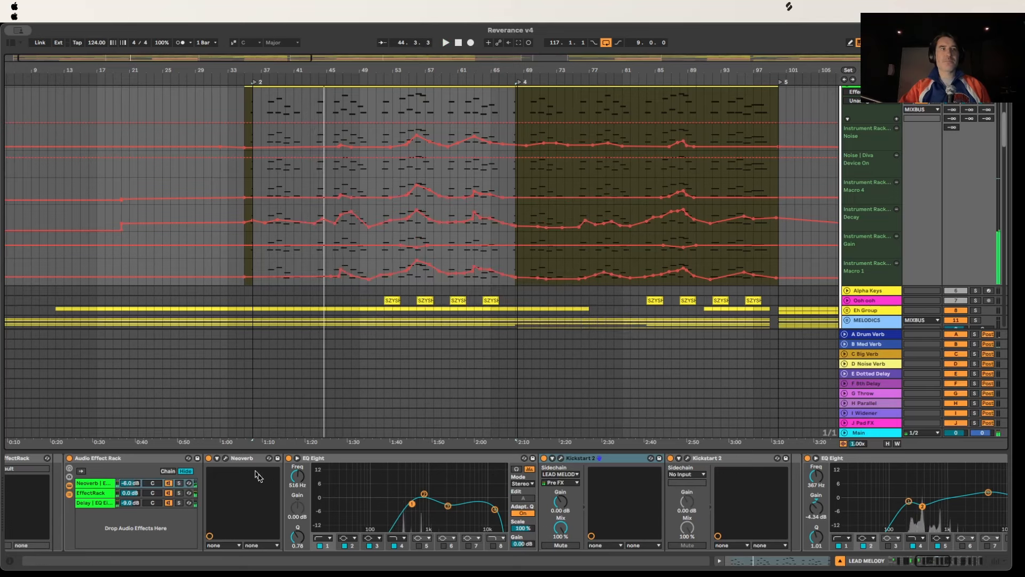
Step: Examine the second rack's Delay chain, including its Delay, EQ Eight and Kickstart 2 devices
{"action": "left_click", "coordinate": [107, 497]}
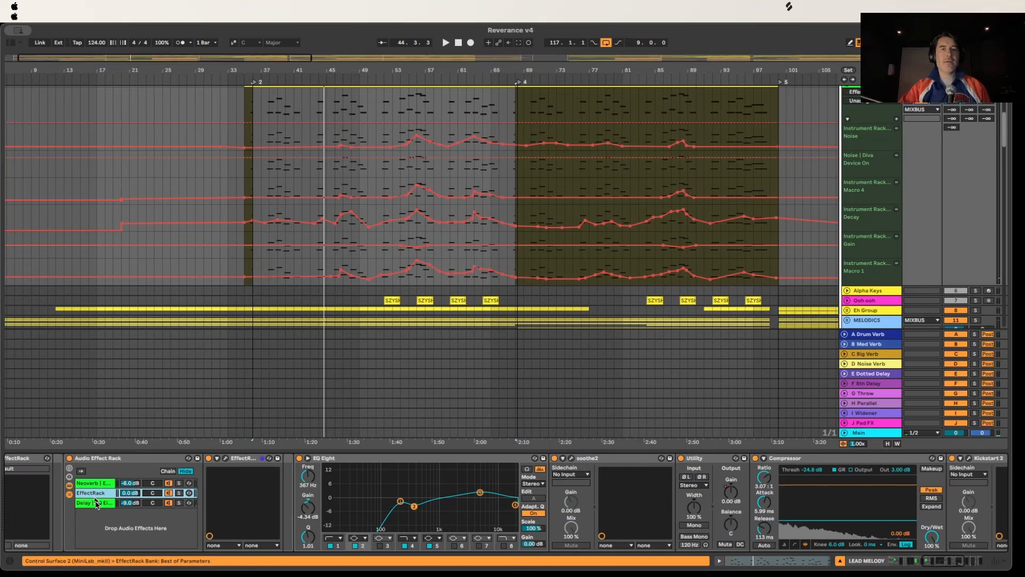
{"action": "left_click", "coordinate": [96, 504]}
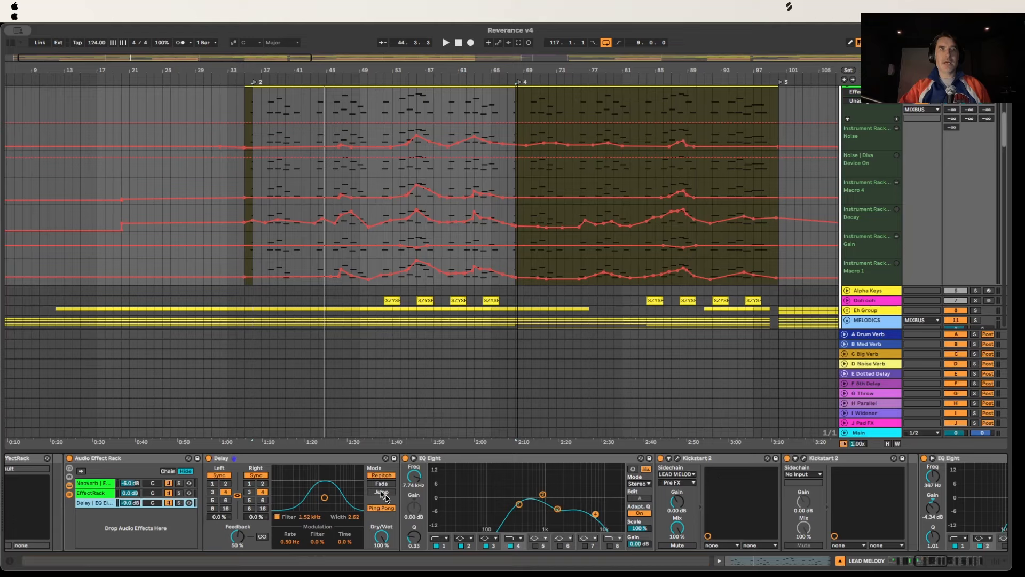
{"action": "scroll", "coordinate": [470, 504], "scroll_direction": "right", "scroll_amount": 5}
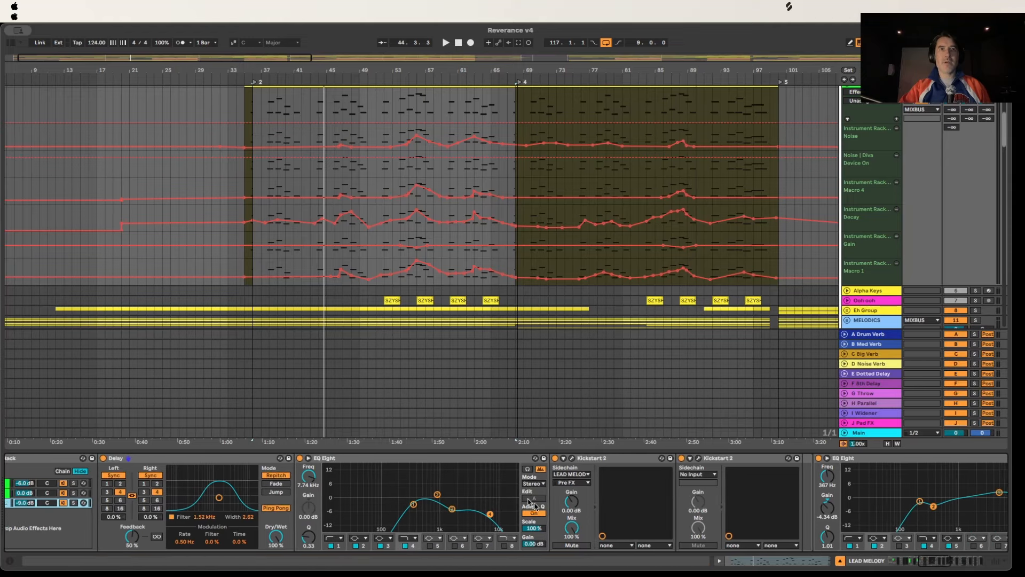
{"action": "scroll", "coordinate": [678, 502], "scroll_direction": "right", "scroll_amount": 10}
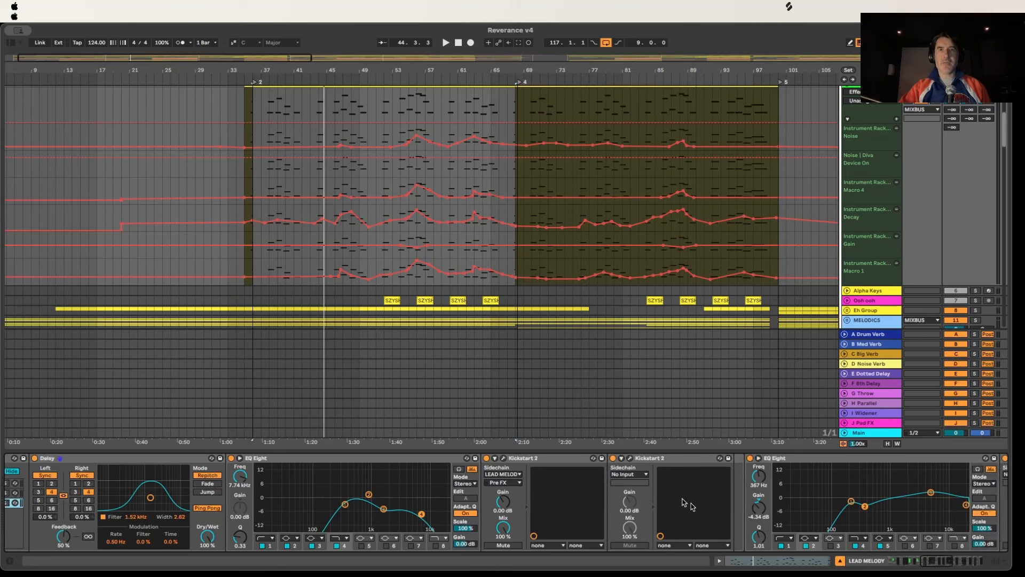
{"action": "scroll", "coordinate": [580, 477], "scroll_direction": "right", "scroll_amount": 5}
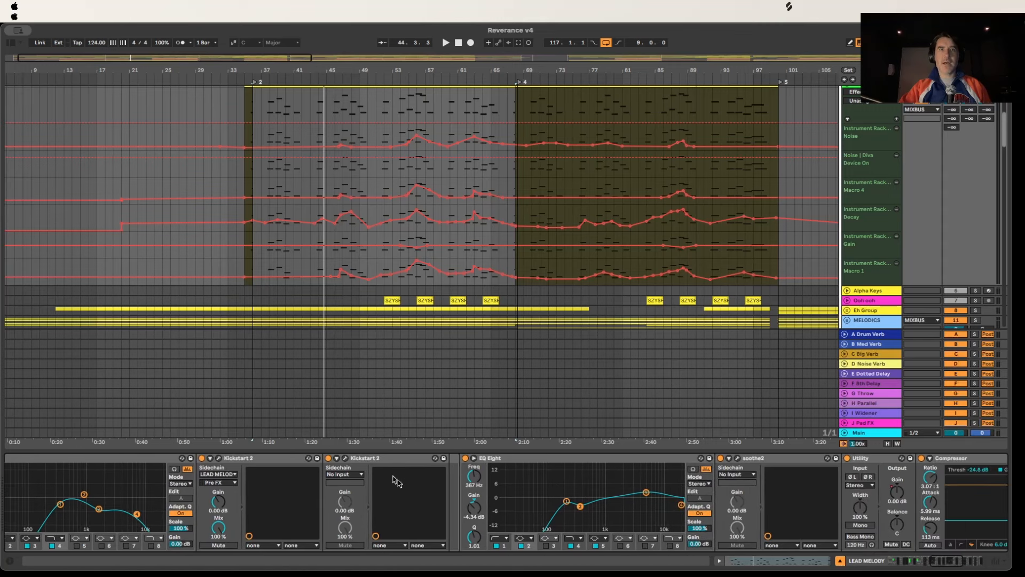
Step: Examine the EQ Eight that follows the second Audio Effect Rack on LEAD MELODY while playing back the section
{"action": "left_click", "coordinate": [366, 466]}
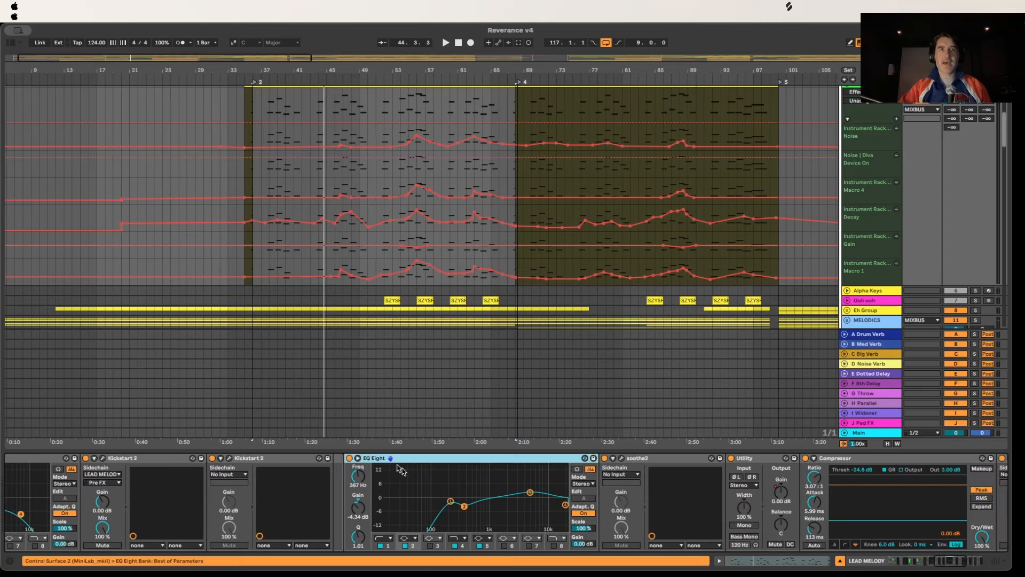
{"action": "scroll", "coordinate": [401, 478], "scroll_direction": "right", "scroll_amount": 3}
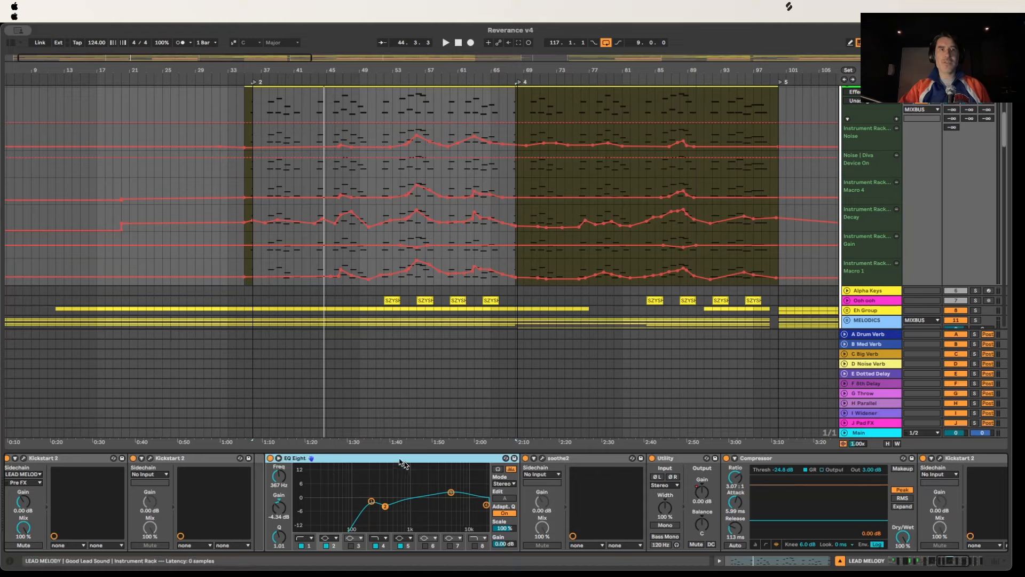
{"action": "scroll", "coordinate": [433, 473], "scroll_direction": "right", "scroll_amount": 1}
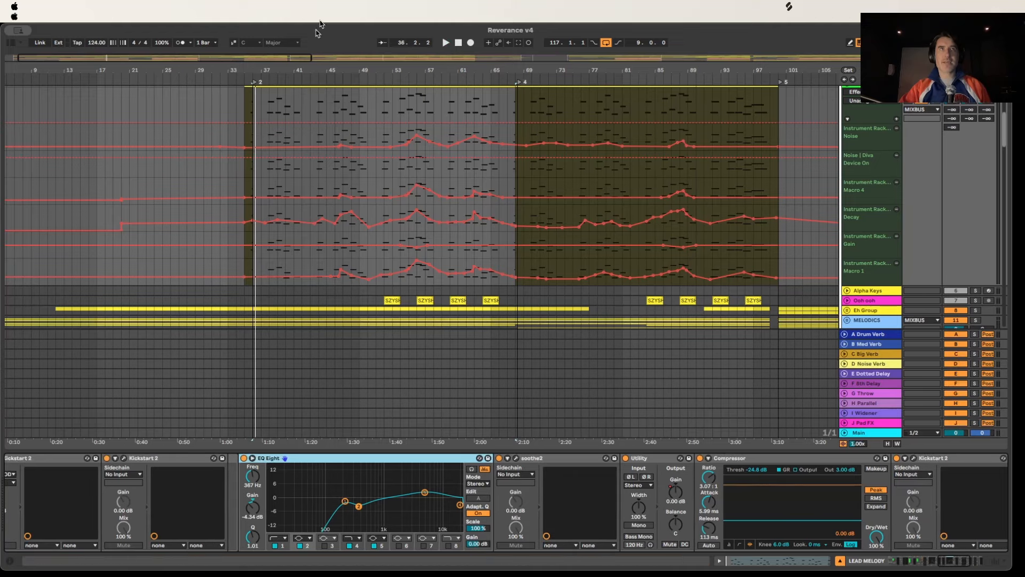
{"action": "left_click", "coordinate": [345, 82]}
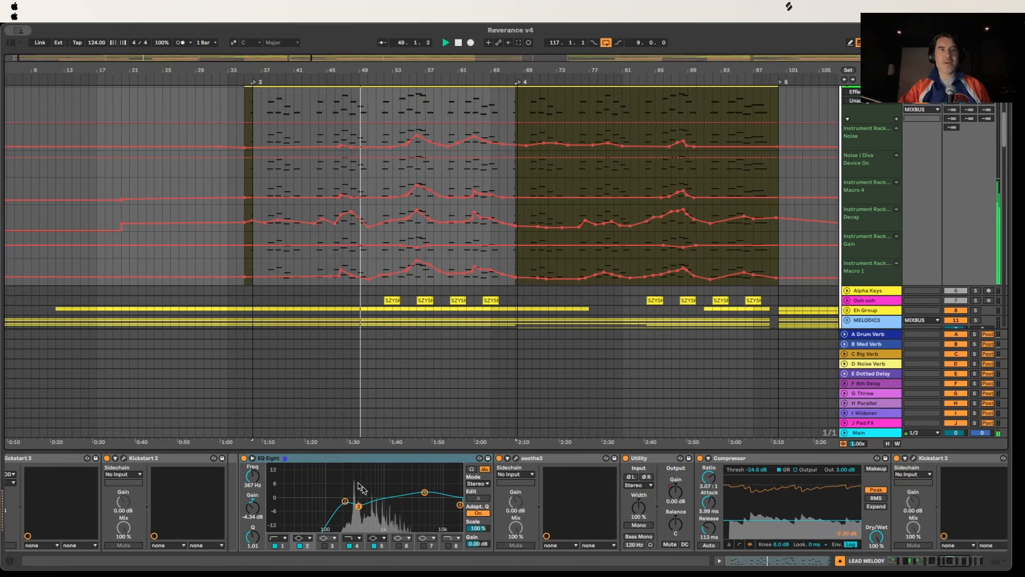
Step: Examine soothe2 and its band 3 during playback, comparing the sound with the plug-in bypassed and re-enabled before closing its window
{"action": "left_click", "coordinate": [517, 458]}
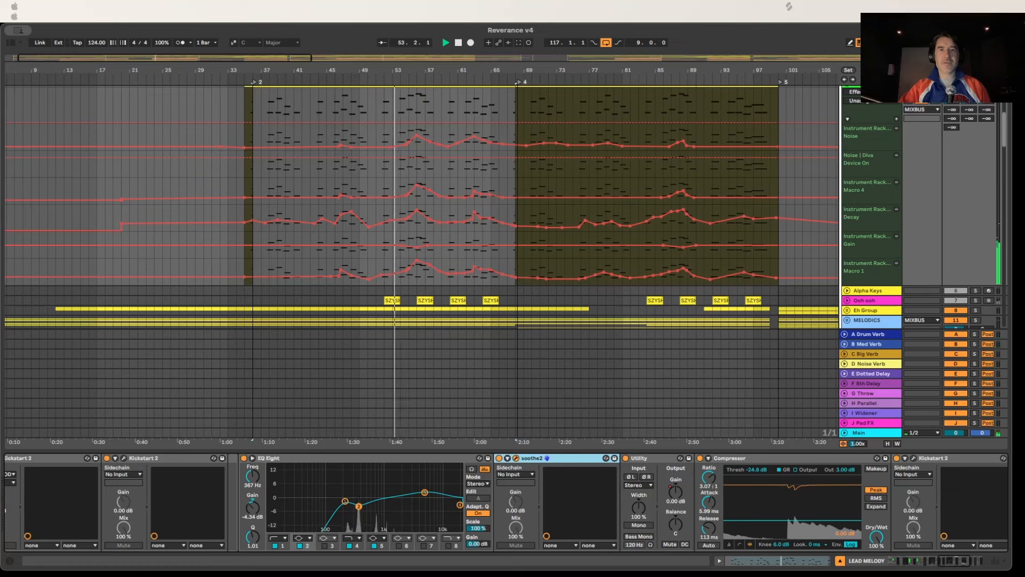
{"action": "left_click_drag", "start_coordinate": [509, 574], "coordinate": [537, 110]}
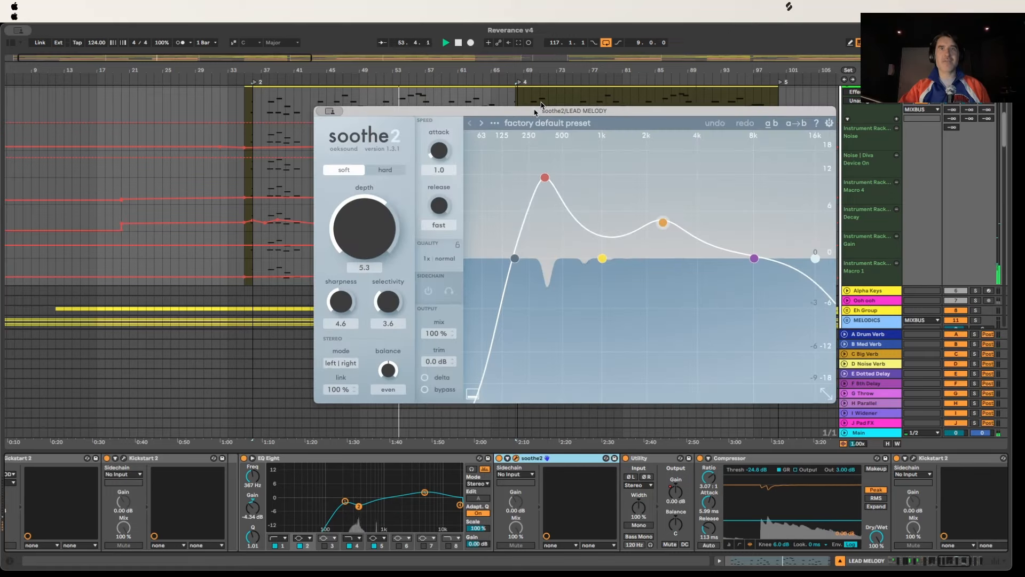
{"action": "left_click", "coordinate": [545, 177]}
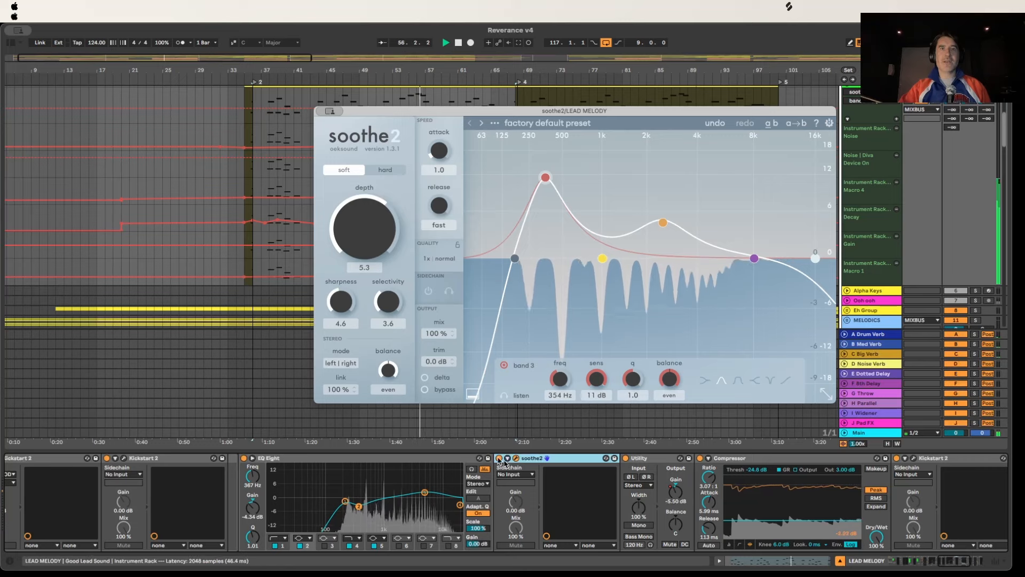
{"action": "left_click", "coordinate": [499, 458]}
{"action": "left_click", "coordinate": [499, 458]}
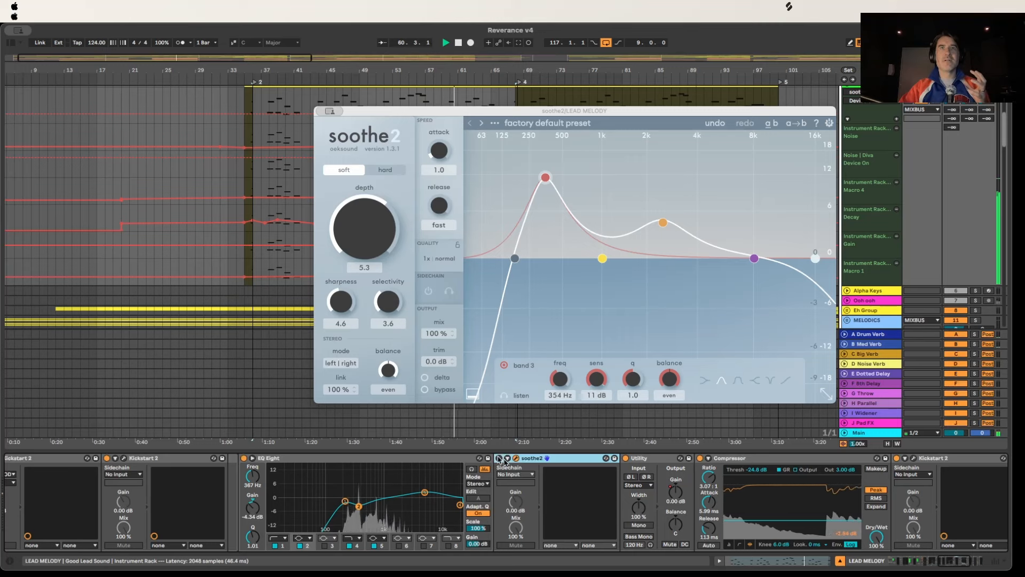
{"action": "left_click", "coordinate": [500, 458]}
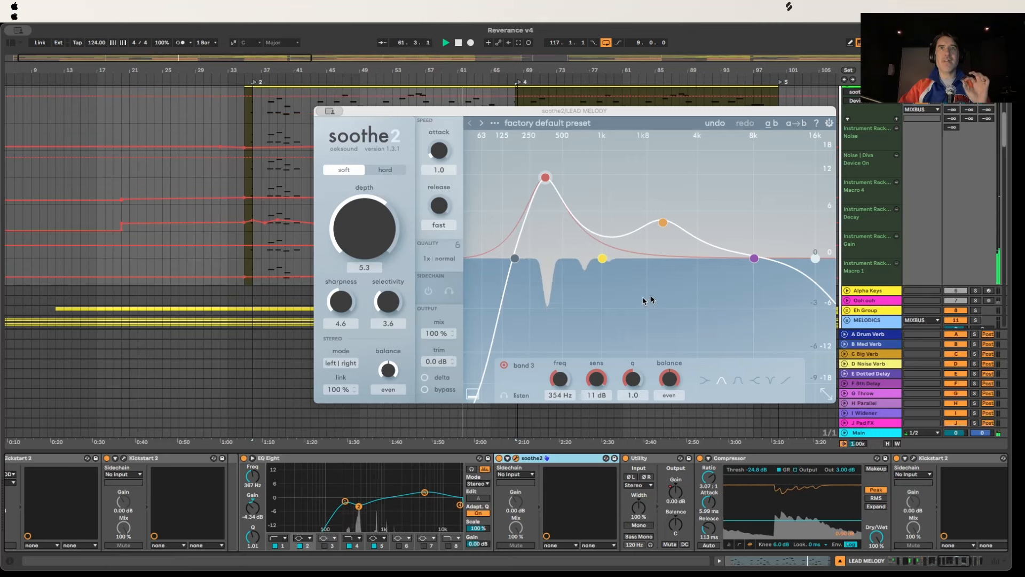
{"action": "left_click", "coordinate": [327, 110]}
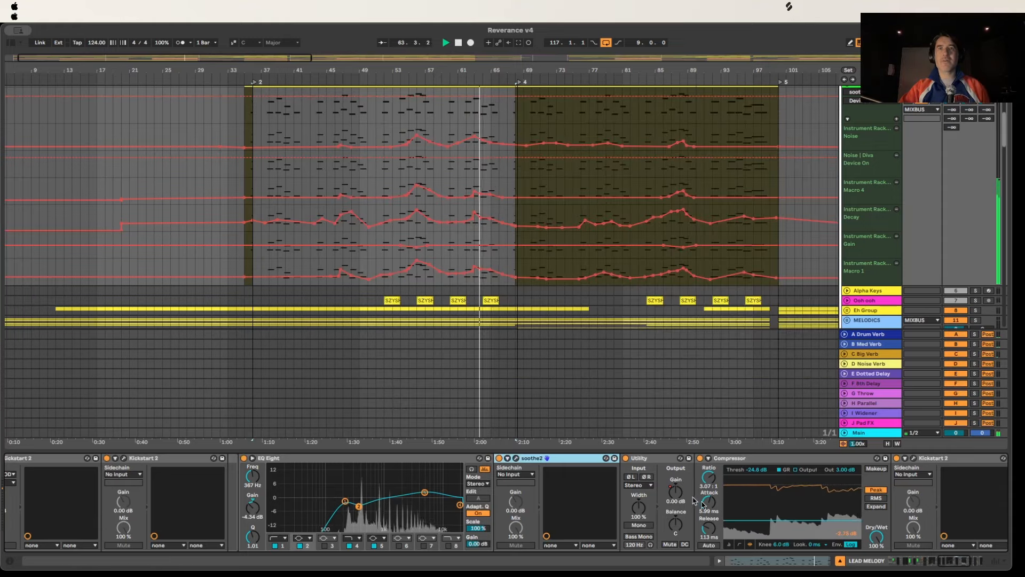
Step: Review the Compressor, Limiter and two Kickstart 2 devices at the end of the LEAD MELODY chain
{"action": "scroll", "coordinate": [702, 503], "scroll_direction": "right", "scroll_amount": 5}
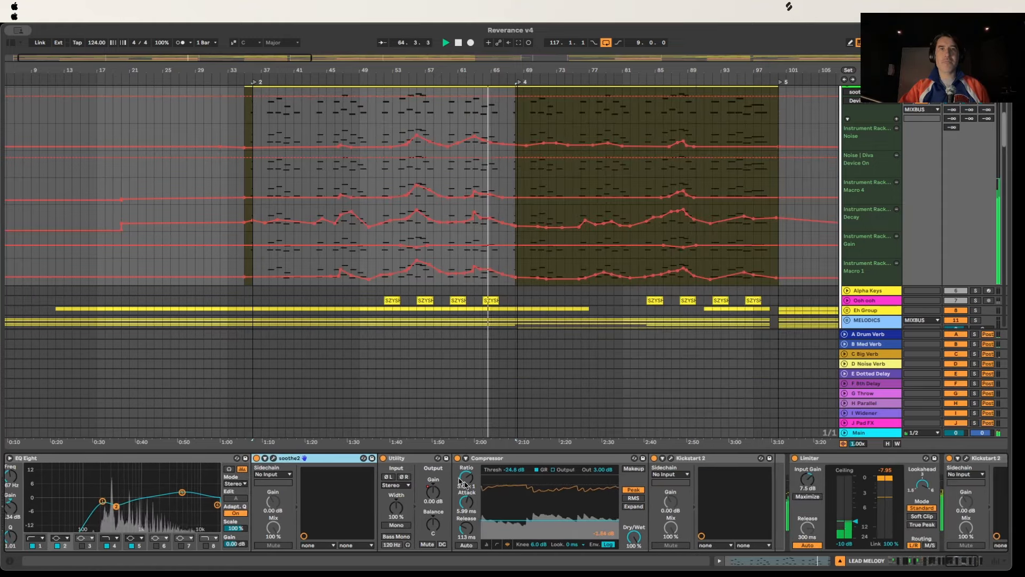
{"action": "left_click", "coordinate": [464, 483]}
{"action": "scroll", "coordinate": [532, 483], "scroll_direction": "right", "scroll_amount": 3}
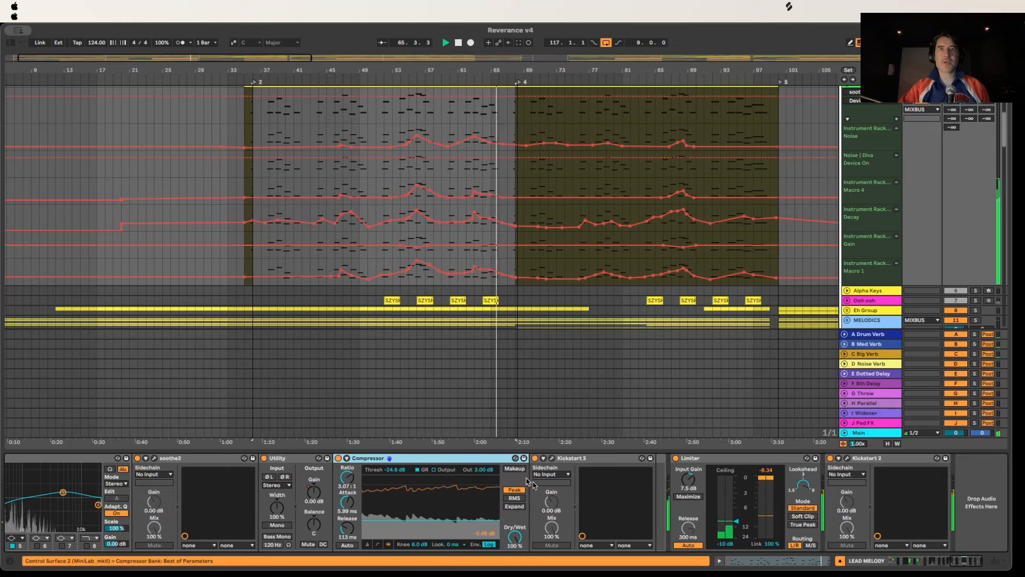
{"action": "left_click", "coordinate": [534, 483]}
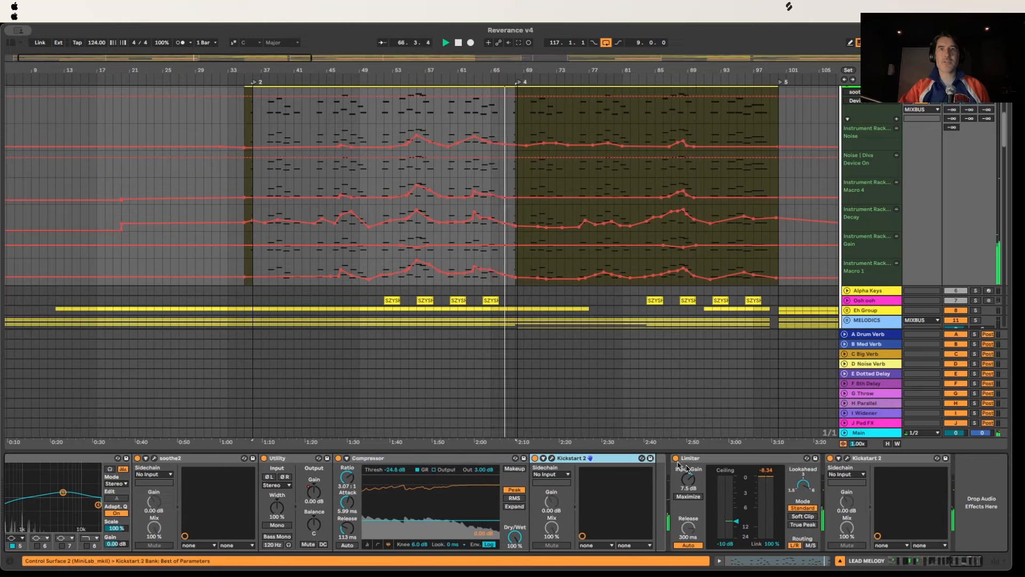
{"action": "left_click", "coordinate": [687, 469]}
{"action": "left_click", "coordinate": [897, 461]}
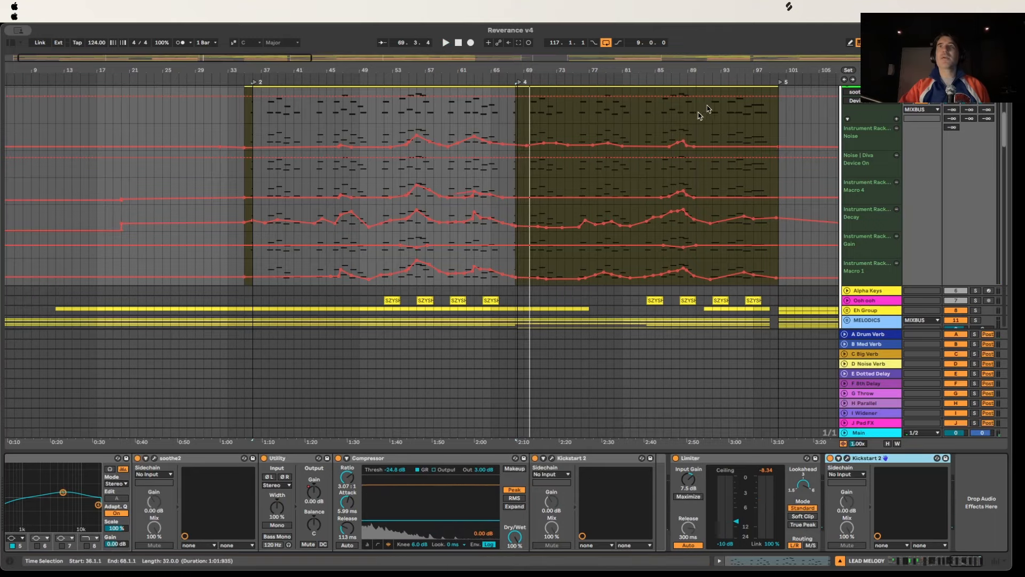
Step: Fold the LEAD MELODY track so its clips and automation lanes collapse in the arrangement
{"action": "scroll", "coordinate": [882, 199], "scroll_direction": "up", "scroll_amount": 5}
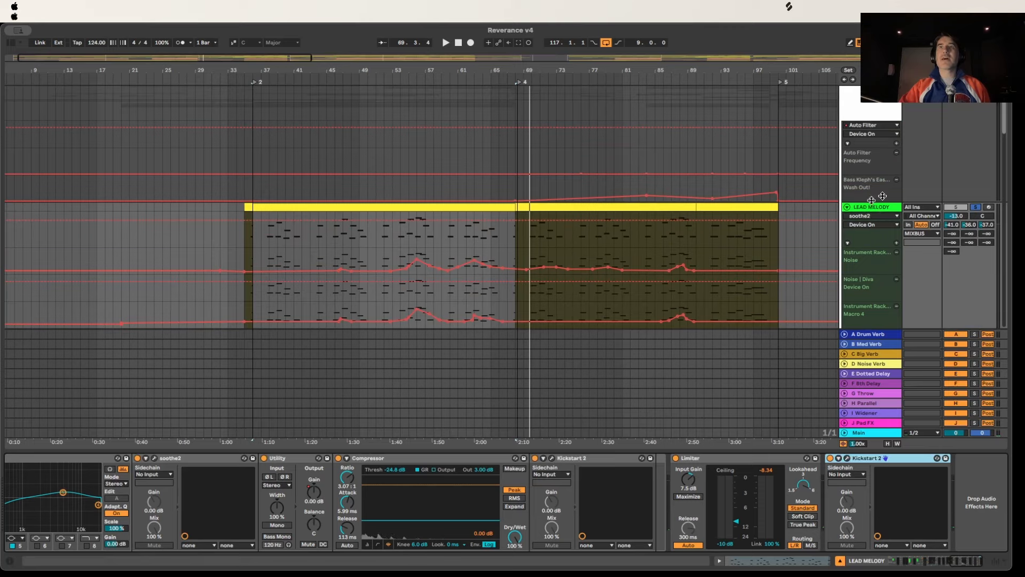
{"action": "scroll", "coordinate": [882, 196], "scroll_direction": "down", "scroll_amount": 5}
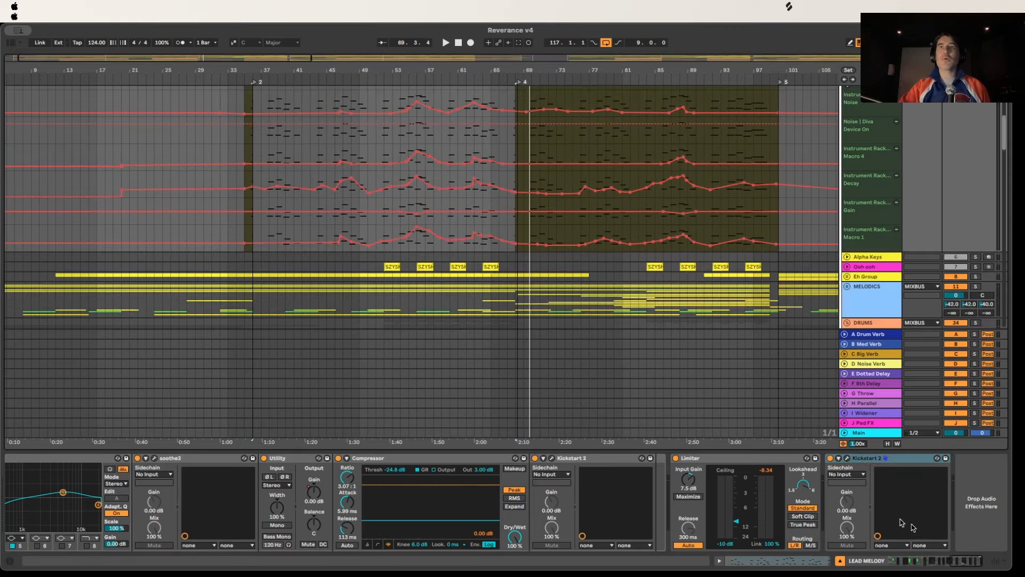
{"action": "scroll", "coordinate": [886, 128], "scroll_direction": "up", "scroll_amount": 5}
{"action": "scroll", "coordinate": [882, 176], "scroll_direction": "down", "scroll_amount": 5}
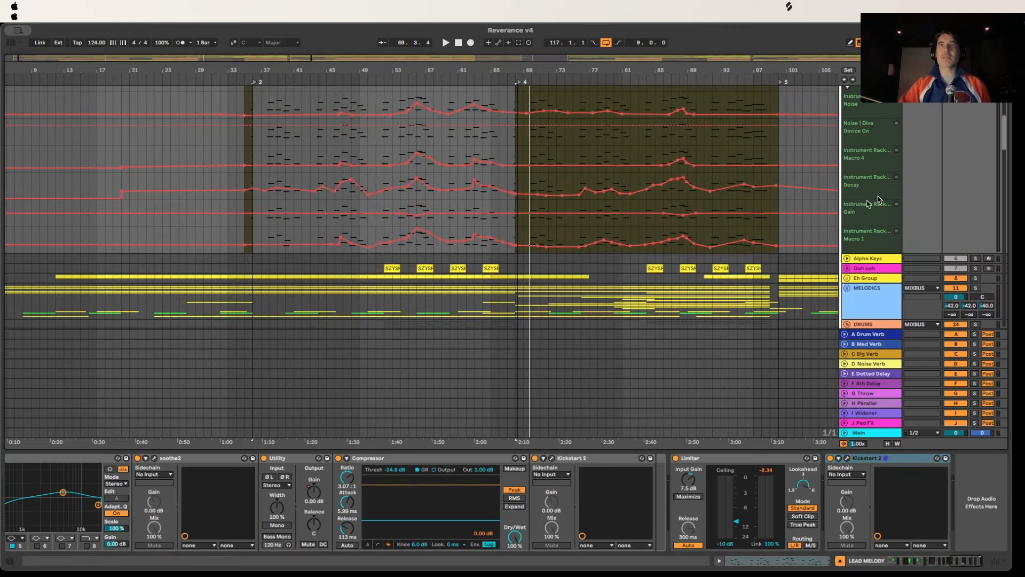
{"action": "scroll", "coordinate": [879, 198], "scroll_direction": "down", "scroll_amount": 1}
{"action": "scroll", "coordinate": [884, 225], "scroll_direction": "up", "scroll_amount": 4}
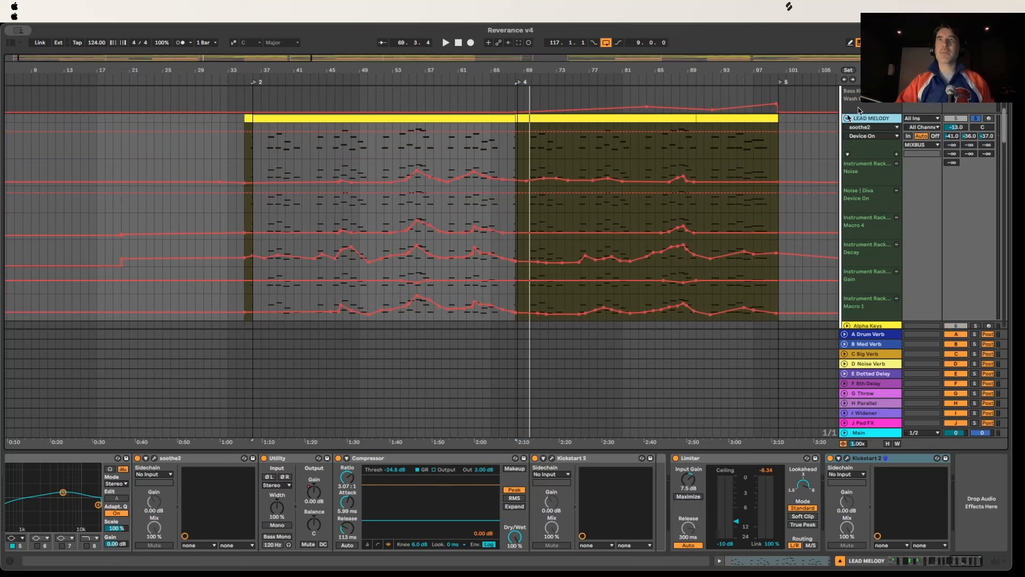
{"action": "left_click", "coordinate": [848, 117]}
Step: Look at the Alpha Keys and Ooh ooh device chains, soloing the Ooh ooh track for playback
{"action": "left_click", "coordinate": [861, 128]}
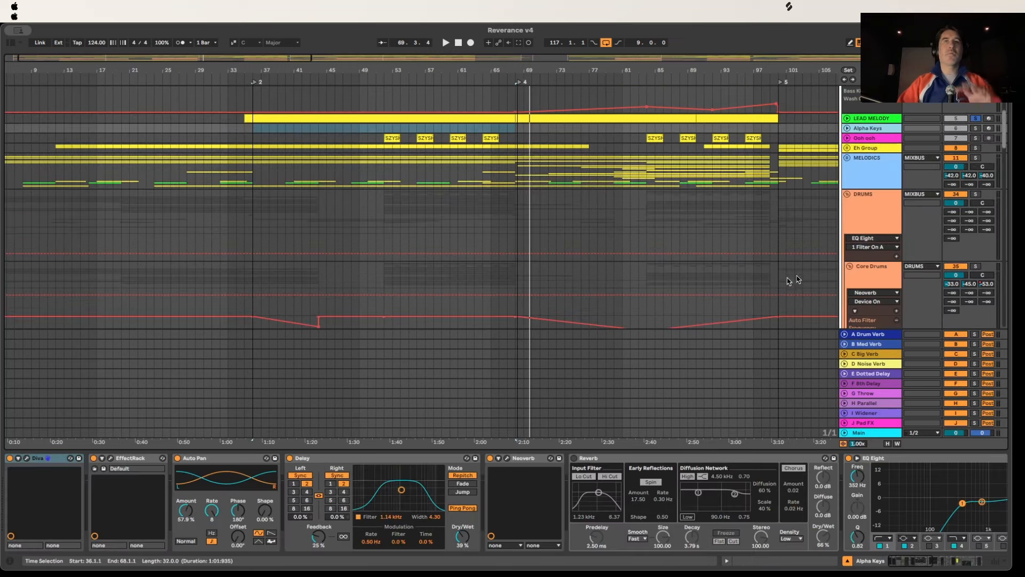
{"action": "left_click", "coordinate": [882, 137]}
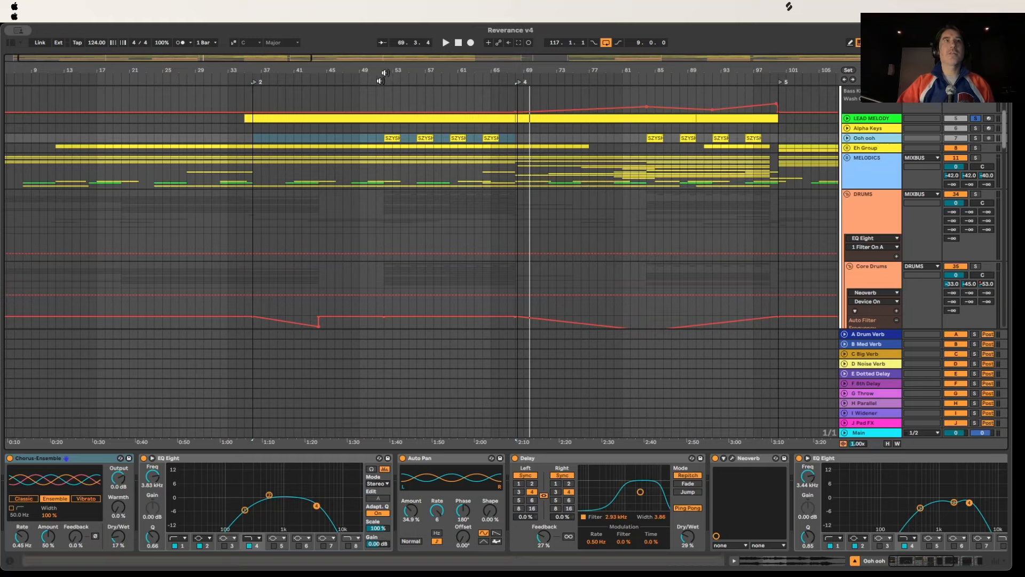
{"action": "left_click", "coordinate": [976, 138]}
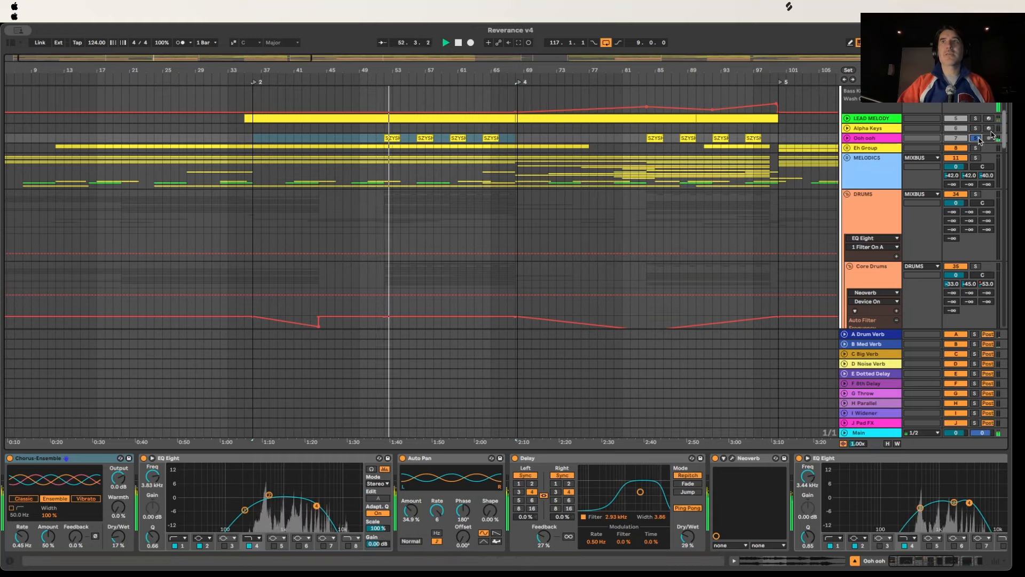
Step: Examine the waveform and clip settings of the first Ooh ooh vocal sample, then close the clip view
{"action": "left_click_drag", "start_coordinate": [299, 70], "coordinate": [424, 71]}
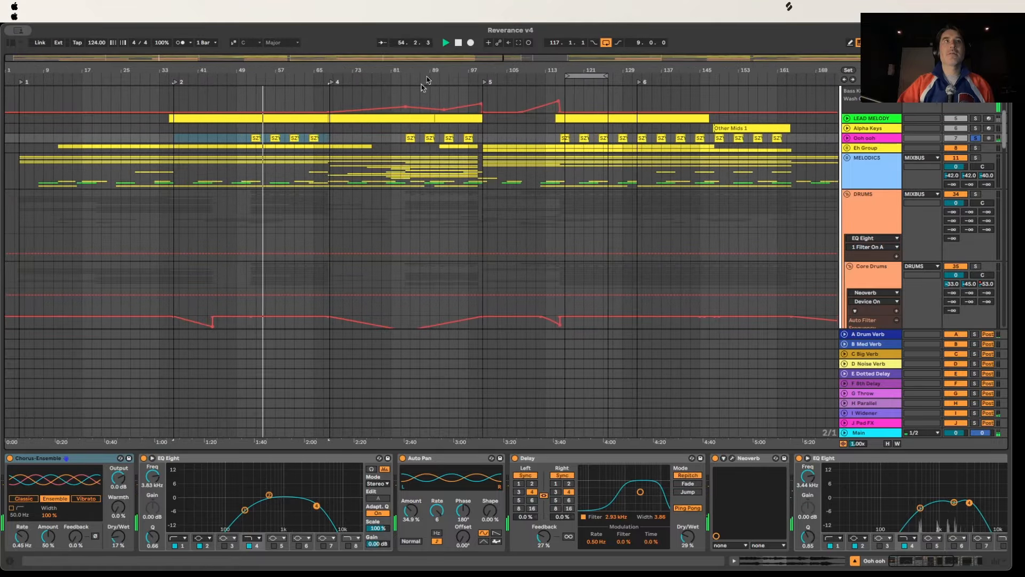
{"action": "left_click", "coordinate": [258, 138]}
{"action": "double_click", "coordinate": [258, 138]}
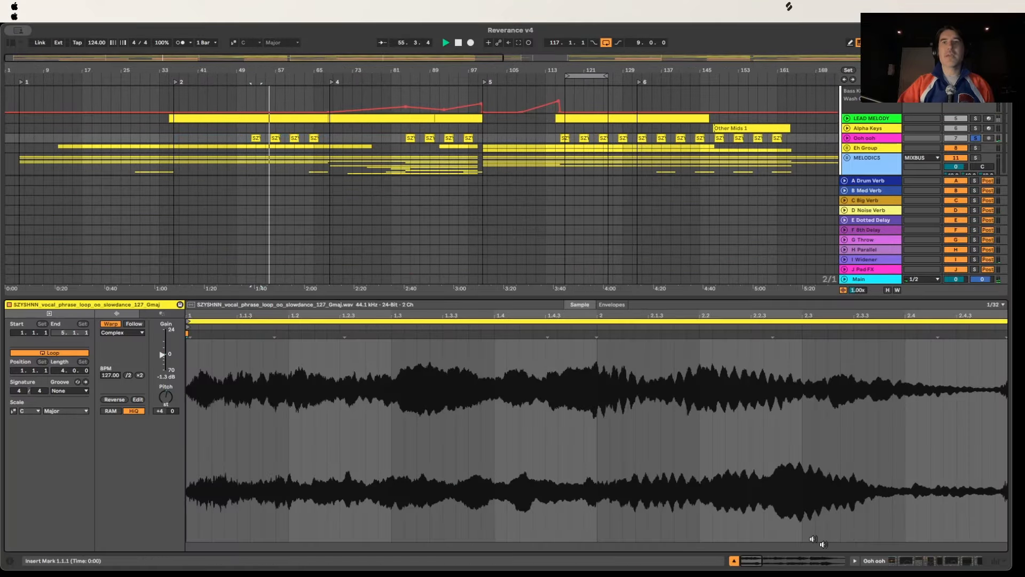
{"action": "left_click", "coordinate": [735, 561]}
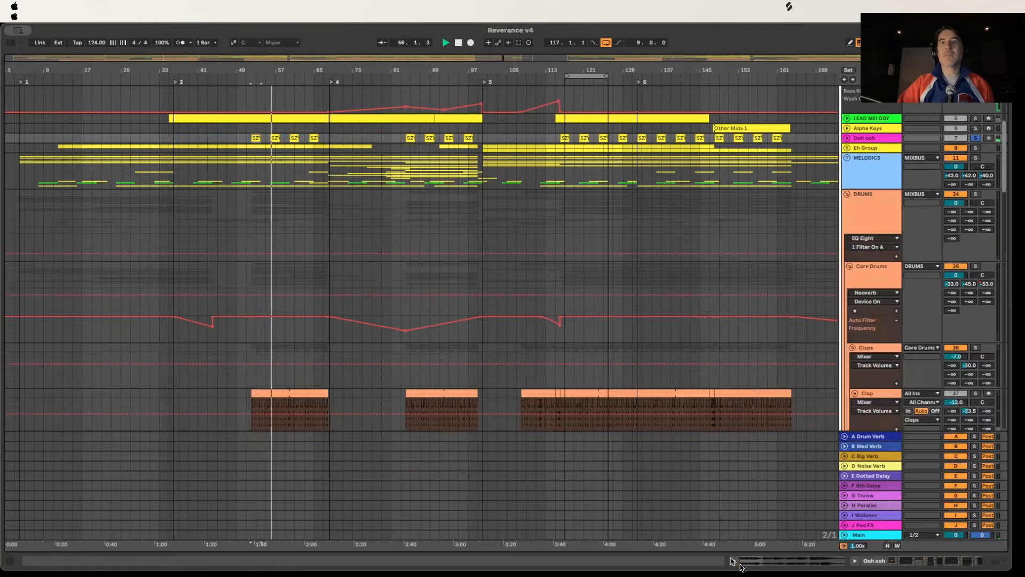
Step: Review the Ooh ooh device chain from Chorus-Ensemble through the Delay, EQ Eight and Compressor to Kickstart 2
{"action": "double_click", "coordinate": [863, 138]}
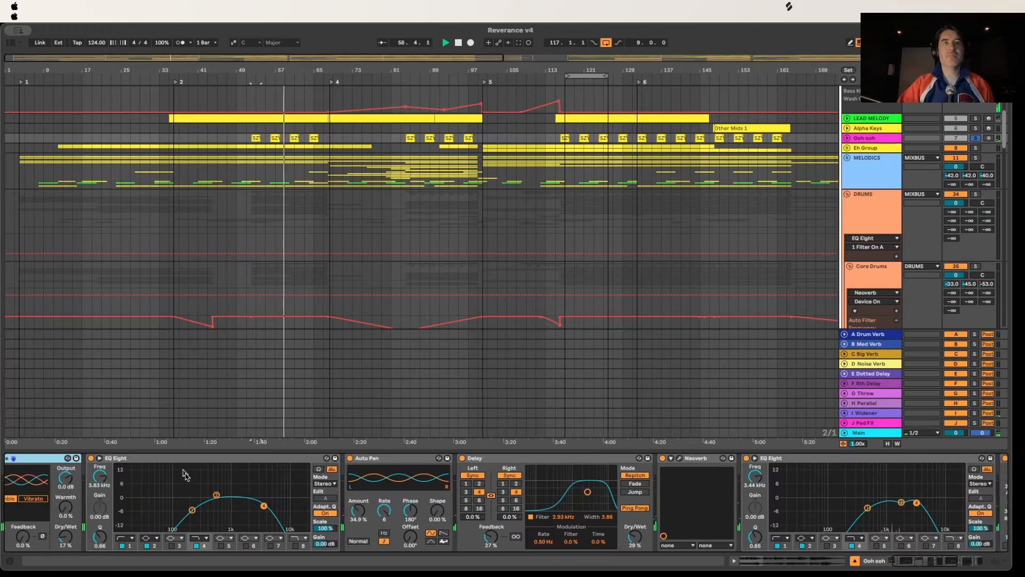
{"action": "scroll", "coordinate": [225, 512], "scroll_direction": "right", "scroll_amount": 10}
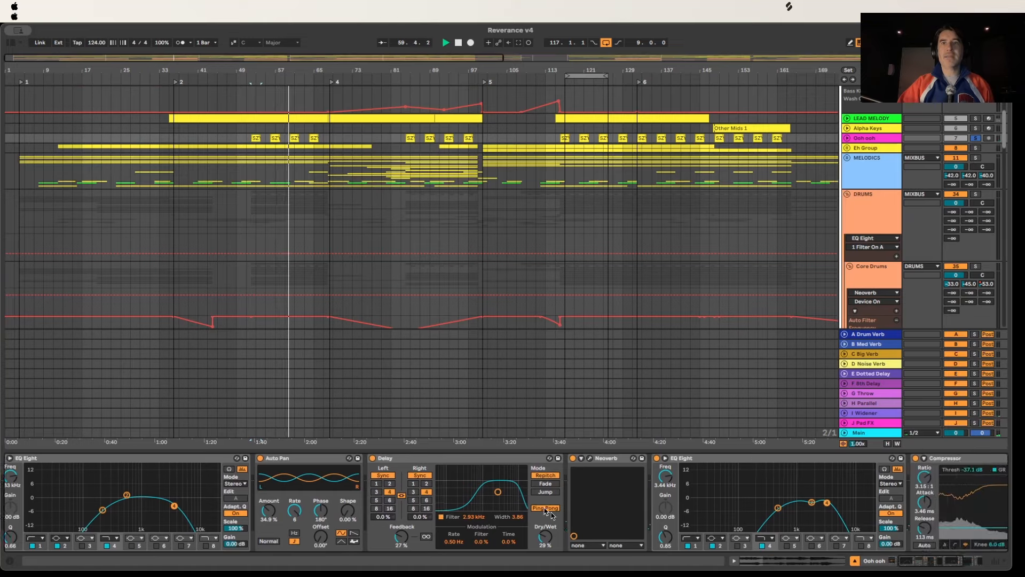
{"action": "scroll", "coordinate": [652, 516], "scroll_direction": "right", "scroll_amount": 4}
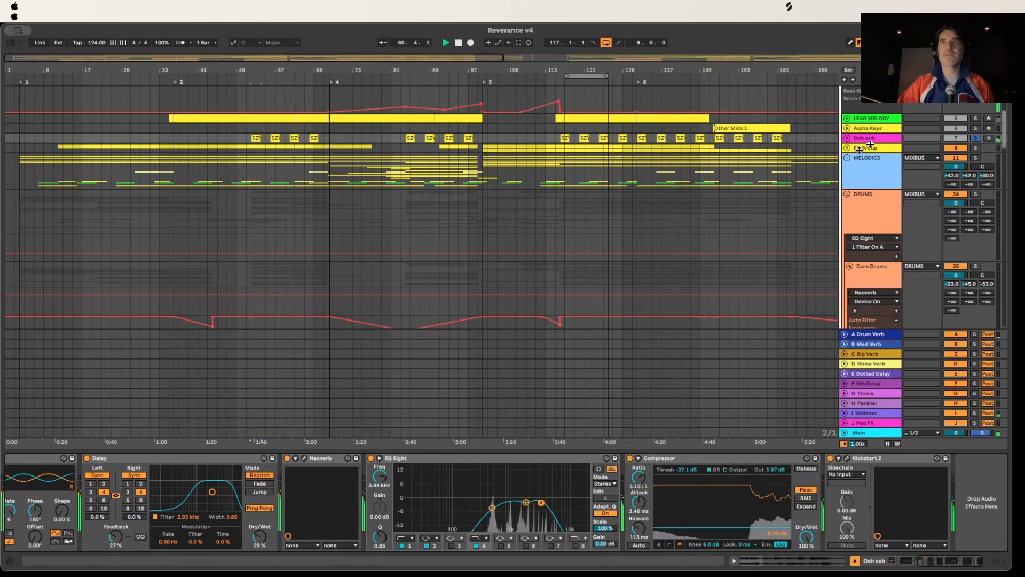
Step: Solo the Eh Group, unfold it and show the device chain of its first Eh track
{"action": "left_click", "coordinate": [879, 148]}
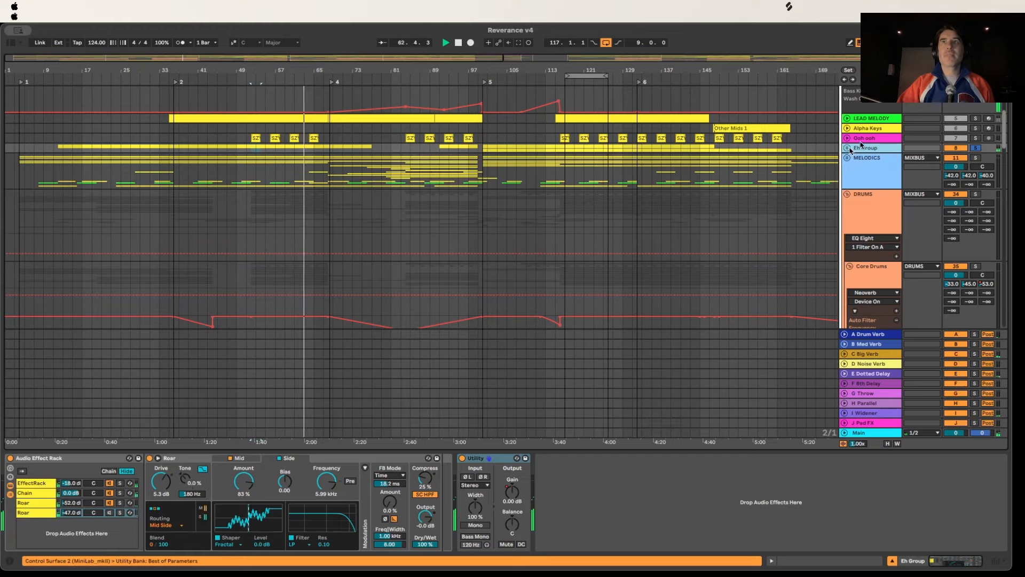
{"action": "left_click", "coordinate": [848, 148]}
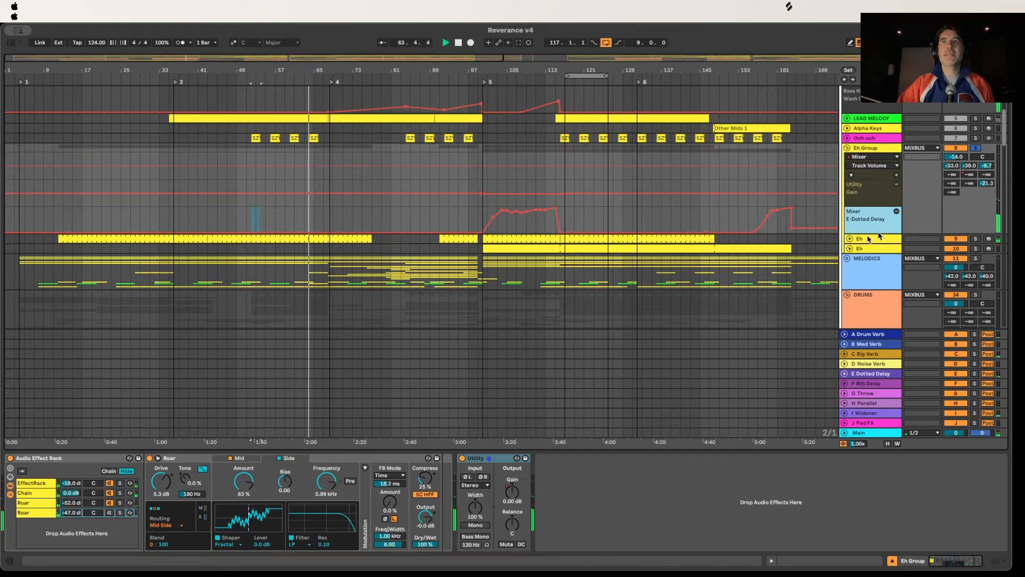
{"action": "left_click", "coordinate": [868, 238]}
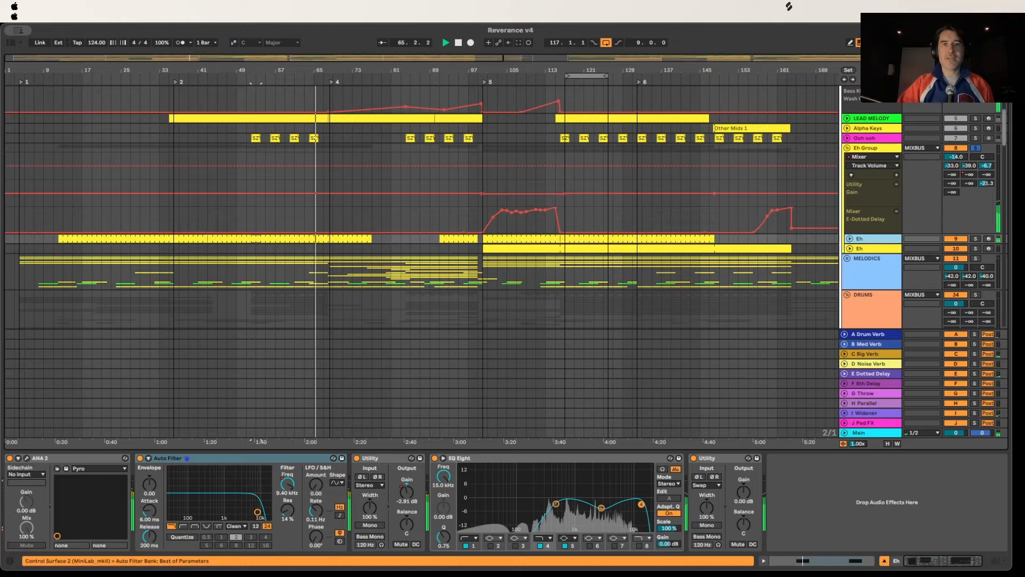
Step: Examine the ANA 2 synth on the first Eh track during playback, then close its window and stop playback
{"action": "left_click", "coordinate": [26, 458]}
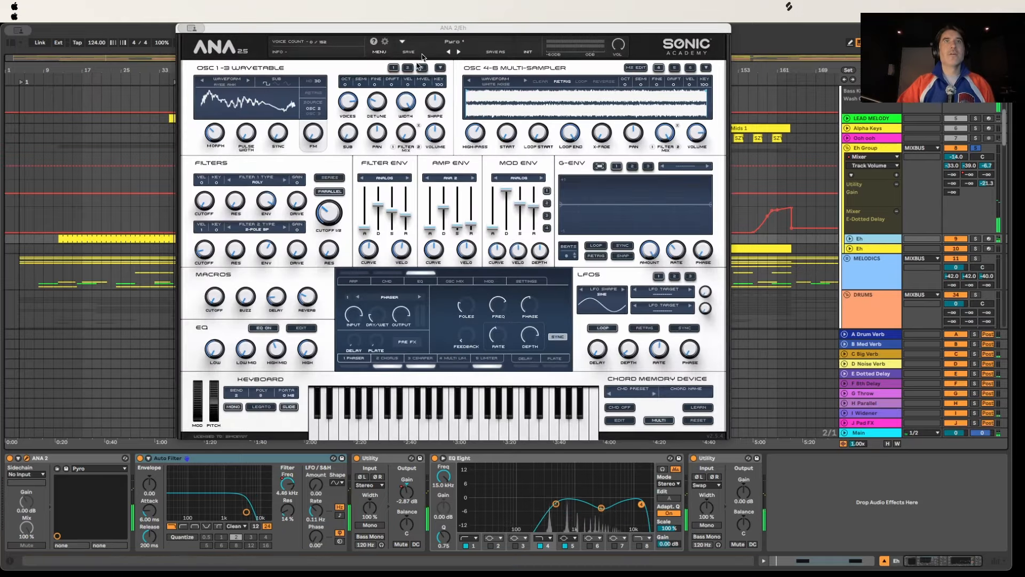
{"action": "left_click_drag", "start_coordinate": [459, 20], "coordinate": [479, 72]}
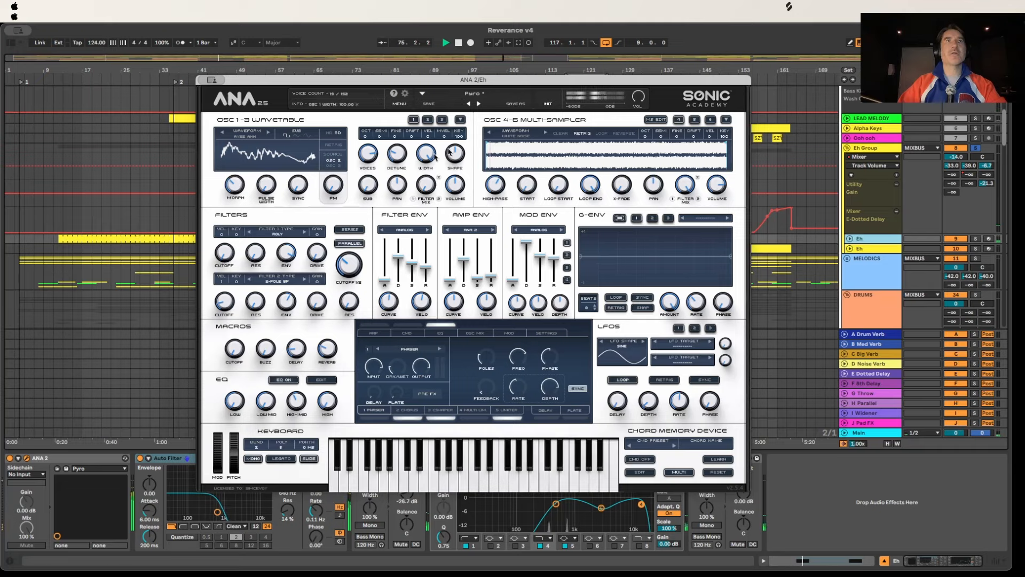
{"action": "key", "text": "super+w"}
{"action": "scroll", "coordinate": [907, 249], "scroll_direction": "down", "scroll_amount": 2}
{"action": "key", "text": "space"}
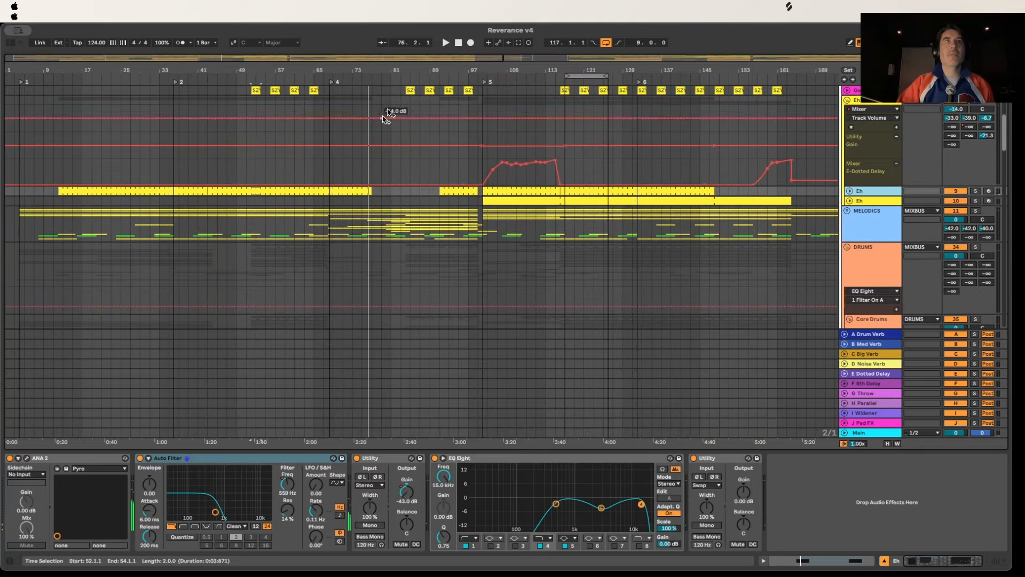
Step: Play the arrangement with the Eh Group unsoloed, first from about bar 52 and again from about bar 17
{"action": "left_click", "coordinate": [258, 81]}
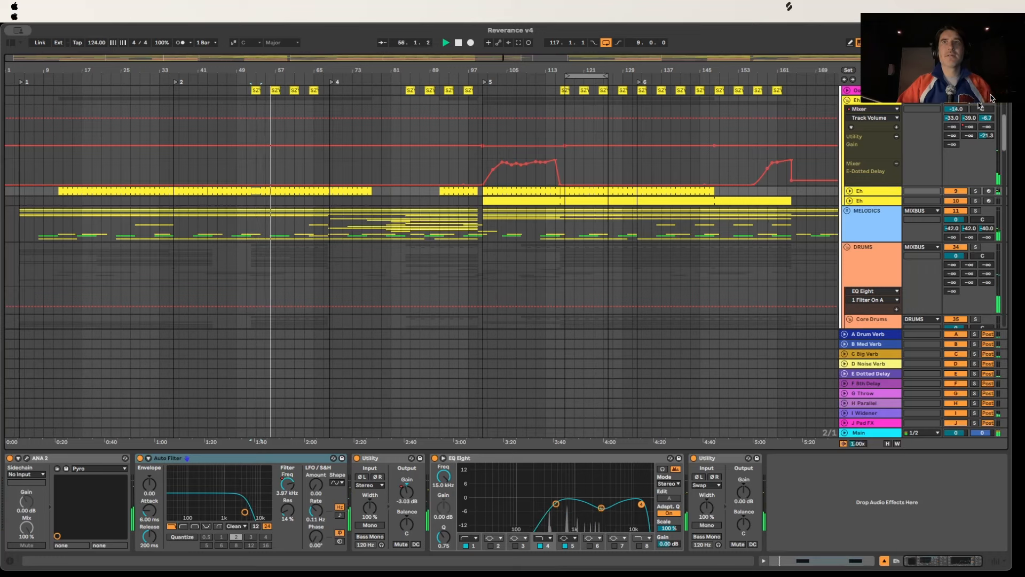
{"action": "left_click", "coordinate": [84, 70]}
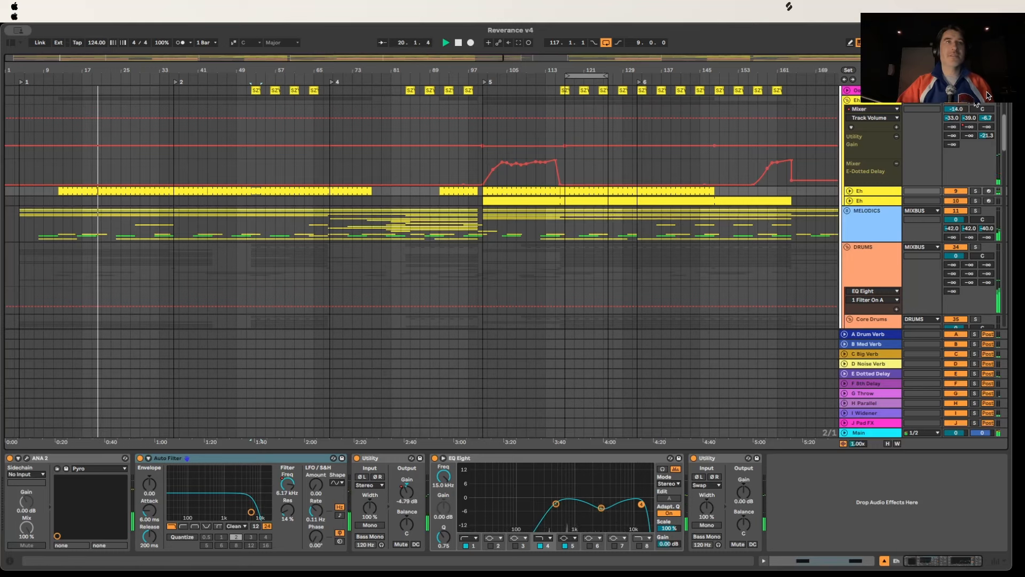
{"action": "scroll", "coordinate": [883, 182], "scroll_direction": "down", "scroll_amount": 1}
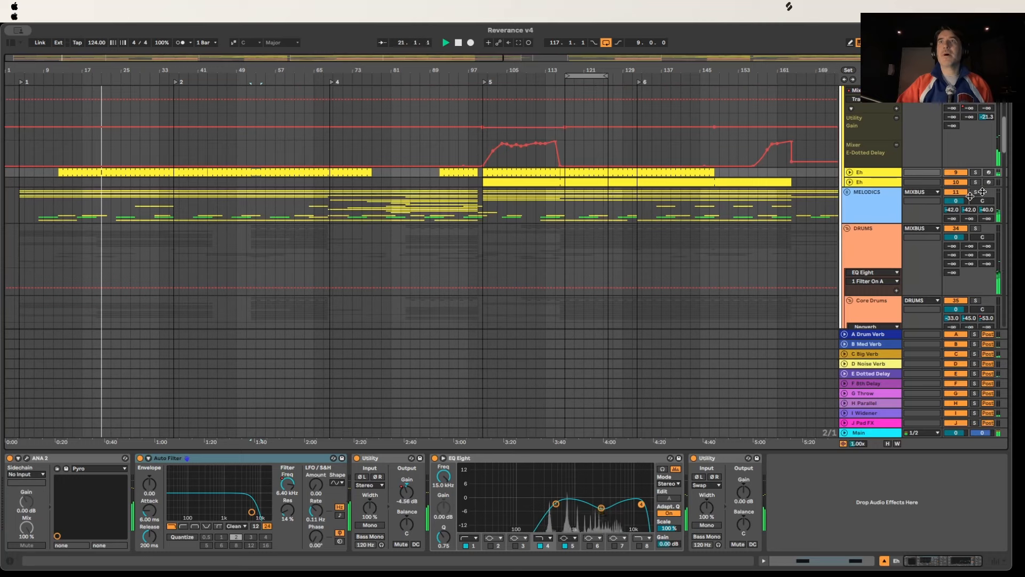
Step: Show the second Eh track's device chain and play the arrangement from marker 5
{"action": "left_click", "coordinate": [884, 182]}
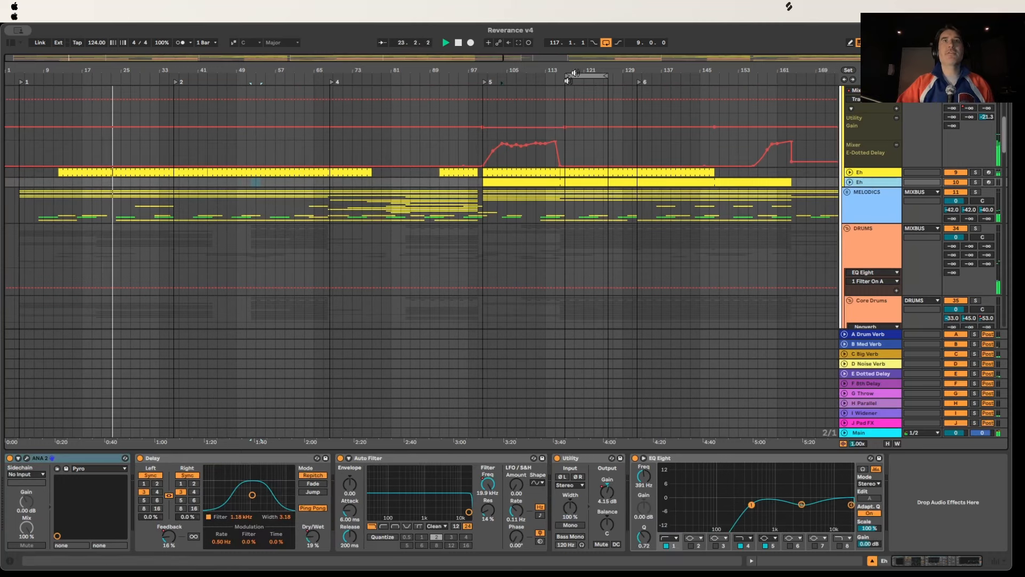
{"action": "left_click", "coordinate": [544, 72]}
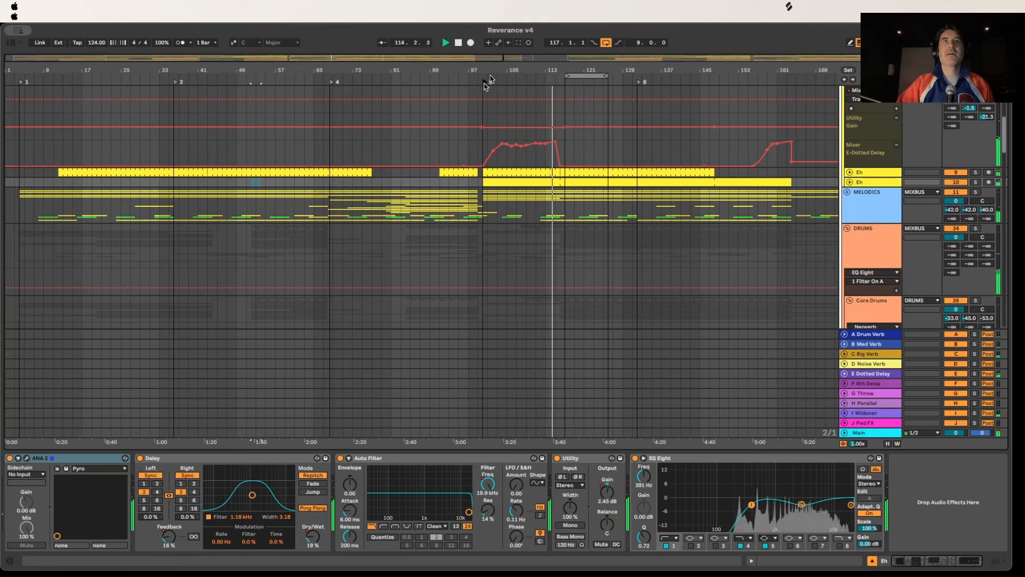
{"action": "left_click", "coordinate": [485, 82]}
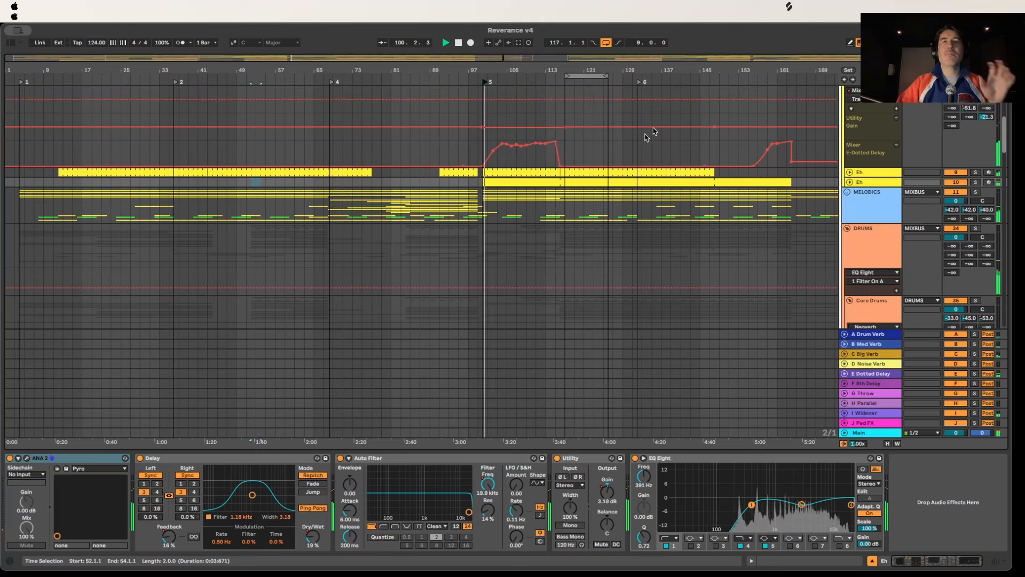
Step: Unfold the second Eh track to look at its delay, gain and filter automation lanes, then fold it again
{"action": "left_click", "coordinate": [850, 172]}
{"action": "left_click", "coordinate": [850, 172]}
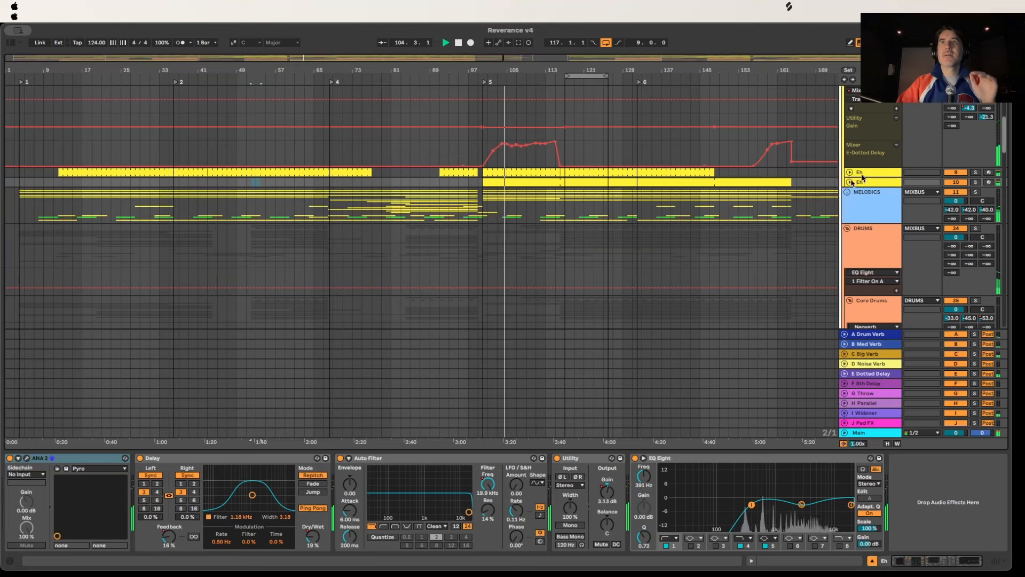
{"action": "left_click", "coordinate": [850, 181]}
{"action": "scroll", "coordinate": [860, 173], "scroll_direction": "down", "scroll_amount": 2}
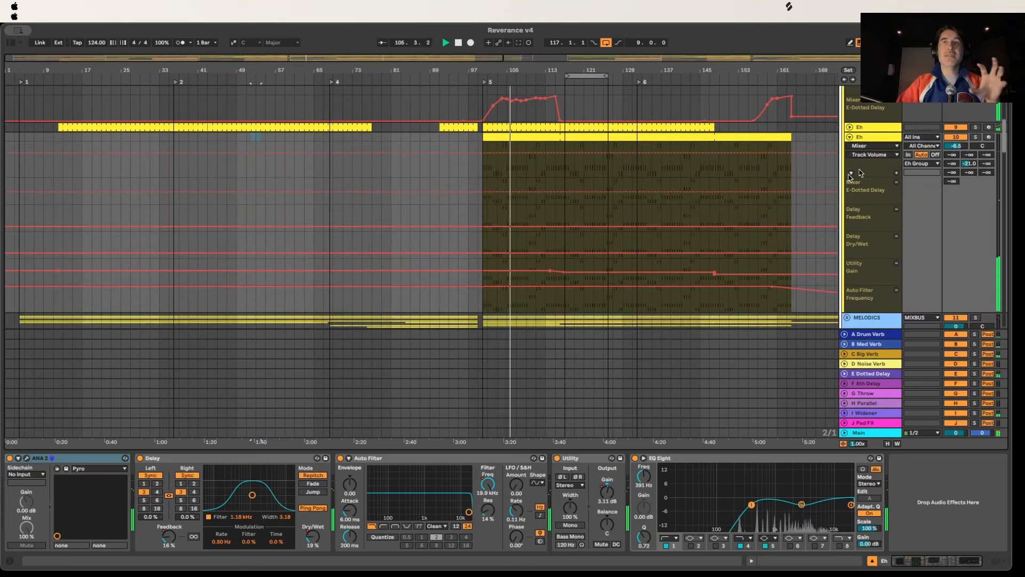
{"action": "left_click", "coordinate": [850, 137]}
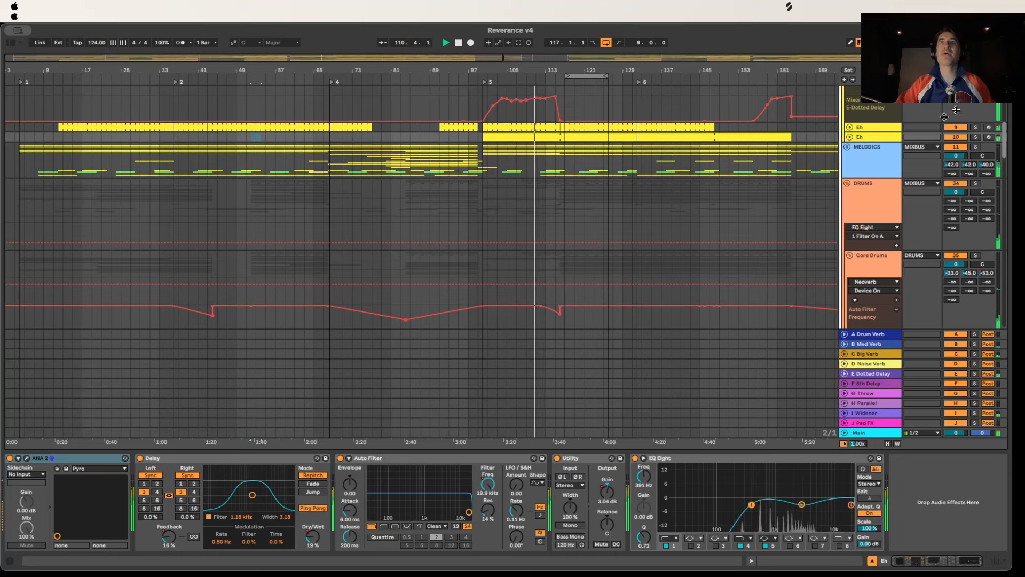
Step: Fold the Eh Group so its child tracks and automation lanes collapse
{"action": "scroll", "coordinate": [889, 208], "scroll_direction": "up", "scroll_amount": 3}
{"action": "scroll", "coordinate": [878, 212], "scroll_direction": "up", "scroll_amount": 5}
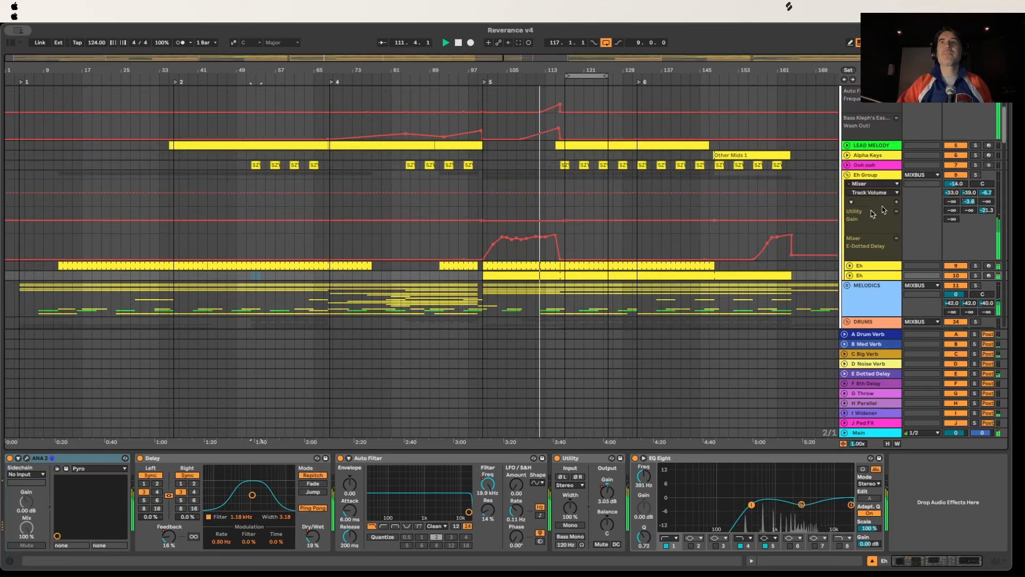
{"action": "left_click", "coordinate": [847, 175]}
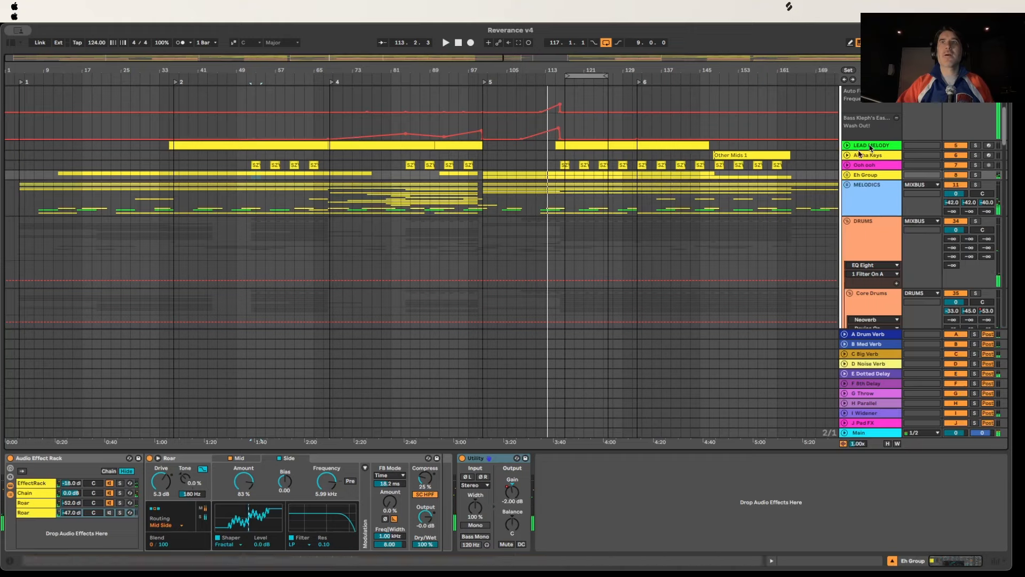
Step: Unfold the Alpha Keys track and play its Other Mids 1 clip soloed
{"action": "left_click", "coordinate": [883, 154]}
{"action": "left_click", "coordinate": [848, 155]}
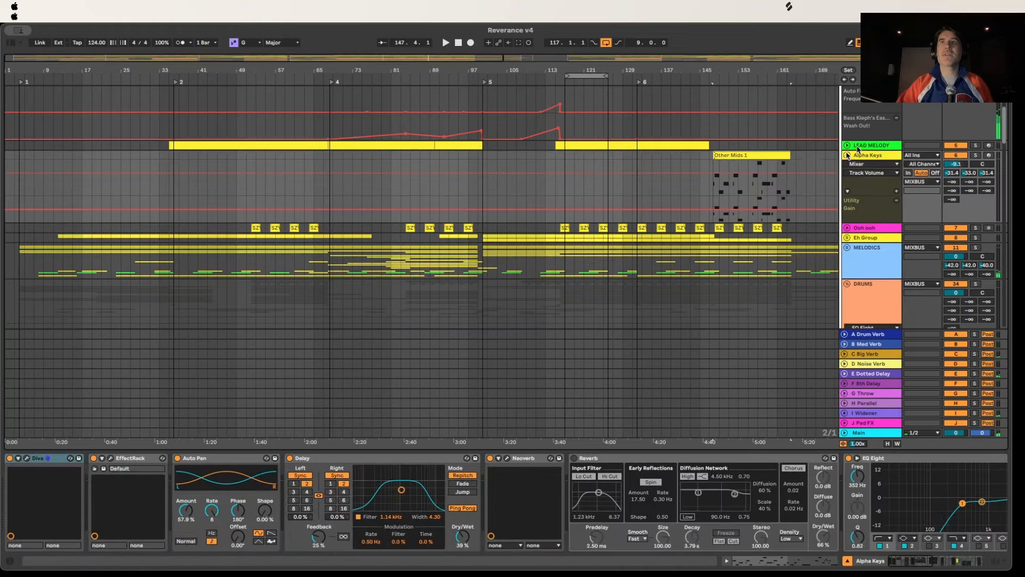
{"action": "key", "text": "space"}
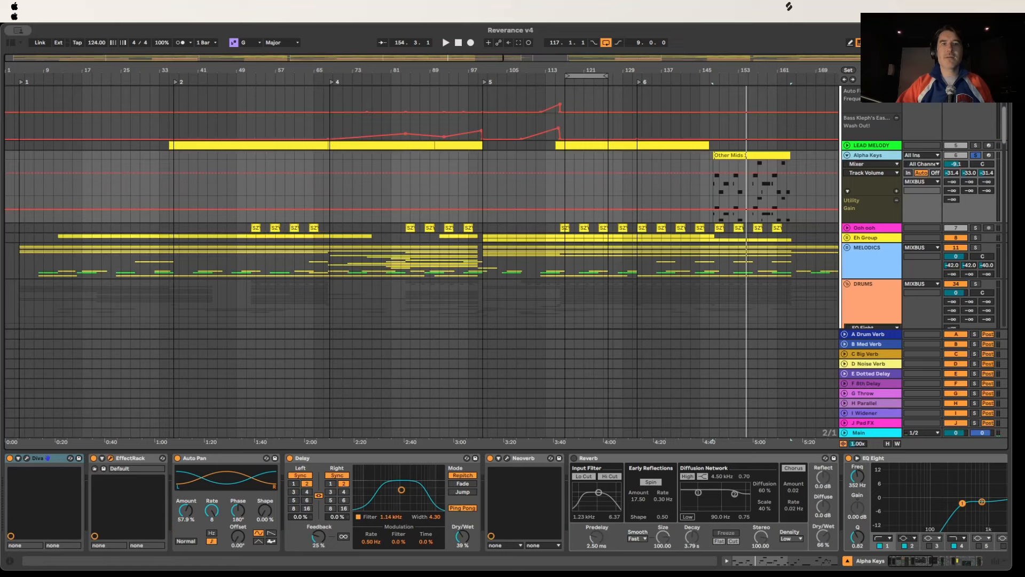
Step: Close the instrument plug-in window and review the Alpha Keys effects through Reverb, EQ Eight, Compressor, Utility and Kickstart 2
{"action": "left_click_drag", "start_coordinate": [315, 572], "coordinate": [312, 94]}
{"action": "key", "text": "super+w"}
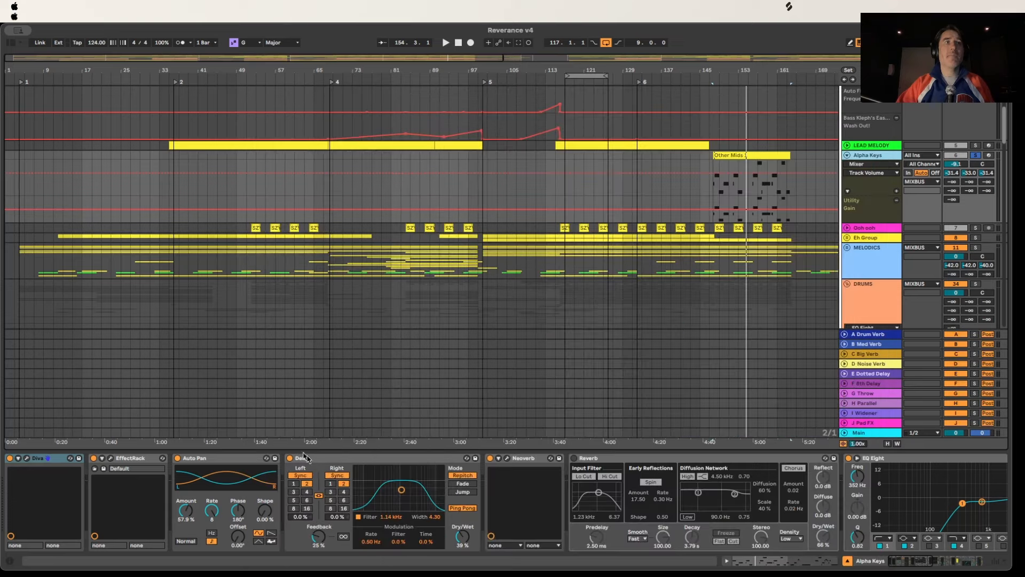
{"action": "scroll", "coordinate": [580, 490], "scroll_direction": "right", "scroll_amount": 10}
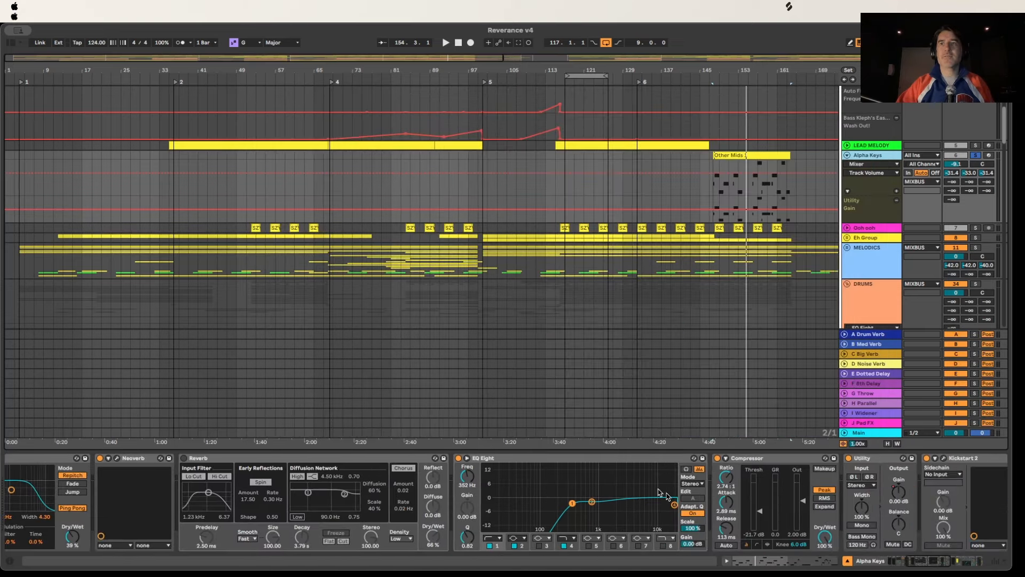
Step: Unfold the MELODICS group and turn off the solo on the Alpha Keys track
{"action": "scroll", "coordinate": [918, 192], "scroll_direction": "down", "scroll_amount": 10}
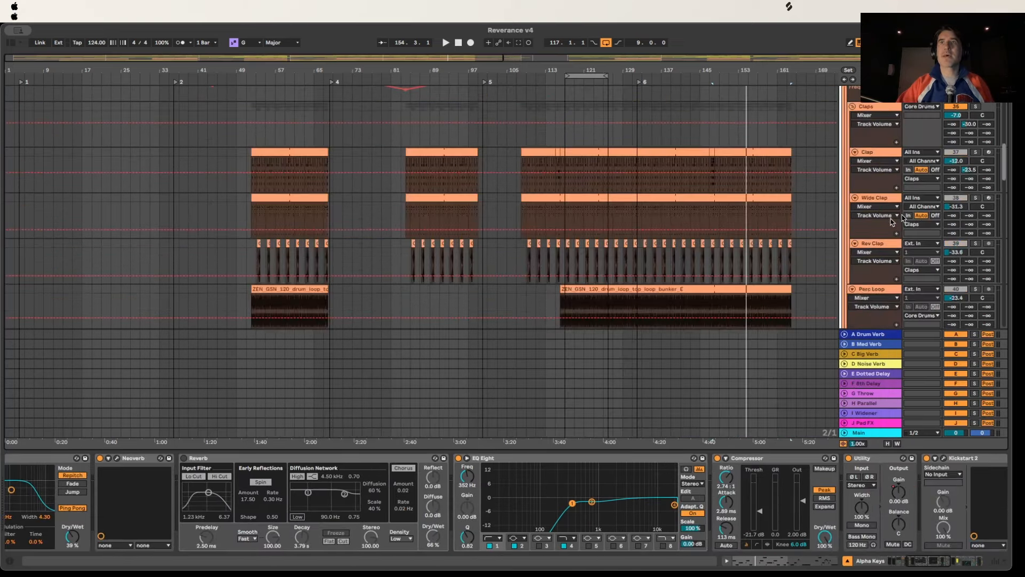
{"action": "scroll", "coordinate": [898, 216], "scroll_direction": "up", "scroll_amount": 9}
{"action": "left_click", "coordinate": [880, 242]}
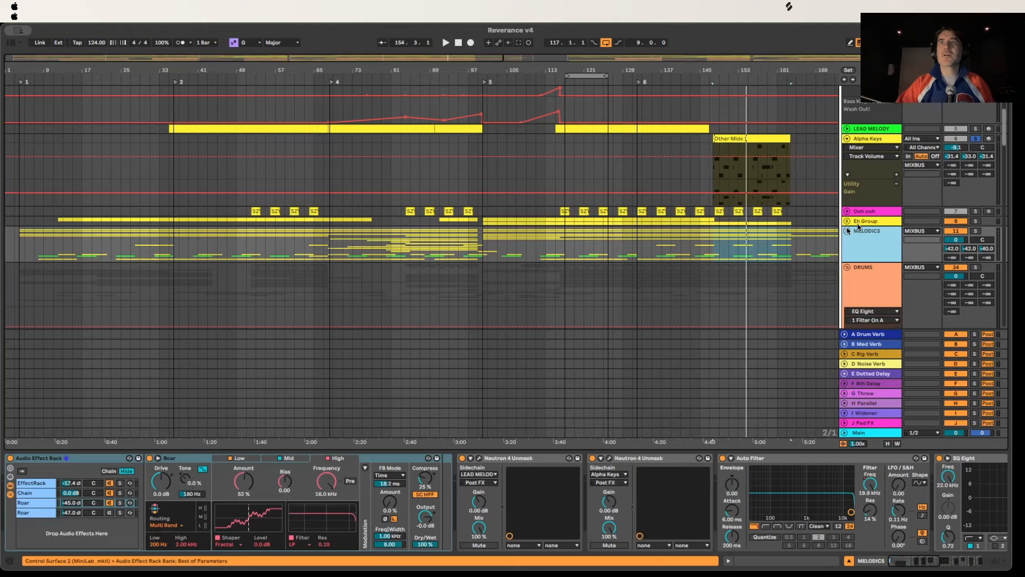
{"action": "left_click", "coordinate": [847, 231]}
{"action": "left_click", "coordinate": [976, 138]}
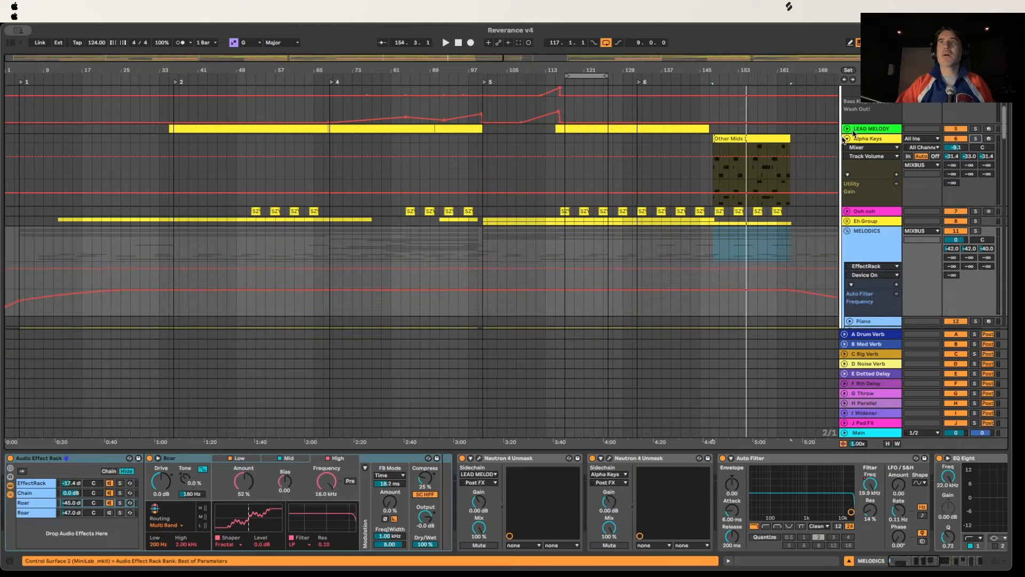
Step: Solo the Pads group inside MELODICS, play it and unfold it to show its two Other Mids tracks
{"action": "scroll", "coordinate": [908, 198], "scroll_direction": "down", "scroll_amount": 8}
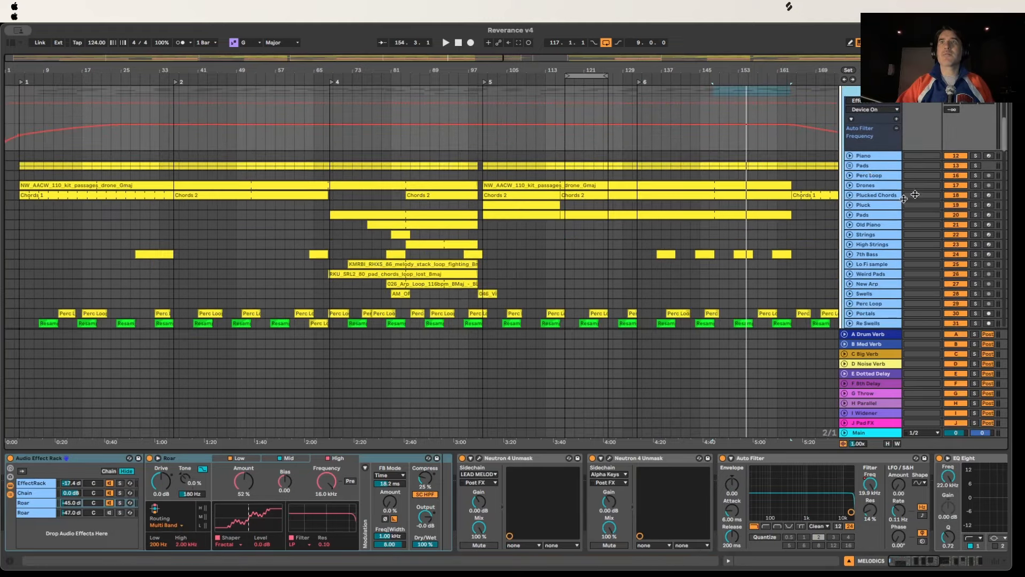
{"action": "scroll", "coordinate": [908, 139], "scroll_direction": "up", "scroll_amount": 1}
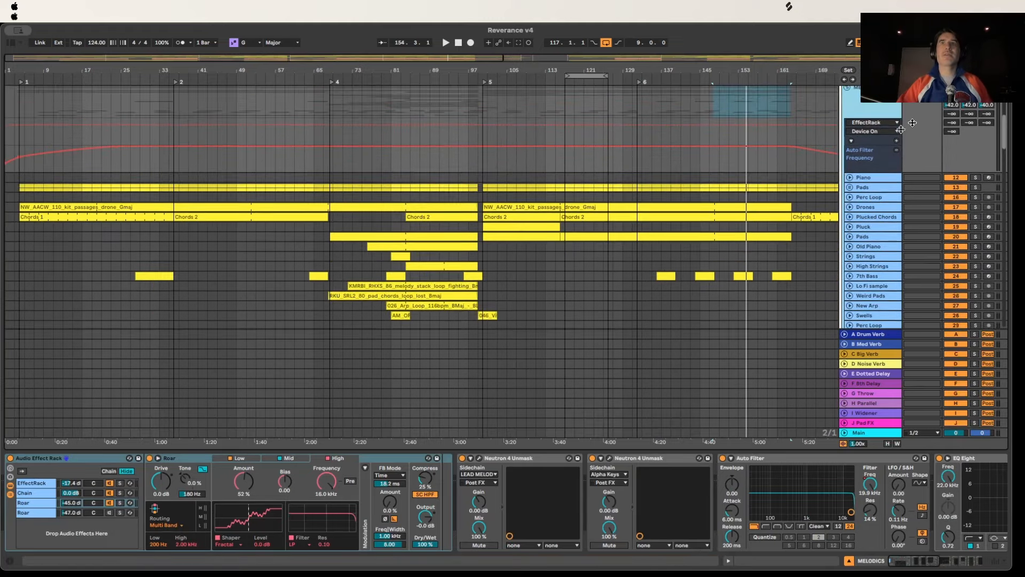
{"action": "left_click", "coordinate": [882, 177]}
{"action": "left_click", "coordinate": [879, 186]}
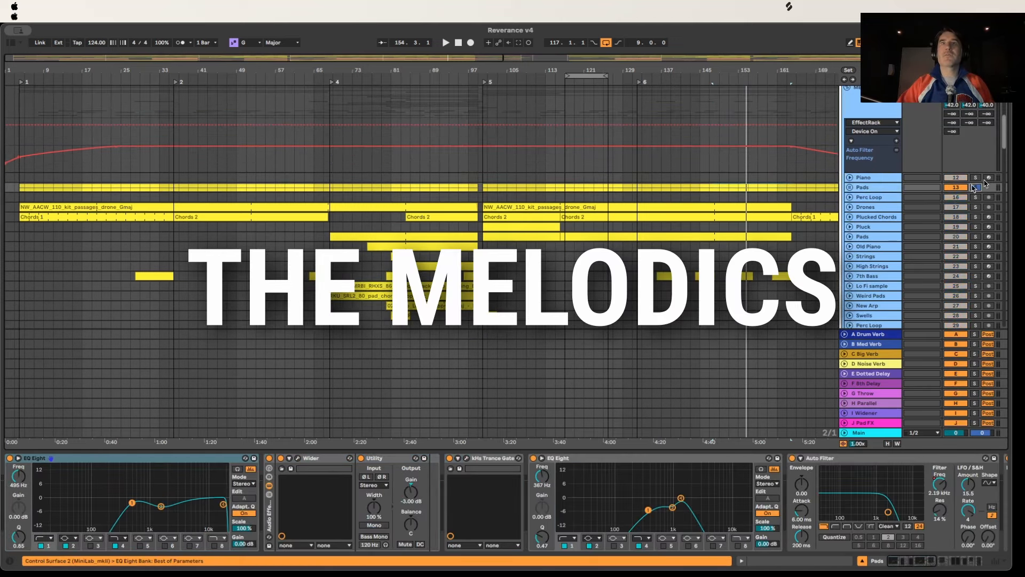
{"action": "key", "text": "space"}
{"action": "left_click", "coordinate": [849, 188]}
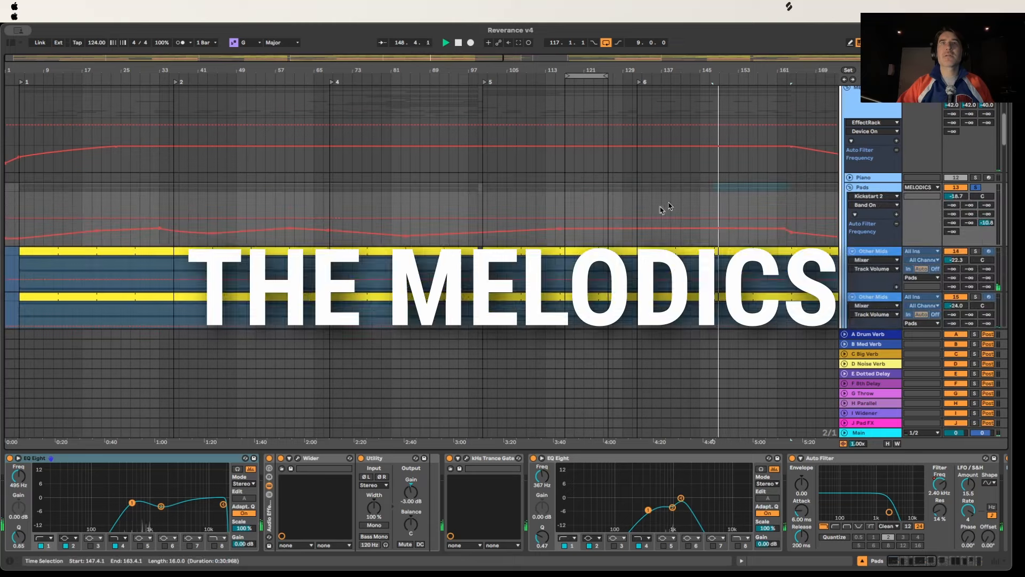
{"action": "scroll", "coordinate": [598, 128], "scroll_direction": "down", "scroll_amount": 3}
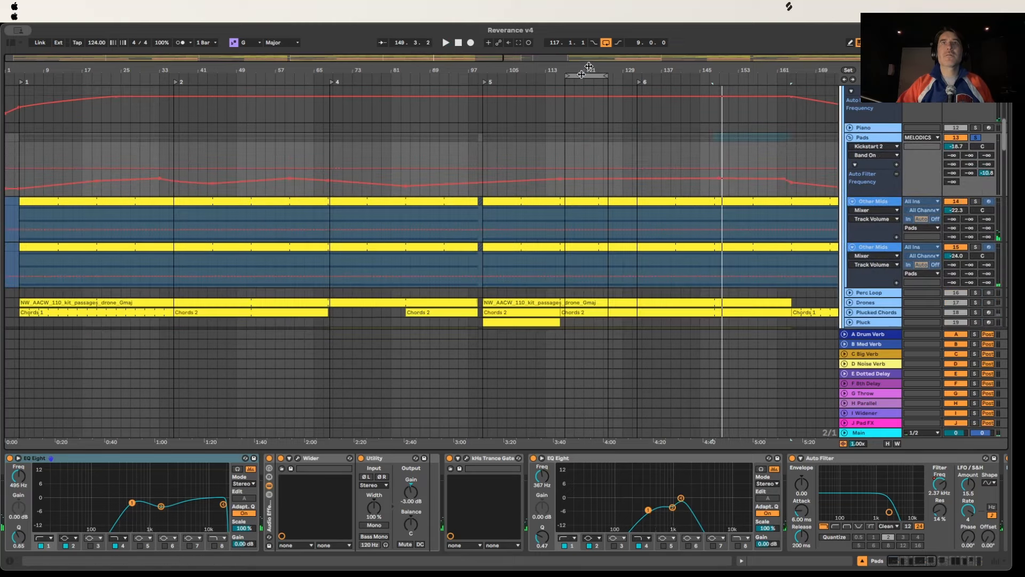
Step: Play the soloed Pads group from the loop start at bar 117 with its effects chain shown
{"action": "left_click", "coordinate": [589, 66]}
{"action": "left_click", "coordinate": [880, 138]}
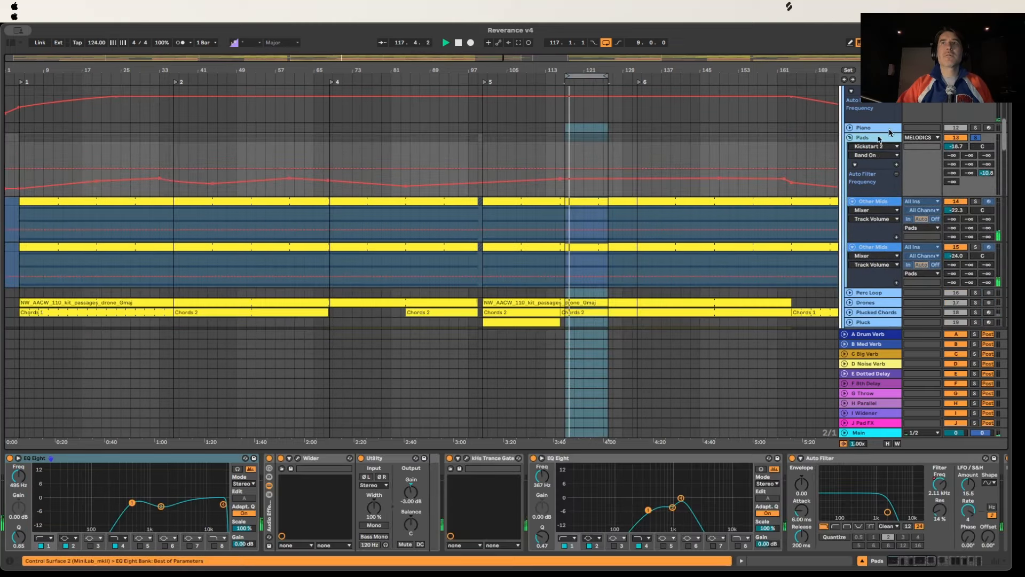
{"action": "scroll", "coordinate": [878, 231], "scroll_direction": "down", "scroll_amount": 3}
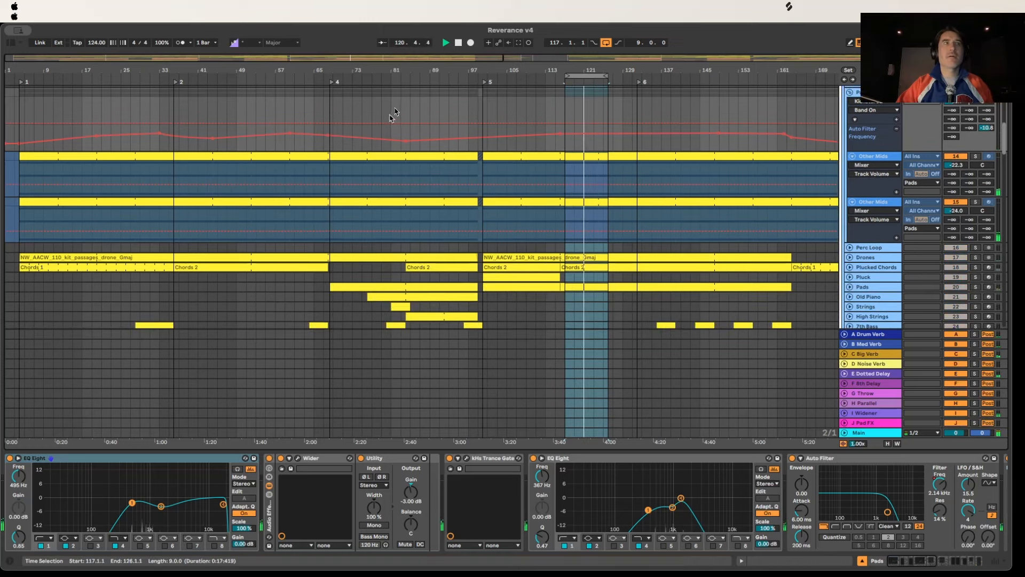
Step: Solo and unfold the Drones track, and select its drone clip in section 5
{"action": "scroll", "coordinate": [881, 177], "scroll_direction": "down", "scroll_amount": 5}
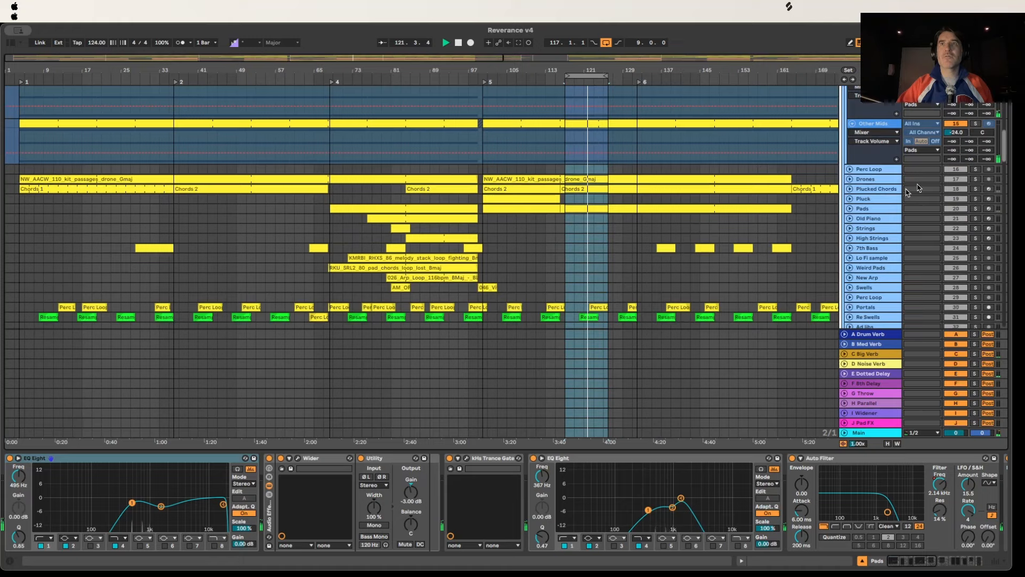
{"action": "left_click", "coordinate": [881, 179]}
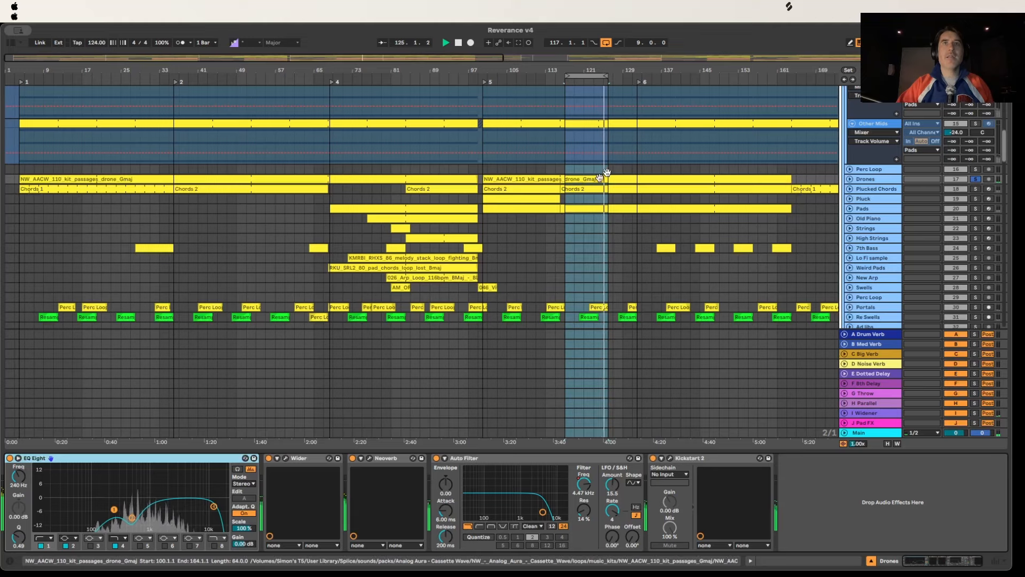
{"action": "left_click", "coordinate": [850, 179]}
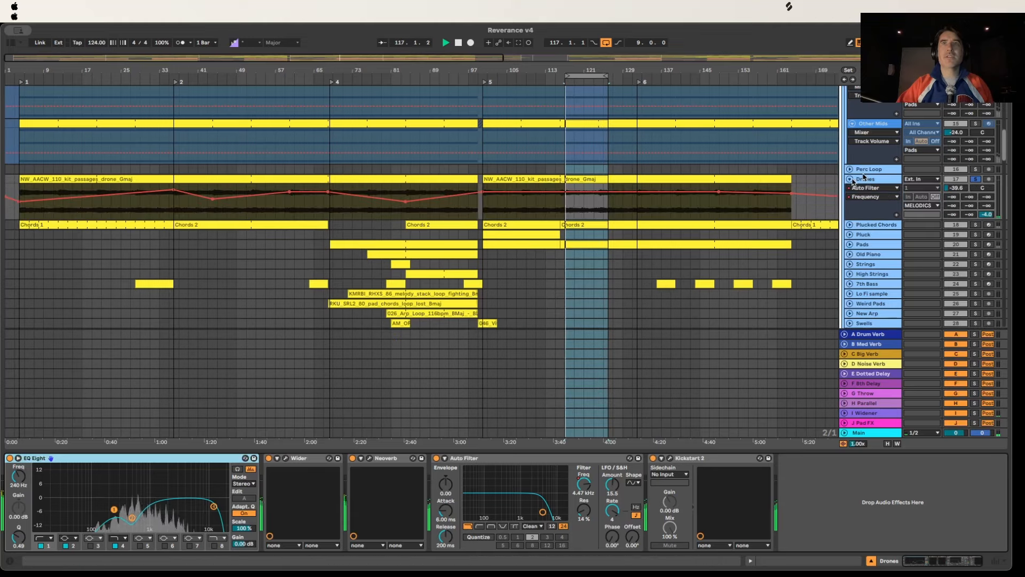
{"action": "left_click", "coordinate": [575, 179]}
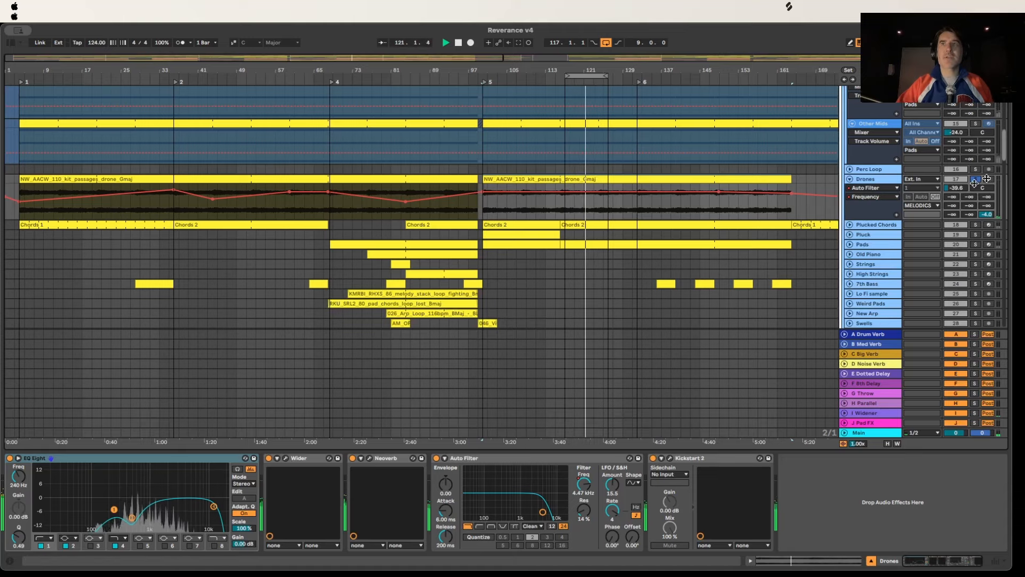
Step: Solo and unfold the Plucked Chords track, show the start of its device chain and select the Chords 2 clip under the loop
{"action": "scroll", "coordinate": [940, 176], "scroll_direction": "down", "scroll_amount": 2}
{"action": "left_click", "coordinate": [910, 178]}
{"action": "left_click", "coordinate": [975, 177]}
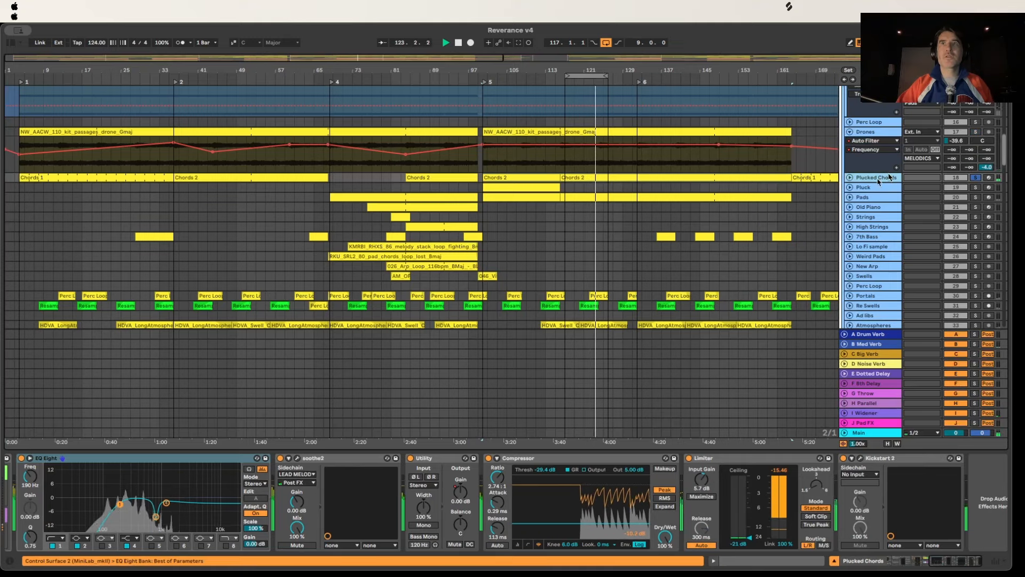
{"action": "scroll", "coordinate": [96, 486], "scroll_direction": "left", "scroll_amount": 10}
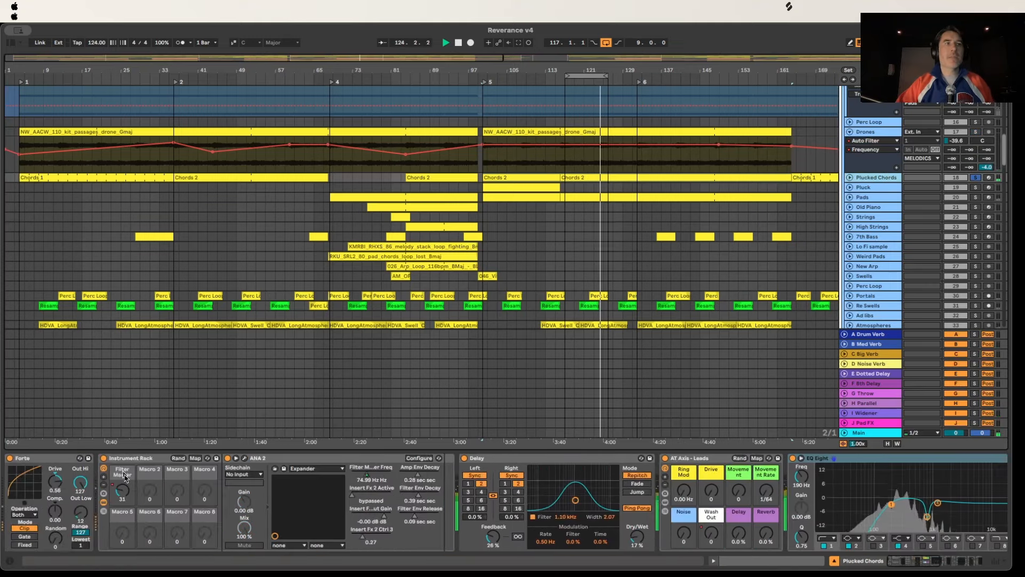
{"action": "left_click", "coordinate": [850, 178]}
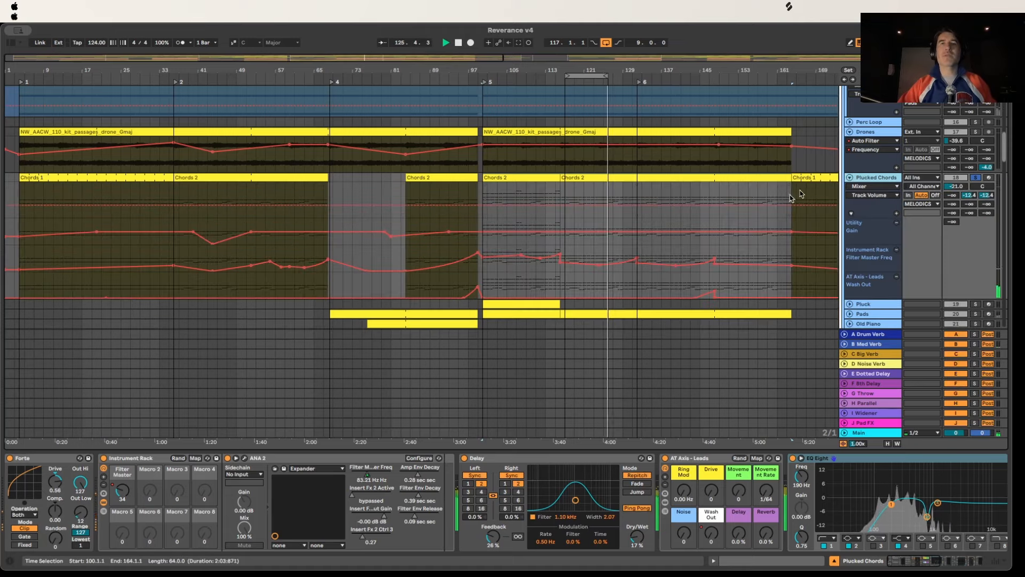
{"action": "left_click", "coordinate": [594, 178]}
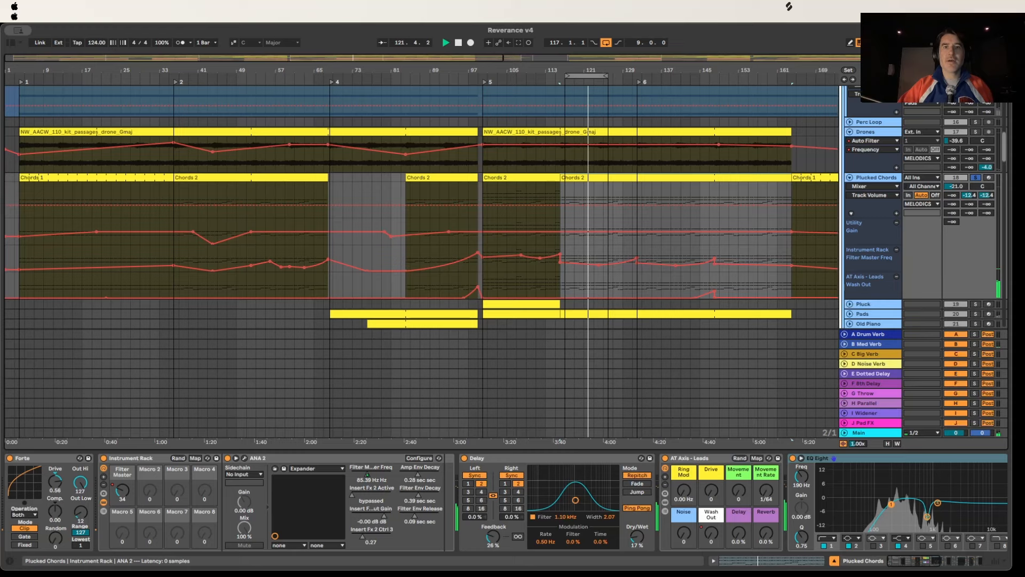
Step: Open the ANA 2 instrument on Plucked Chords, inspect its arpeggiator page and close the plug-in window
{"action": "left_click", "coordinate": [244, 458]}
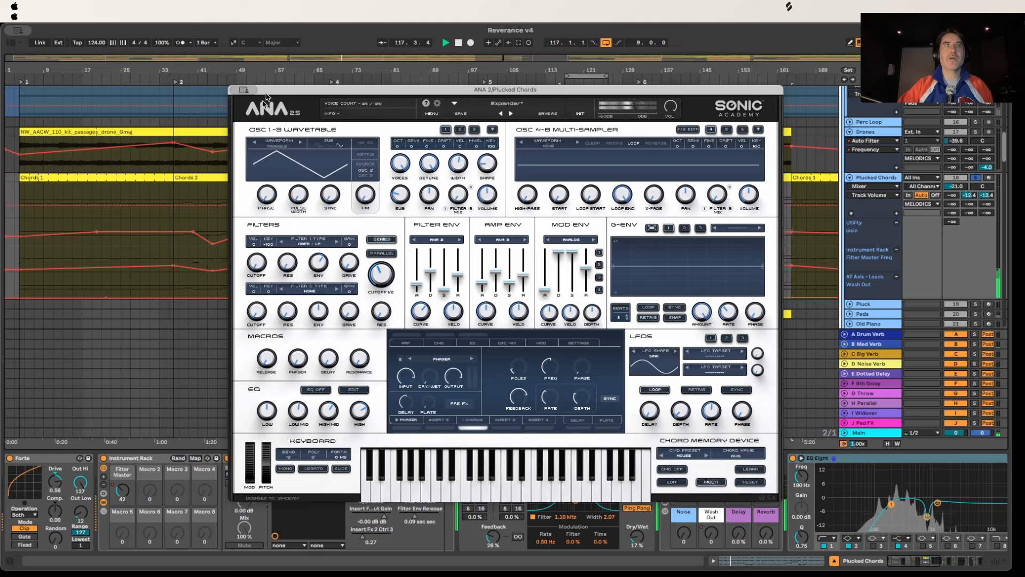
{"action": "left_click", "coordinate": [410, 344]}
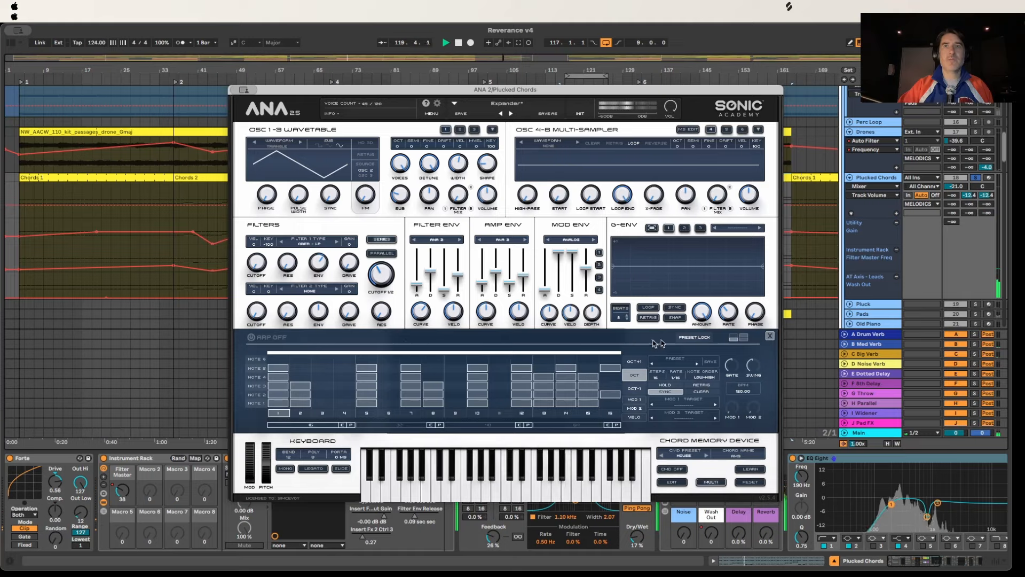
{"action": "left_click", "coordinate": [771, 336]}
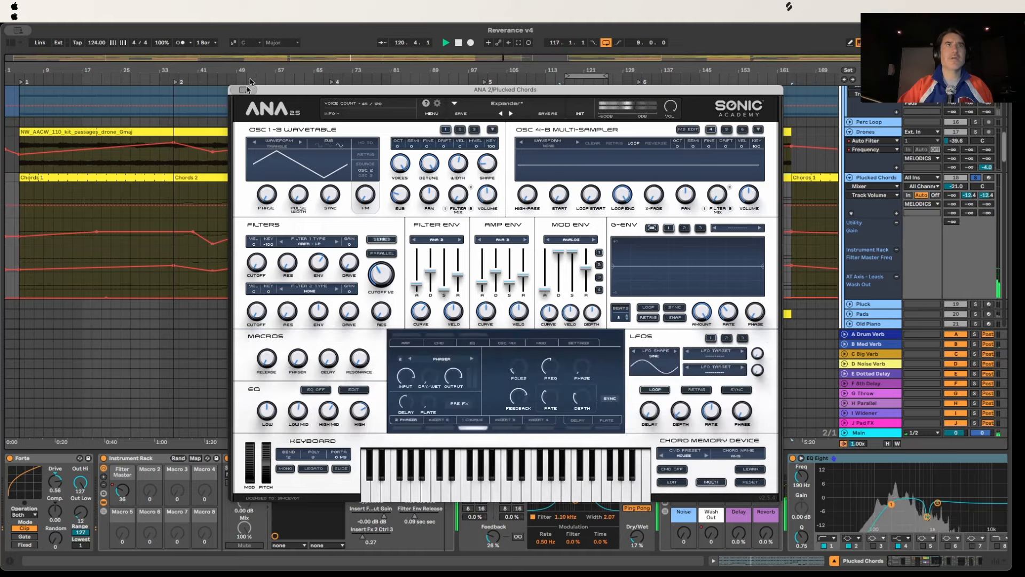
{"action": "left_click", "coordinate": [236, 90]}
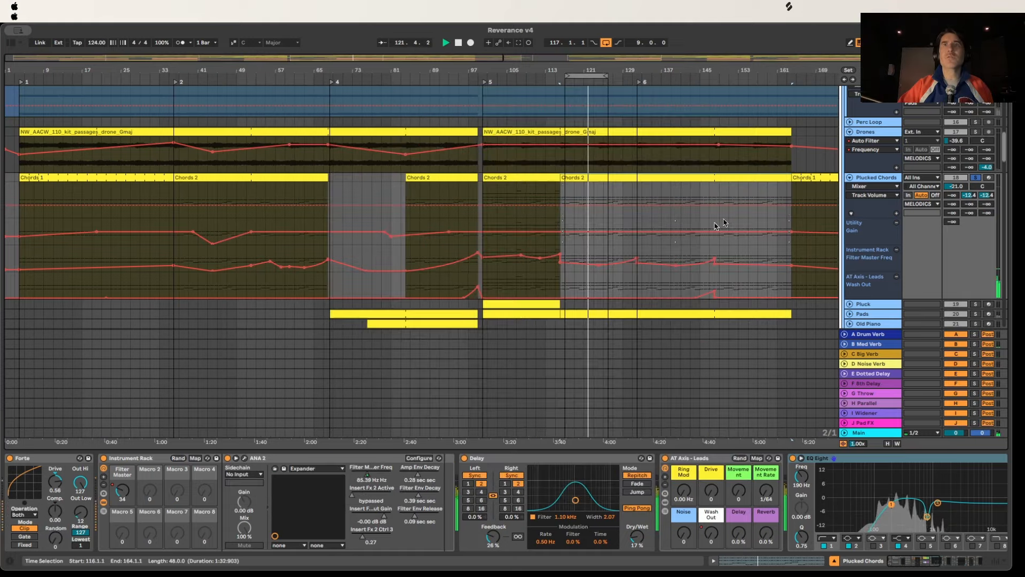
Step: Inspect the notes and the Groove choices of the Chords 2 clip, and hide the clip editor
{"action": "double_click", "coordinate": [593, 176]}
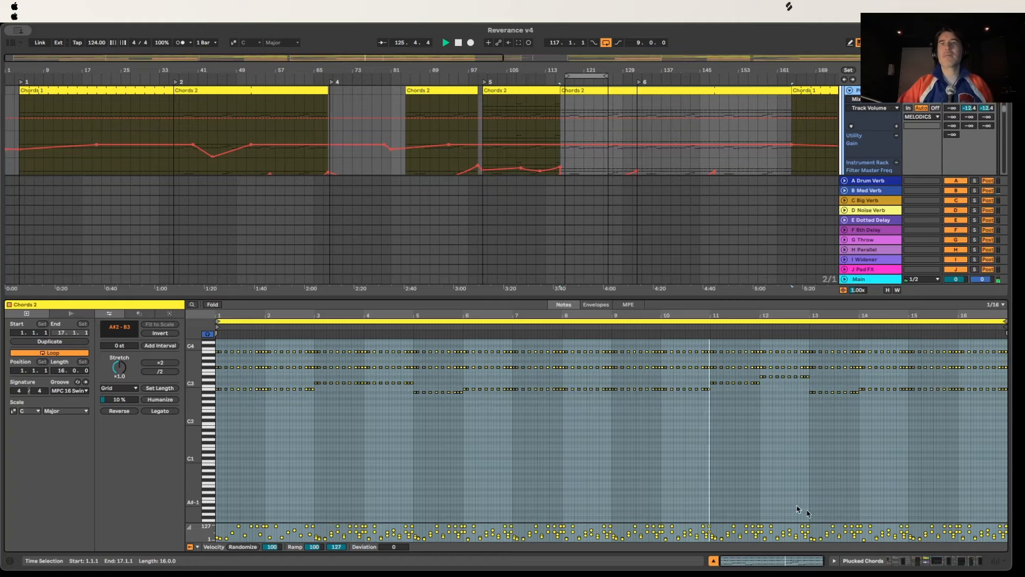
{"action": "left_click", "coordinate": [713, 560]}
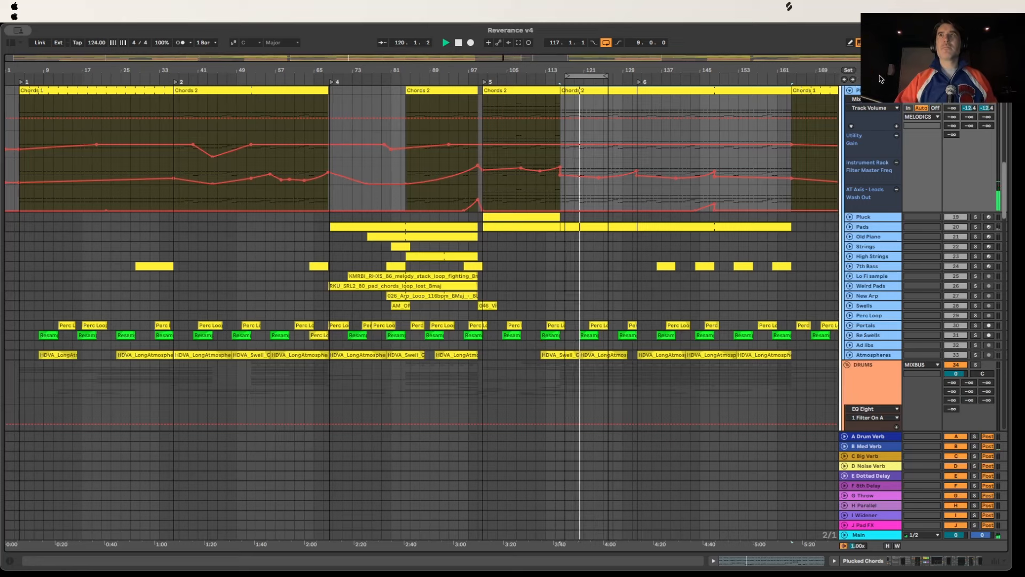
{"action": "double_click", "coordinate": [587, 91]}
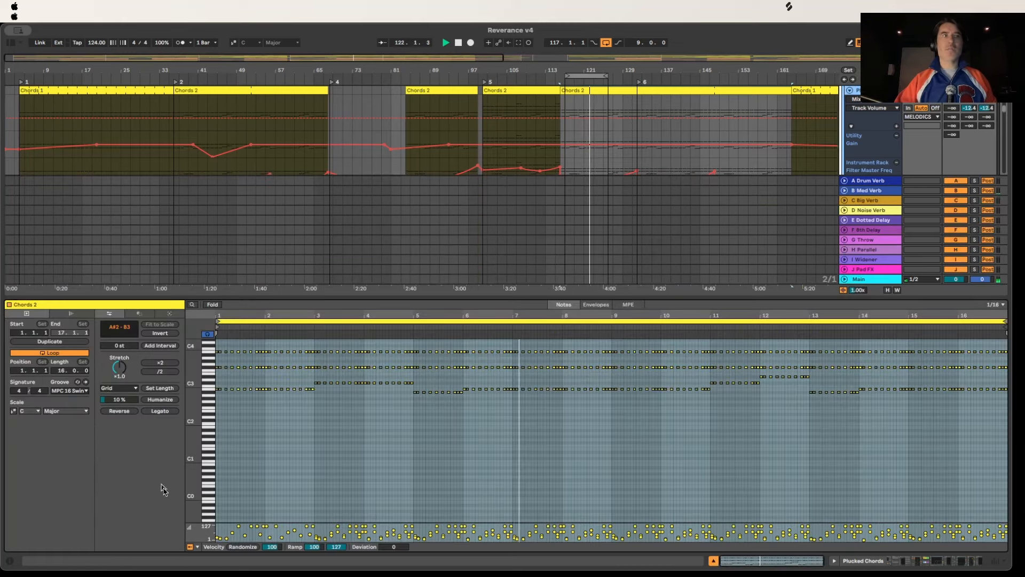
{"action": "left_click", "coordinate": [74, 393]}
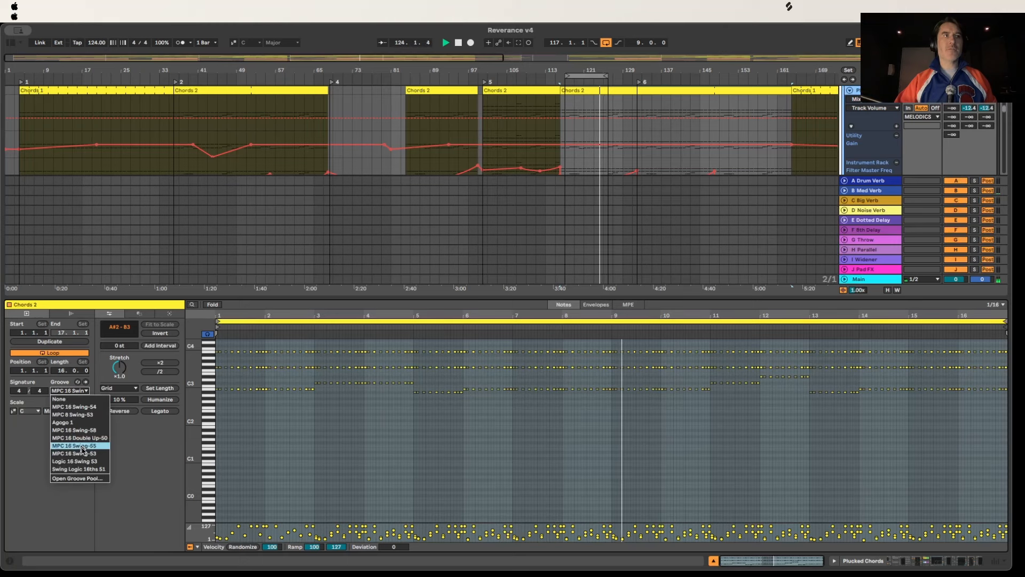
{"action": "left_click", "coordinate": [77, 388]}
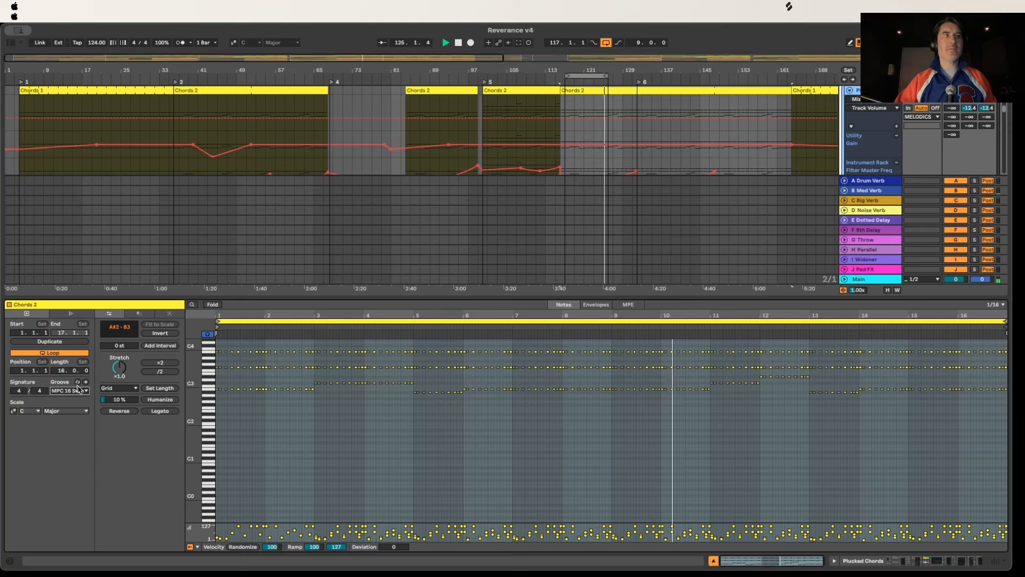
{"action": "left_click", "coordinate": [714, 561]}
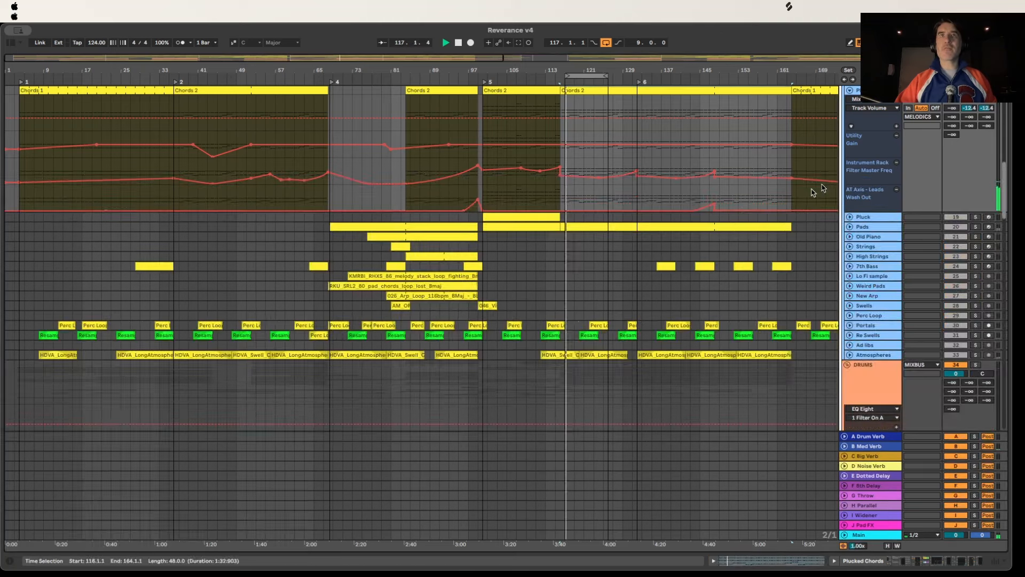
Step: Solo the individual Pads track below Pluck, unfold it to view its notes and automation, and fold it again
{"action": "left_click", "coordinate": [876, 228]}
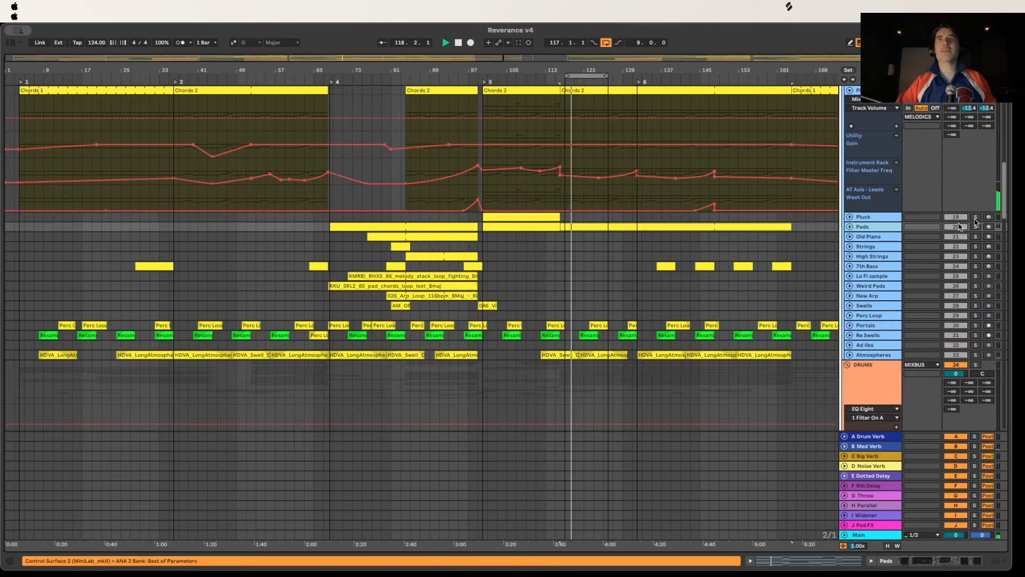
{"action": "left_click", "coordinate": [977, 227]}
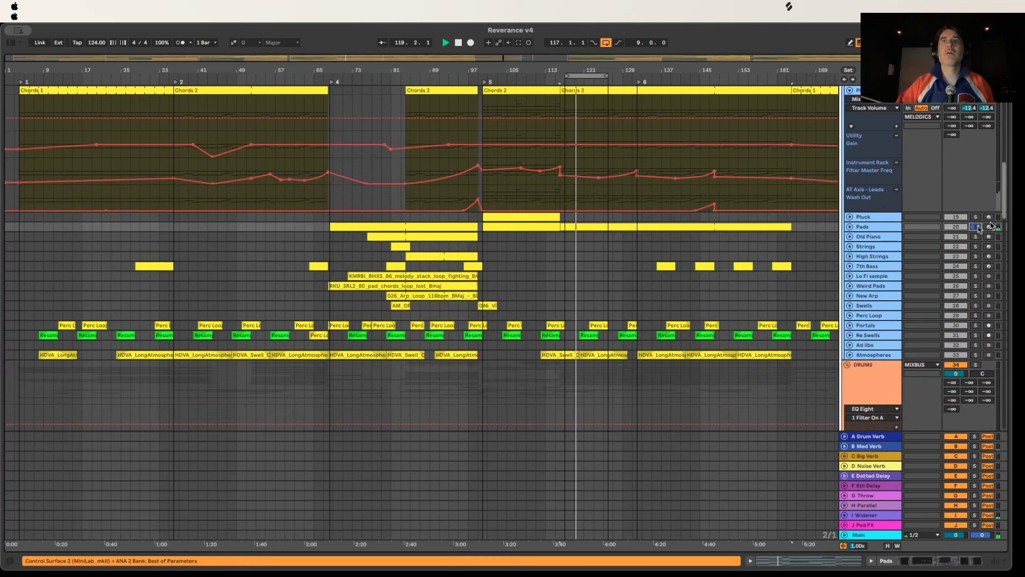
{"action": "left_click", "coordinate": [850, 227]}
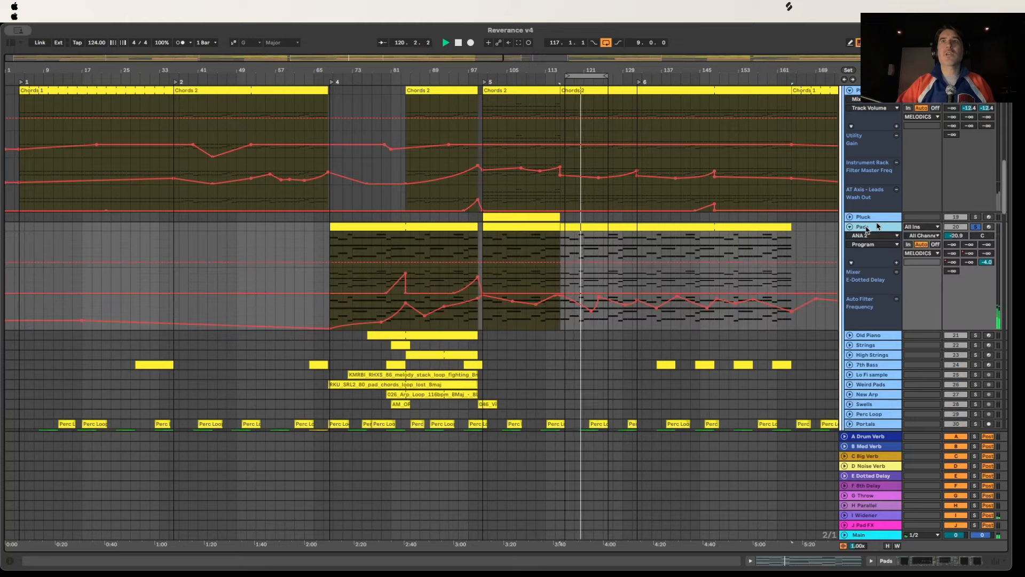
{"action": "left_click", "coordinate": [849, 227]}
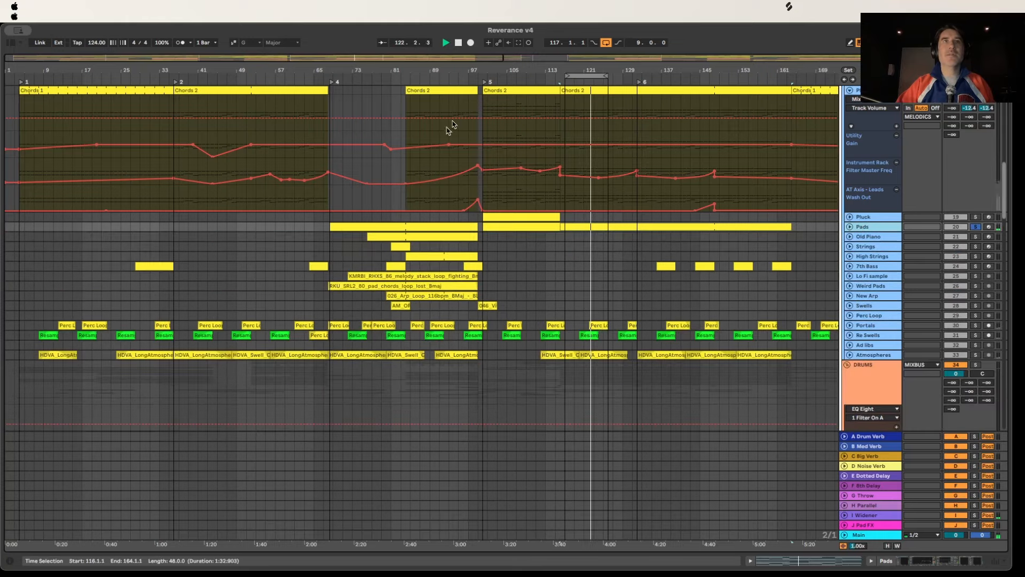
{"action": "scroll", "coordinate": [545, 134], "scroll_direction": "down", "scroll_amount": 1}
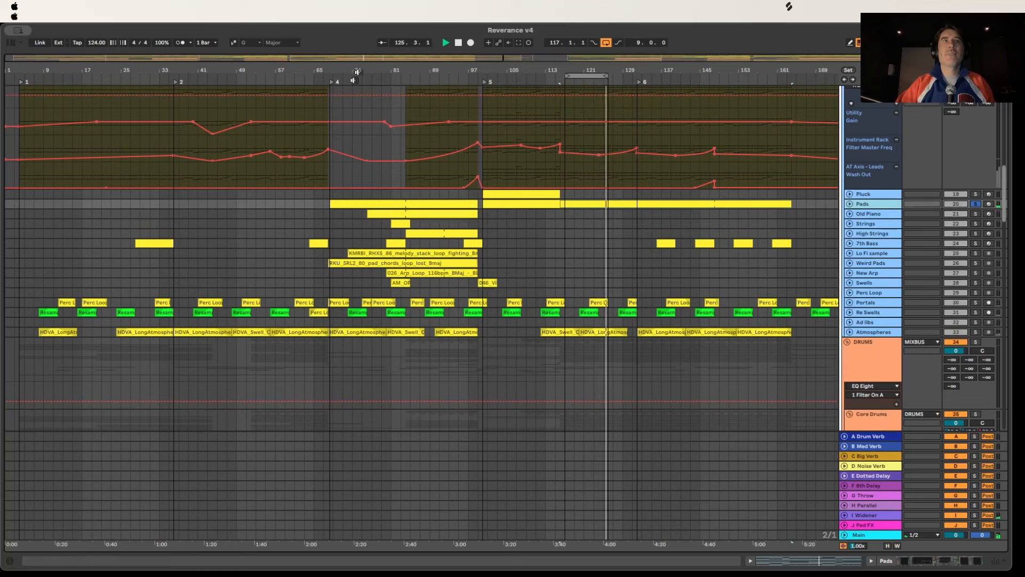
Step: Set the playback loop to the length of the Pads clip in section 4
{"action": "left_click", "coordinate": [878, 214]}
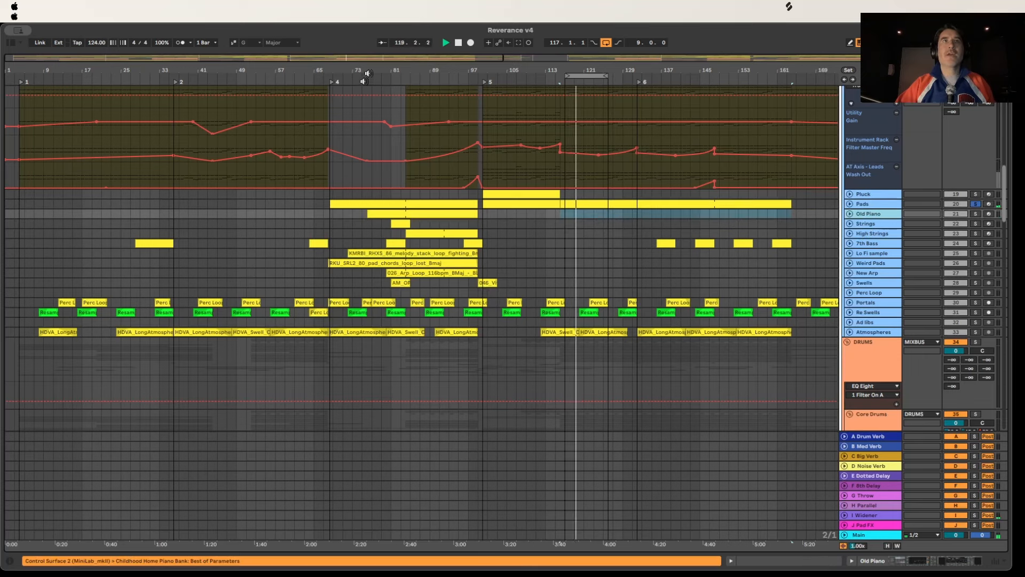
{"action": "left_click", "coordinate": [364, 203]}
{"action": "right_click", "coordinate": [335, 205]}
{"action": "left_click", "coordinate": [363, 326]}
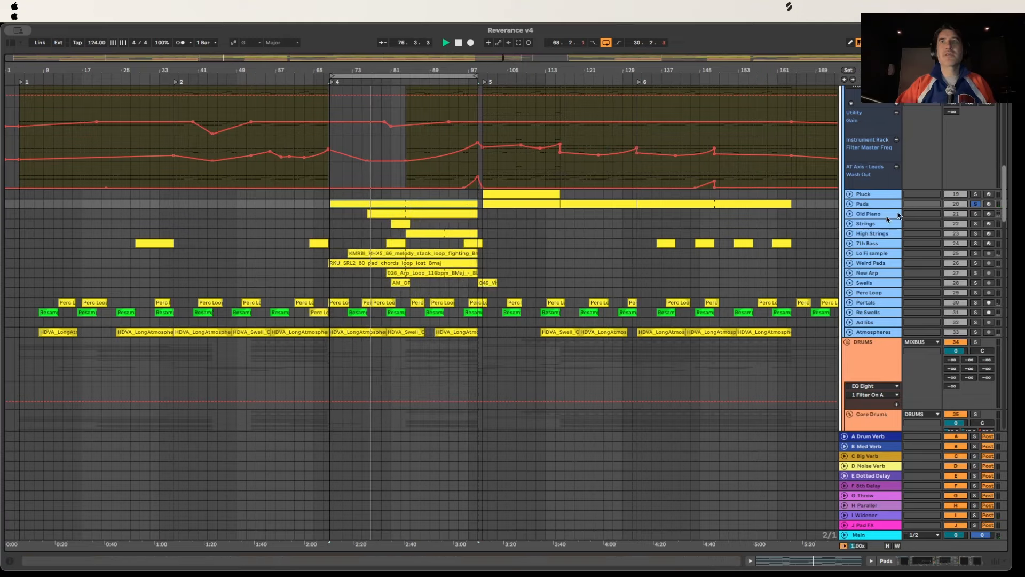
Step: Solo and unfold the Old Piano track and show its Childhood Home Piano device chain
{"action": "left_click", "coordinate": [897, 216]}
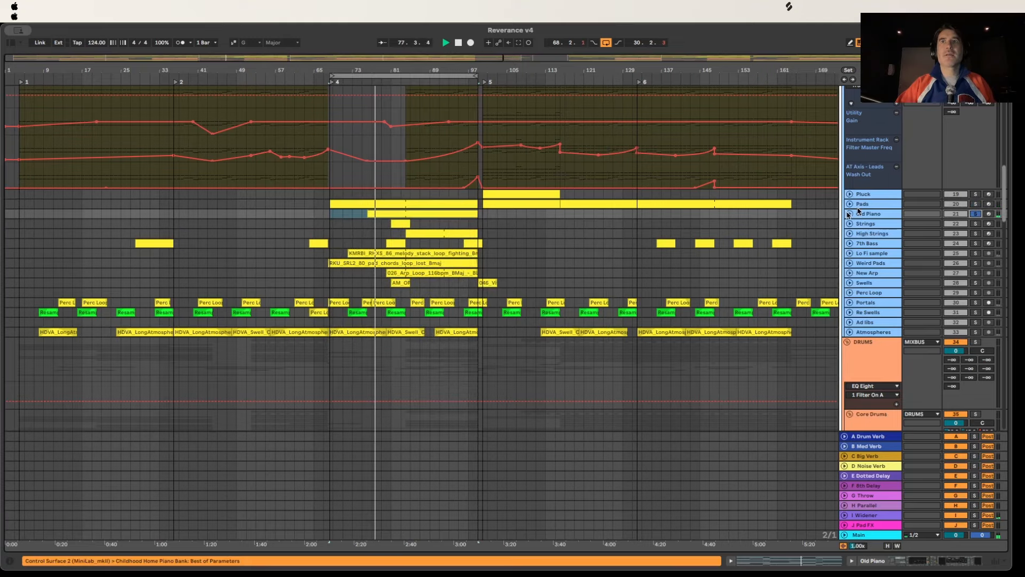
{"action": "left_click", "coordinate": [850, 214]}
{"action": "double_click", "coordinate": [877, 212]}
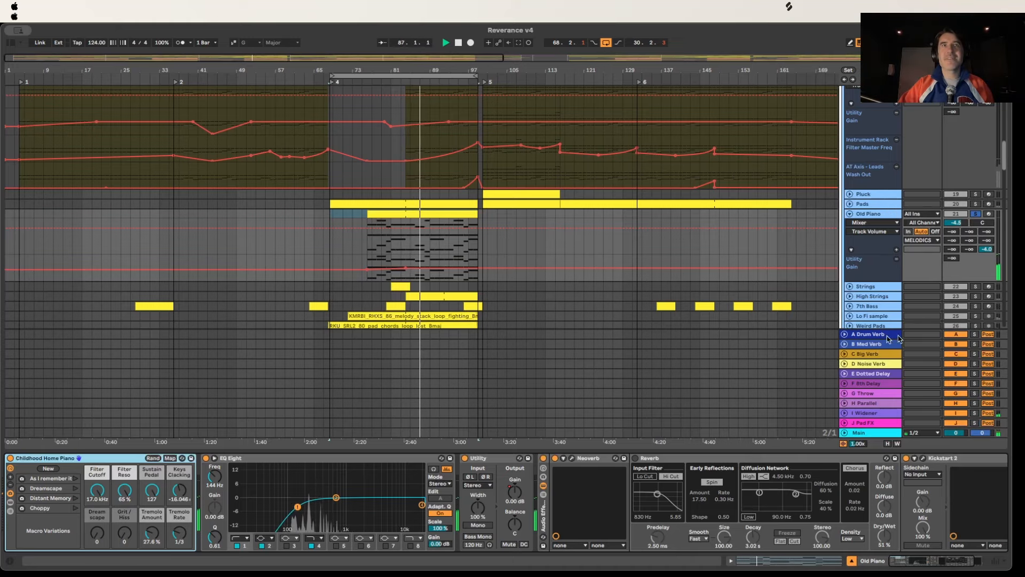
Step: Audition the Strings and High Strings tracks by soloing each in turn
{"action": "scroll", "coordinate": [879, 239], "scroll_direction": "down", "scroll_amount": 3}
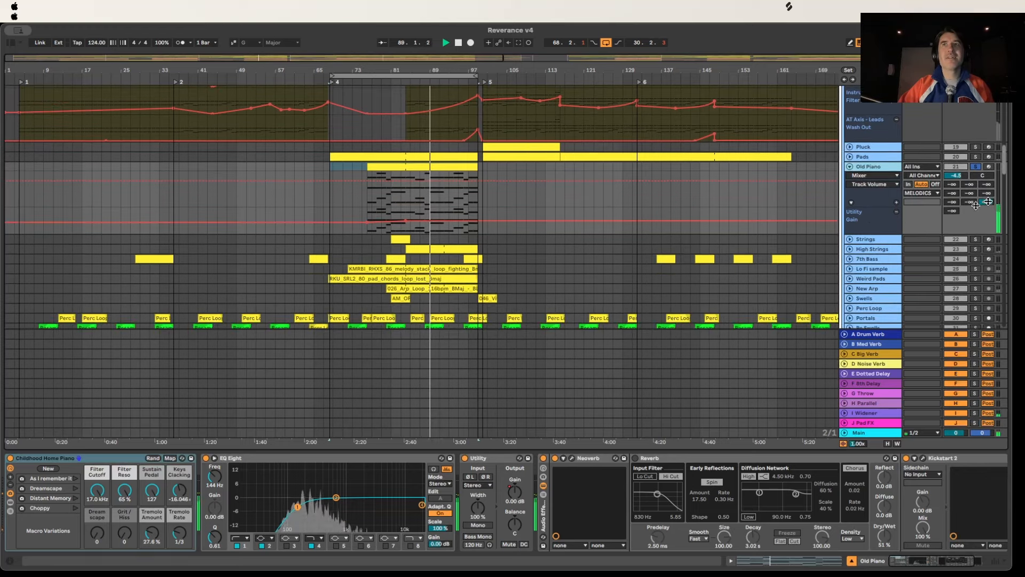
{"action": "left_click", "coordinate": [975, 241]}
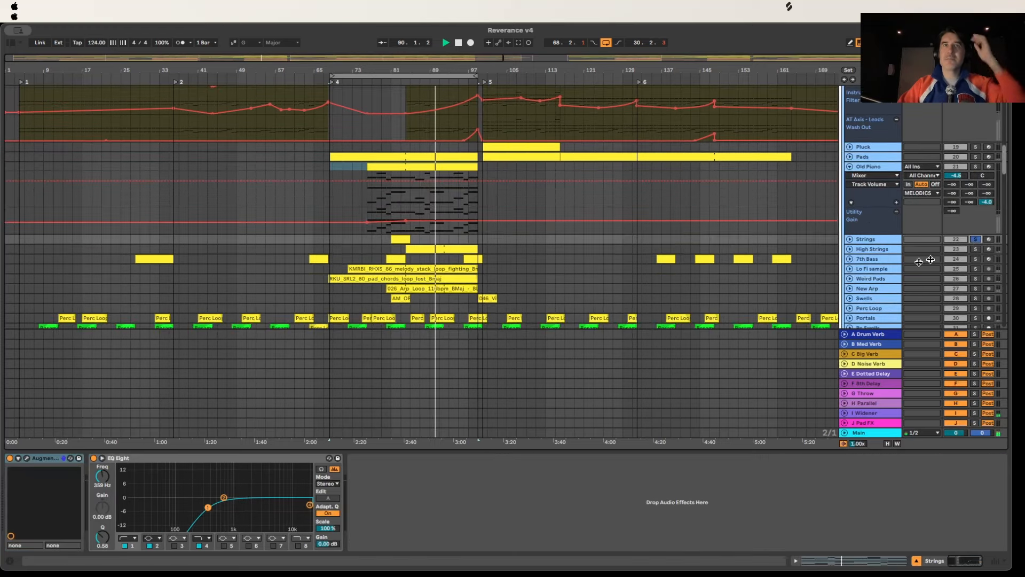
{"action": "left_click", "coordinate": [946, 248]}
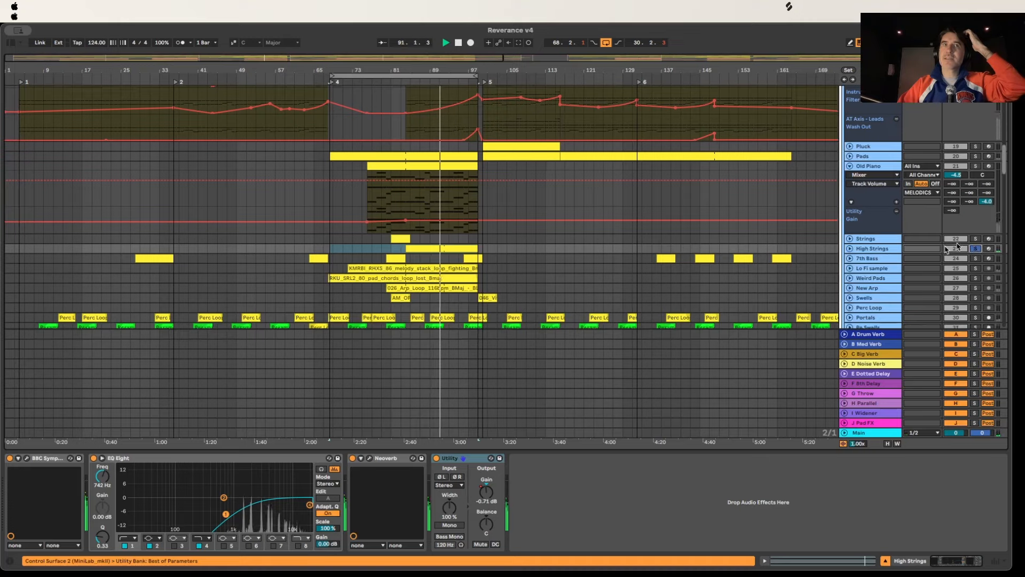
Step: Audition the Lo Fi sample and Weird Pads tracks by soloing each in turn
{"action": "scroll", "coordinate": [946, 249], "scroll_direction": "down", "scroll_amount": 2}
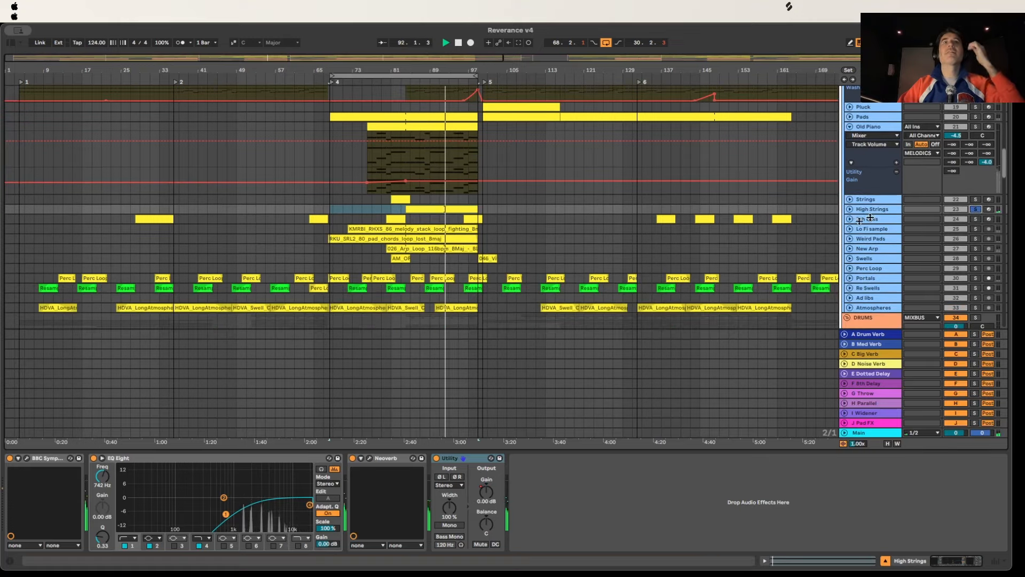
{"action": "left_click", "coordinate": [976, 229]}
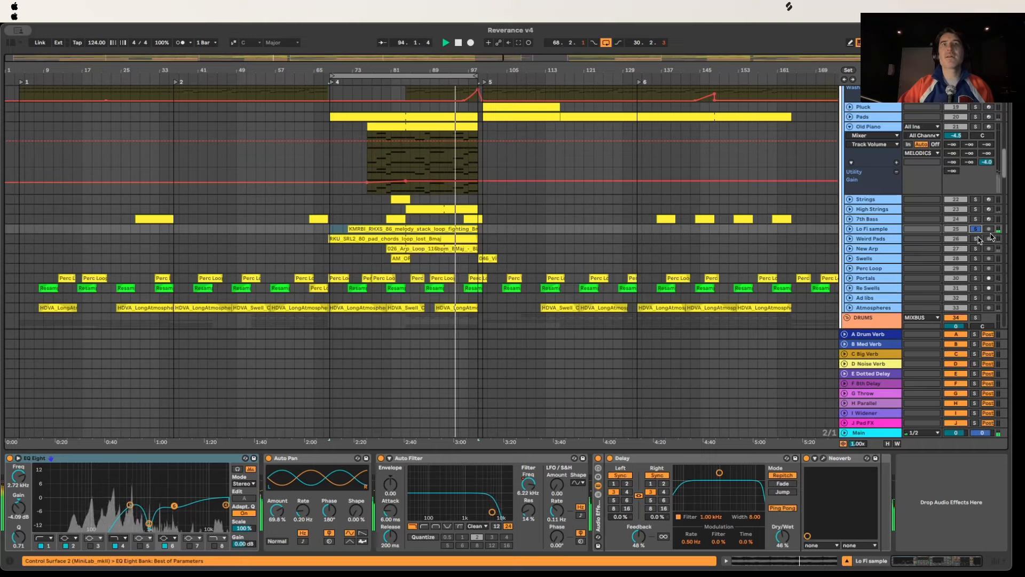
{"action": "left_click", "coordinate": [980, 238]}
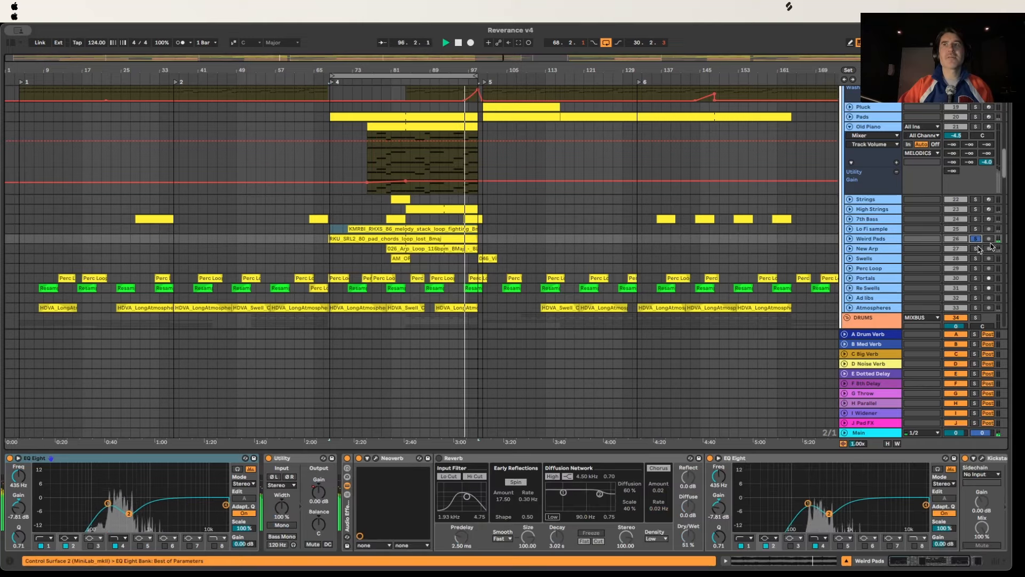
Step: Audition the New Arp and High Strings tracks by soloing each in turn, and replay the second half of section 4 unsoloed
{"action": "left_click", "coordinate": [980, 249]}
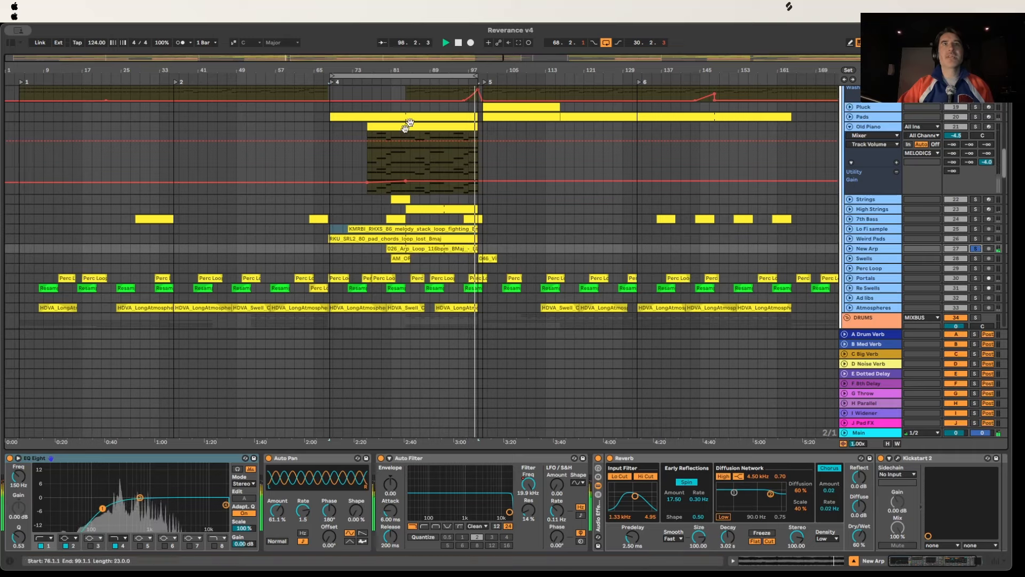
{"action": "left_click", "coordinate": [415, 71]}
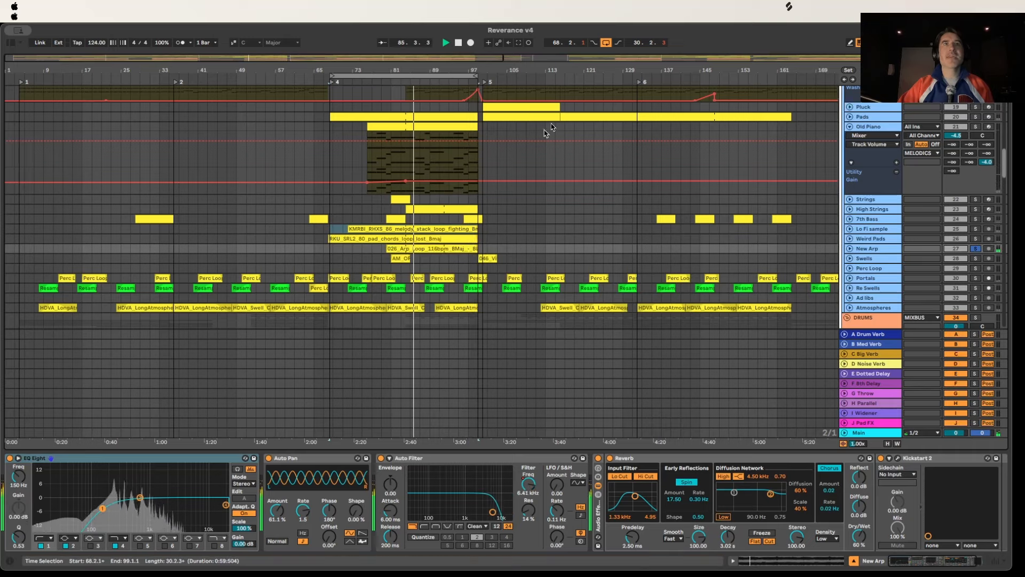
{"action": "left_click", "coordinate": [977, 209]}
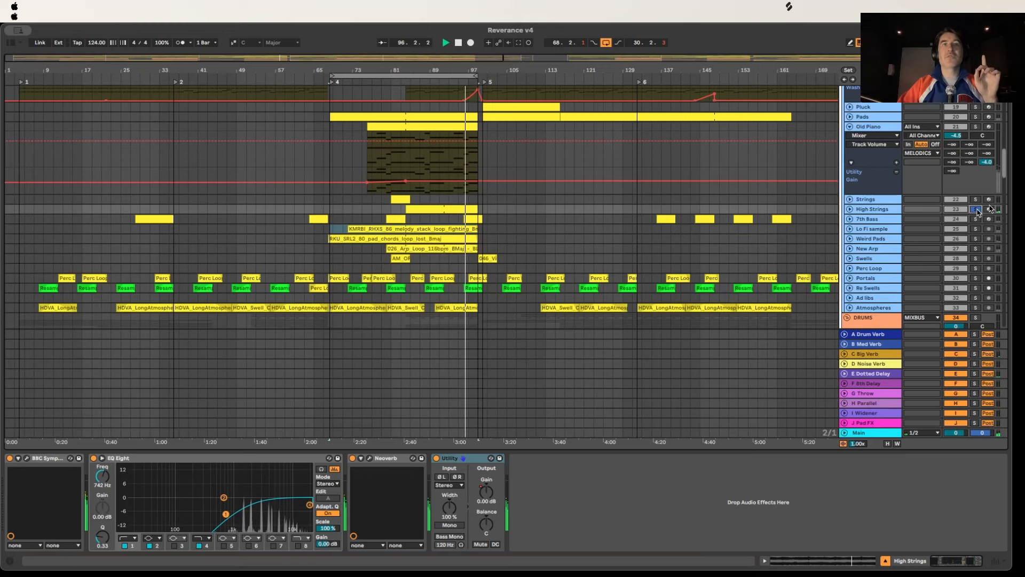
{"action": "left_click", "coordinate": [977, 209]}
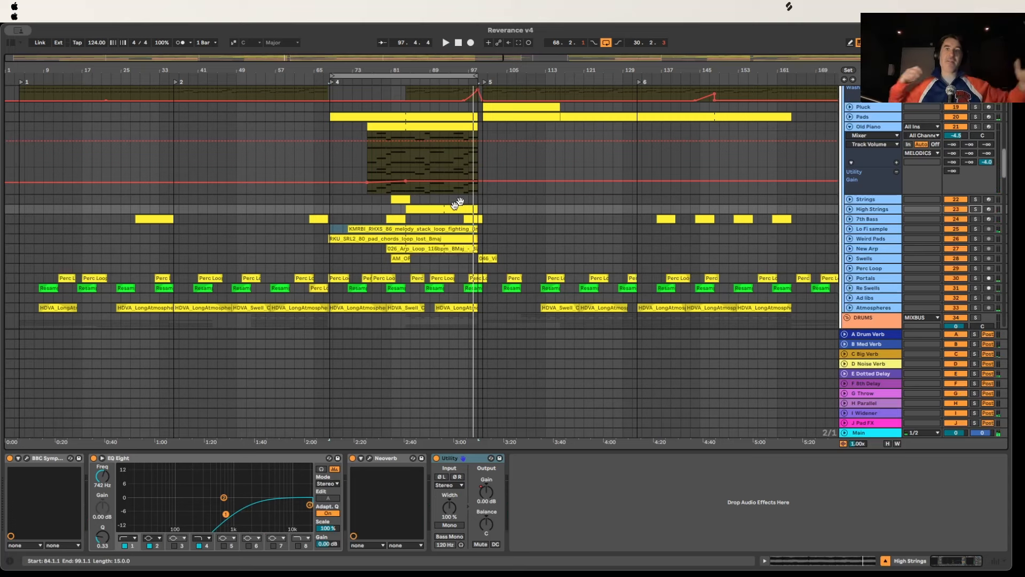
{"action": "left_click", "coordinate": [417, 81]}
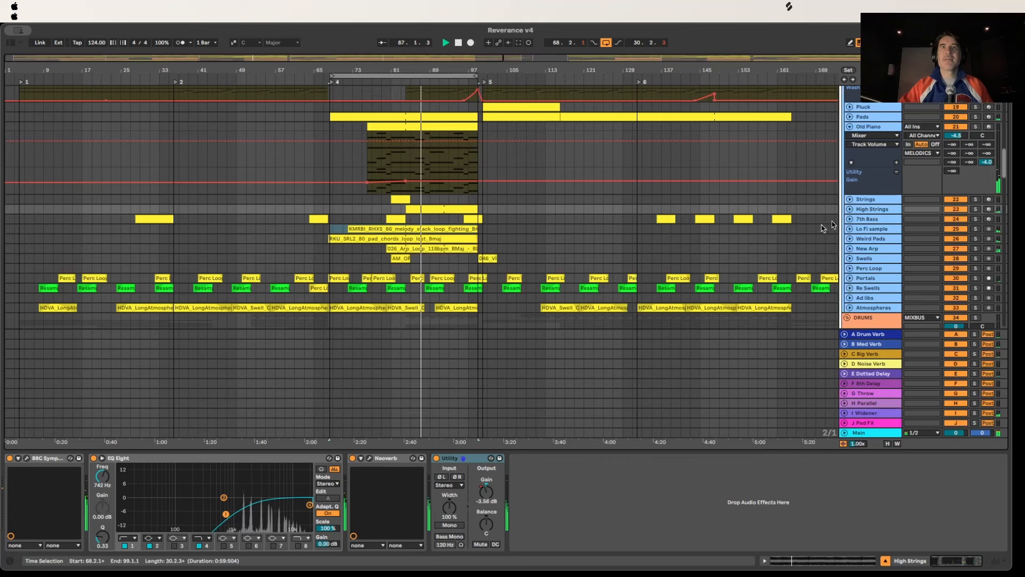
Step: Solo and unfold the Portals track and audition its resampled clips at the start of section 4 and at bar 89
{"action": "scroll", "coordinate": [658, 215], "scroll_direction": "down", "scroll_amount": 2}
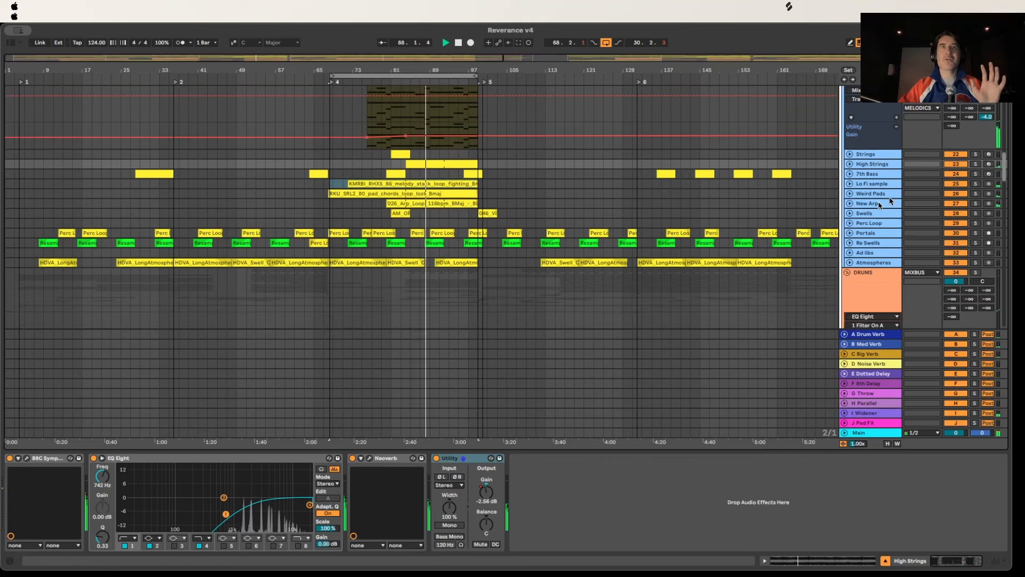
{"action": "left_click", "coordinate": [658, 215]}
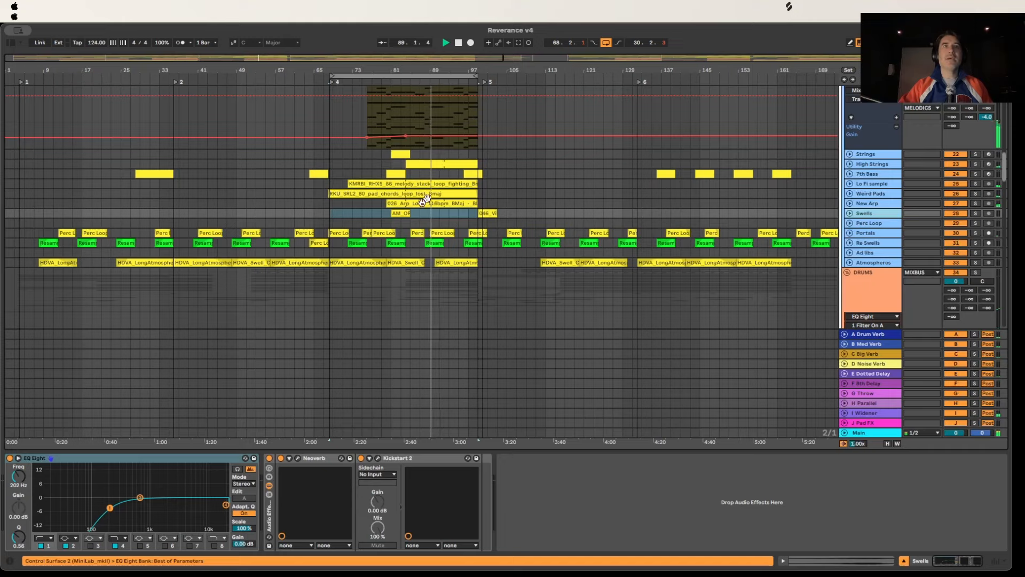
{"action": "left_click", "coordinate": [885, 233]}
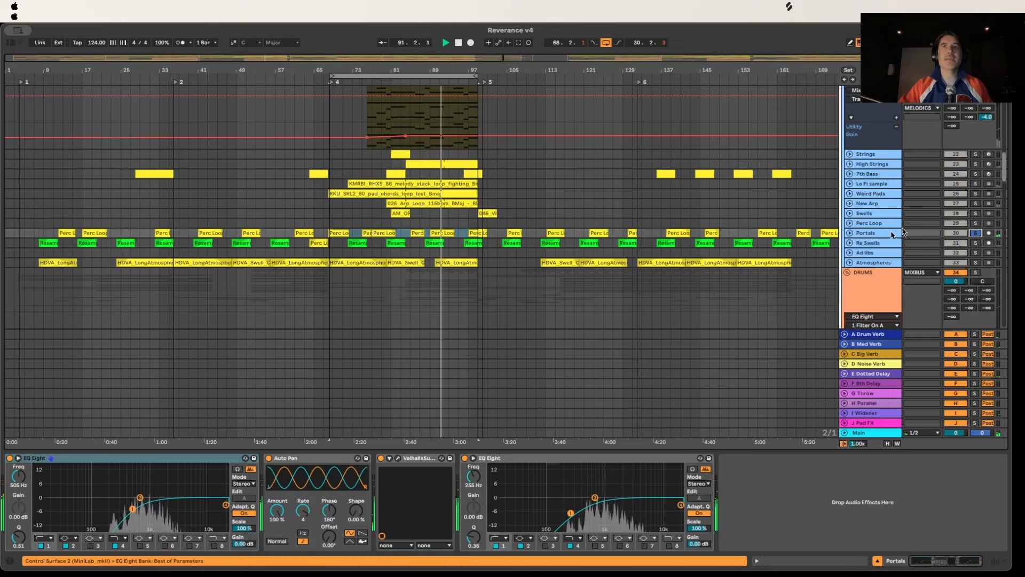
{"action": "left_click", "coordinate": [849, 233]}
{"action": "scroll", "coordinate": [878, 214], "scroll_direction": "down", "scroll_amount": 3}
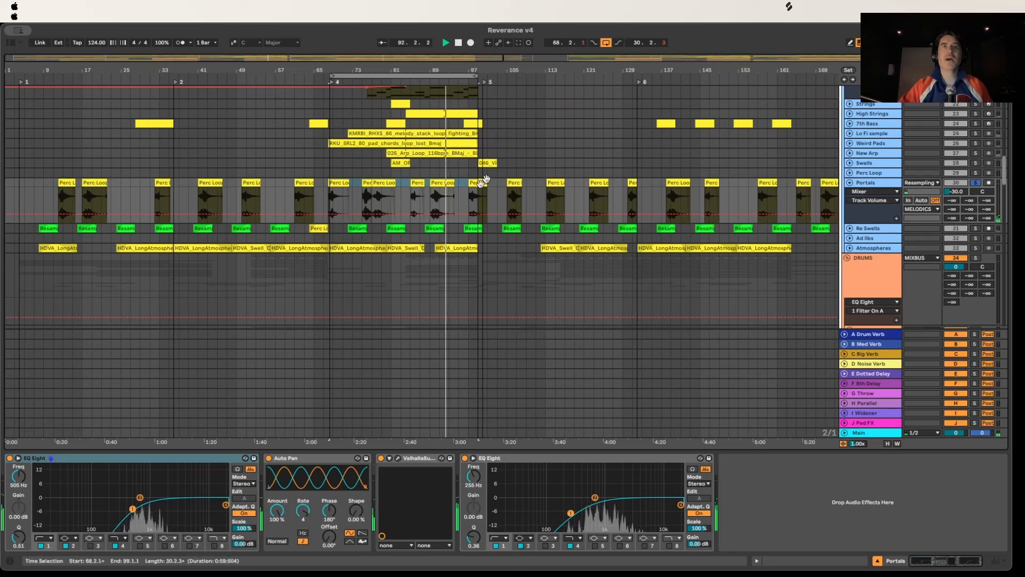
{"action": "left_click", "coordinate": [337, 177]}
{"action": "key", "text": "space"}
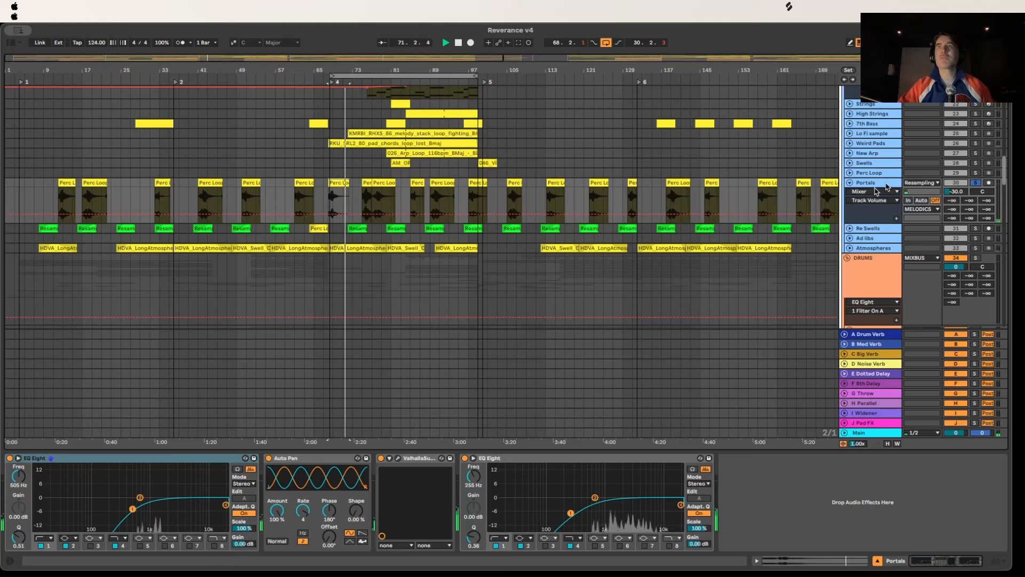
{"action": "left_click", "coordinate": [431, 202]}
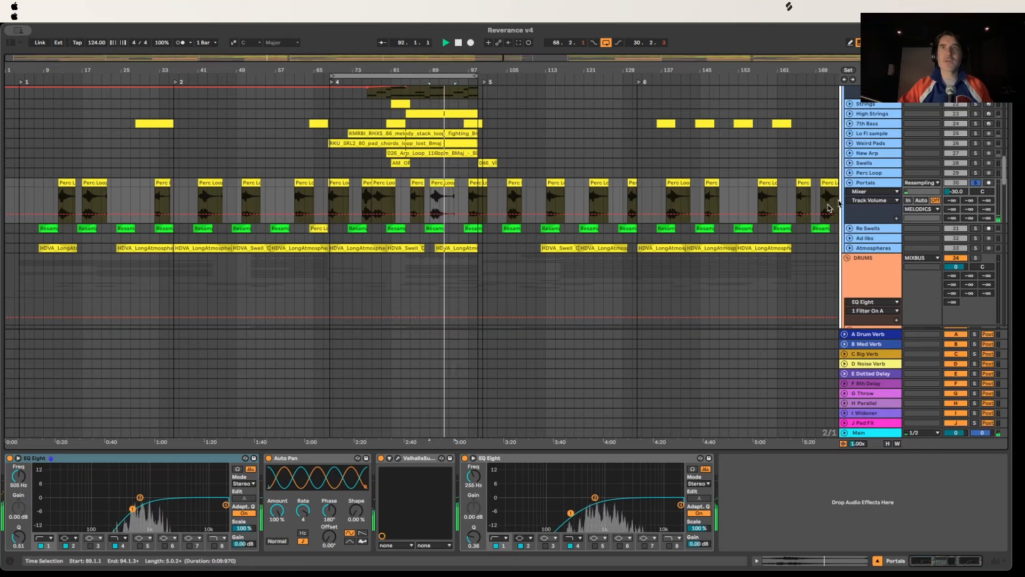
Step: Play the Portals clip at bar 41 and unsolo the track to hear it in the full mix
{"action": "left_click", "coordinate": [870, 229]}
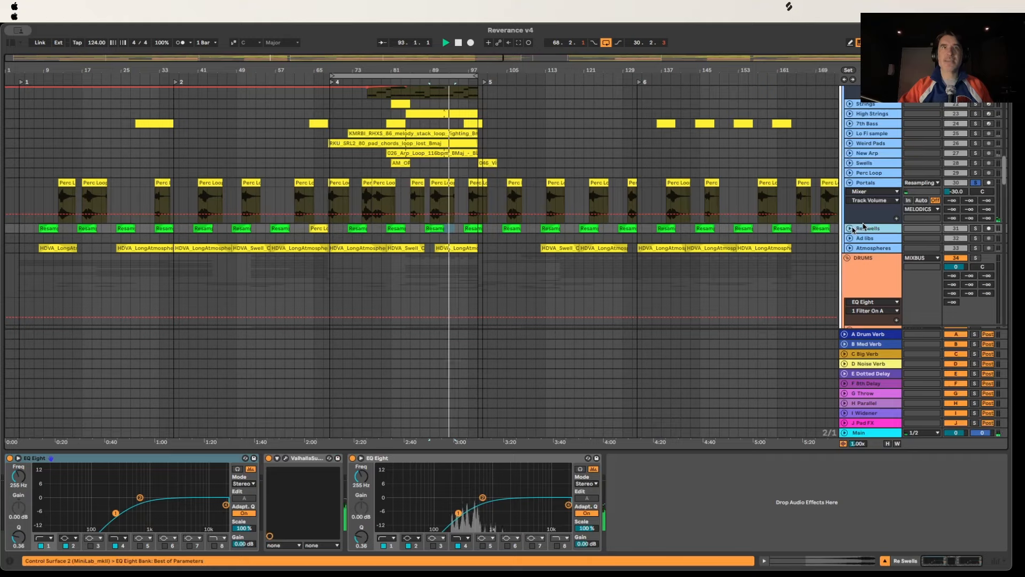
{"action": "left_click", "coordinate": [207, 179]}
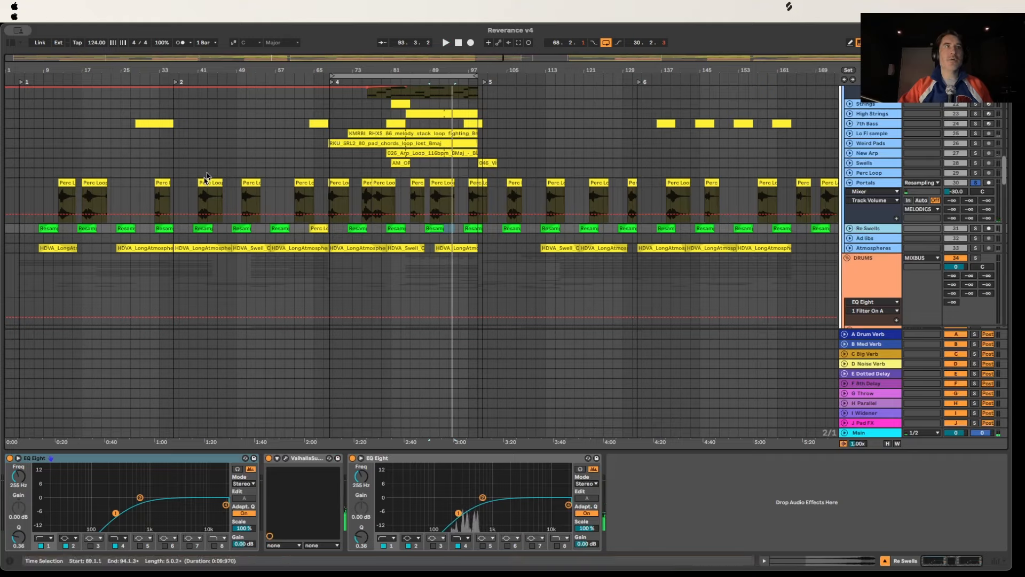
{"action": "key", "text": "space"}
{"action": "key", "text": "space"}
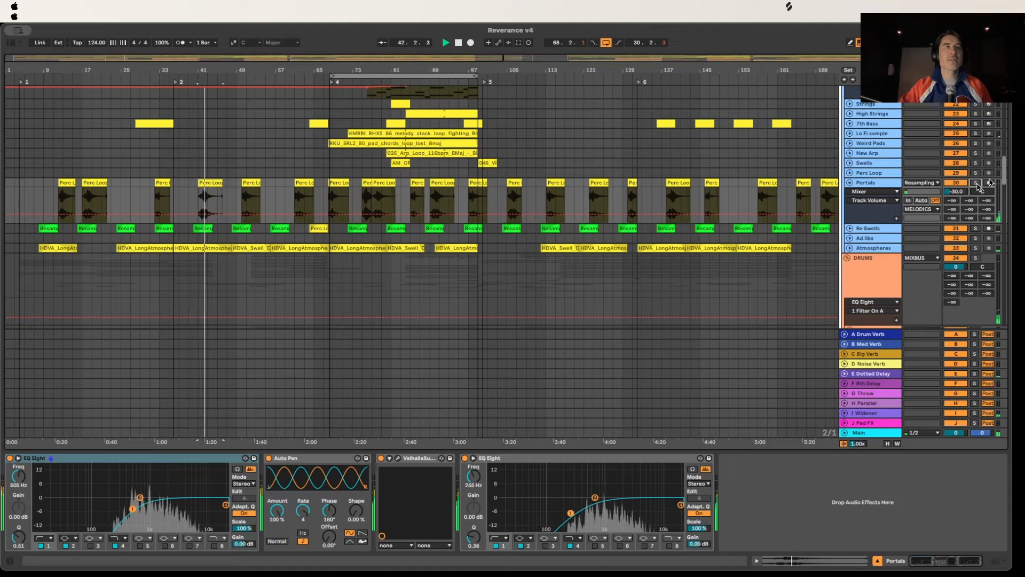
Step: Solo and unfold the Re Swells track and audition its reversed clips at bars 40 and 48
{"action": "scroll", "coordinate": [412, 191], "scroll_direction": "down", "scroll_amount": 1}
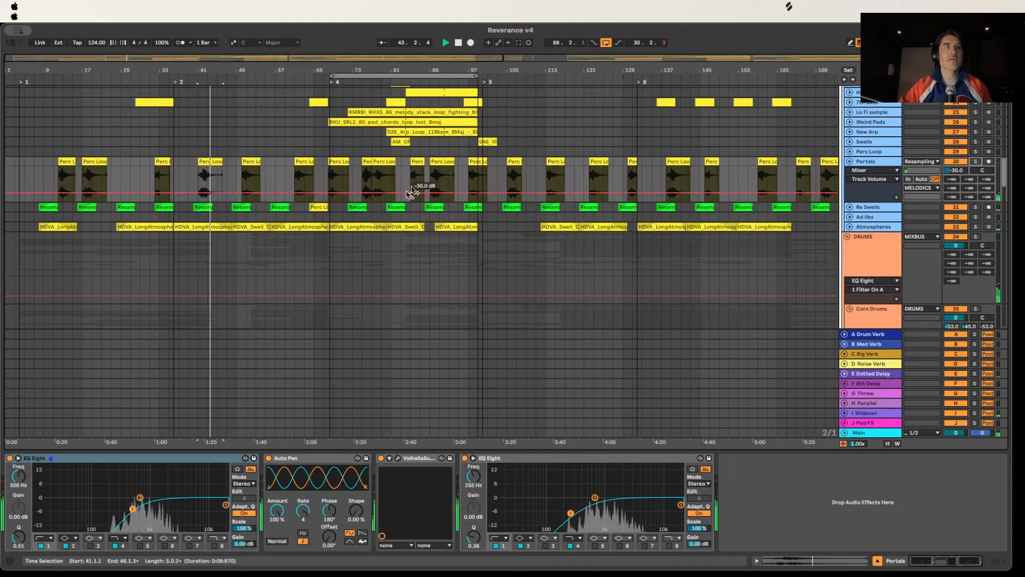
{"action": "left_click", "coordinate": [979, 206]}
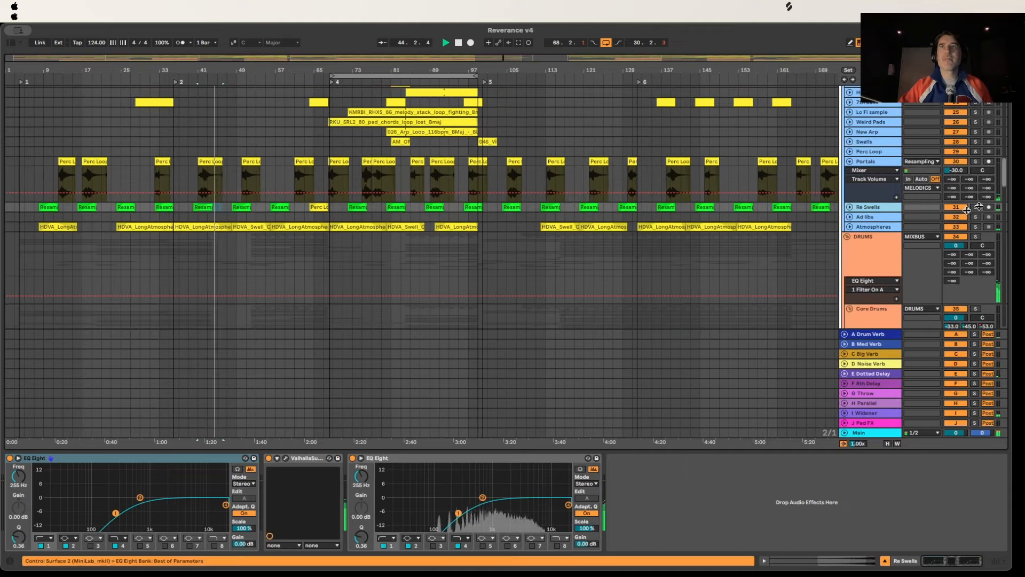
{"action": "left_click", "coordinate": [206, 205]}
{"action": "key", "text": "space"}
{"action": "key", "text": "space"}
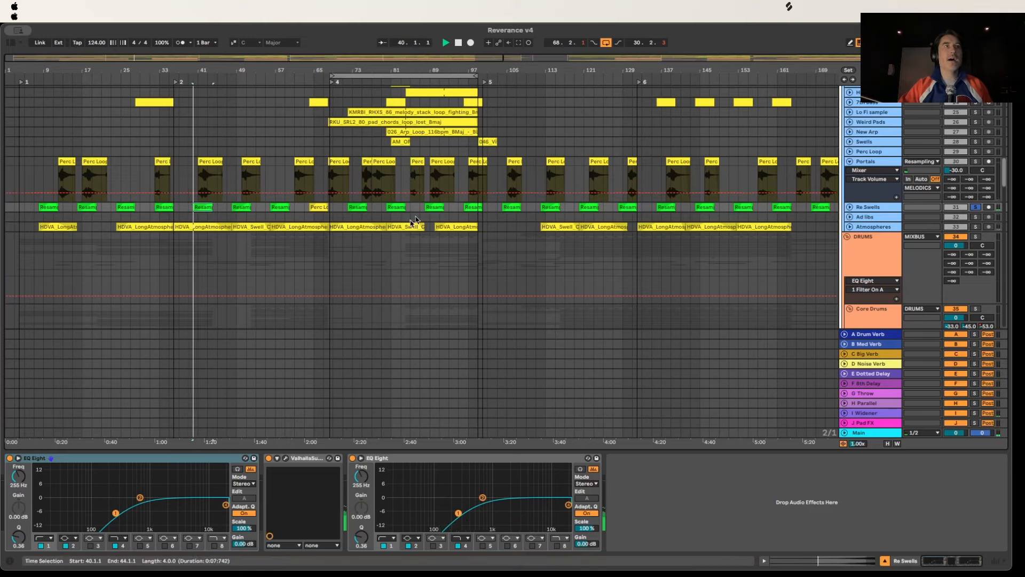
{"action": "left_click", "coordinate": [852, 207]}
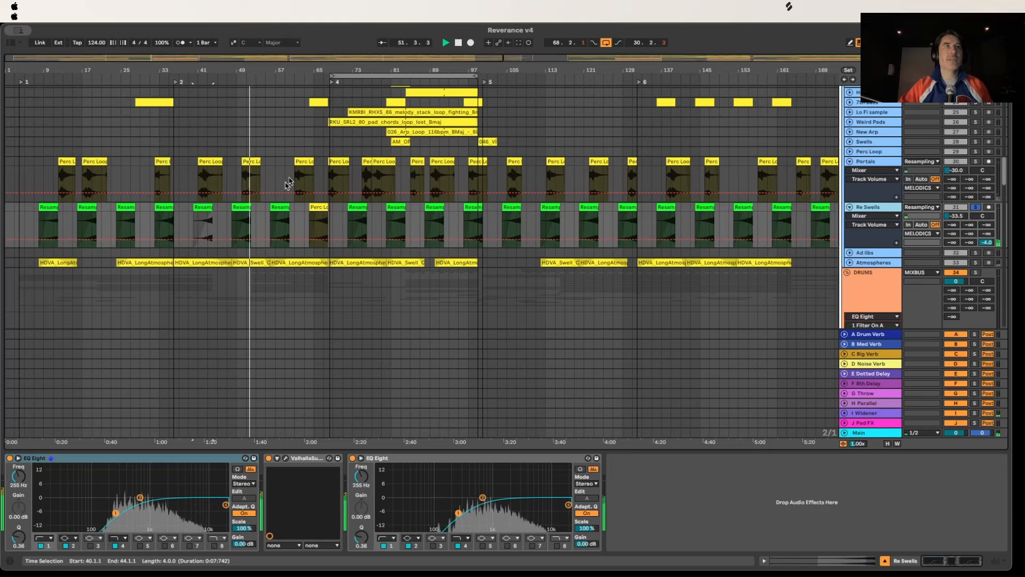
{"action": "left_click", "coordinate": [245, 208]}
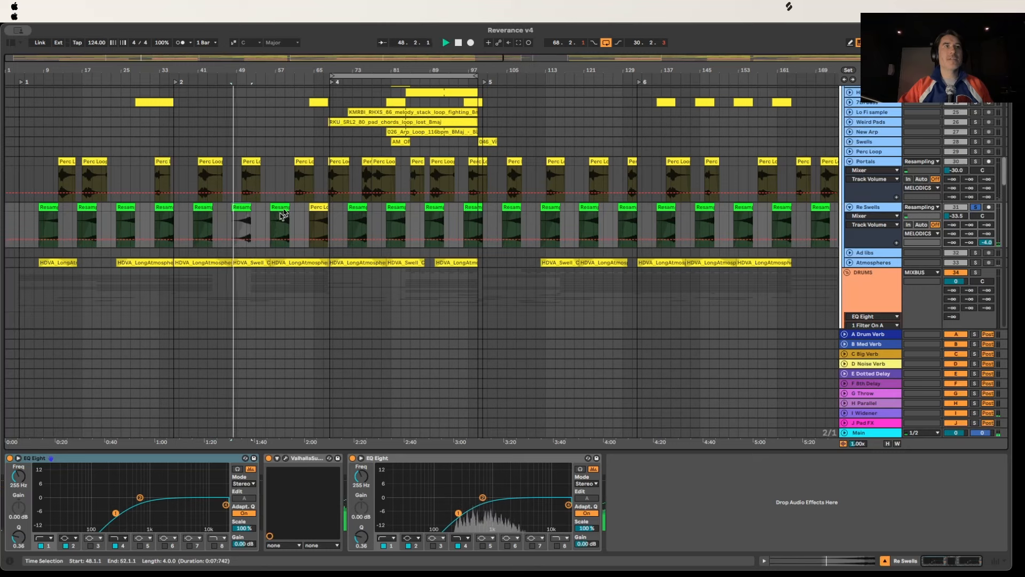
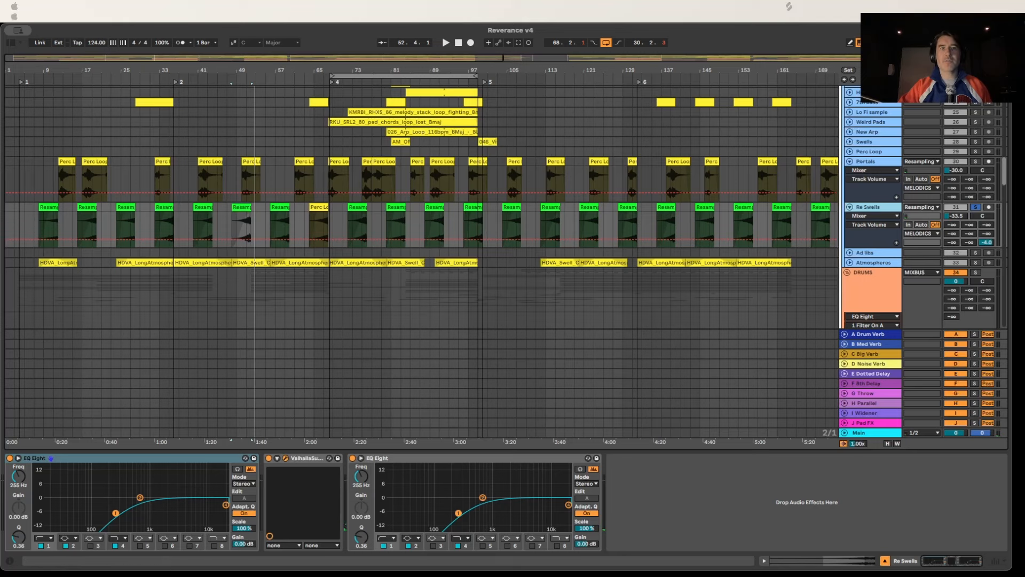
Step: Inspect the ValhallaSupermassive settings on Re Swells, and replay the swell at bar 48 in the full mix
{"action": "left_click_drag", "start_coordinate": [486, 311], "coordinate": [511, 138]}
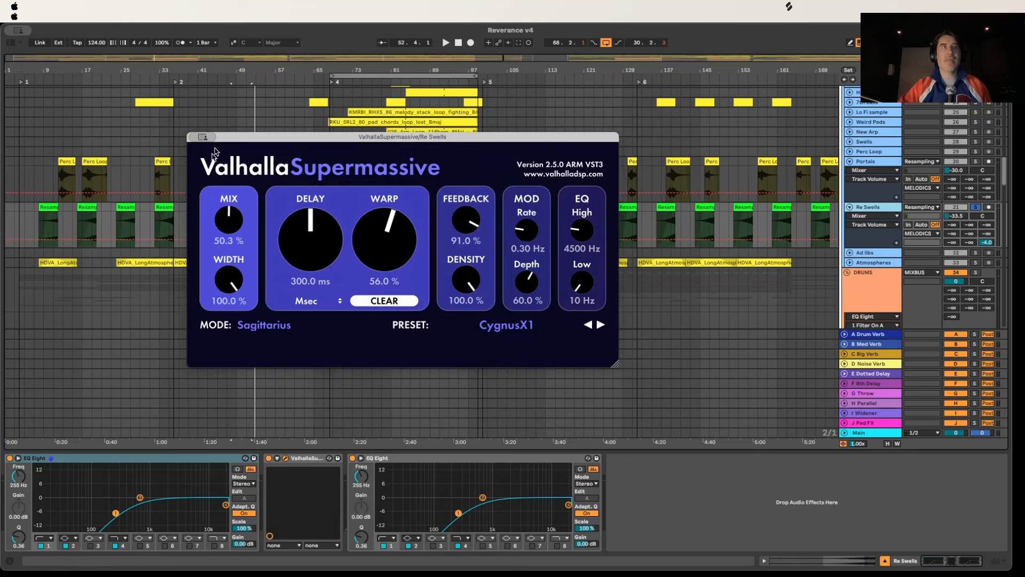
{"action": "left_click", "coordinate": [194, 138]}
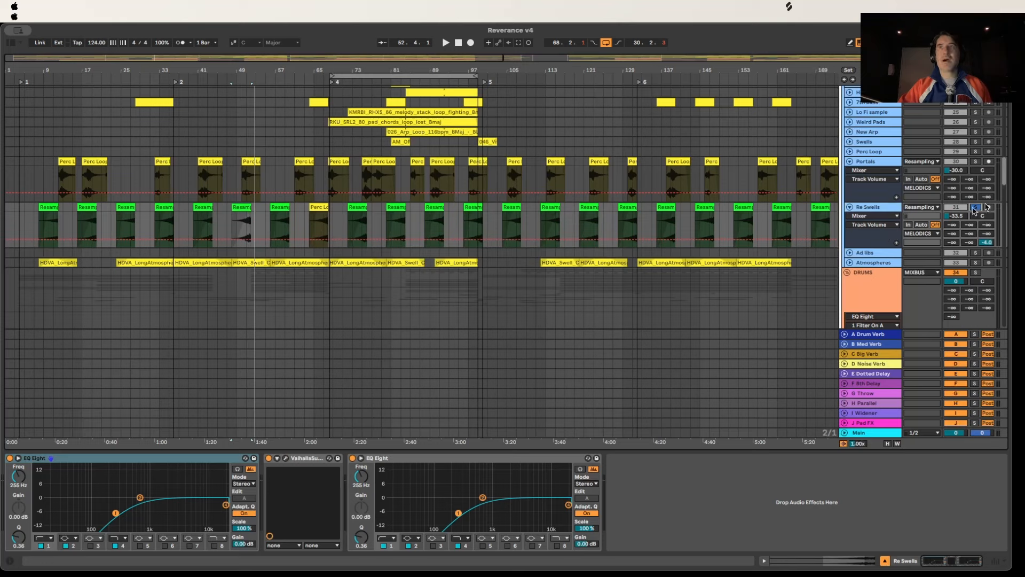
{"action": "key", "text": "space"}
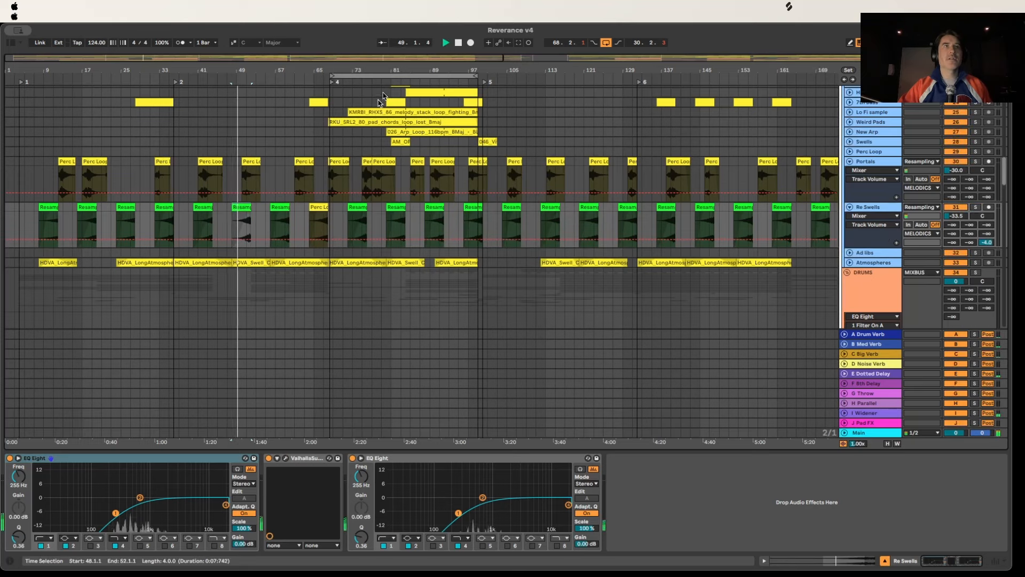
{"action": "left_click", "coordinate": [380, 76]}
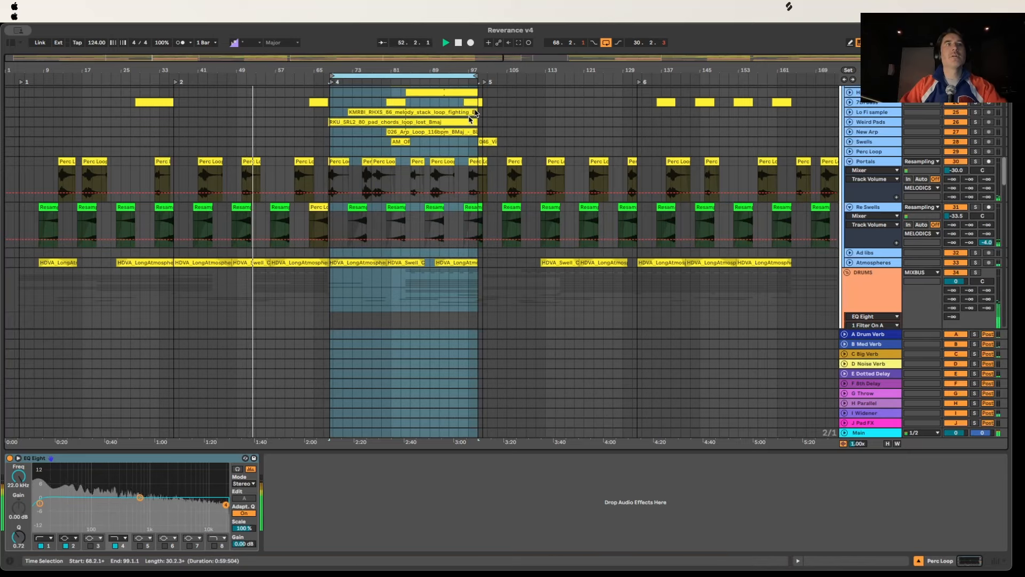
{"action": "left_click", "coordinate": [458, 42]}
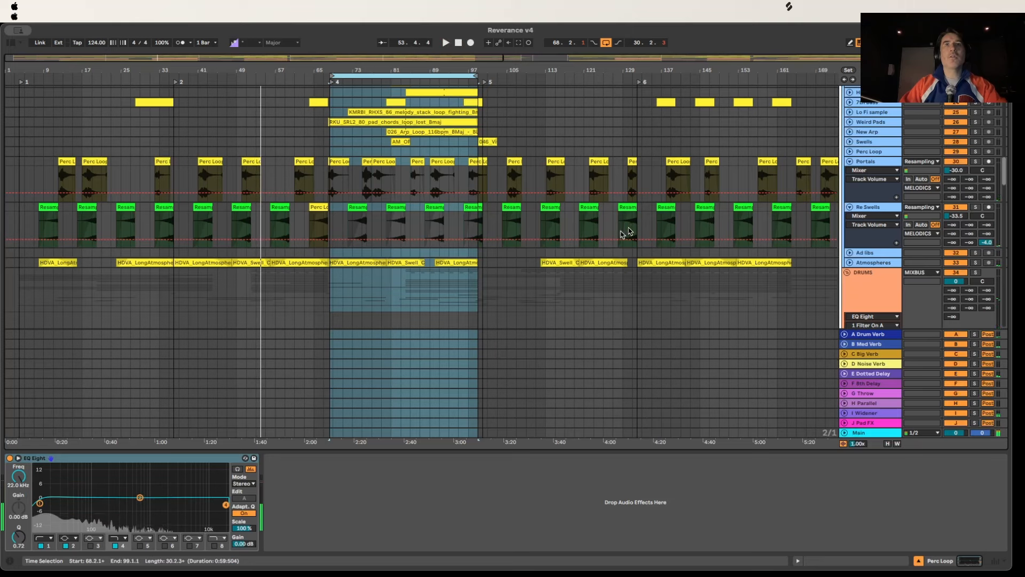
Step: Unfold the Atmospheres track, audition its section 2 opening clip and bar 48 swell soloed, and play on in the full mix
{"action": "left_click", "coordinate": [850, 263]}
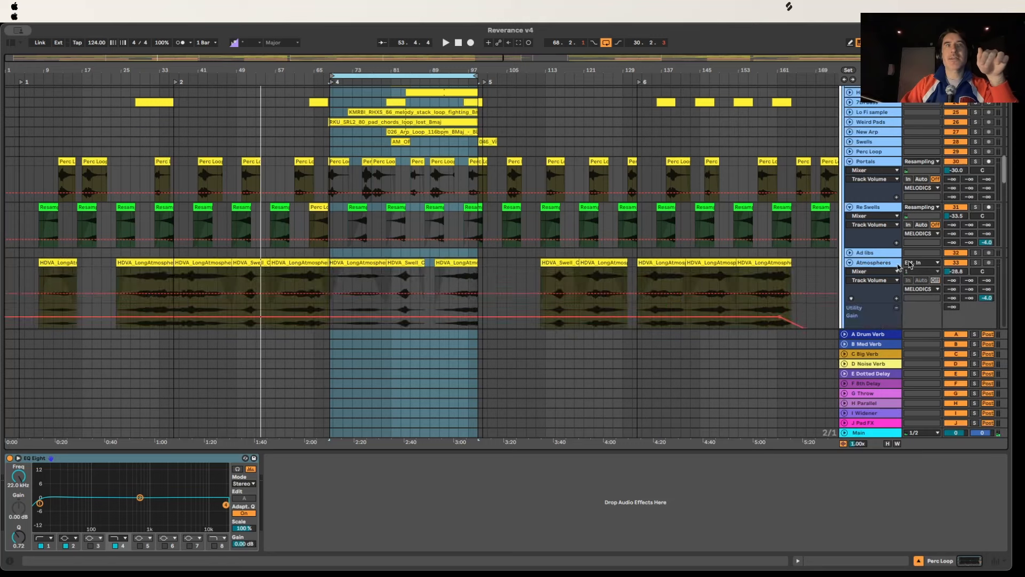
{"action": "scroll", "coordinate": [908, 257], "scroll_direction": "down", "scroll_amount": 2}
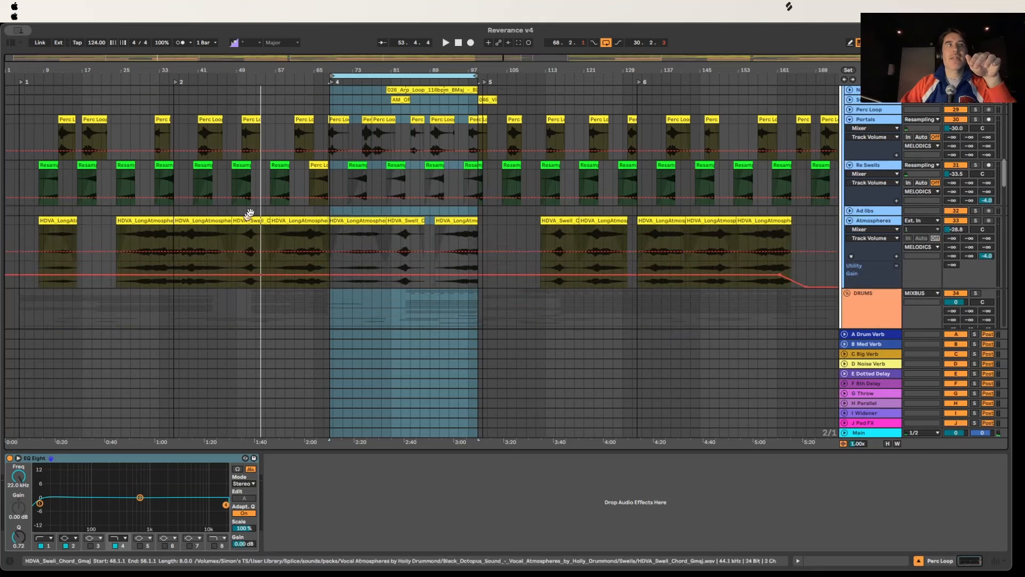
{"action": "left_click", "coordinate": [185, 221]}
{"action": "key", "text": "space"}
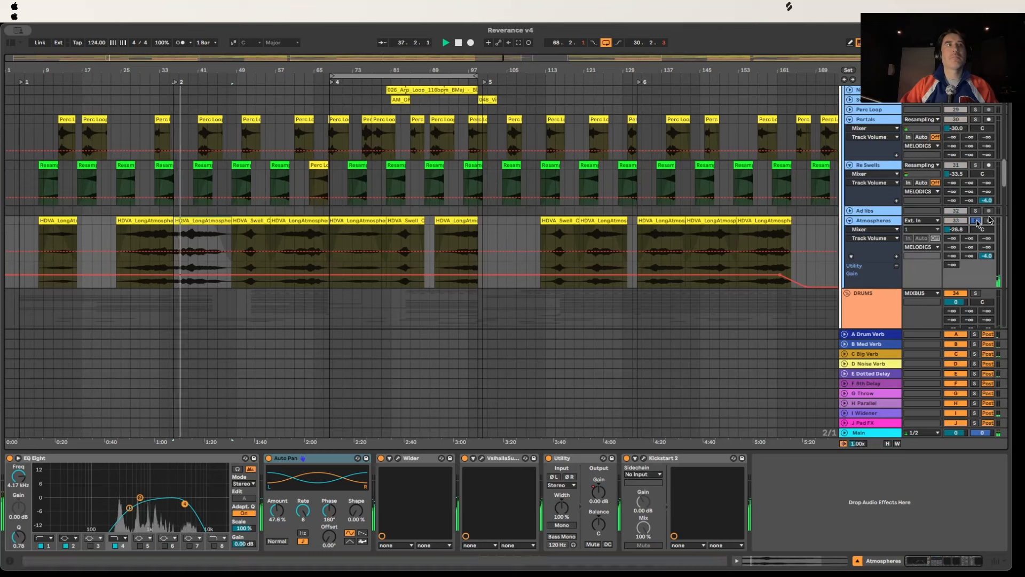
{"action": "left_click", "coordinate": [251, 221]}
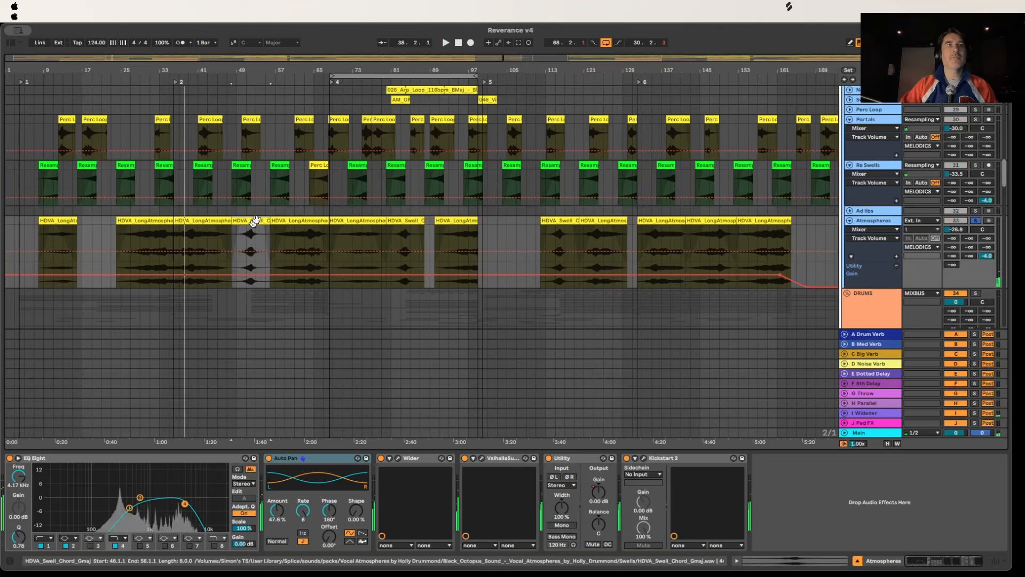
{"action": "key", "text": "space"}
{"action": "key", "text": "space"}
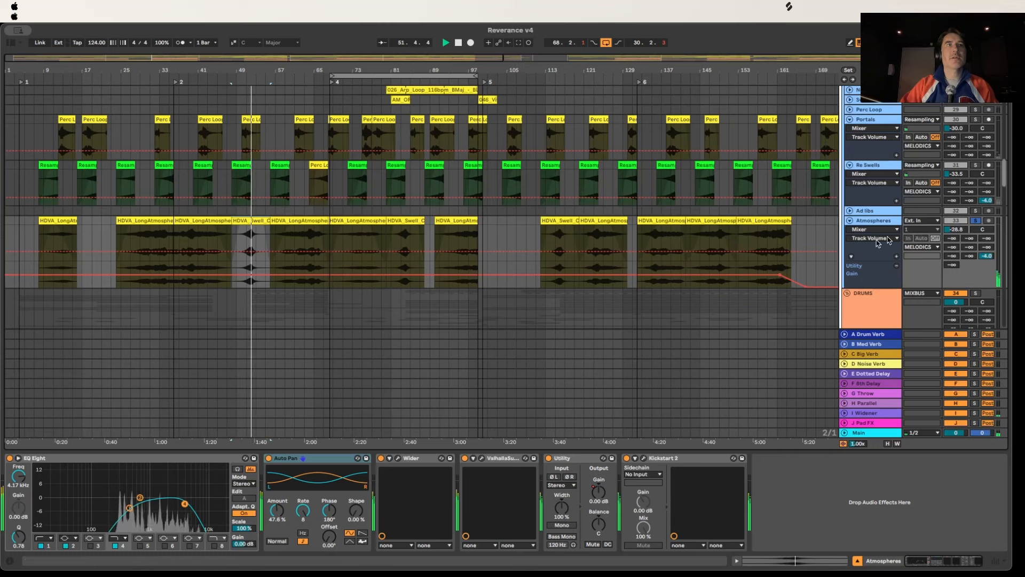
{"action": "left_click", "coordinate": [976, 221]}
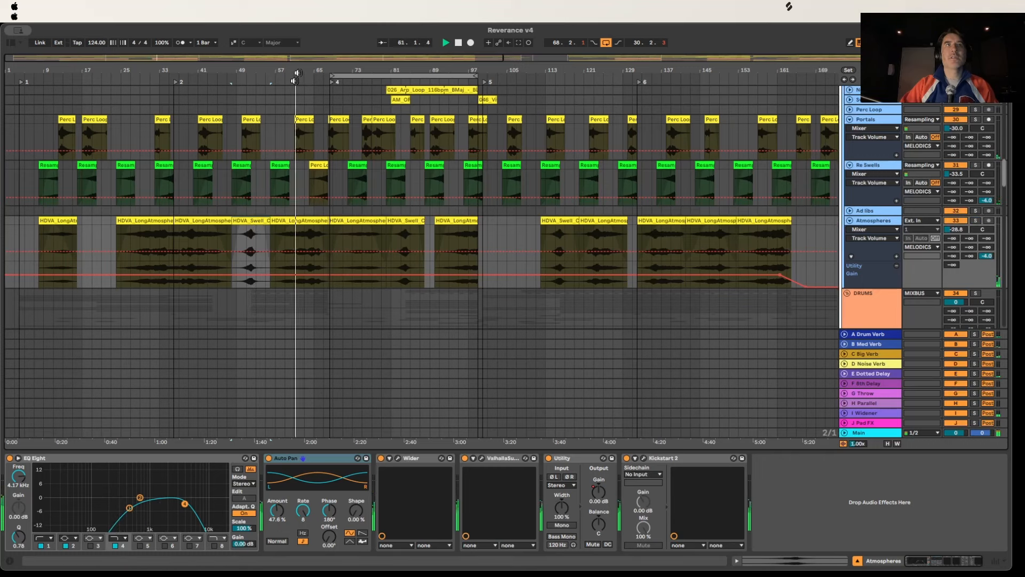
{"action": "left_click", "coordinate": [297, 83]}
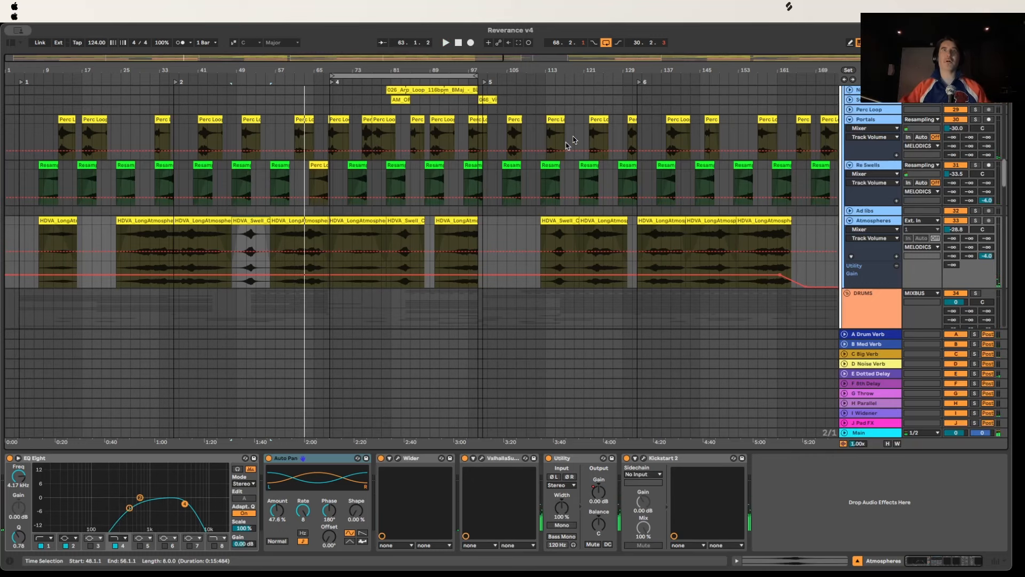
Step: Show the MELODICS group's device chain and the EffectRack chain inside its Audio Effect Rack
{"action": "scroll", "coordinate": [913, 211], "scroll_direction": "up", "scroll_amount": 15}
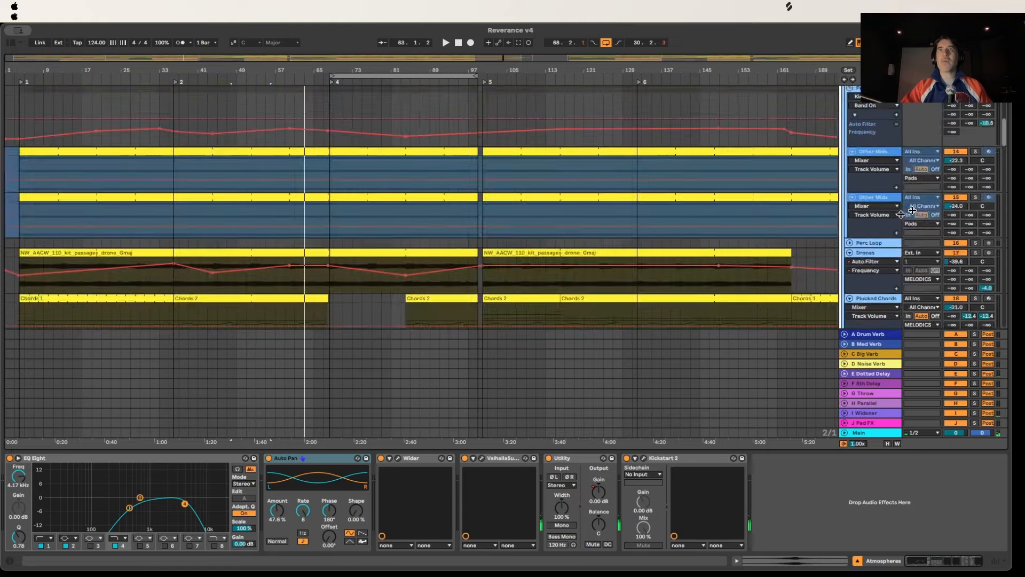
{"action": "left_click", "coordinate": [860, 213]}
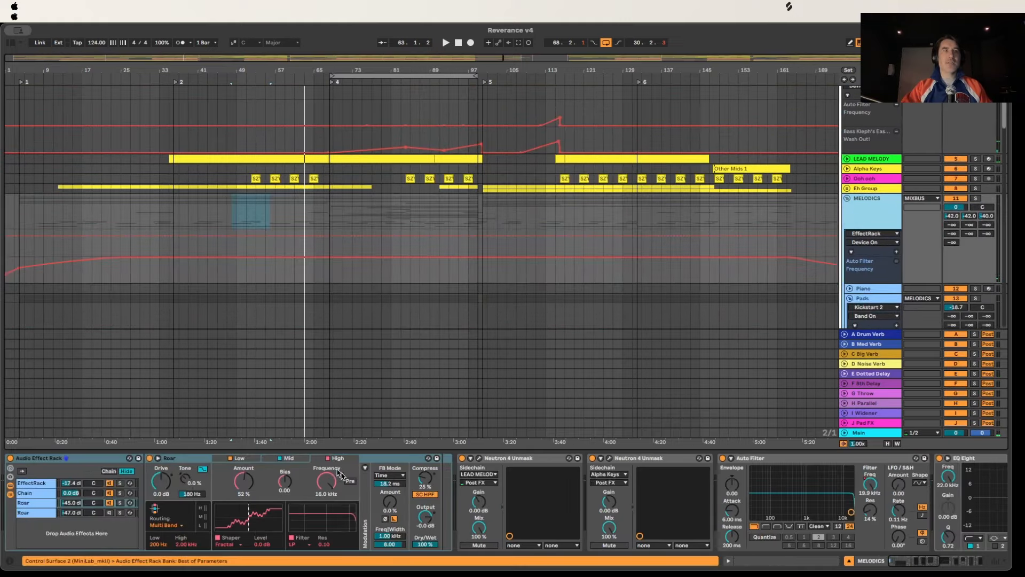
{"action": "left_click", "coordinate": [38, 504]}
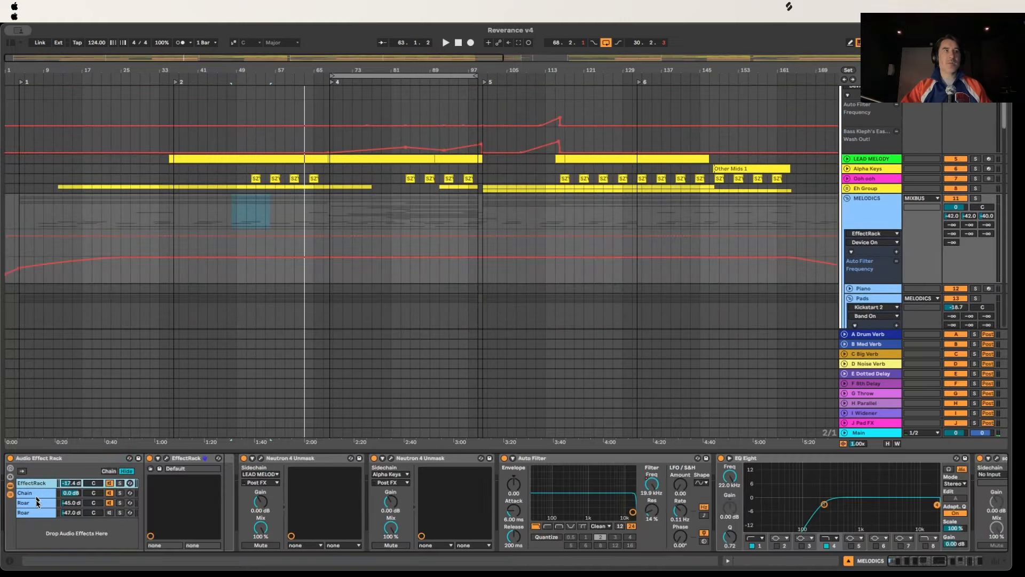
Step: Go through the Roar, Chain and EffectRack chains inside the MELODICS group's Audio Effect Rack
{"action": "left_click", "coordinate": [38, 512]}
{"action": "left_click", "coordinate": [38, 503]}
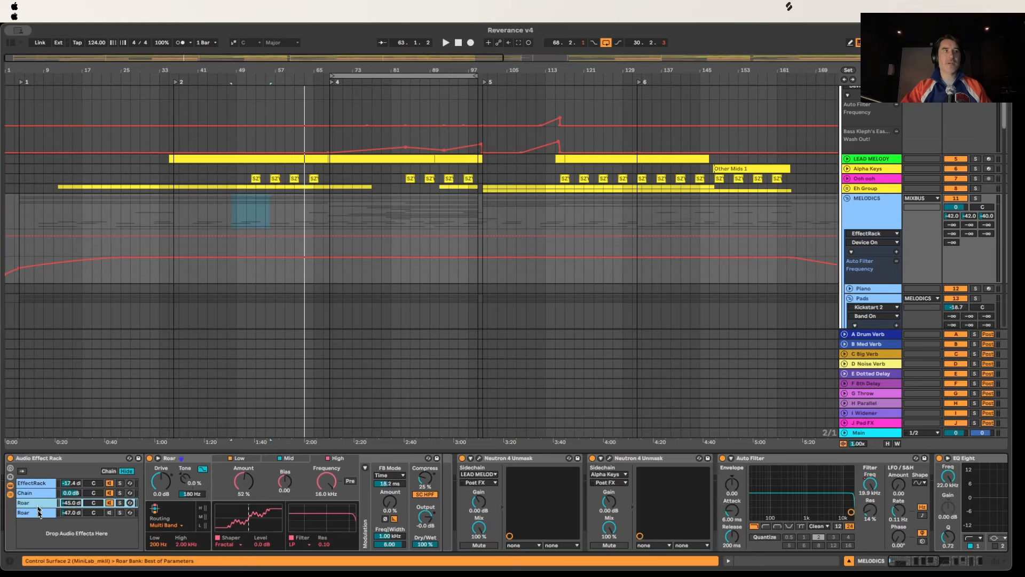
{"action": "left_click", "coordinate": [37, 495]}
{"action": "left_click", "coordinate": [42, 484]}
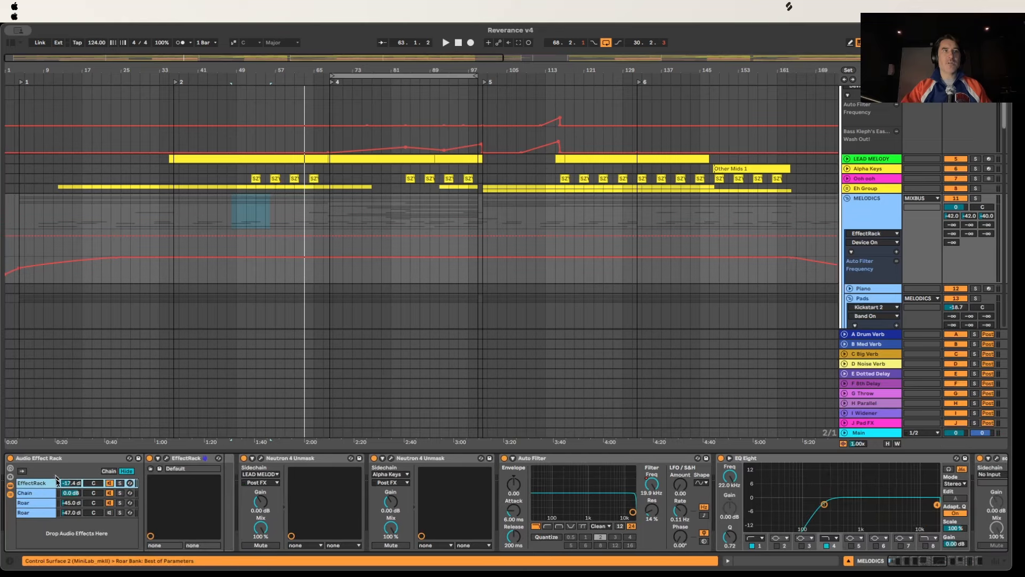
Step: Open the MELODICS Neutron 4 Unmask sidechained to LEAD MELODY and examine its settings during playback from about bar 60
{"action": "scroll", "coordinate": [230, 474], "scroll_direction": "right", "scroll_amount": 5}
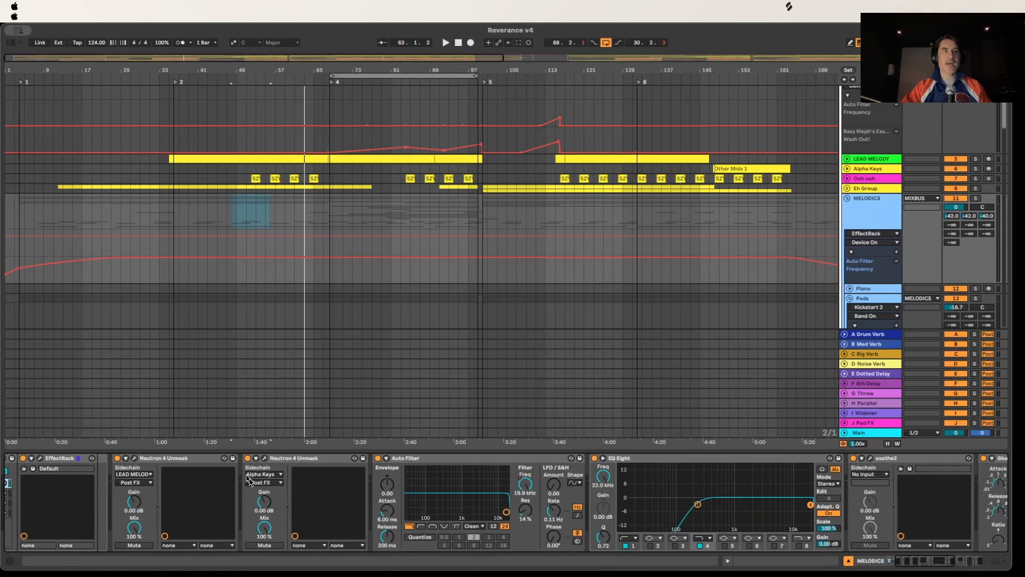
{"action": "left_click", "coordinate": [160, 460]}
{"action": "left_click", "coordinate": [291, 458]}
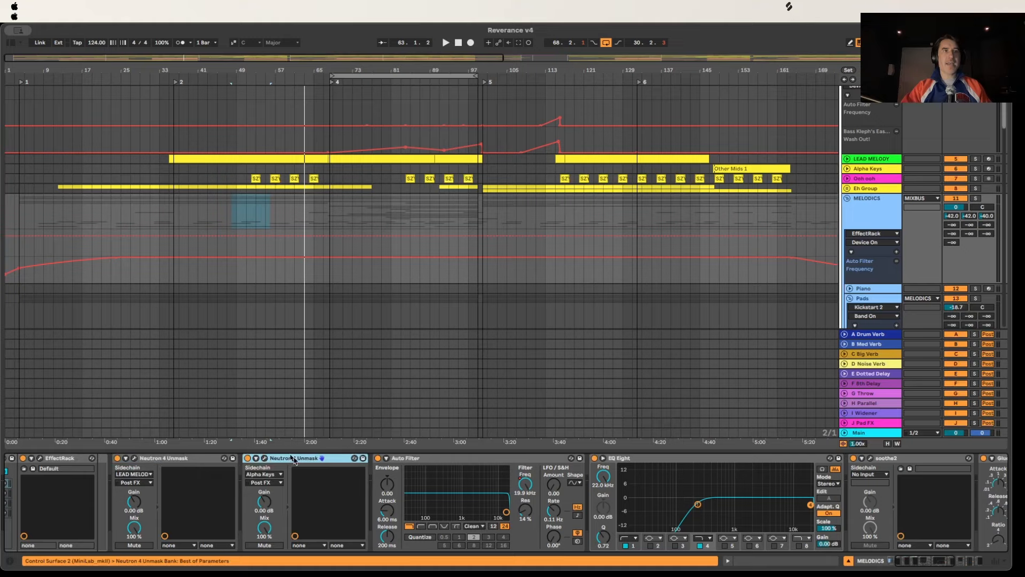
{"action": "left_click", "coordinate": [161, 459]}
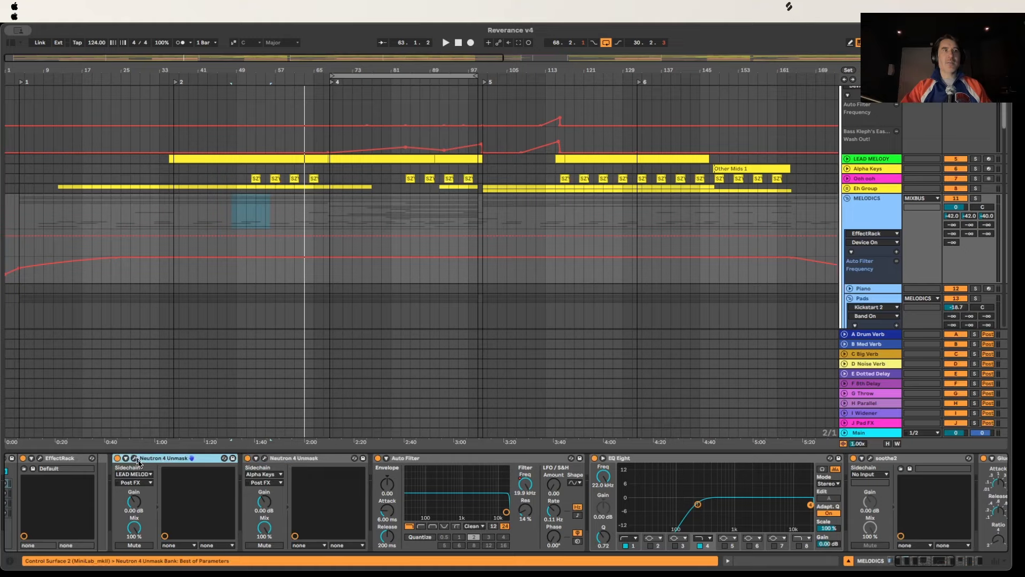
{"action": "left_click_drag", "start_coordinate": [537, 396], "coordinate": [524, 144]}
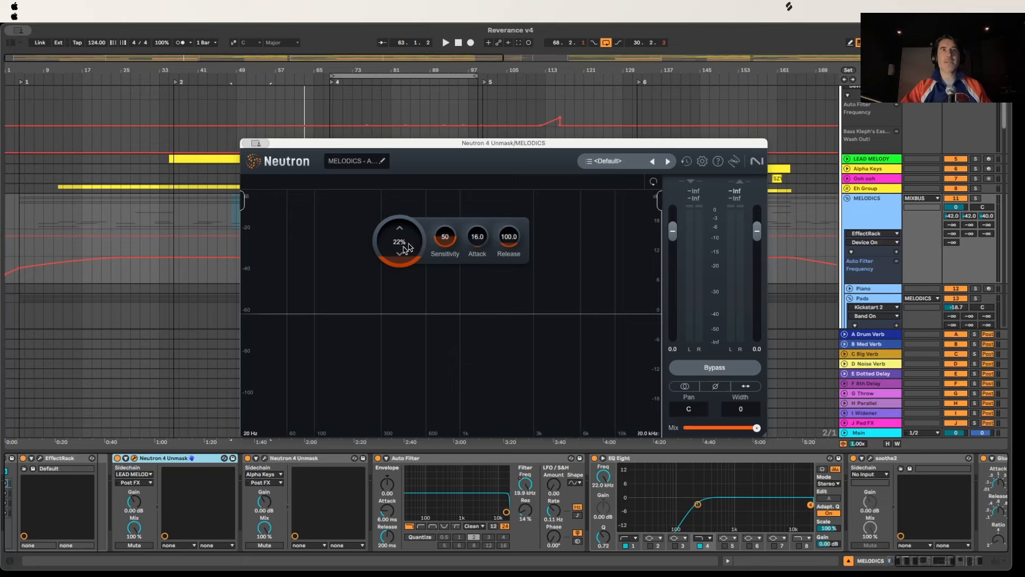
{"action": "left_click", "coordinate": [292, 74]}
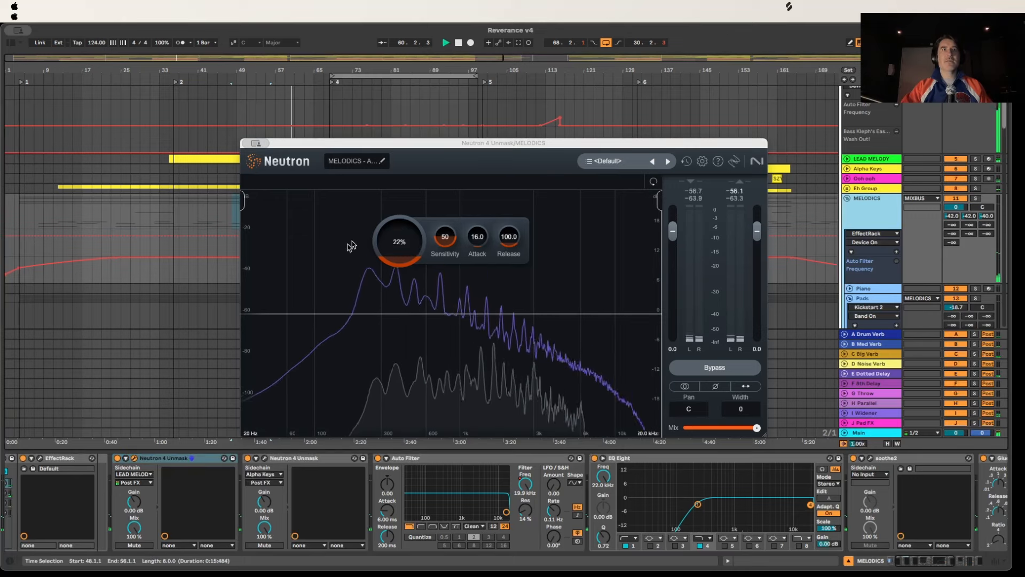
{"action": "key", "text": "space"}
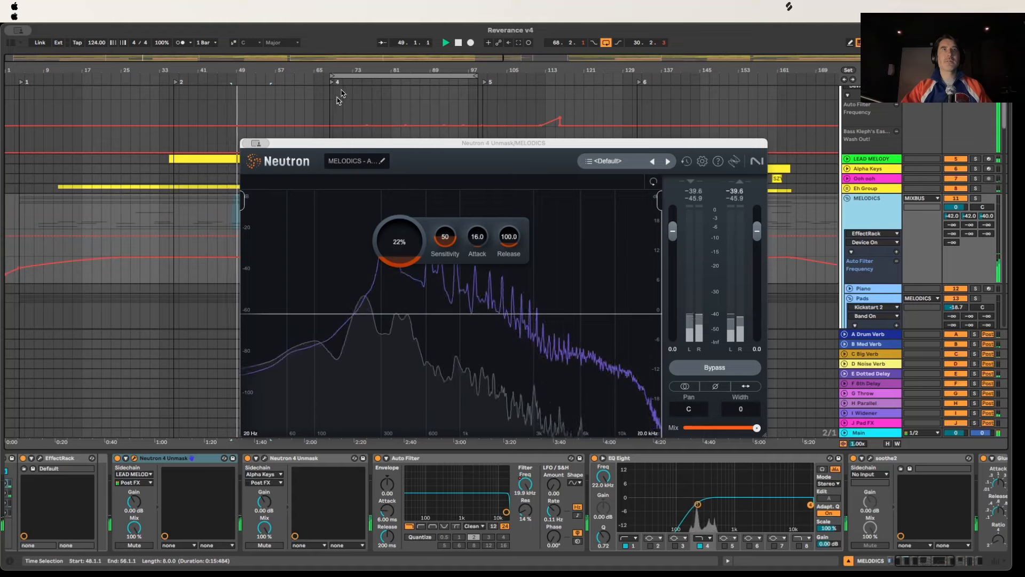
Step: Move the arrangement loop to start at bar 53, watch the unmasking over that section, and close the Neutron window
{"action": "left_click", "coordinate": [352, 75]}
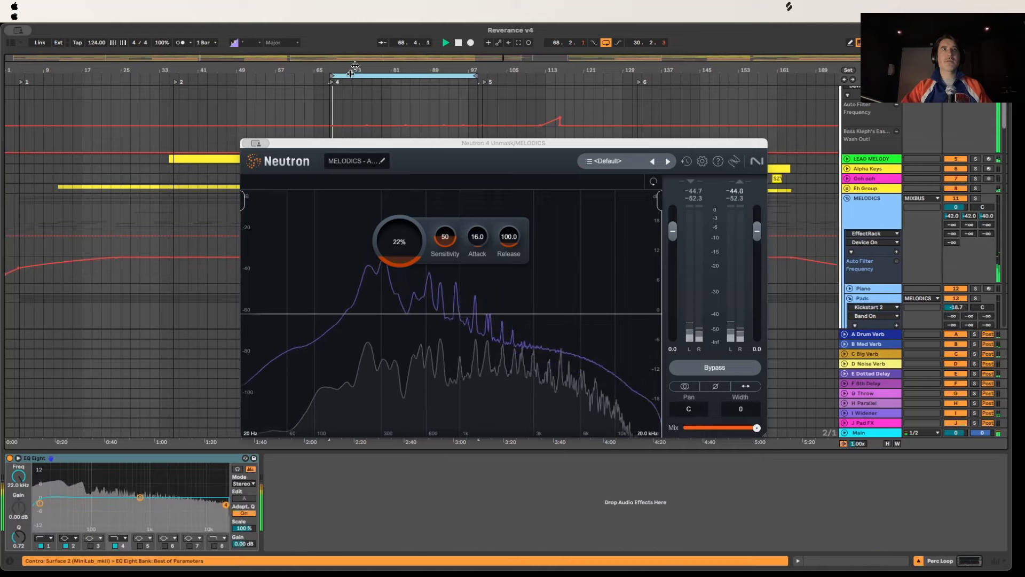
{"action": "left_click_drag", "start_coordinate": [350, 76], "coordinate": [273, 77]}
{"action": "left_click", "coordinate": [273, 76]}
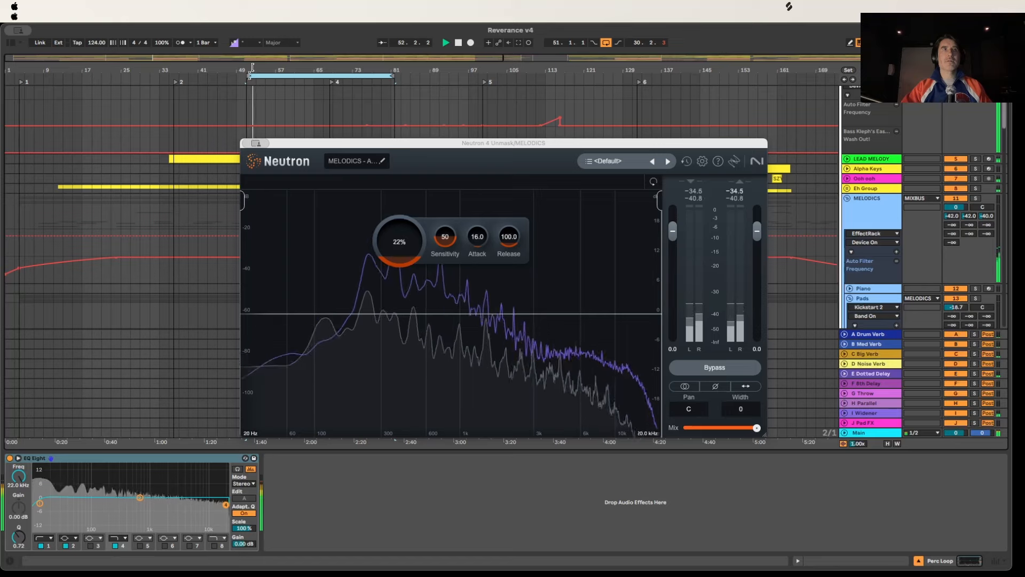
{"action": "left_click_drag", "start_coordinate": [250, 76], "coordinate": [259, 75]}
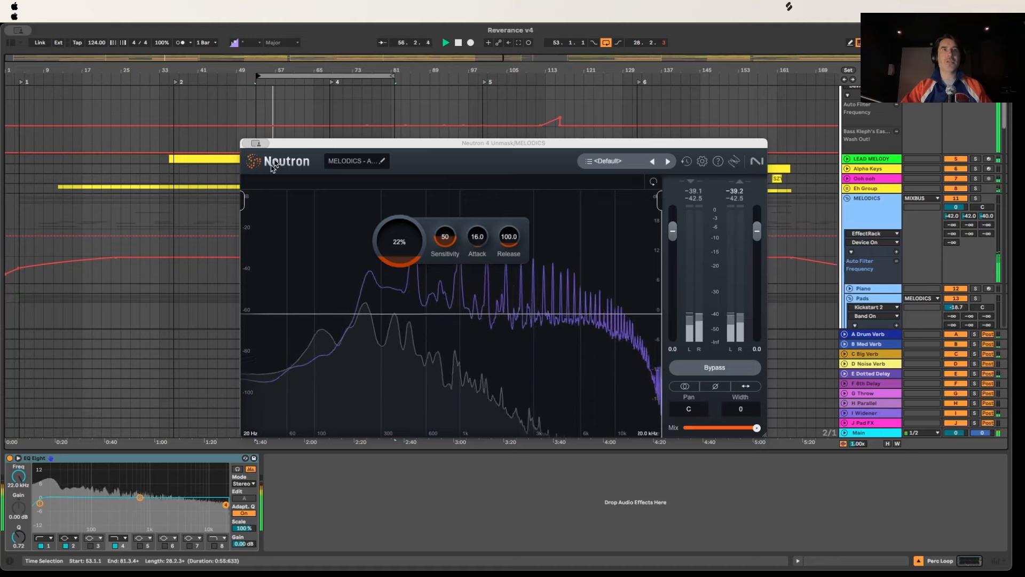
{"action": "left_click", "coordinate": [256, 143]}
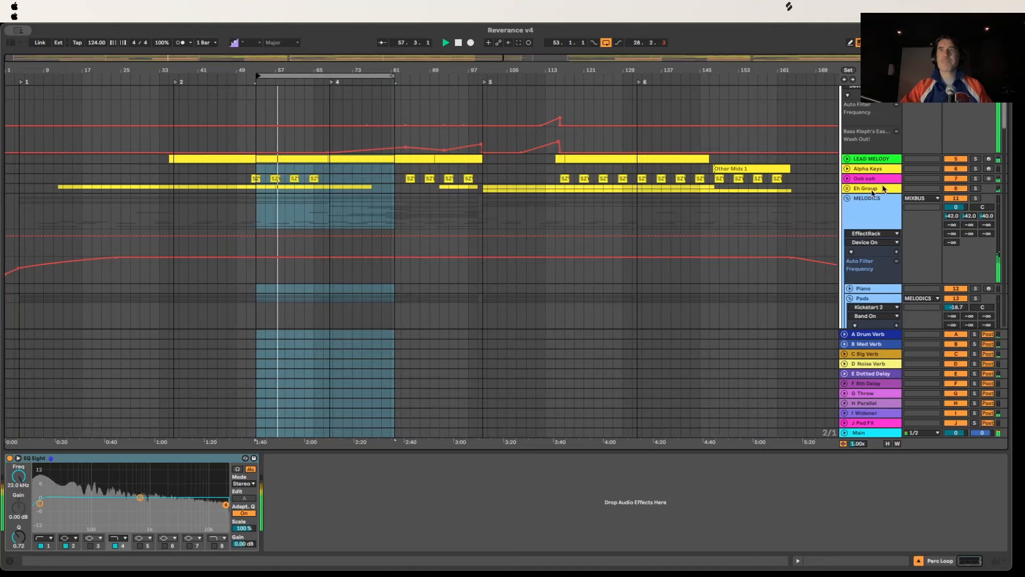
Step: Review the rest of the MELODICS device chain through to the Limiter and Kickstart 2, including the soothe2 settings
{"action": "left_click", "coordinate": [871, 209]}
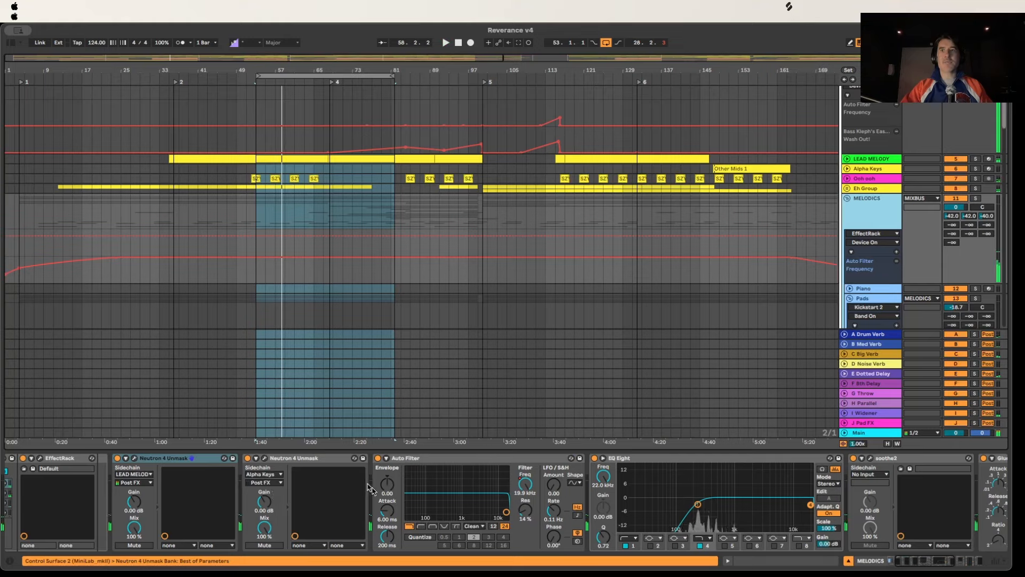
{"action": "scroll", "coordinate": [451, 481], "scroll_direction": "right", "scroll_amount": 5}
{"action": "scroll", "coordinate": [368, 488], "scroll_direction": "left", "scroll_amount": 5}
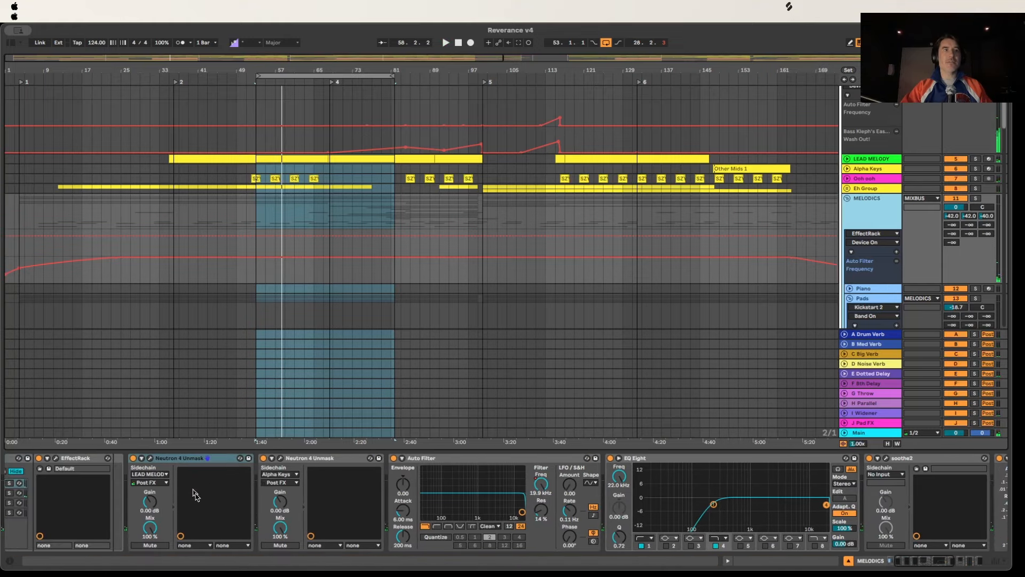
{"action": "scroll", "coordinate": [281, 475], "scroll_direction": "right", "scroll_amount": 2}
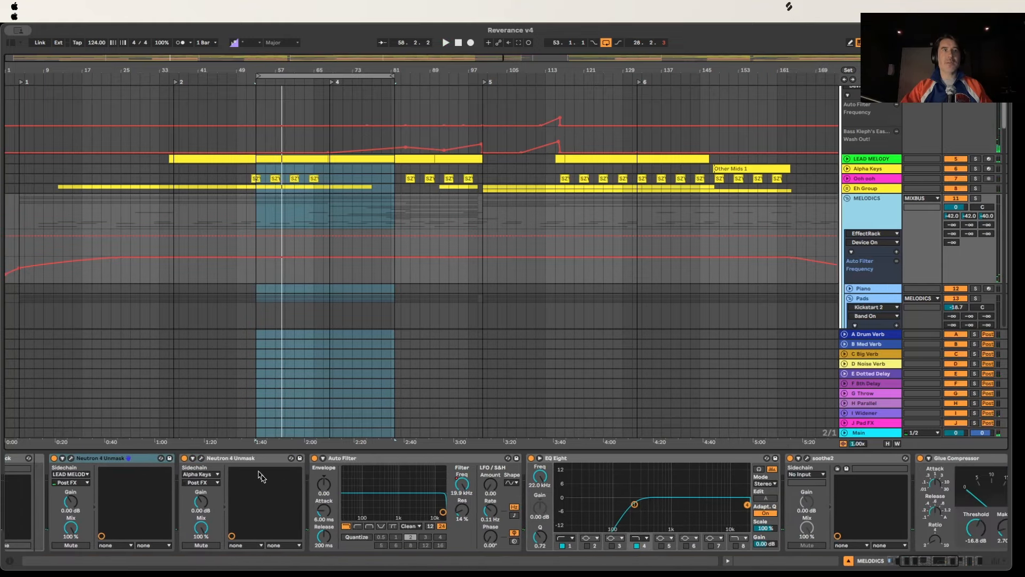
{"action": "scroll", "coordinate": [356, 478], "scroll_direction": "right", "scroll_amount": 6}
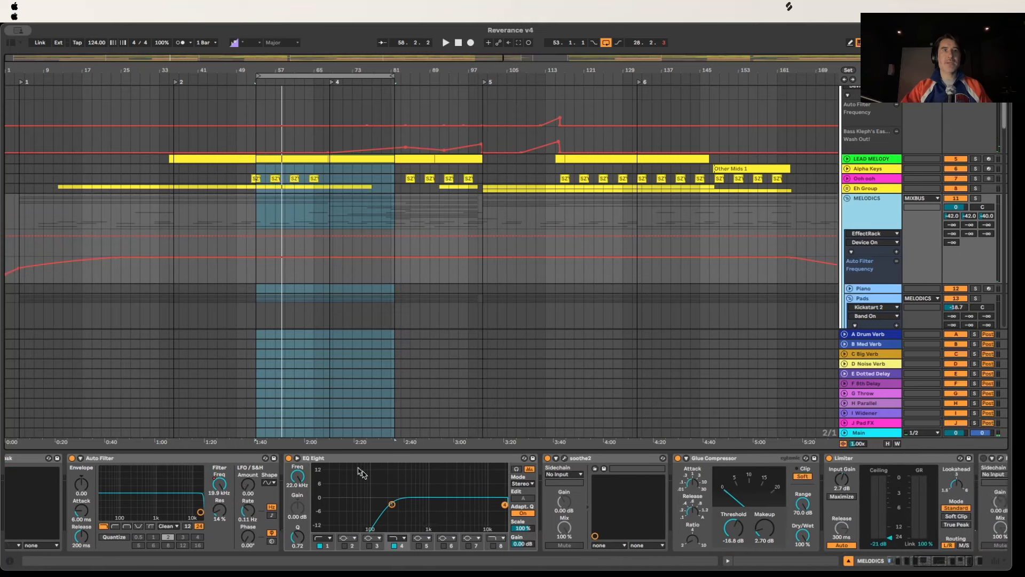
{"action": "scroll", "coordinate": [285, 474], "scroll_direction": "right", "scroll_amount": 1}
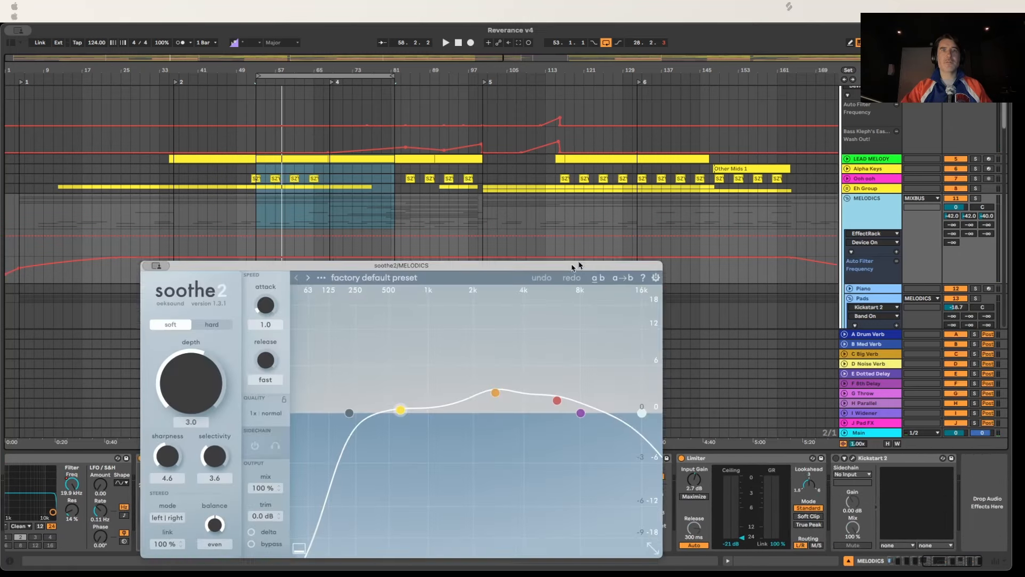
{"action": "left_click_drag", "start_coordinate": [577, 264], "coordinate": [596, 214]}
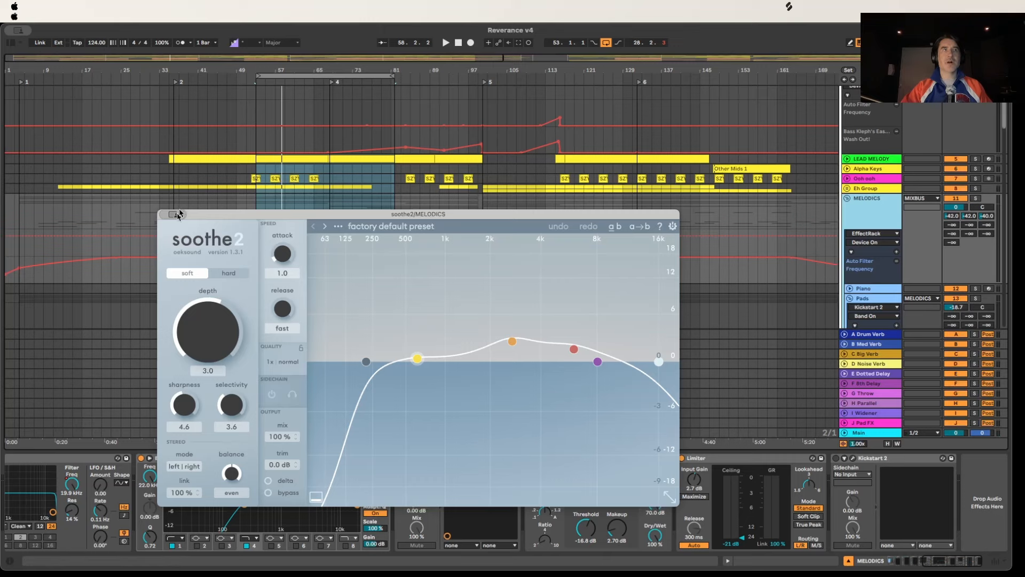
{"action": "key", "text": "super+w"}
{"action": "scroll", "coordinate": [669, 477], "scroll_direction": "right", "scroll_amount": 1}
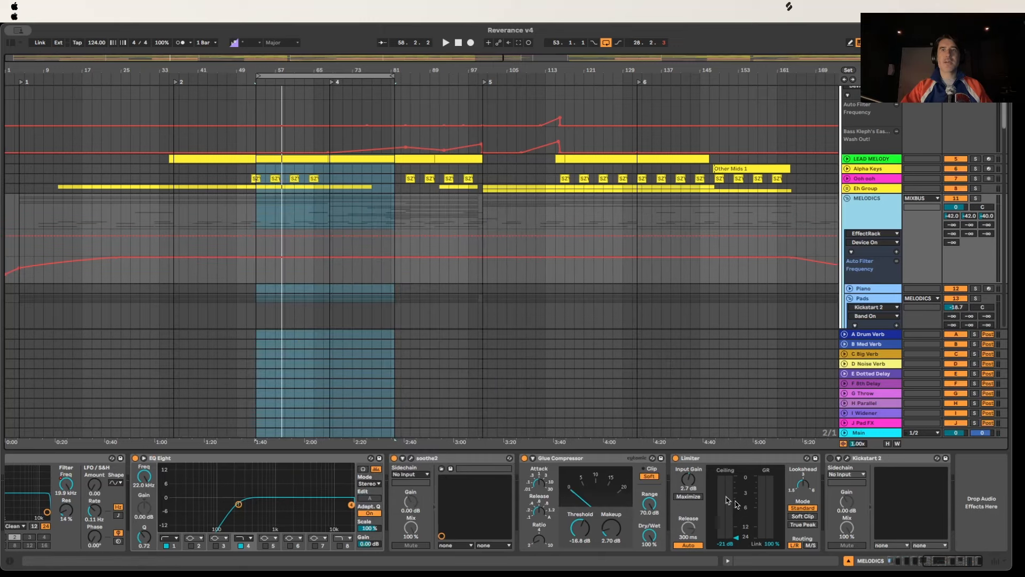
Step: Show the MIXBUS group's device chain and examine its Auto Filter
{"action": "scroll", "coordinate": [870, 184], "scroll_direction": "up", "scroll_amount": 5}
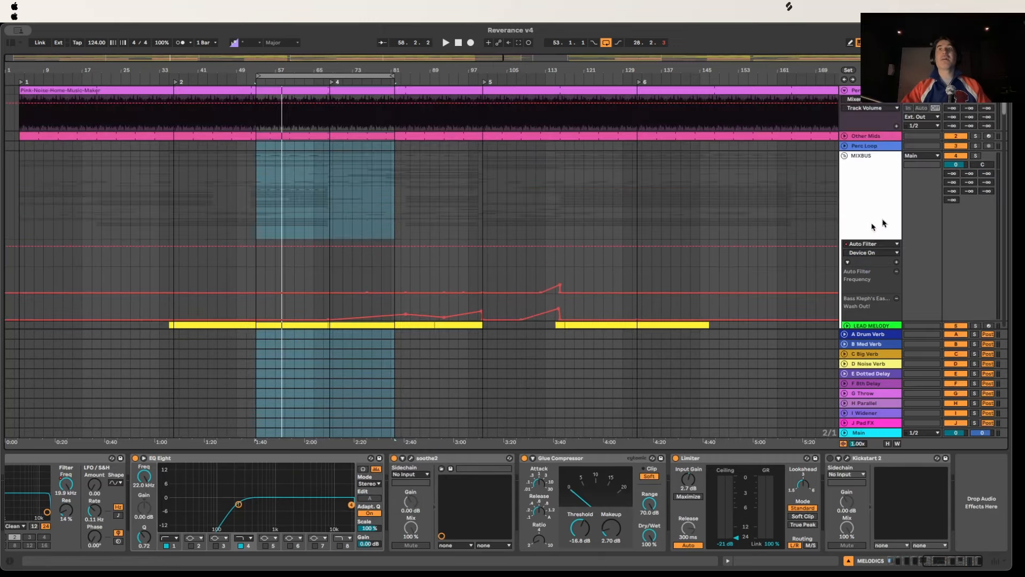
{"action": "left_click", "coordinate": [873, 182]}
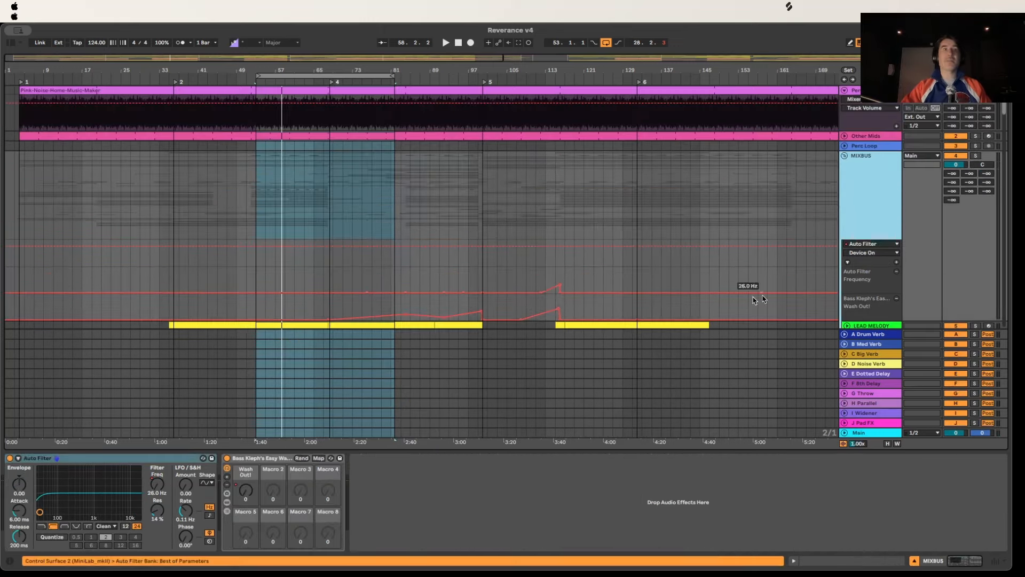
{"action": "left_click", "coordinate": [83, 459]}
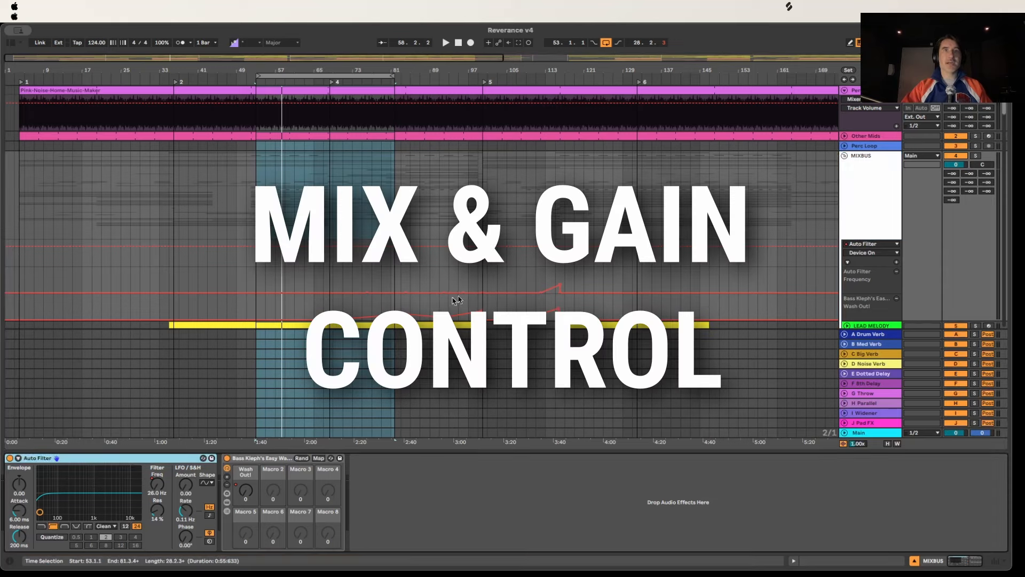
Step: Extend the arrangement loop's end to bar 111 and play the mix from about bar 80
{"action": "left_click", "coordinate": [388, 81]}
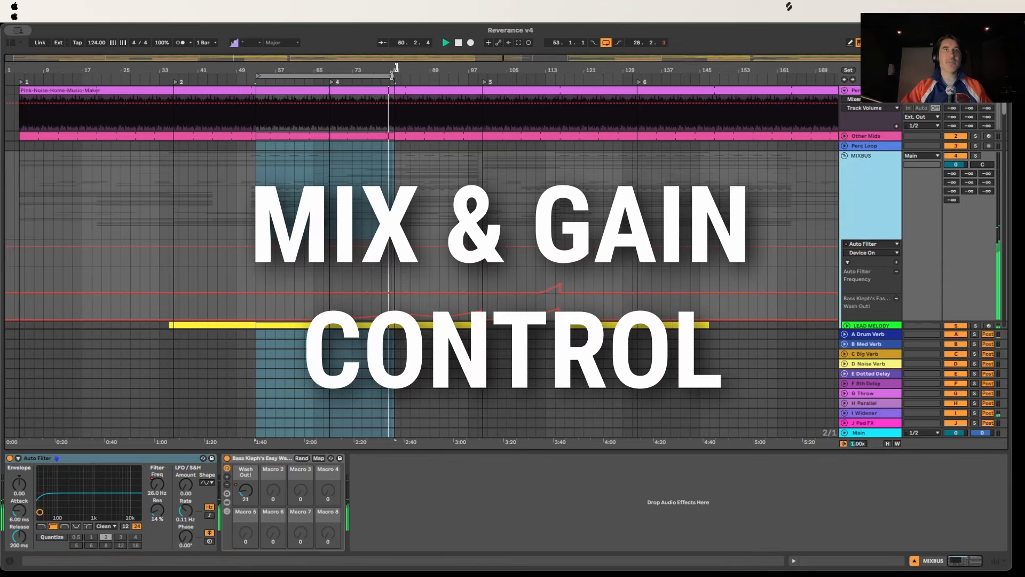
{"action": "left_click_drag", "start_coordinate": [394, 76], "coordinate": [535, 96]}
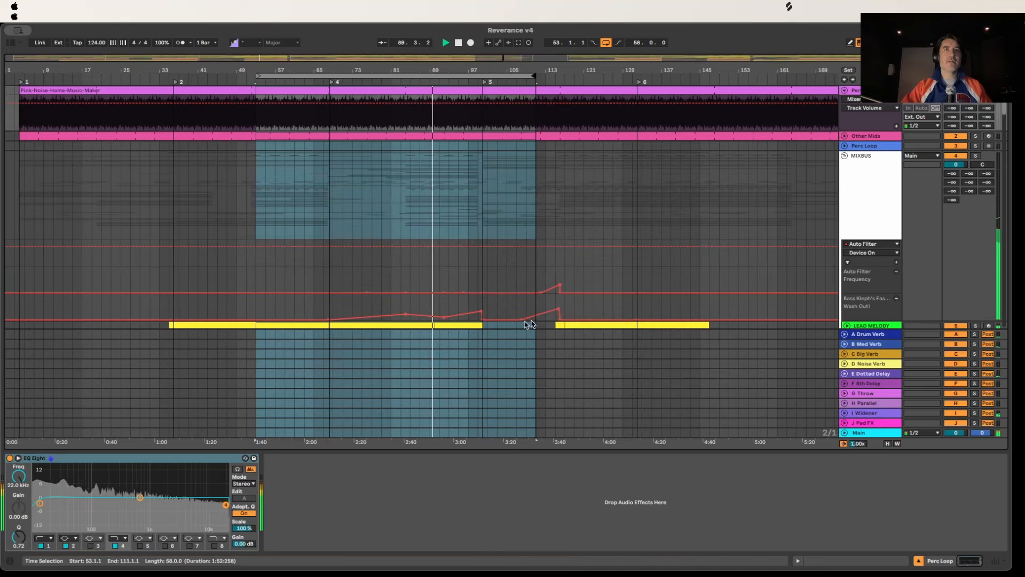
{"action": "key", "text": "space"}
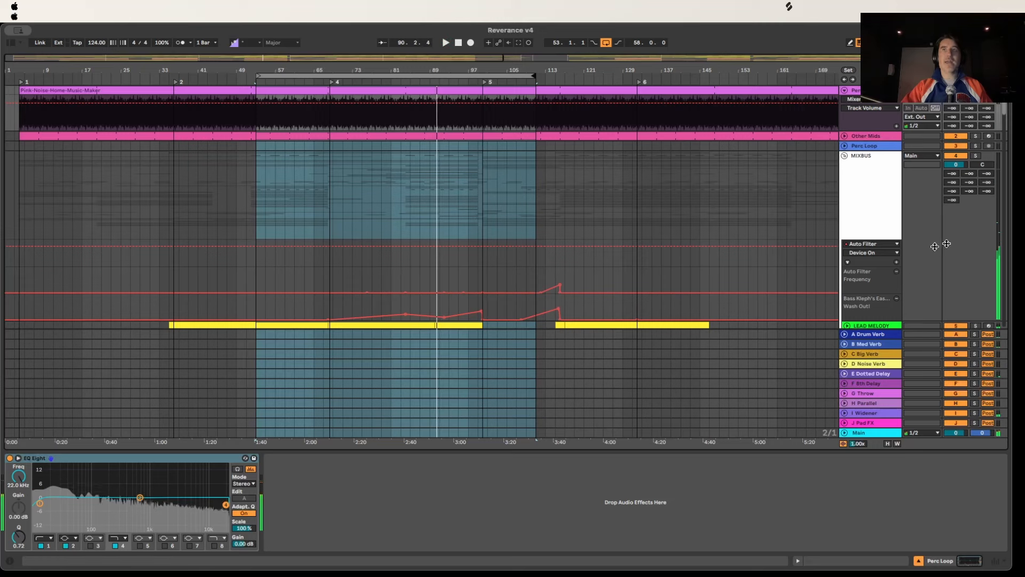
Step: Try the MIXBUS Wash Out! macro, re-enable its automation, and play the automated rise leading into section 5
{"action": "left_click", "coordinate": [878, 191]}
{"action": "left_click", "coordinate": [280, 459]}
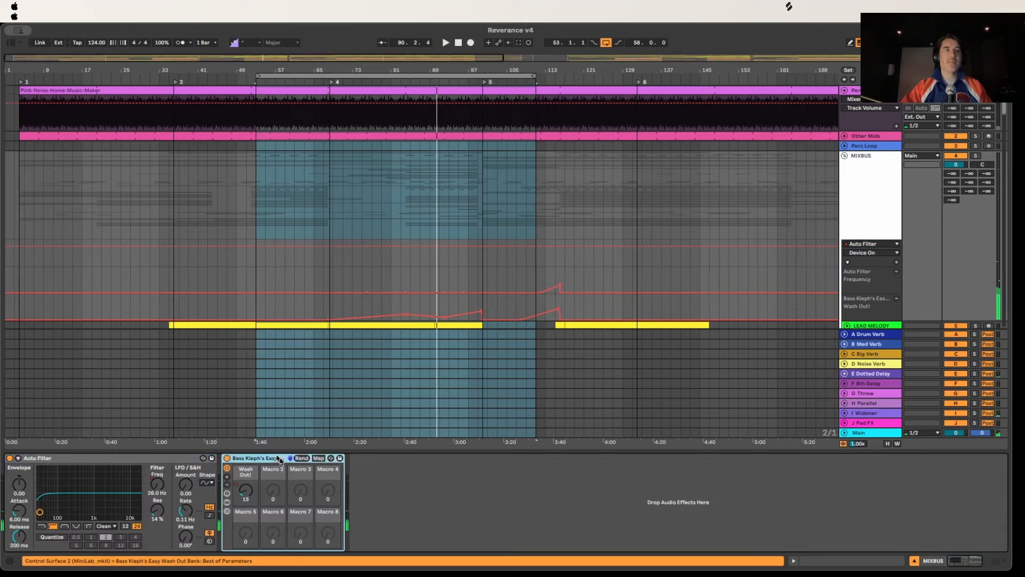
{"action": "left_click", "coordinate": [255, 496]}
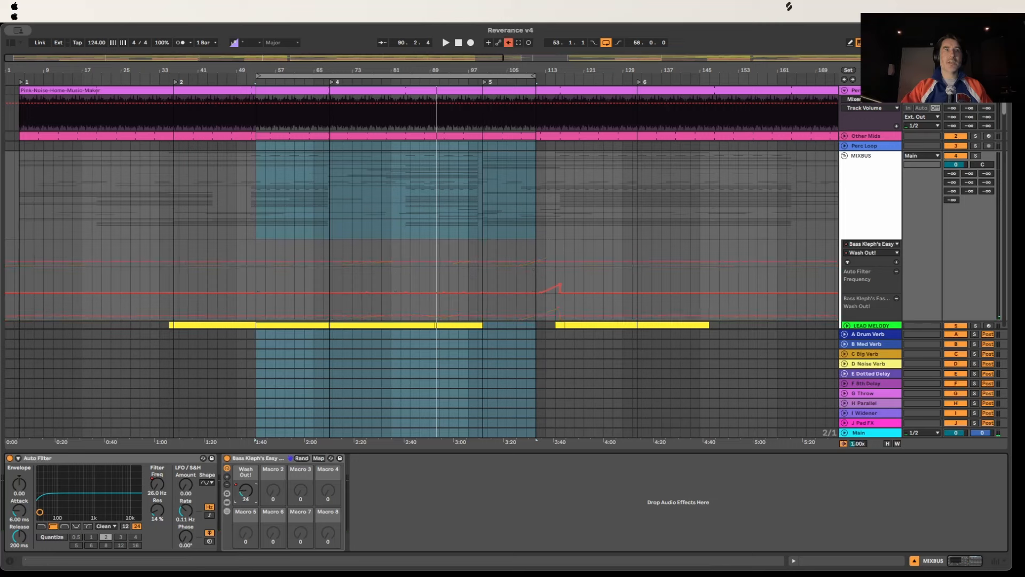
{"action": "left_click", "coordinate": [508, 42]}
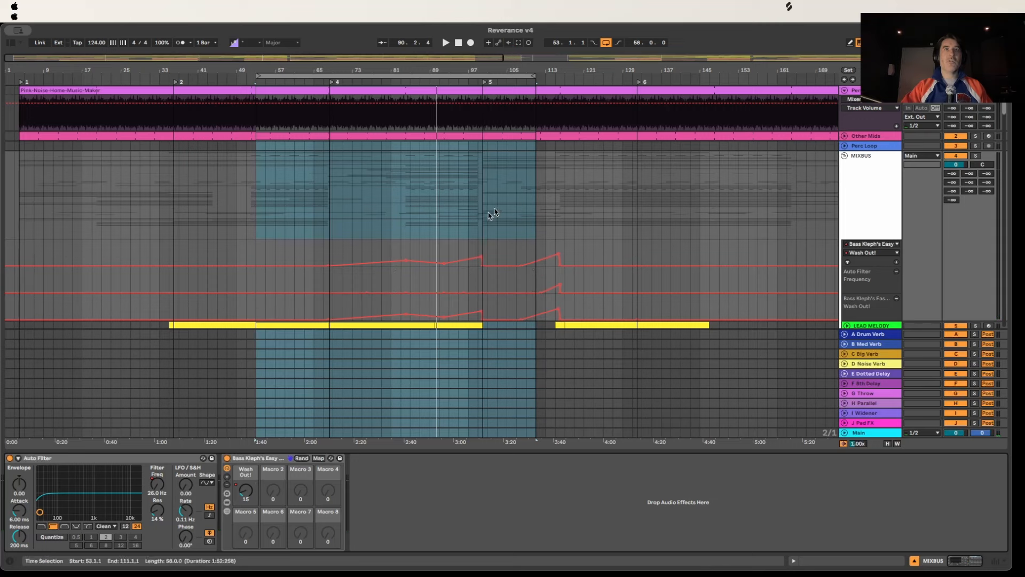
{"action": "left_click", "coordinate": [462, 83]}
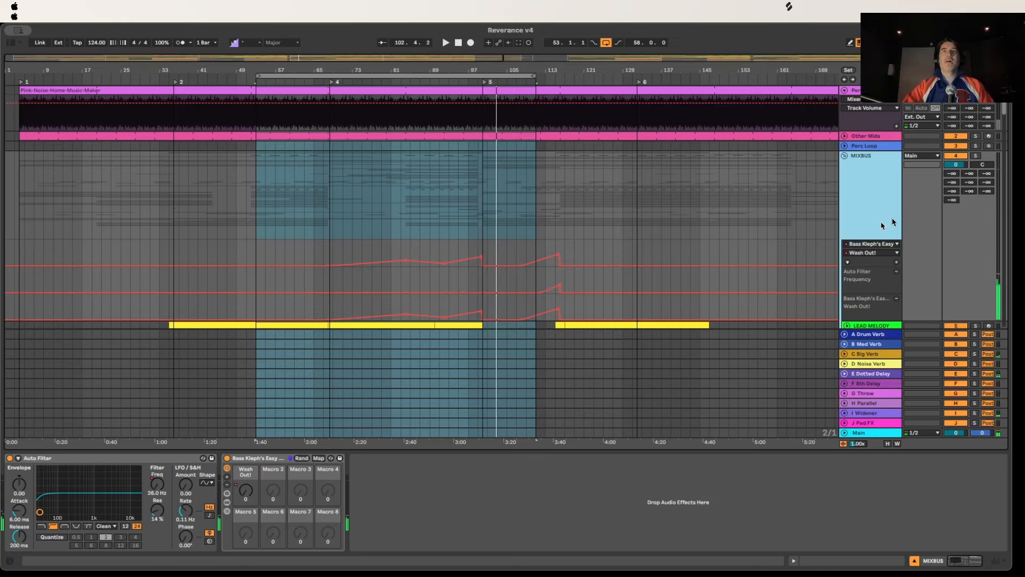
Step: Switch to the Session view mixer and look over fader levels and sends across all melodic, drum, FX and bass tracks
{"action": "key", "text": "Tab"}
{"action": "scroll", "coordinate": [640, 189], "scroll_direction": "right", "scroll_amount": 8}
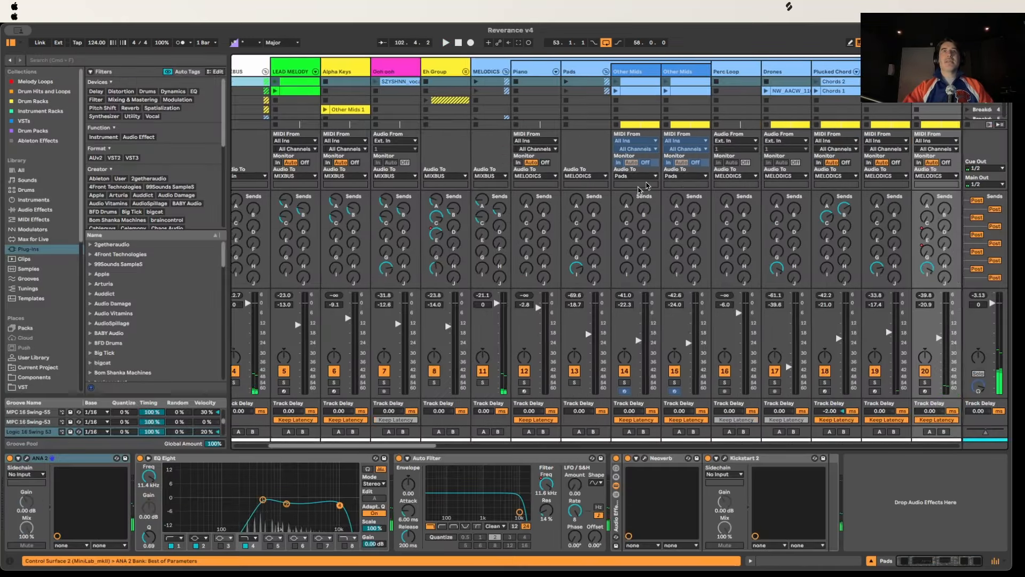
{"action": "scroll", "coordinate": [640, 190], "scroll_direction": "right", "scroll_amount": 5}
{"action": "scroll", "coordinate": [641, 189], "scroll_direction": "right", "scroll_amount": 4}
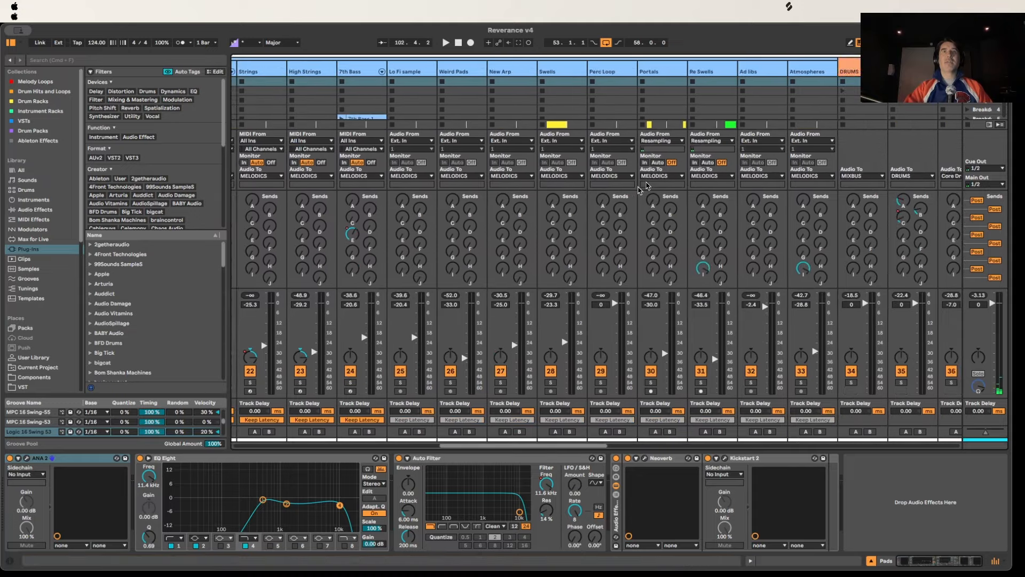
{"action": "scroll", "coordinate": [640, 189], "scroll_direction": "right", "scroll_amount": 6}
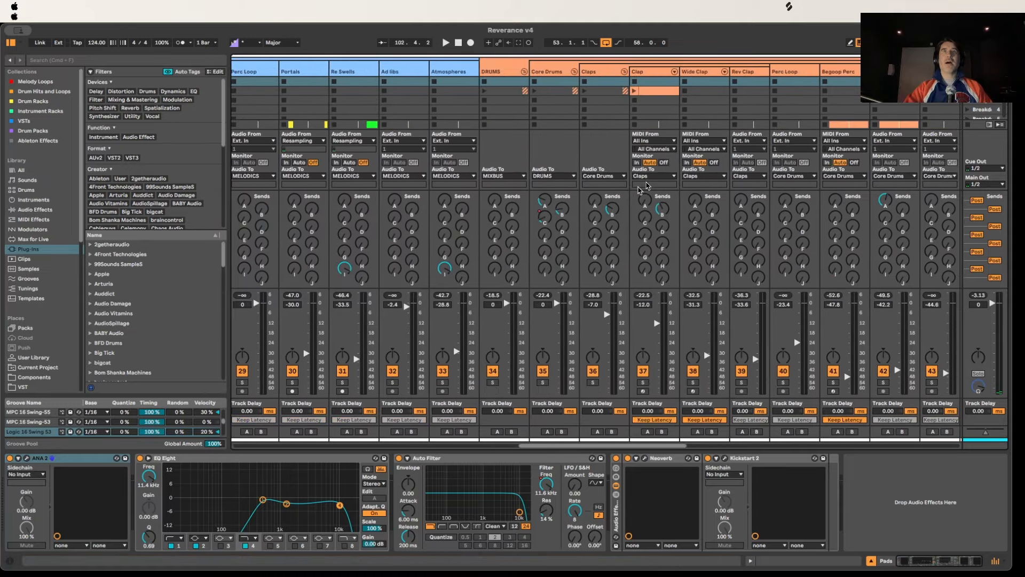
{"action": "scroll", "coordinate": [622, 97], "scroll_direction": "right", "scroll_amount": 20}
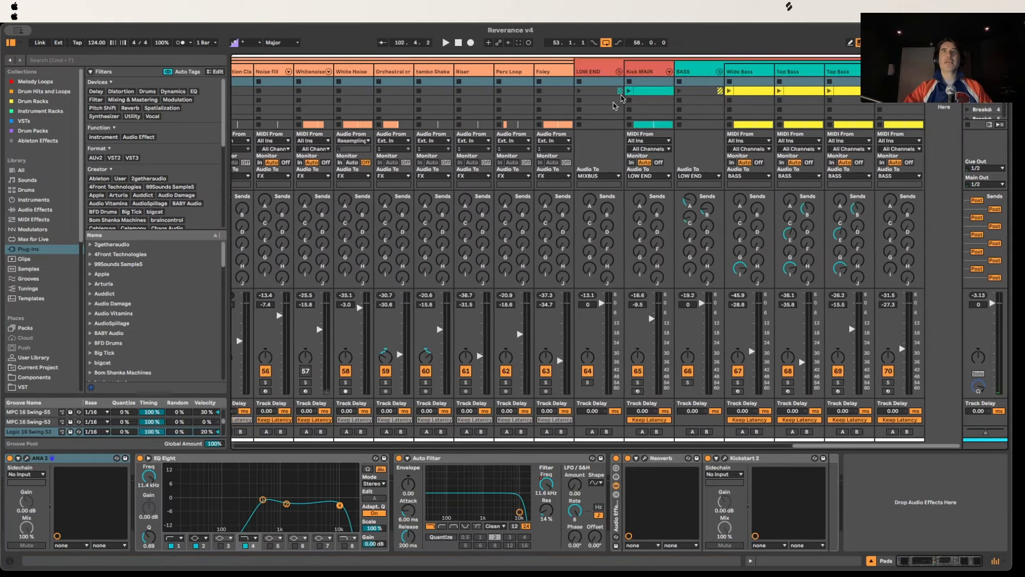
{"action": "scroll", "coordinate": [614, 85], "scroll_direction": "left", "scroll_amount": 20}
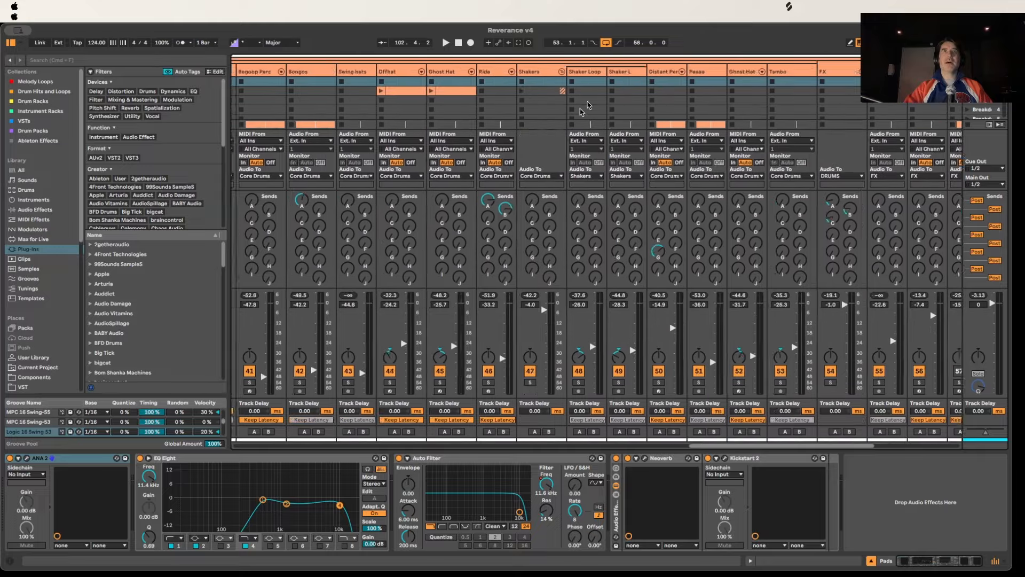
{"action": "scroll", "coordinate": [582, 111], "scroll_direction": "left", "scroll_amount": 6}
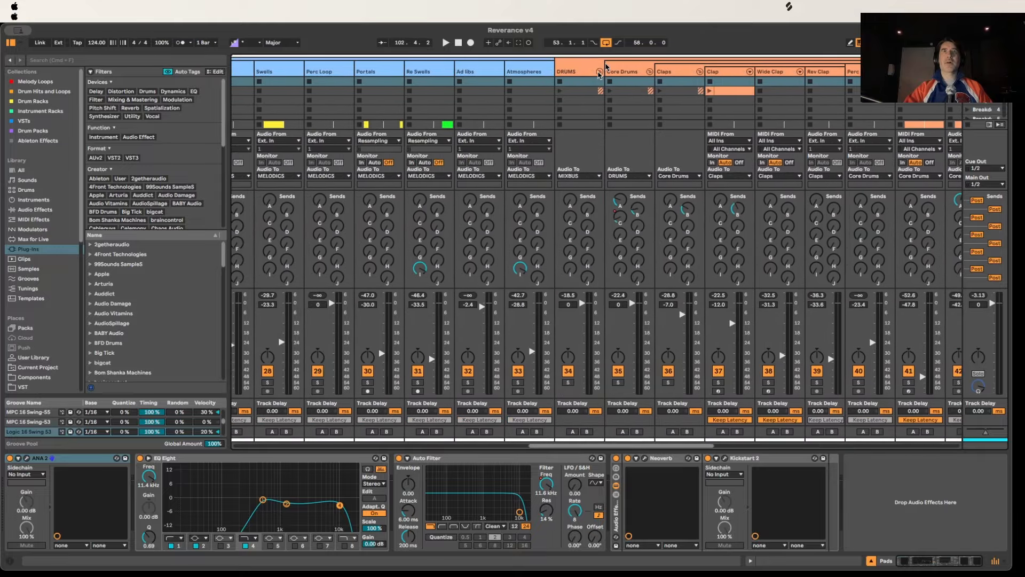
{"action": "scroll", "coordinate": [606, 67], "scroll_direction": "left", "scroll_amount": 20}
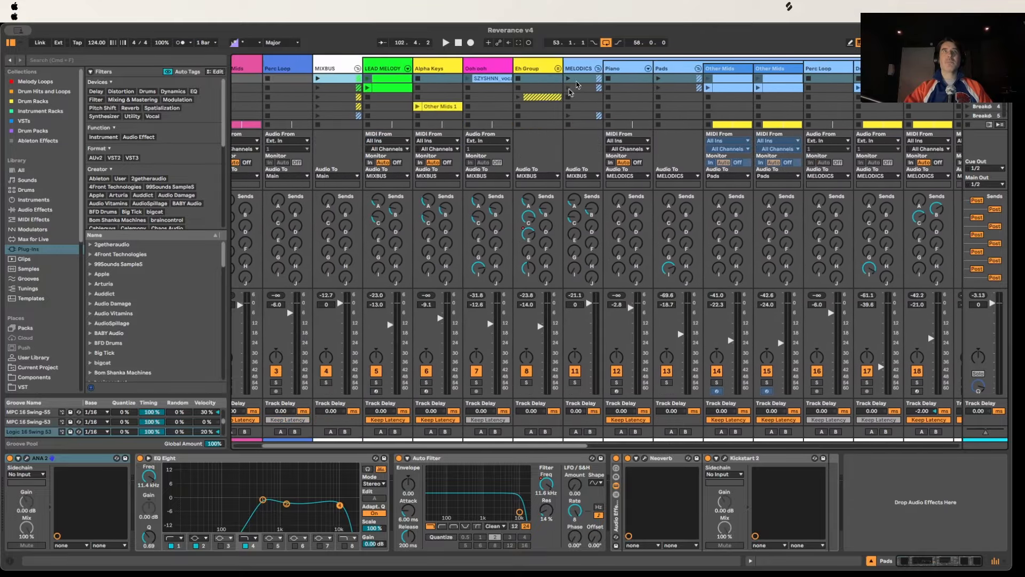
Step: Fold the MELODICS, DRUMS and LOW END groups in the mixer and start playback from bar 53
{"action": "left_click", "coordinate": [597, 69]}
{"action": "key", "text": "space"}
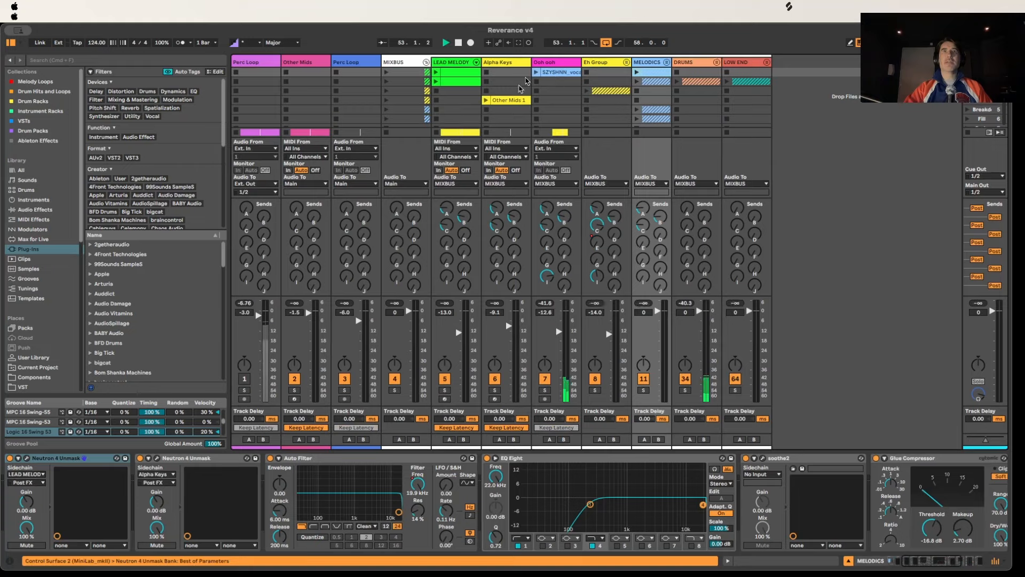